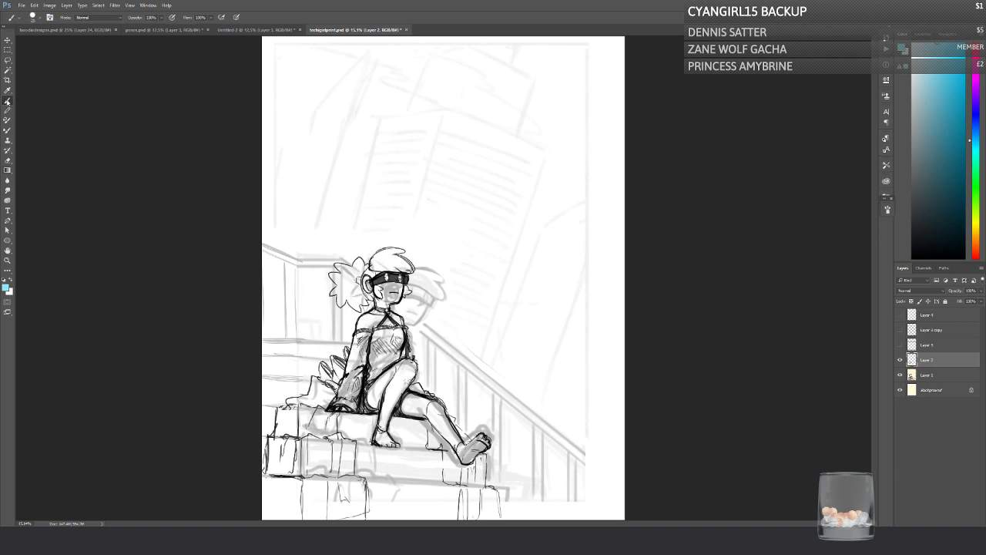
Step: Reset the painting colours to default black and white and check what Layer 3 copy, Layer 4 and Layer 2 contain
click(4, 281)
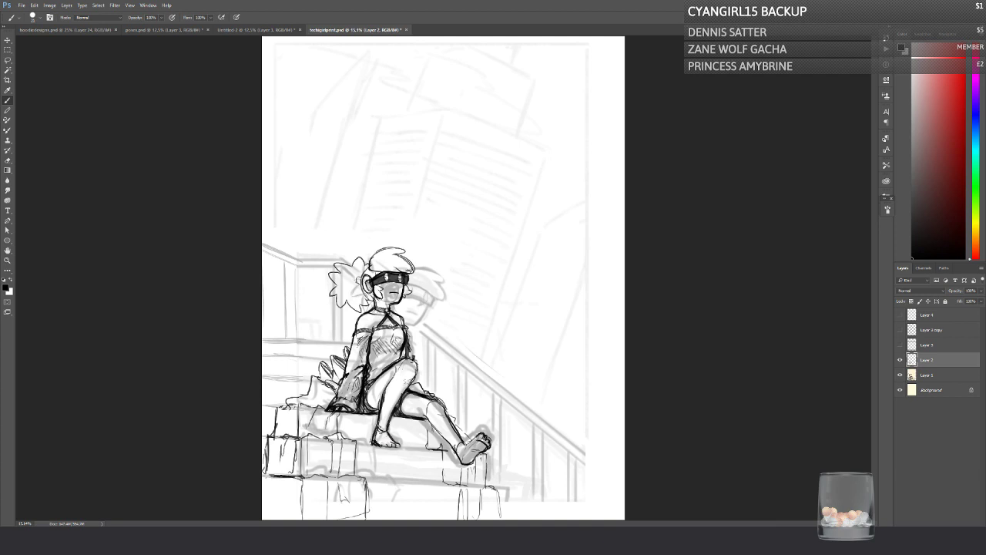
click(899, 330)
click(899, 330)
click(899, 317)
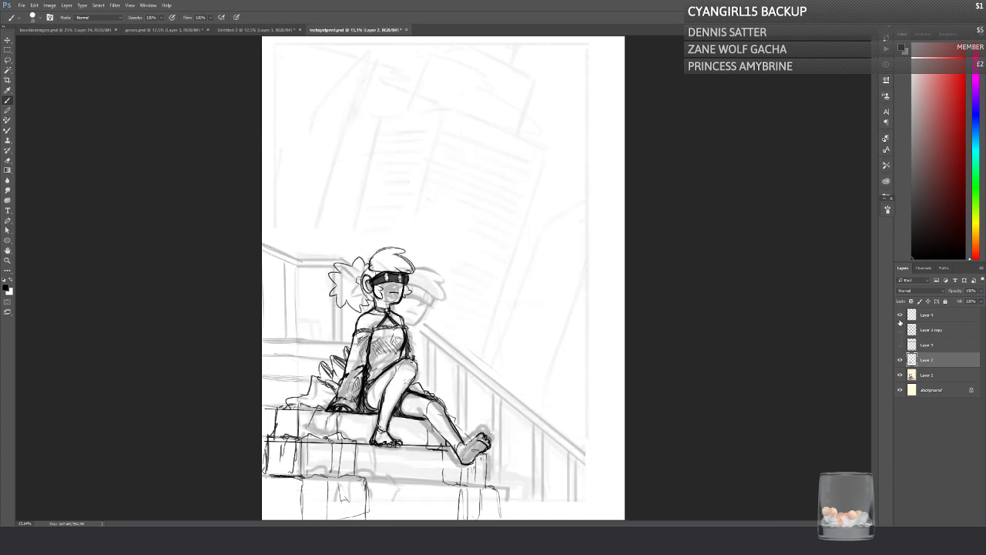
click(899, 317)
click(899, 359)
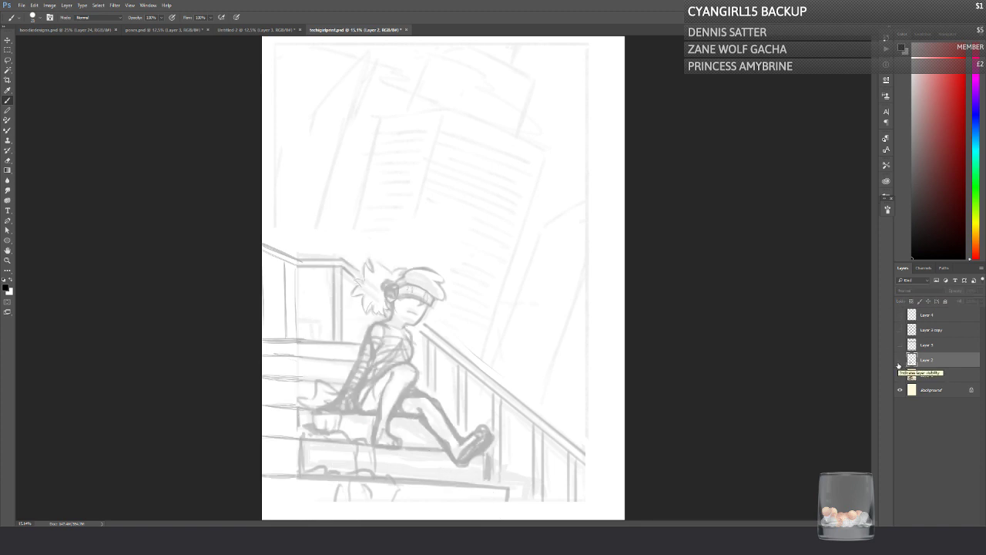
click(900, 359)
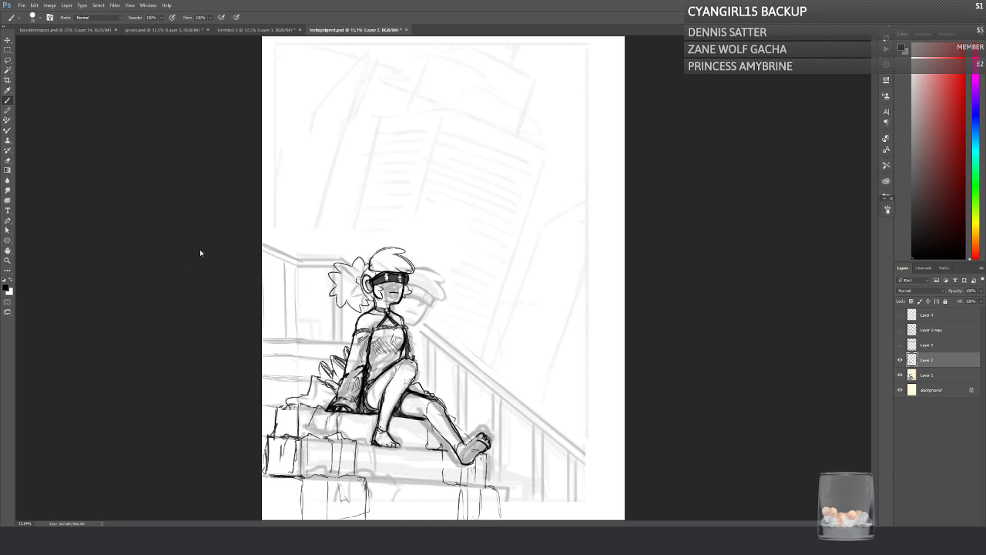
Step: Hide the rough sketch on Layer 1 and show the perspective guides on Layer 3 copy and the stair lines on Layer 4
click(899, 374)
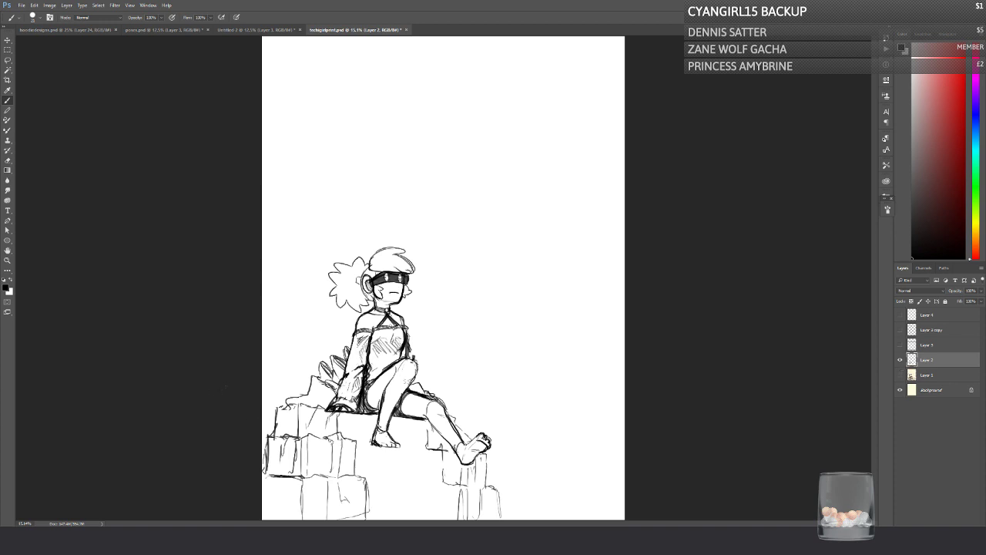
click(900, 329)
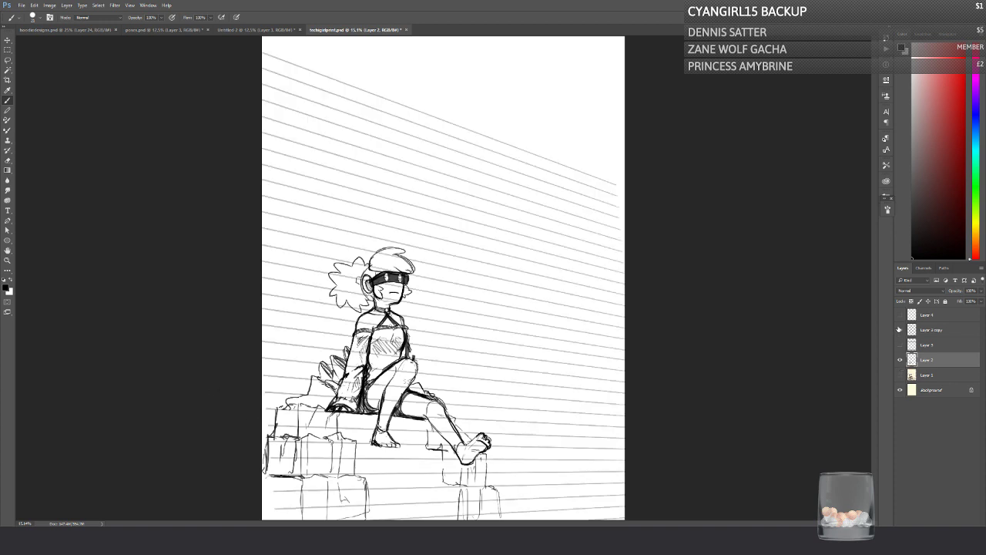
click(900, 330)
click(900, 314)
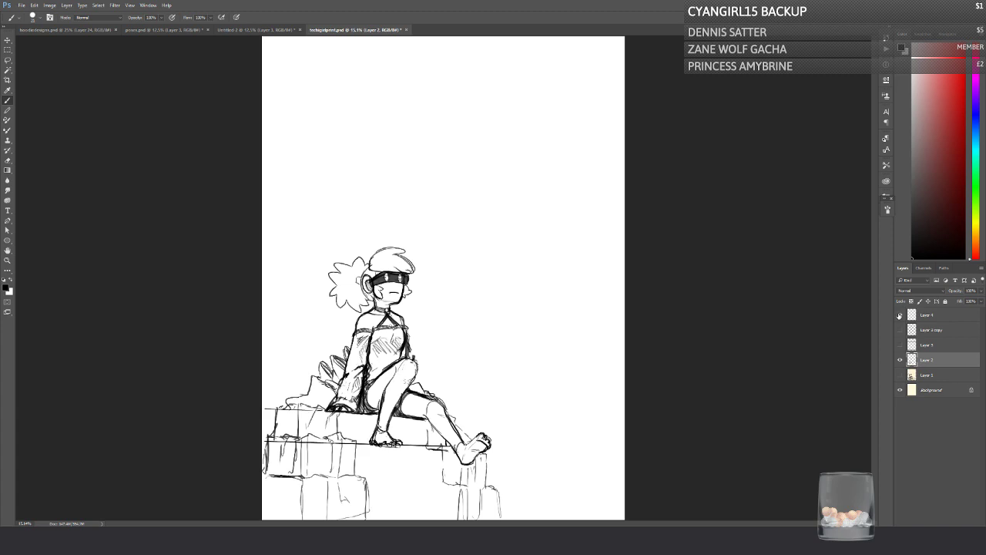
click(899, 315)
click(900, 315)
click(900, 330)
click(900, 314)
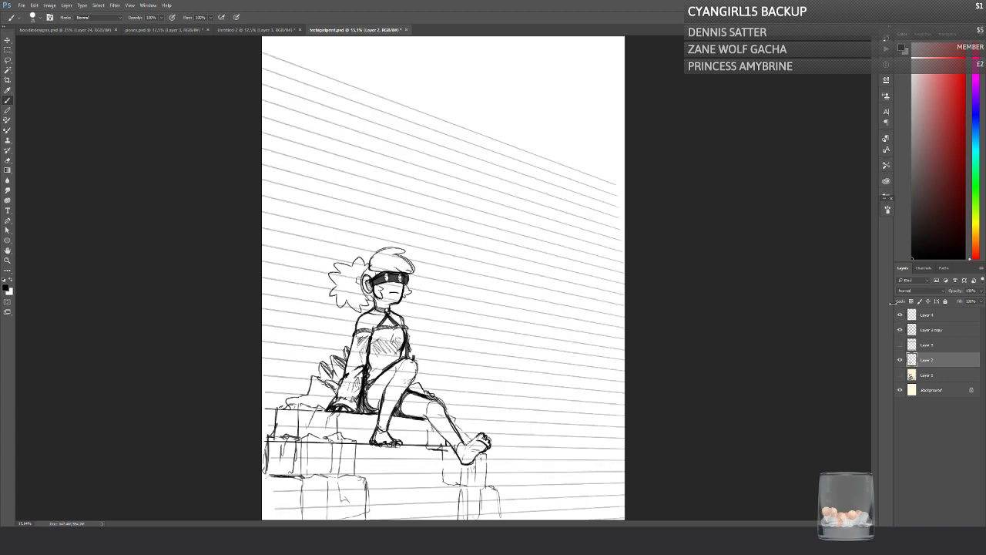
Step: Add a new empty layer directly above Layer 3 copy
click(921, 316)
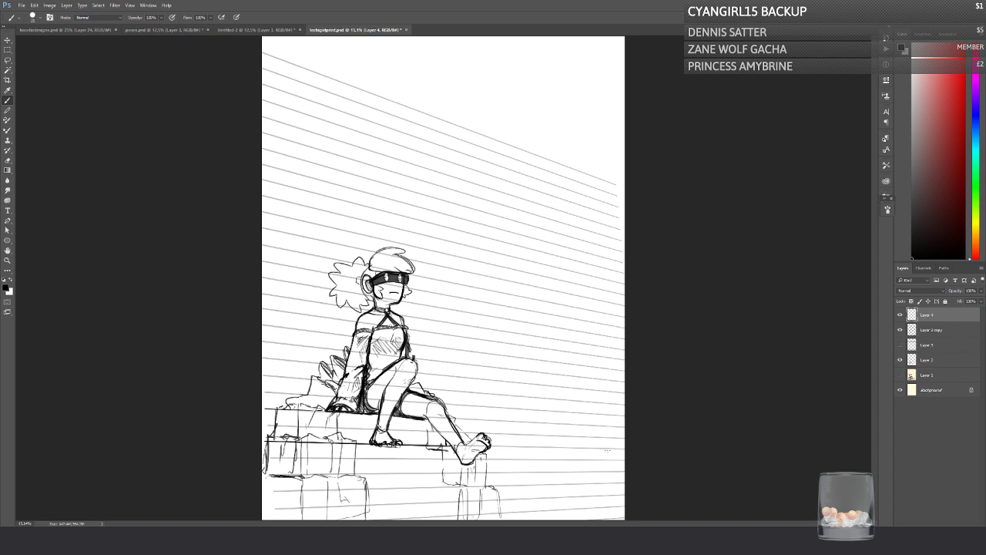
click(923, 334)
click(968, 524)
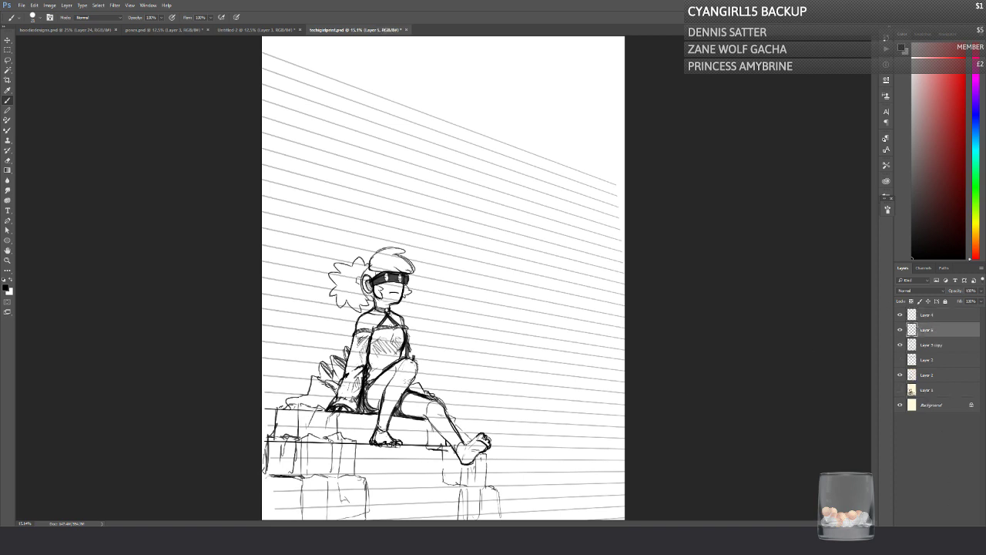
Step: Show the Layer 1 sketch, draw a straight diagonal guide along the staircase's slope, and erase its upper tip
drag(551, 514, 214, 267)
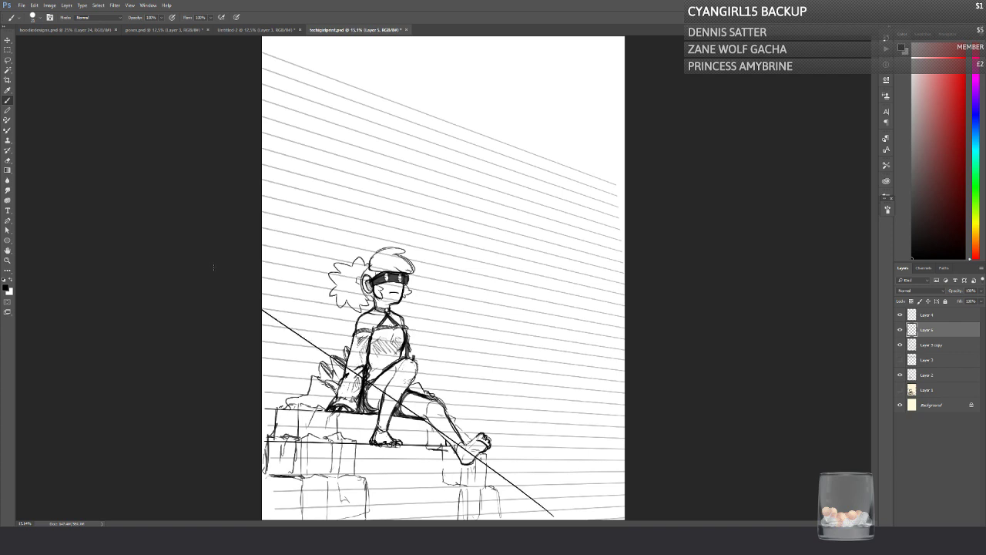
key(ctrl+z)
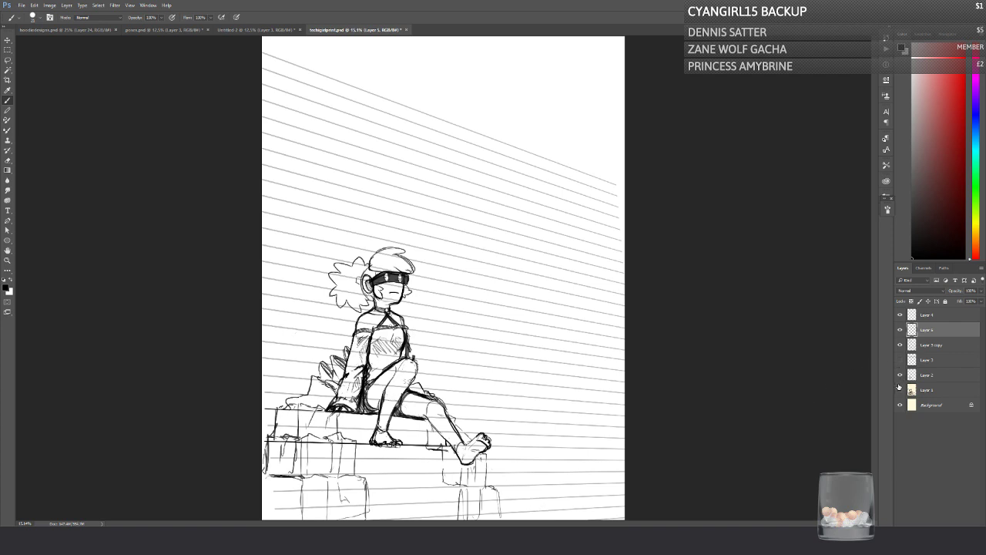
click(900, 389)
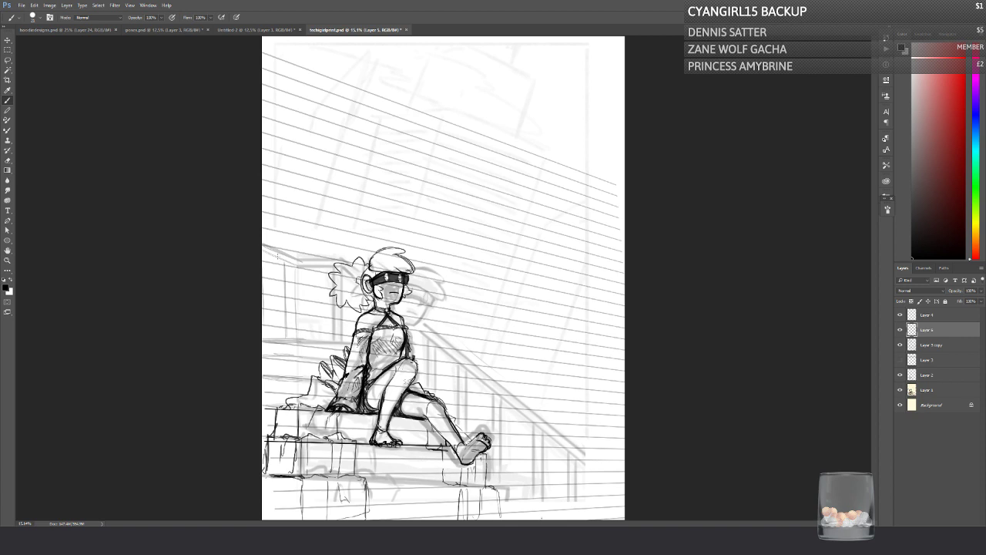
drag(518, 495, 347, 329)
shift+click(540, 517)
shift+click(346, 329)
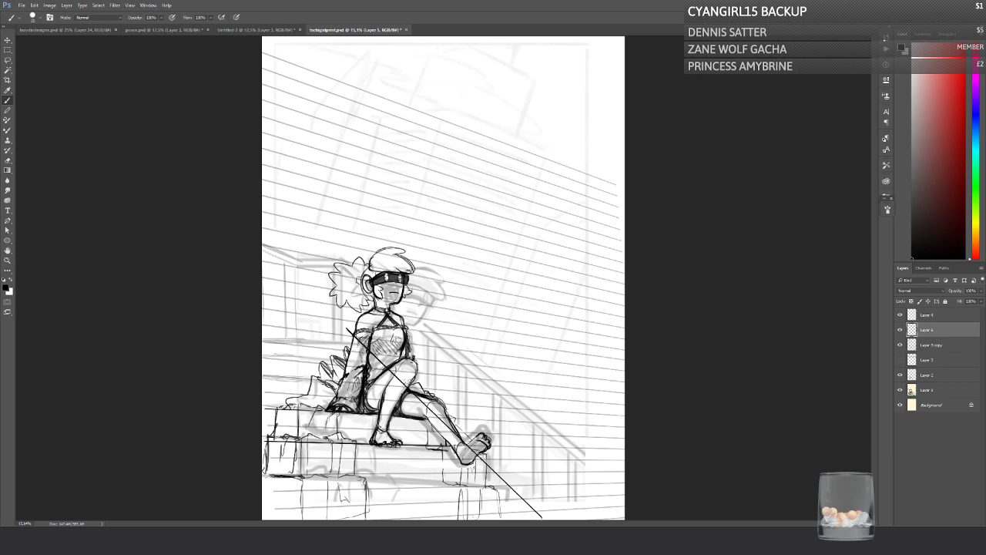
click(8, 160)
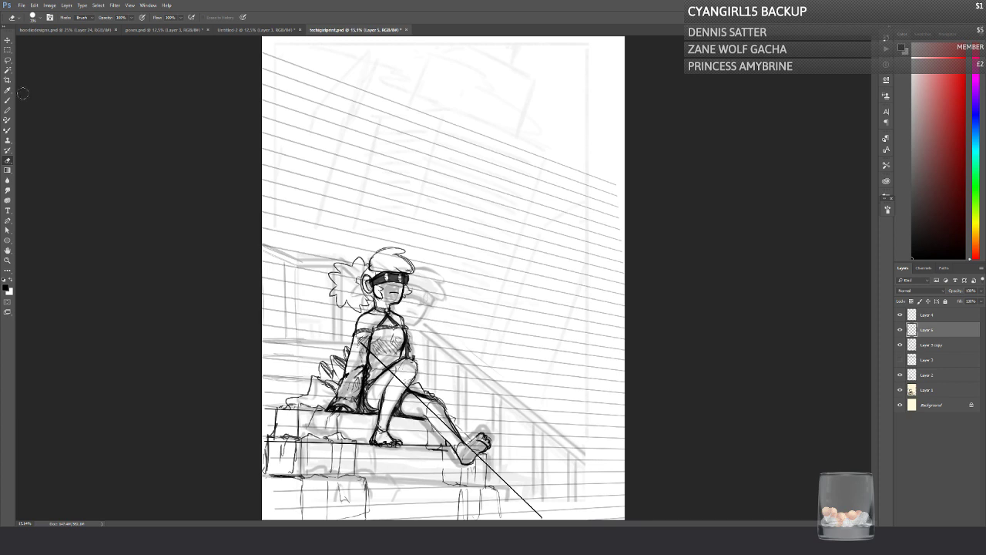
click(7, 100)
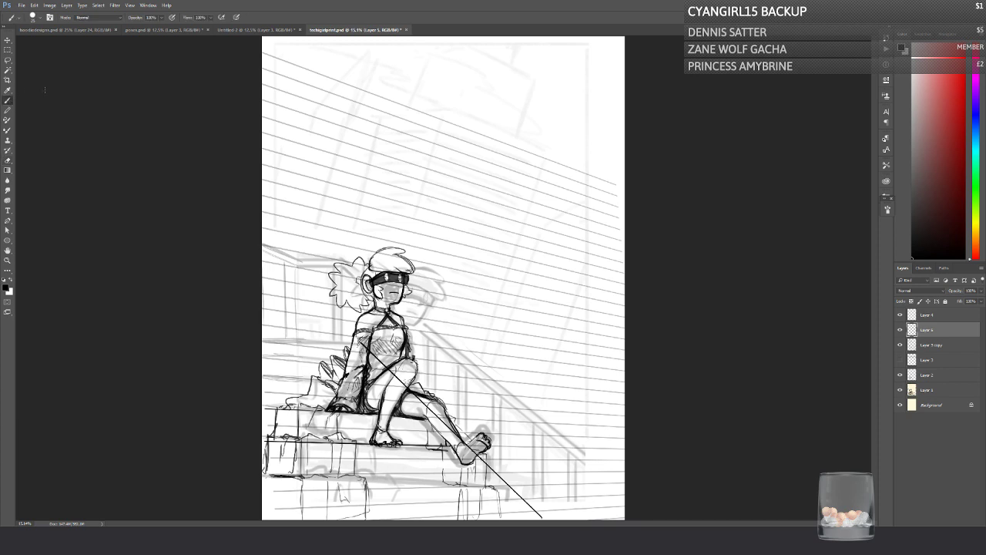
Step: Check the stair line layers and extend the step edge under the raised foot with a short horizontal stroke
click(899, 330)
click(899, 330)
click(899, 315)
click(899, 316)
click(899, 330)
click(899, 330)
drag(447, 445, 465, 446)
Step: Toggle the Transfer option in the brush settings
click(887, 211)
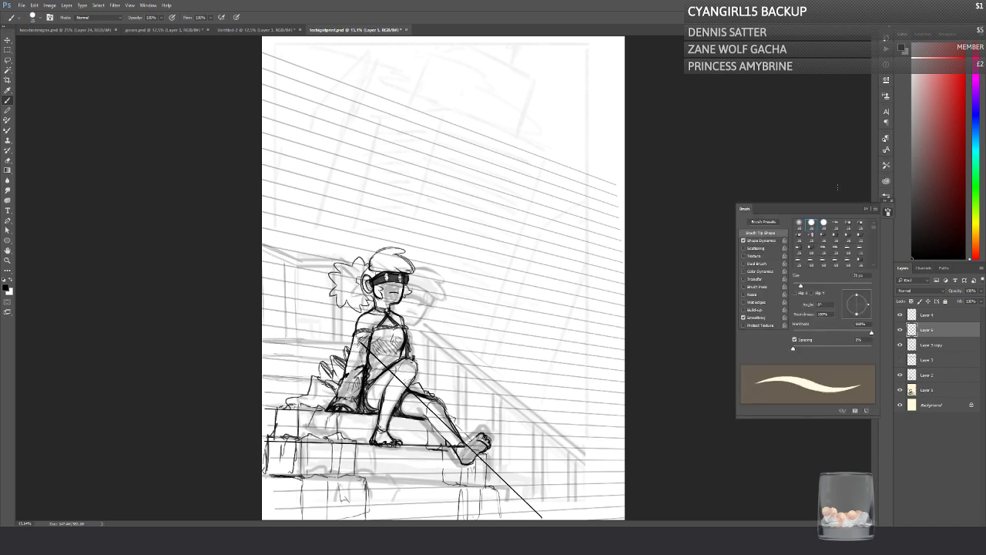
click(742, 280)
click(887, 213)
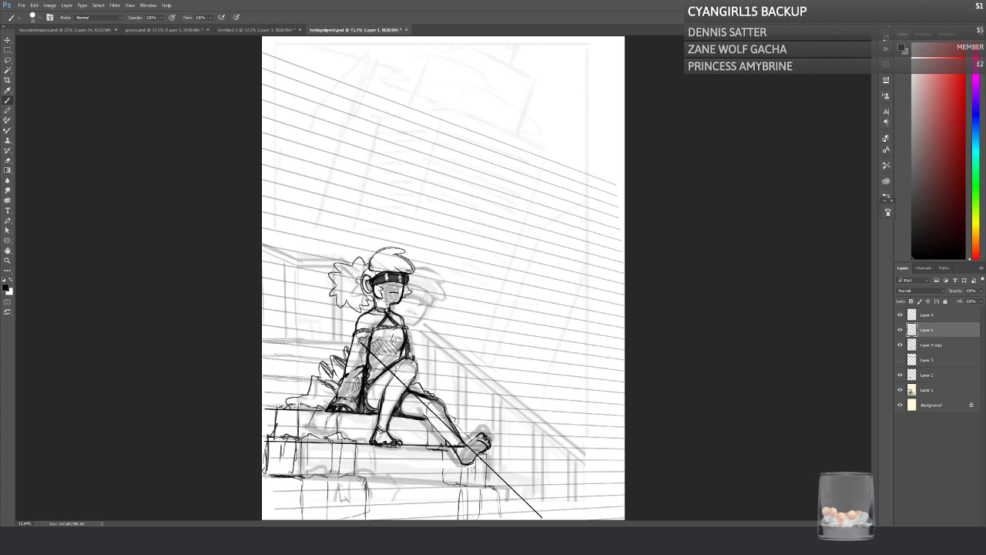
Step: Draw straight stair edges at the figure's hip level and below her feet, following the perspective guides
drag(324, 377, 263, 376)
drag(374, 389, 410, 386)
drag(370, 384, 410, 388)
mouse_move(337, 381)
mouse_down()
mouse_move(264, 375)
mouse_move(362, 383)
mouse_up()
drag(265, 472, 493, 474)
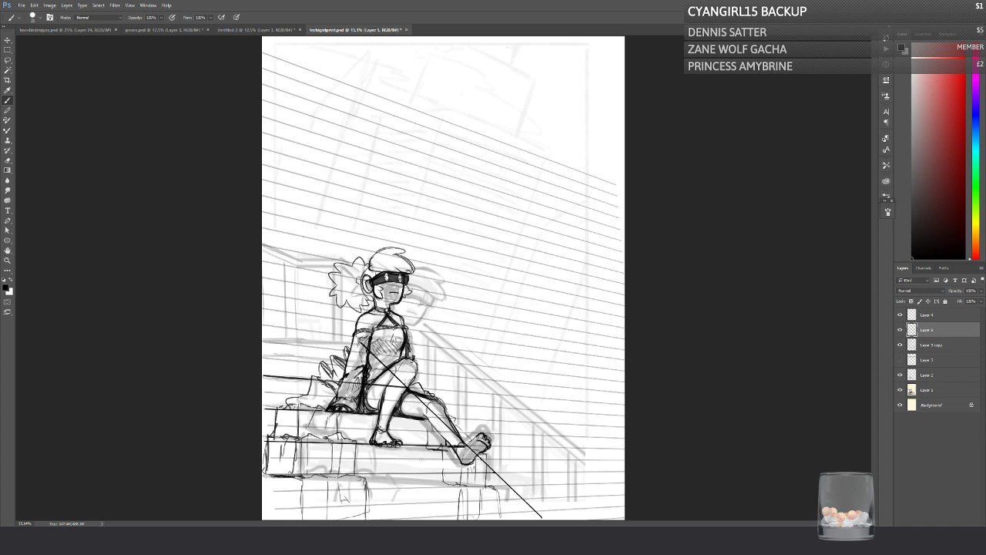
drag(270, 474, 496, 472)
Step: Draw the upper stair edge behind the figure's arm and erase a bit more of the diagonal guide's top end
mouse_move(307, 231)
mouse_down()
mouse_move(445, 210)
mouse_move(263, 439)
mouse_move(545, 344)
mouse_up()
key(ctrl+z)
mouse_move(314, 348)
mouse_down()
mouse_move(263, 342)
mouse_move(366, 354)
mouse_up()
drag(259, 347, 322, 346)
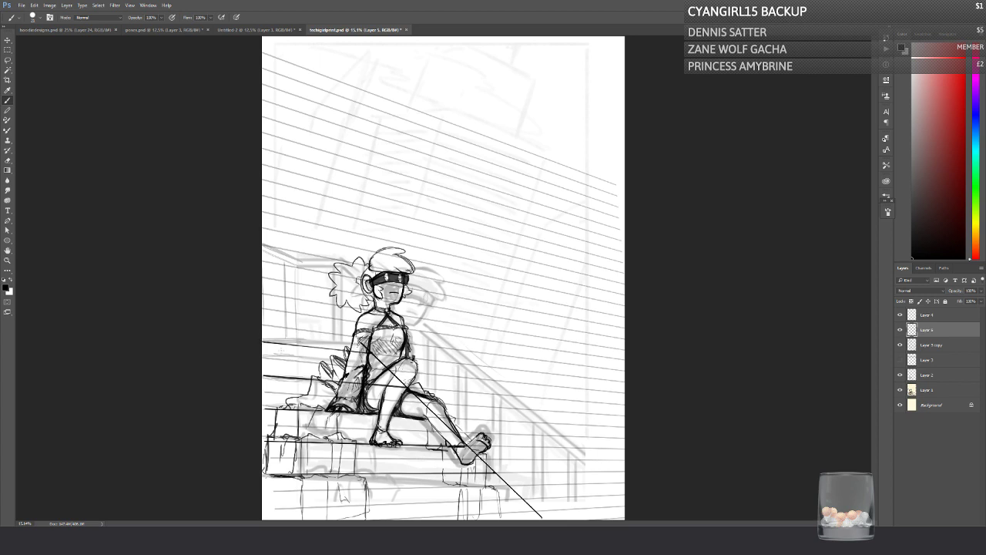
click(8, 161)
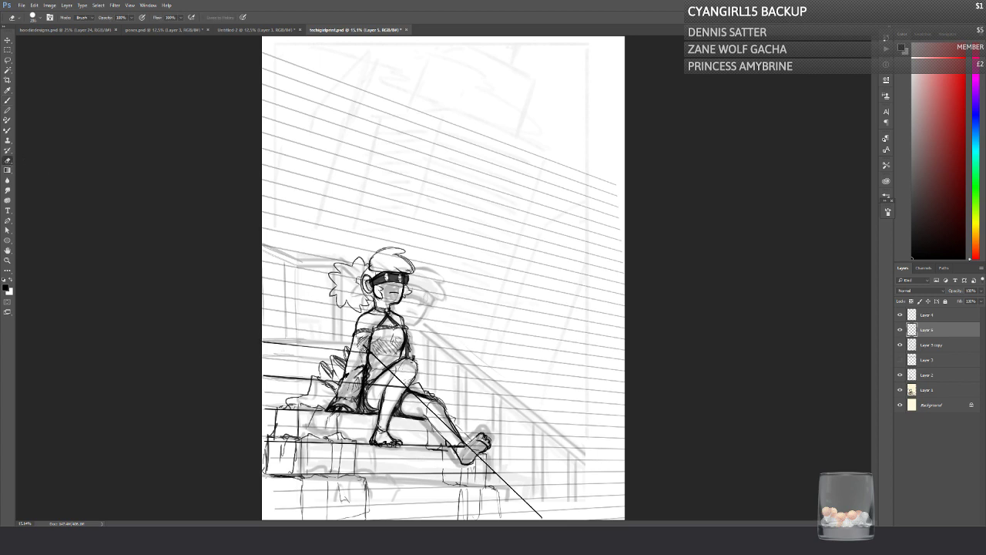
click(7, 100)
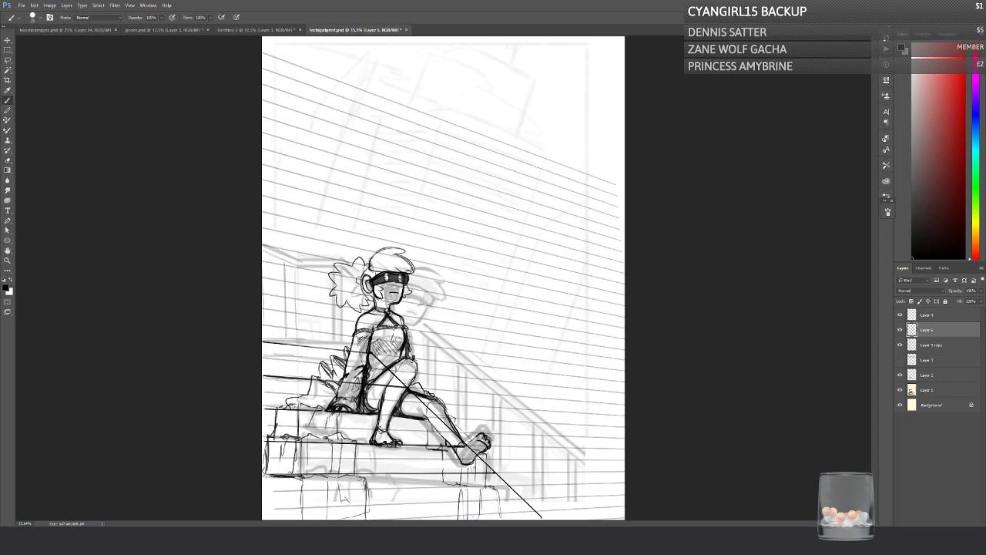
Step: Draw the lowest stair edge near the bottom of the canvas and reinforce the left part of the edge above it
drag(272, 508, 525, 498)
drag(412, 503, 524, 499)
drag(262, 510, 394, 506)
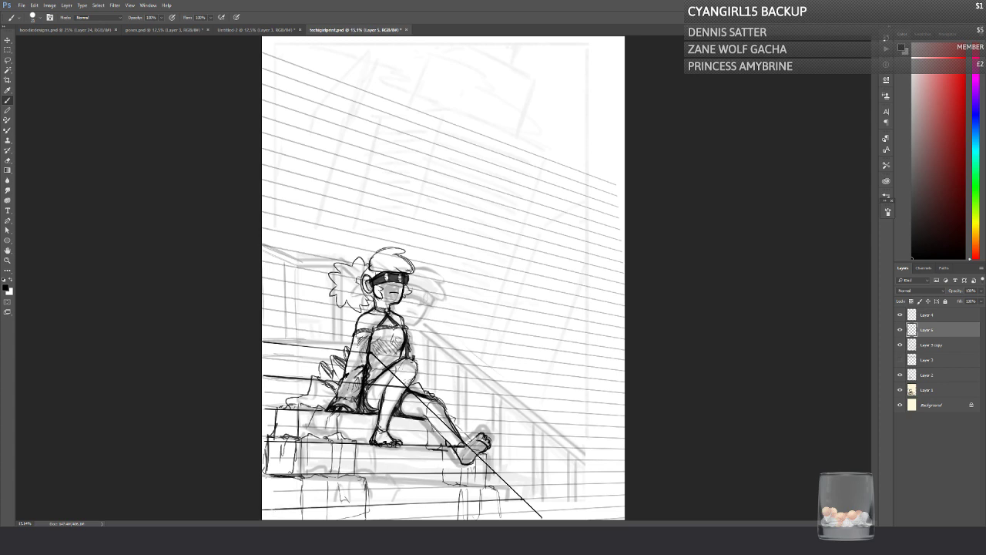
drag(259, 474, 336, 473)
Step: Draw short vertical risers at the ends of the two lowest steps, meeting the diagonal guide
mouse_move(444, 474)
mouse_down()
mouse_move(494, 472)
mouse_move(494, 498)
mouse_up()
key(ctrl+z)
mouse_move(494, 471)
mouse_down()
mouse_move(496, 498)
mouse_move(522, 519)
mouse_up()
Step: Try erasing the diagonal guide across the figure's legs and drawing short stair risers behind her thigh
key(e)
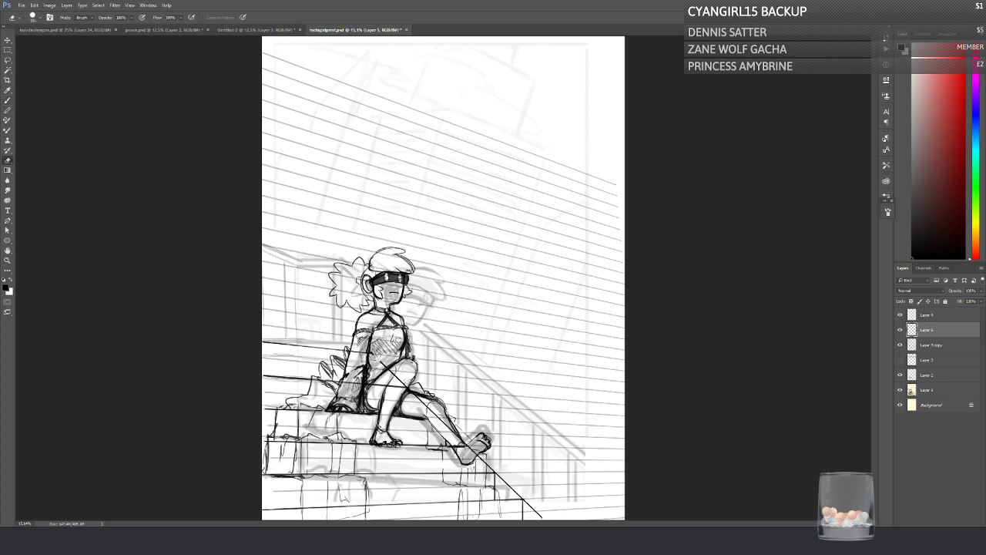
drag(380, 361, 429, 412)
click(8, 100)
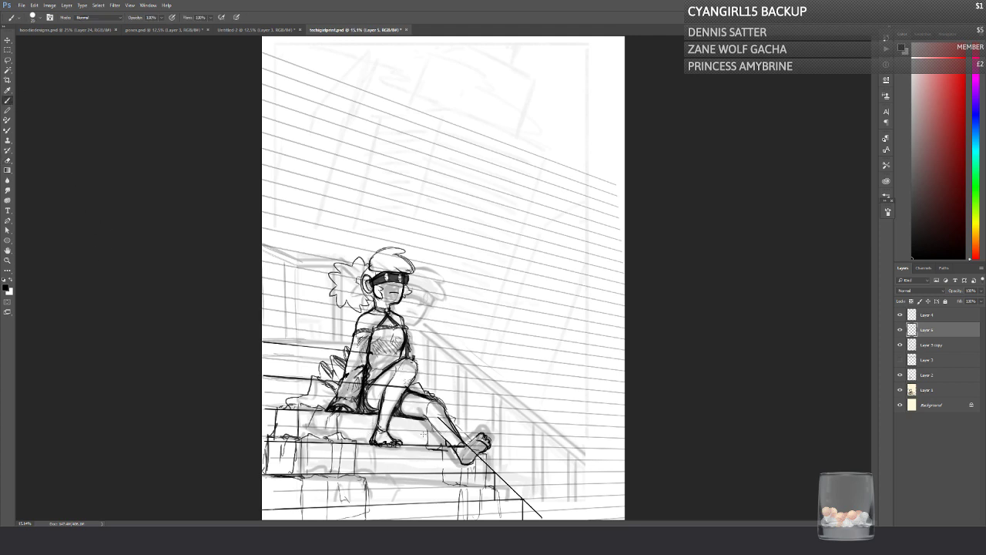
drag(410, 388, 406, 396)
drag(414, 395, 439, 416)
drag(406, 385, 408, 418)
Step: Undo the riser strokes behind the thigh and the erasing of the diagonal guide
key(ctrl+alt+z)
key(ctrl+alt+z)
key(ctrl+alt+z)
key(ctrl+alt+z)
key(ctrl+alt+z)
key(ctrl+alt+z)
key(ctrl+alt+z)
key(ctrl+alt+z)
key(ctrl+shift+z)
Step: Lasso the diagonal guide line and move it to the right so it passes by the toes of the raised foot
key(l)
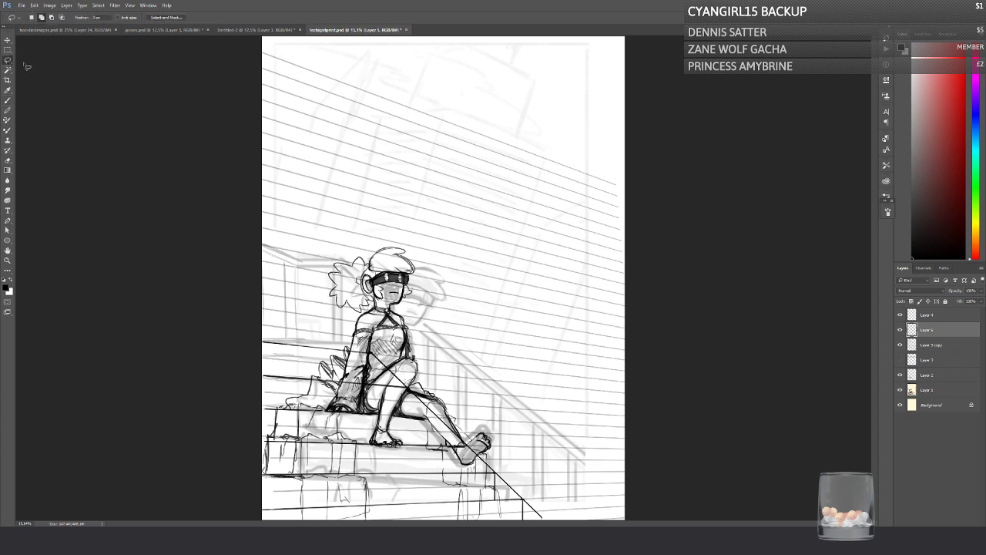
mouse_move(377, 343)
mouse_down()
mouse_move(567, 524)
mouse_move(539, 515)
mouse_move(416, 406)
mouse_move(371, 357)
mouse_move(376, 348)
mouse_up()
key(ctrl+d)
mouse_move(522, 481)
mouse_down()
mouse_move(549, 520)
mouse_move(362, 345)
mouse_move(401, 381)
mouse_up()
click(9, 40)
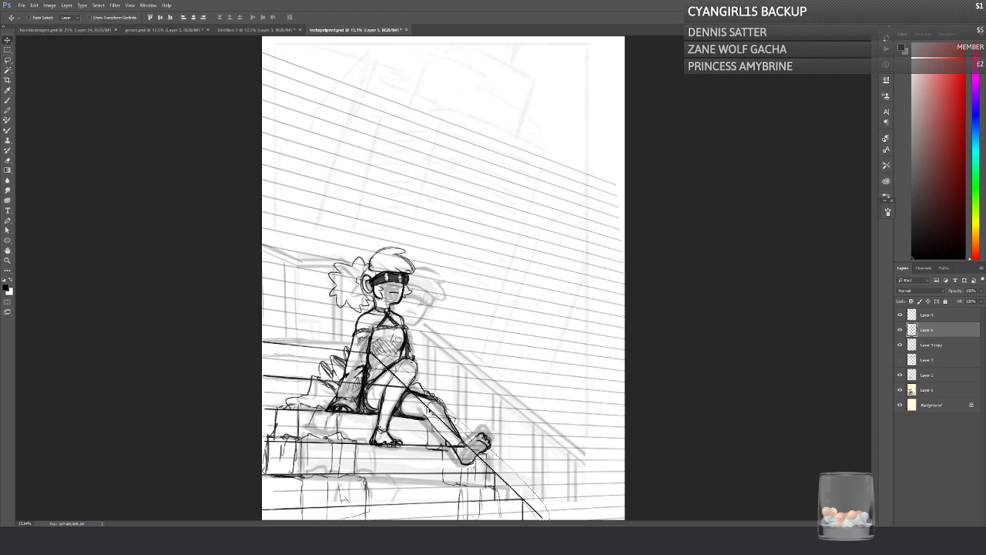
mouse_move(411, 389)
mouse_down()
mouse_move(446, 385)
mouse_move(455, 408)
mouse_up()
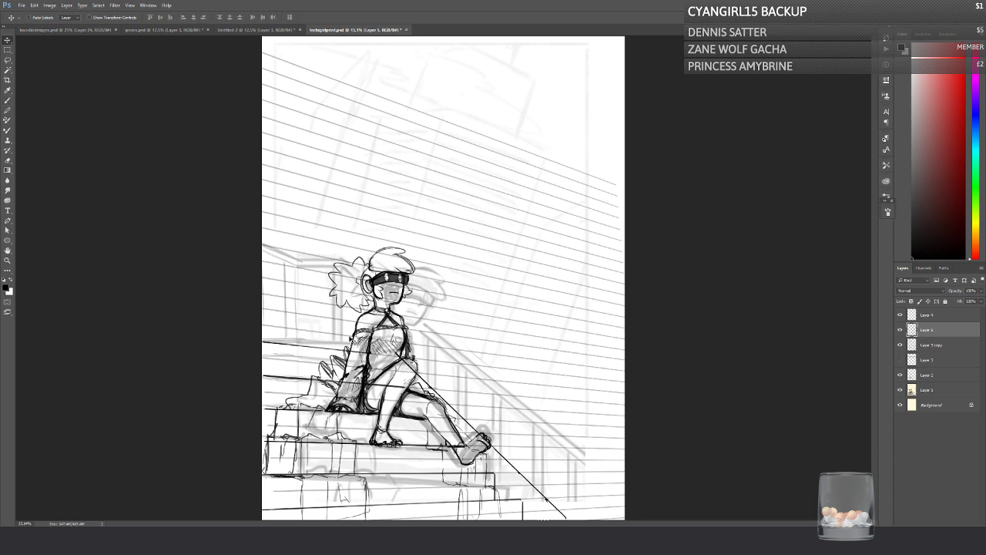
Step: Extend the horizontal stair edges to the moved diagonal guide and check Layer 5 by toggling its visibility
click(8, 100)
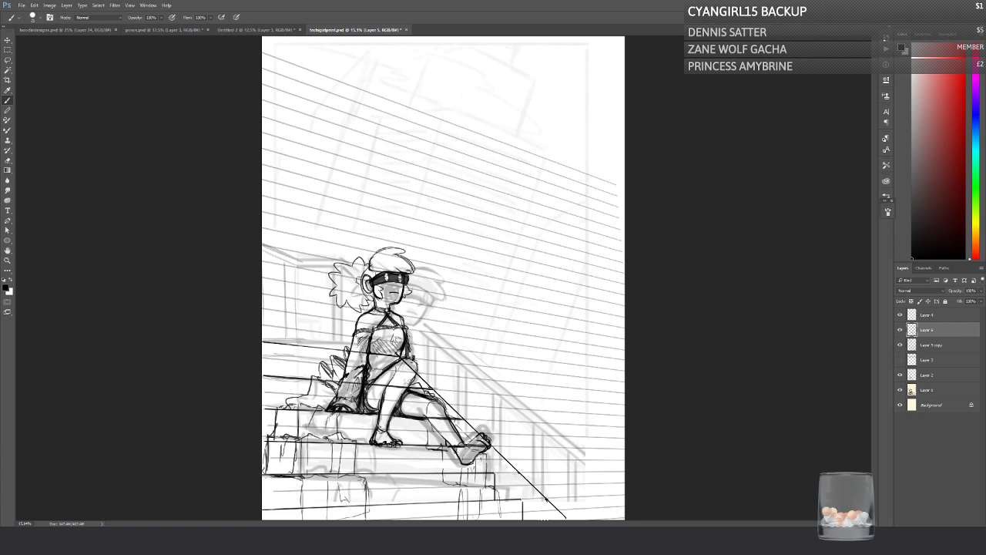
drag(494, 473, 518, 473)
click(900, 330)
click(900, 330)
click(900, 330)
click(899, 329)
Step: Draw vertical risers between the stair edges along the diagonal, from beside the raised foot up to the knee
mouse_move(493, 447)
mouse_down()
mouse_move(493, 470)
mouse_move(547, 520)
mouse_move(521, 500)
mouse_up()
drag(432, 392, 436, 417)
drag(401, 354, 403, 388)
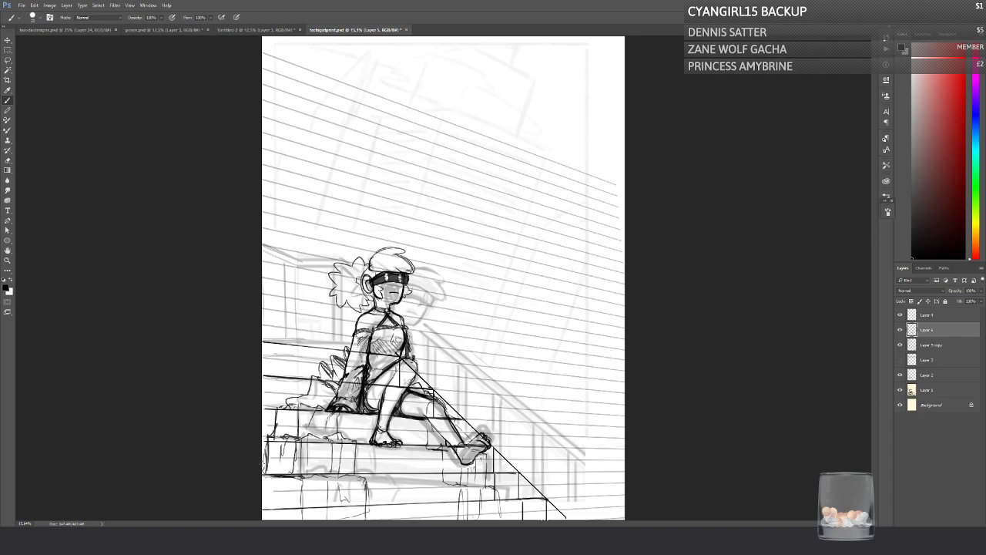
Step: Compare the stair lines on Layer 5 and Layer 4, and merge Layer 4 down into Layer 5
click(900, 330)
click(900, 330)
click(900, 316)
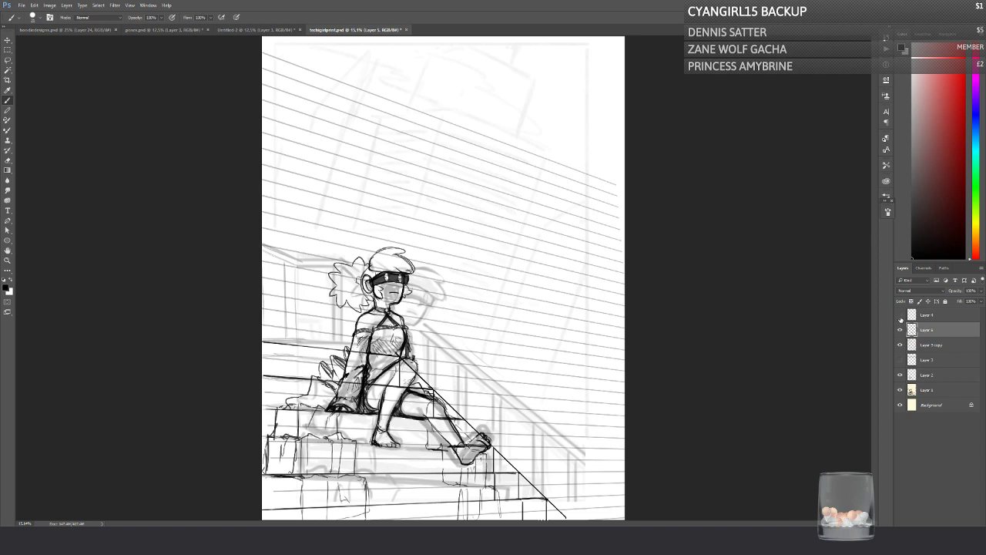
click(900, 315)
click(900, 329)
click(900, 330)
click(919, 318)
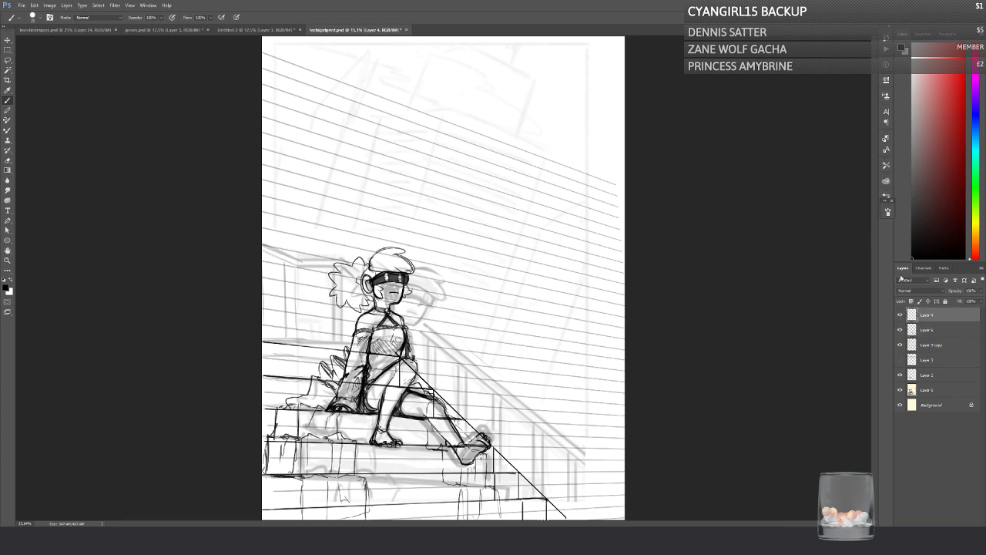
key(ctrl+e)
Step: Check the merged stair lines, Layer 2 and the guide layers by toggling their visibility, and select Layer 3 copy
click(900, 316)
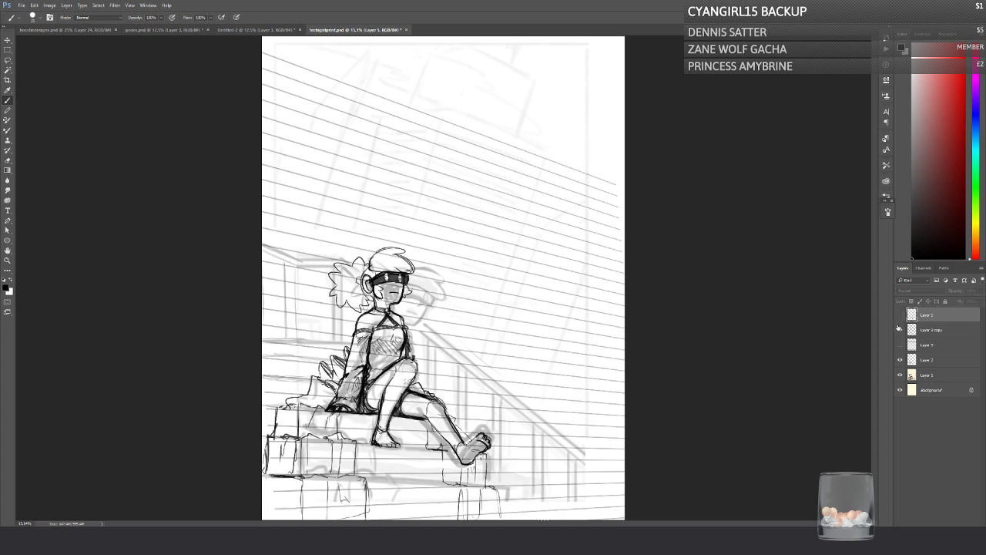
click(899, 316)
click(900, 362)
click(900, 362)
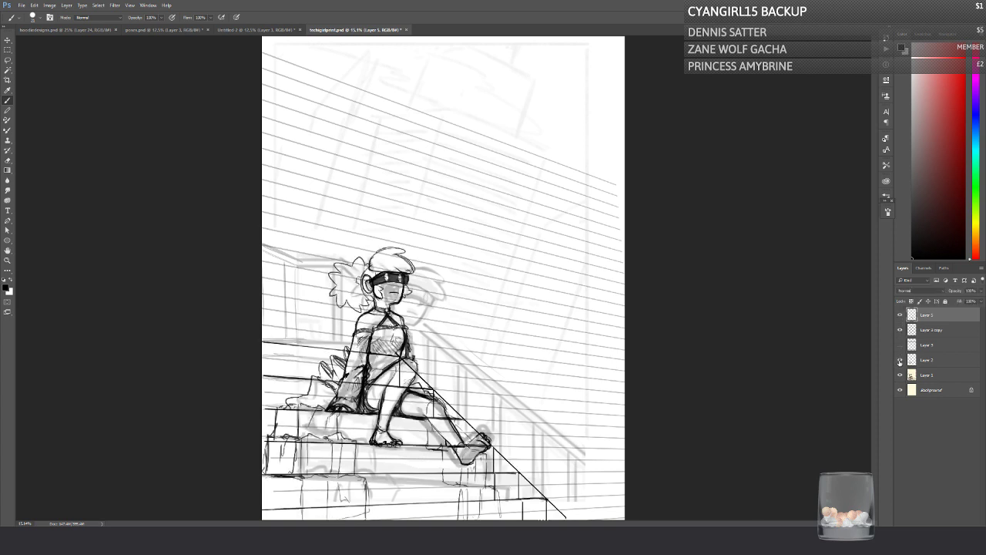
click(900, 344)
click(900, 330)
click(900, 331)
click(900, 331)
click(922, 331)
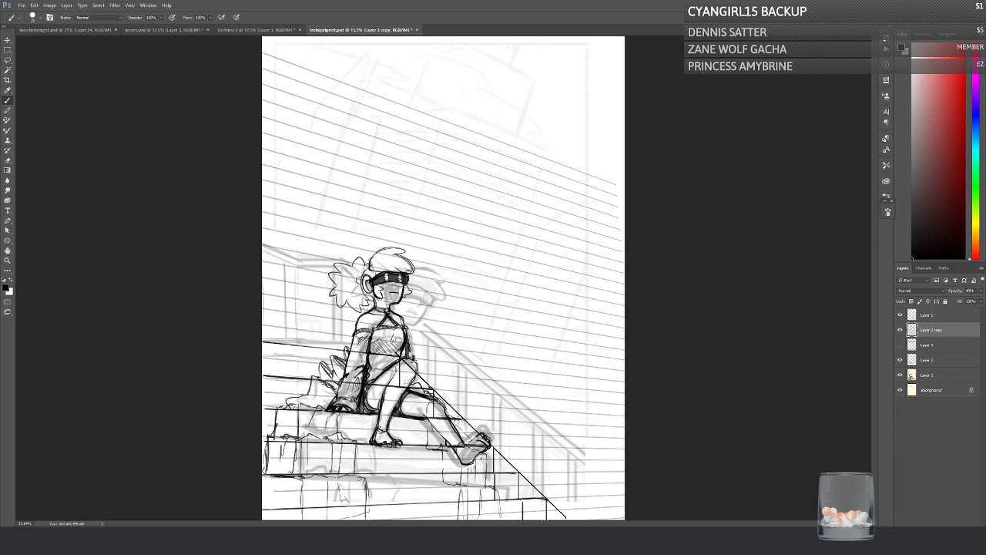
Step: Select Layer 5 and draw the vertical riser between the two stair edges just above the outstretched foot
drag(466, 422, 465, 444)
click(919, 314)
drag(465, 420, 465, 444)
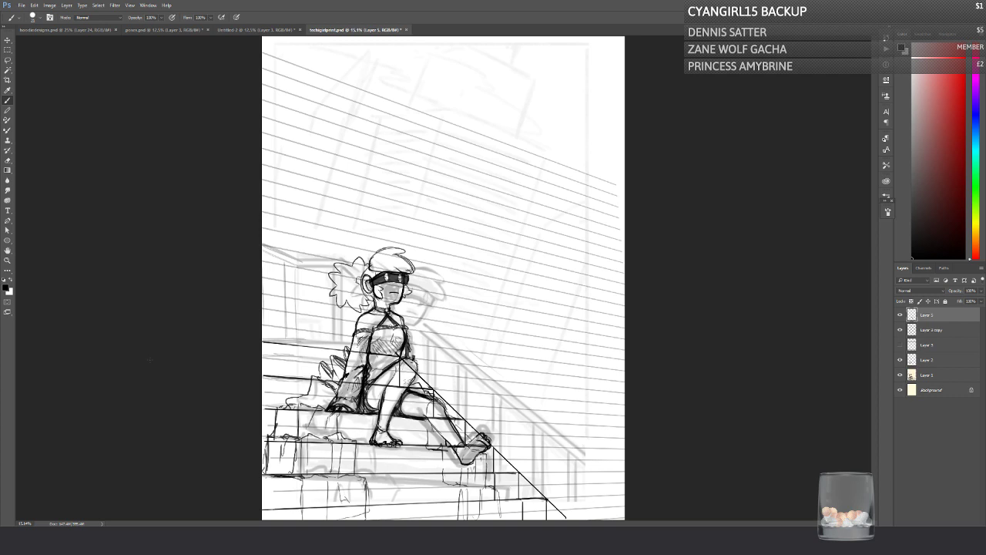
Step: Duplicate Layer 5, hide the original, and erase the diagonal guide line from the copy so only the stair edges remain
click(8, 160)
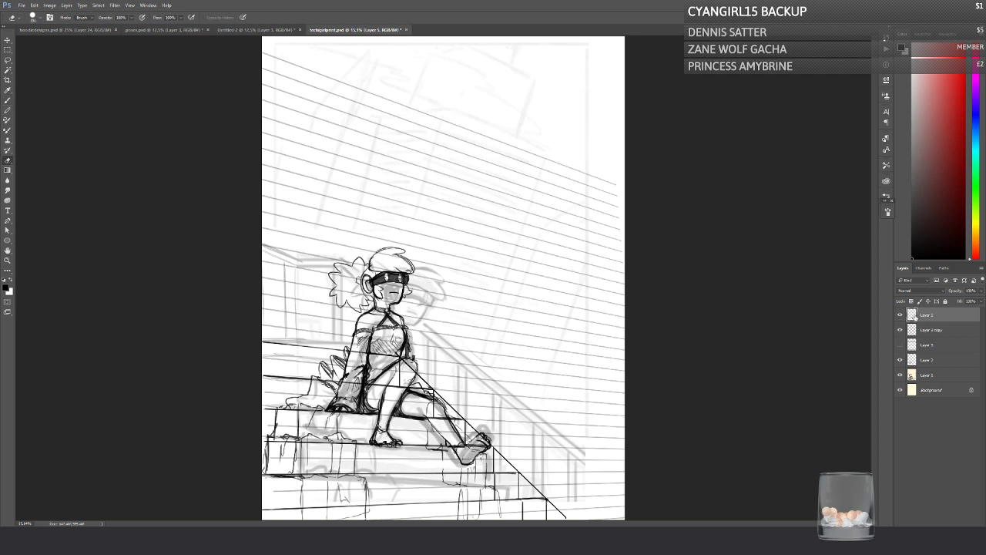
click(900, 314)
click(900, 315)
key(ctrl+j)
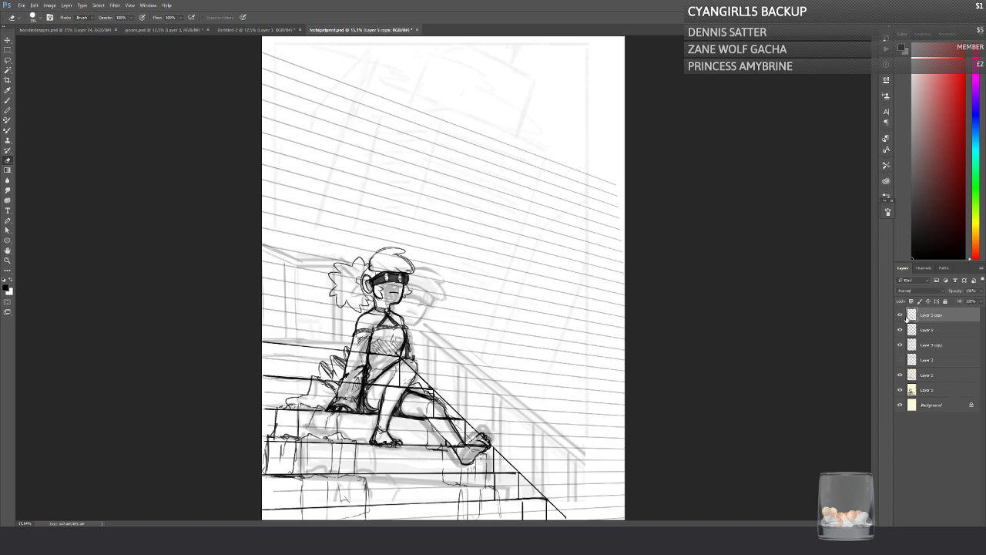
click(900, 330)
mouse_move(406, 371)
mouse_down()
mouse_move(405, 364)
mouse_move(505, 450)
mouse_move(566, 518)
mouse_move(553, 521)
mouse_up()
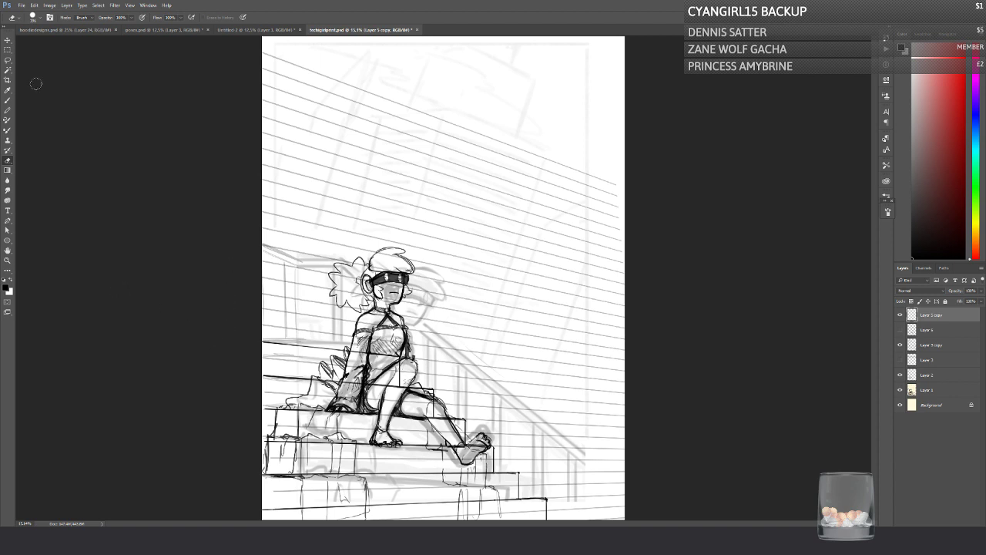
click(8, 101)
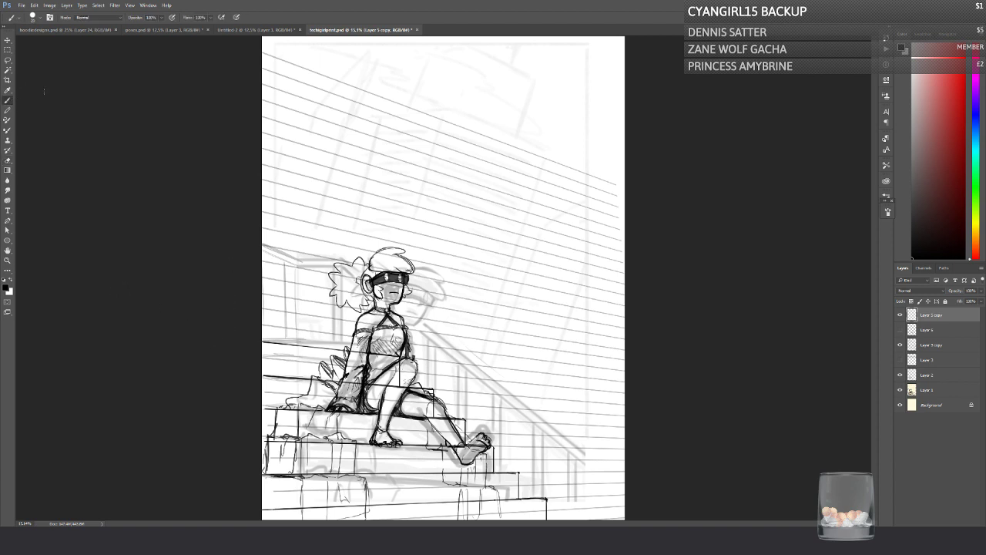
mouse_move(277, 345)
mouse_down()
mouse_move(277, 310)
mouse_move(255, 308)
mouse_up()
key(ctrl+alt+z)
key(ctrl+alt+z)
Step: Hide Layer 5 copy, check the Layer 3 copy and Layer 3 guides by toggling their visibility, and select Layer 2
click(900, 315)
click(900, 345)
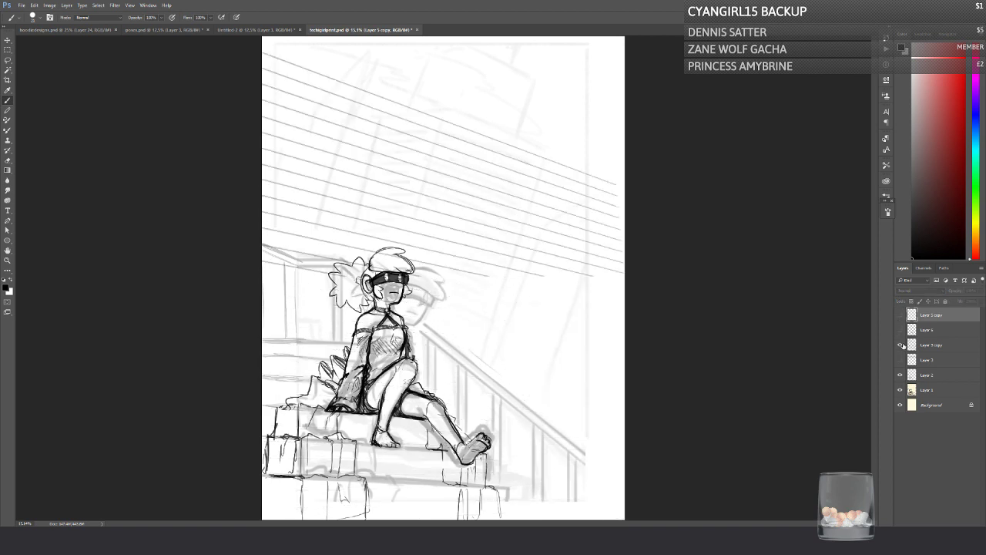
click(900, 345)
click(930, 345)
click(928, 376)
click(901, 359)
click(901, 359)
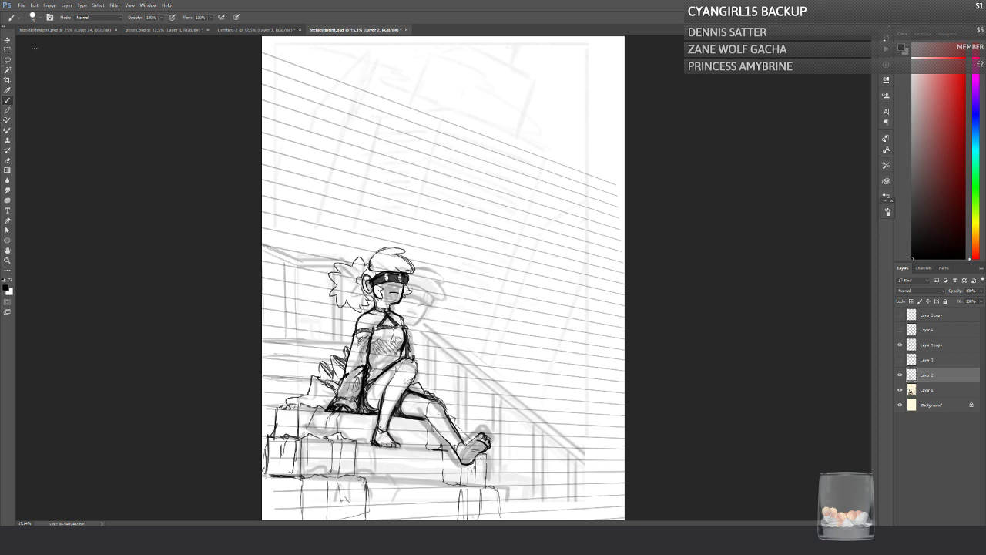
Step: Lasso the character's head and shoulders on Layer 2, nudge them slightly with Free Transform, and deselect
click(12, 60)
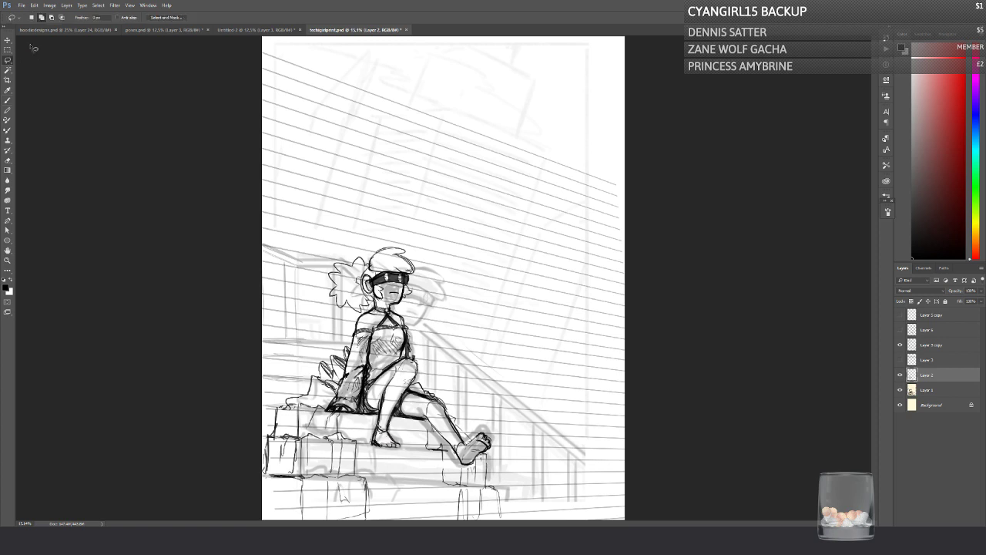
mouse_move(316, 308)
mouse_down()
mouse_move(334, 209)
mouse_move(424, 350)
mouse_move(388, 360)
mouse_move(356, 352)
mouse_up()
key(ctrl+t)
drag(231, 264, 232, 269)
drag(327, 293, 331, 292)
key(Return)
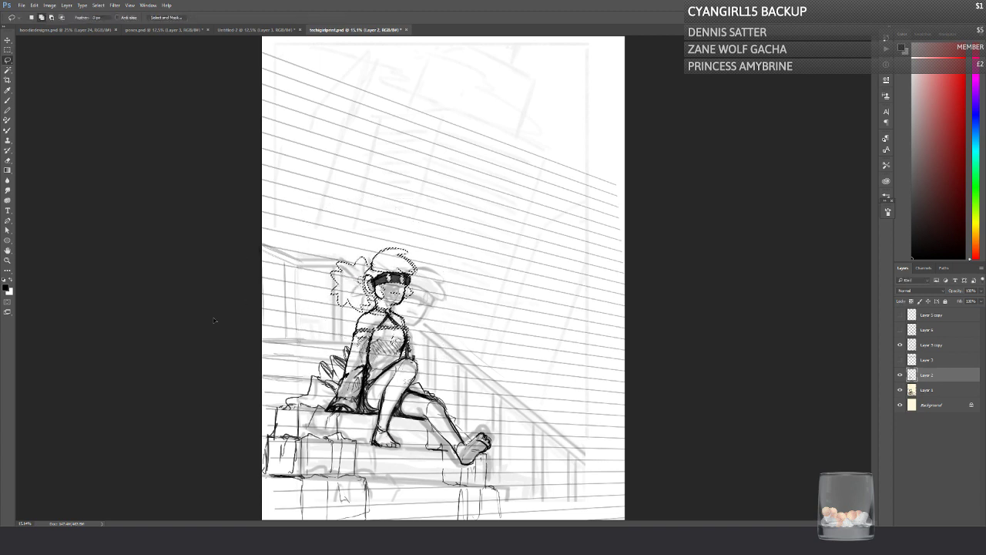
key(ctrl+d)
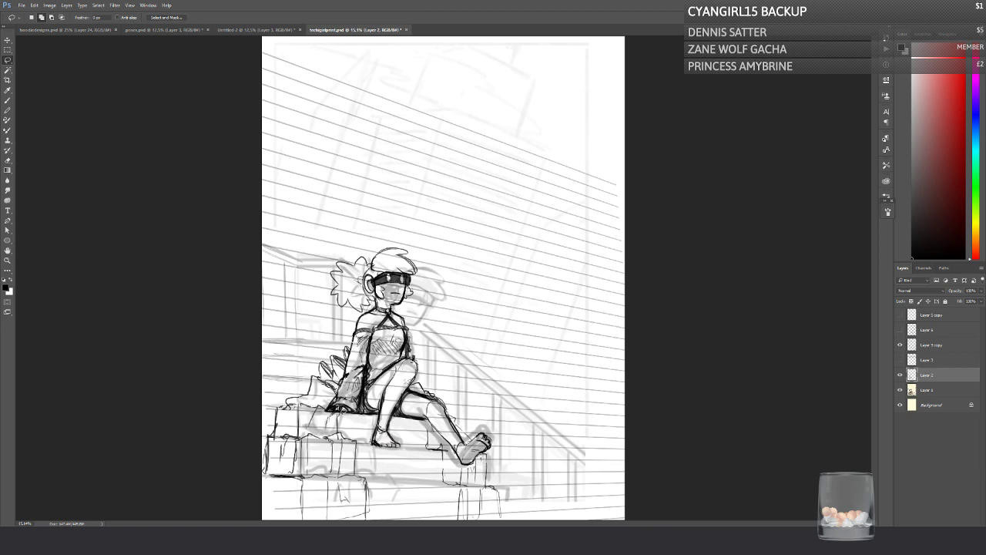
Step: Compare the angled Layer 3 copy guides and the horizontal Layer 3 guides against the sketch by toggling their visibility
click(899, 346)
click(925, 344)
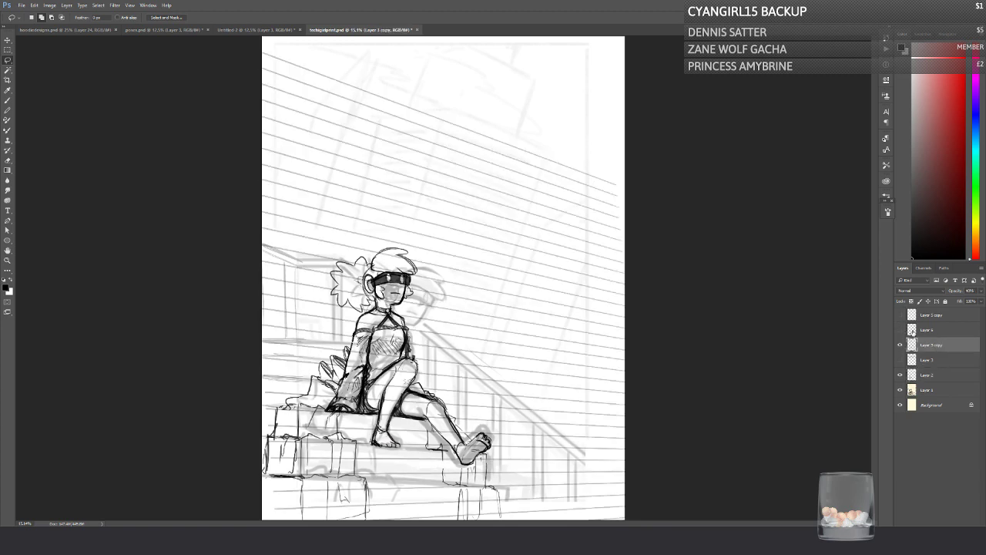
click(899, 347)
click(900, 347)
click(899, 346)
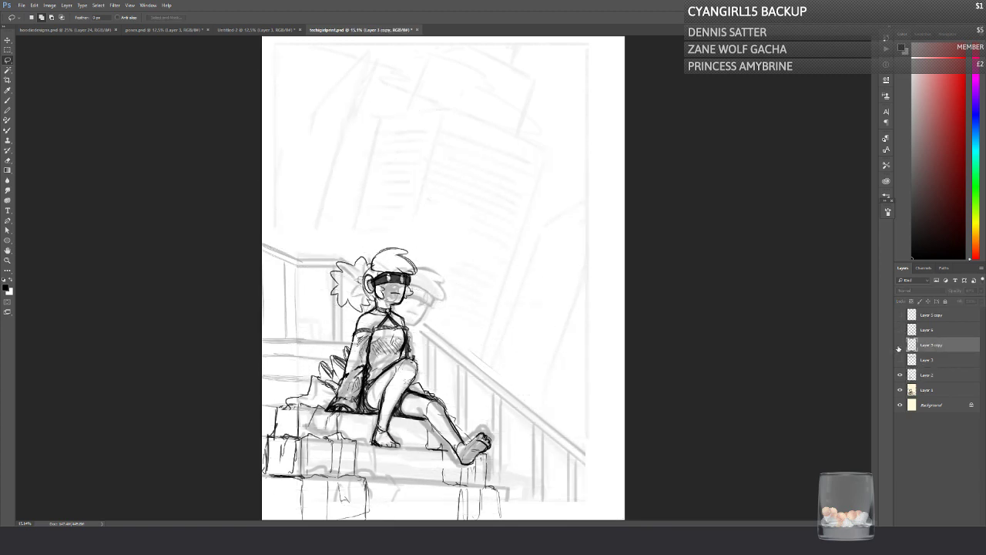
click(899, 347)
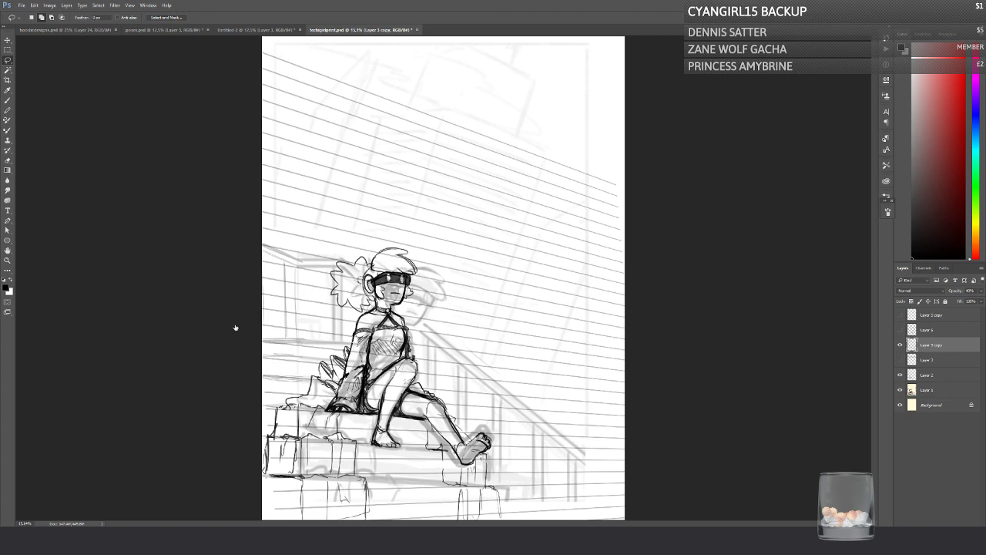
click(900, 346)
click(899, 345)
click(899, 360)
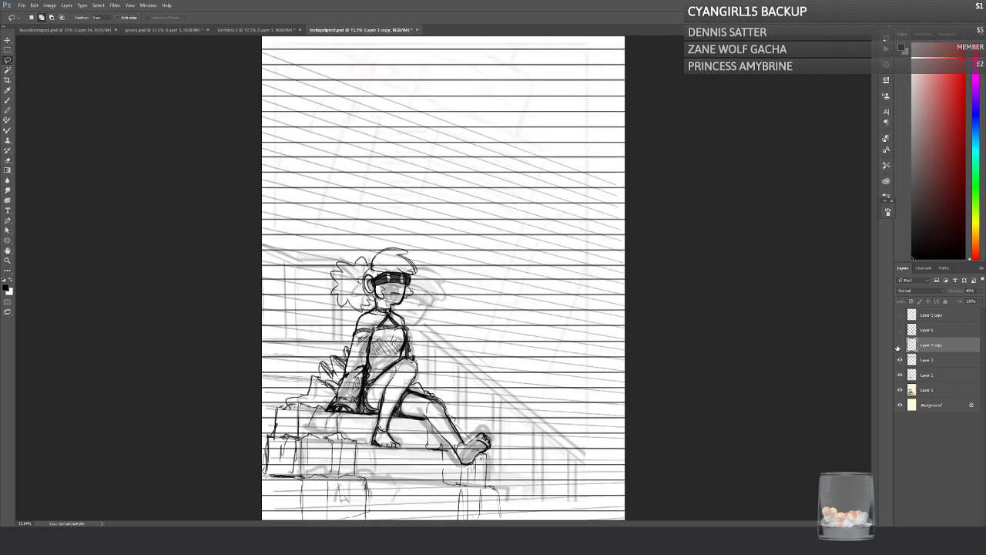
click(900, 345)
click(900, 345)
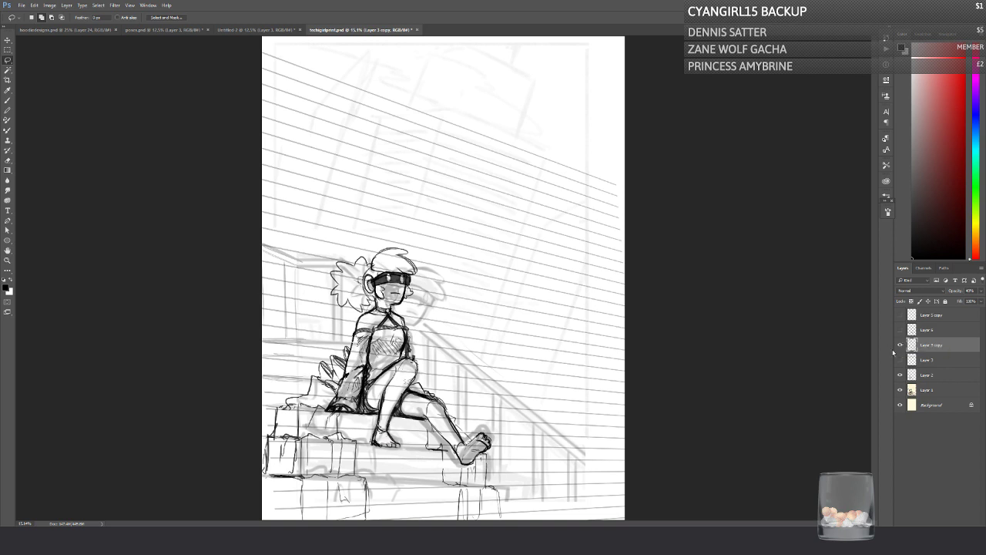
click(900, 360)
click(900, 346)
click(899, 359)
click(900, 345)
Step: Duplicate the angled Layer 3 copy guides and hide both angled guide layers
key(ctrl+j)
click(900, 359)
click(899, 390)
click(900, 346)
click(900, 389)
Step: Duplicate the horizontal-line Layer 3, hide the original, and keep the Layer 2 sketch visible
click(918, 374)
click(900, 374)
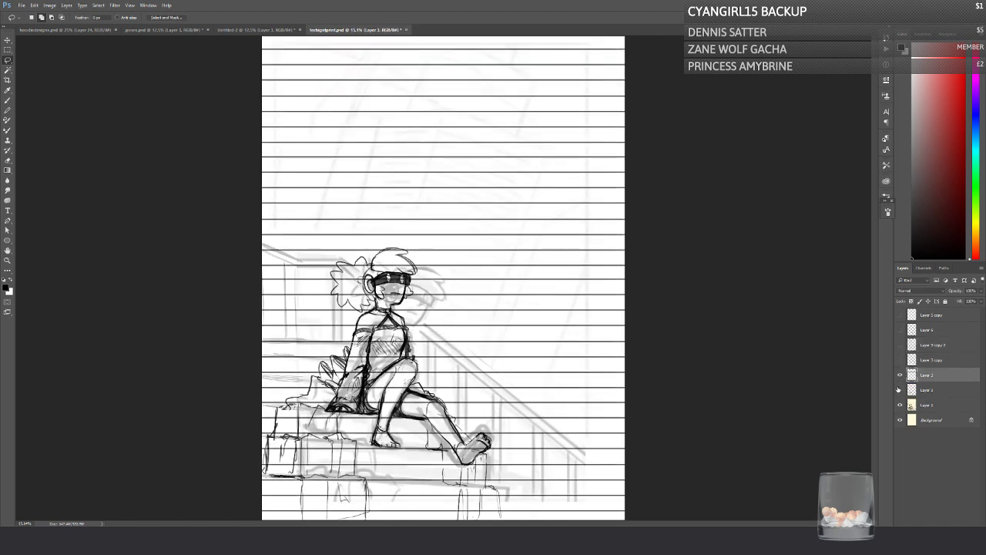
click(900, 390)
key(ctrl+j)
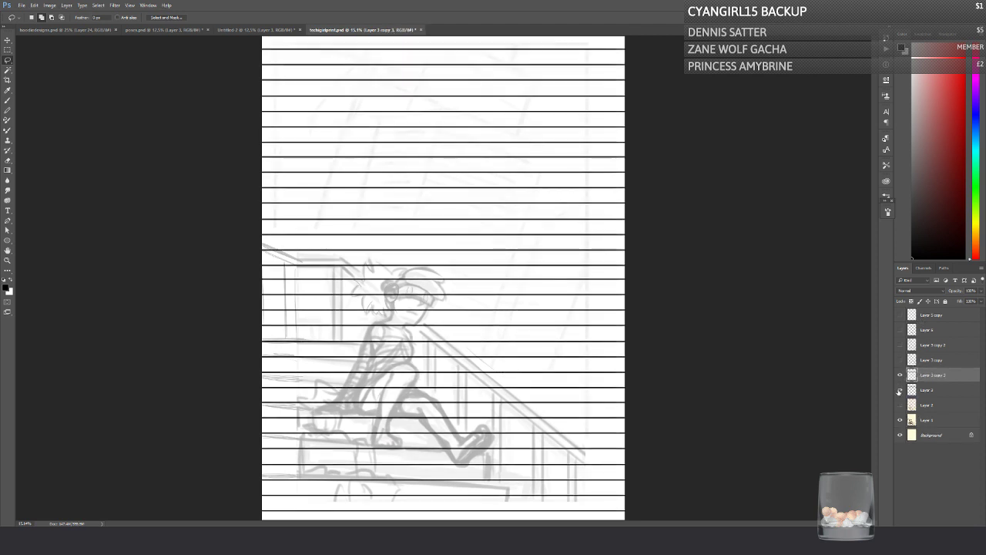
click(900, 405)
Step: Distort the duplicated horizontal lines by pulling the upper right corner down so they converge to the right
key(ctrl+t)
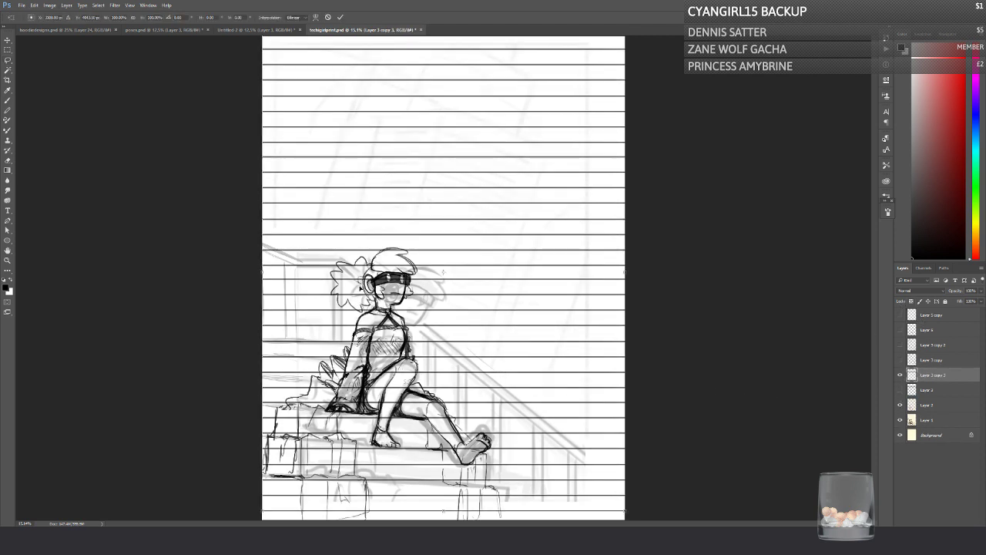
right_click(357, 286)
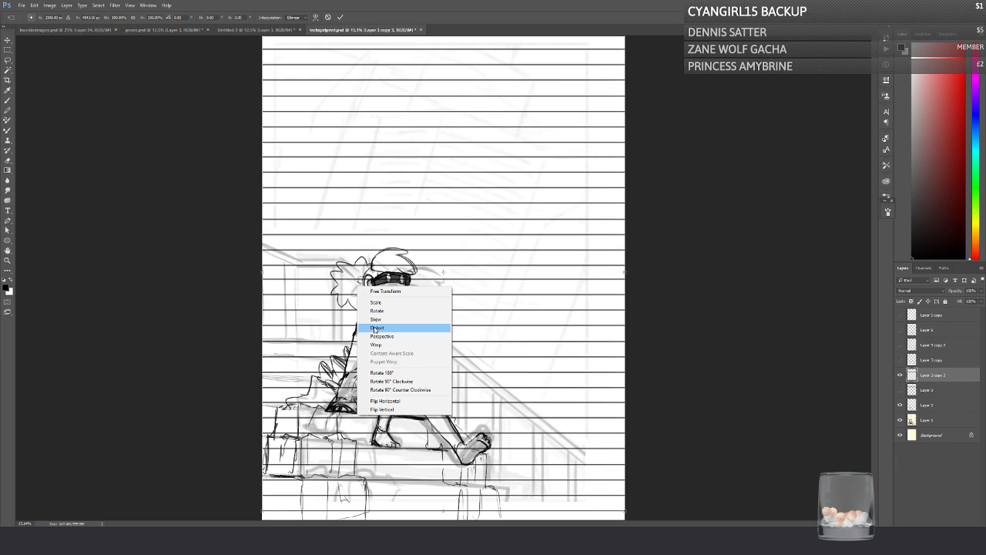
click(375, 328)
right_click(386, 246)
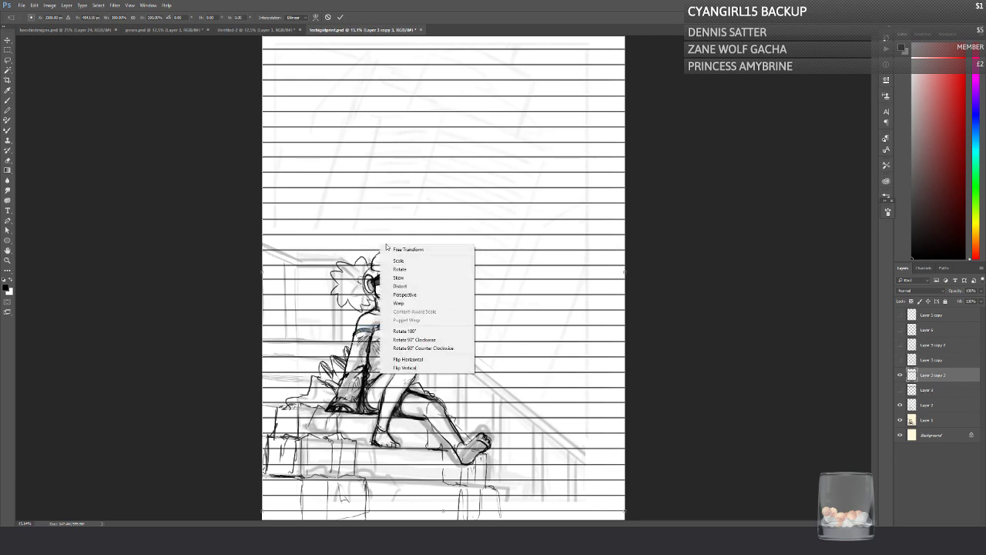
click(399, 303)
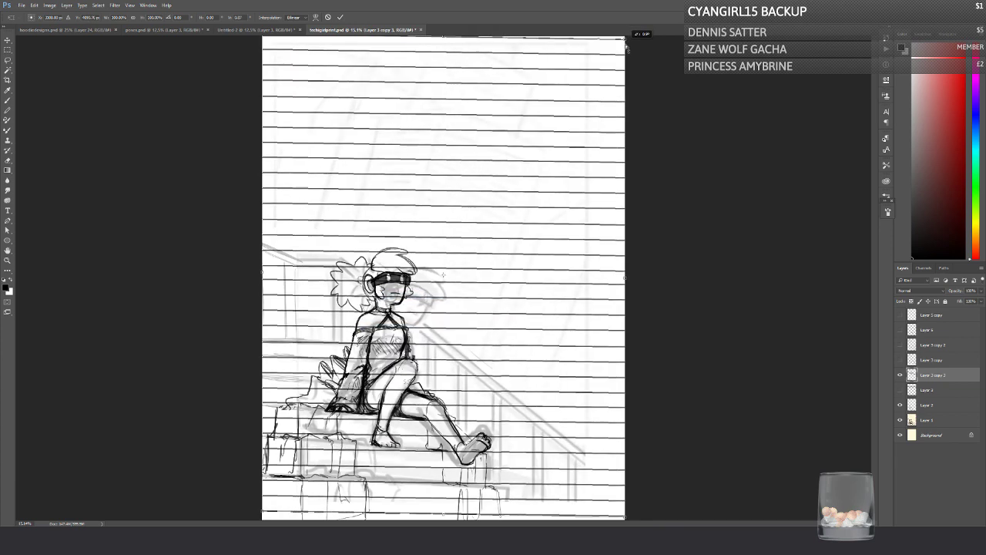
drag(626, 41, 634, 205)
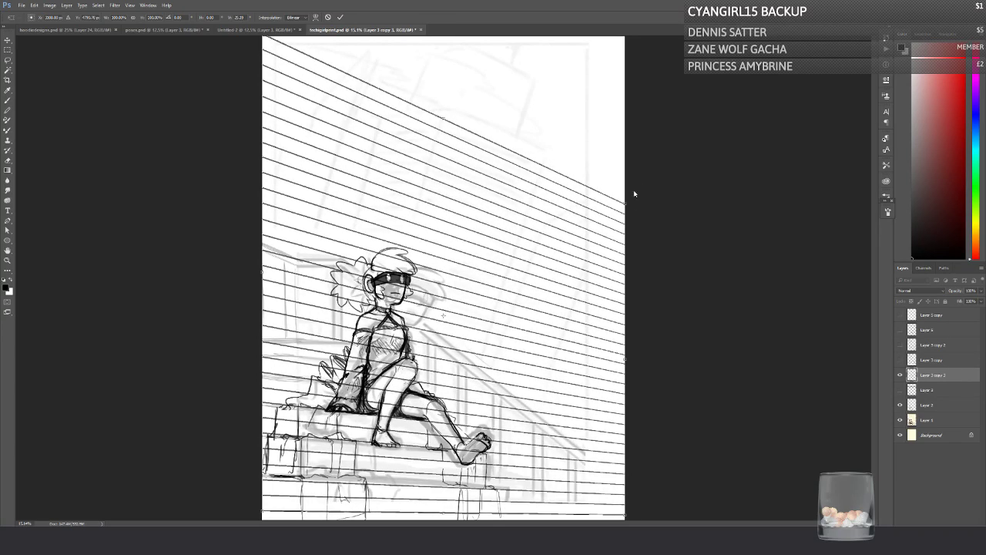
Step: Shift the converging lines down, raise their upper left corner for a steeper slope, and apply the transform
drag(309, 333, 303, 355)
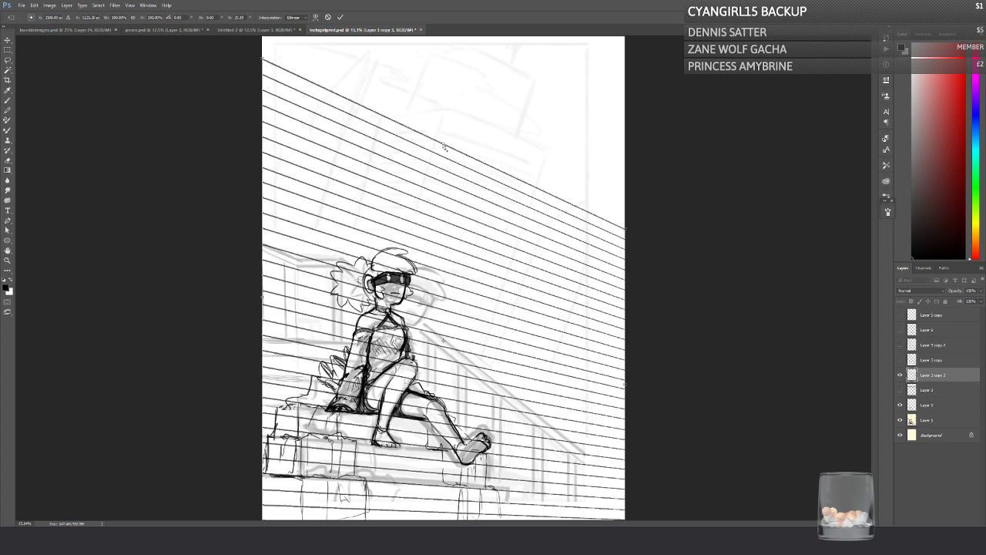
drag(445, 147, 441, 128)
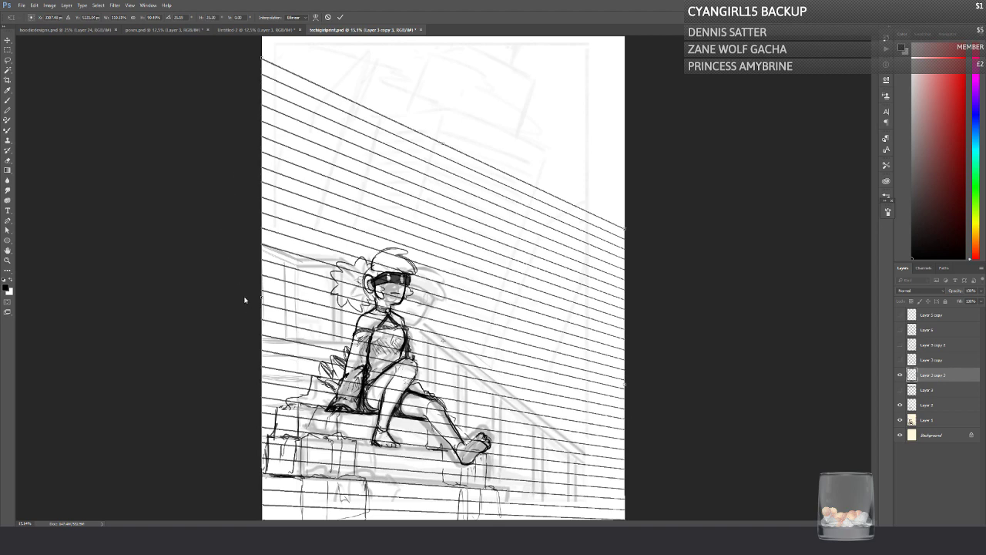
drag(261, 62, 283, 20)
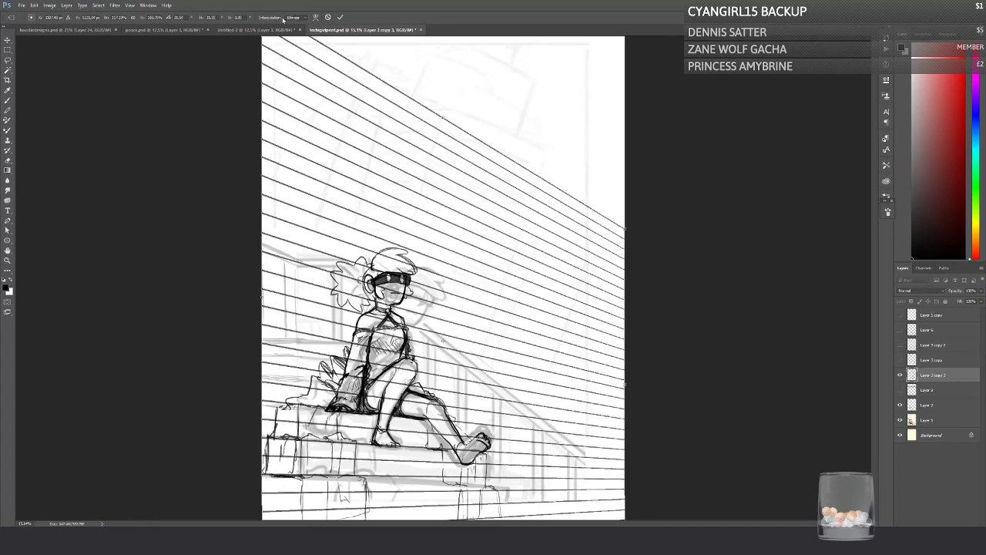
drag(292, 348, 289, 348)
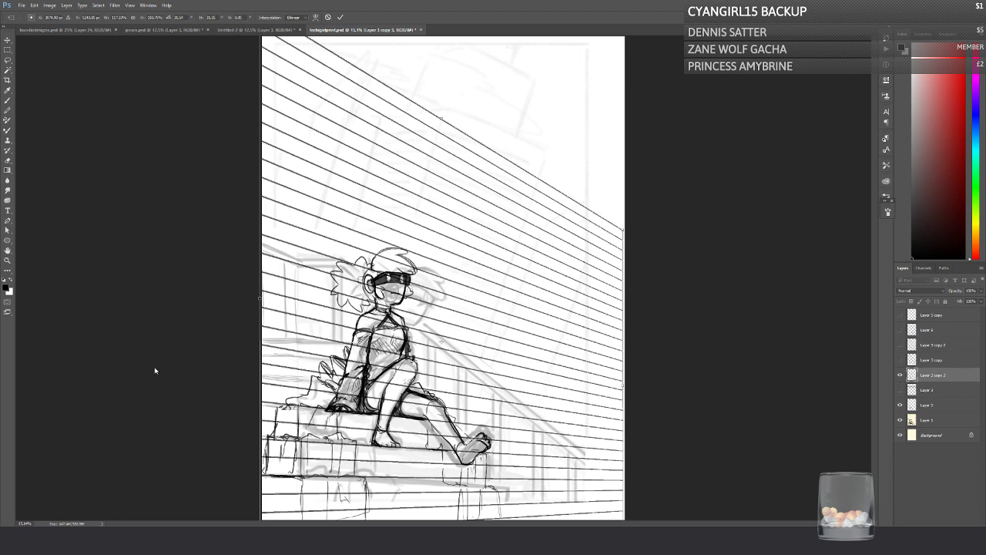
key(Return)
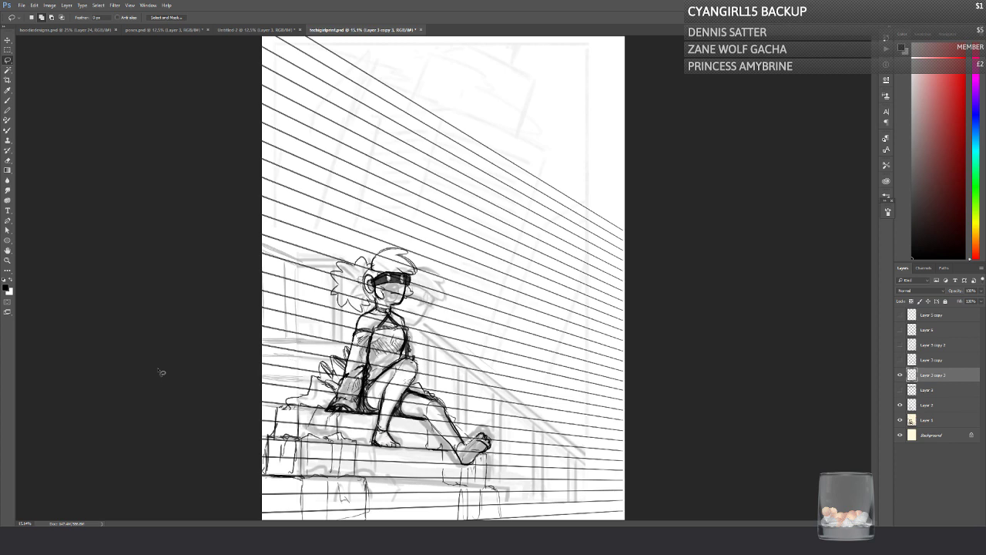
Step: Check the new guide against the sketch by toggling its visibility, lower its layer opacity, and save the file
click(900, 375)
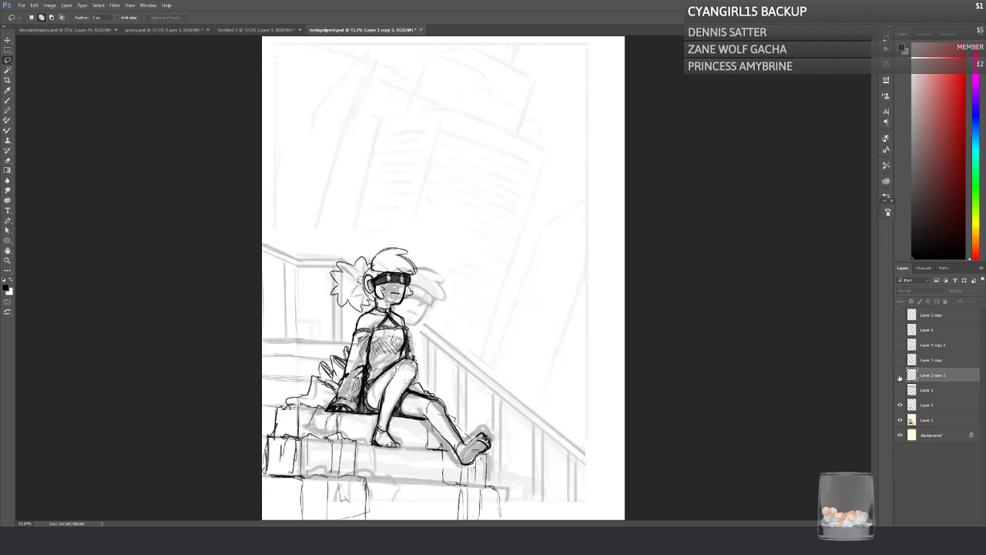
click(899, 374)
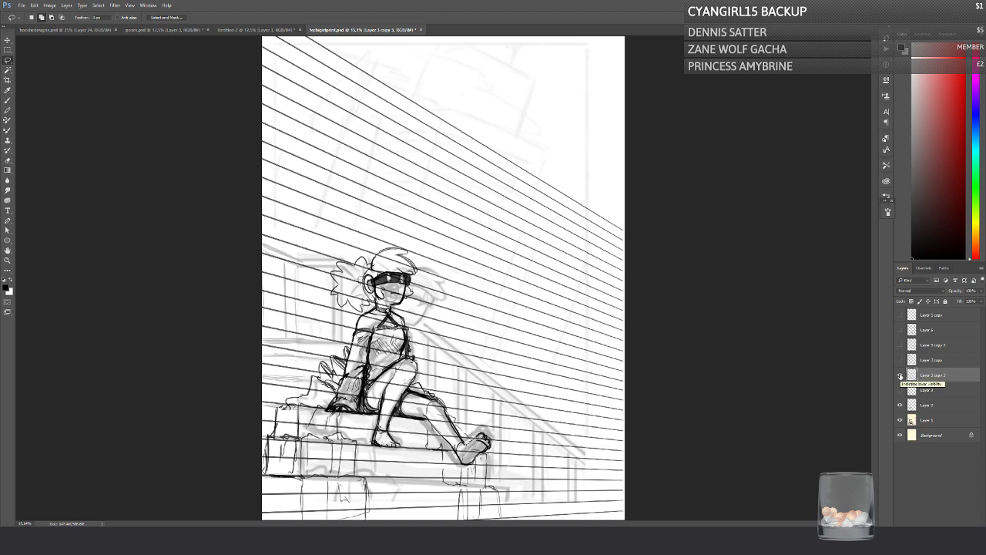
click(900, 375)
click(900, 376)
click(969, 292)
text(50)
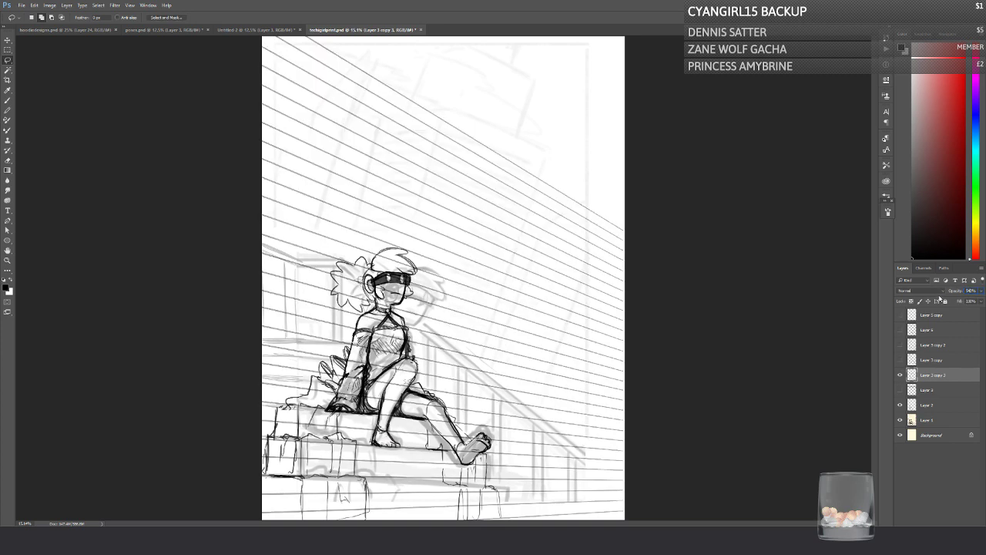
text(30)
key(ctrl+s)
Step: Add a new layer and draw the seat step's upper edge, its vertical riser above the foot, and its lower edge
key(ctrl+shift+alt+n)
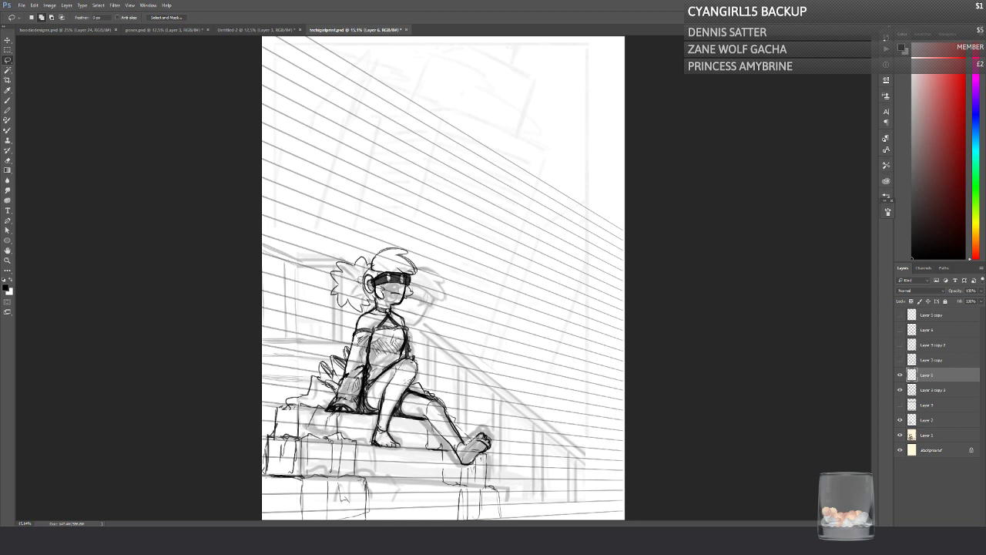
click(8, 100)
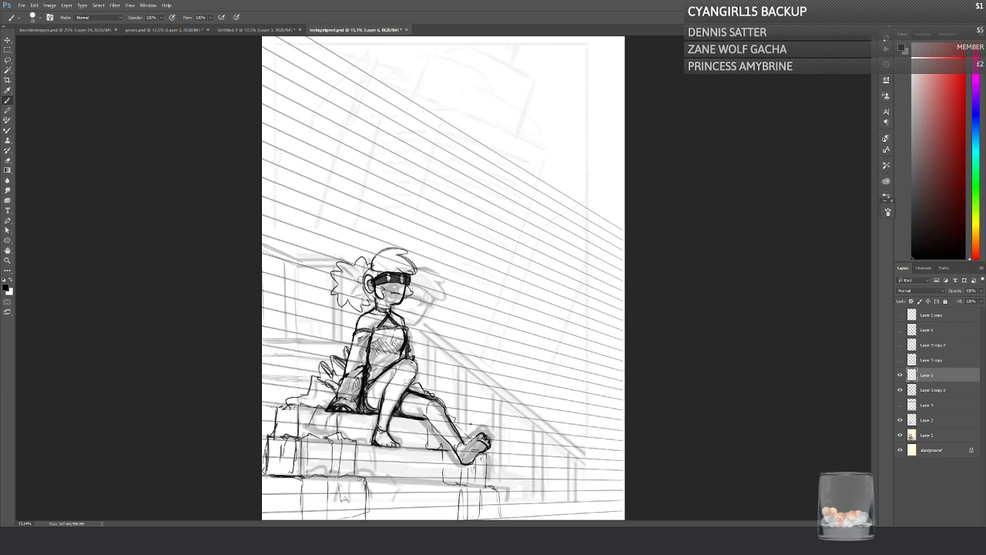
shift+click(470, 423)
shift+click(260, 401)
shift+click(471, 424)
drag(472, 423, 470, 449)
drag(261, 436, 367, 444)
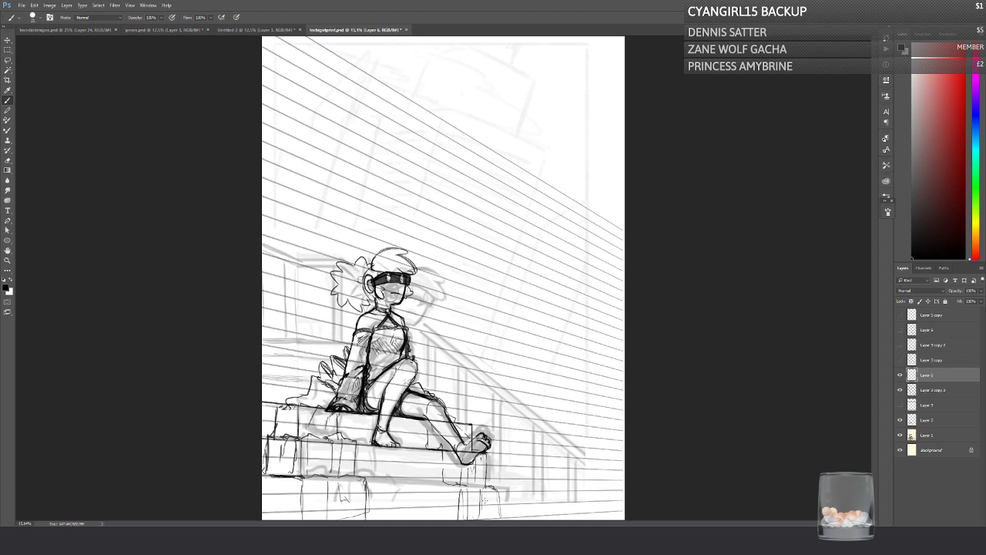
Step: Draw the next riser down beside the foot and the long edge along its base, extended slightly past the riser
drag(486, 453, 486, 486)
drag(263, 475, 487, 478)
drag(260, 477, 485, 478)
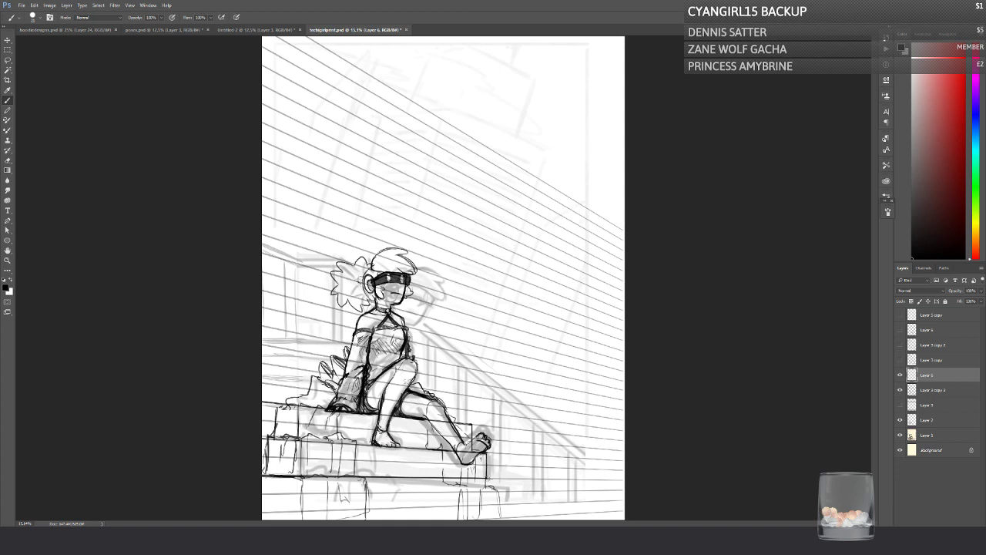
mouse_move(487, 478)
mouse_down()
mouse_move(501, 479)
mouse_move(224, 487)
mouse_up()
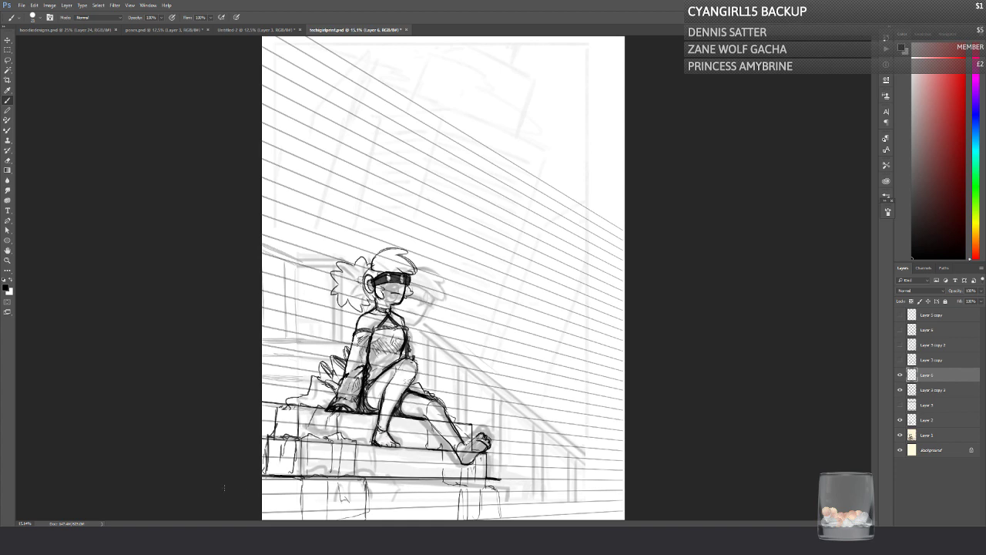
Step: Redraw the long step edge below the foot and add the next riser down with a short tread line at its base
key(ctrl+z)
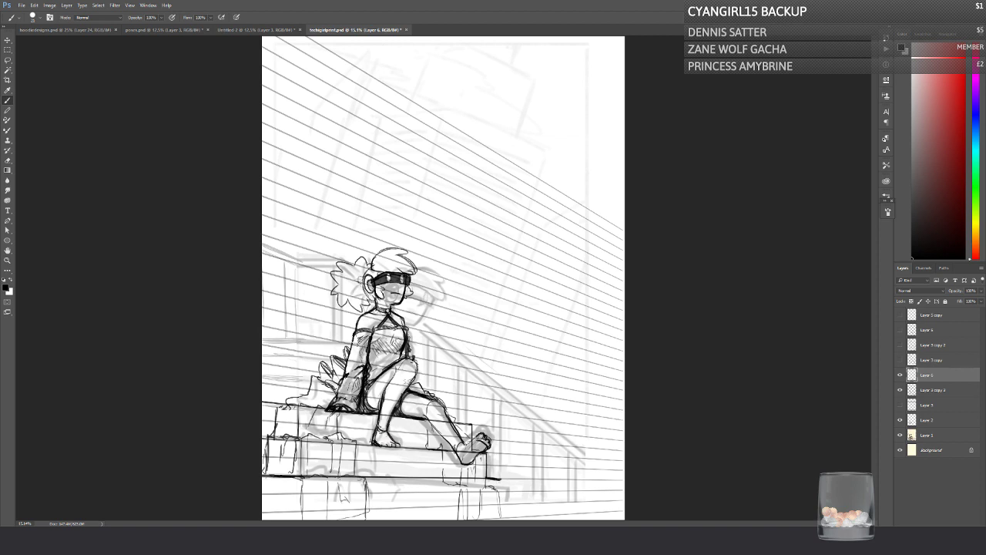
drag(259, 479, 293, 480)
drag(433, 480, 499, 481)
drag(259, 479, 499, 480)
mouse_move(261, 478)
mouse_down()
mouse_move(502, 480)
mouse_move(500, 503)
mouse_up()
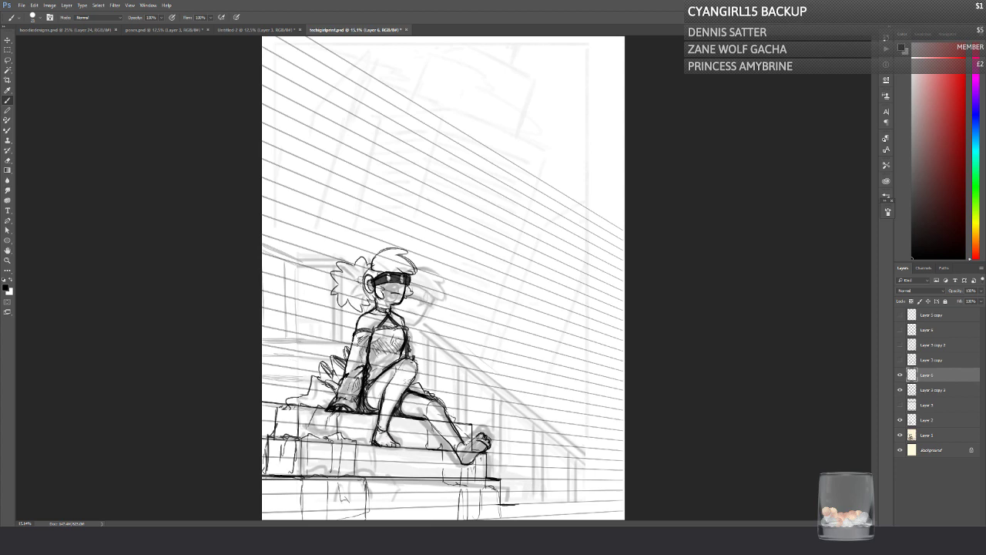
Step: Draw the riser beside the knee, the lowest step's riser, and that step's long upper edge across the canvas
mouse_move(455, 410)
mouse_down()
mouse_move(455, 425)
mouse_move(454, 404)
mouse_up()
drag(501, 506, 511, 503)
drag(514, 503, 514, 513)
drag(262, 512, 500, 505)
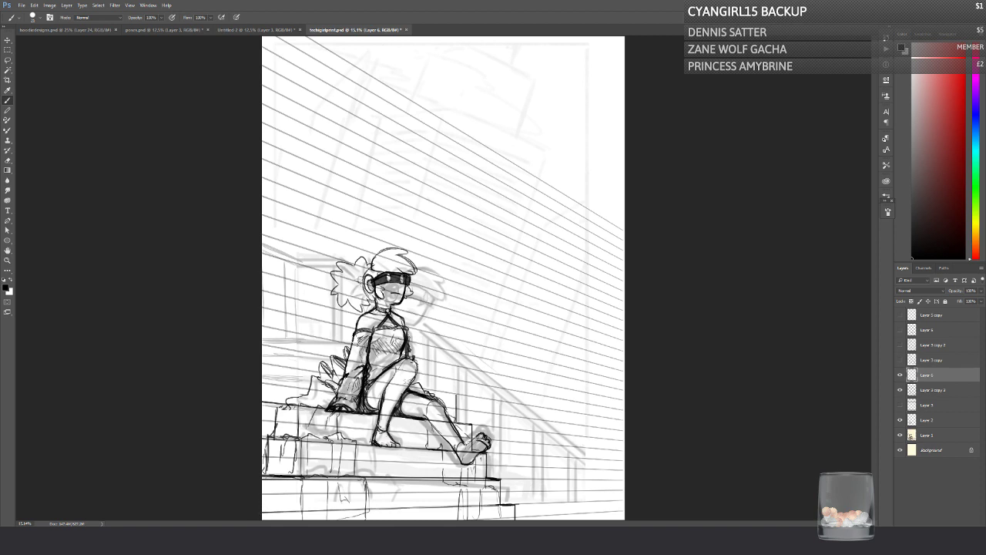
drag(263, 513, 501, 504)
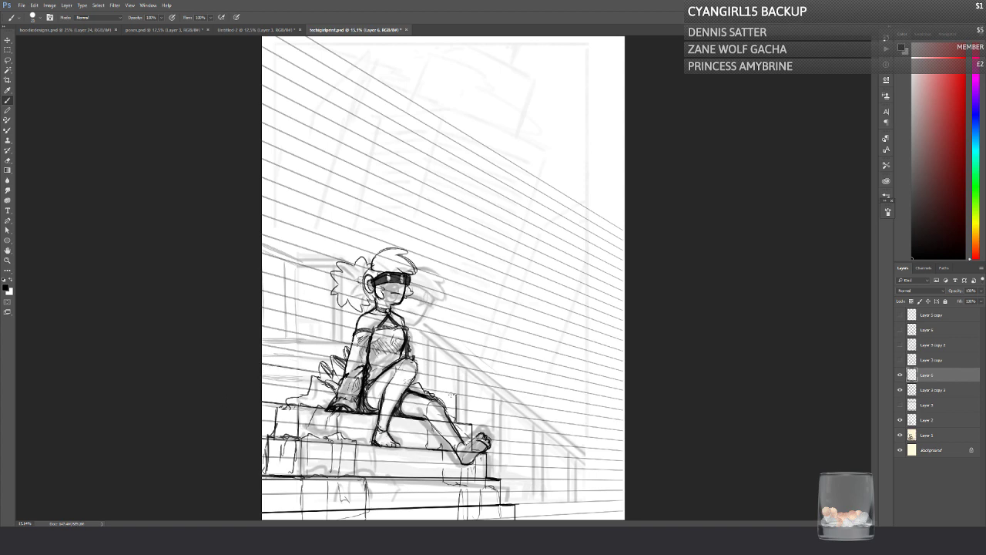
Step: Draw the upper steps behind the character, with three long edges following the perspective guide and two short risers joining them
shift+click(454, 395)
click(259, 361)
shift+click(455, 395)
drag(439, 374, 440, 387)
drag(263, 331, 341, 355)
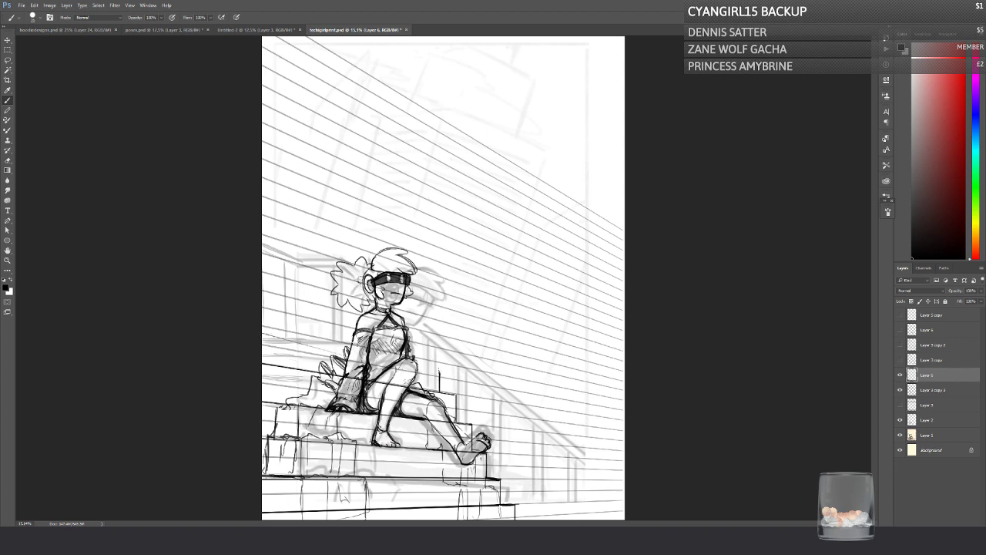
drag(439, 372, 262, 332)
mouse_move(438, 371)
mouse_down()
mouse_move(262, 332)
mouse_move(285, 339)
mouse_up()
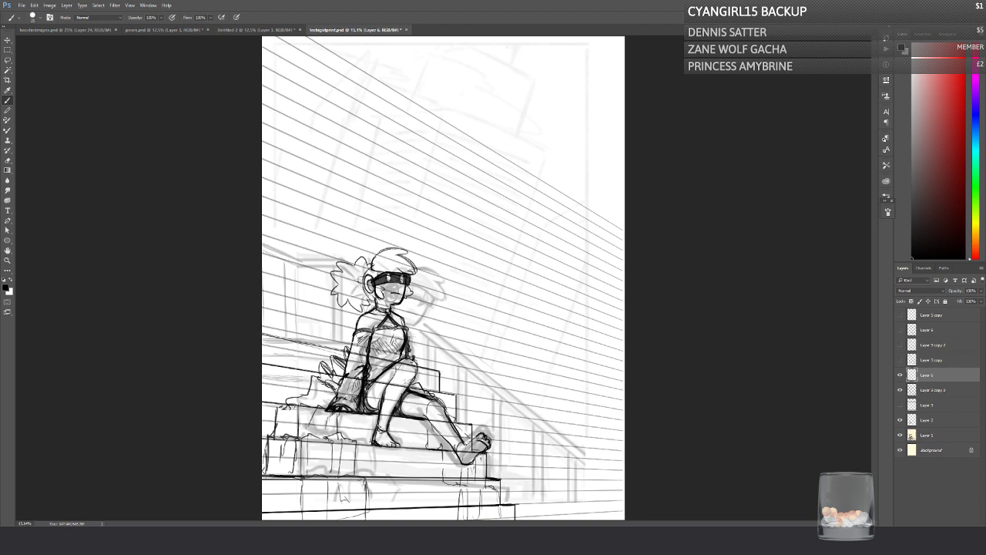
drag(420, 368, 420, 343)
drag(262, 305, 423, 346)
Step: Try to shift the lassoed upper step lines slightly outward, away from the handrail side
key(l)
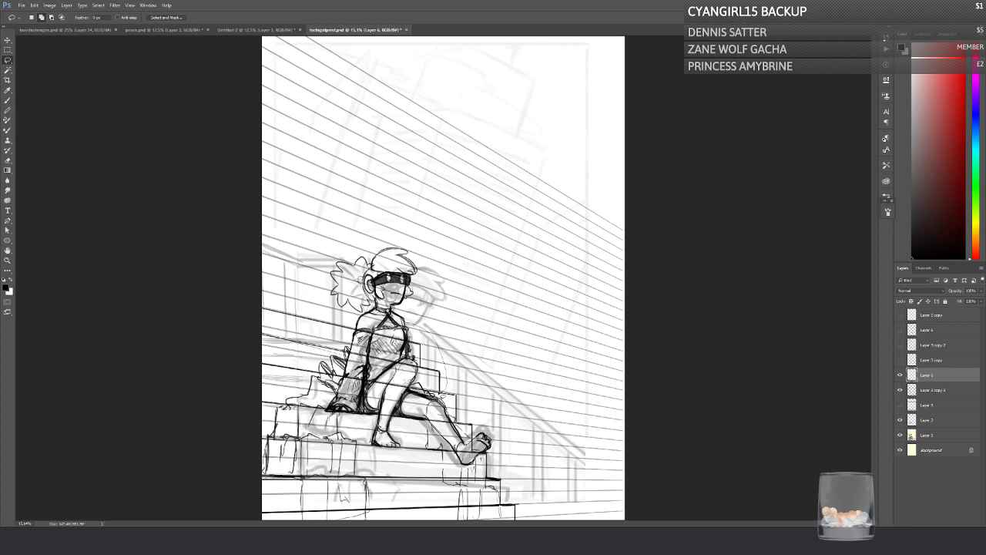
drag(423, 316, 431, 325)
click(7, 39)
drag(353, 341, 345, 338)
key(ctrl+d)
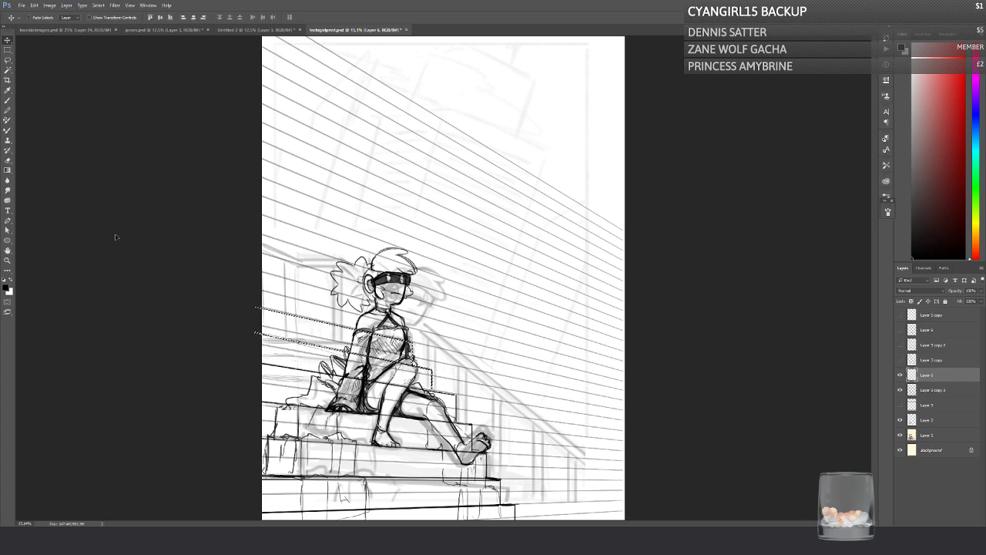
mouse_move(263, 335)
mouse_down()
mouse_move(262, 347)
mouse_move(258, 335)
mouse_up()
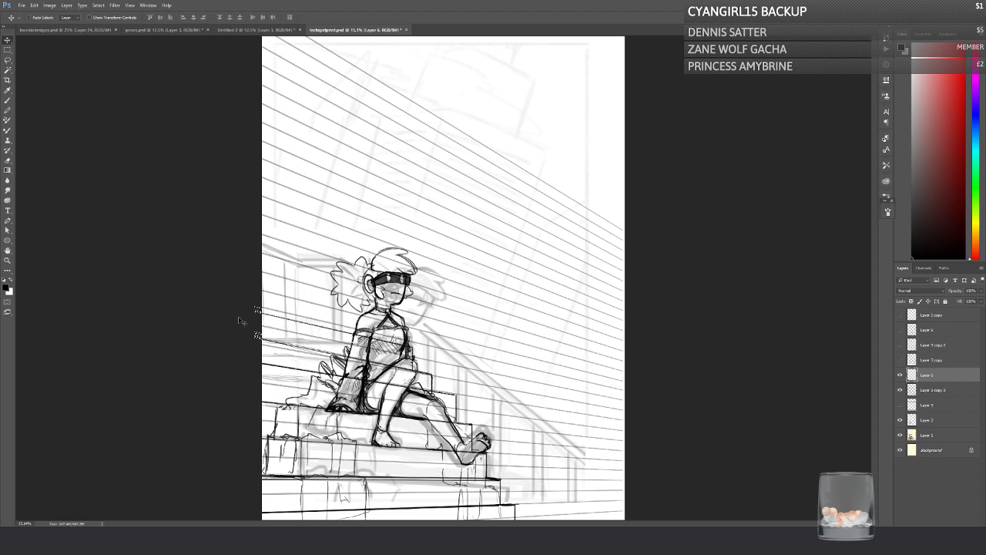
key(ctrl+d)
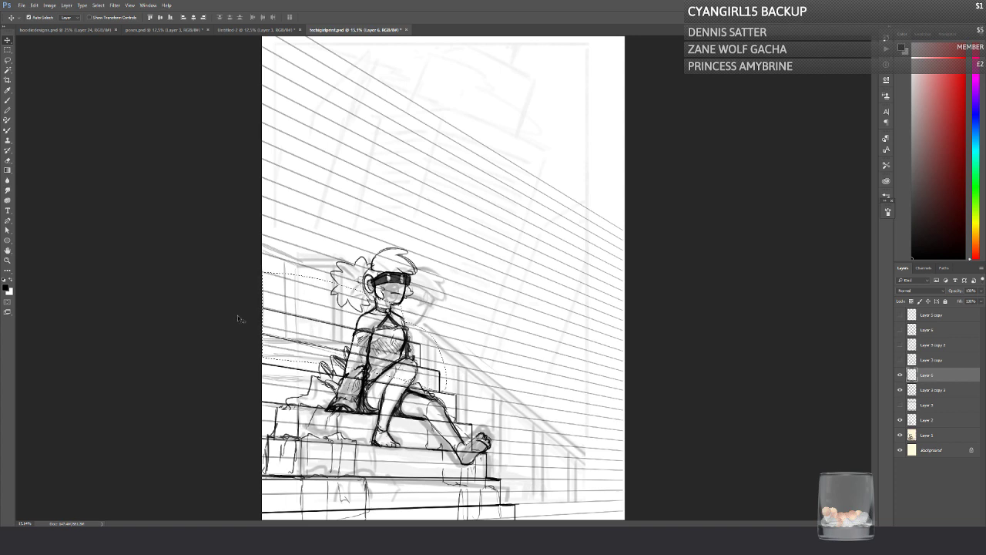
Step: Redraw the upper risers closer to the character's knee and erase the old riser and overhanging edge
key(b)
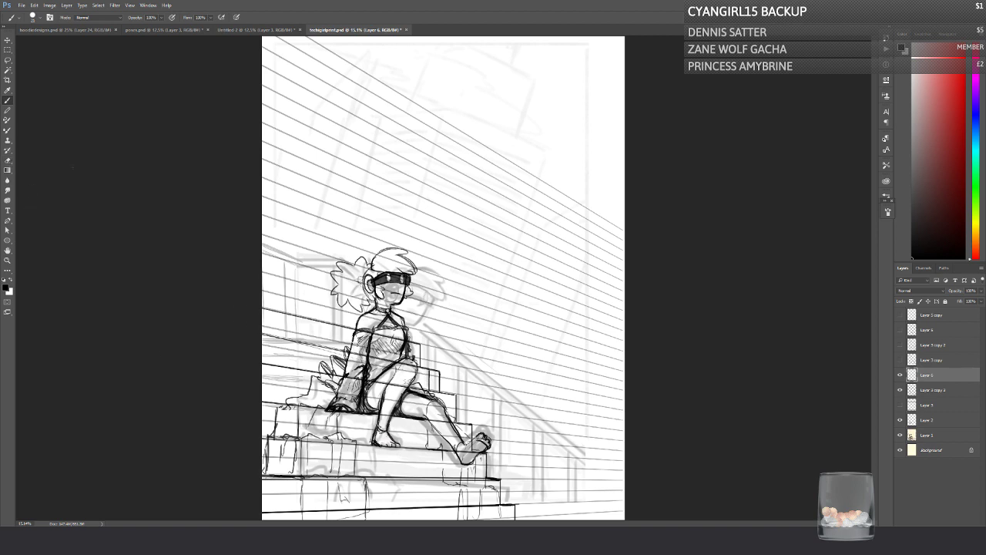
drag(406, 349, 401, 364)
key(e)
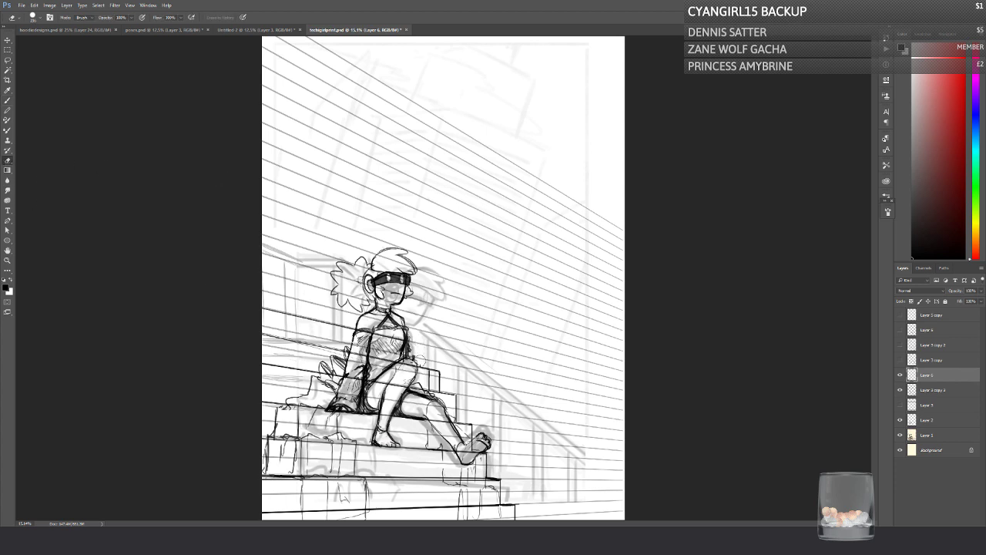
drag(435, 366, 440, 387)
click(9, 101)
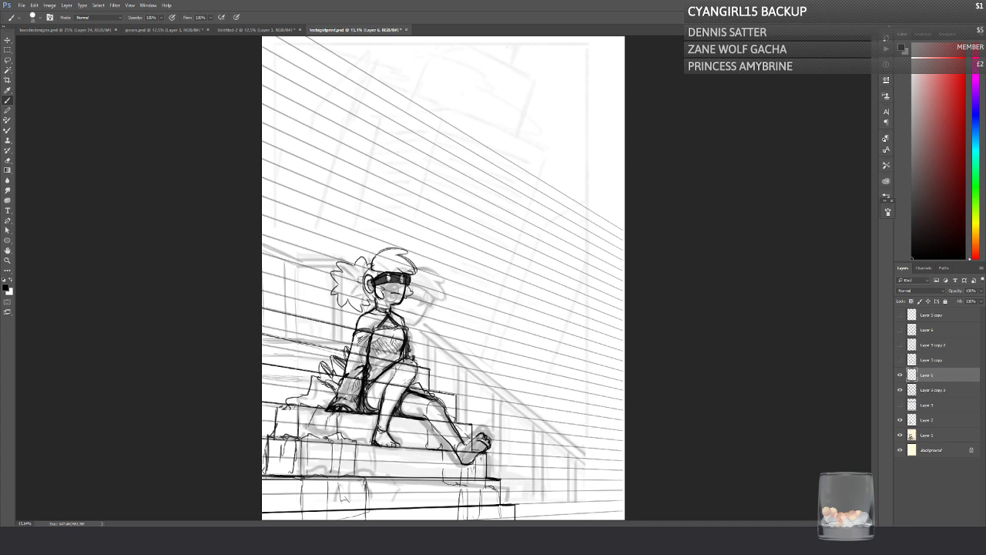
Step: Extend the lower steps outward past the foot with new edges and risers, and erase the leftover inner riser of the lowest step
mouse_move(470, 423)
mouse_down()
mouse_move(486, 426)
mouse_move(486, 452)
mouse_up()
mouse_move(487, 452)
mouse_down()
mouse_move(513, 478)
mouse_move(528, 479)
mouse_move(507, 471)
mouse_move(528, 470)
mouse_move(533, 503)
mouse_up()
mouse_move(522, 479)
mouse_down()
mouse_move(545, 480)
mouse_move(543, 503)
mouse_move(554, 502)
mouse_move(496, 501)
mouse_up()
mouse_move(563, 504)
mouse_down()
mouse_move(563, 520)
mouse_move(566, 502)
mouse_up()
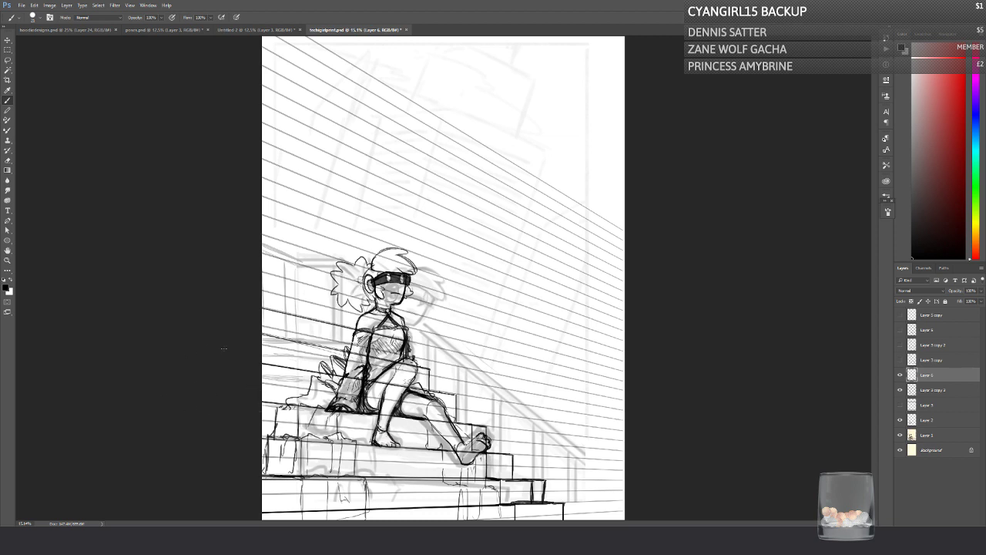
drag(545, 480, 545, 501)
key(e)
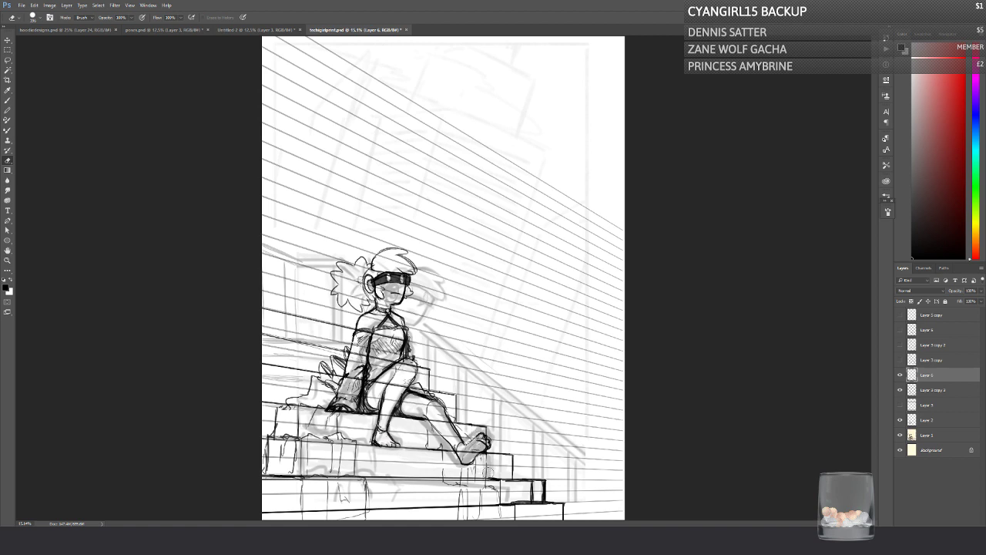
drag(506, 510, 515, 517)
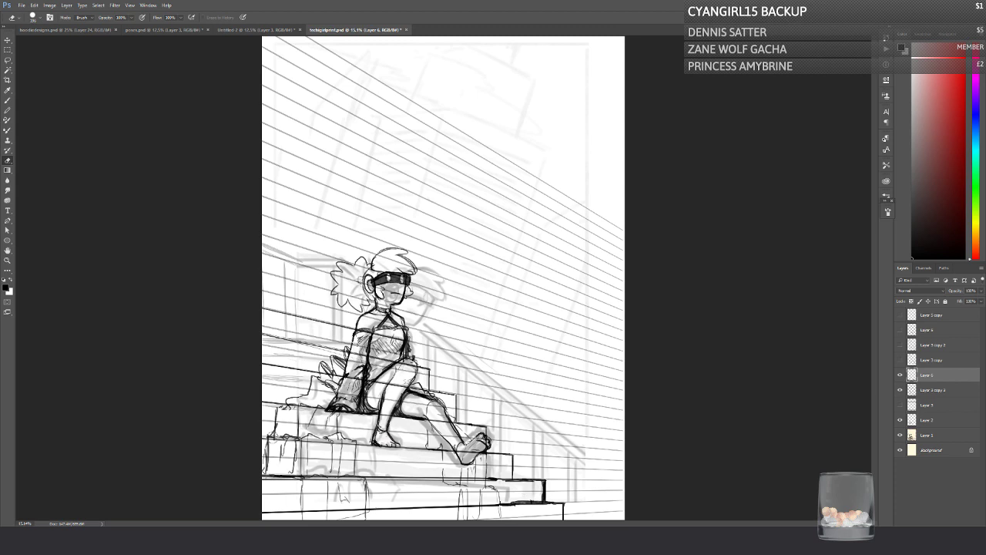
click(8, 100)
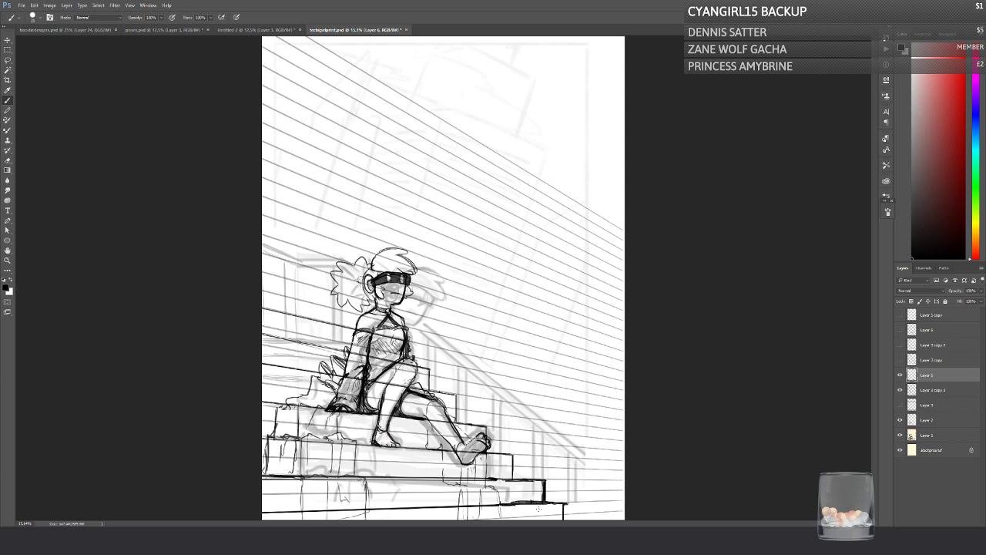
Step: Draw the lowest step's long edges from its new corner and darken the long edge of the step above
drag(564, 504, 403, 515)
drag(561, 506, 331, 519)
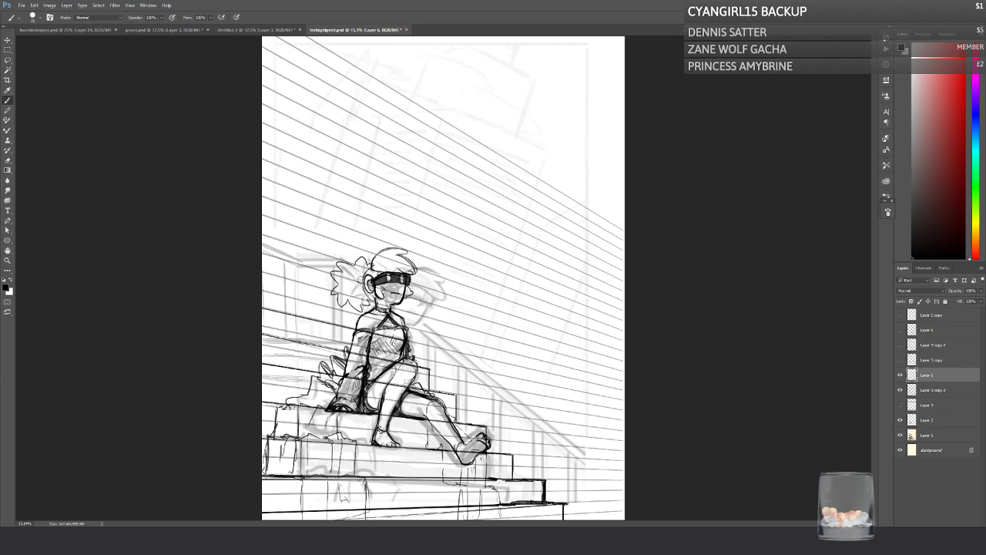
drag(562, 505, 425, 514)
key(ctrl+z)
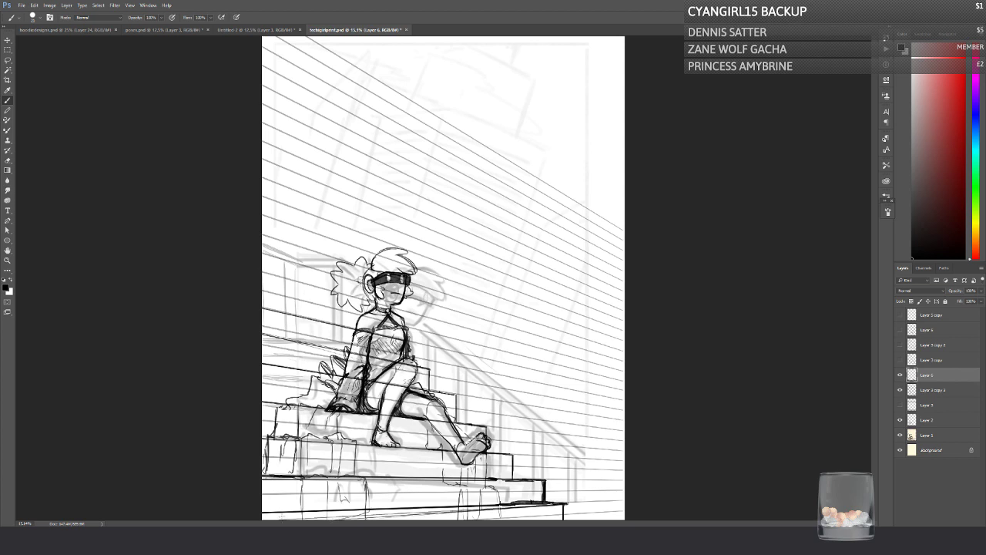
drag(539, 505, 332, 518)
drag(263, 480, 484, 479)
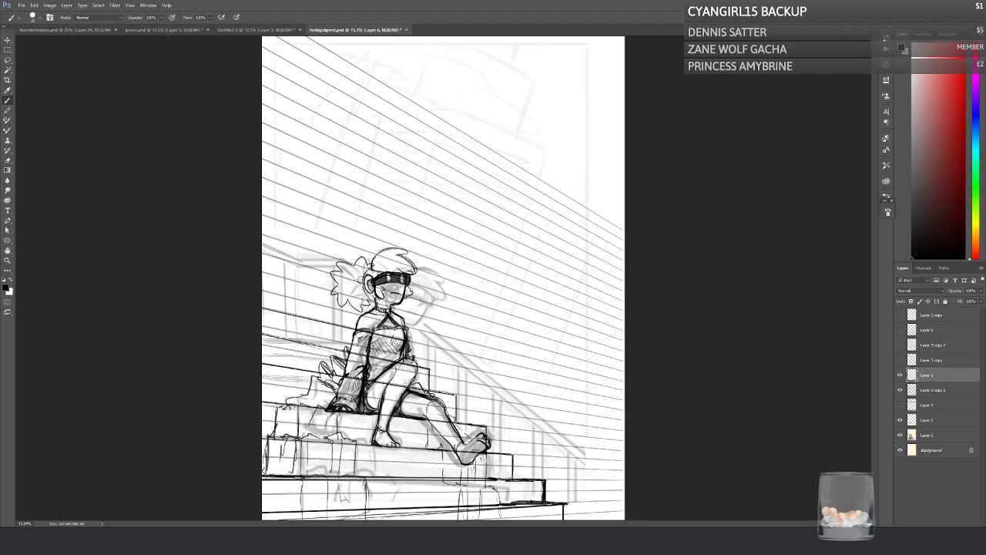
drag(263, 476, 487, 479)
Step: Draw the highest step's edge behind the shoulder and the slanted parallel lines of the back handrail above it
drag(359, 315, 263, 290)
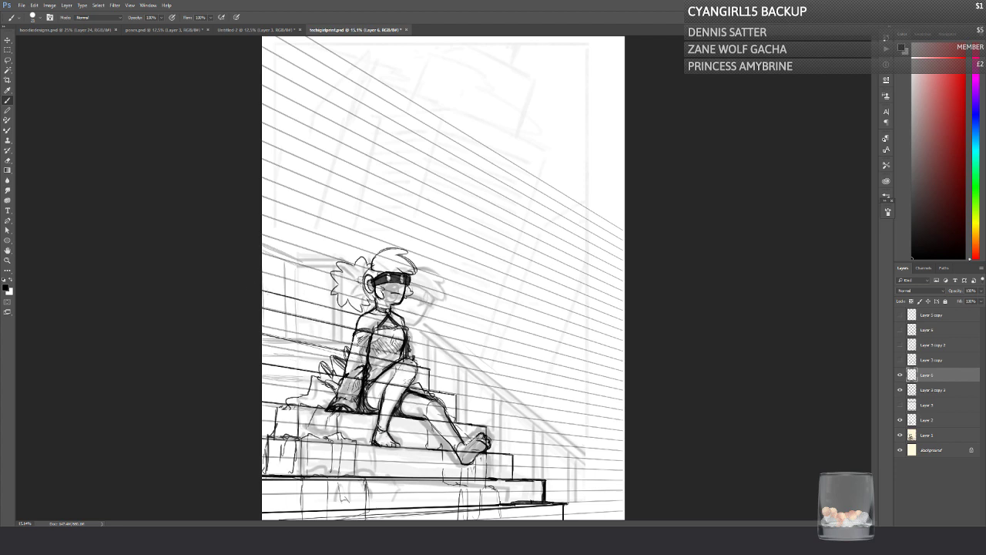
drag(360, 317, 324, 306)
drag(257, 232, 347, 261)
key(ctrl+alt+z)
key(ctrl+alt+z)
key(ctrl+alt+z)
drag(263, 238, 337, 262)
drag(263, 247, 335, 271)
mouse_move(259, 247)
mouse_down()
mouse_move(305, 261)
mouse_move(284, 290)
mouse_move(289, 259)
mouse_up()
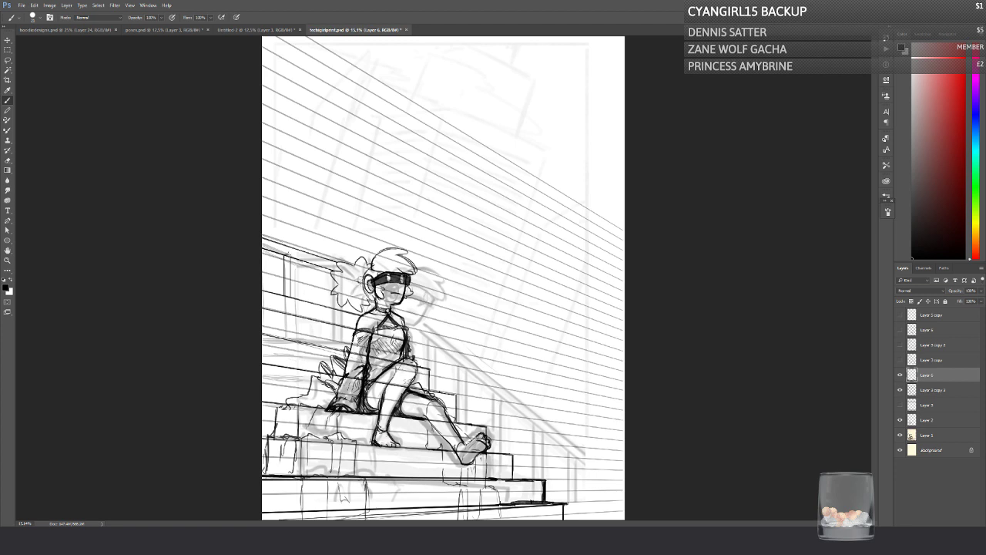
Step: Draw two capped vertical posts under the back handrail, cleaning up the first one's overlapping lines
drag(284, 255, 292, 286)
click(8, 160)
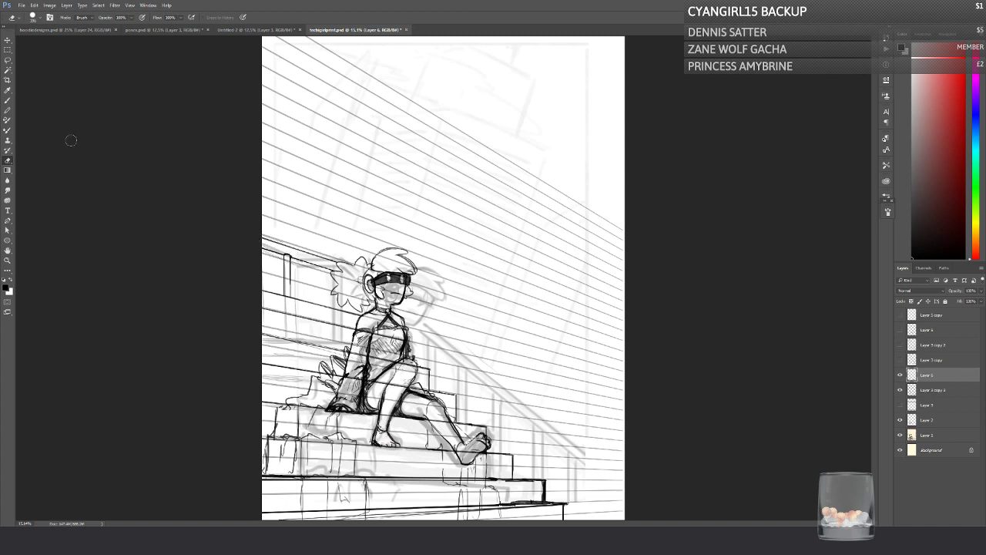
click(9, 101)
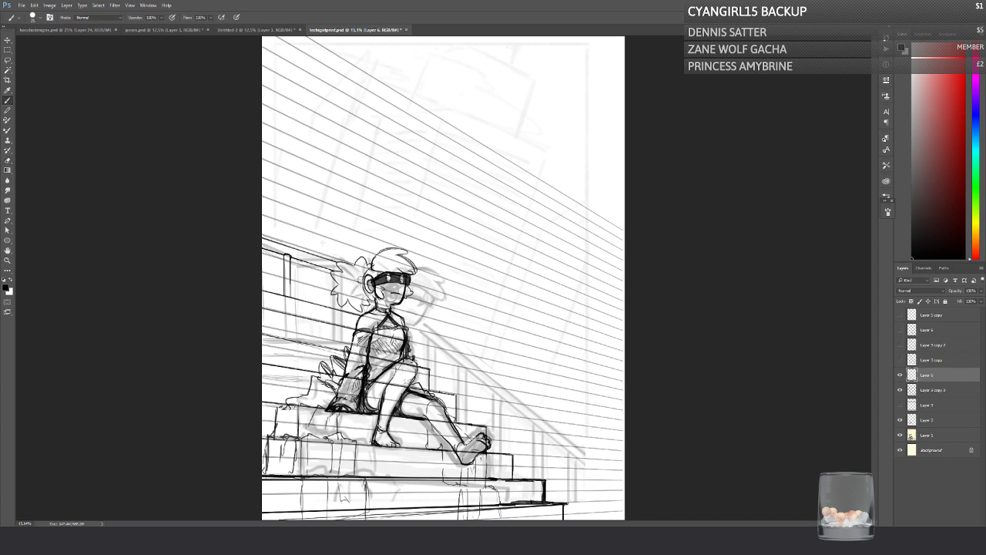
mouse_move(322, 269)
mouse_down()
mouse_move(322, 300)
mouse_move(332, 295)
mouse_up()
drag(319, 266, 332, 267)
drag(264, 258, 263, 291)
key(ctrl+z)
Step: Try a straight handrail line from the lower end of the sketched railing up to the character's neck
shift+click(585, 453)
shift+click(400, 304)
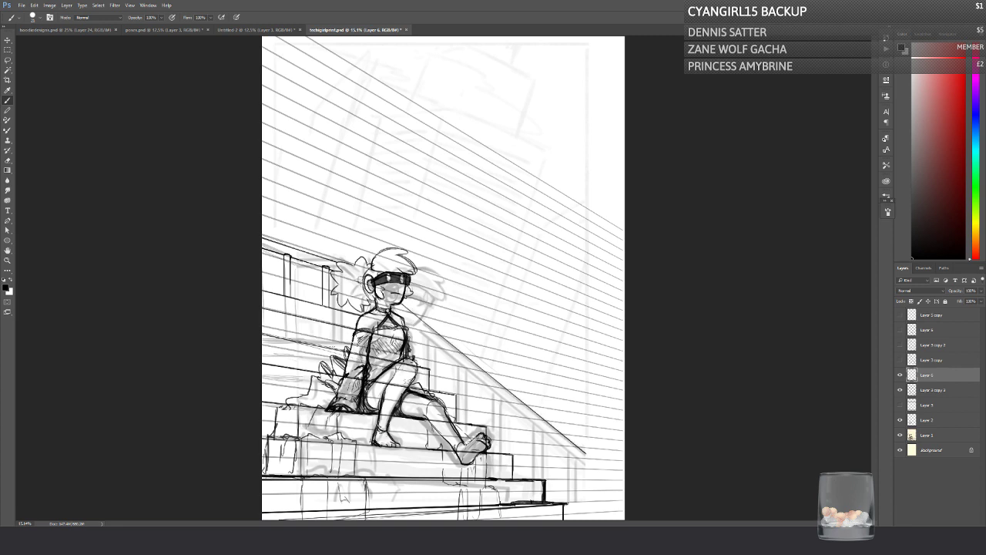
key(ctrl+alt+z)
key(ctrl+alt+z)
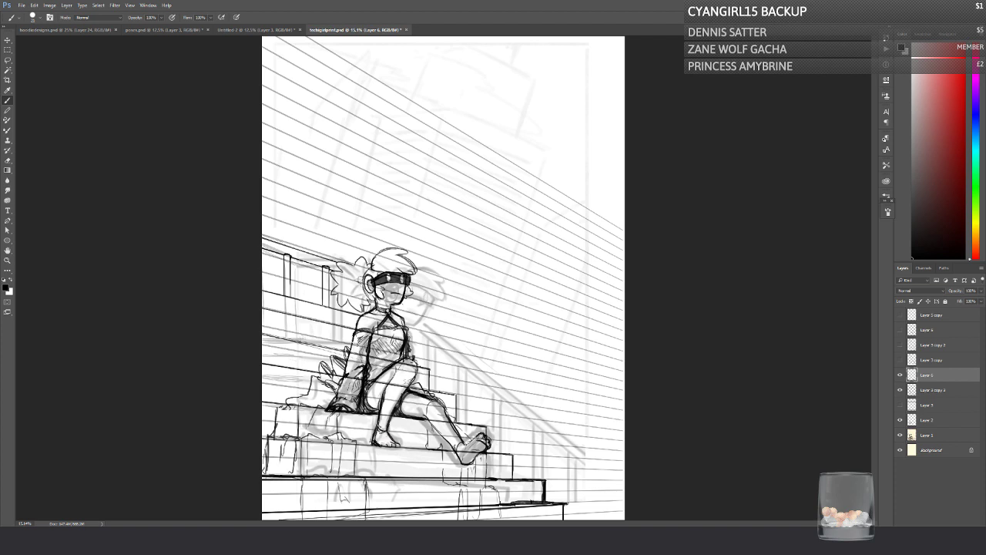
Step: Check the stair drawing by toggling its layer, and try a straight alignment line along the step corners
click(899, 376)
click(899, 375)
shift+click(565, 501)
shift+click(371, 315)
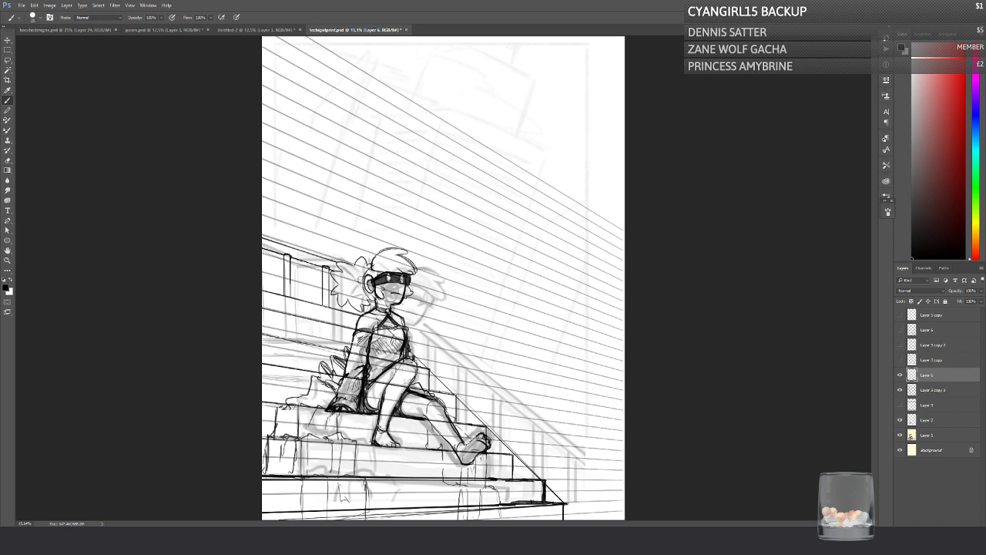
drag(542, 481, 542, 501)
key(ctrl+alt+z)
key(ctrl+alt+z)
key(ctrl+alt+z)
key(ctrl+alt+z)
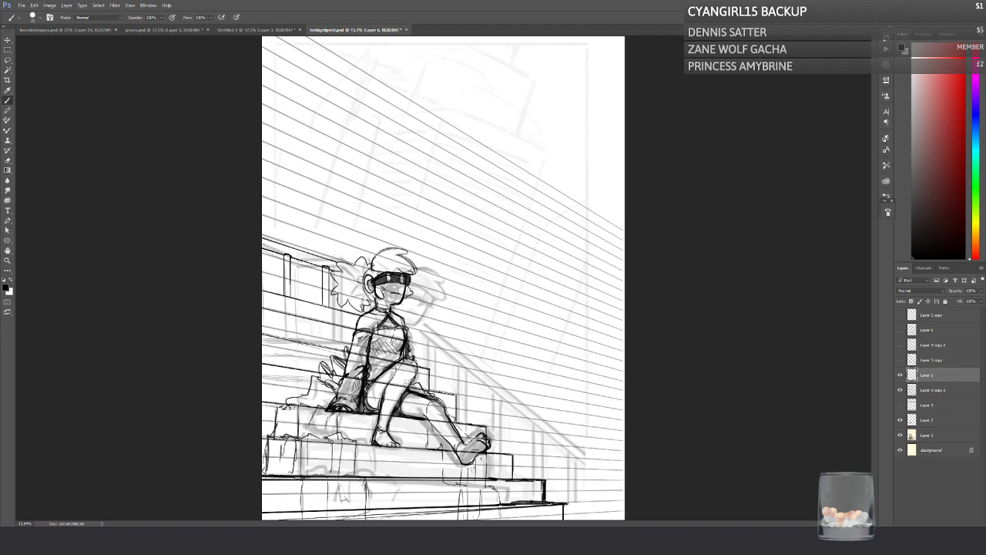
Step: Redraw the second-lowest step's riser slightly further in, erase the old thick riser, and save the file
mouse_move(542, 481)
mouse_down()
mouse_move(542, 503)
mouse_move(547, 474)
mouse_move(546, 493)
mouse_up()
click(11, 161)
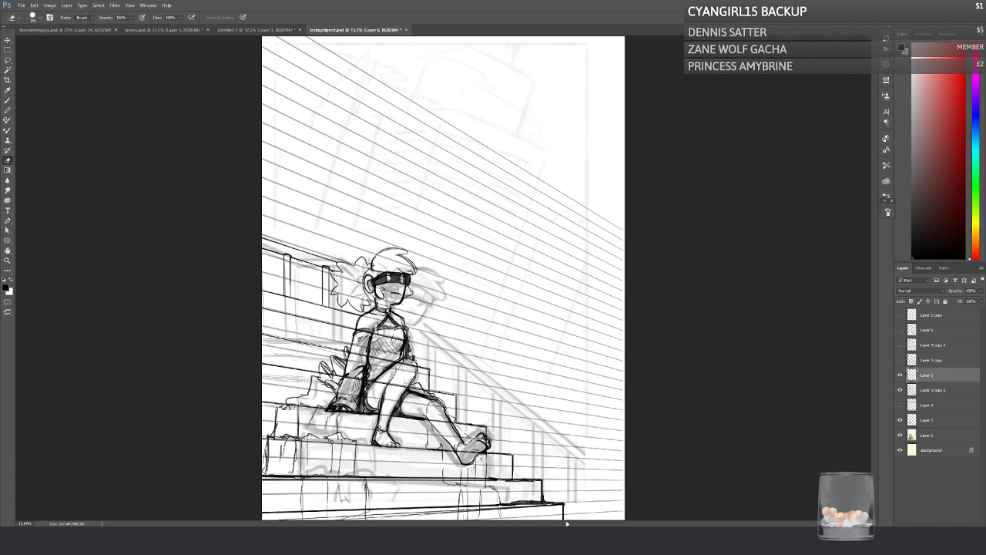
click(9, 100)
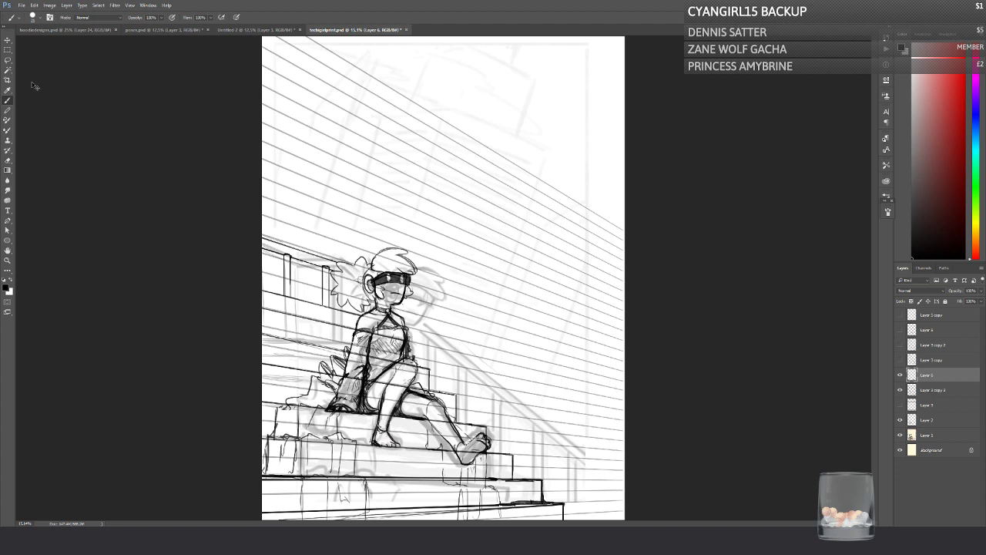
key(ctrl+s)
Step: Try a straight front handrail line from beside the chin down to the lower end of the sketched railing
mouse_move(414, 293)
mouse_down()
mouse_move(421, 300)
mouse_move(415, 295)
mouse_up()
shift+click(587, 453)
shift+click(587, 452)
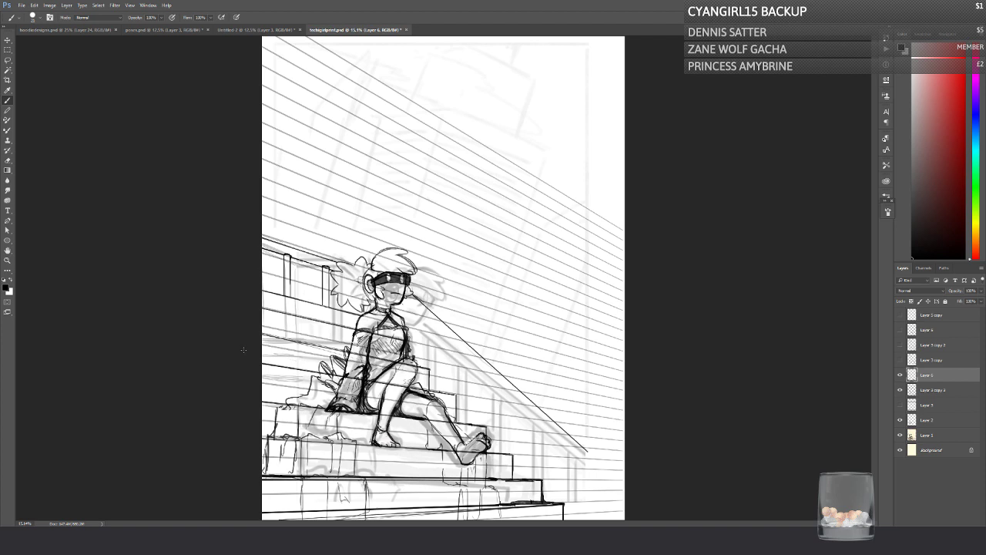
key(ctrl+alt+z)
key(ctrl+alt+z)
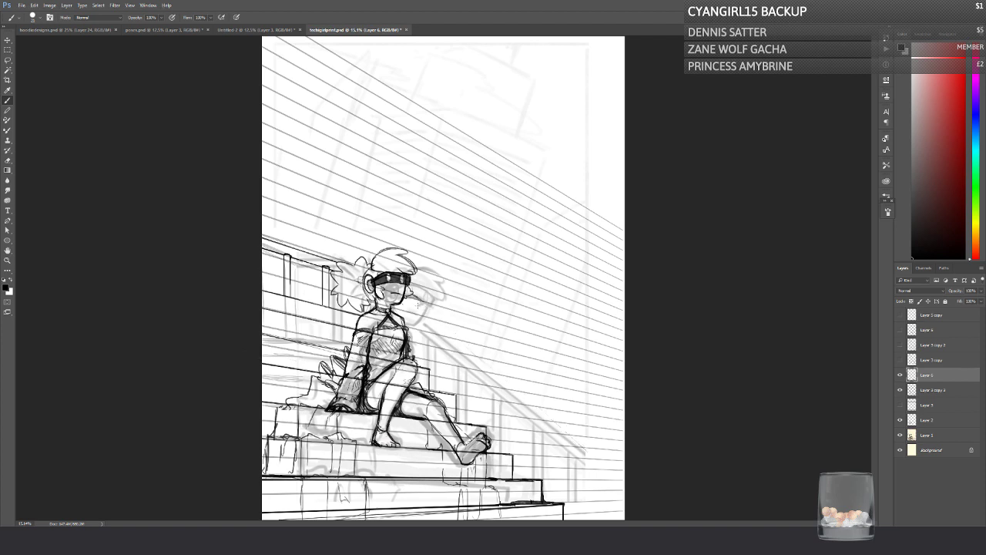
Step: Draw the front handrail as two straight diverging lines from beside the chin, ending beyond and above the sketched railing's lower end
shift+click(414, 296)
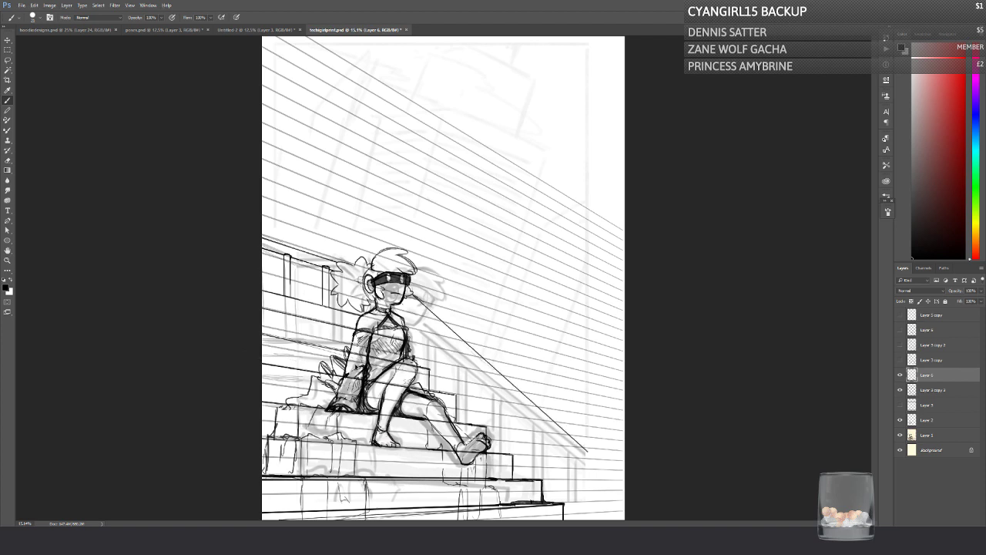
key(ctrl+z)
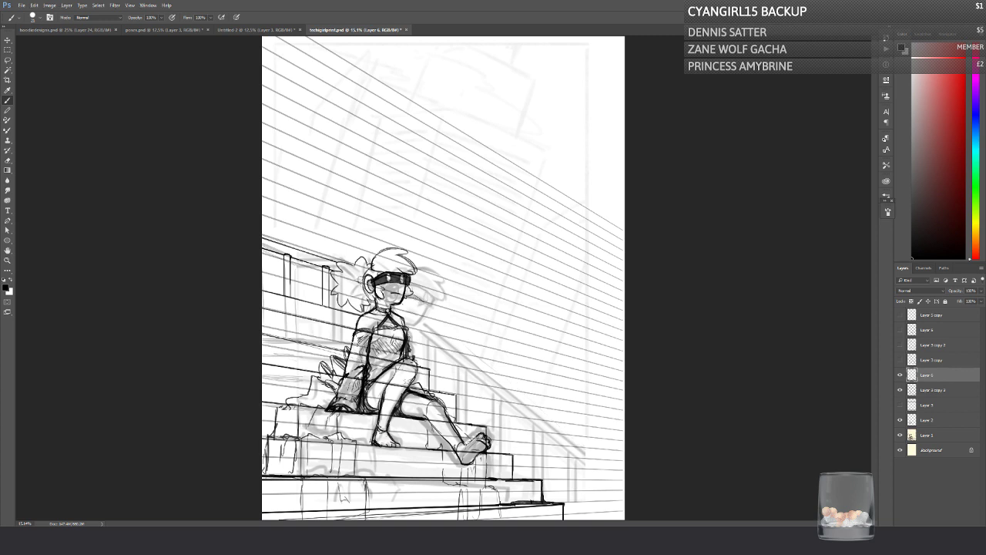
shift+click(593, 434)
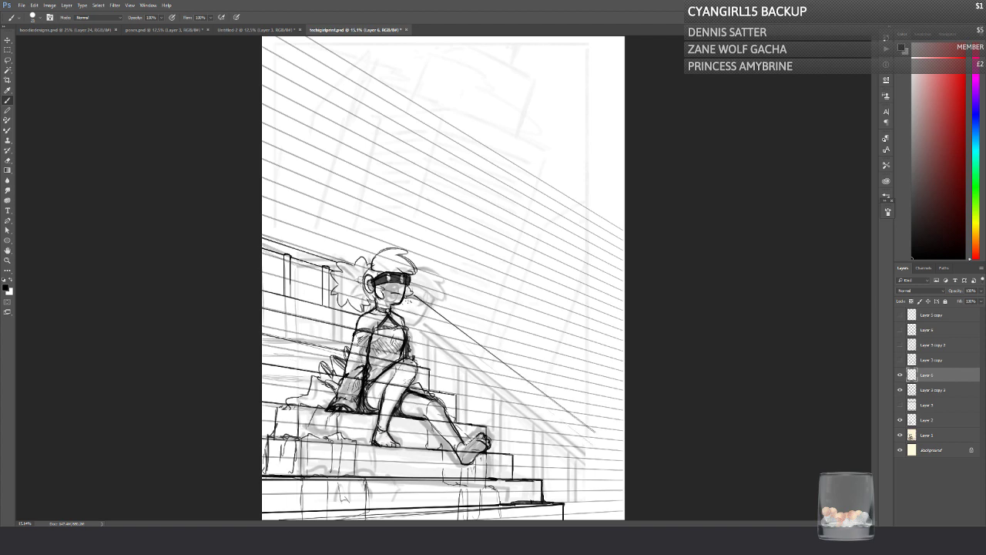
drag(409, 301, 594, 444)
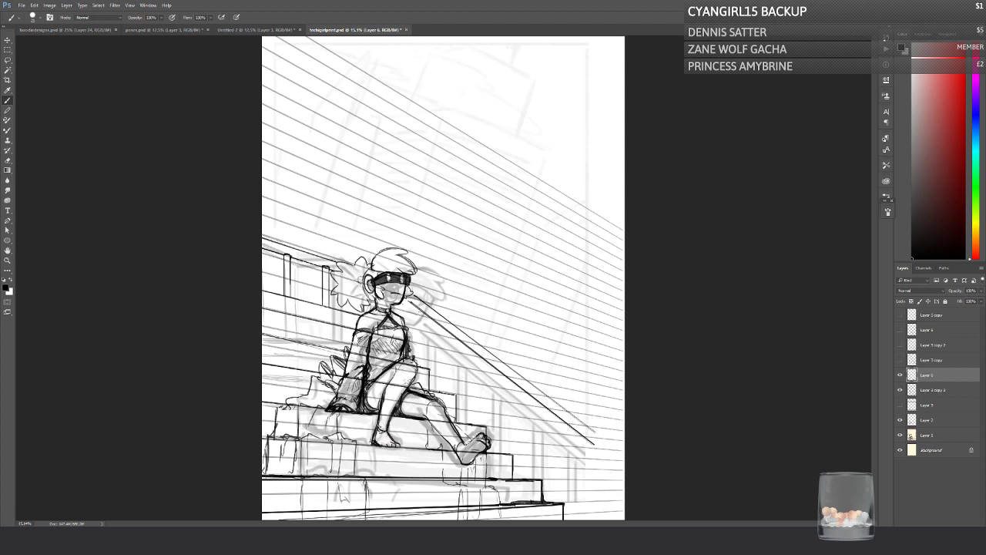
Step: Draw pairs of vertical balusters beneath the front handrail, from beside the character's shoulder down past the foot
drag(420, 310, 419, 365)
drag(429, 317, 430, 391)
key(ctrl+alt+z)
key(ctrl+alt+z)
drag(414, 306, 421, 365)
mouse_move(444, 326)
mouse_down()
mouse_move(444, 394)
mouse_move(452, 333)
mouse_up()
key(ctrl+z)
key(ctrl+z)
mouse_move(438, 385)
mouse_down()
mouse_move(436, 324)
mouse_move(444, 395)
mouse_move(464, 396)
mouse_move(465, 345)
mouse_move(478, 424)
mouse_move(474, 352)
mouse_move(493, 404)
mouse_move(493, 455)
mouse_move(498, 370)
mouse_move(522, 432)
mouse_move(522, 481)
mouse_move(531, 394)
mouse_move(552, 502)
mouse_move(558, 417)
mouse_up()
key(ctrl+z)
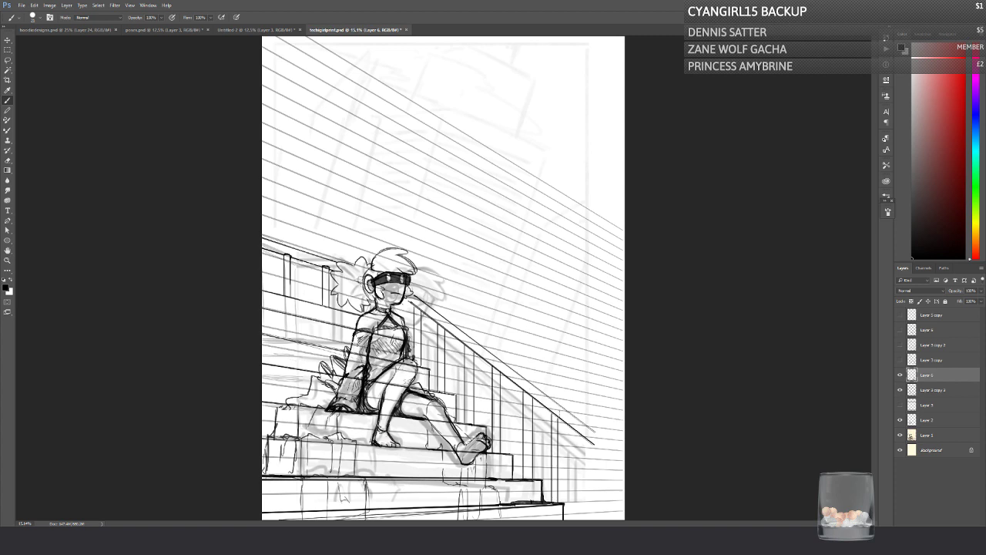
Step: Undo the last balusters and redraw vertical balusters under the handrail's lower part, beside the bottom steps
key(ctrl+alt+z)
key(ctrl+alt+z)
key(ctrl+alt+z)
key(ctrl+alt+z)
mouse_move(520, 479)
mouse_down()
mouse_move(520, 385)
mouse_move(525, 477)
mouse_move(548, 435)
mouse_up()
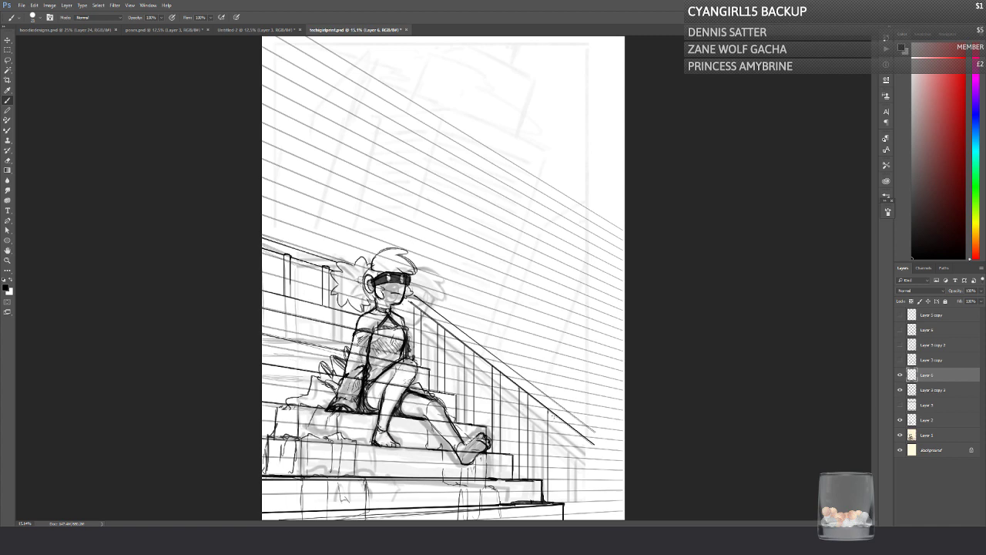
drag(557, 415, 556, 496)
drag(576, 428, 574, 520)
drag(584, 437, 584, 520)
Step: Extend the front handrail's two diverging lines straight down to the canvas's right edge
drag(583, 436, 625, 469)
drag(592, 425, 625, 452)
mouse_move(587, 425)
mouse_down()
mouse_move(624, 451)
mouse_move(613, 460)
mouse_move(625, 470)
mouse_up()
drag(568, 426, 625, 469)
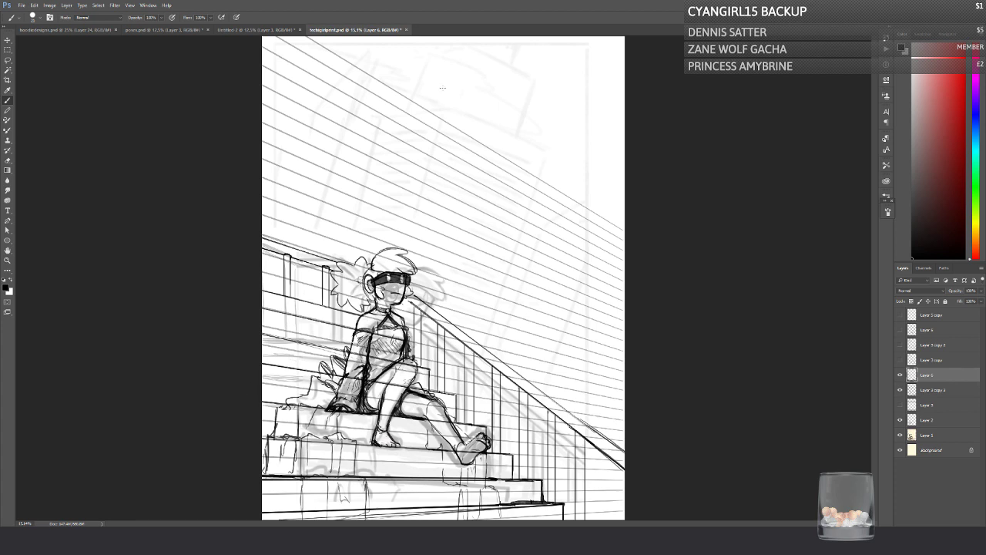
key(ctrl+z)
Step: Add vertical balusters under the extended handrail near the canvas's right edge, erasing the outermost line, and save the file
drag(613, 461, 613, 521)
drag(618, 468, 623, 521)
key(ctrl+s)
drag(606, 457, 606, 520)
drag(616, 460, 616, 520)
click(7, 159)
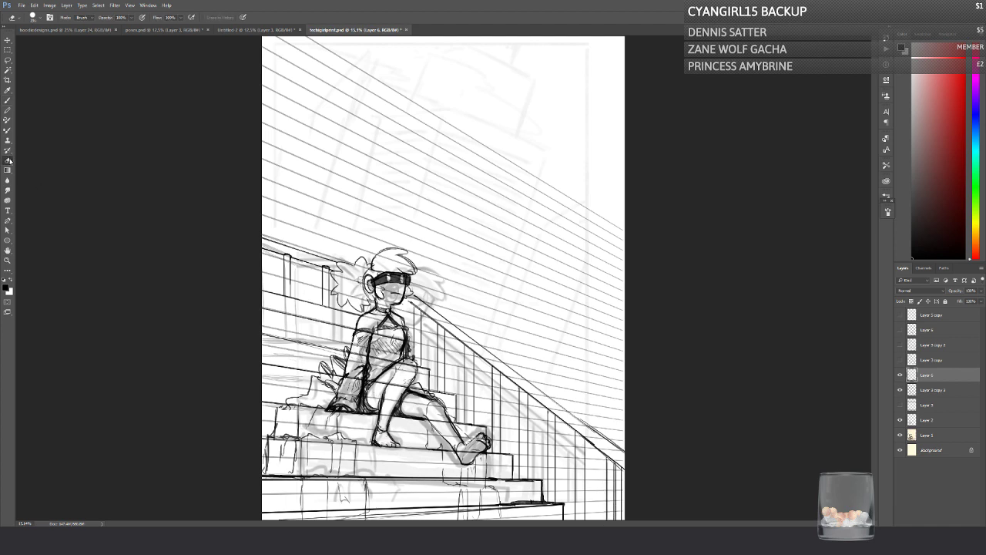
drag(622, 472, 621, 520)
click(7, 100)
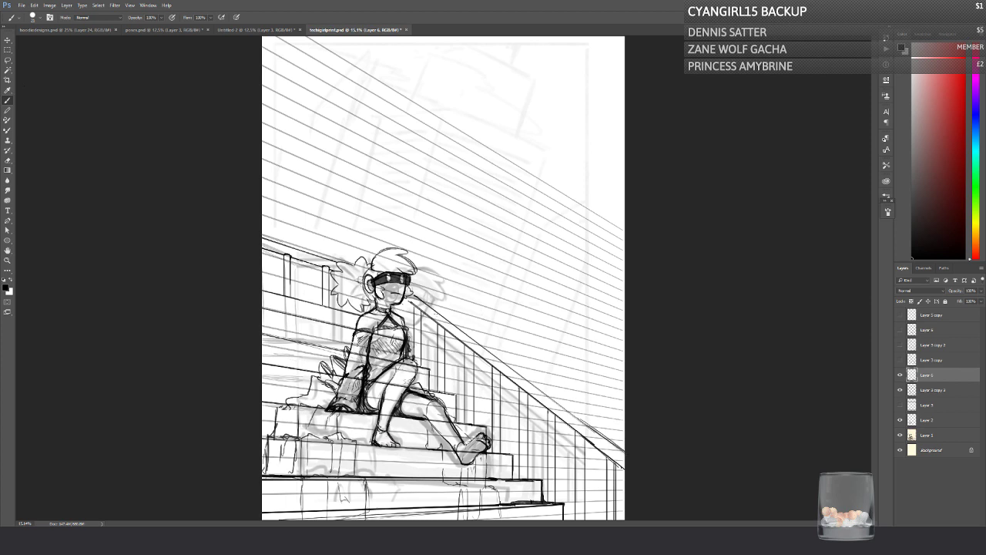
Step: Reinforce the front handrail's upper edge with a straight line running to the canvas's right edge, and save the file
shift+click(625, 453)
drag(449, 322, 623, 446)
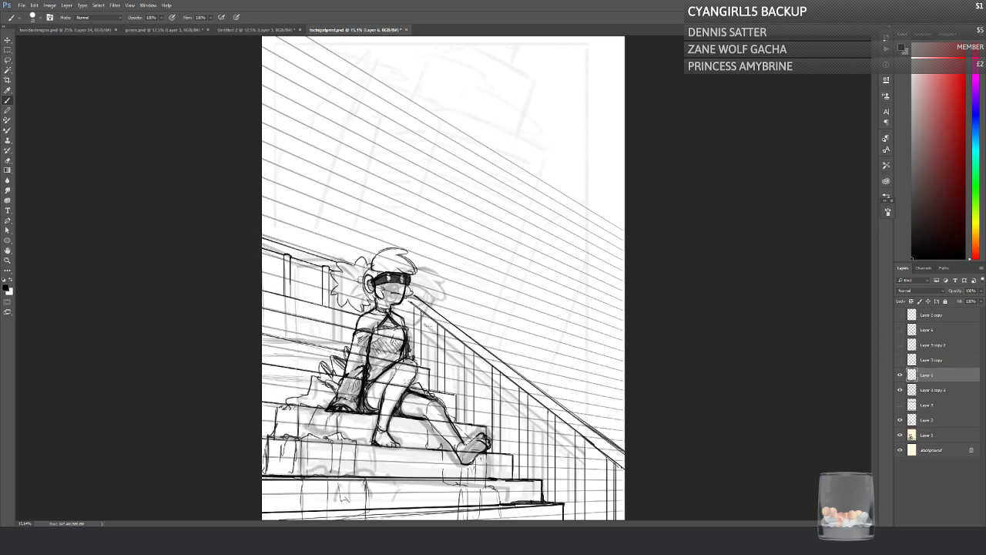
key(ctrl+s)
drag(402, 301, 407, 318)
key(ctrl+z)
Step: Hide the perspective guide layer and erase the rough block and crack lines at the steps' left ends on Layer 2
click(8, 160)
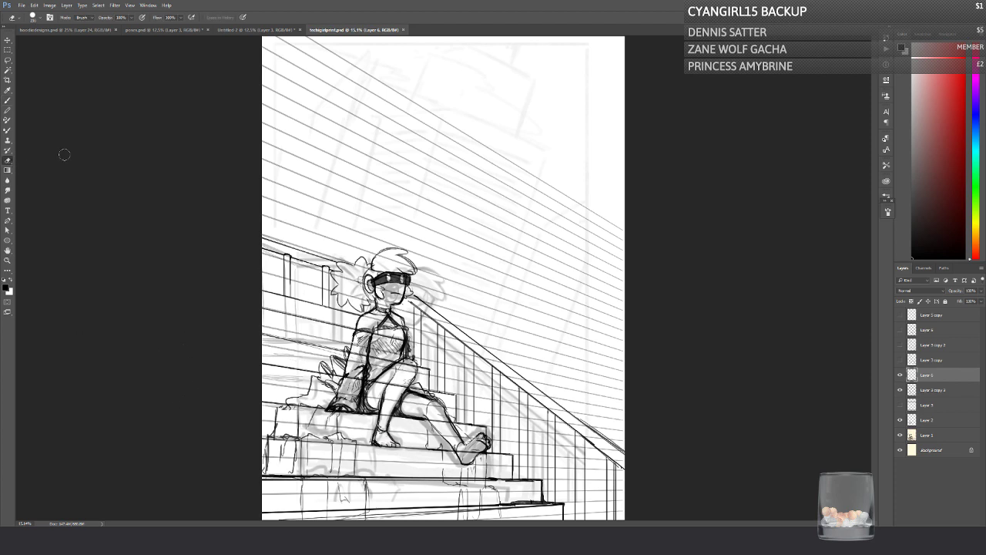
click(900, 390)
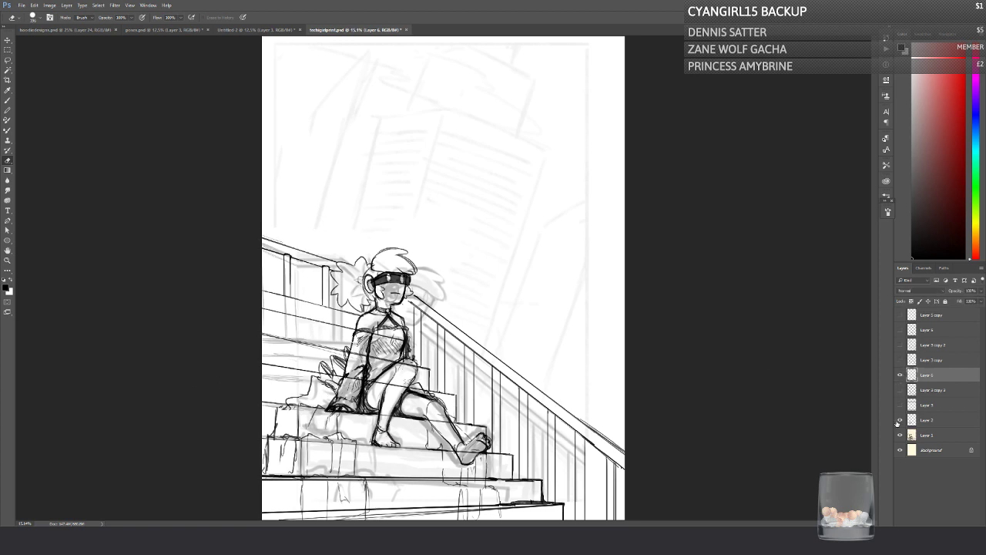
click(924, 420)
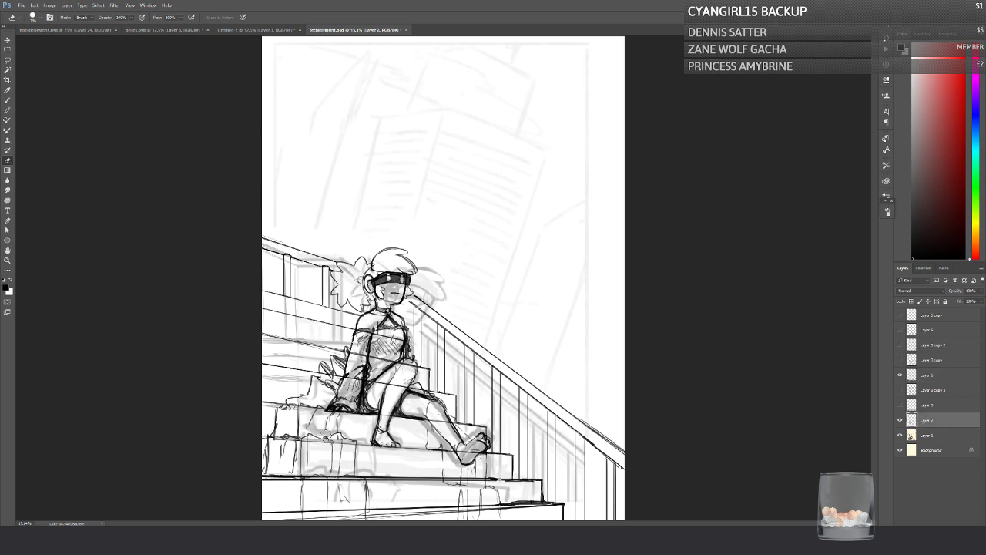
mouse_move(329, 434)
mouse_down()
mouse_move(347, 439)
mouse_move(267, 435)
mouse_up()
Step: Redraw the stone block joints and cracks on the lower step faces on Layer 2, at both sides of the character's feet
key(b)
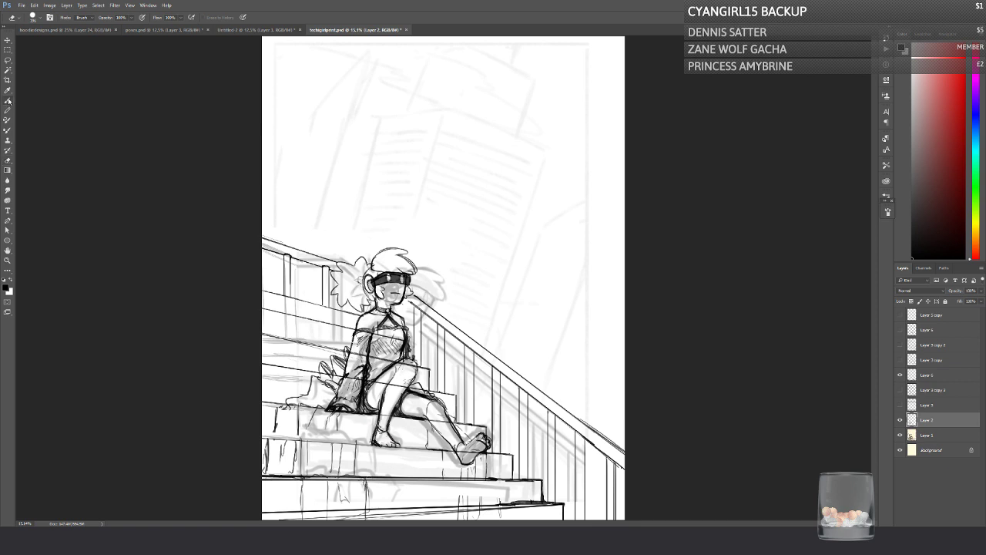
mouse_move(337, 414)
mouse_down()
mouse_move(338, 440)
mouse_move(352, 442)
mouse_move(348, 471)
mouse_up()
mouse_move(303, 439)
mouse_down()
mouse_move(327, 439)
mouse_move(267, 438)
mouse_move(308, 439)
mouse_move(300, 479)
mouse_move(261, 477)
mouse_move(271, 482)
mouse_move(262, 498)
mouse_move(280, 499)
mouse_move(264, 505)
mouse_move(285, 510)
mouse_up()
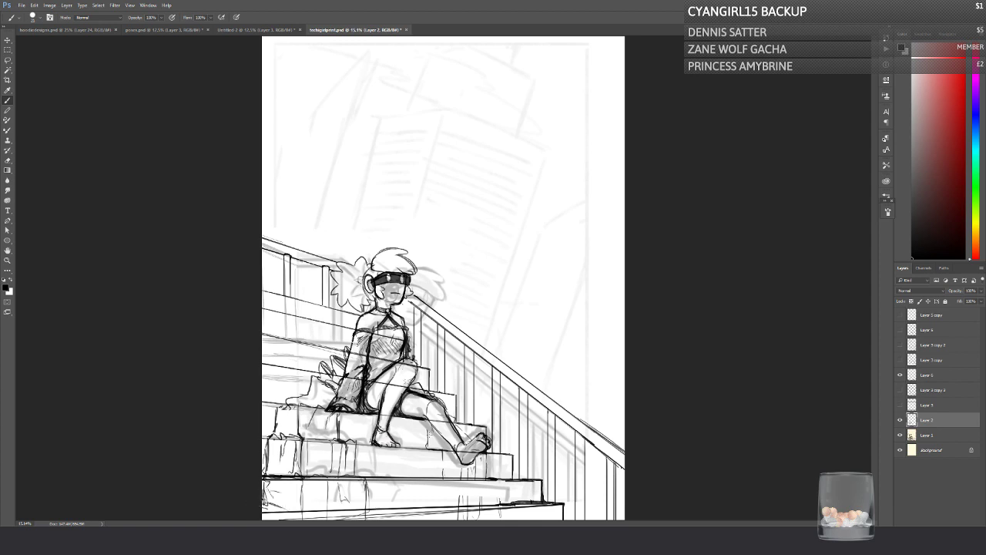
drag(426, 420, 443, 450)
mouse_move(441, 449)
mouse_down()
mouse_move(443, 473)
mouse_move(459, 486)
mouse_move(458, 512)
mouse_up()
mouse_move(472, 479)
mouse_down()
mouse_move(473, 505)
mouse_move(498, 498)
mouse_move(498, 518)
mouse_move(510, 506)
mouse_up()
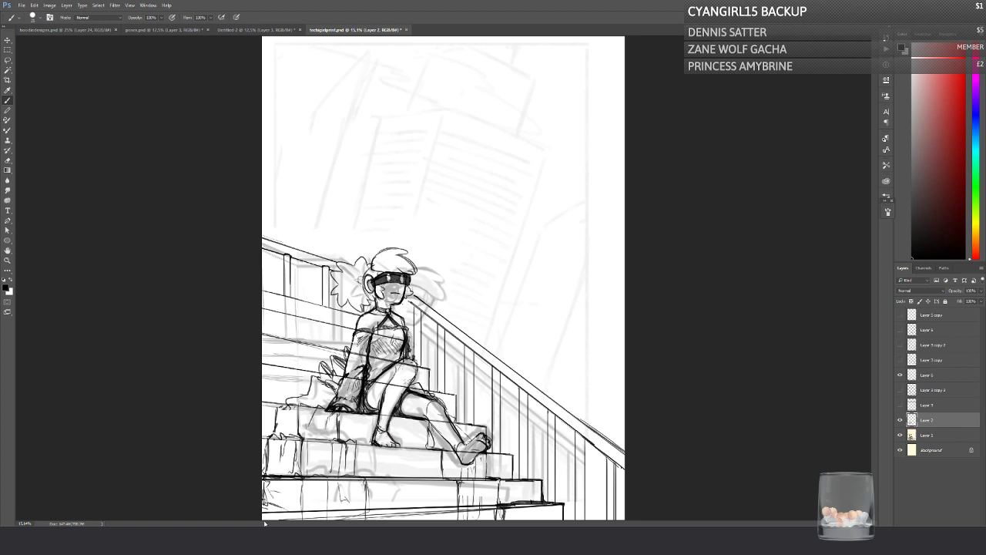
Step: Strengthen the lowest step's edge with repeated long, slightly sloping strokes along the bottom of the canvas
drag(390, 512, 263, 518)
drag(499, 507, 299, 517)
drag(500, 508, 262, 519)
drag(480, 508, 263, 519)
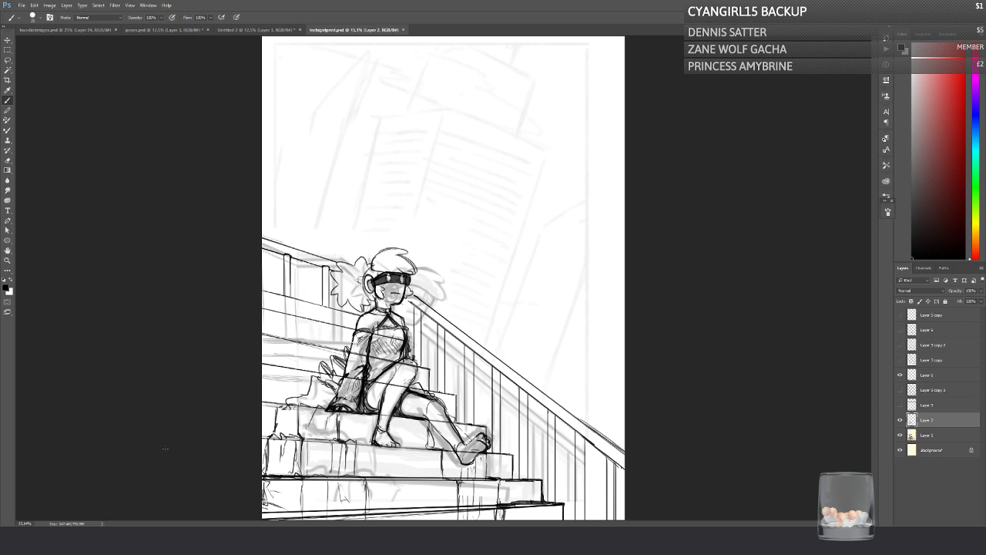
Step: Select the back handrail section behind the character's head and move it slightly higher on Layer 6
click(208, 299)
key(l)
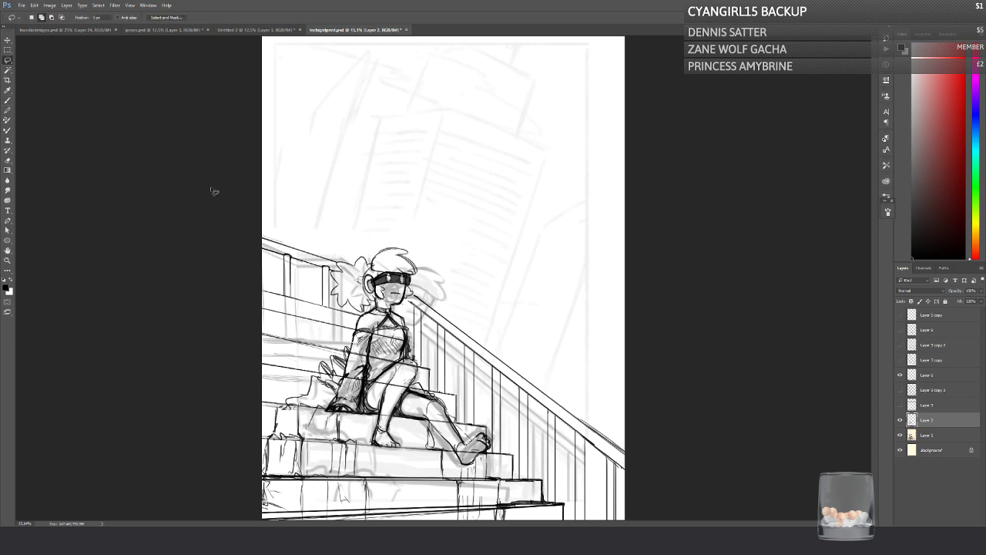
mouse_move(334, 287)
mouse_down()
mouse_move(240, 239)
mouse_move(336, 260)
mouse_move(330, 288)
mouse_up()
click(8, 40)
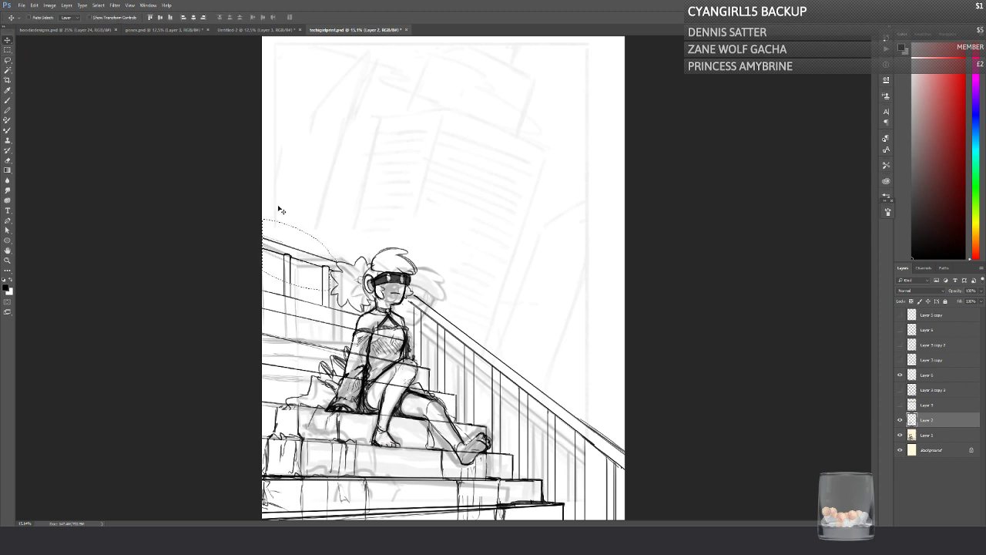
drag(295, 248, 299, 255)
key(Return)
click(920, 376)
click(900, 375)
click(900, 376)
drag(275, 251, 273, 229)
key(ctrl+d)
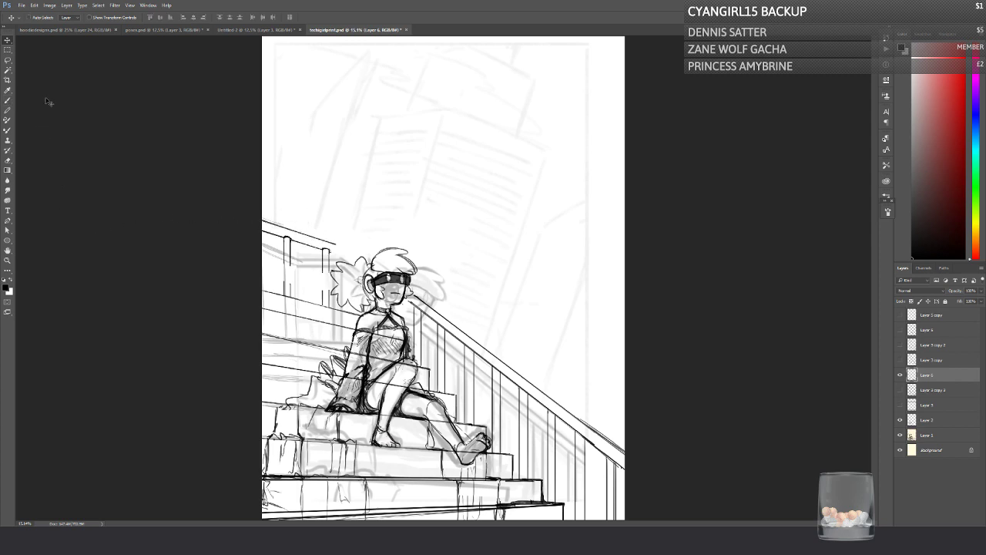
Step: Extend the back handrail's two balusters down to the steps with vertical brush strokes
click(8, 100)
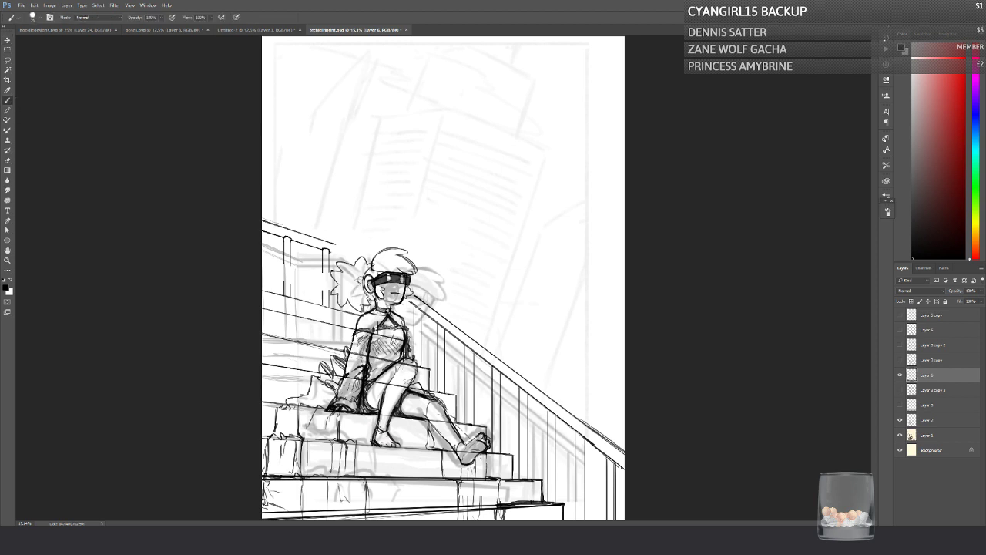
drag(329, 268, 329, 294)
drag(289, 263, 288, 298)
drag(285, 261, 285, 289)
Step: Extend the back handrail to the character's hair along the temporarily shown perspective guides of Layer 3 copy 3
click(900, 390)
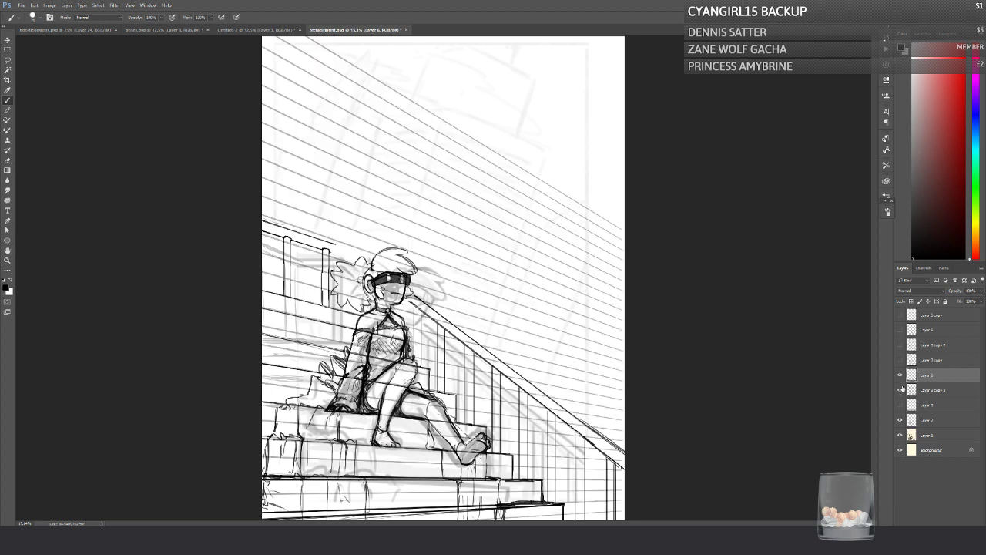
mouse_move(336, 243)
mouse_down()
mouse_move(368, 257)
mouse_move(326, 240)
mouse_move(357, 260)
mouse_up()
click(900, 390)
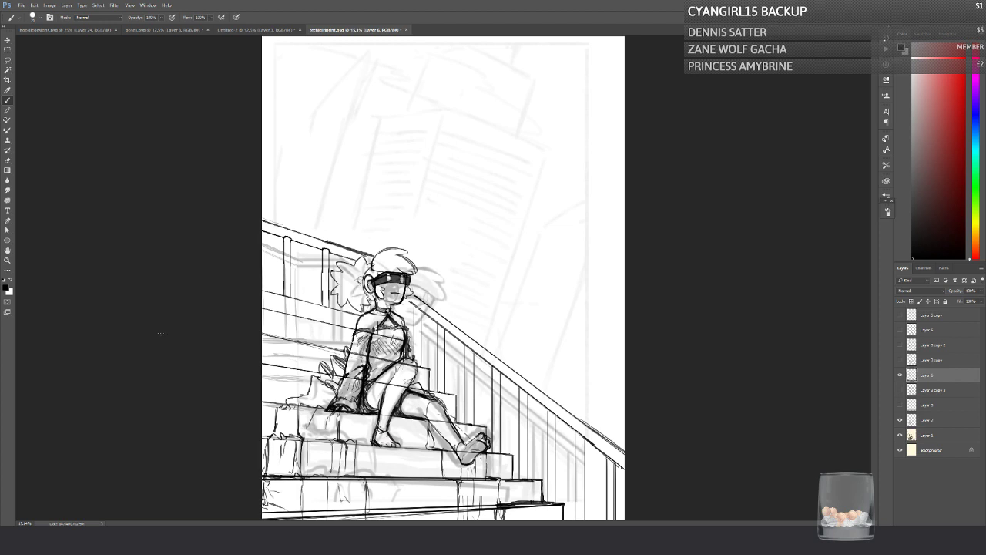
Step: Select the front handrail beside the character and transform it, shifting it up and rotating it slightly
click(7, 61)
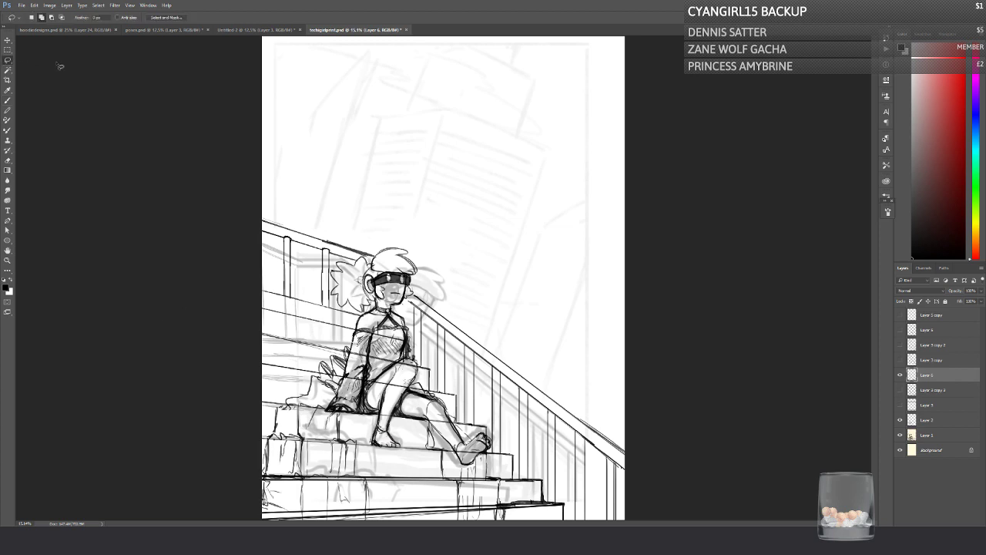
mouse_move(419, 313)
mouse_down()
mouse_move(645, 466)
mouse_move(435, 301)
mouse_move(416, 299)
mouse_up()
key(ctrl+t)
drag(327, 282, 336, 271)
drag(428, 358, 426, 352)
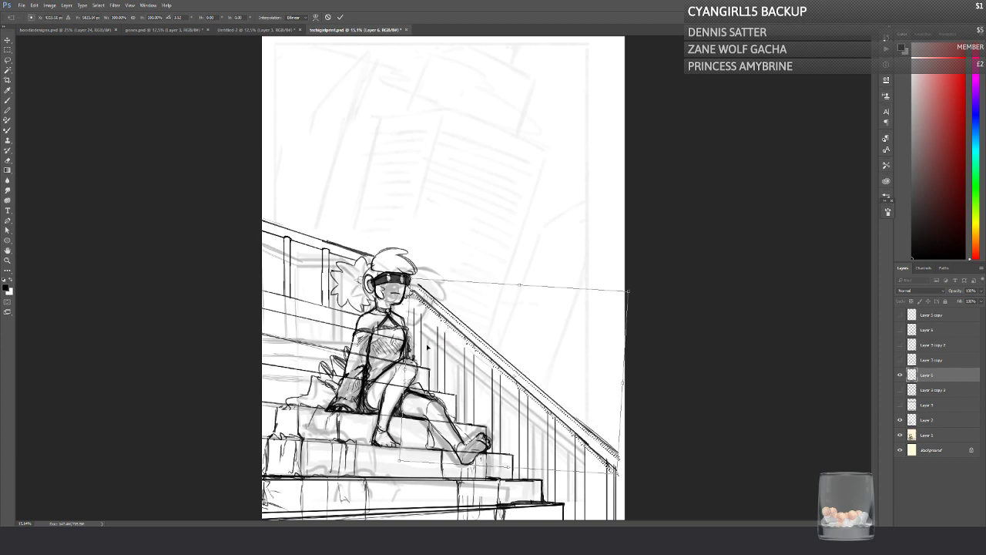
key(Return)
key(ctrl+d)
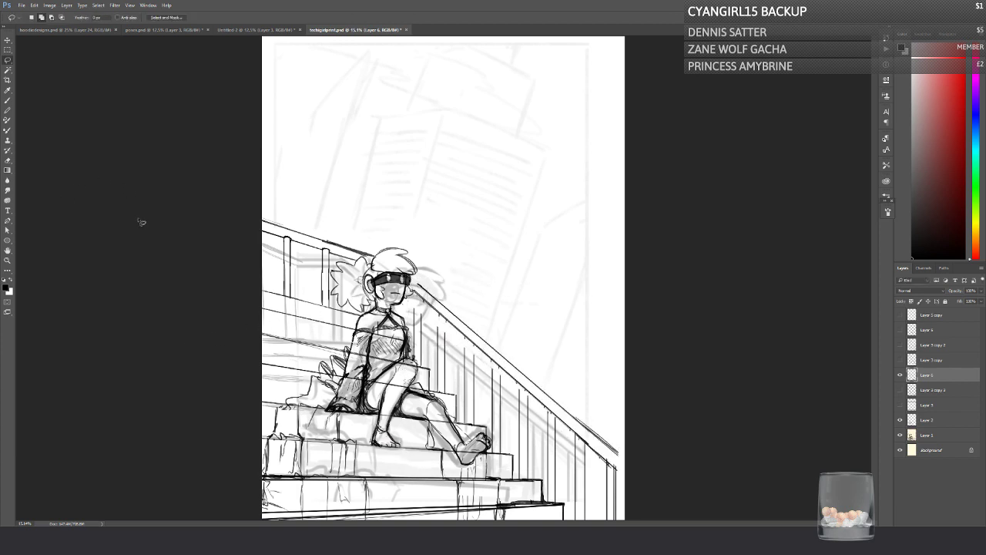
Step: Try moving the front handrail lower along the balusters
key(ctrl+z)
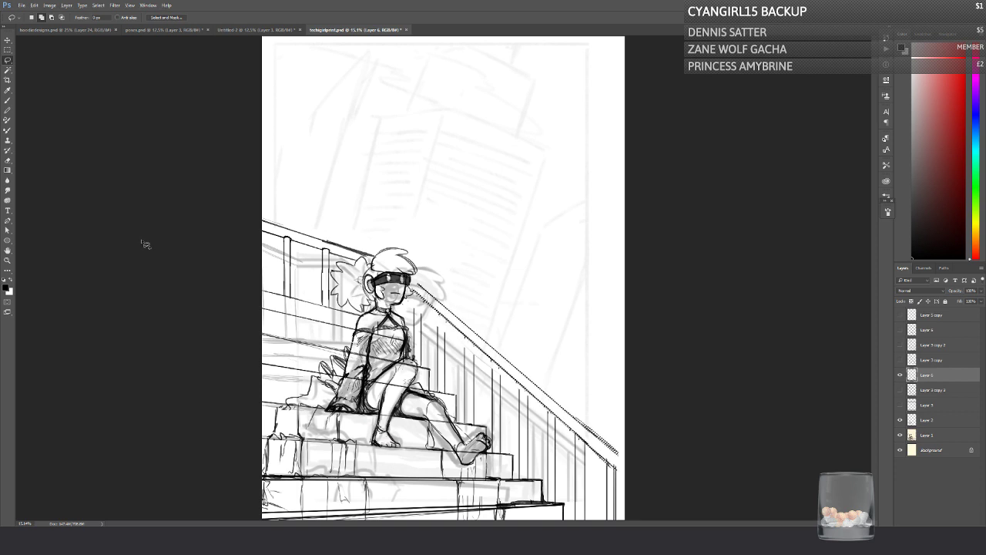
click(8, 40)
drag(427, 342, 431, 357)
key(ctrl+d)
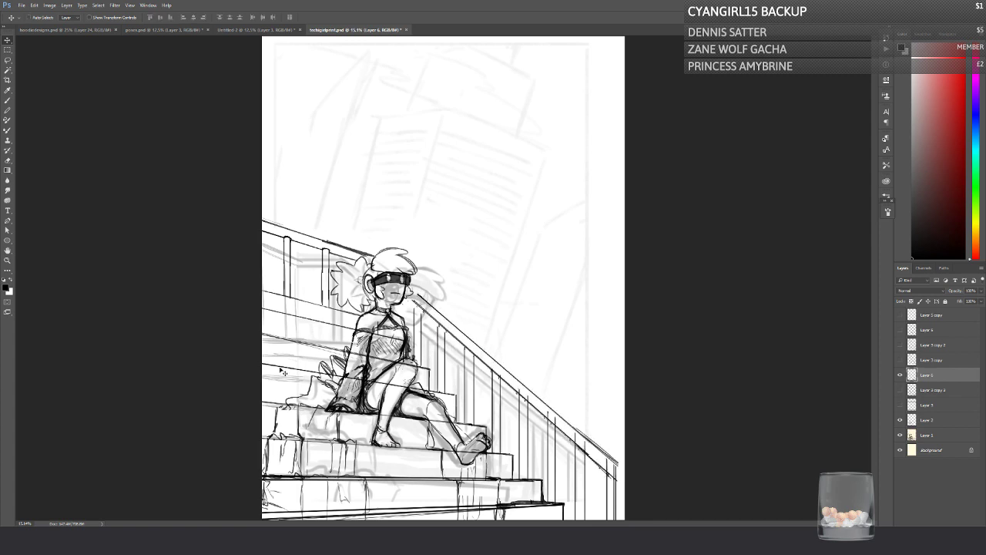
key(ctrl+alt+z)
key(ctrl+alt+z)
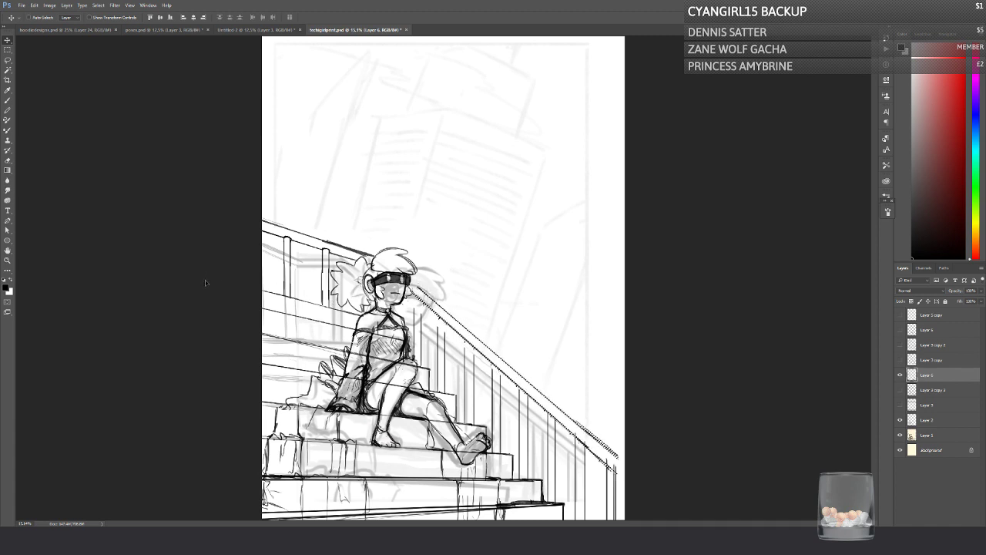
key(ctrl+d)
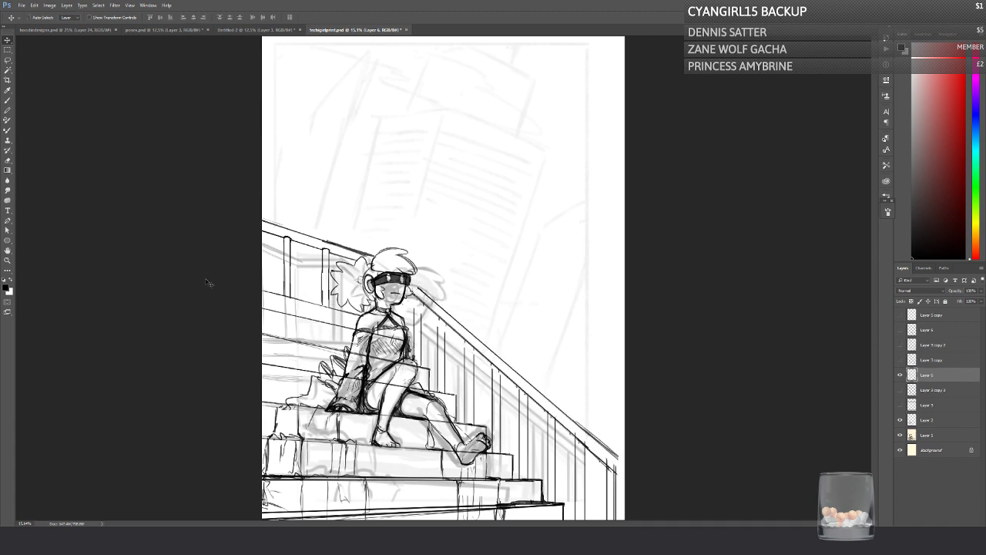
Step: Check the staircase and character line work by toggling the visibility of Layer 6 and Layer 2, and save the file
click(9, 101)
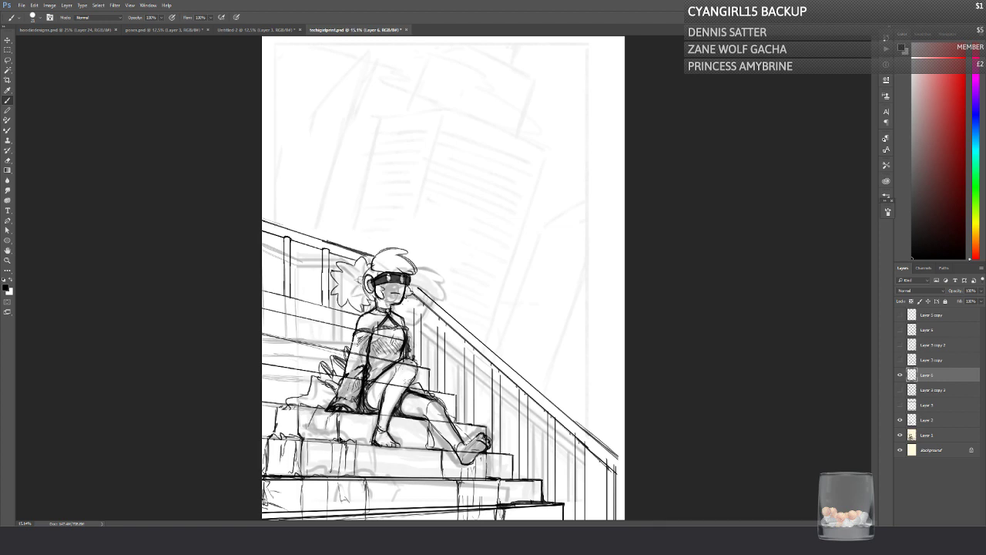
key(ctrl+s)
click(899, 376)
click(899, 375)
click(899, 375)
click(899, 376)
click(900, 420)
click(900, 420)
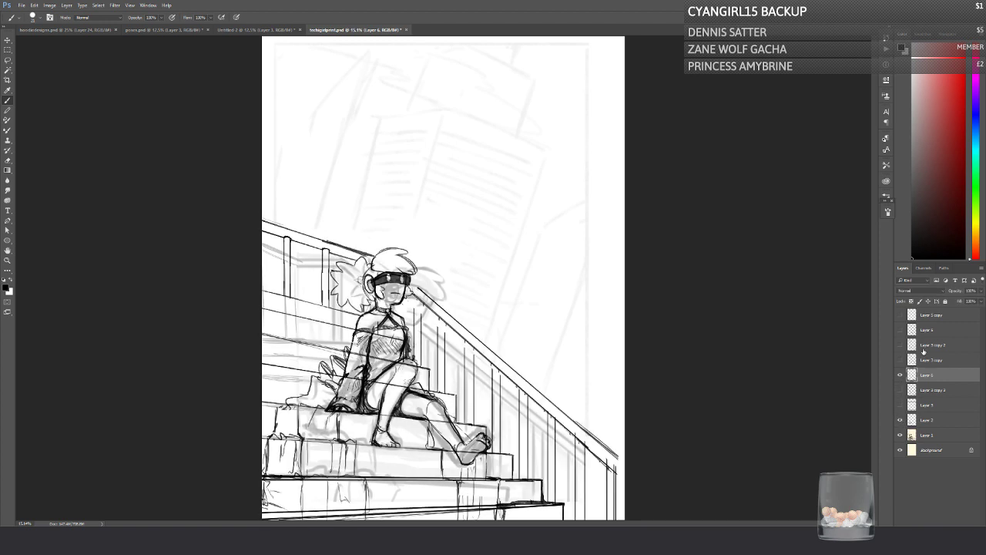
click(899, 420)
click(899, 419)
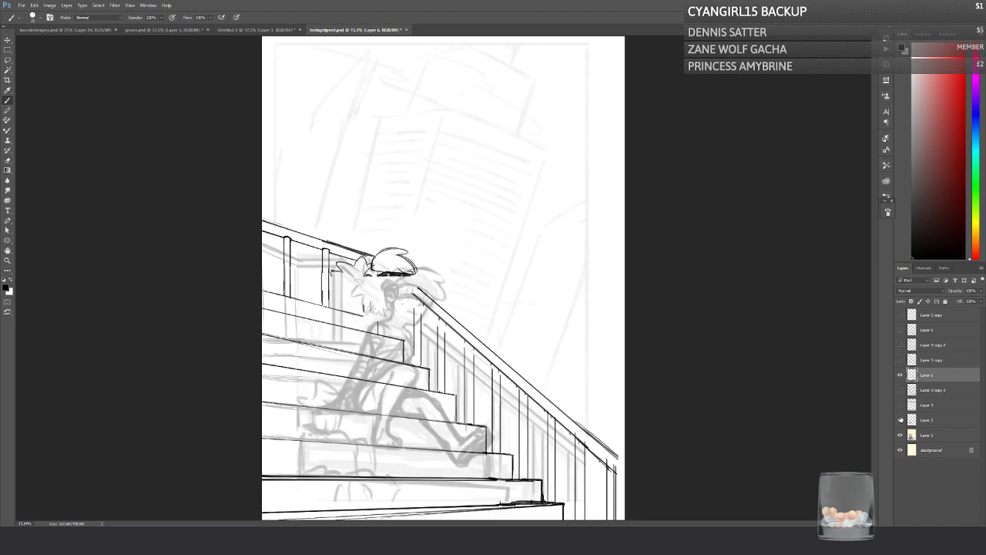
key(ctrl+s)
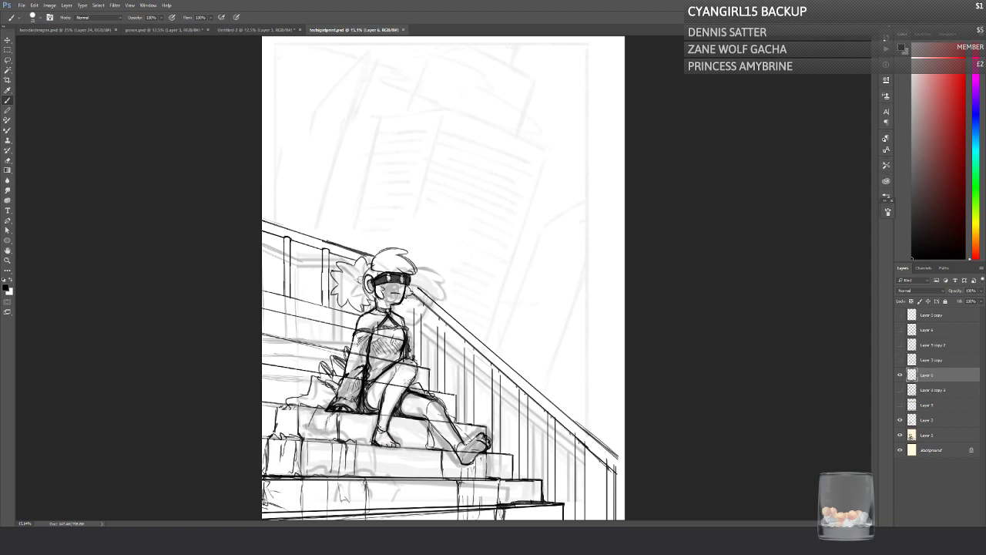
Step: On a new layer, draw a bold straight slanted line from the page's upper right corner down to the steps near the character's foot
key(ctrl+shift+alt+n)
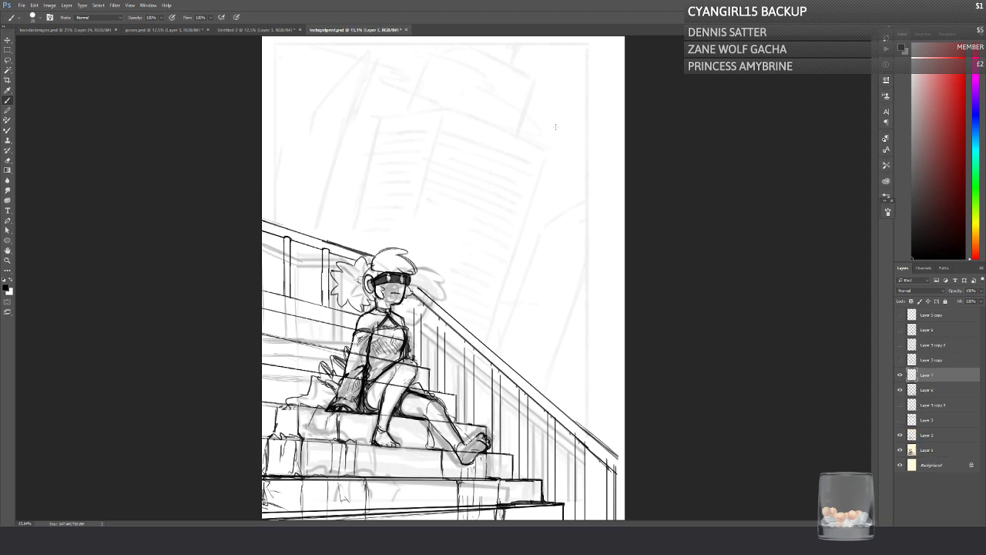
drag(556, 126, 469, 424)
key(ctrl+z)
shift+click(585, 46)
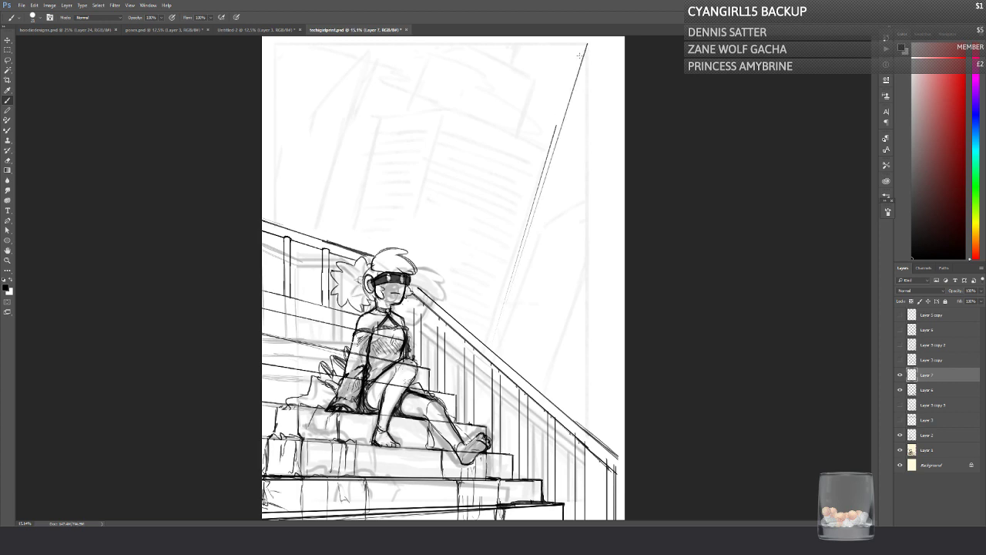
shift+click(470, 425)
shift+click(587, 44)
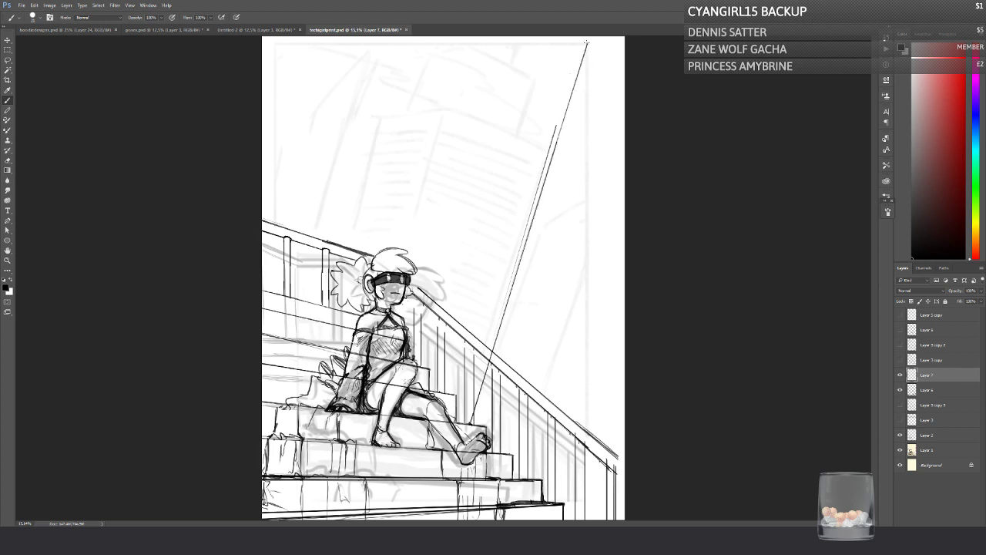
shift+click(471, 424)
shift+click(587, 43)
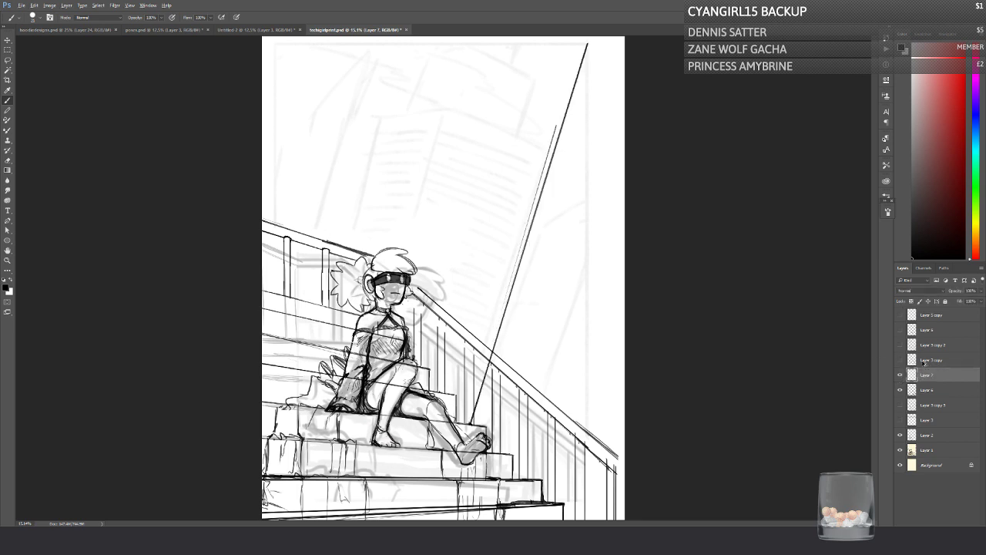
Step: Duplicate the slanted line's layer and move the copy left and up, across the back handrail
key(ctrl+j)
click(8, 39)
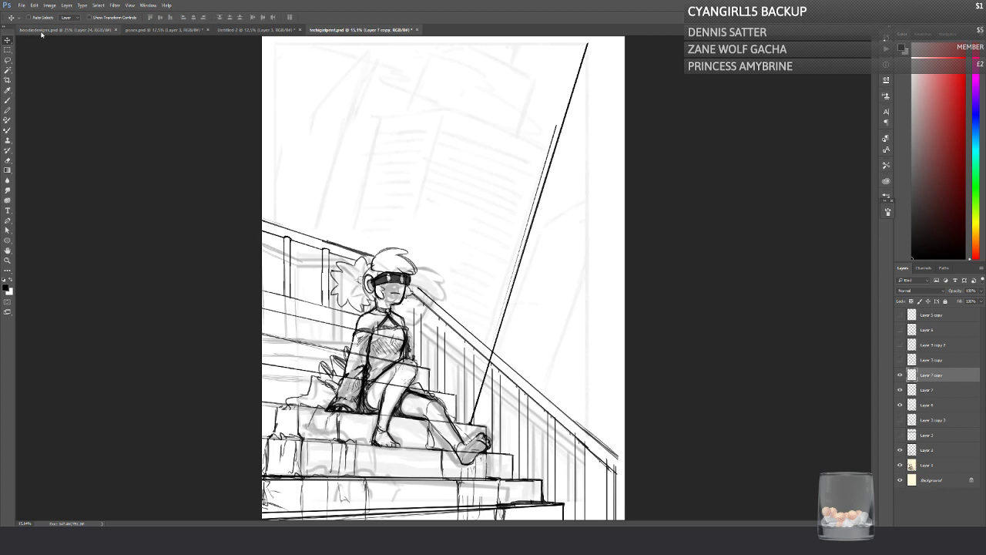
mouse_move(512, 316)
mouse_down()
mouse_move(310, 239)
mouse_move(300, 320)
mouse_move(292, 291)
mouse_up()
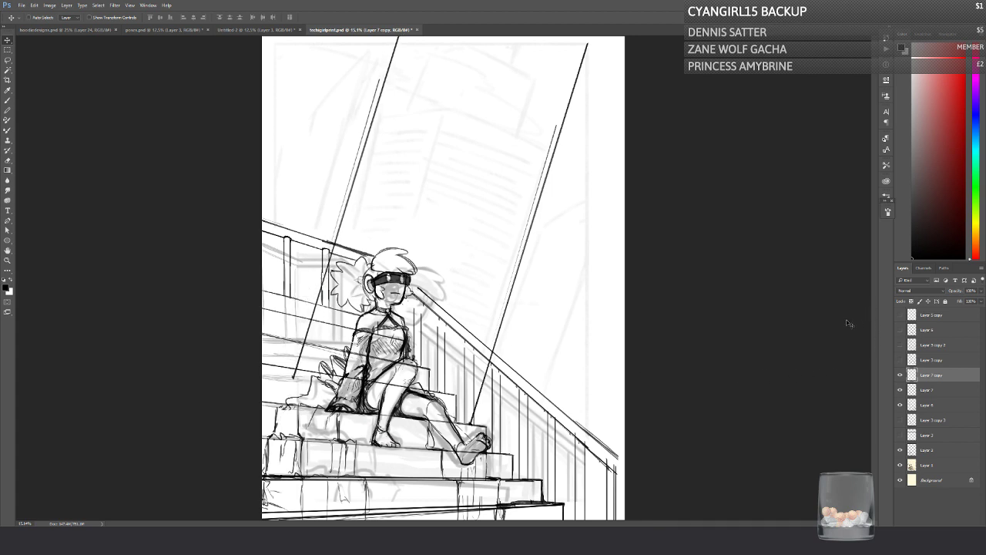
Step: Compare the two slanted lines by toggling their layers, and merge Layer 7 copy into Layer 7
click(7, 260)
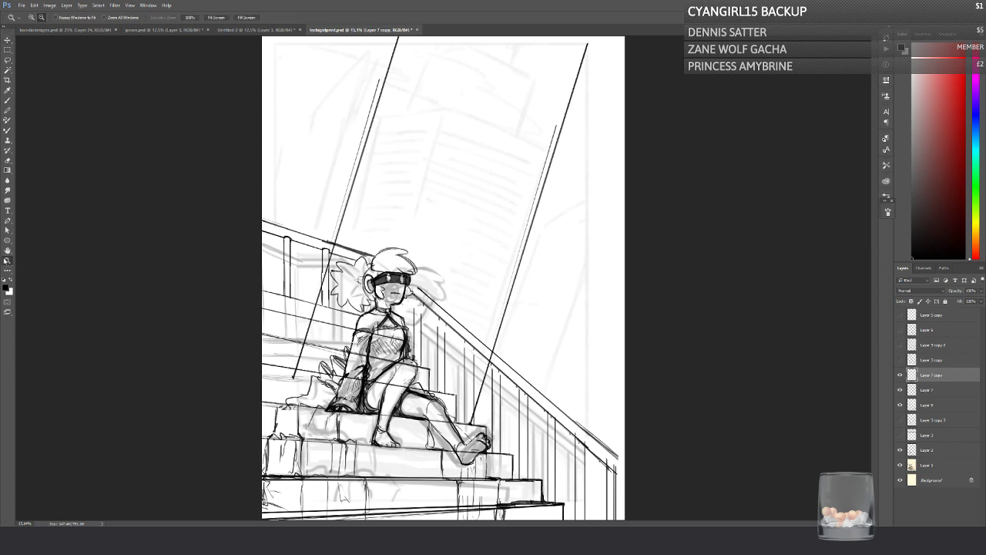
alt+click(368, 218)
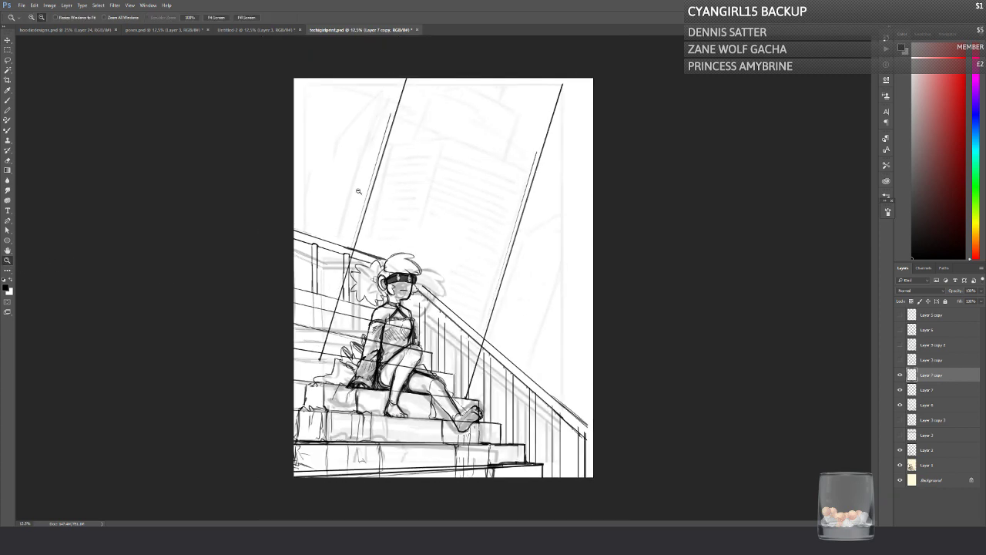
alt+click(328, 233)
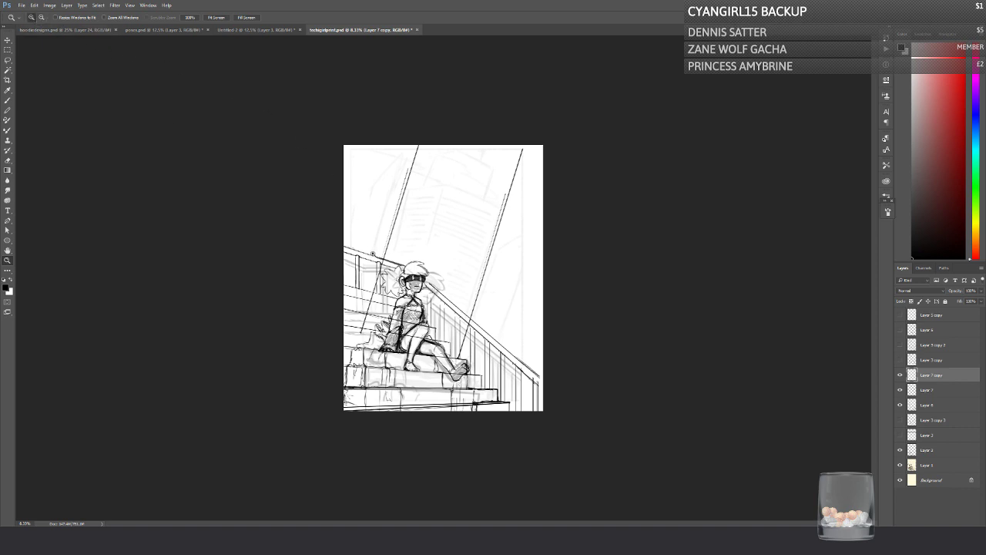
click(372, 252)
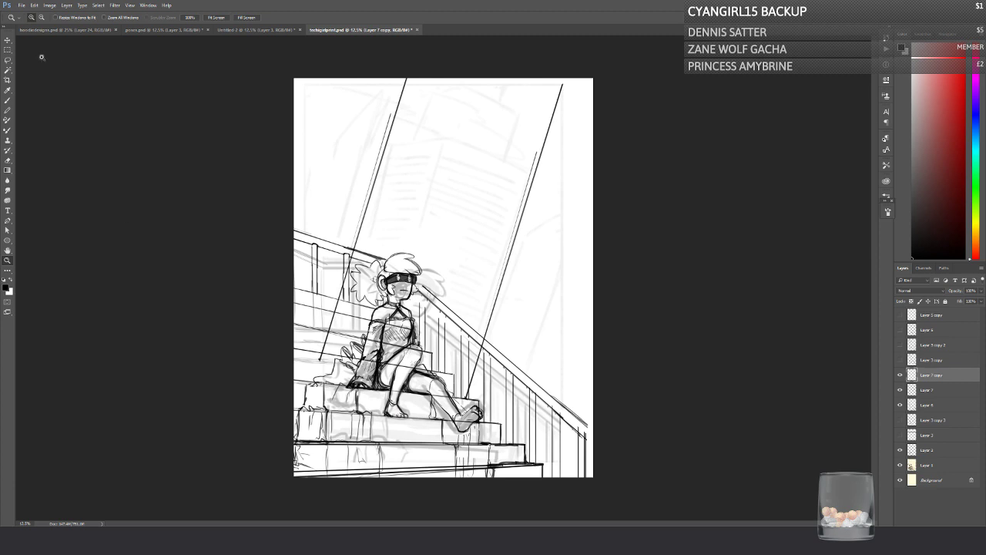
key(m)
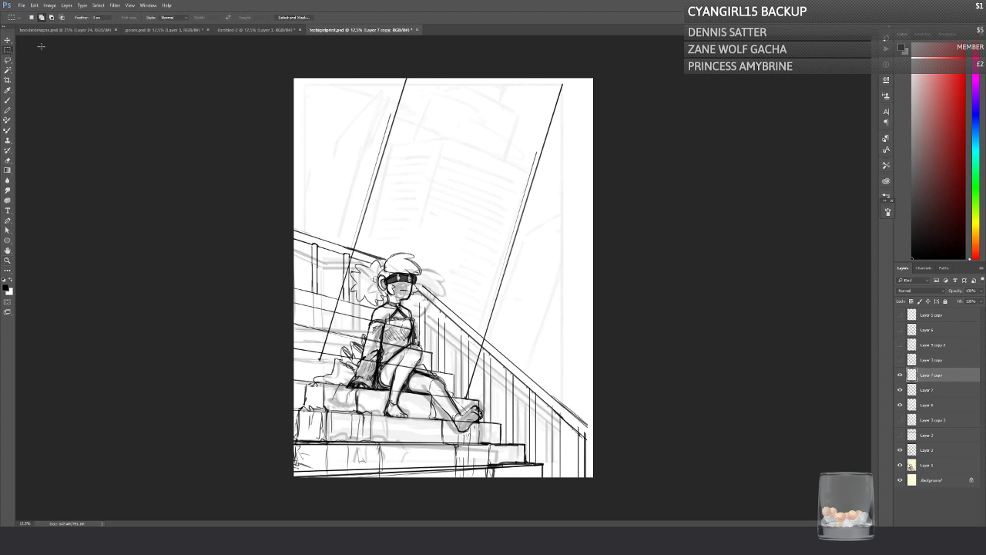
click(899, 390)
click(899, 390)
click(899, 375)
click(899, 375)
click(899, 375)
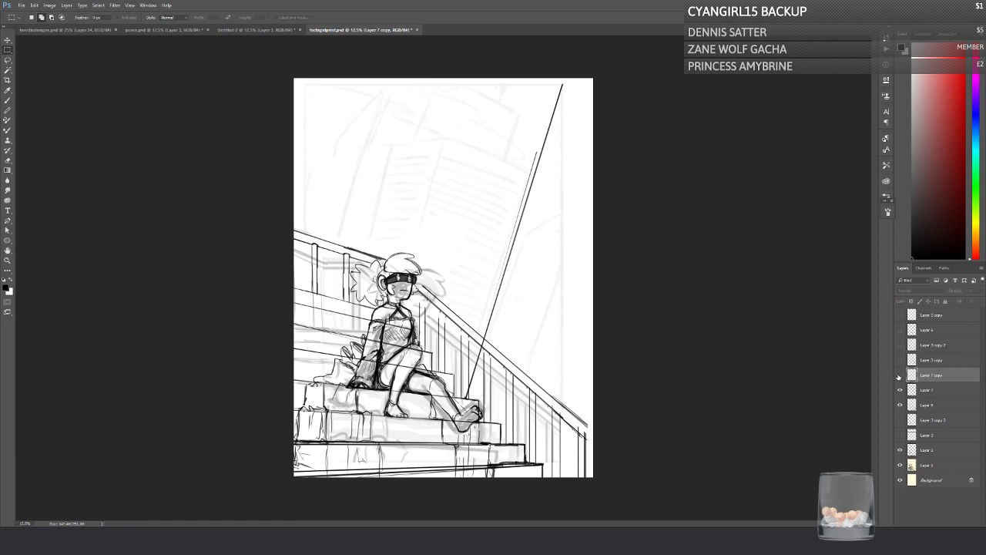
click(899, 390)
drag(899, 392, 900, 374)
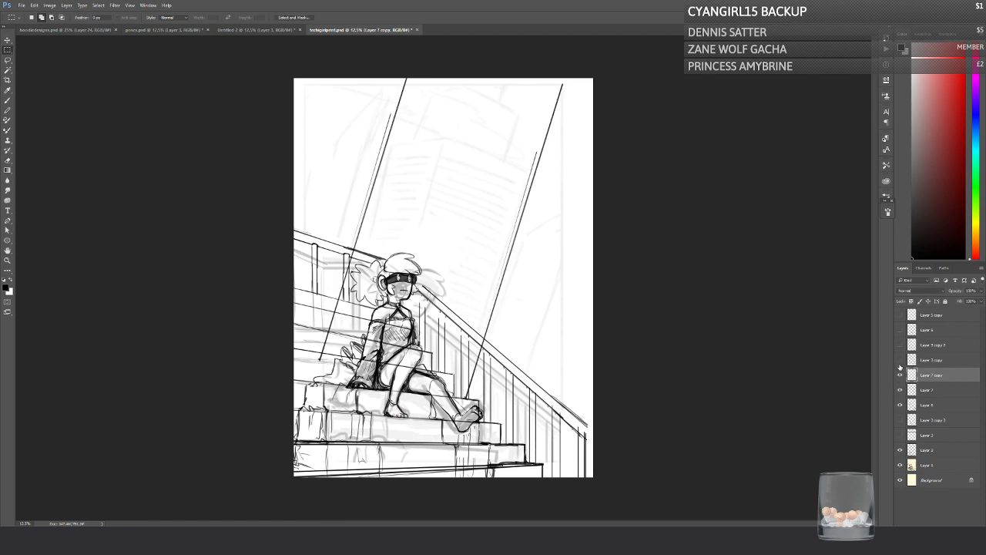
key(ctrl+e)
Step: Hide the merged slanted lines on Layer 7 and the rough sketch on Layer 1
click(899, 377)
click(899, 377)
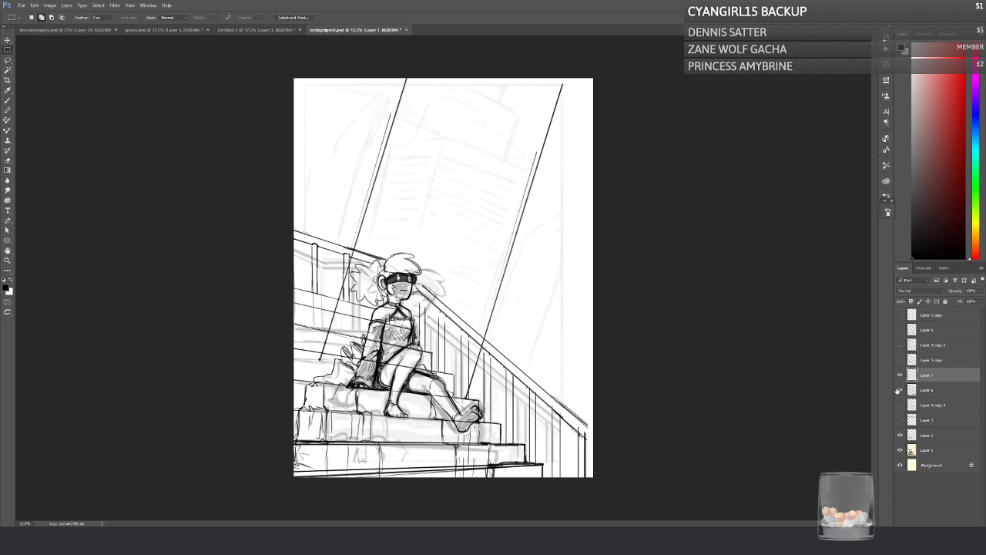
click(899, 377)
click(899, 405)
click(898, 406)
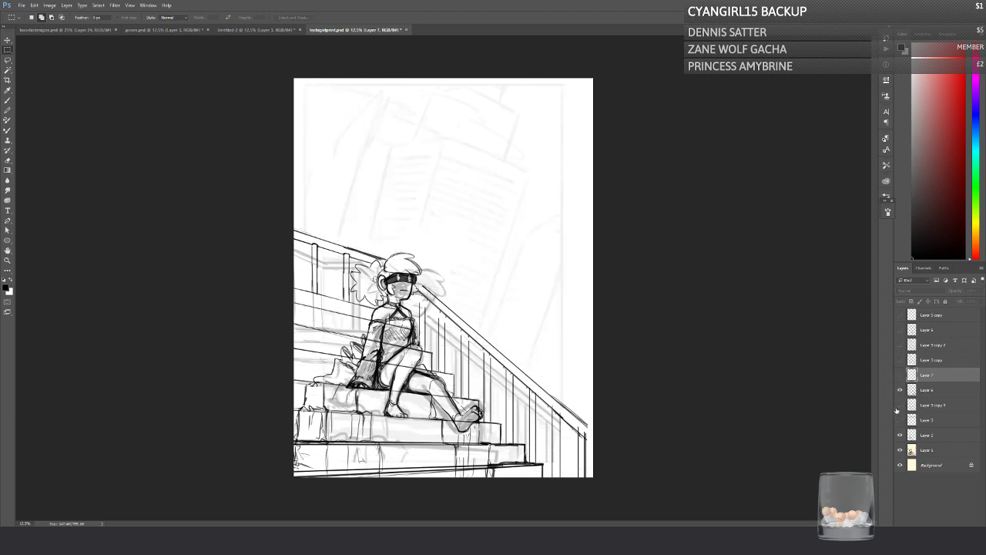
click(899, 449)
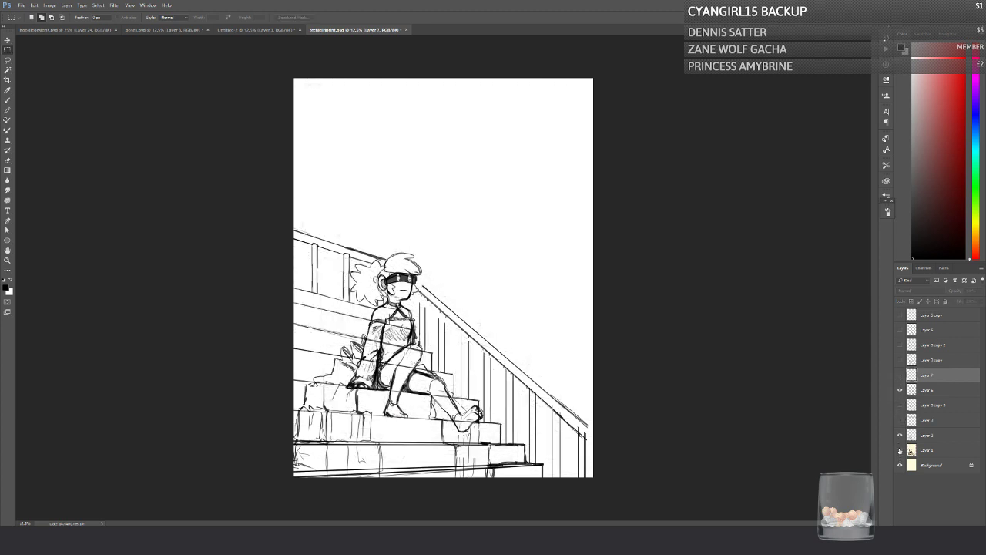
Step: Duplicate Layer 6, hide the original, and erase the step lines crossing the character's torso and legs on the copy
click(899, 392)
click(899, 392)
click(928, 390)
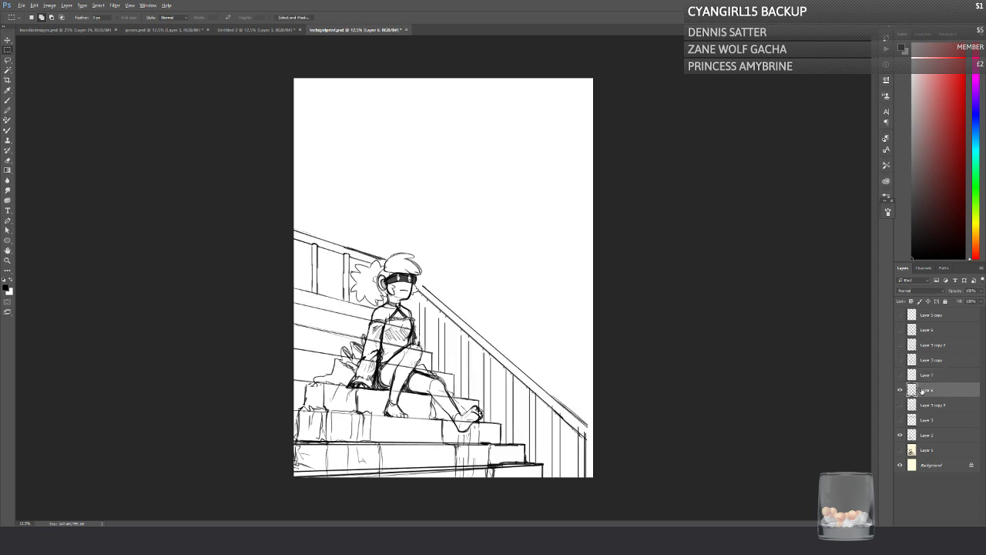
key(ctrl+j)
click(8, 160)
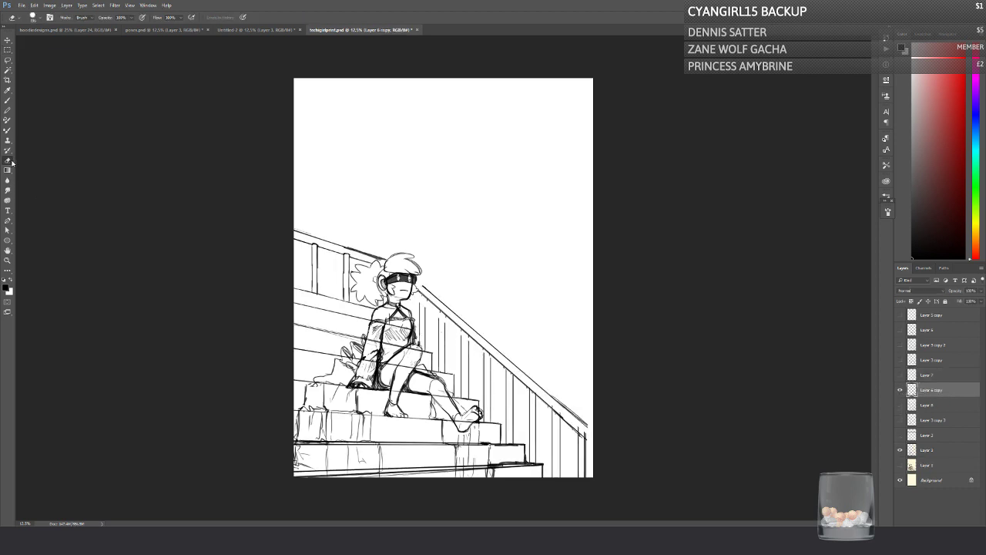
mouse_move(390, 325)
mouse_down()
mouse_move(405, 325)
mouse_move(405, 367)
mouse_move(434, 382)
mouse_move(460, 424)
mouse_move(468, 420)
mouse_up()
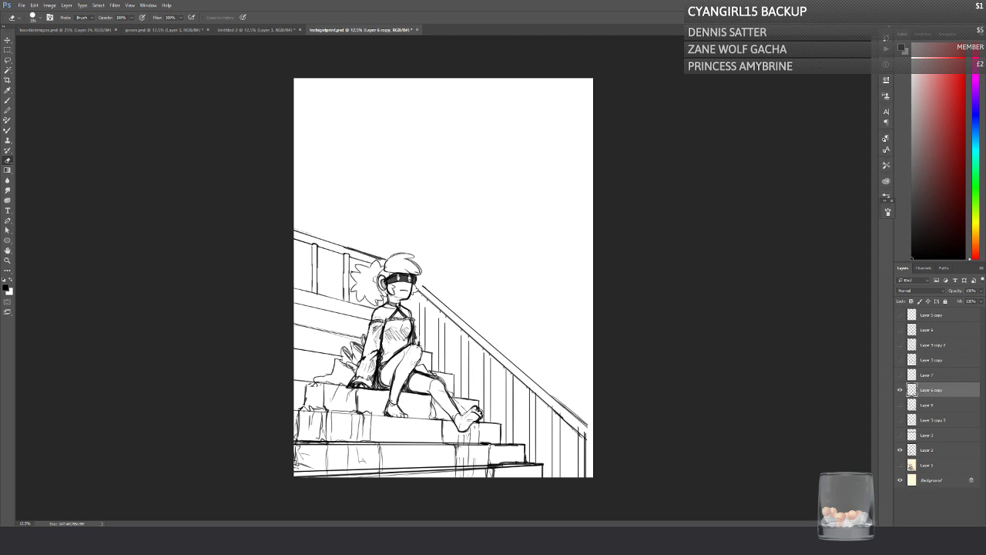
Step: Brush in the character's toe details, wood grain on the front railing and a bush outline behind the back handrail, saving the file
click(8, 101)
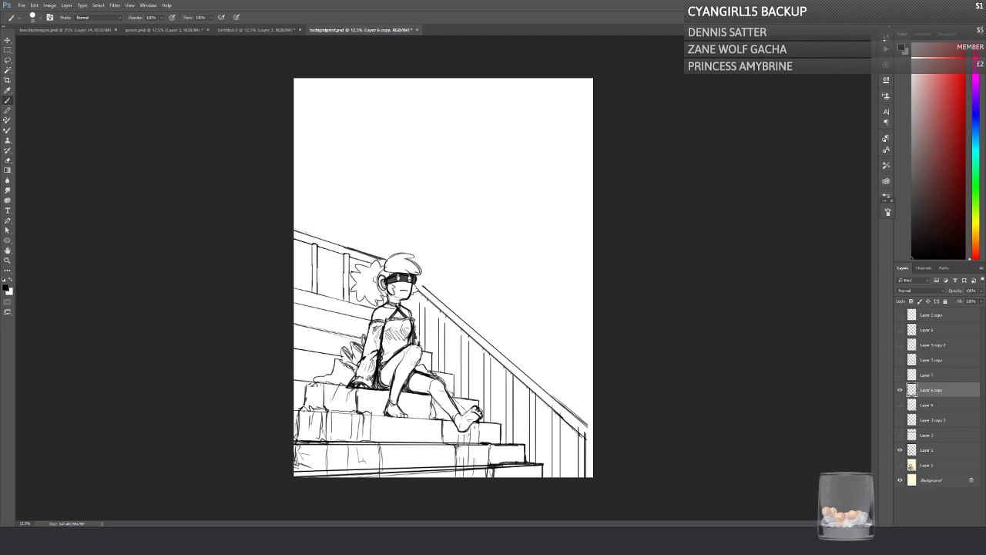
mouse_move(402, 411)
mouse_down()
mouse_move(410, 415)
mouse_move(383, 418)
mouse_move(398, 410)
mouse_up()
drag(483, 357, 483, 398)
key(ctrl+s)
mouse_move(296, 187)
mouse_down()
mouse_move(309, 188)
mouse_move(332, 225)
mouse_up()
mouse_move(312, 240)
mouse_down()
mouse_move(295, 235)
mouse_move(311, 294)
mouse_up()
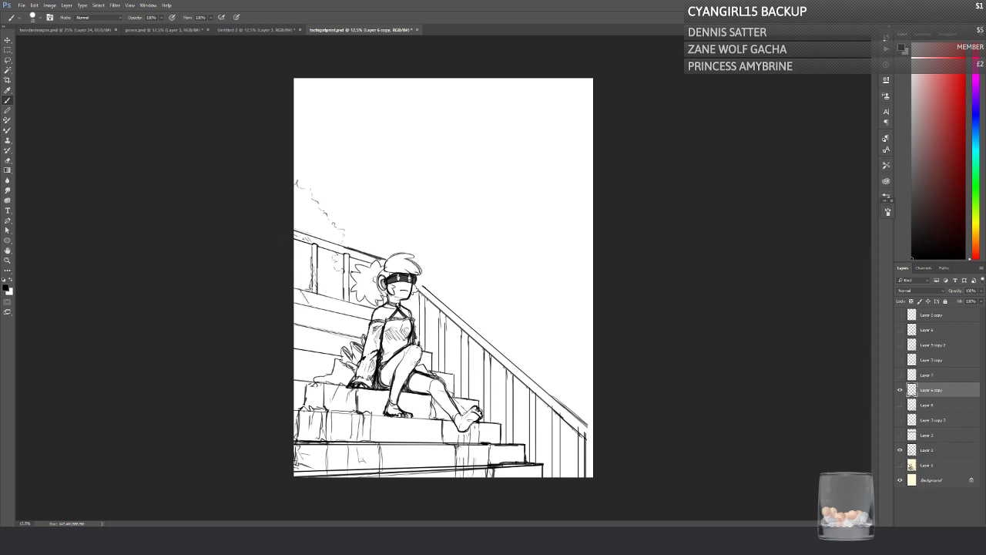
Step: Draw a crack in the upper step, curling weeds beside the lowest steps and more foliage on the bush behind the back handrail
drag(300, 290, 307, 301)
drag(561, 473, 560, 464)
drag(536, 442, 536, 459)
mouse_move(298, 185)
mouse_down()
mouse_move(327, 217)
mouse_move(329, 237)
mouse_move(313, 214)
mouse_up()
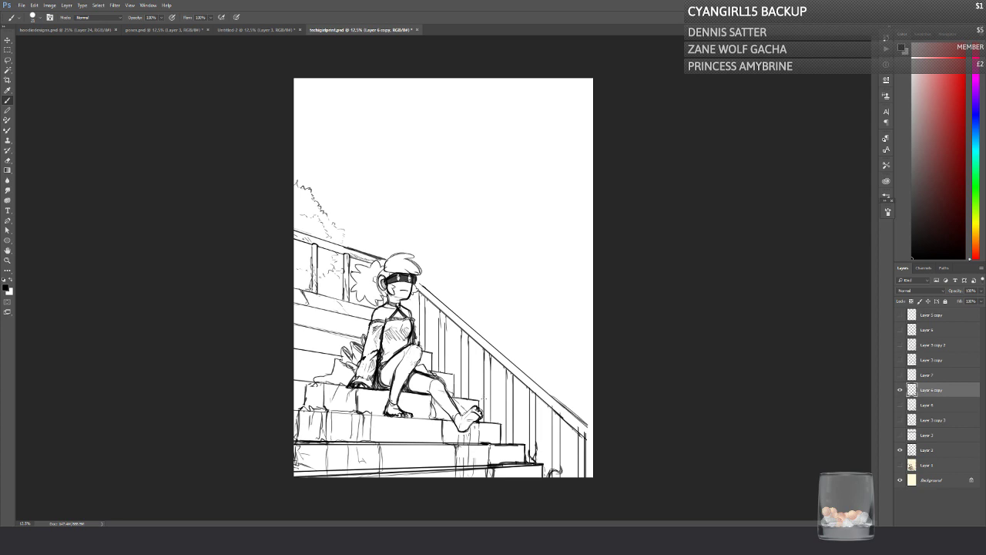
Step: Detail the upper end of the front railing, extend its handrail to the canvas edge, and save the file
drag(446, 314, 439, 332)
key(ctrl+s)
mouse_move(569, 410)
mouse_down()
mouse_move(594, 430)
mouse_move(593, 446)
mouse_up()
key(ctrl+s)
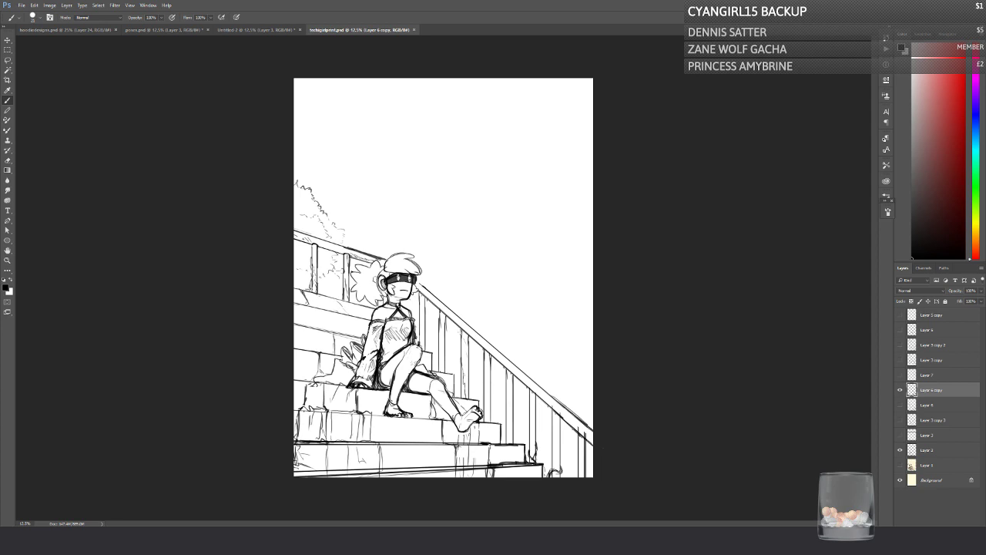
Step: Add dark grain lines to the front railing's balusters and a bush behind its lower end, and save the file
mouse_move(461, 329)
mouse_down()
mouse_move(469, 352)
mouse_move(463, 346)
mouse_up()
drag(439, 309, 443, 366)
drag(483, 383, 483, 406)
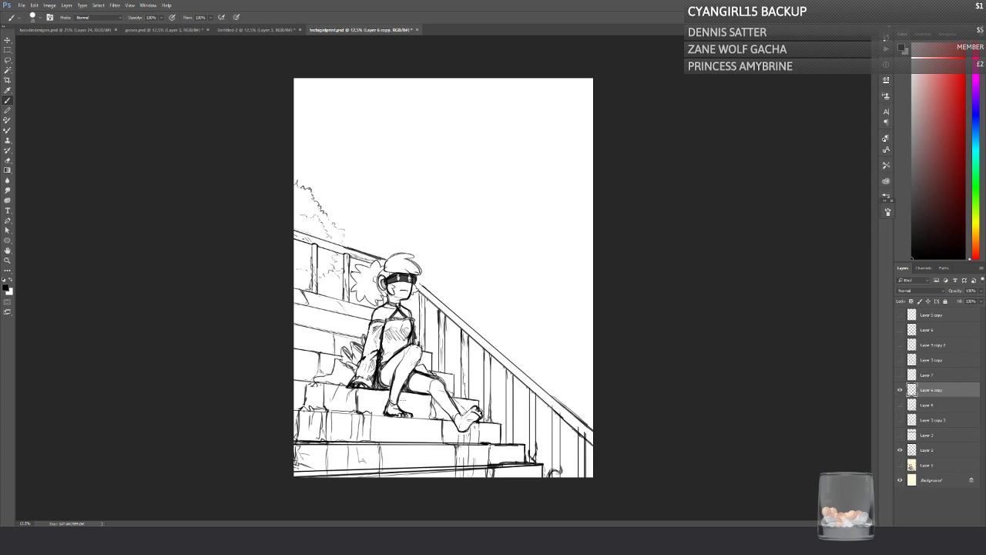
mouse_move(592, 407)
mouse_down()
mouse_move(569, 405)
mouse_move(593, 426)
mouse_up()
key(ctrl+s)
Step: Handwrite the word "Shimeji" in the empty sky area and underline it
drag(378, 138, 362, 150)
drag(379, 132, 391, 151)
click(397, 137)
mouse_move(397, 142)
mouse_down()
mouse_move(397, 150)
mouse_move(433, 152)
mouse_move(431, 171)
mouse_move(454, 153)
mouse_up()
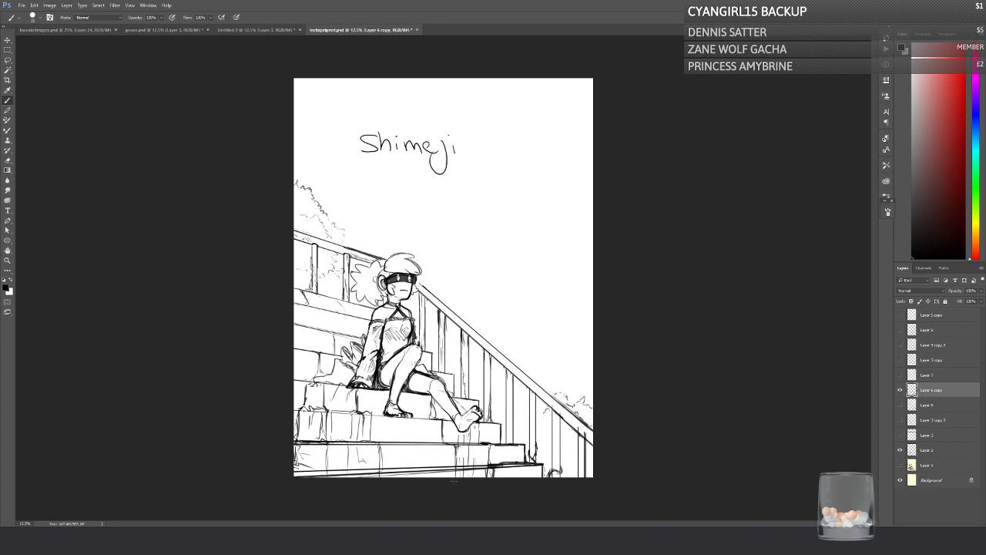
drag(359, 164, 473, 164)
Step: Sketch an arrow to the handwritten word, a box labelled "images", and an arrow leading to a square with a smiling figure
mouse_move(411, 162)
mouse_down()
mouse_move(410, 190)
mouse_move(415, 167)
mouse_move(402, 166)
mouse_move(445, 200)
mouse_move(510, 180)
mouse_move(439, 205)
mouse_move(449, 186)
mouse_move(455, 199)
mouse_move(481, 200)
mouse_move(517, 244)
mouse_up()
drag(508, 242, 529, 270)
mouse_move(526, 215)
mouse_down()
mouse_move(576, 216)
mouse_move(578, 269)
mouse_up()
drag(530, 269, 578, 271)
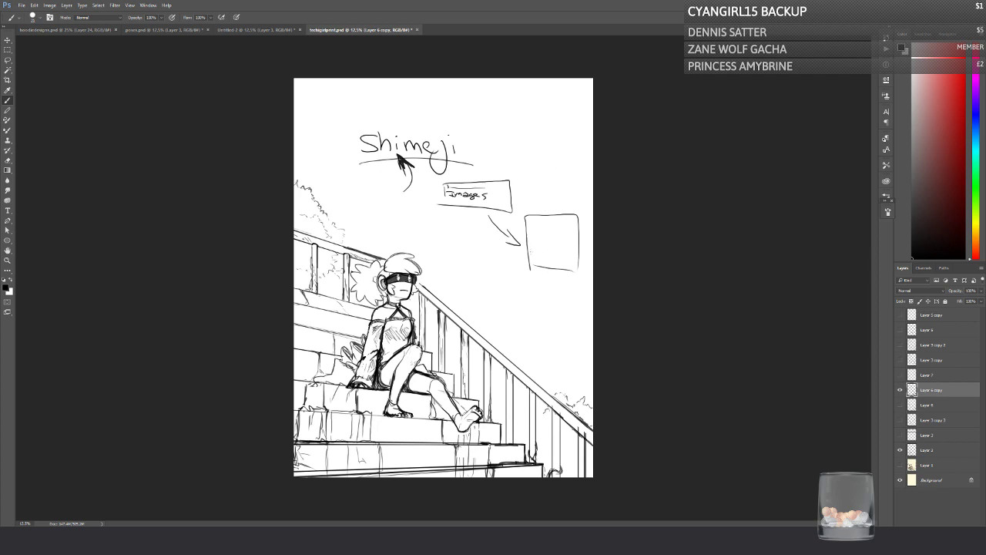
drag(547, 224, 557, 232)
drag(550, 226, 550, 230)
mouse_move(554, 226)
mouse_down()
mouse_move(563, 236)
mouse_move(533, 223)
mouse_move(567, 224)
mouse_move(546, 265)
mouse_up()
mouse_move(558, 248)
mouse_down()
mouse_move(563, 267)
mouse_move(478, 251)
mouse_up()
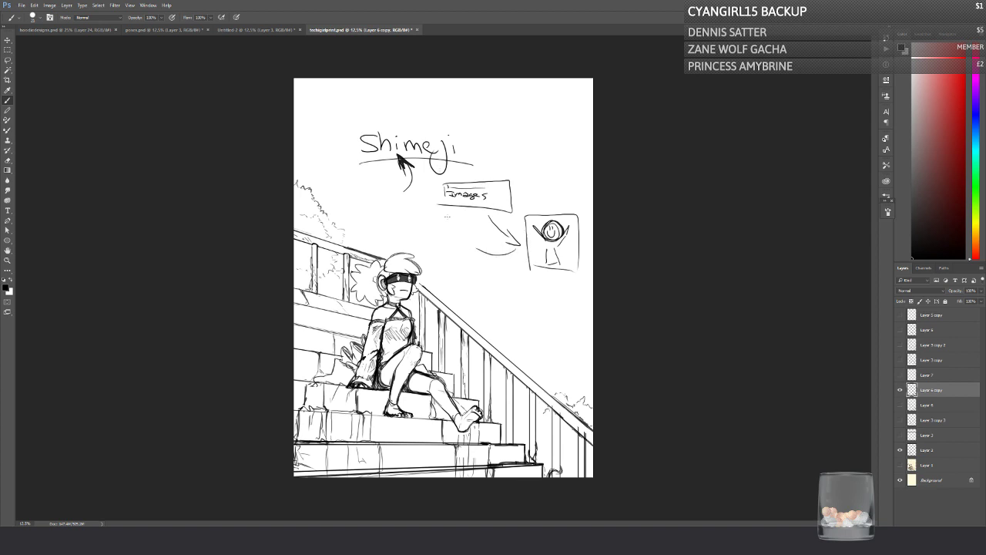
Step: Sketch a small box labelled "old" below the "images" box, with an arrow down to a second, empty box
mouse_move(445, 223)
mouse_down()
mouse_move(445, 236)
mouse_move(471, 247)
mouse_up()
mouse_move(471, 247)
mouse_down()
mouse_move(445, 247)
mouse_move(450, 229)
mouse_move(457, 236)
mouse_up()
mouse_move(463, 231)
mouse_down()
mouse_move(449, 274)
mouse_move(473, 261)
mouse_move(451, 285)
mouse_up()
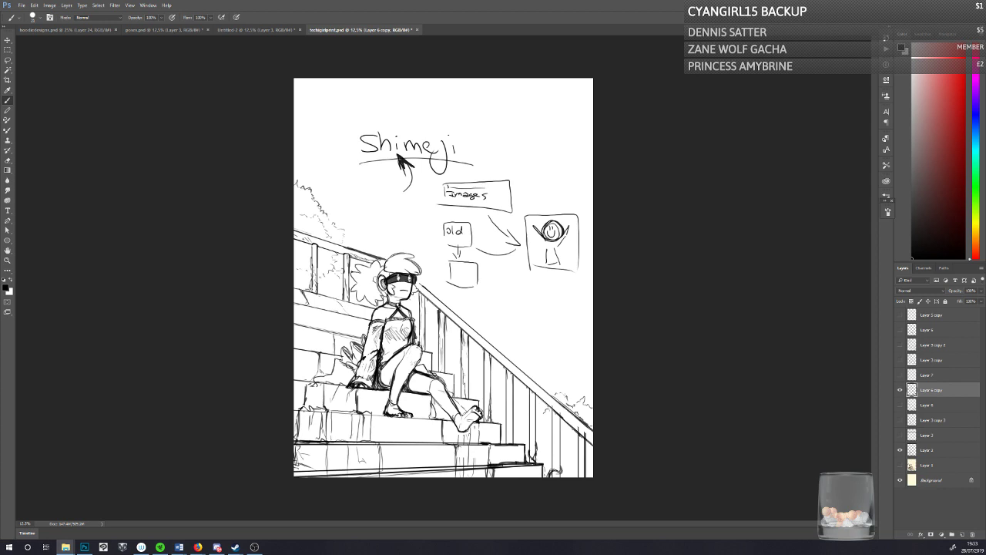
Step: Lasso all the handwritten Shimeji notes above the staircase, delete them, and deselect
key(alt+Tab)
key(alt+Tab)
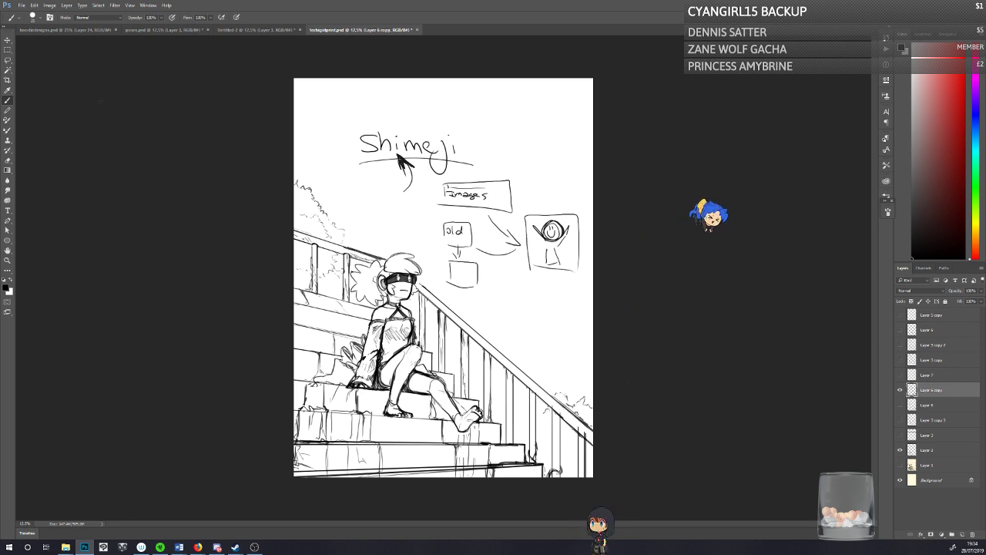
key(l)
mouse_move(376, 208)
mouse_down()
mouse_move(329, 113)
mouse_move(551, 138)
mouse_move(578, 331)
mouse_move(496, 314)
mouse_move(444, 286)
mouse_move(375, 208)
mouse_up()
key(Delete)
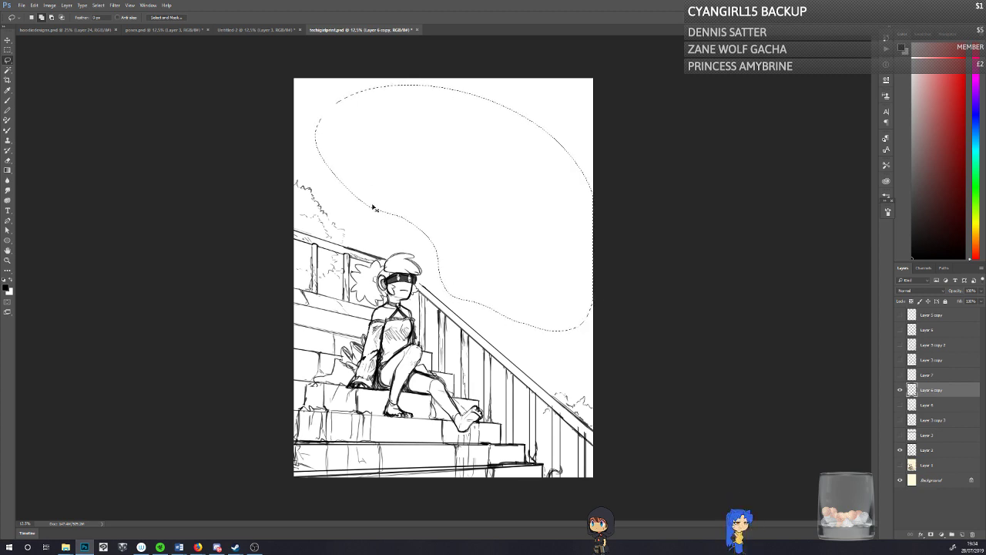
key(ctrl+d)
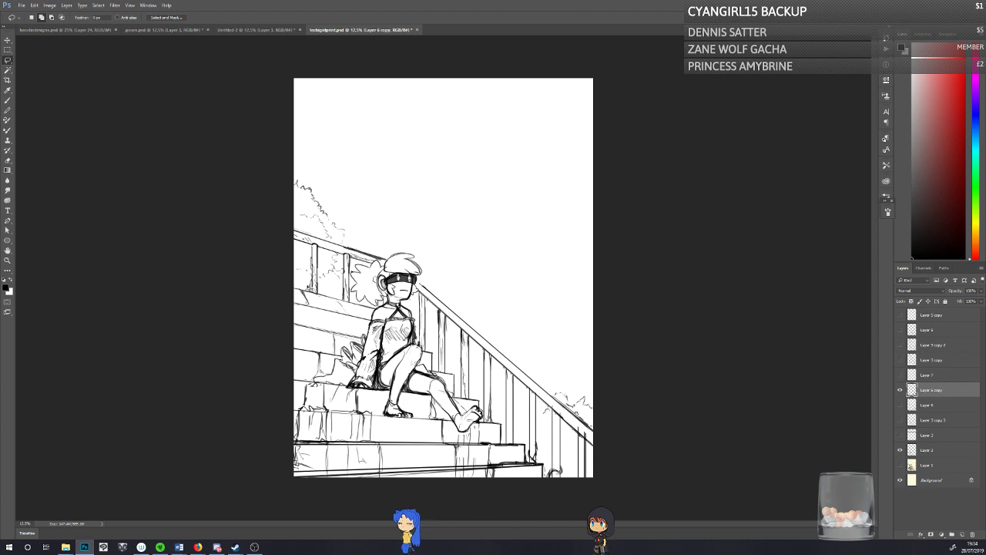
Step: Duplicate Layer 6 copy, hide the original and Layer 2, and add a new empty layer above the duplicate
click(7, 100)
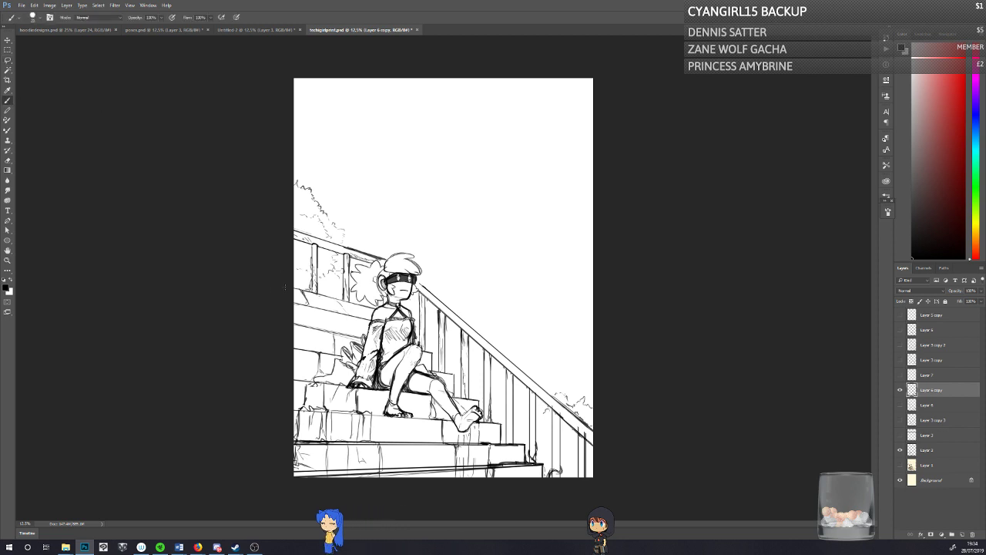
click(900, 390)
click(900, 390)
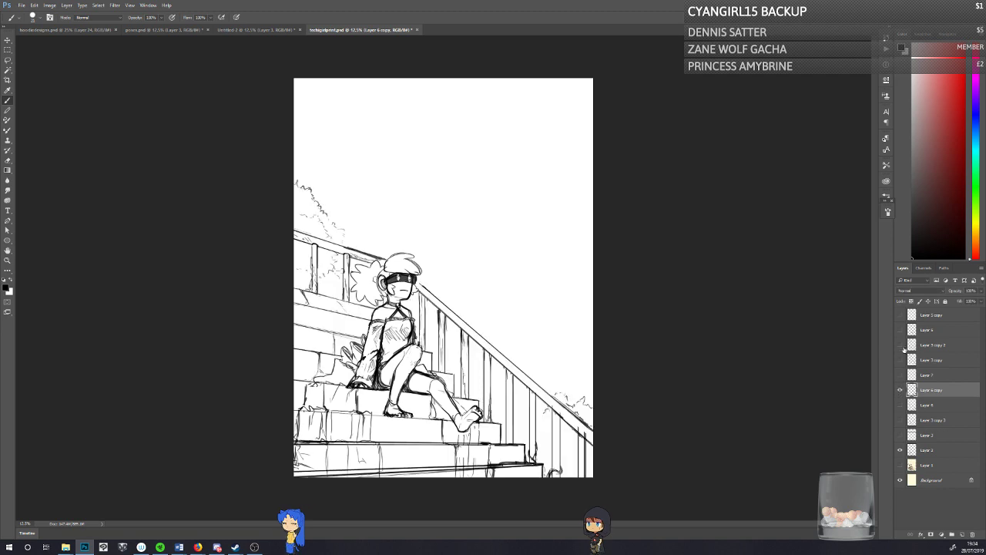
key(ctrl+j)
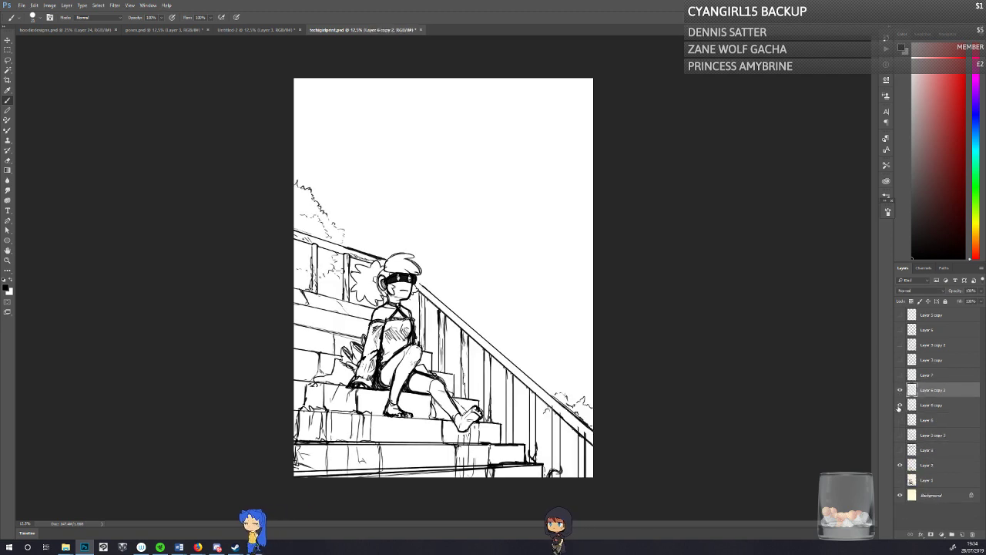
drag(900, 421, 900, 464)
click(924, 405)
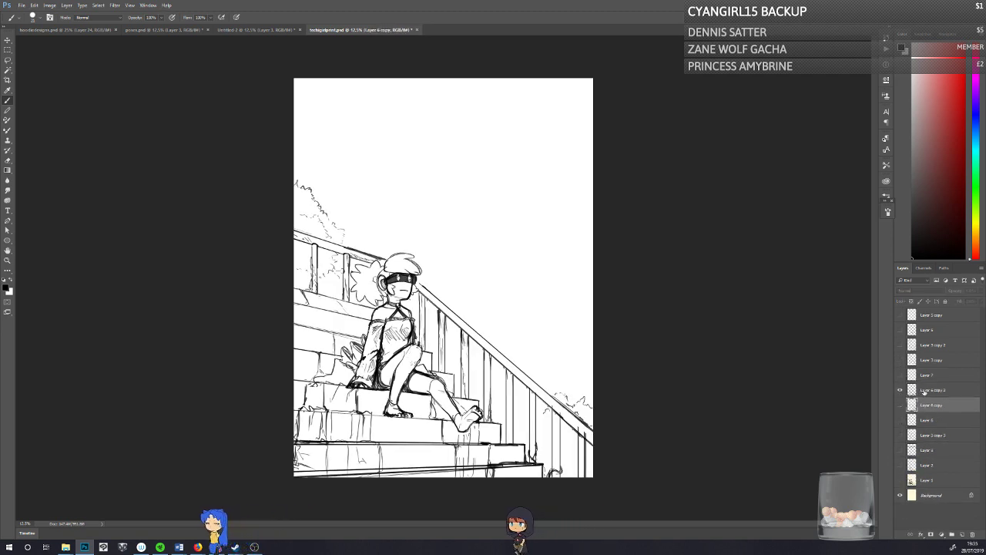
click(924, 390)
click(963, 533)
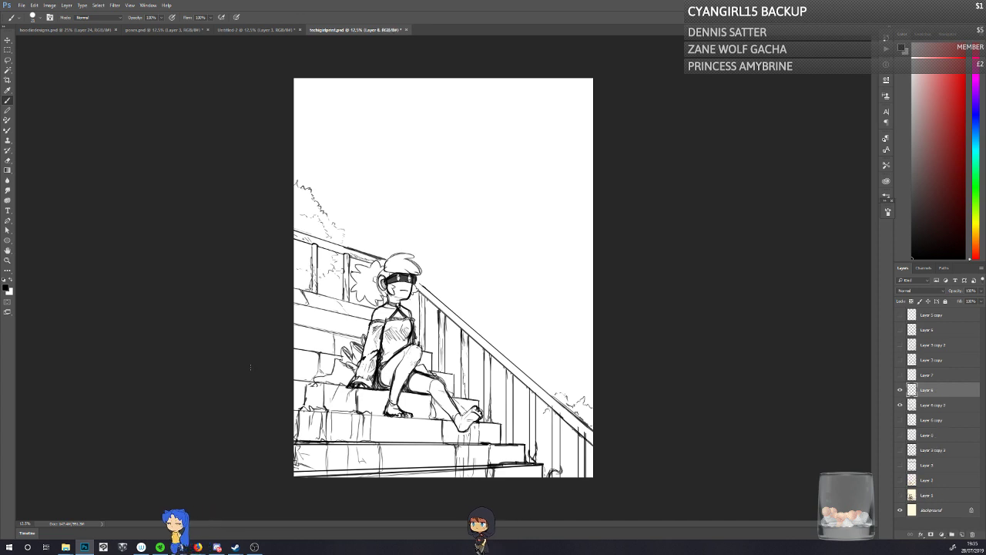
Step: Lasso-select the character's head, hair and torso together with the back handrail, following their outlines
click(6, 261)
click(337, 282)
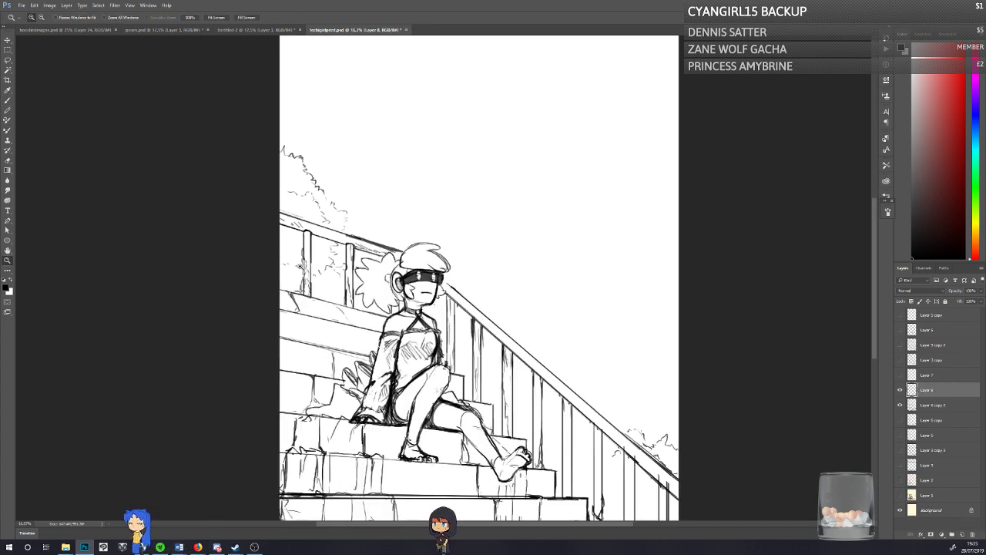
click(296, 269)
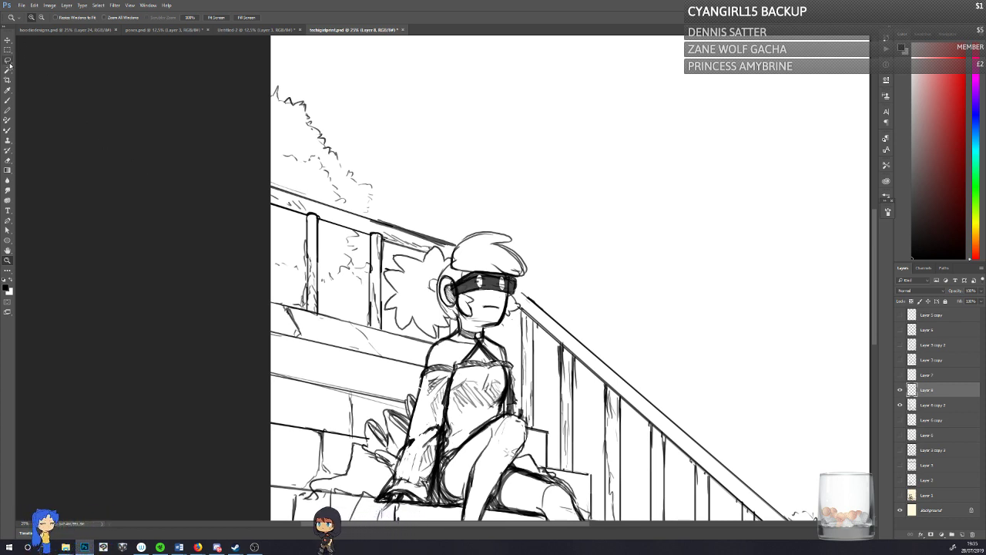
click(8, 60)
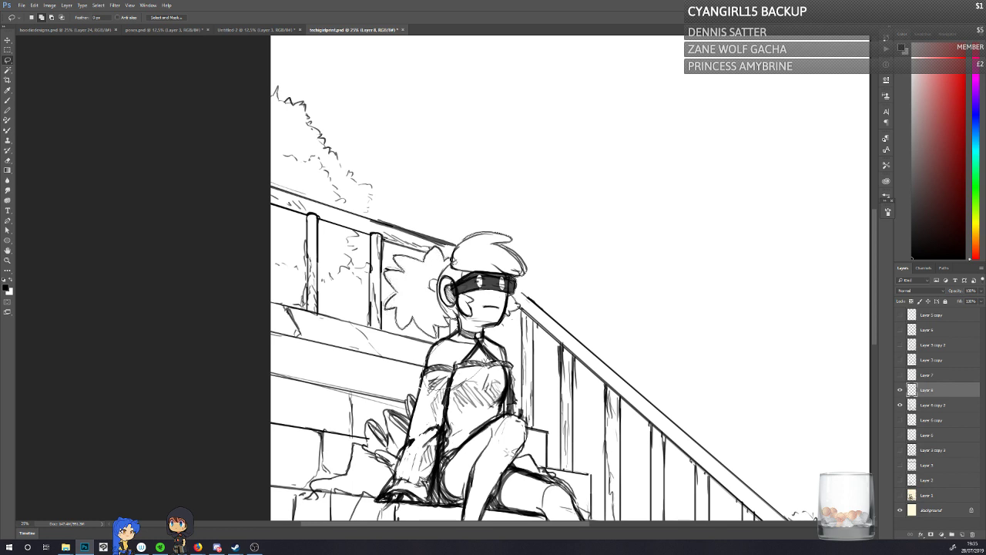
drag(470, 241, 484, 235)
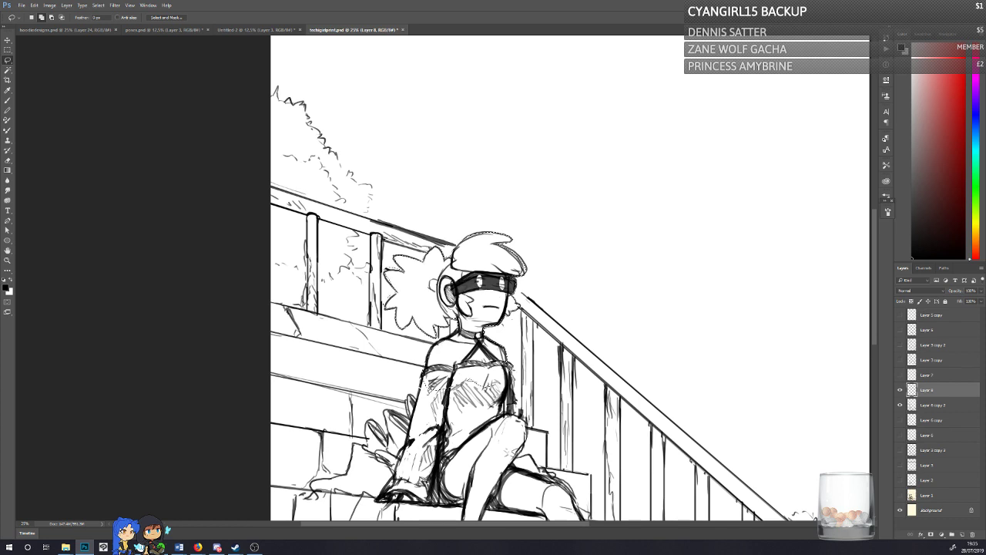
mouse_move(511, 371)
mouse_down()
mouse_move(518, 422)
mouse_move(453, 420)
mouse_up()
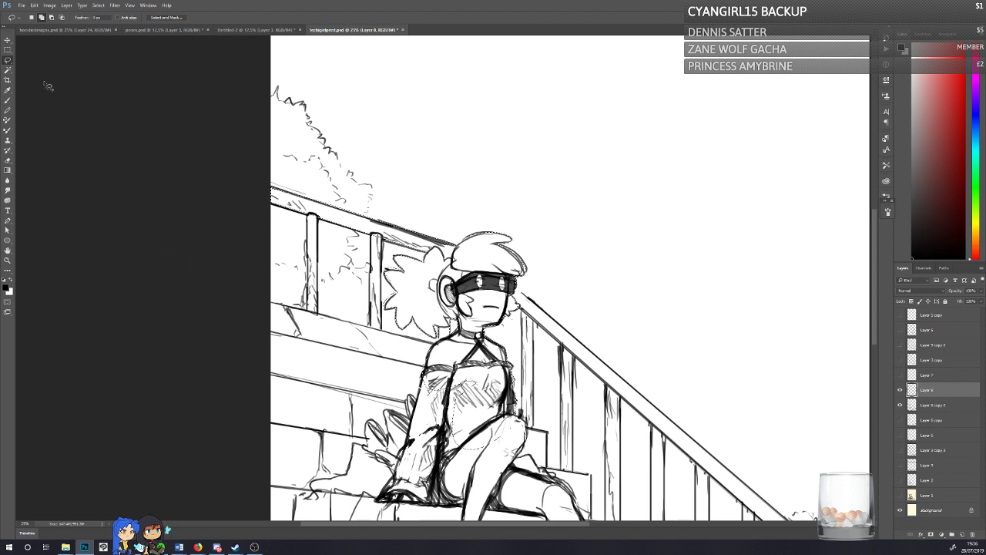
Step: Add the two vertical posts of the back railing to the selection with rectangular marquees
click(7, 50)
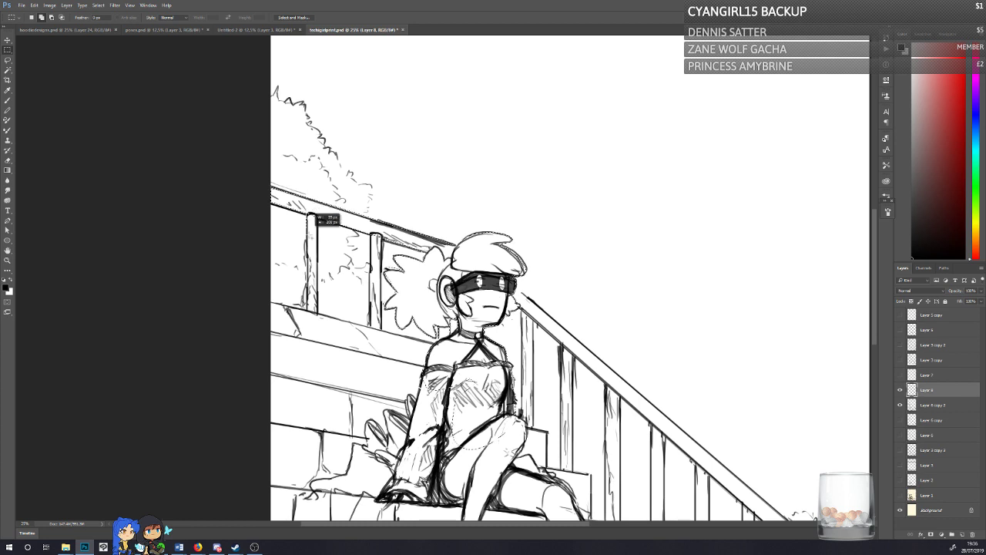
drag(313, 232, 318, 330)
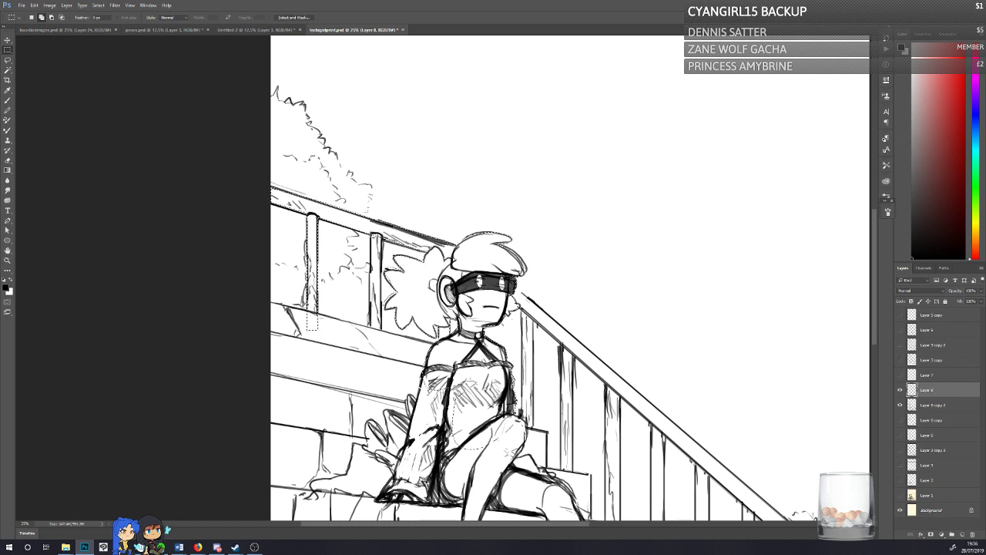
drag(388, 339, 383, 357)
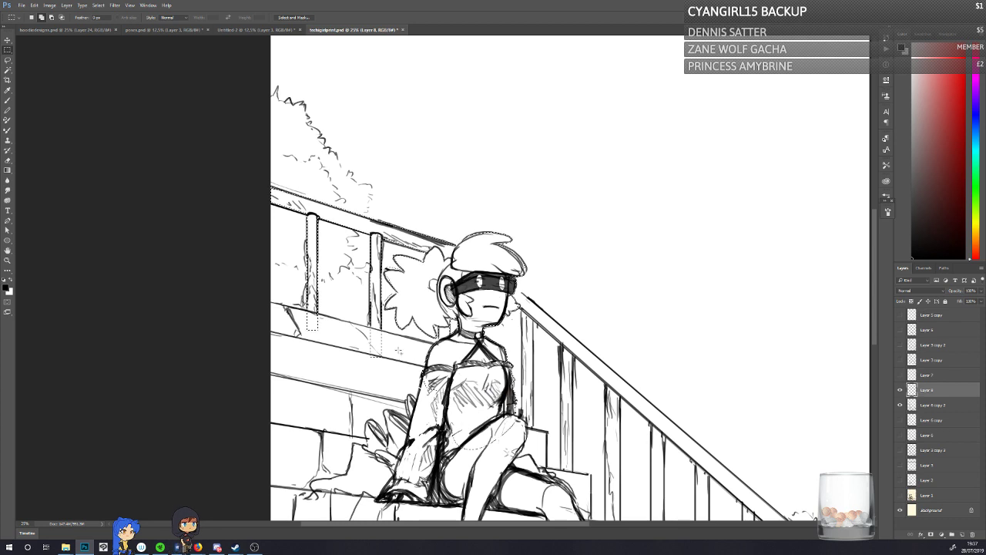
Step: Extend the selection freehand over the bush behind the back railing, the upper steps and the area around the character's legs
click(8, 60)
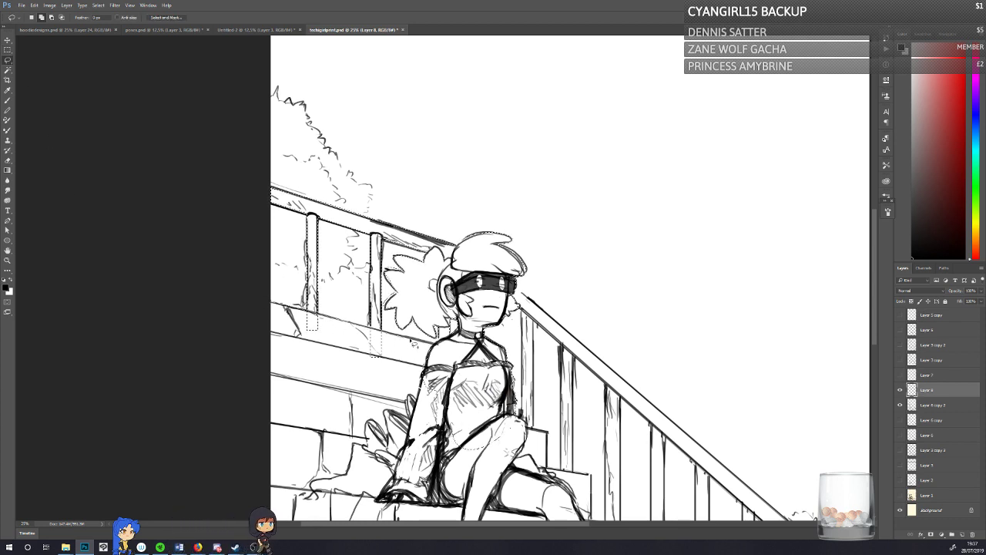
mouse_move(411, 340)
mouse_down()
mouse_move(407, 422)
mouse_move(206, 323)
mouse_up()
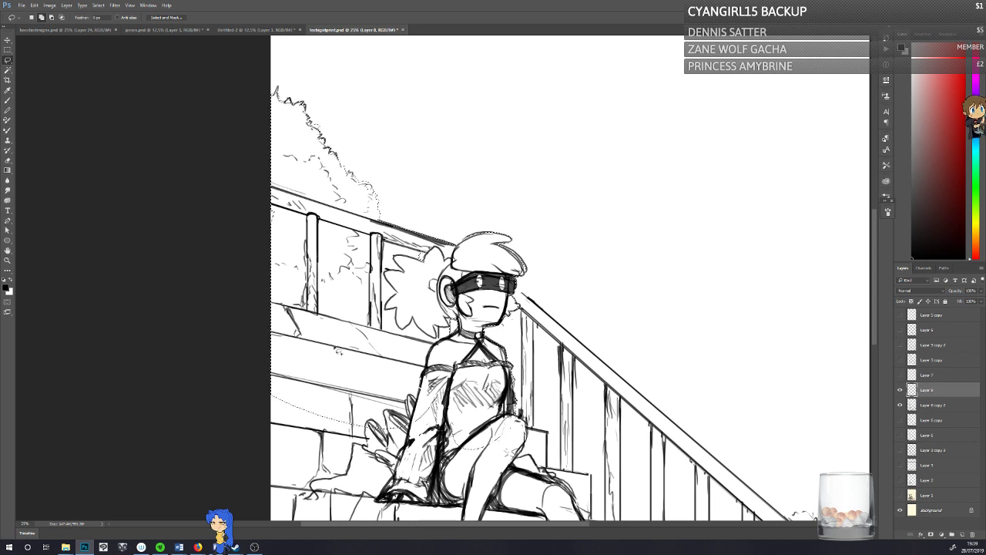
drag(875, 306, 882, 359)
mouse_move(274, 192)
mouse_down()
mouse_move(461, 206)
mouse_move(510, 248)
mouse_up()
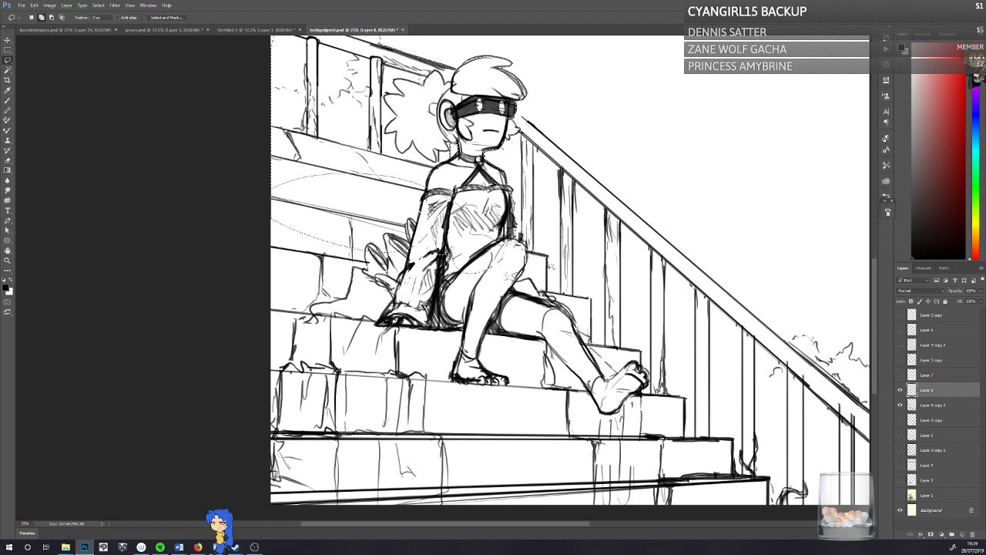
mouse_move(522, 331)
mouse_down()
mouse_move(244, 290)
mouse_move(262, 240)
mouse_up()
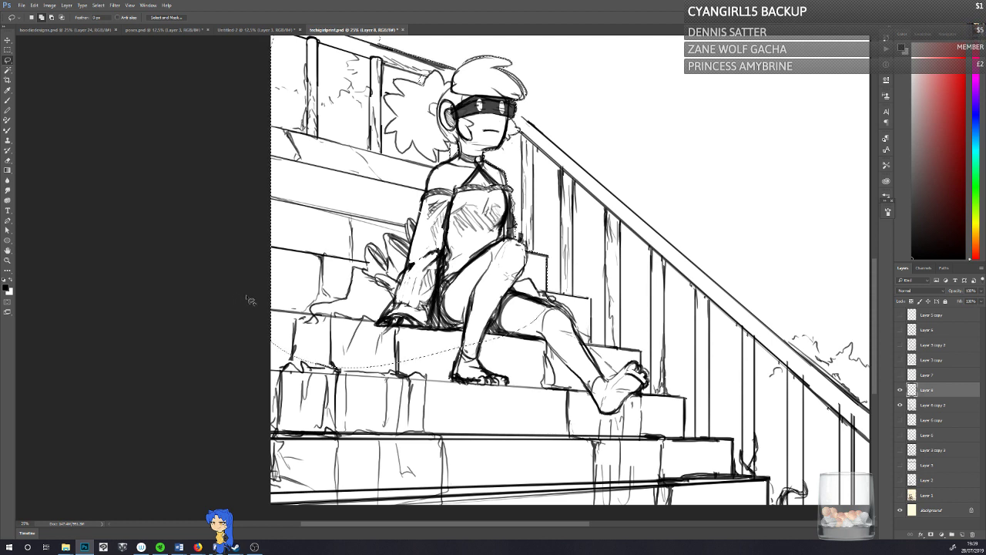
Step: Add the lower steps to the selection with the Polygonal Lasso, following their stepped edge down to the canvas bottom
right_click(7, 61)
click(32, 66)
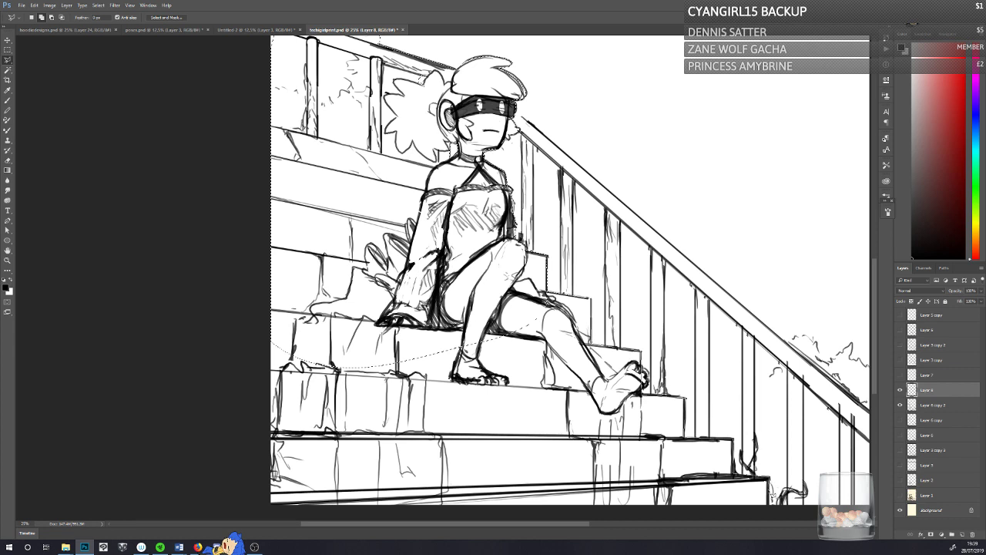
scroll(772, 514, down, 1)
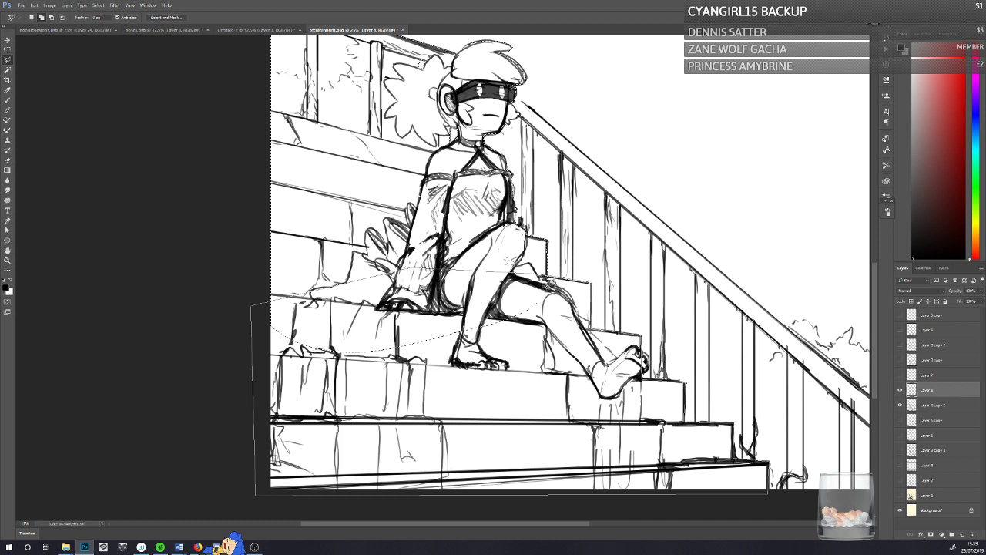
click(547, 282)
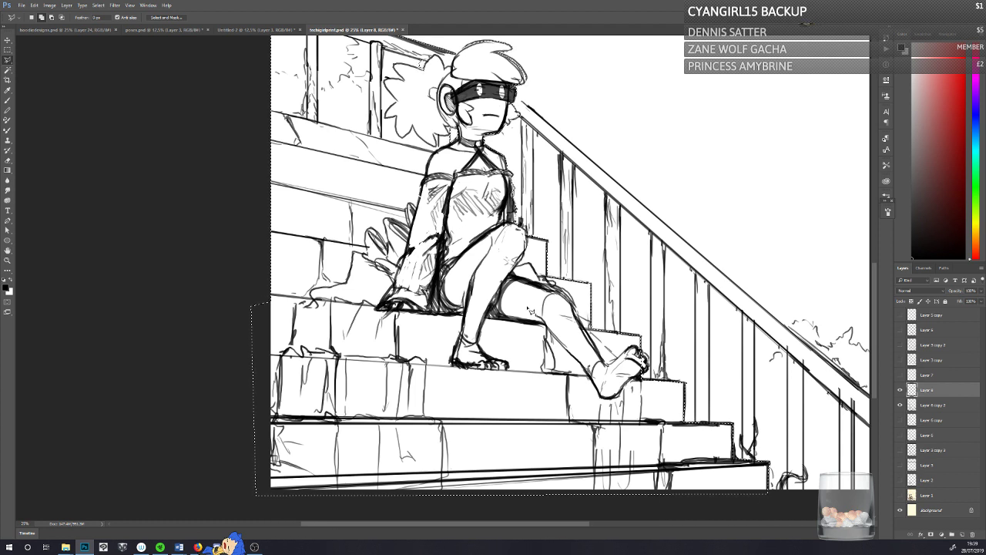
Step: Add the bush and ground area behind the lower front railing to the selection with the freehand Lasso
right_click(8, 60)
click(25, 61)
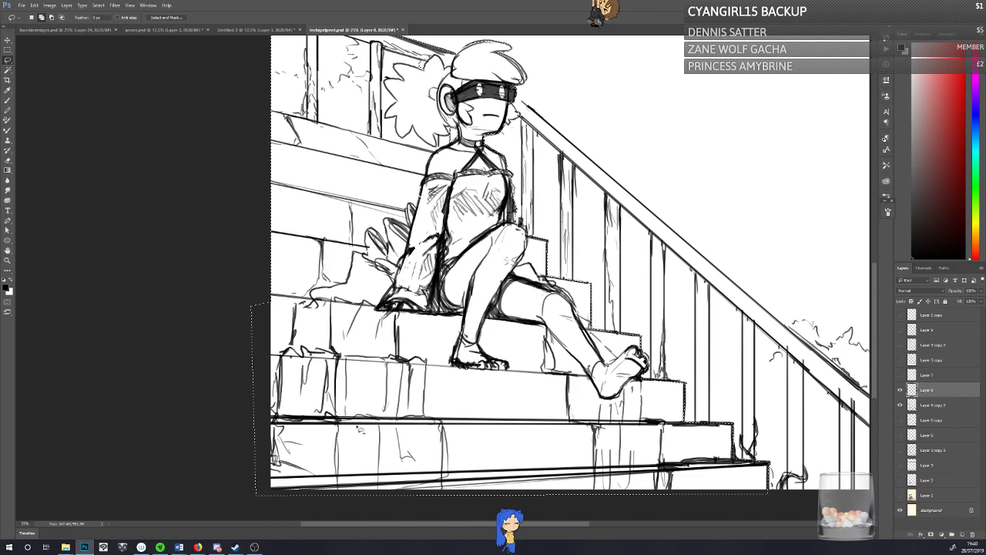
drag(448, 523, 511, 523)
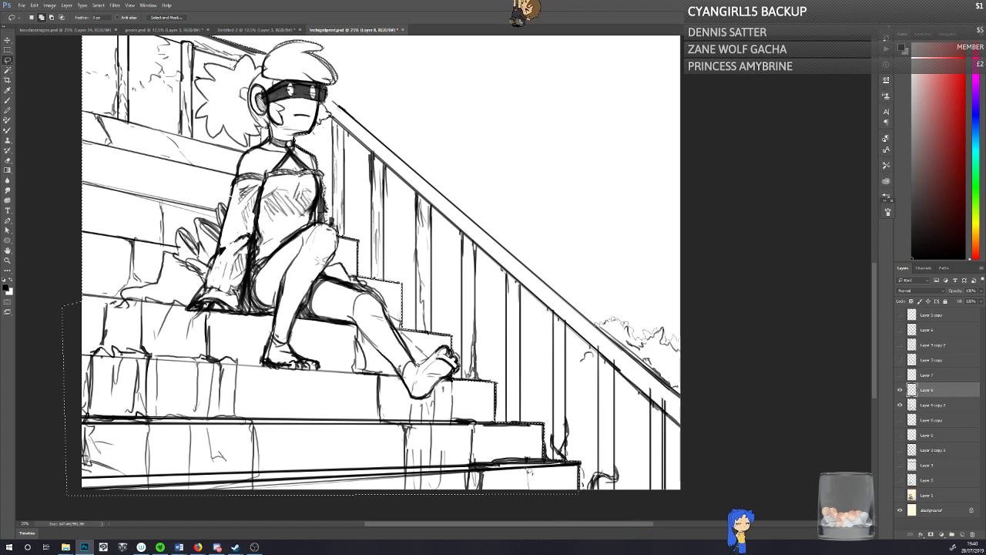
mouse_move(504, 415)
mouse_down()
mouse_move(539, 413)
mouse_move(535, 397)
mouse_move(547, 397)
mouse_move(539, 390)
mouse_move(571, 377)
mouse_move(561, 365)
mouse_move(587, 356)
mouse_move(590, 331)
mouse_up()
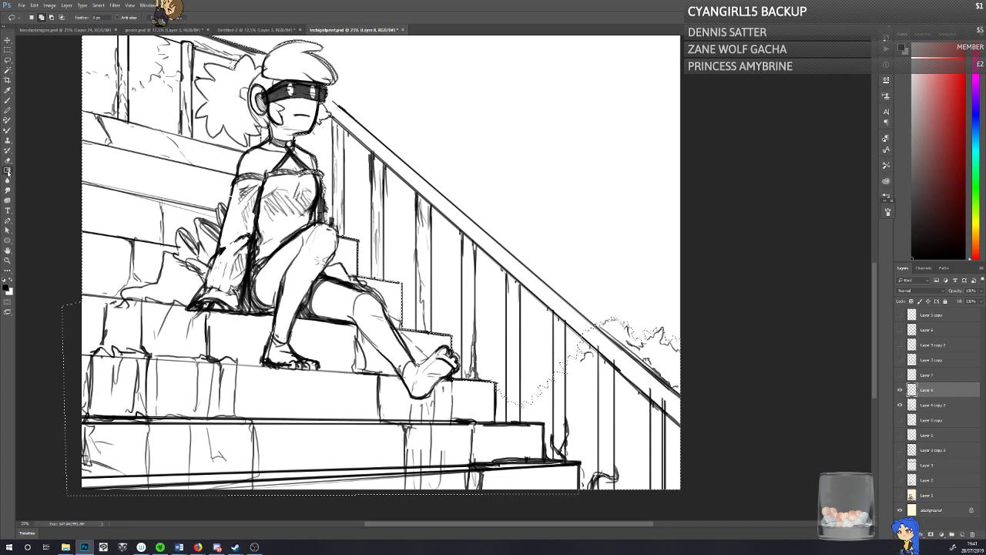
Step: Fill the foreground selection with mid grey on a new layer placed directly beneath the line art layers
drag(8, 173, 31, 178)
click(7, 287)
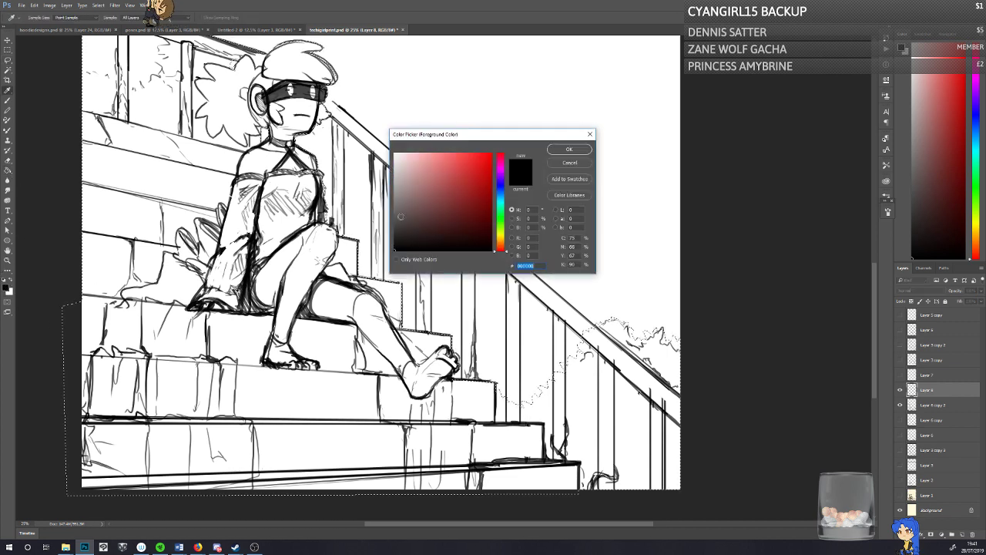
click(369, 205)
click(567, 148)
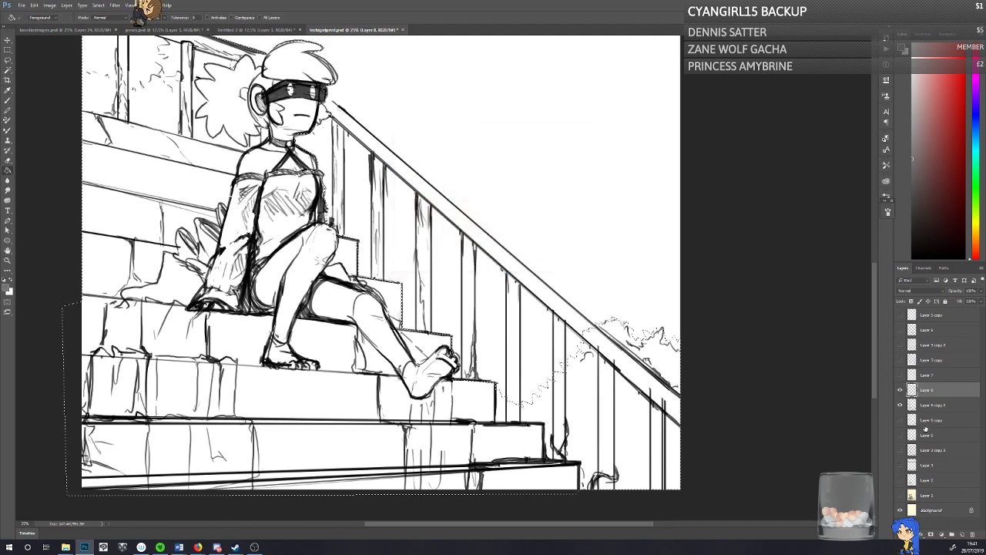
click(926, 425)
click(961, 534)
click(284, 278)
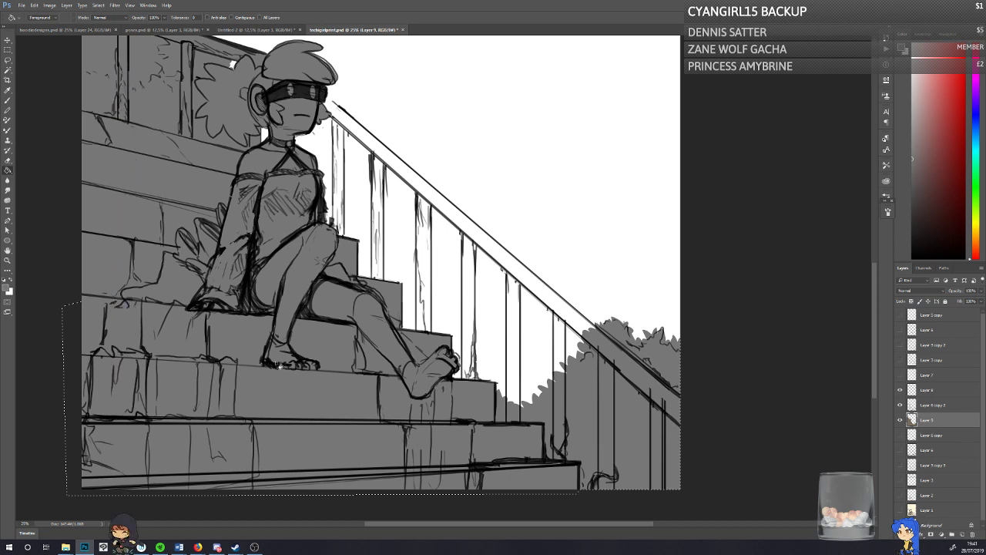
Step: Outline the unfilled front handrail with the Polygonal Lasso, from behind the character's head down to the lower bush
mouse_move(875, 349)
mouse_down()
mouse_move(883, 235)
mouse_move(873, 317)
mouse_up()
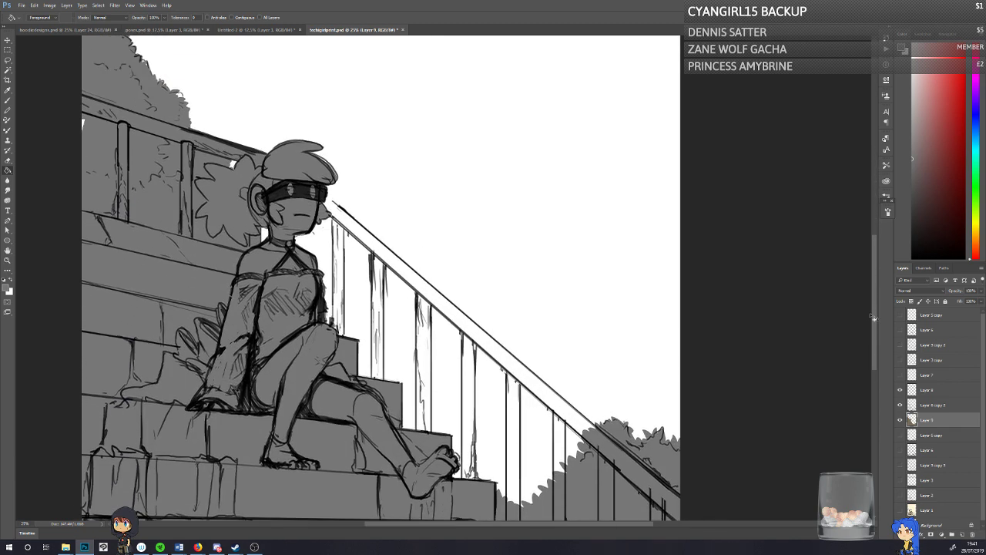
click(9, 62)
right_click(8, 62)
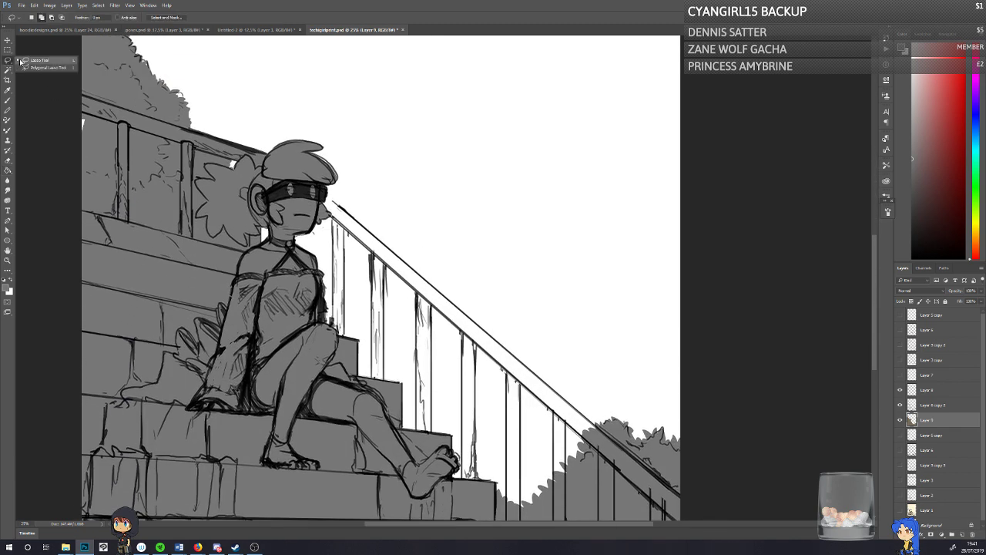
click(37, 65)
click(328, 191)
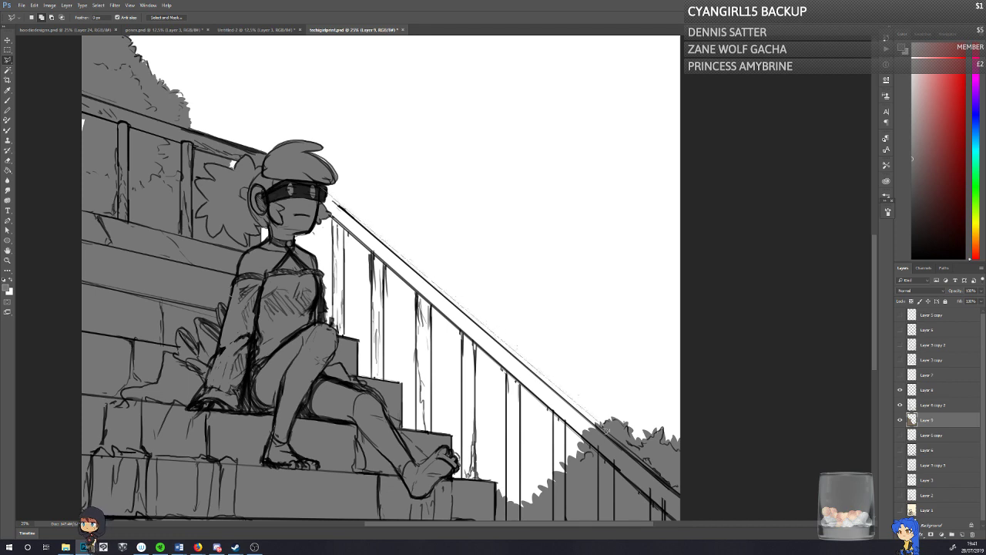
click(609, 438)
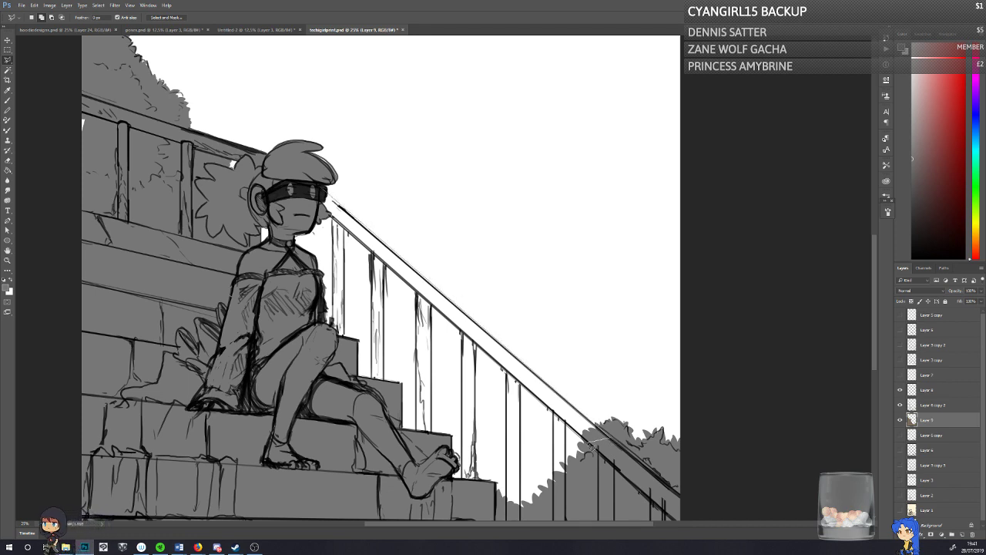
click(587, 441)
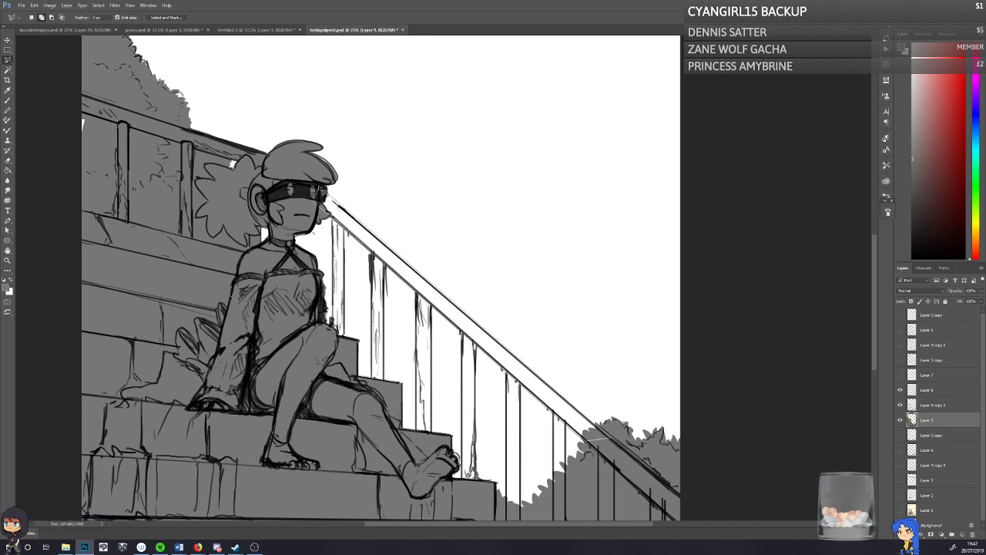
click(327, 193)
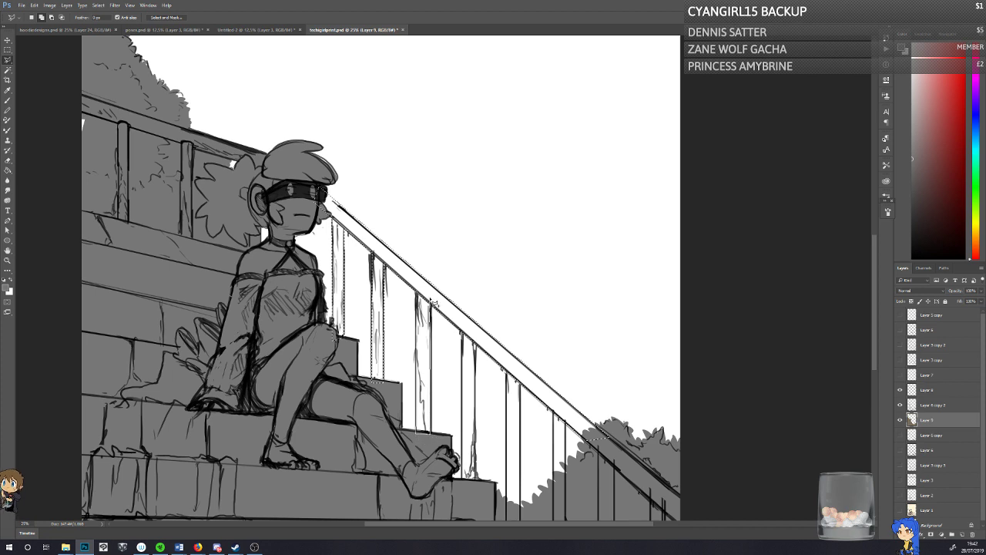
Step: Add the balusters below the front handrail to the selection with polygonal outlines, down to the one at the lowest step
click(417, 291)
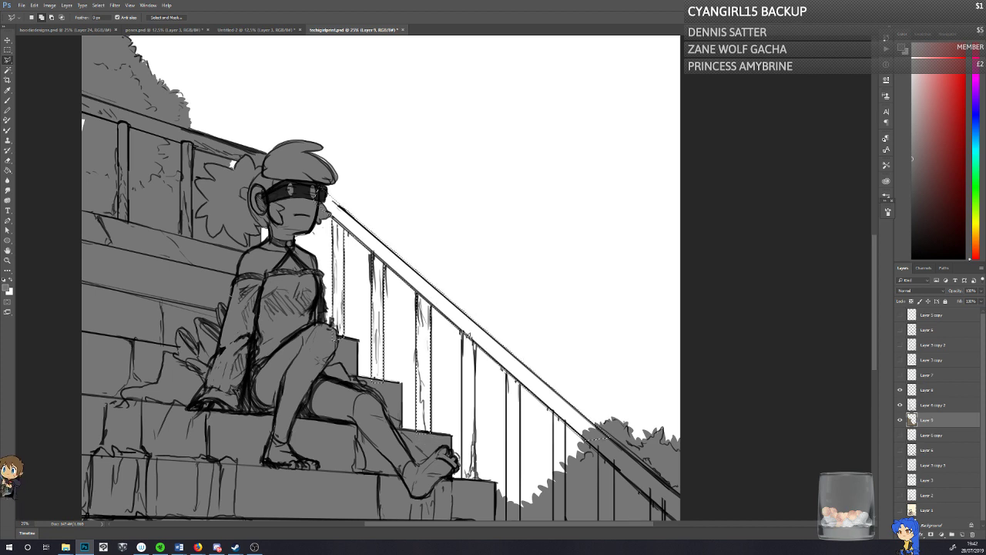
click(462, 332)
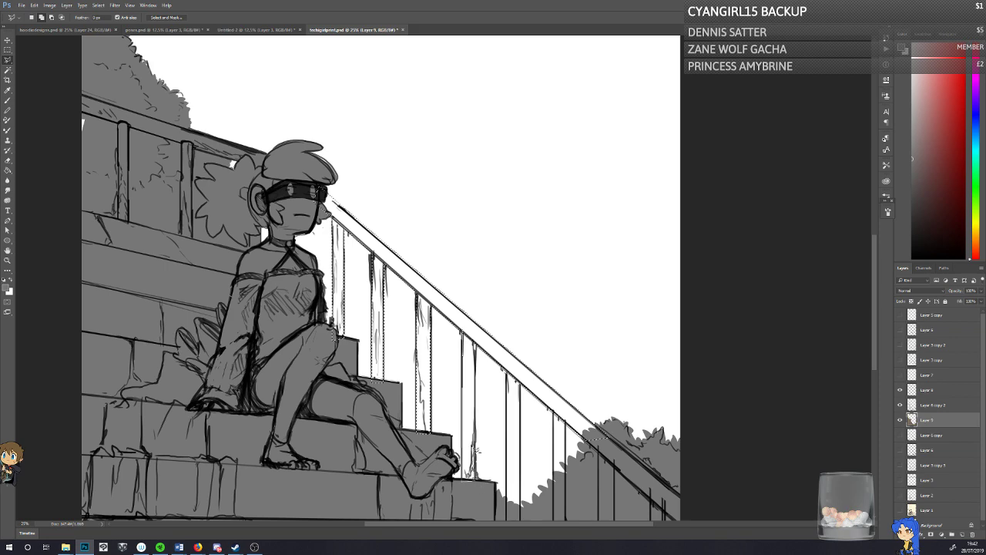
click(462, 332)
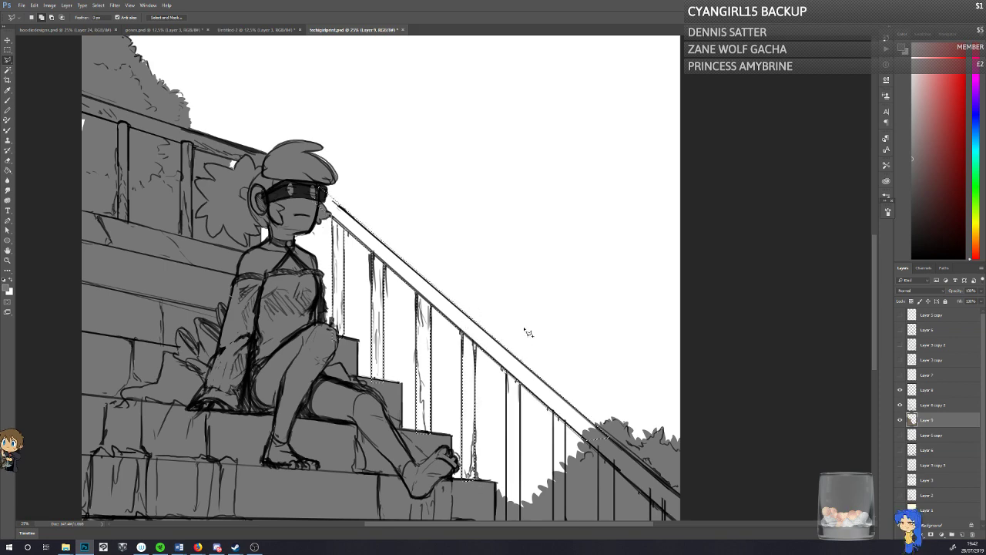
click(506, 371)
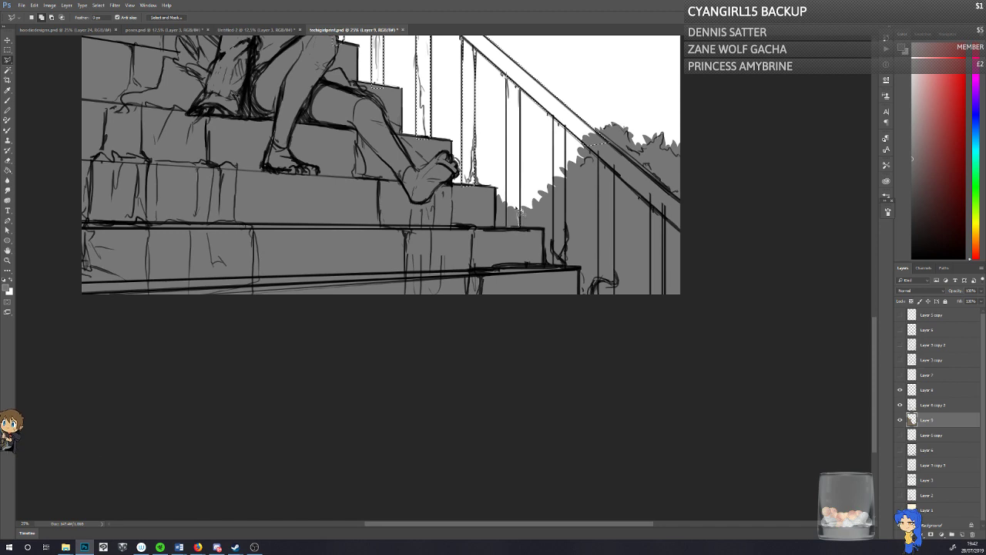
click(506, 75)
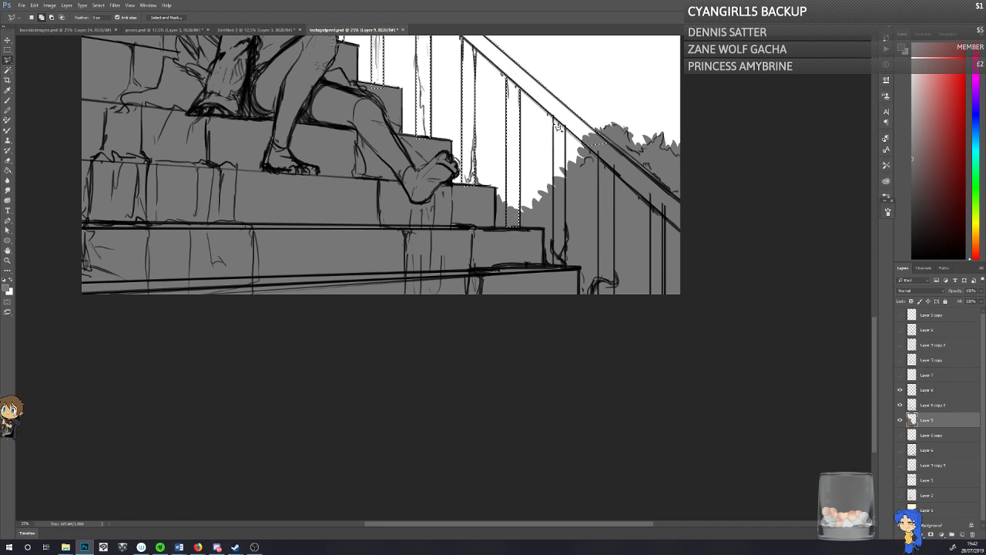
click(552, 116)
click(554, 267)
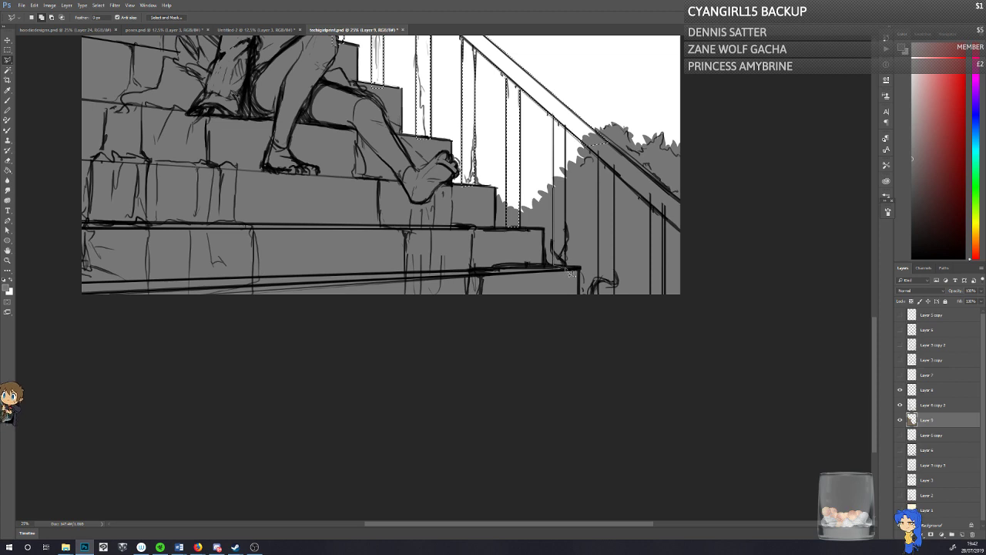
click(554, 116)
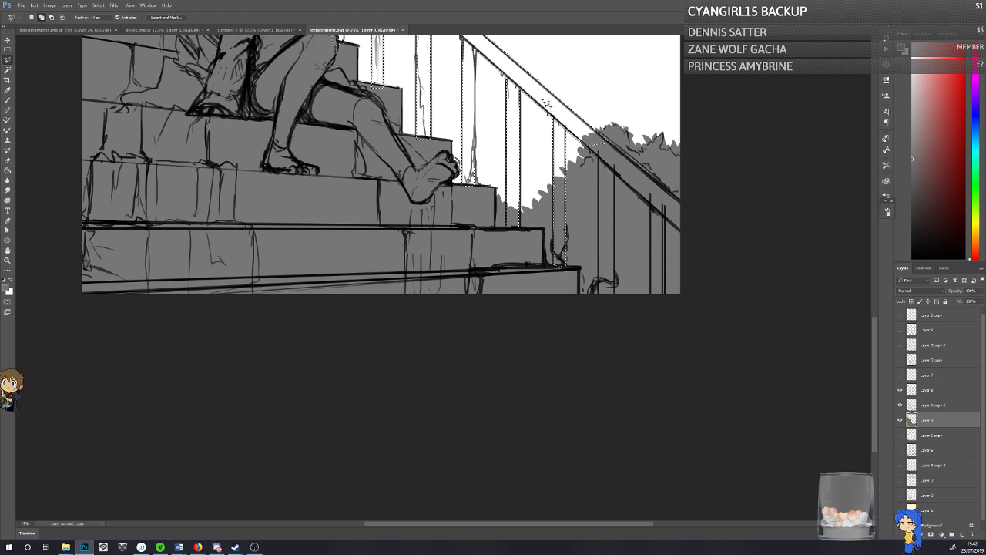
Step: Fill the selected front handrail and balusters with the same grey and clear the selection
click(8, 169)
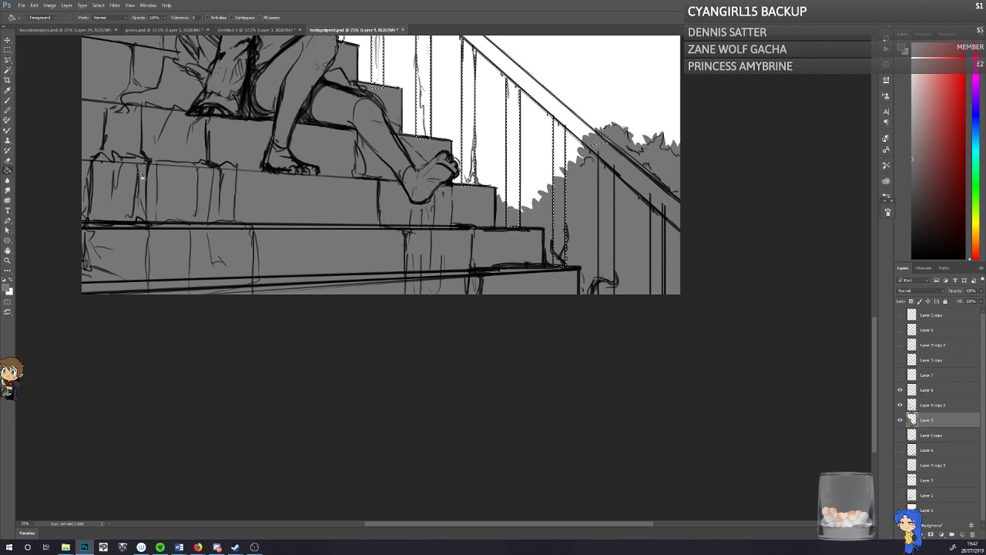
click(591, 145)
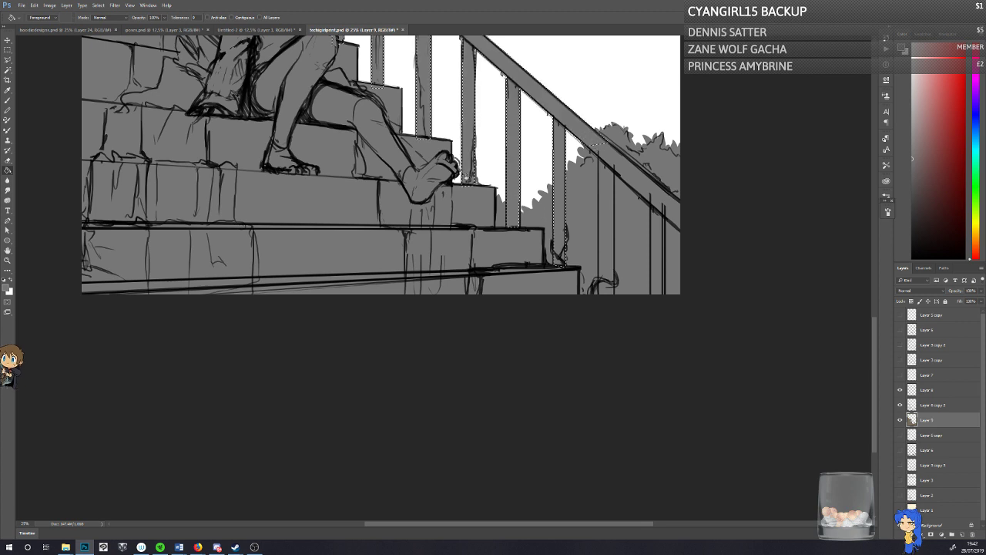
key(ctrl+d)
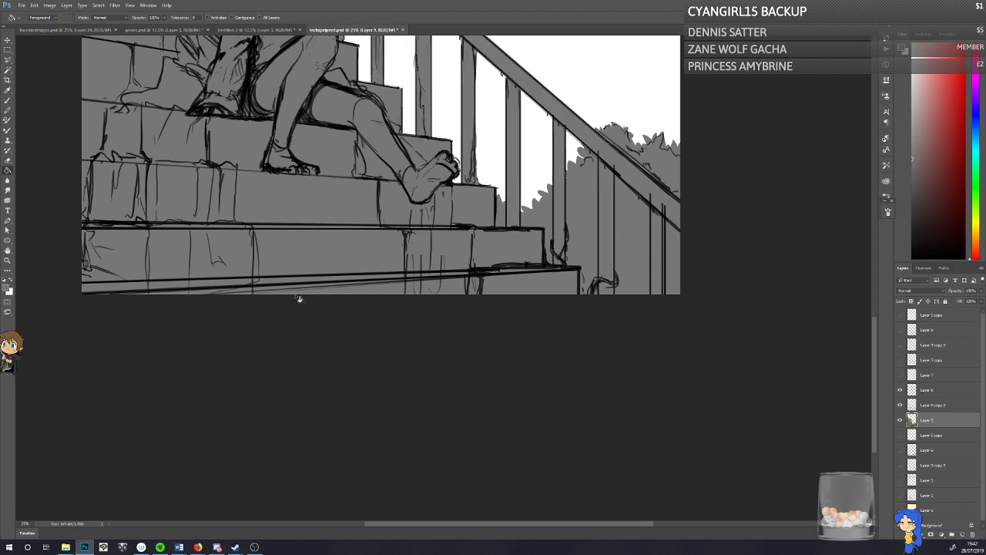
Step: Fit the whole canvas in view and toggle the scenery line art's visibility to examine the grey silhouette
click(7, 261)
click(216, 17)
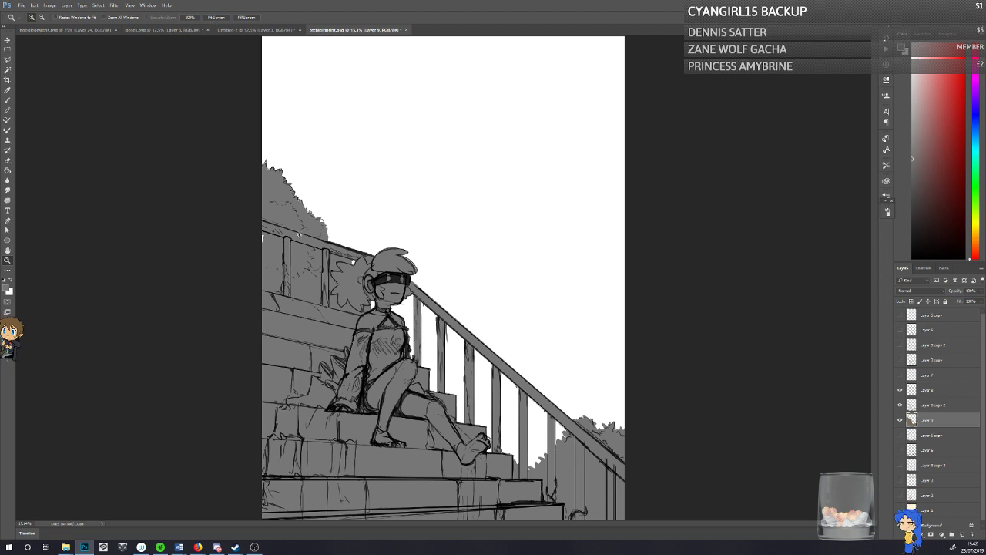
click(900, 405)
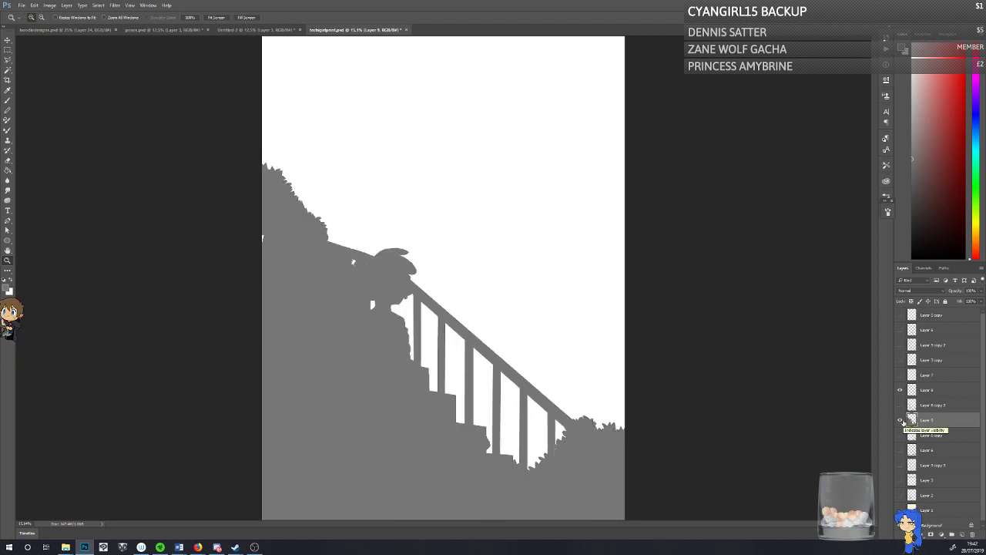
click(900, 405)
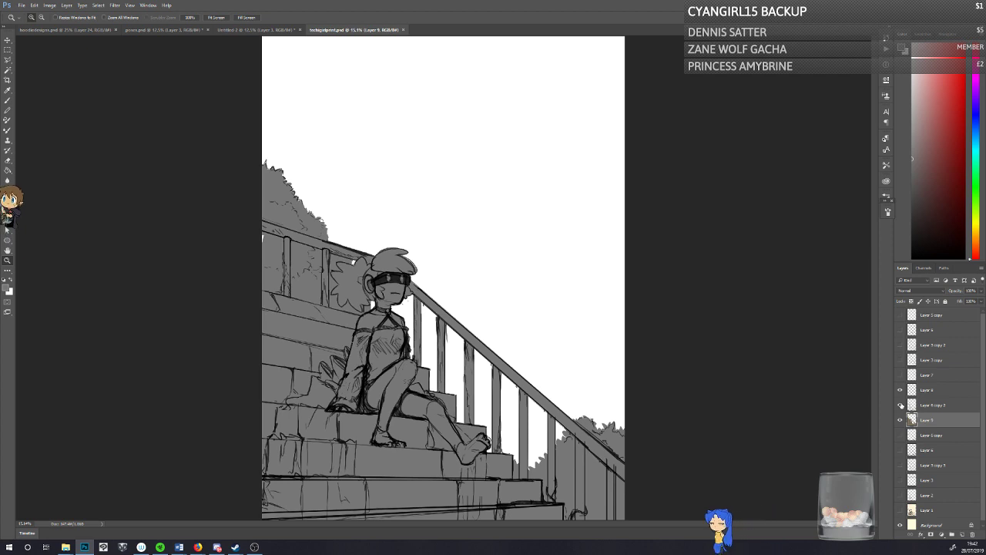
click(900, 405)
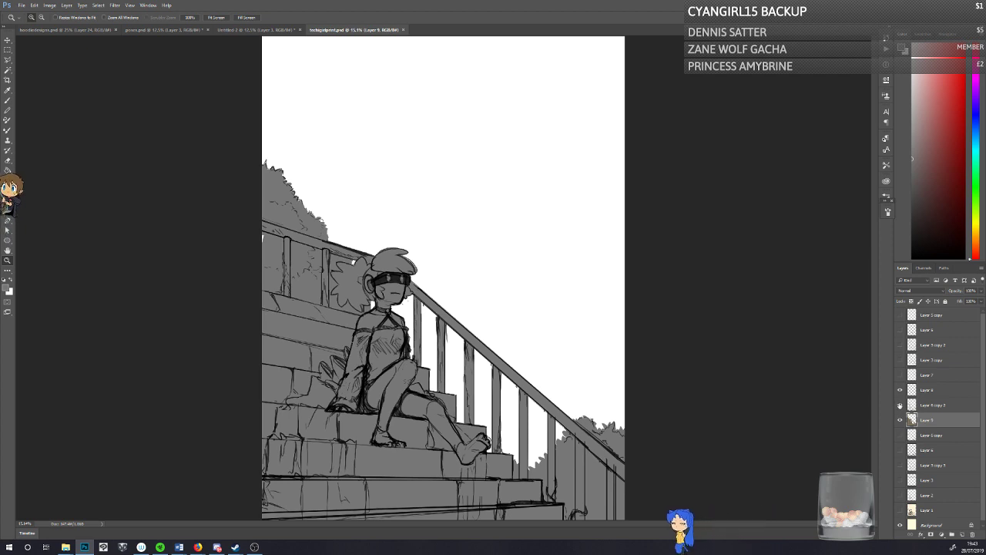
click(900, 405)
Step: Duplicate the scenery line art layer, hide the original, and clip the copy to the grey fill layer beneath it
click(927, 406)
key(ctrl+j)
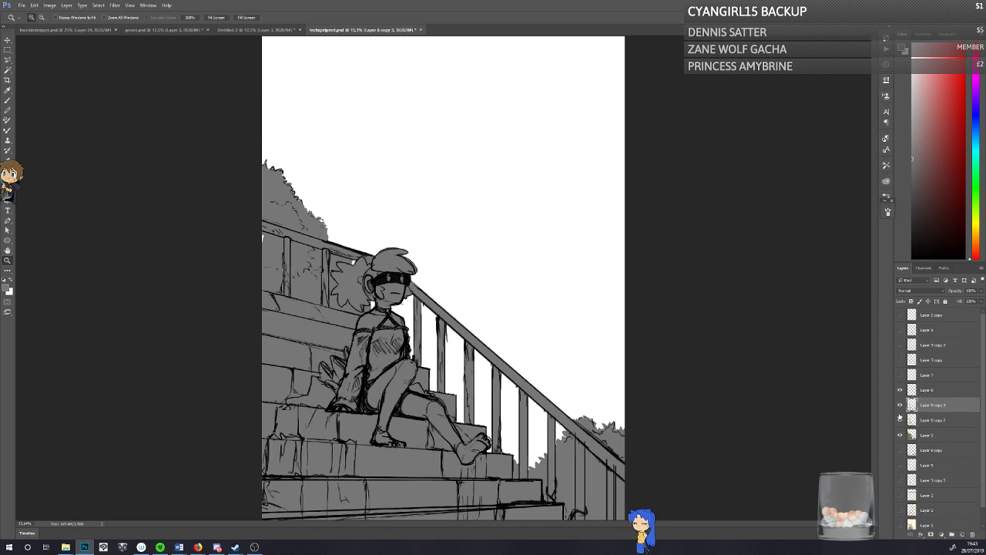
click(900, 419)
drag(925, 408, 925, 425)
right_click(926, 421)
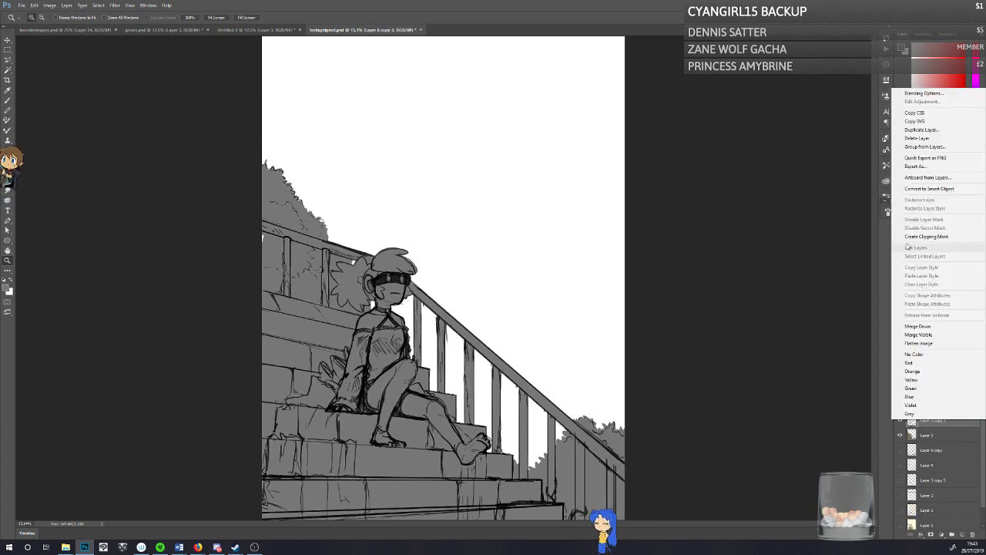
click(911, 237)
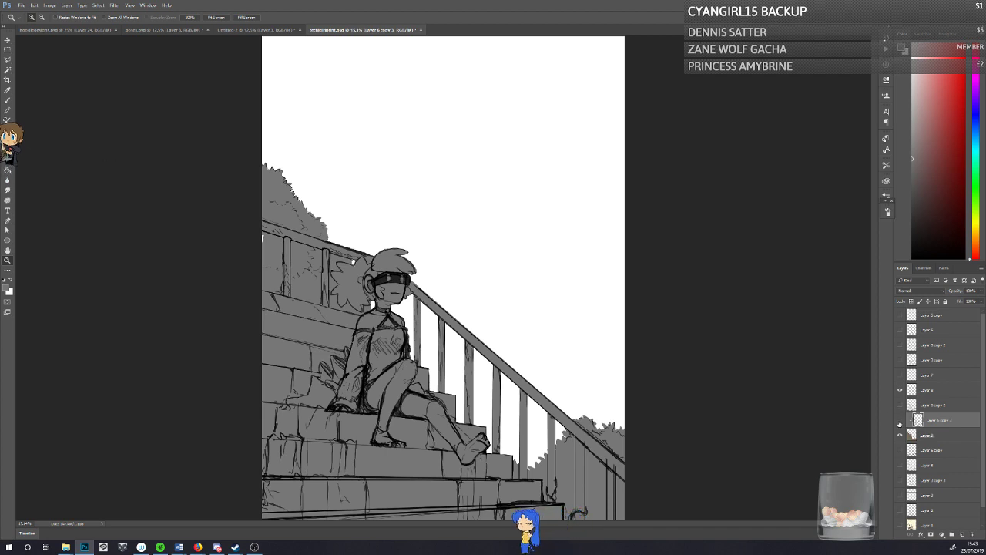
Step: Toggle the clipped copy and the original line art layer on and off to compare the two versions
click(900, 420)
click(899, 421)
click(899, 408)
click(899, 409)
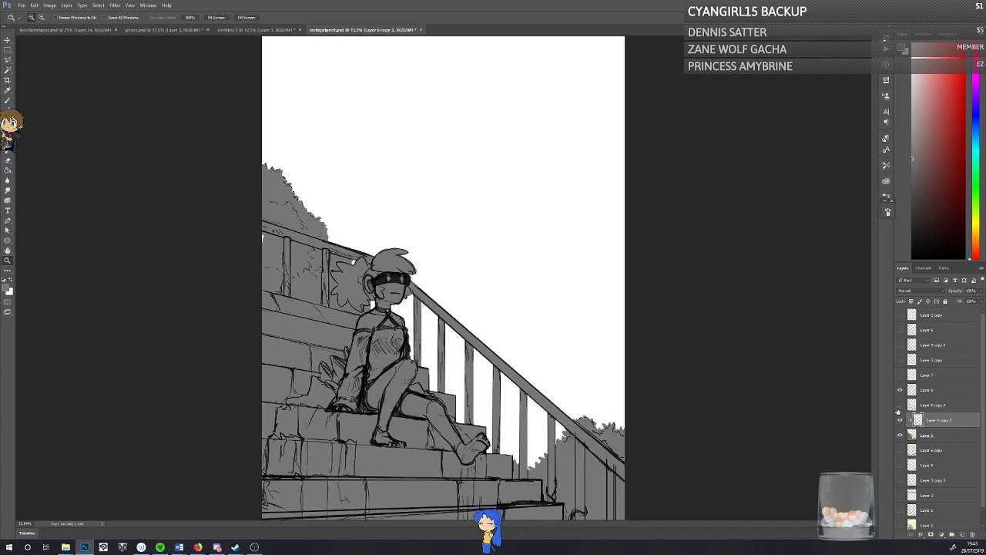
click(898, 409)
click(899, 405)
click(899, 405)
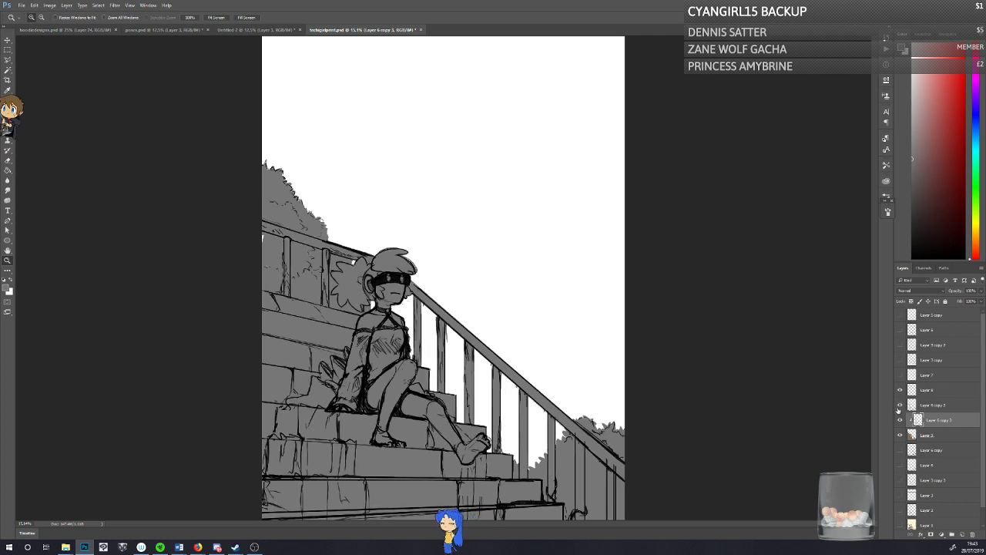
click(899, 405)
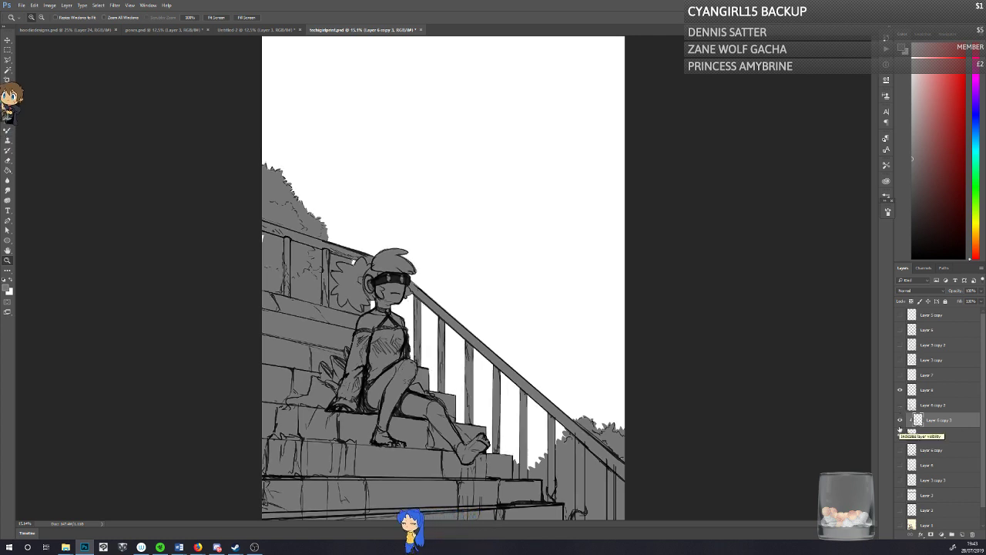
Step: Save the document and make the grey fill layer active with the Brush tool ready
key(ctrl+s)
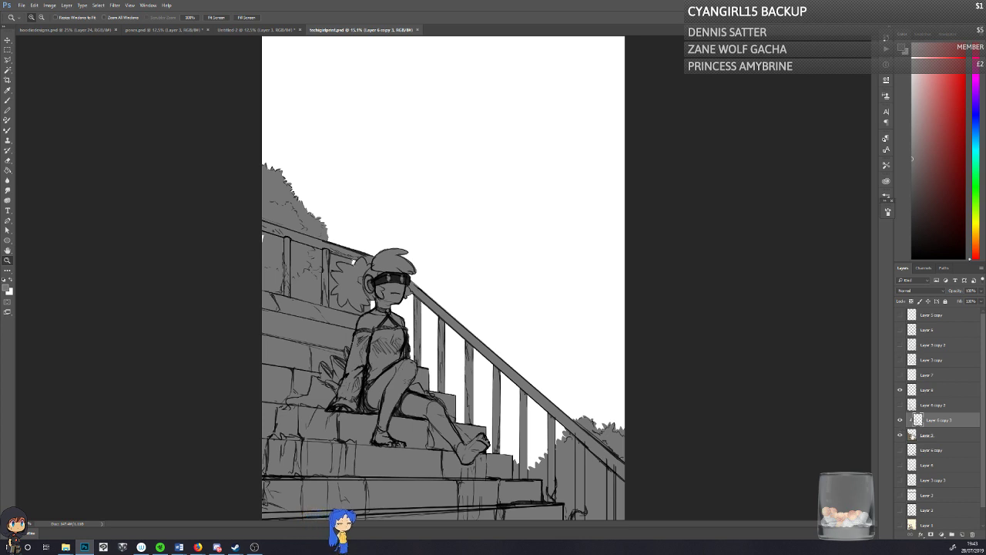
click(914, 436)
click(9, 101)
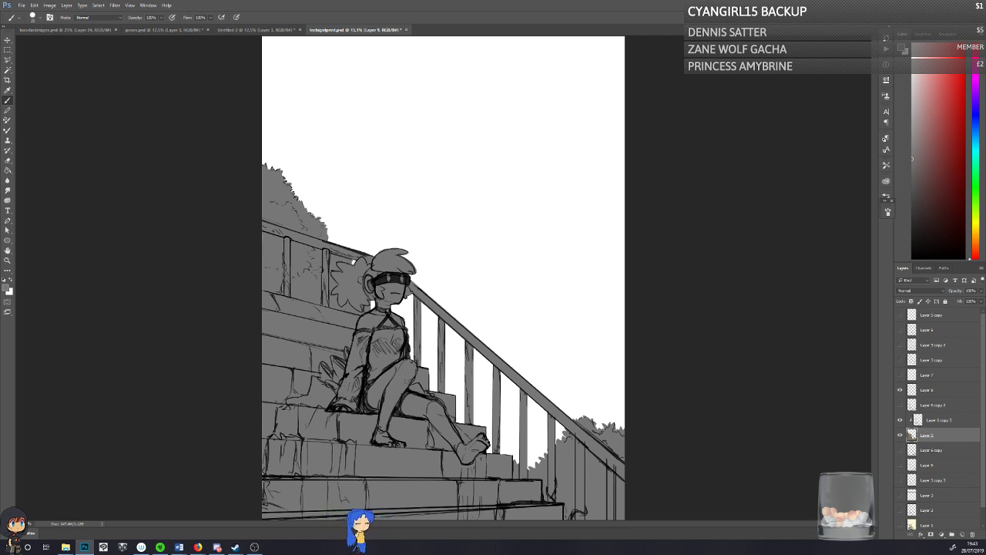
key(ctrl+s)
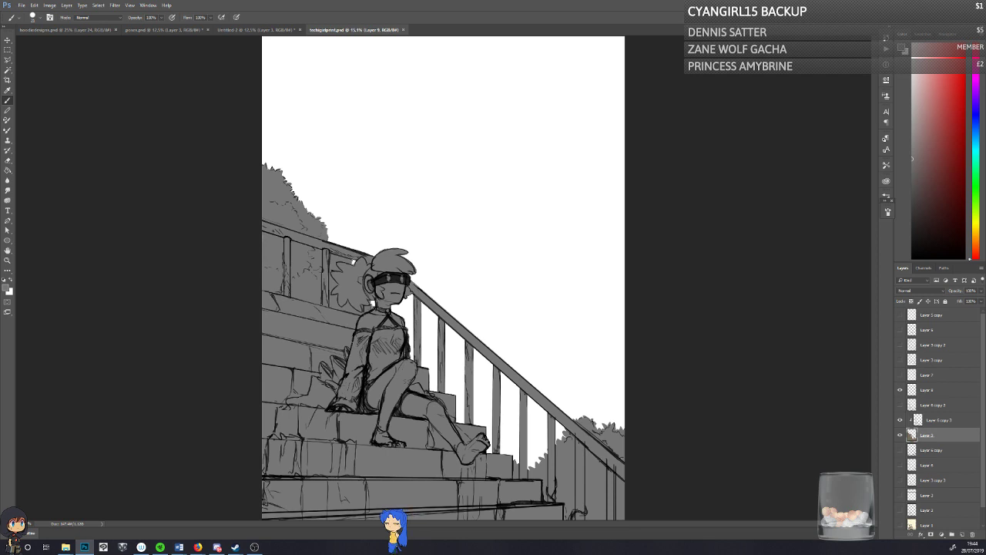
key(ctrl+s)
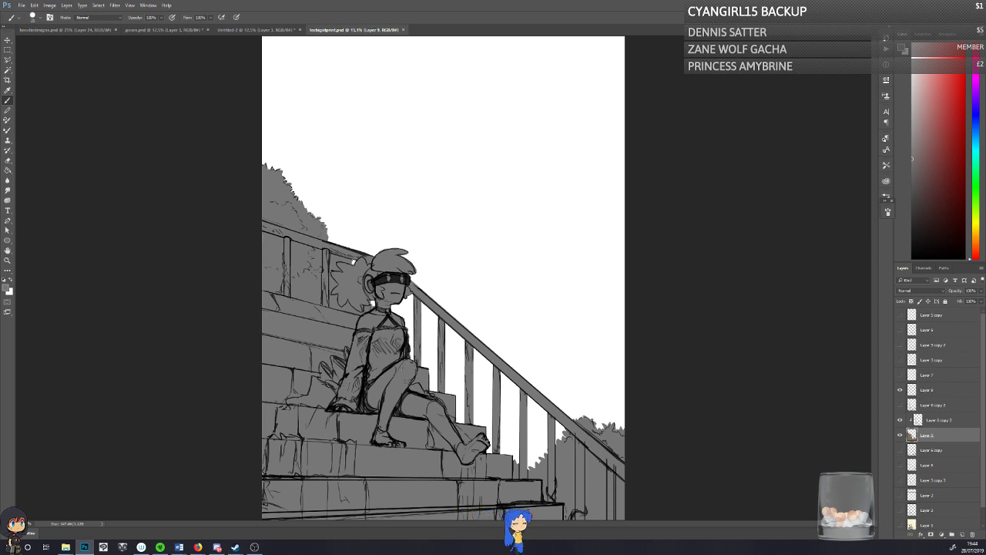
Step: Activate the clipped line art copy and toggle its visibility to check which lines it contains
click(900, 421)
click(900, 421)
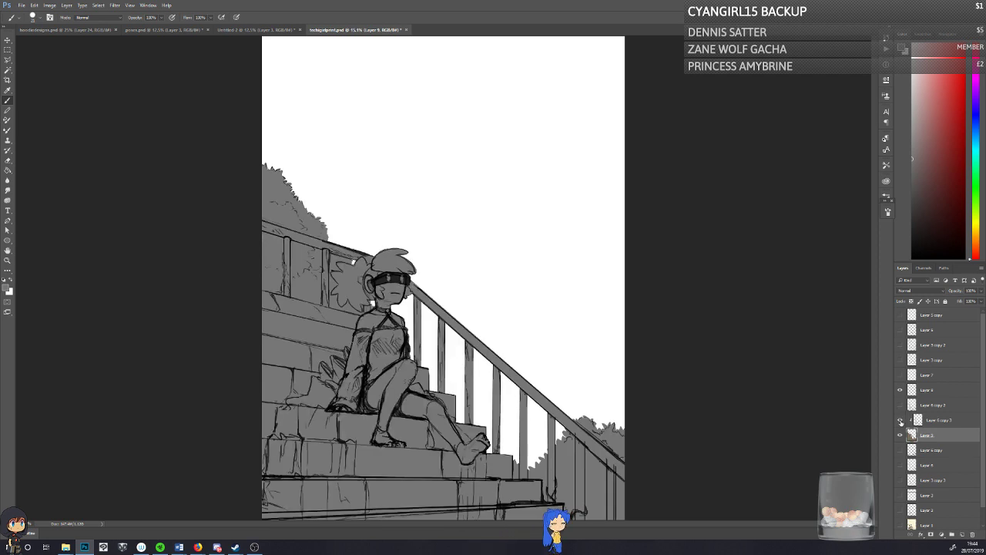
click(921, 419)
click(900, 422)
click(900, 422)
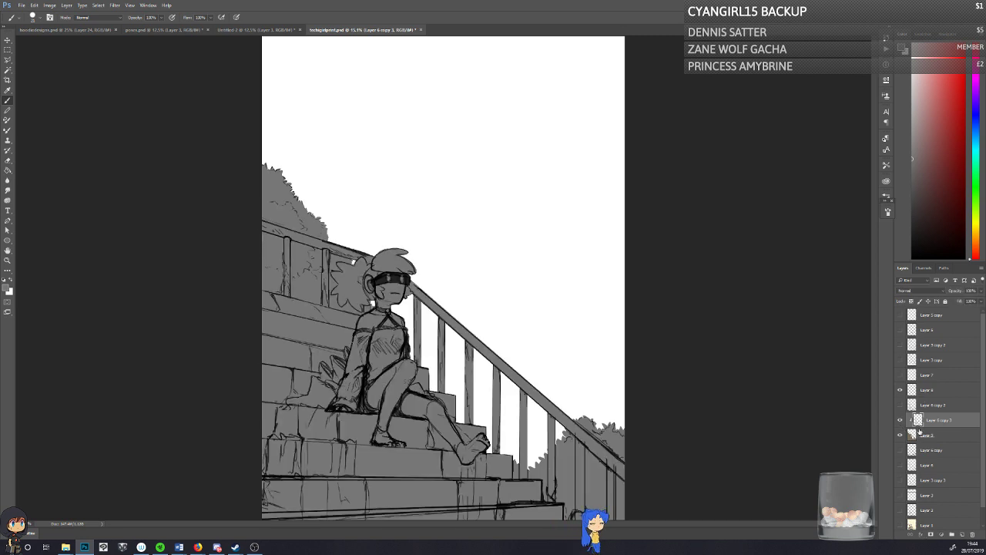
Step: Add a new clipped layer directly above the grey fill layer, beneath the clipped line art, and save the document
click(920, 434)
key(ctrl+s)
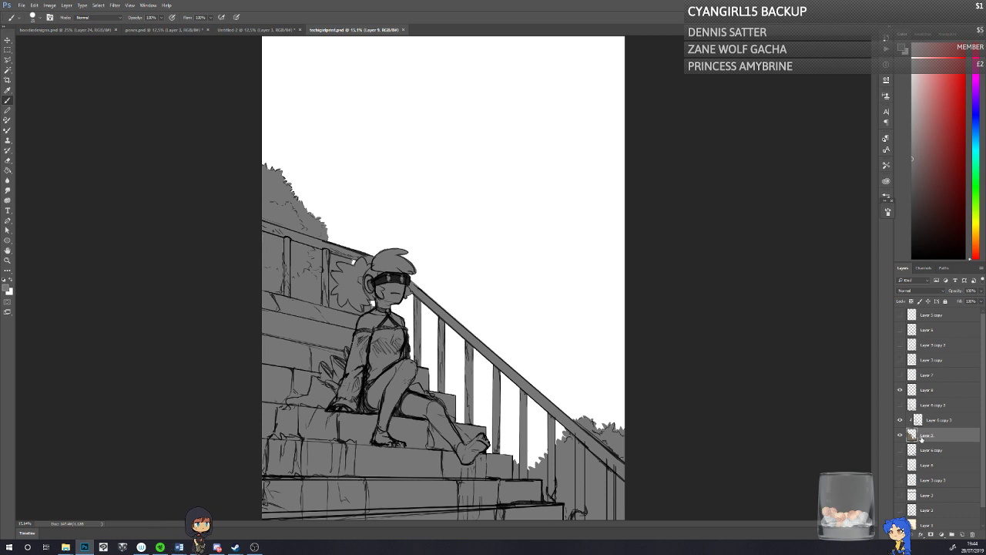
click(962, 534)
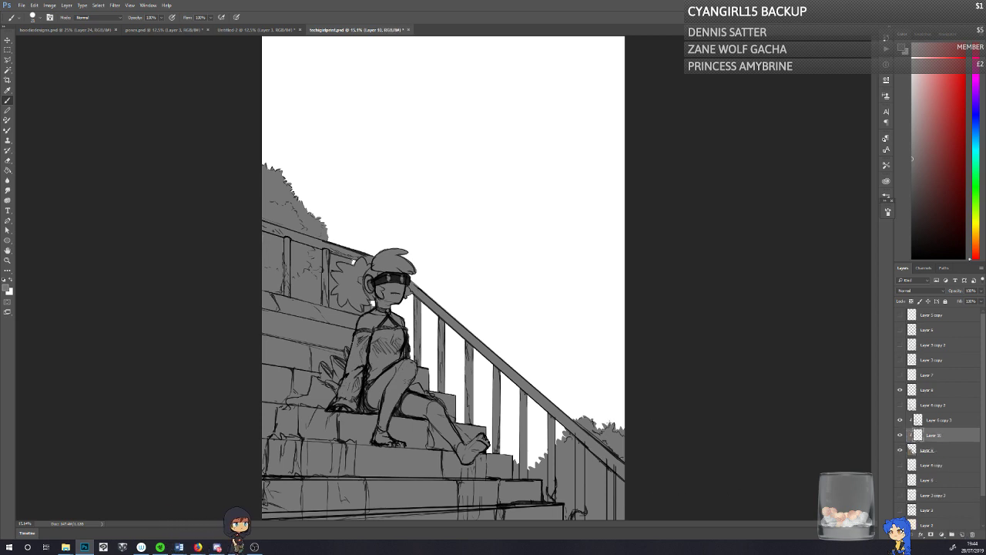
key(ctrl+s)
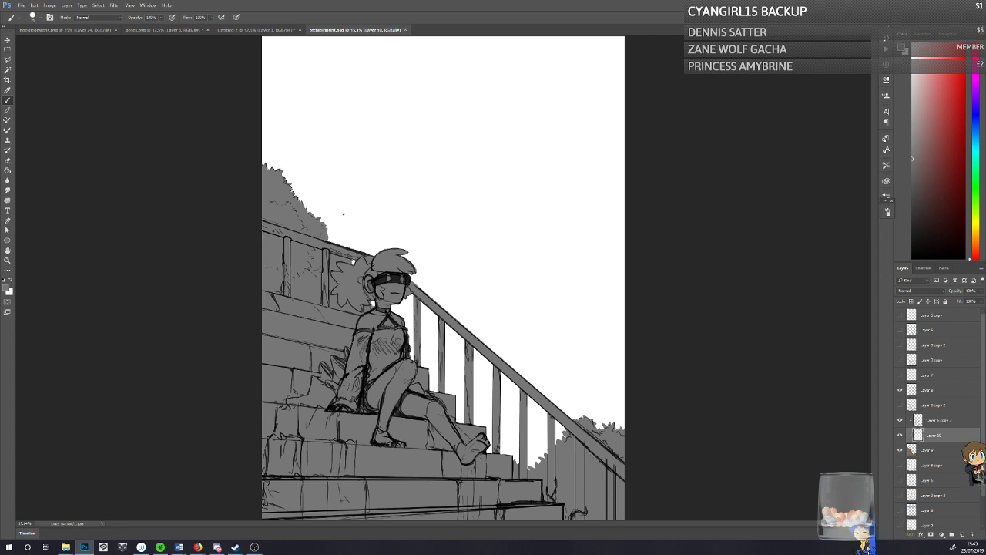
Step: Try pale yellow as the painting colour with a test stroke on the character's chest, and undo the stroke
right_click(344, 214)
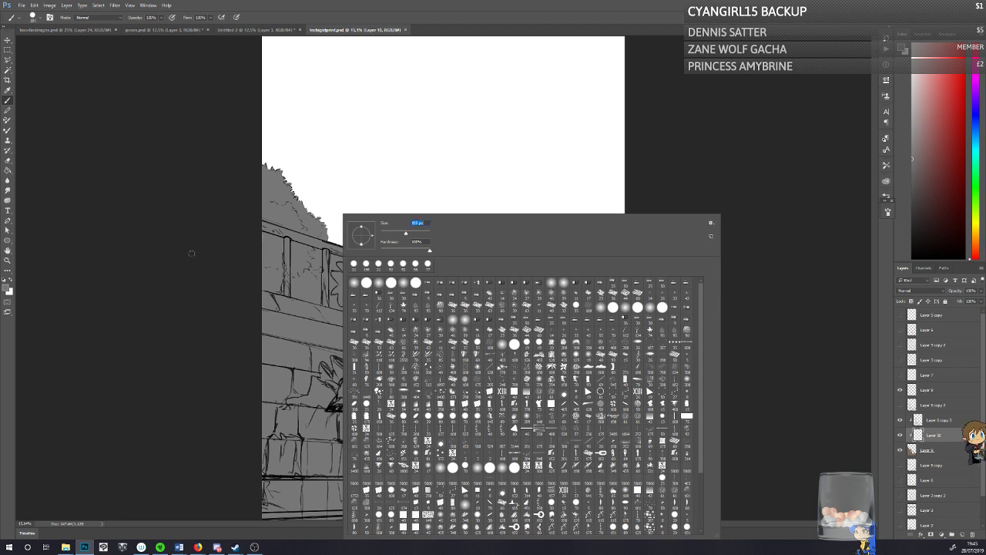
click(8, 289)
click(501, 242)
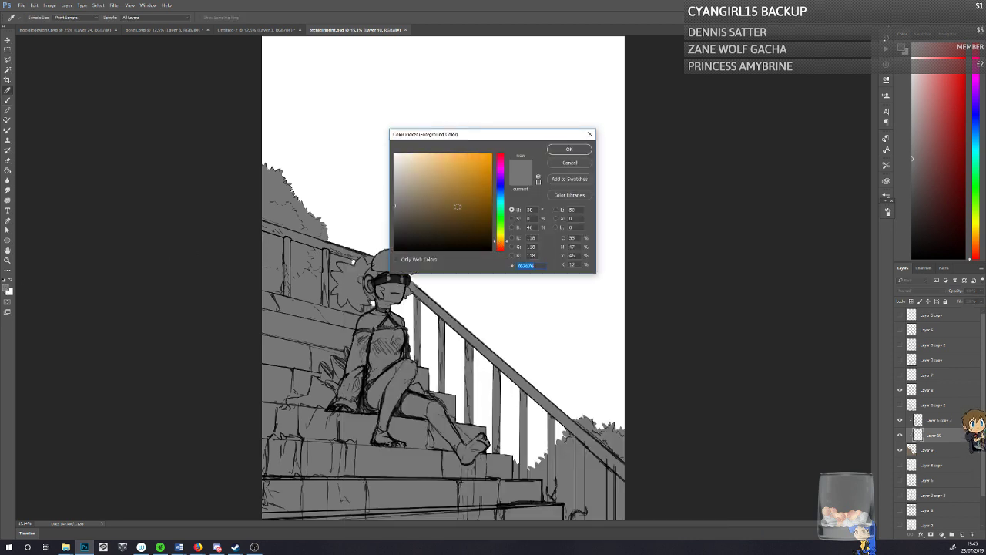
drag(458, 205, 423, 152)
drag(500, 246, 499, 236)
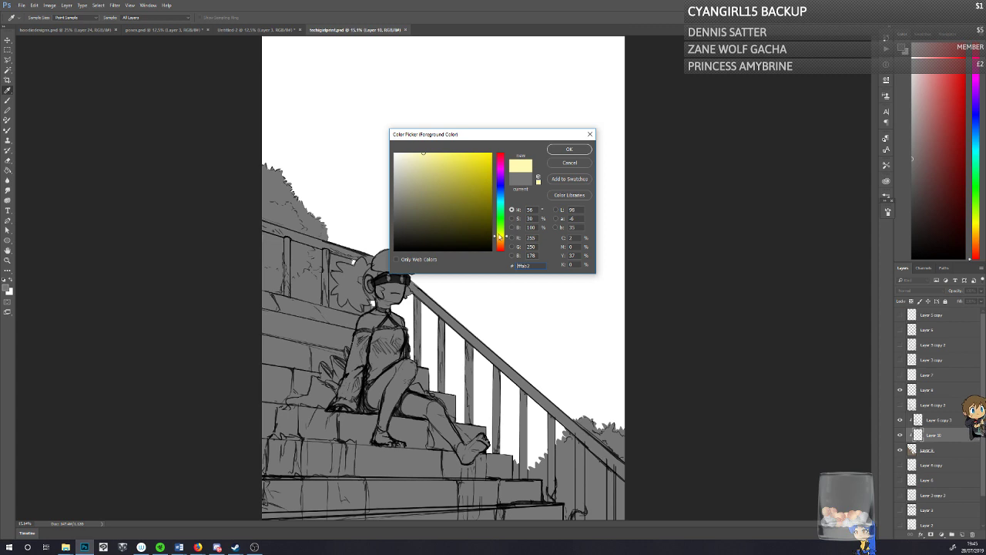
click(556, 147)
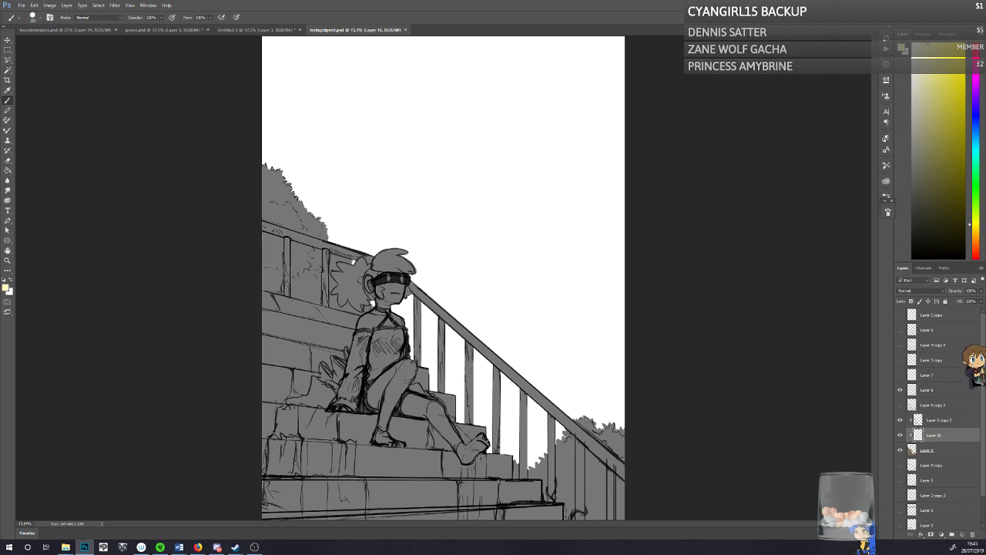
mouse_move(391, 317)
mouse_down()
mouse_move(379, 330)
mouse_move(396, 339)
mouse_up()
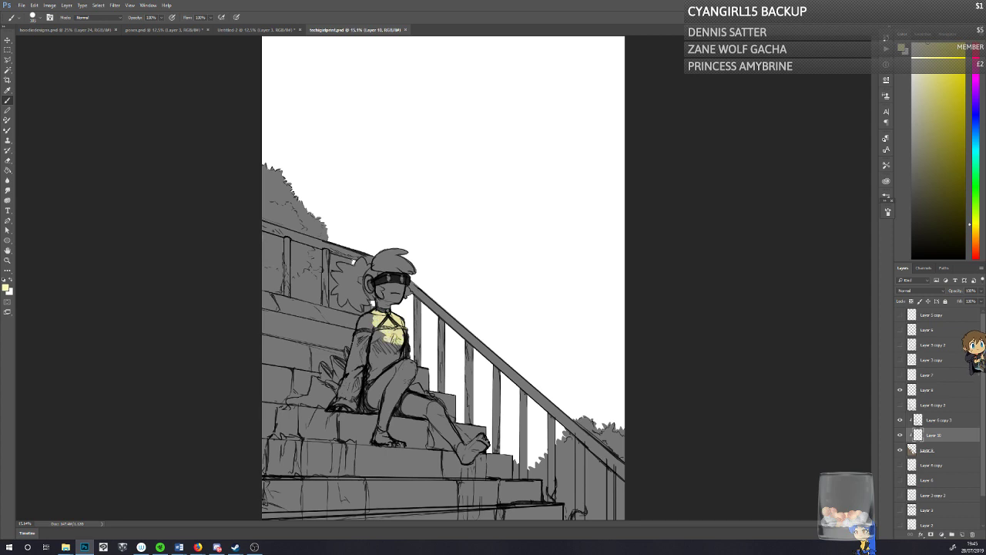
key(ctrl+z)
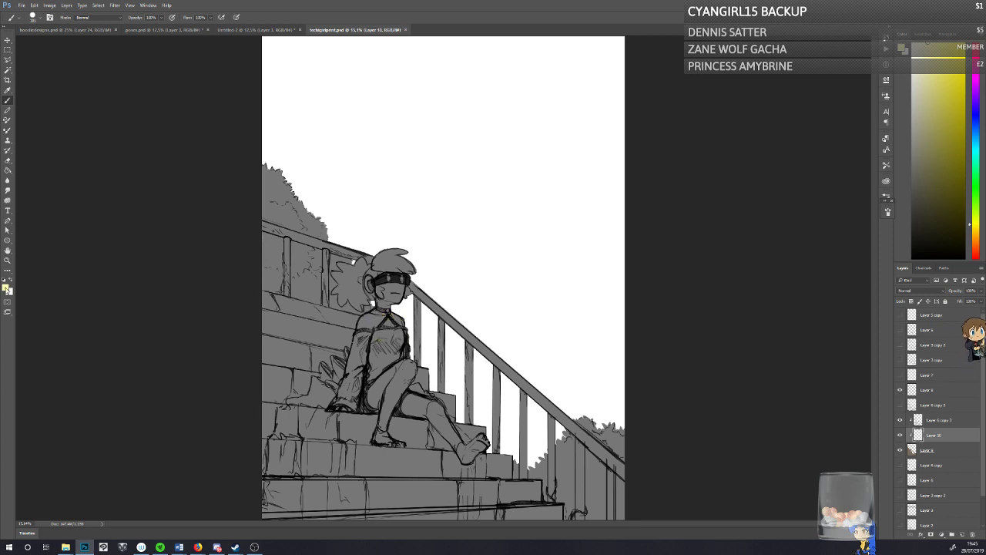
Step: Set the foreground colour to light grey #d7d7d7 and paint the lit areas on the character's shoulders and face
click(6, 288)
click(338, 309)
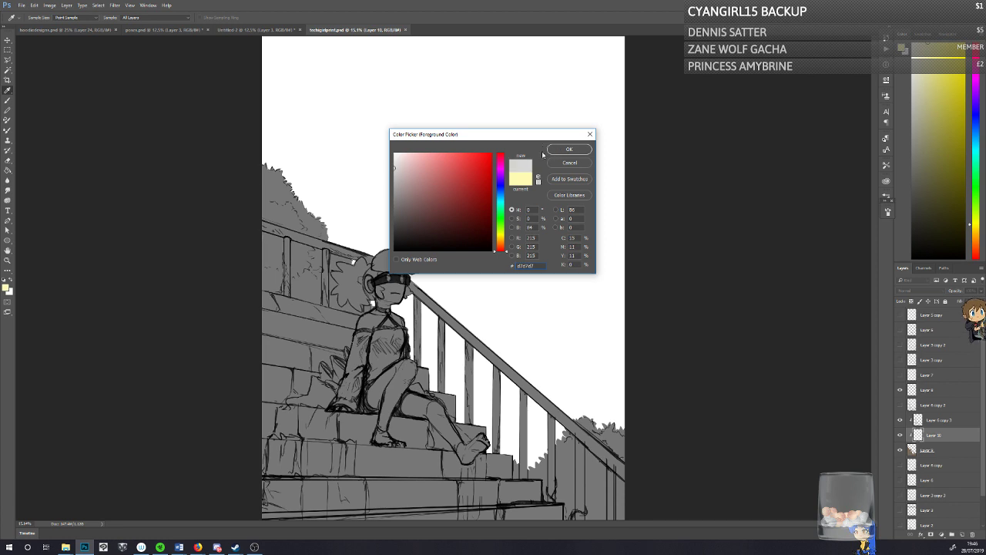
click(554, 148)
drag(401, 332, 376, 332)
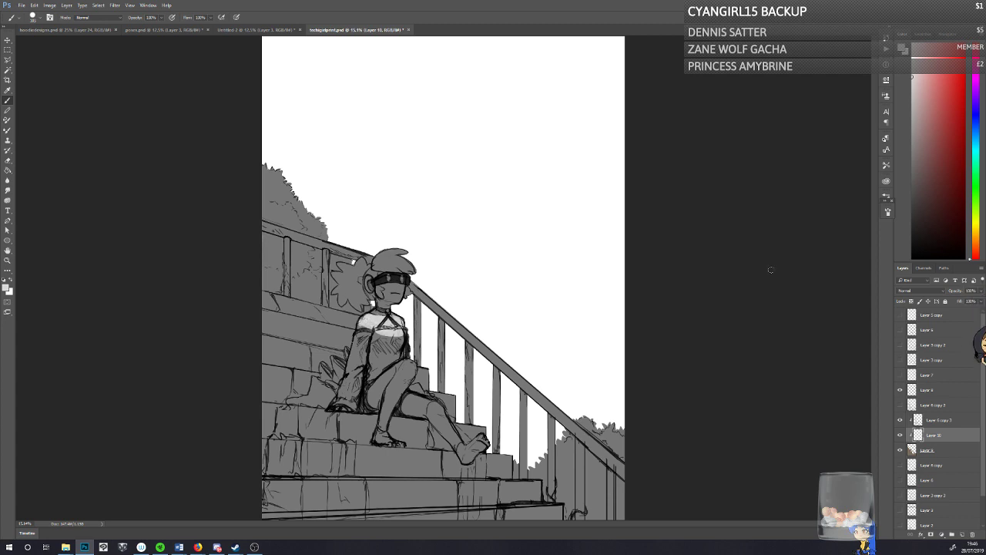
click(888, 213)
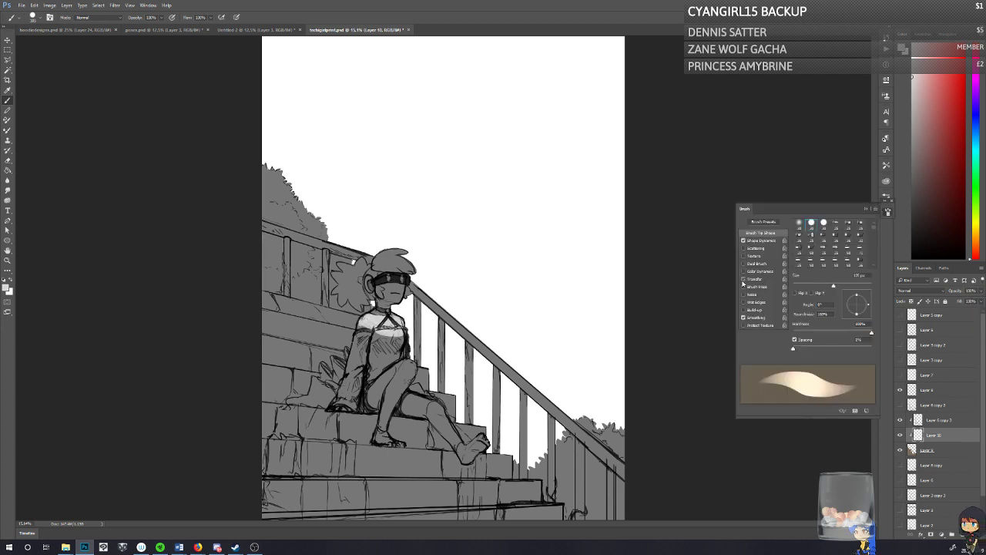
click(888, 214)
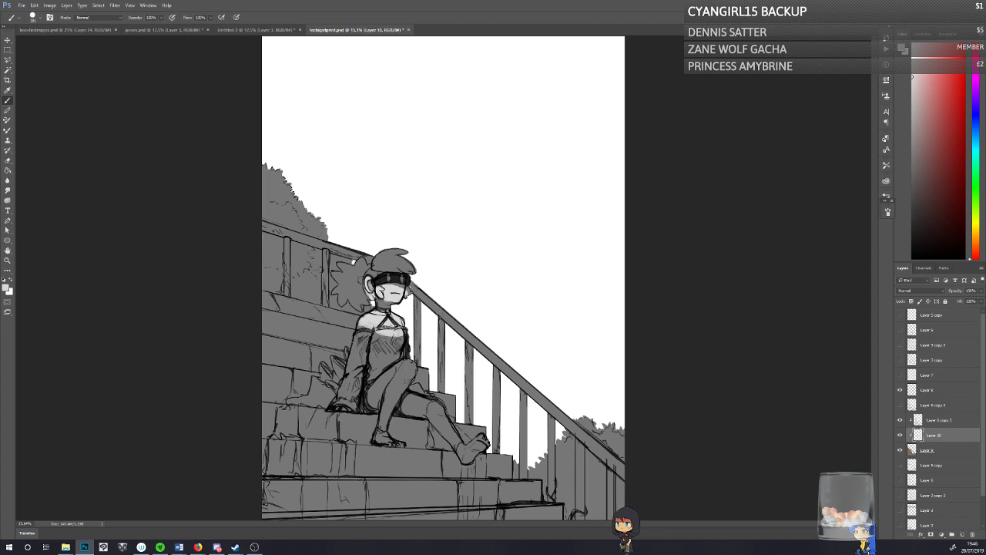
Step: Paint light grey highlights along the handrail and down three balusters beside the character
drag(437, 309, 475, 342)
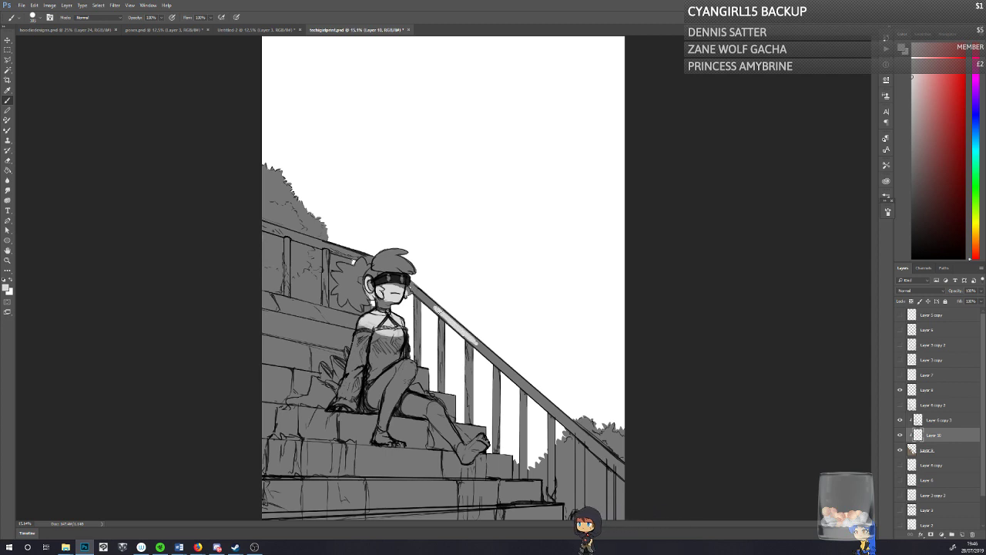
drag(438, 310, 442, 385)
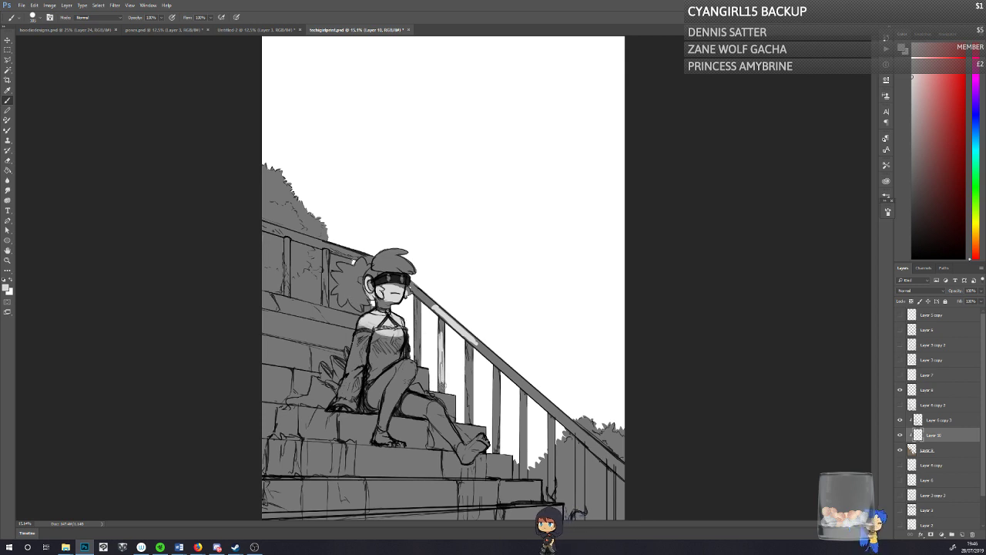
drag(470, 348, 469, 418)
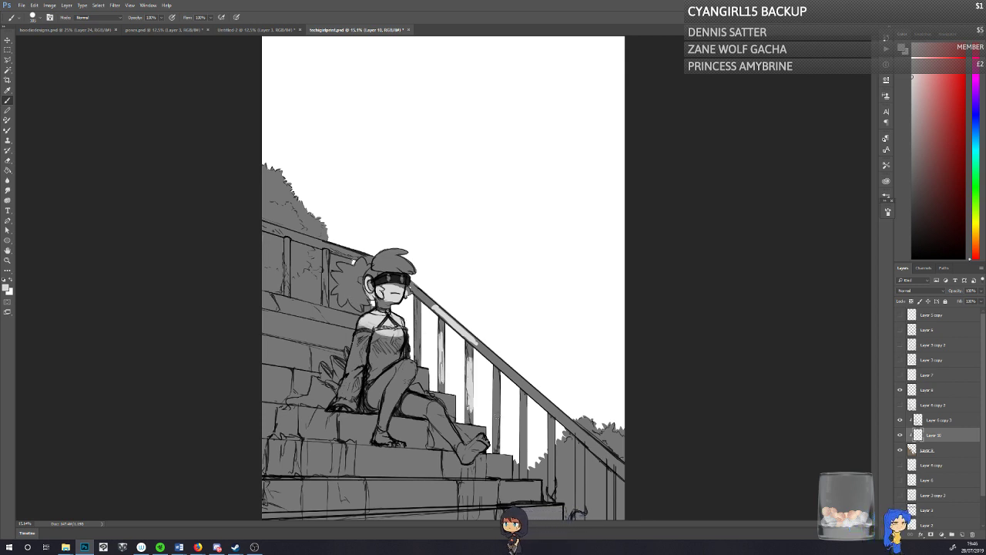
drag(497, 386, 496, 444)
mouse_move(495, 388)
mouse_down()
mouse_move(496, 379)
mouse_move(493, 416)
mouse_up()
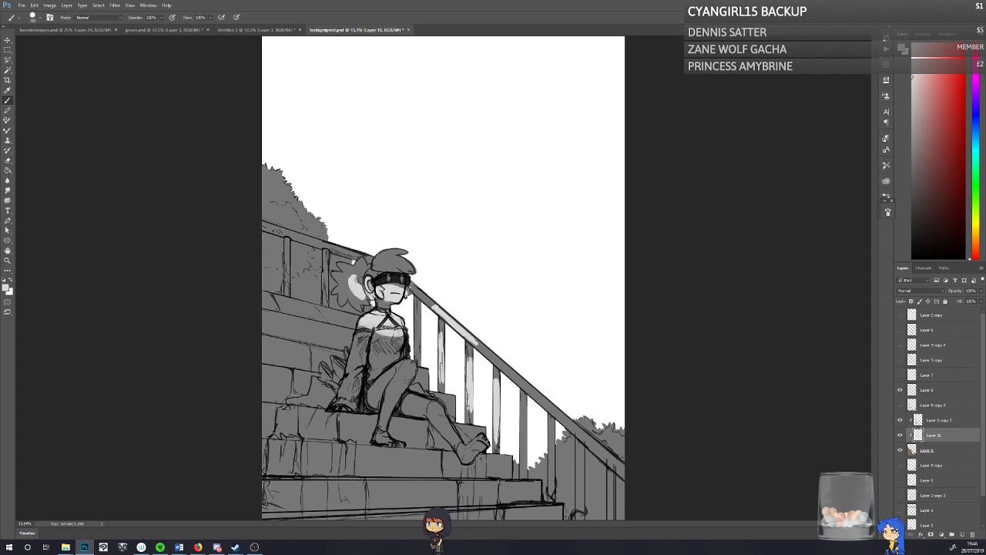
Step: Paint light grey over the character's hair and visor, and refine the light around the chin and neck
mouse_move(354, 262)
mouse_down()
mouse_move(339, 287)
mouse_move(356, 266)
mouse_move(350, 305)
mouse_move(327, 287)
mouse_move(357, 264)
mouse_move(397, 264)
mouse_move(375, 250)
mouse_up()
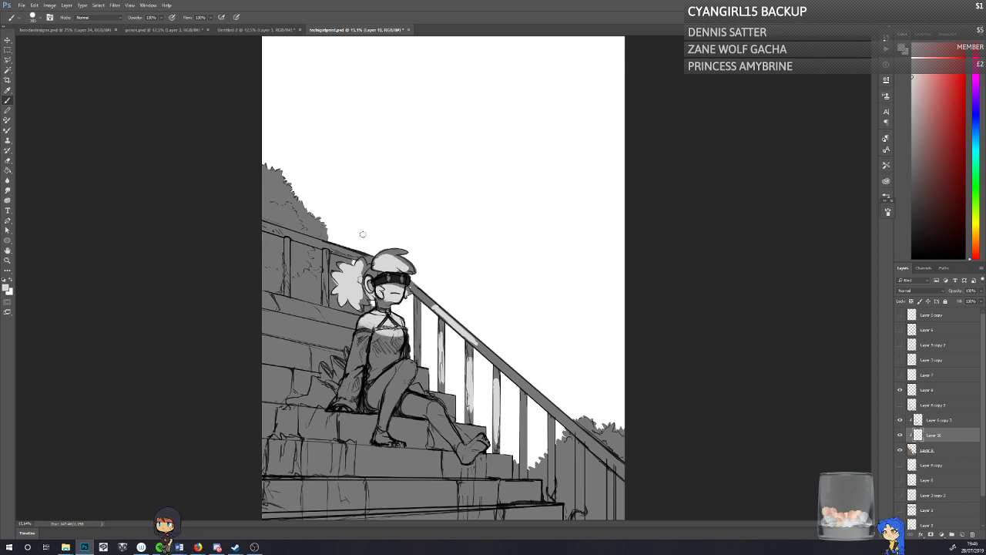
drag(381, 285, 382, 273)
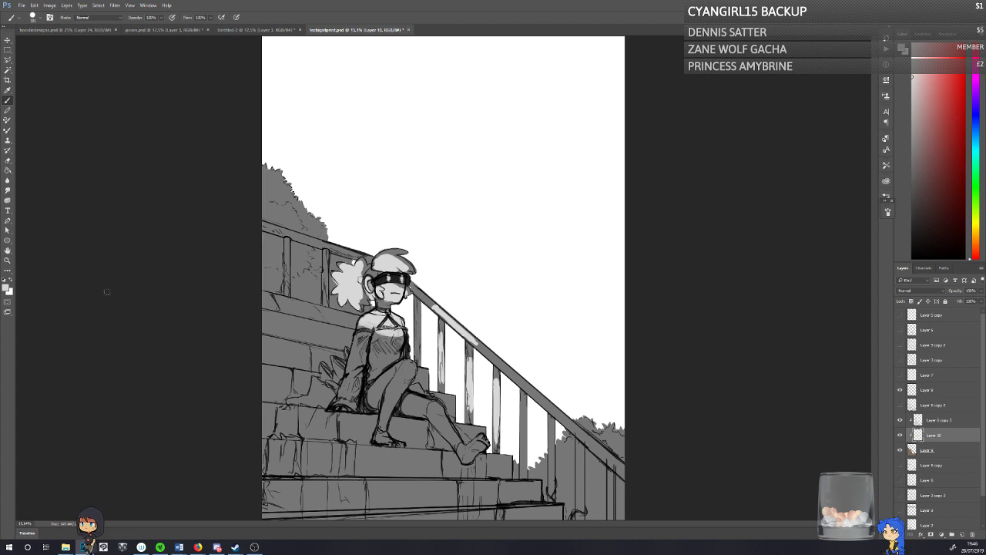
key(e)
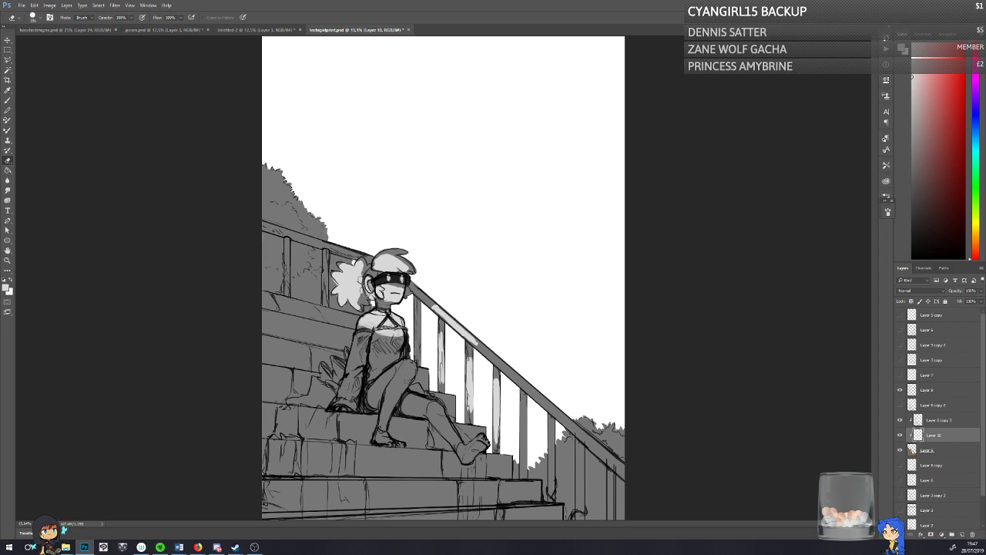
click(8, 100)
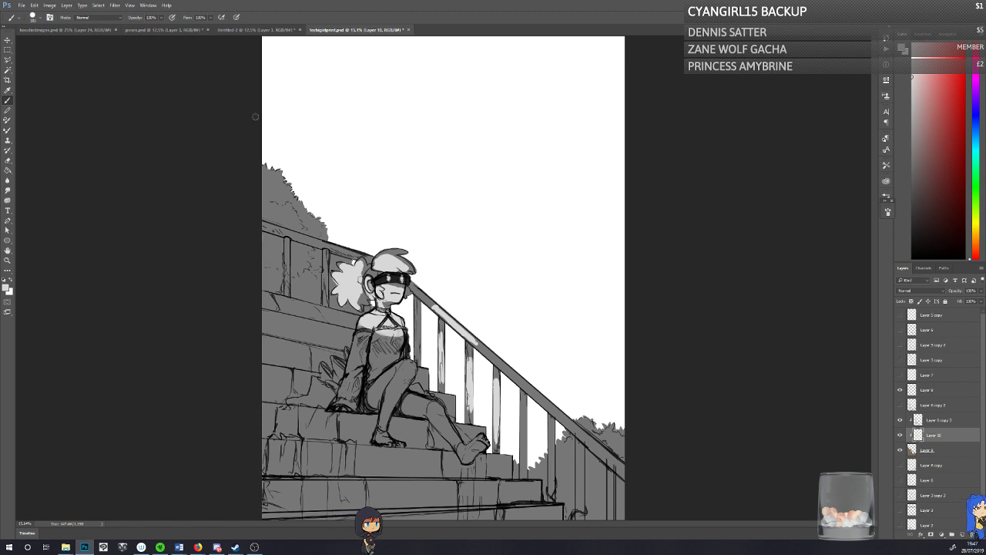
Step: Try a broad light grey band across the foliage behind the upper railing, and undo it
drag(252, 188, 336, 262)
mouse_move(271, 206)
mouse_down()
mouse_move(288, 216)
mouse_move(268, 191)
mouse_move(349, 253)
mouse_move(214, 127)
mouse_up()
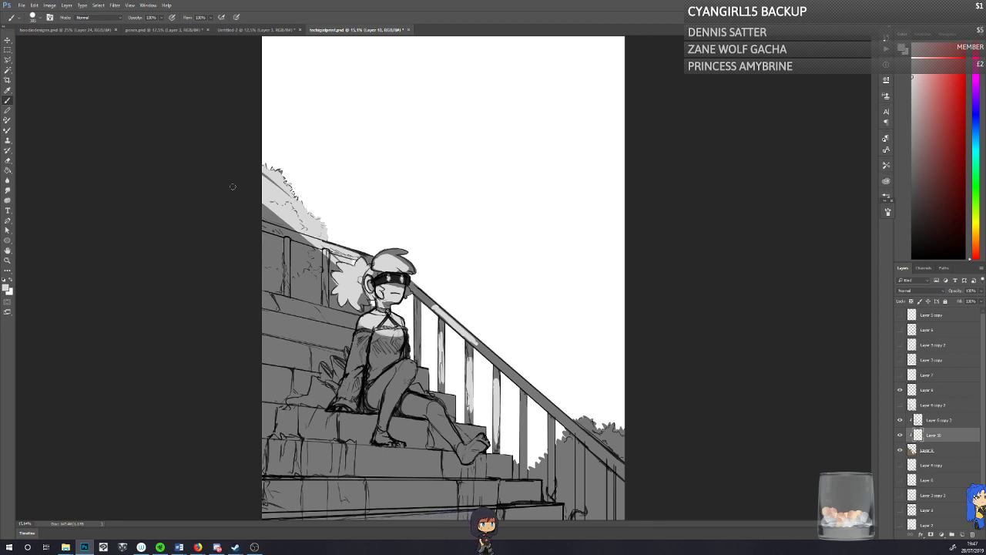
key(ctrl+z)
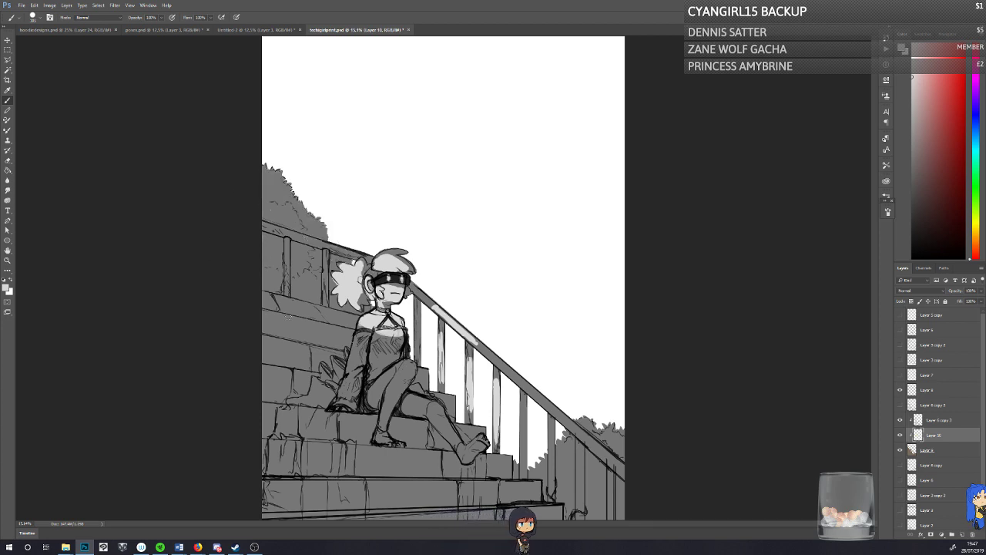
Step: Save the document and paint light grey on the character's sleeve, legs and chest
key(ctrl+s)
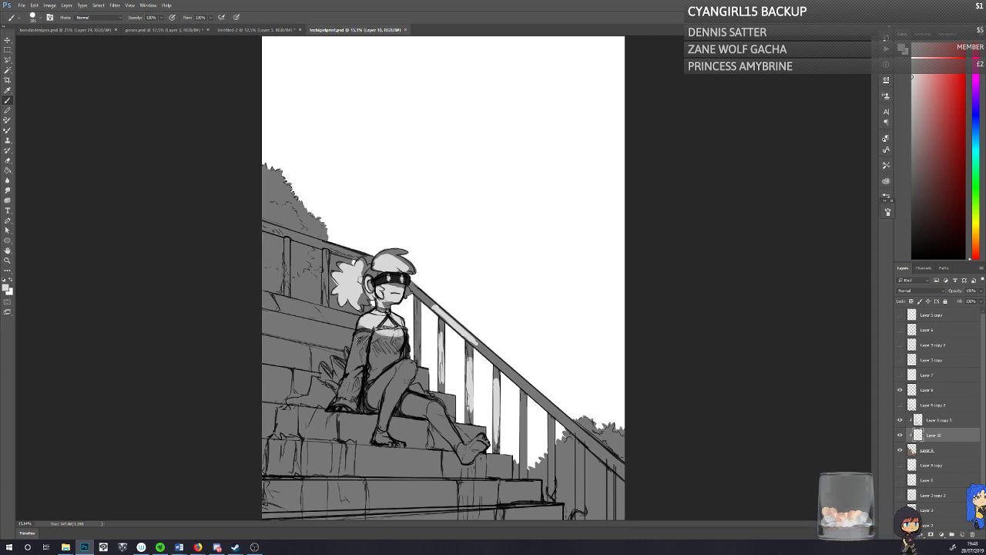
mouse_move(362, 329)
mouse_down()
mouse_move(348, 401)
mouse_move(342, 386)
mouse_up()
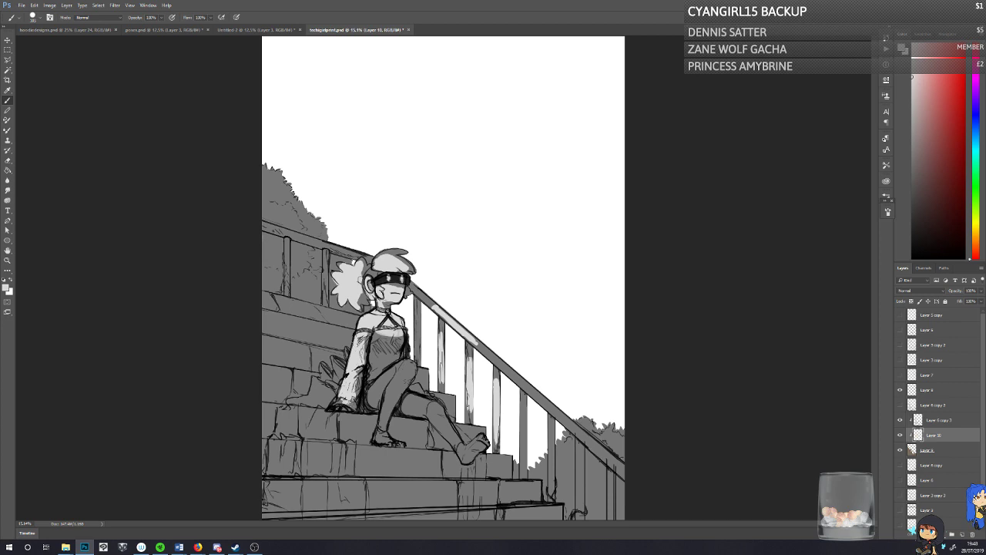
mouse_move(401, 363)
mouse_down()
mouse_move(383, 378)
mouse_move(401, 373)
mouse_up()
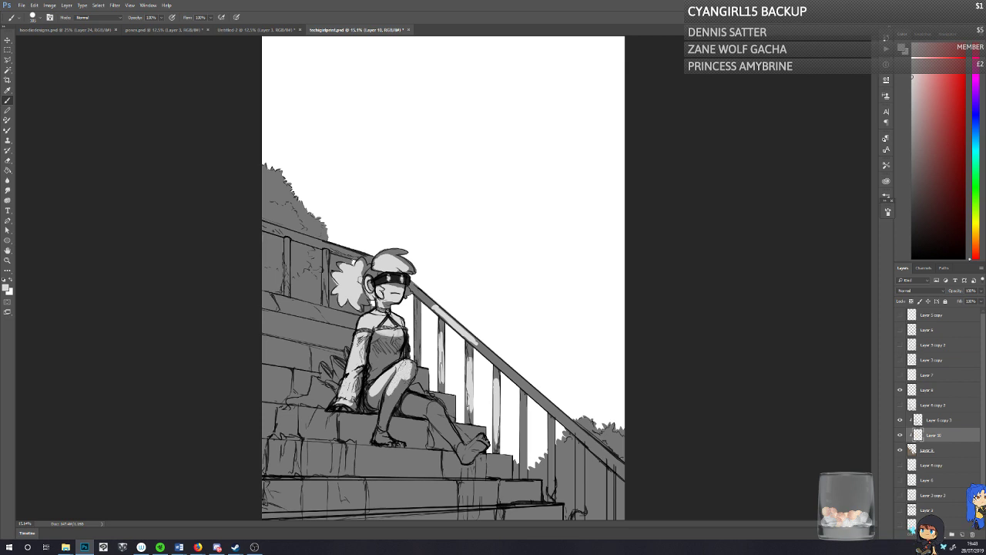
drag(388, 396, 377, 436)
drag(404, 414, 422, 414)
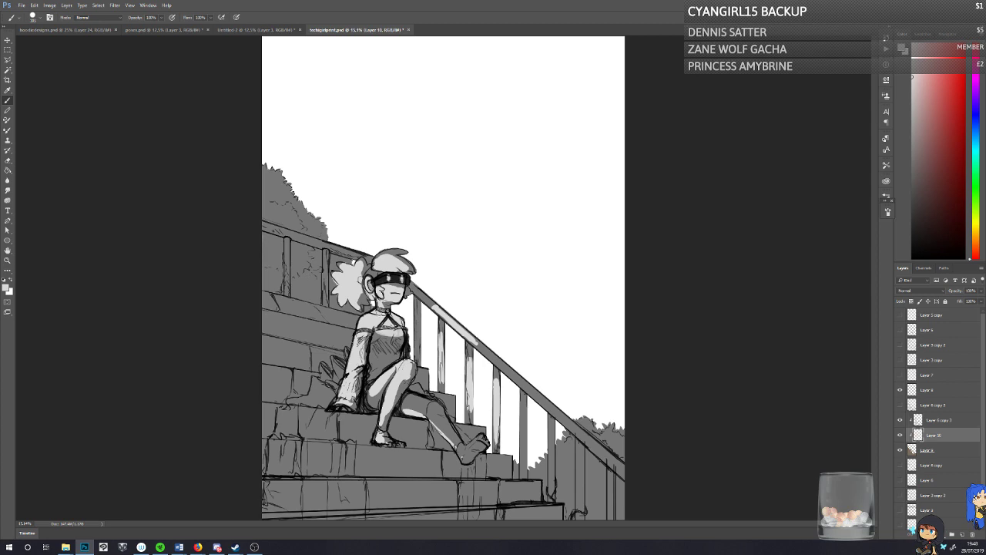
drag(392, 335, 381, 338)
drag(359, 269, 356, 271)
Step: Paint light grey on the foliage above and behind the upper railing and on its first baluster
mouse_move(257, 222)
mouse_down()
mouse_move(326, 242)
mouse_move(252, 219)
mouse_up()
mouse_move(259, 179)
mouse_down()
mouse_move(276, 174)
mouse_move(269, 197)
mouse_move(287, 213)
mouse_move(256, 217)
mouse_up()
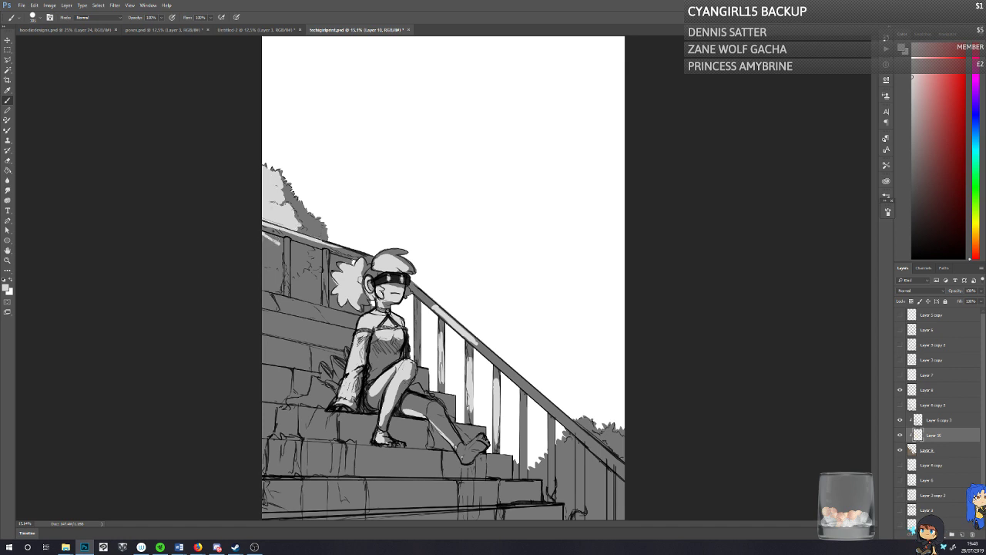
mouse_move(266, 240)
mouse_down()
mouse_move(270, 268)
mouse_move(285, 254)
mouse_move(274, 290)
mouse_up()
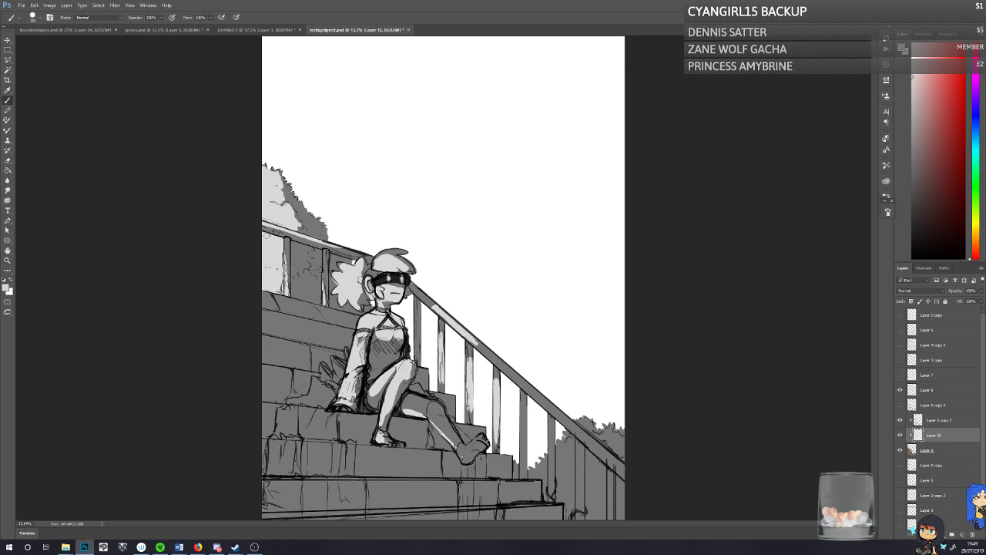
mouse_move(294, 244)
mouse_down()
mouse_move(295, 256)
mouse_move(305, 249)
mouse_up()
drag(298, 247, 298, 260)
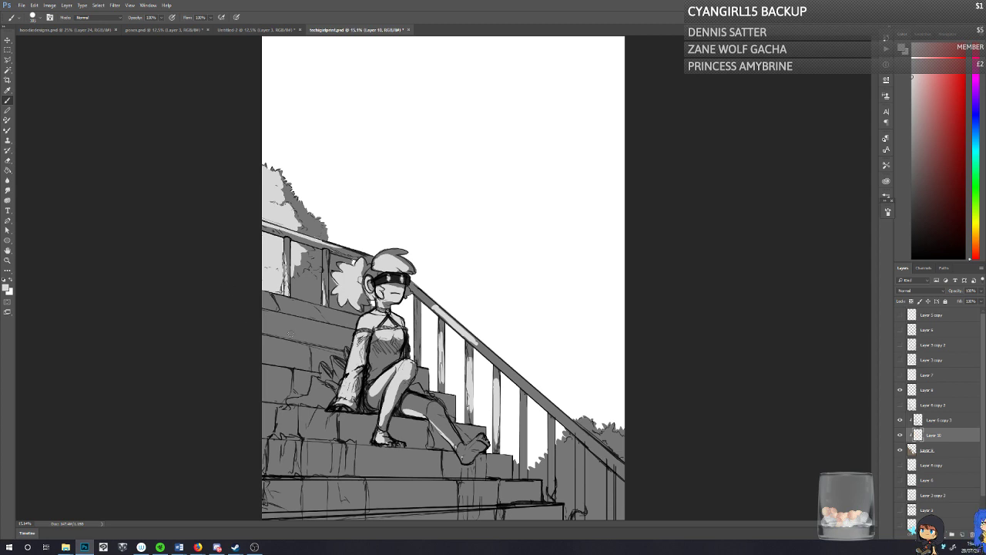
Step: Refine the light on the character's neck and dress, and paint light grey across two stone steps below the character
key(e)
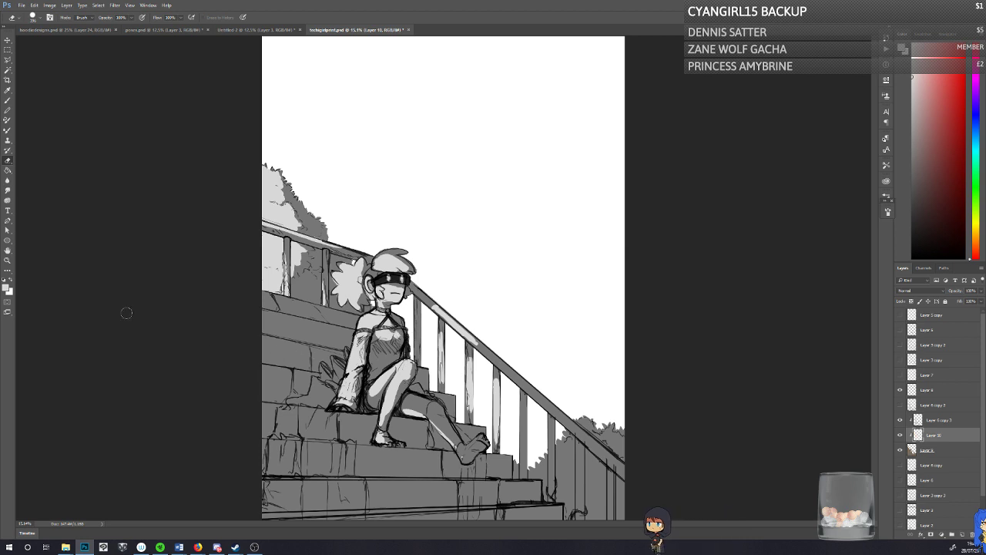
key(b)
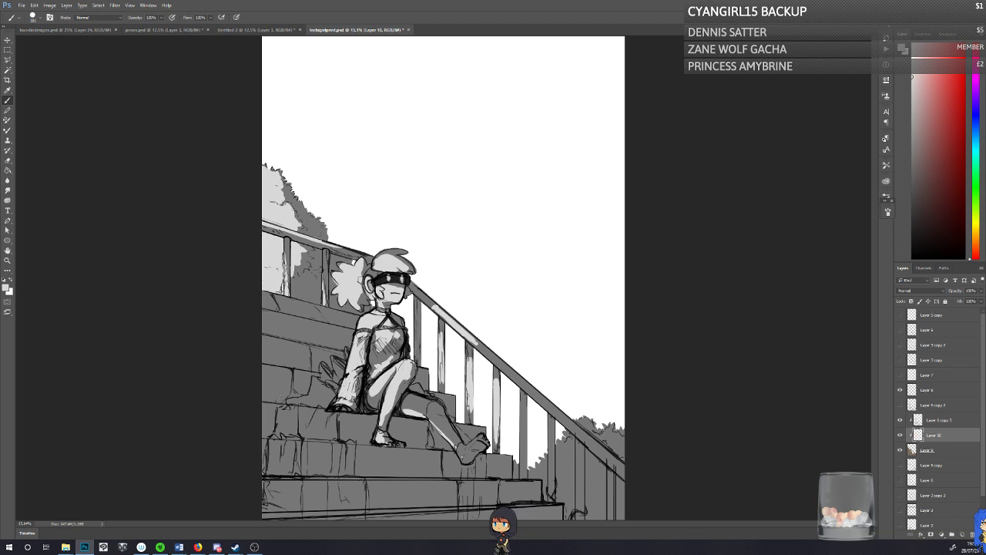
drag(300, 407, 324, 410)
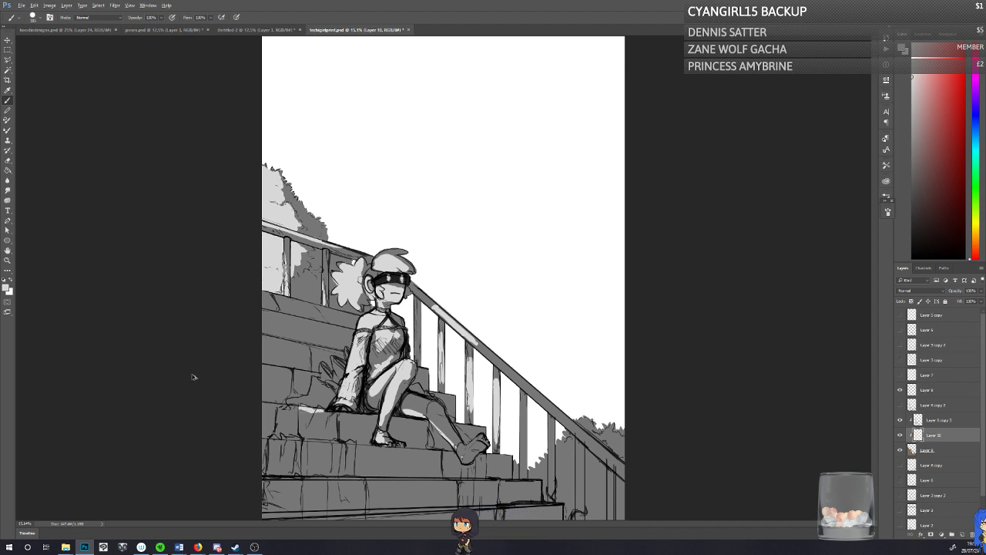
key(ctrl+z)
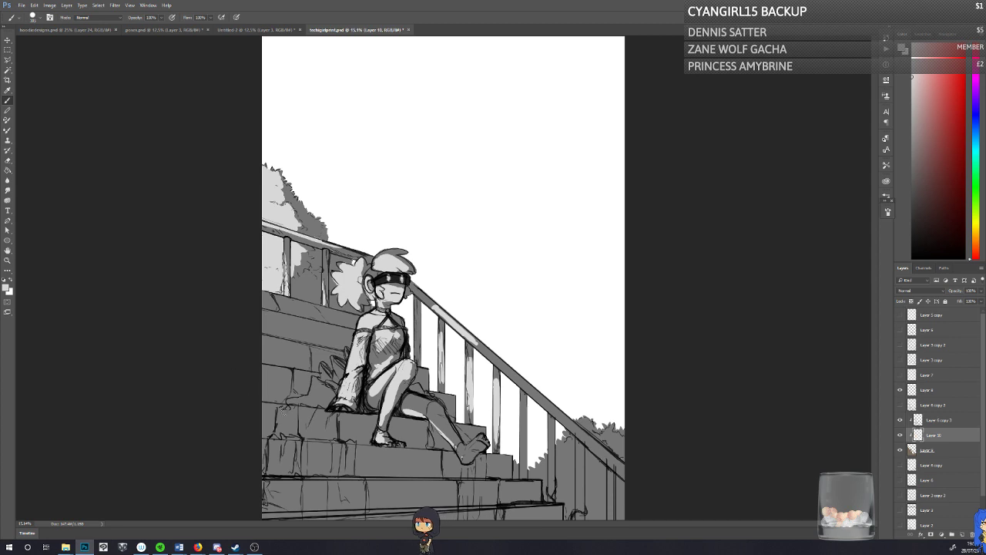
mouse_move(305, 408)
mouse_down()
mouse_move(368, 420)
mouse_move(308, 412)
mouse_move(370, 439)
mouse_move(334, 423)
mouse_move(362, 440)
mouse_move(278, 433)
mouse_move(266, 406)
mouse_move(322, 430)
mouse_move(267, 436)
mouse_move(263, 408)
mouse_move(309, 433)
mouse_move(298, 436)
mouse_move(339, 443)
mouse_move(345, 461)
mouse_move(348, 447)
mouse_move(351, 465)
mouse_move(327, 454)
mouse_move(263, 467)
mouse_up()
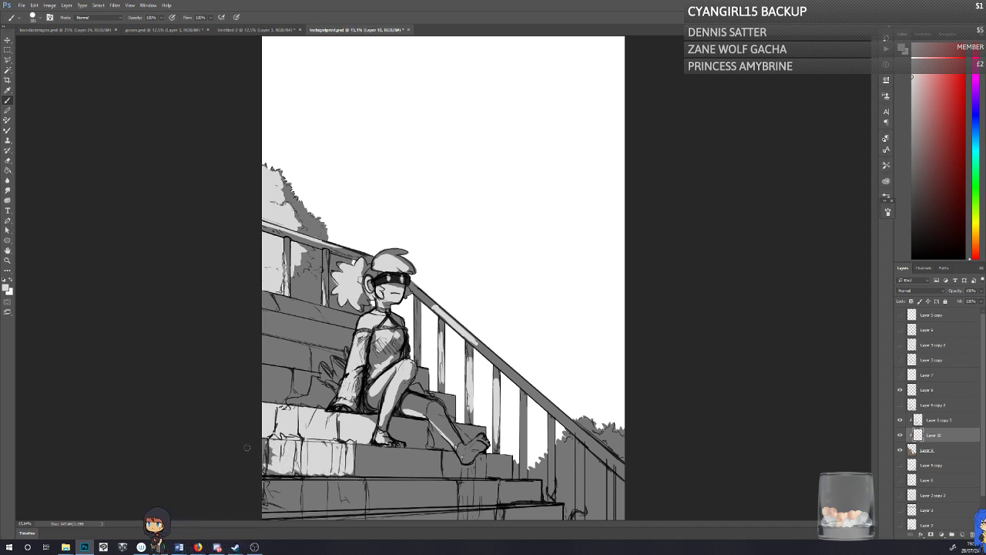
Step: Undo the last lower-step stroke, and paint light grey on the plant beside the character and the stone step behind it
key(ctrl+z)
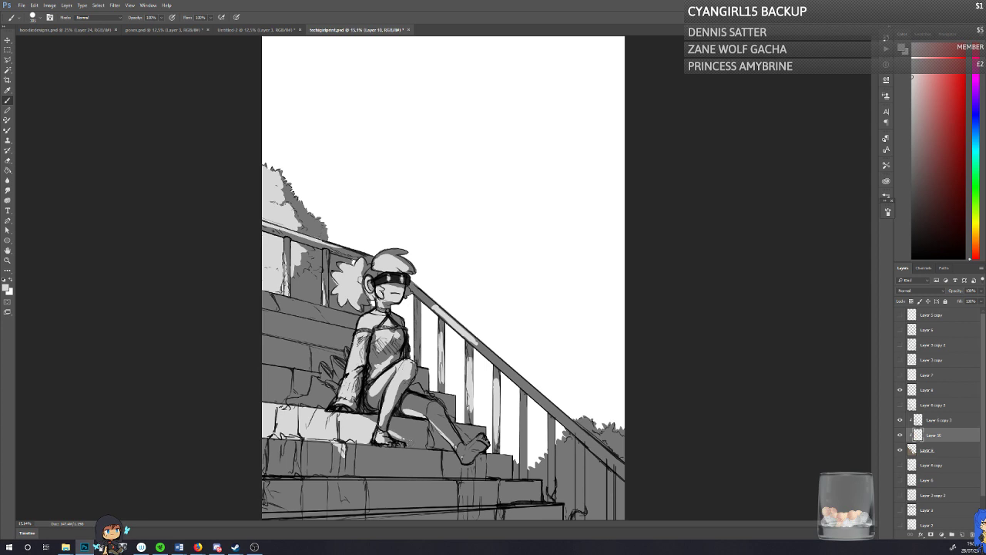
drag(391, 437, 420, 447)
drag(314, 398, 328, 366)
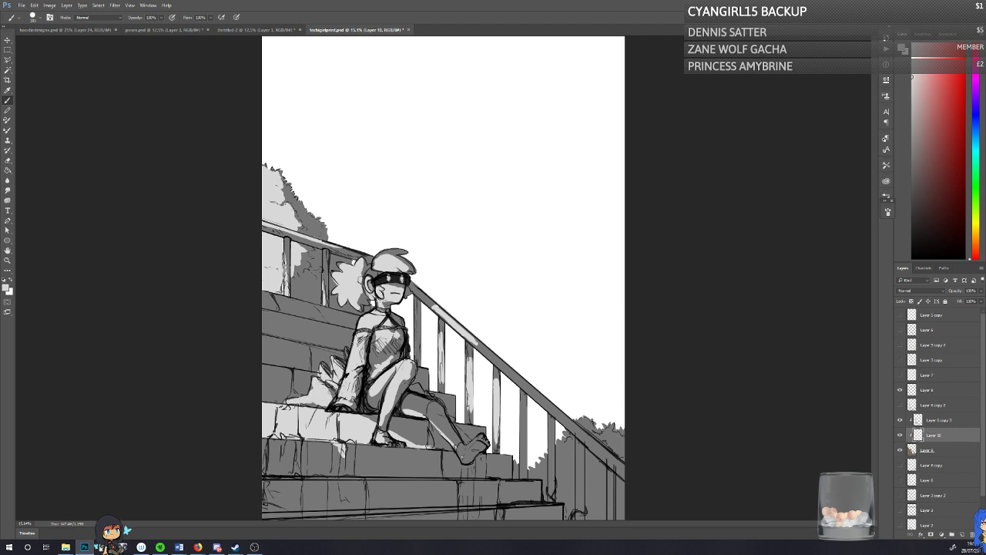
mouse_move(266, 379)
mouse_down()
mouse_move(308, 366)
mouse_move(296, 388)
mouse_up()
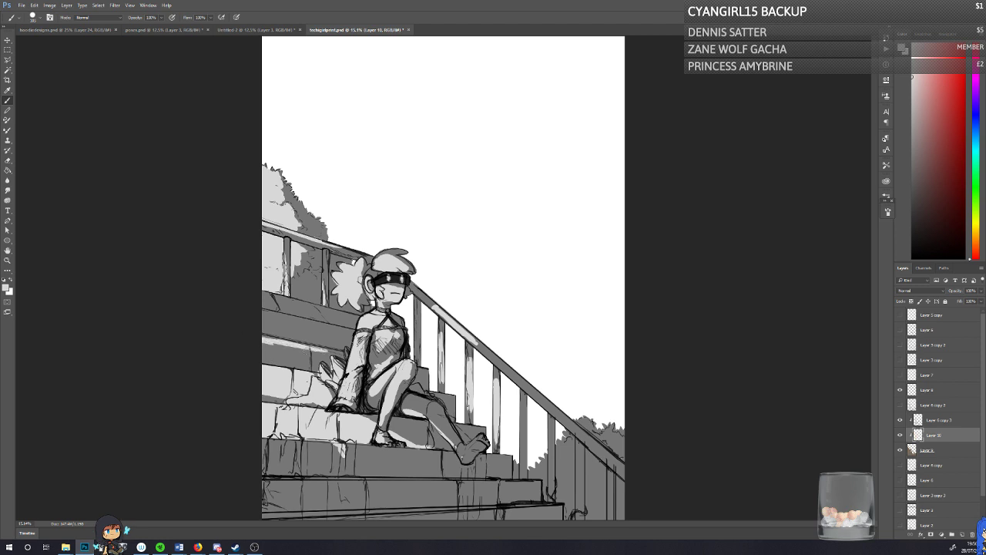
Step: Paint light grey strips along the upper steps behind the character, and extend the light along the handrail down the slope
drag(308, 353, 272, 347)
key(ctrl+alt+z)
key(ctrl+alt+z)
drag(315, 350, 240, 340)
drag(325, 325, 218, 296)
drag(315, 308, 223, 286)
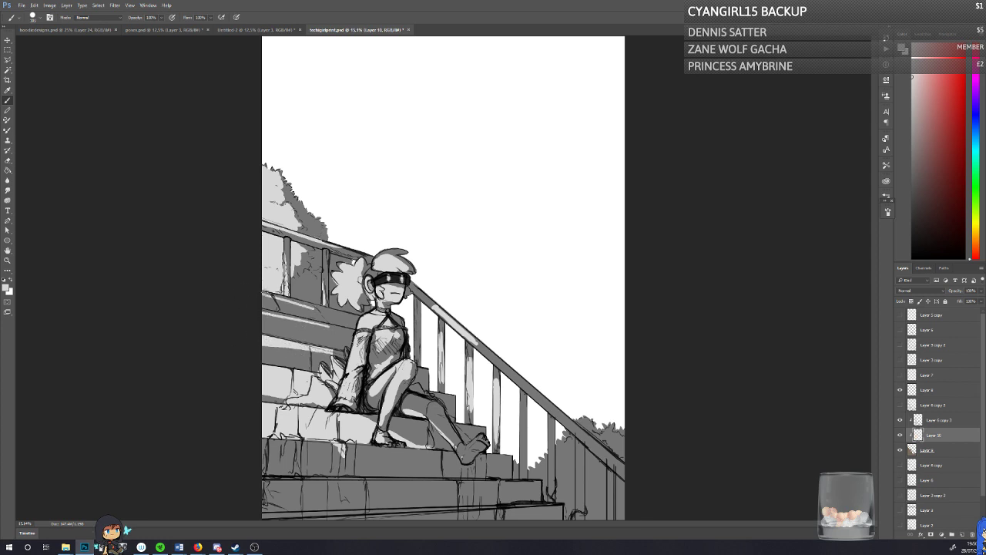
key(ctrl+z)
drag(472, 337, 556, 409)
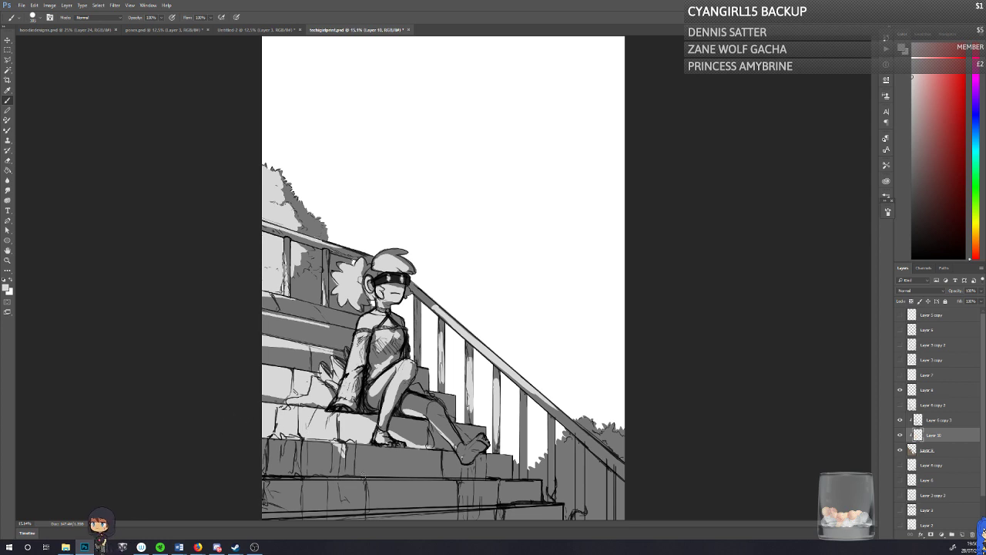
Step: Try long light grey strokes across the stone step below the character's feet, undoing each attempt
drag(369, 477, 208, 465)
key(ctrl+z)
drag(422, 480, 208, 464)
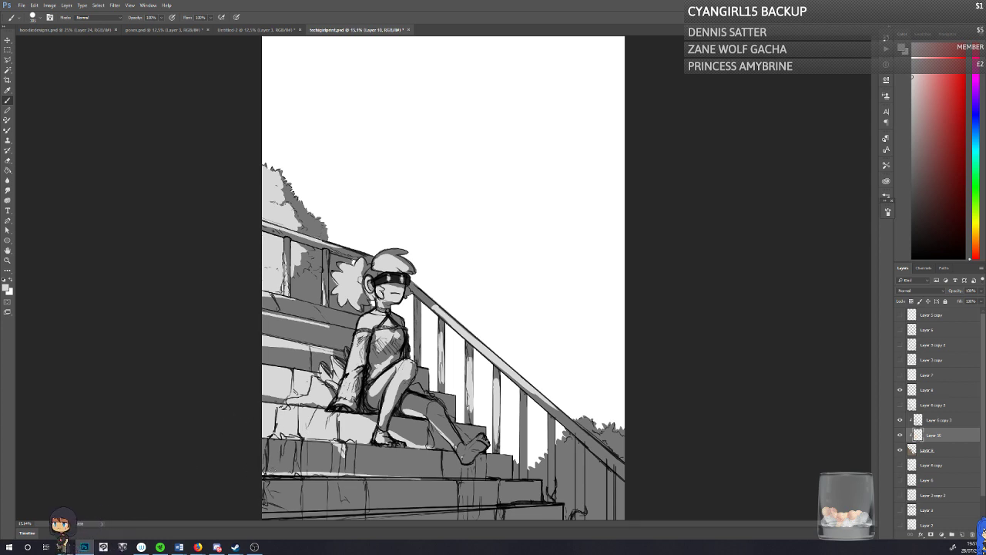
key(ctrl+z)
drag(423, 478, 196, 455)
key(ctrl+z)
Step: Paint light grey across the stone step below the character's feet and a small patch on the next step down
drag(423, 478, 200, 453)
mouse_move(281, 442)
mouse_down()
mouse_move(308, 471)
mouse_move(277, 456)
mouse_move(271, 469)
mouse_move(338, 468)
mouse_move(339, 458)
mouse_move(317, 464)
mouse_move(305, 454)
mouse_move(388, 474)
mouse_up()
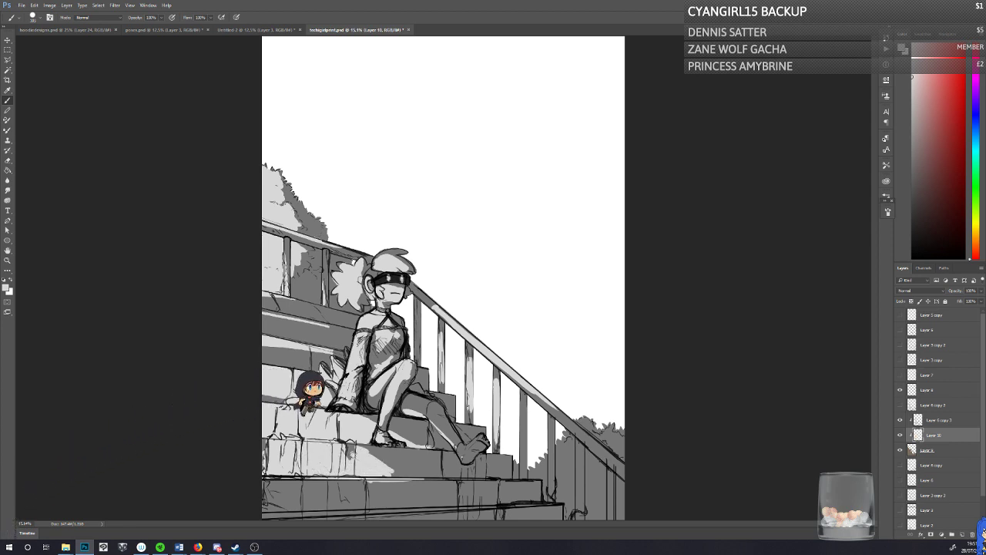
drag(356, 447, 414, 470)
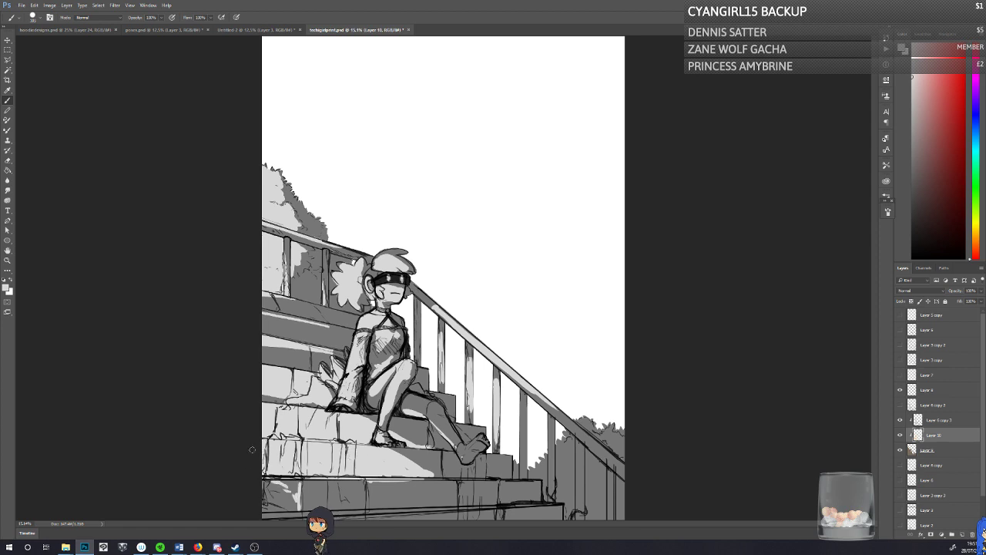
drag(435, 509, 393, 510)
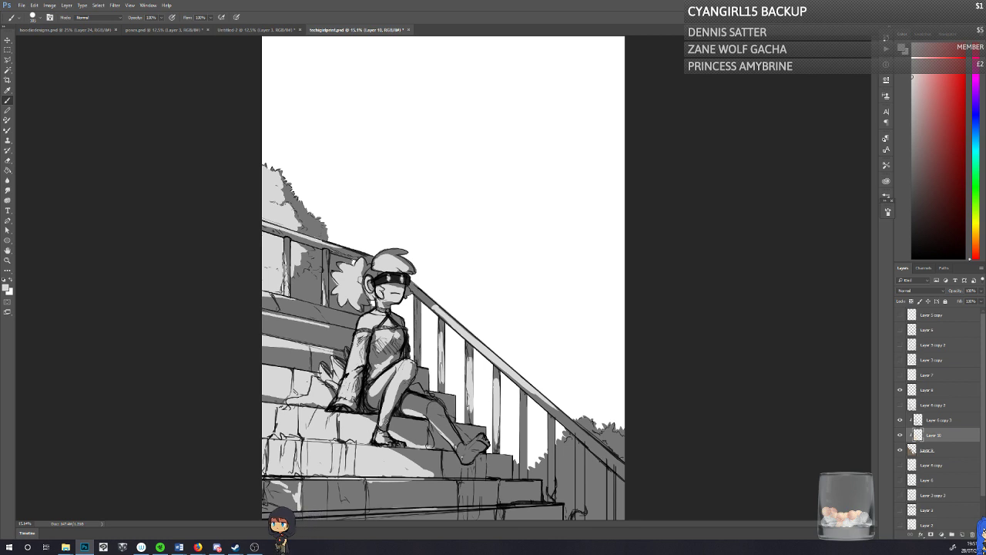
Step: Paint light grey on the character's outstretched lower leg and foot, and save the document
mouse_move(479, 439)
mouse_down()
mouse_move(458, 447)
mouse_move(464, 458)
mouse_move(442, 432)
mouse_move(455, 437)
mouse_up()
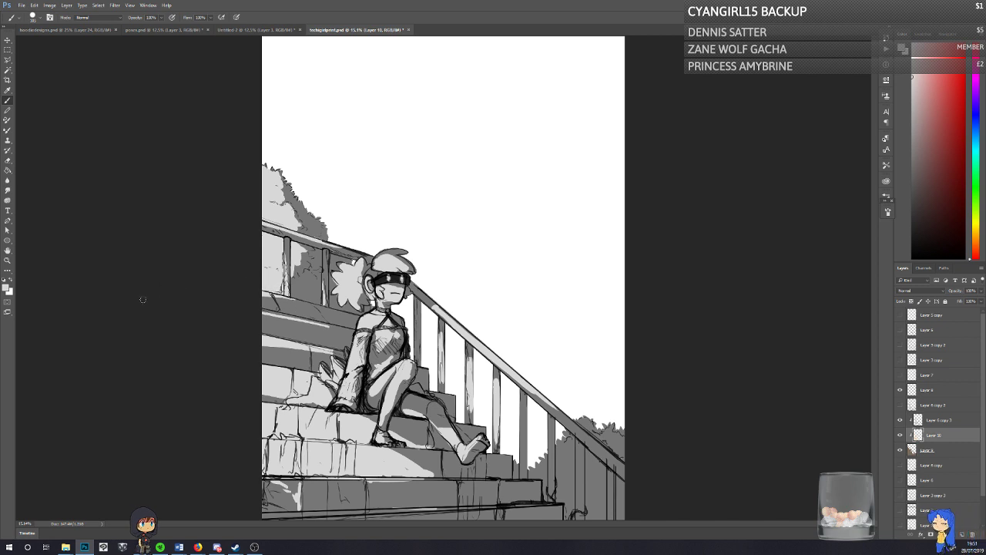
click(8, 160)
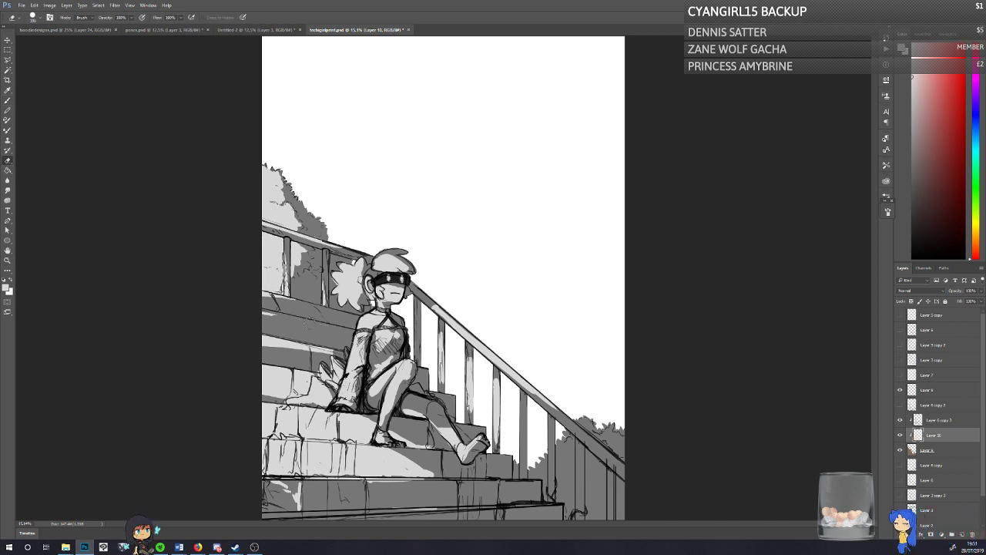
click(8, 101)
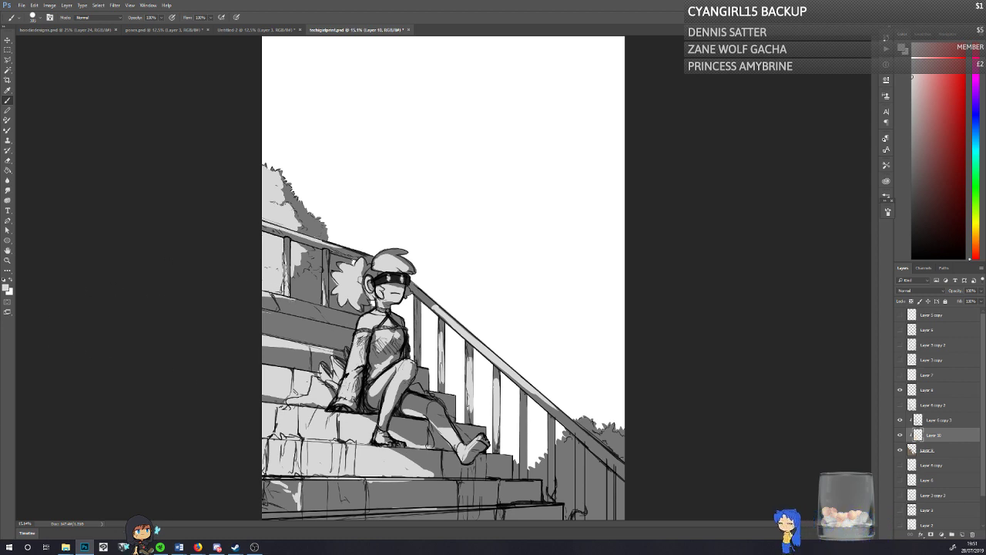
key(ctrl+s)
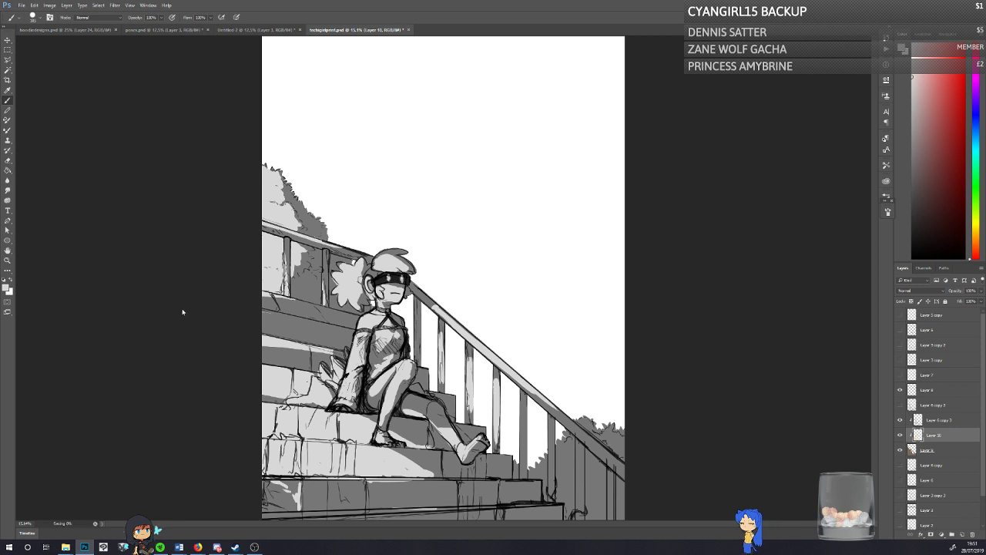
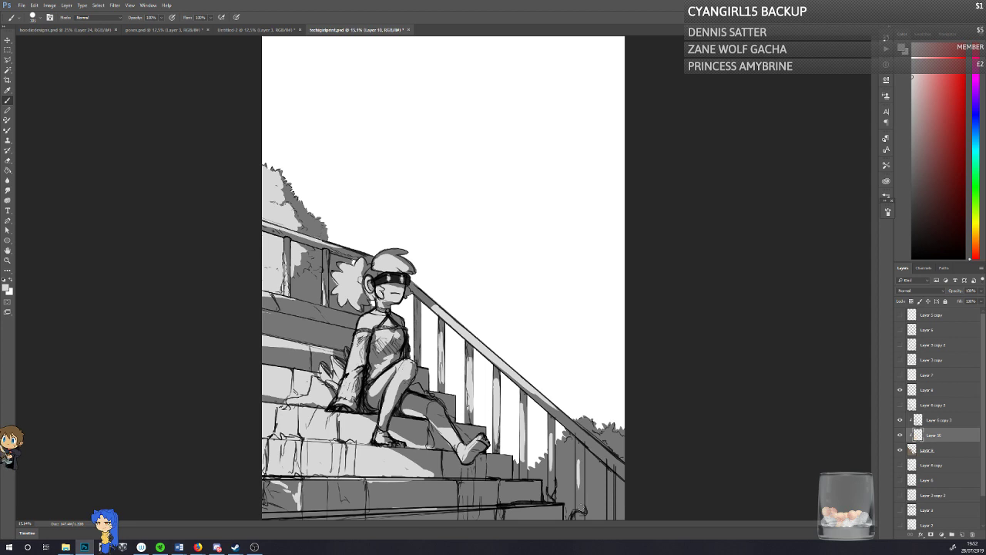
Step: Extend the light grey on the step below the feet, and rework the lit strip on the step behind the character by erasing and repainting
drag(410, 460, 443, 475)
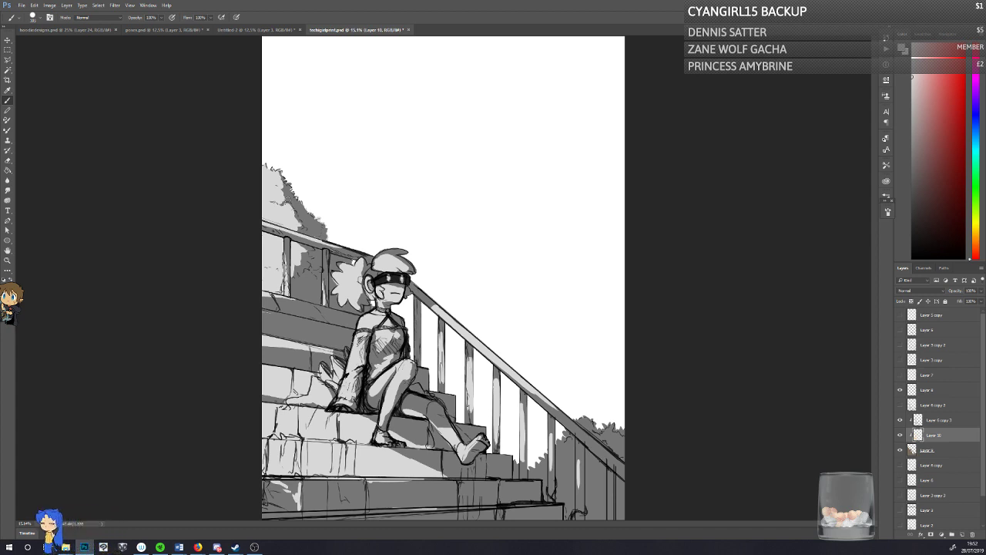
key(e)
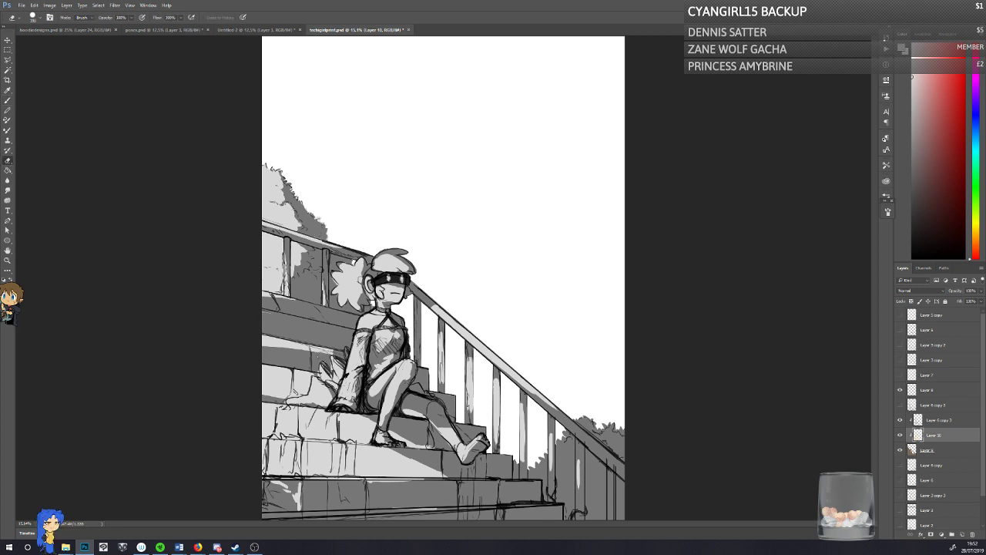
drag(316, 352, 332, 354)
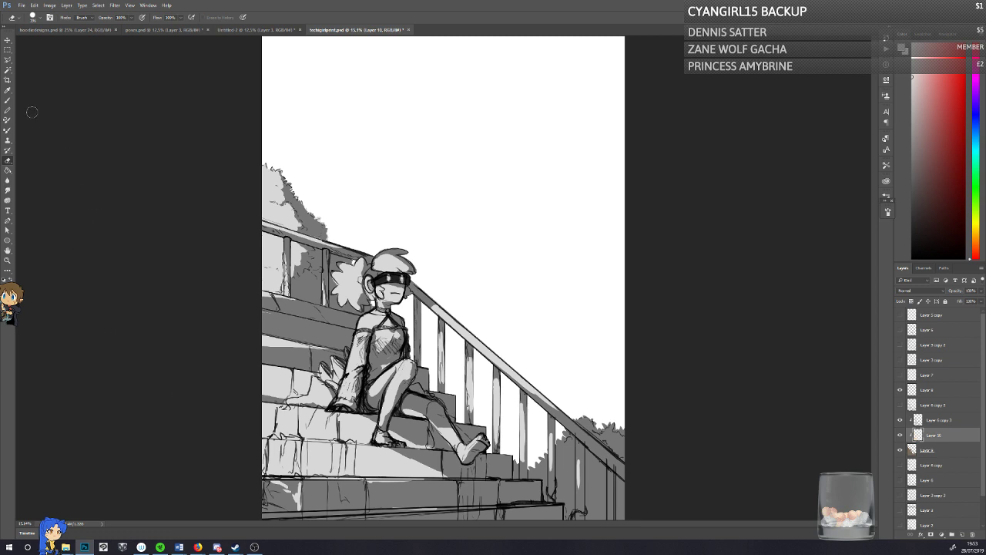
click(9, 101)
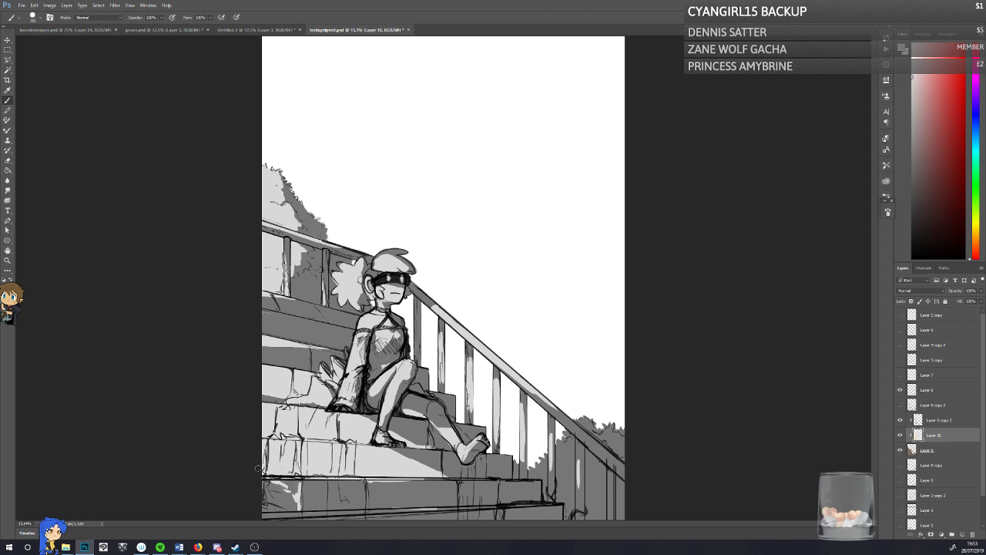
click(9, 161)
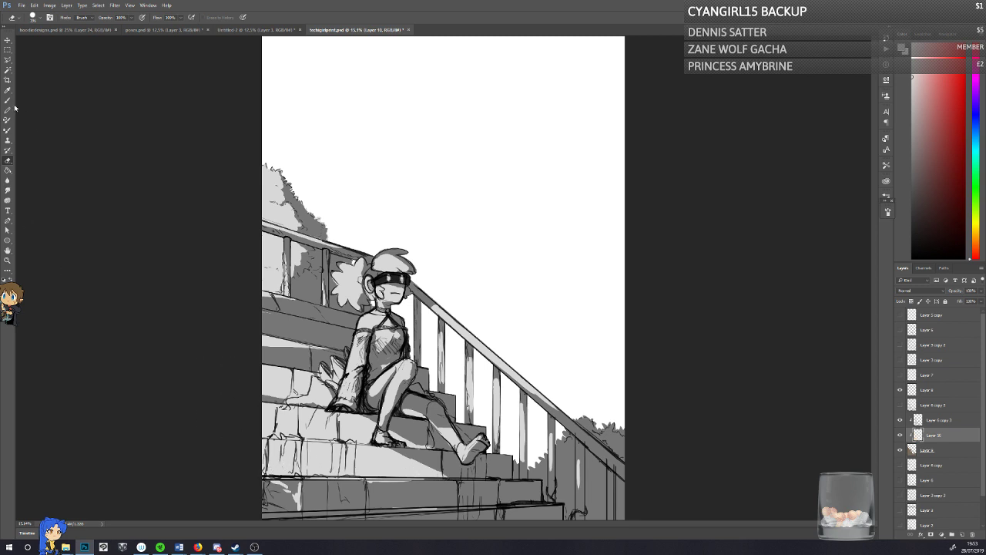
key(b)
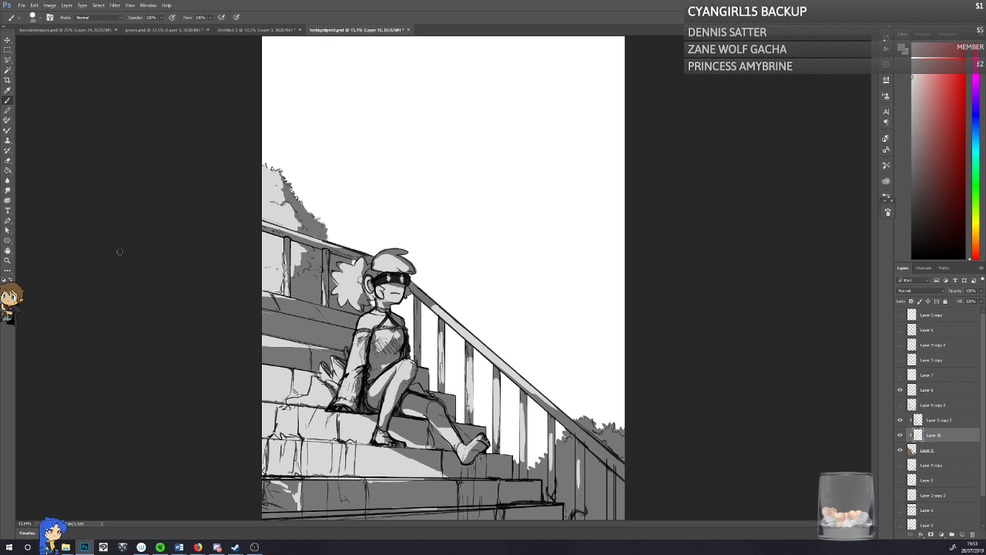
click(9, 163)
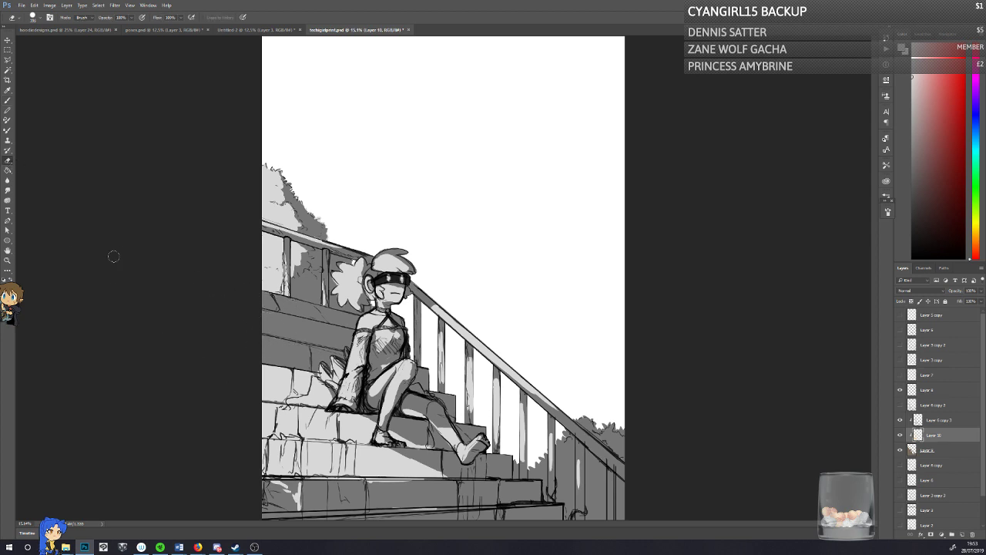
click(7, 100)
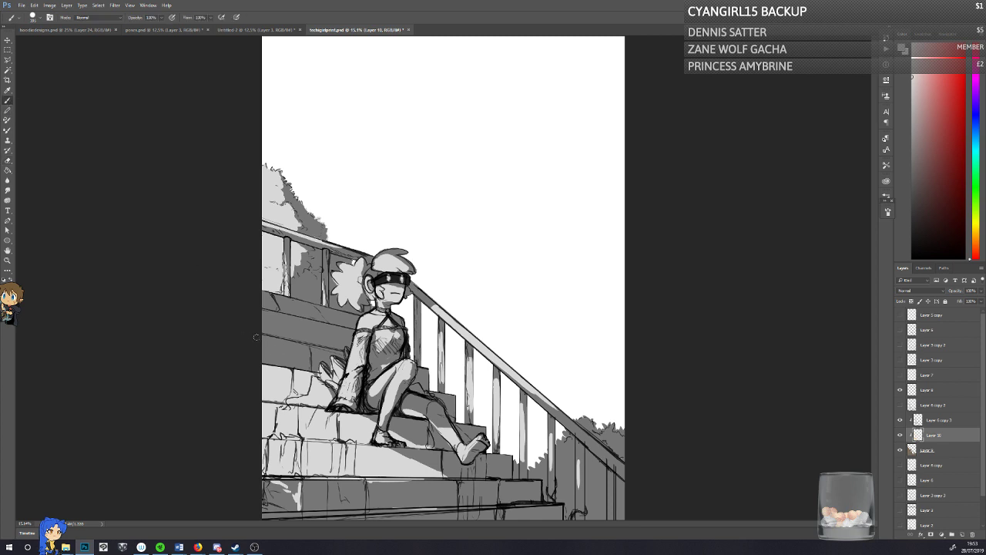
drag(256, 337, 314, 348)
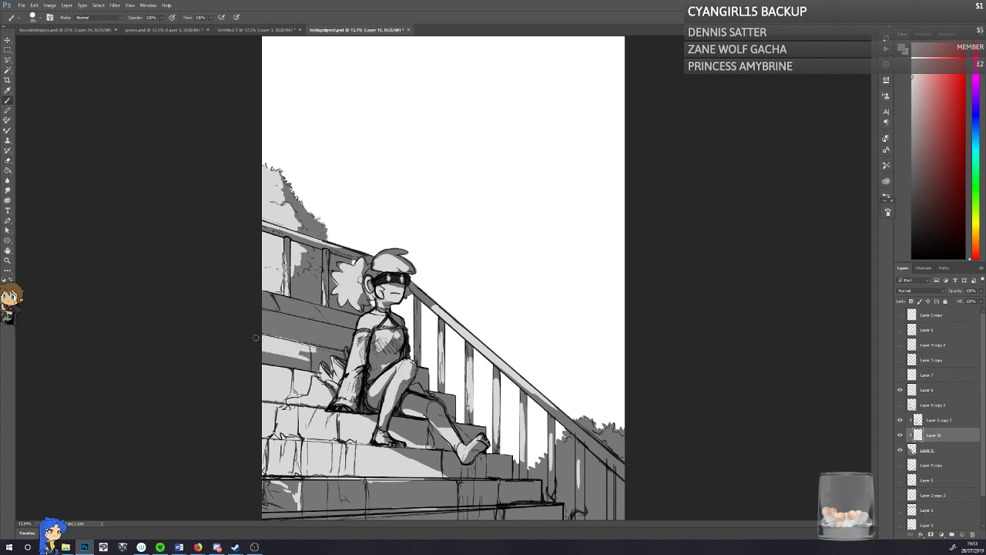
Step: Erase the light grey from the bush behind the upper railing, and reshape the lit strip on the step behind the character
click(7, 160)
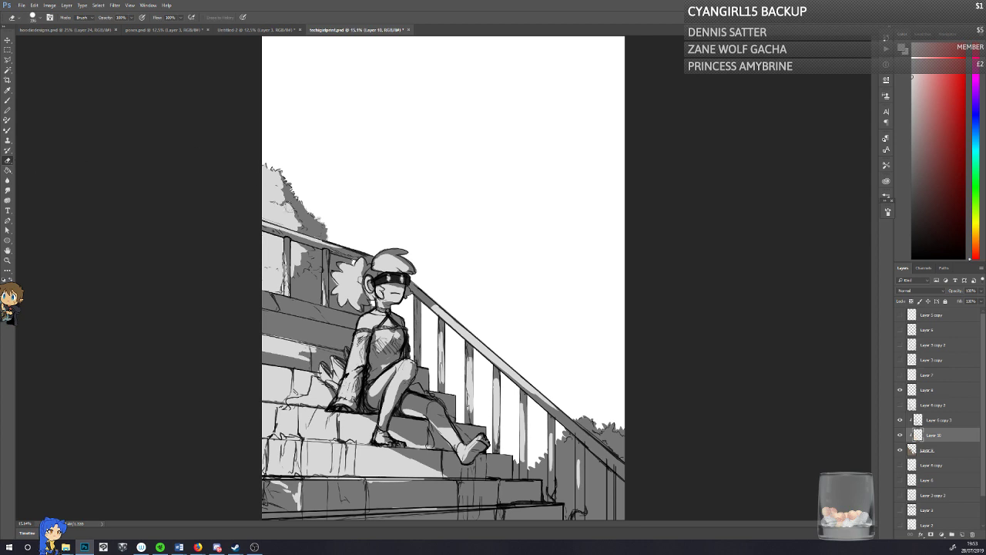
mouse_move(256, 163)
mouse_down()
mouse_move(257, 217)
mouse_move(279, 286)
mouse_move(262, 247)
mouse_move(302, 252)
mouse_up()
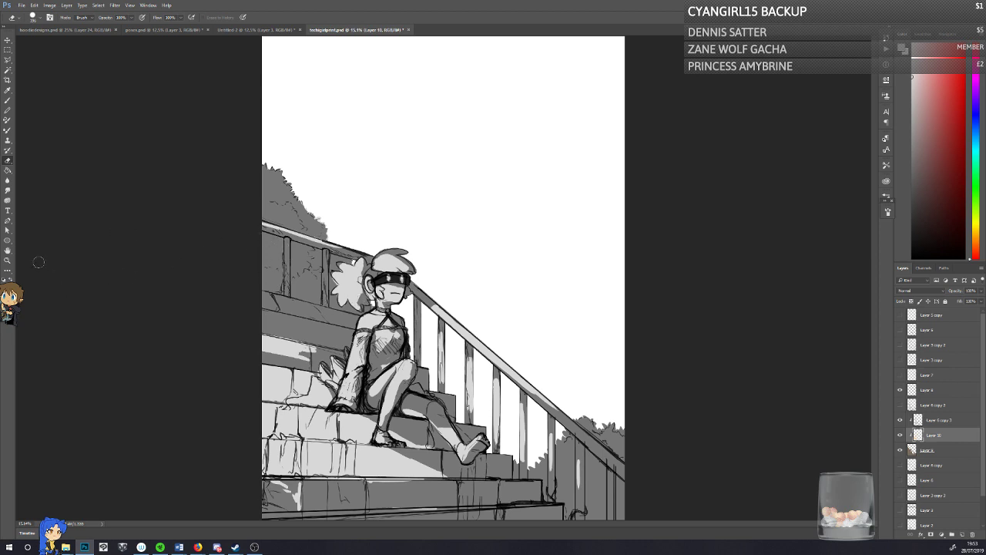
mouse_move(284, 355)
mouse_down()
mouse_move(311, 353)
mouse_move(206, 348)
mouse_up()
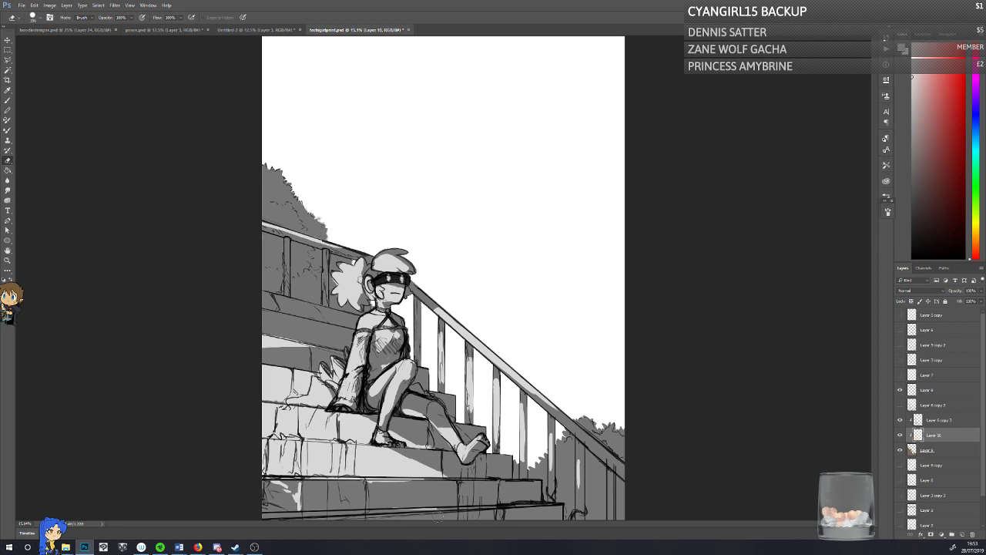
Step: Paint light grey across the lowest visible stone step, leaving a dark wedge of shadow near its middle, and save the document
click(8, 100)
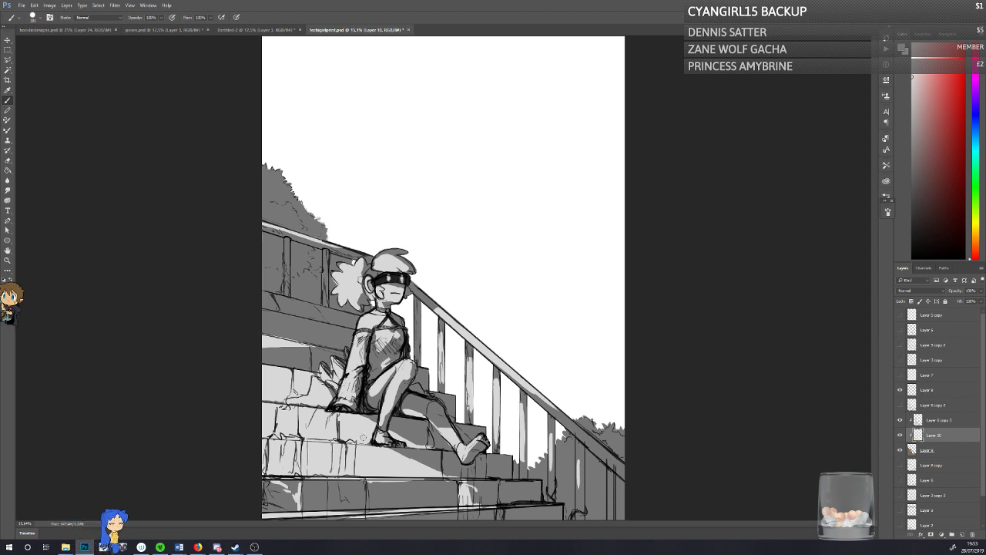
key(ctrl+s)
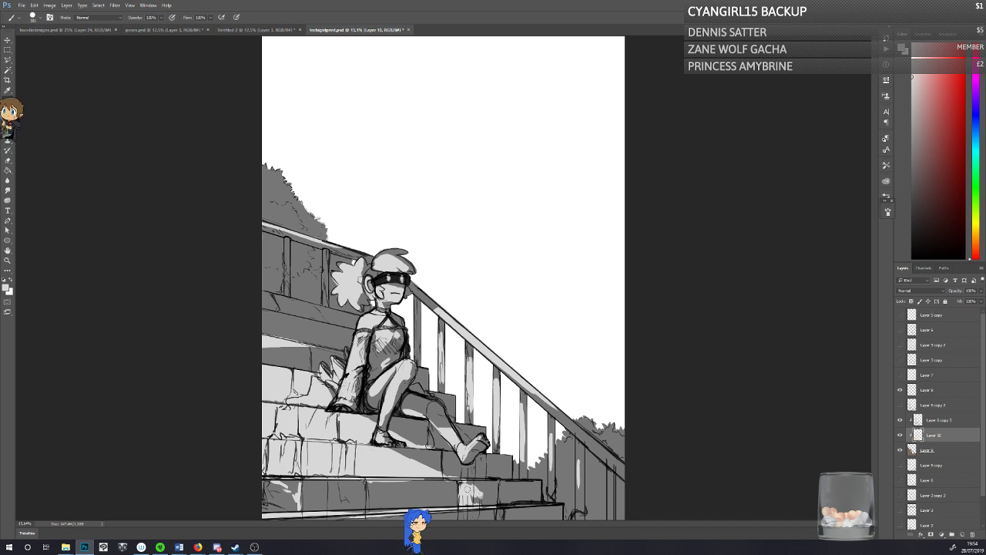
mouse_move(468, 489)
mouse_down()
mouse_move(490, 502)
mouse_move(441, 482)
mouse_move(407, 484)
mouse_move(452, 485)
mouse_move(358, 485)
mouse_move(435, 501)
mouse_move(359, 483)
mouse_move(335, 507)
mouse_move(315, 501)
mouse_move(309, 484)
mouse_move(266, 507)
mouse_up()
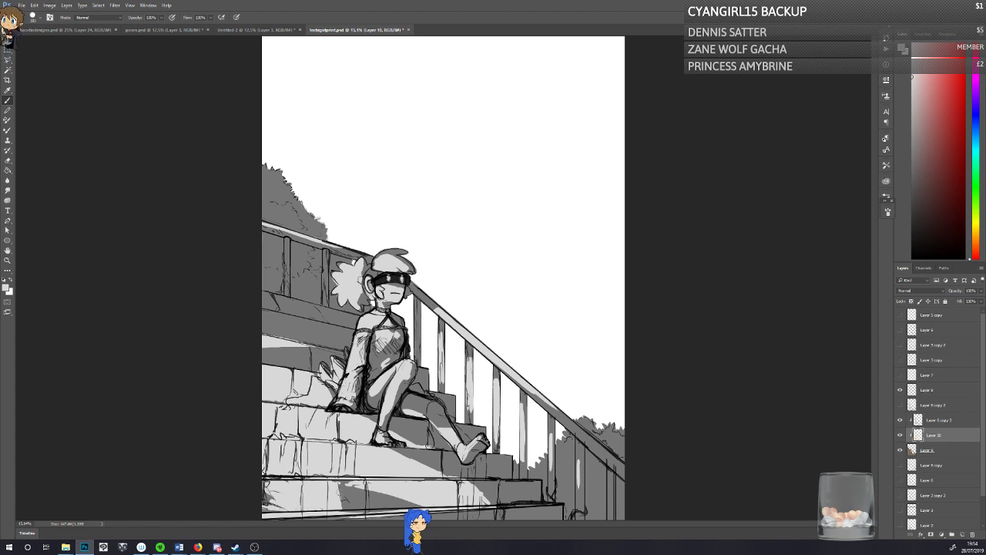
mouse_move(349, 488)
mouse_down()
mouse_move(354, 504)
mouse_move(349, 483)
mouse_up()
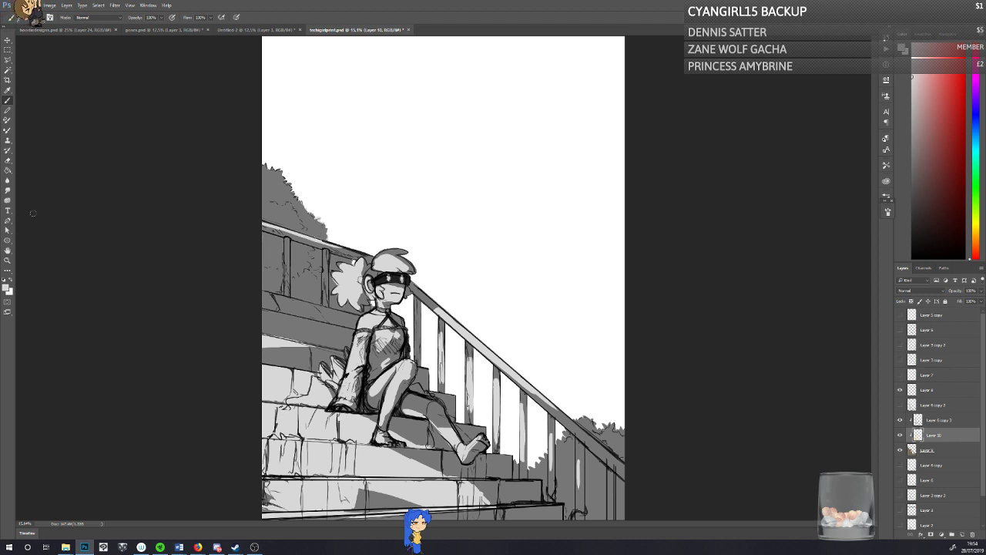
Step: Refine the light and shadow on the character's shoulder, sleeve and torso by erasing and repainting light grey, and save the document
click(9, 161)
key(ctrl+s)
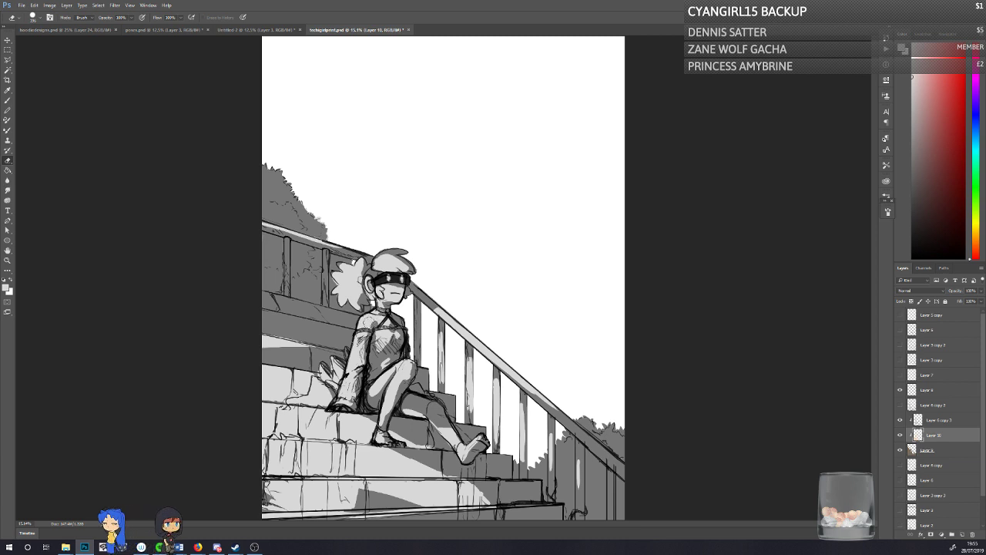
key(b)
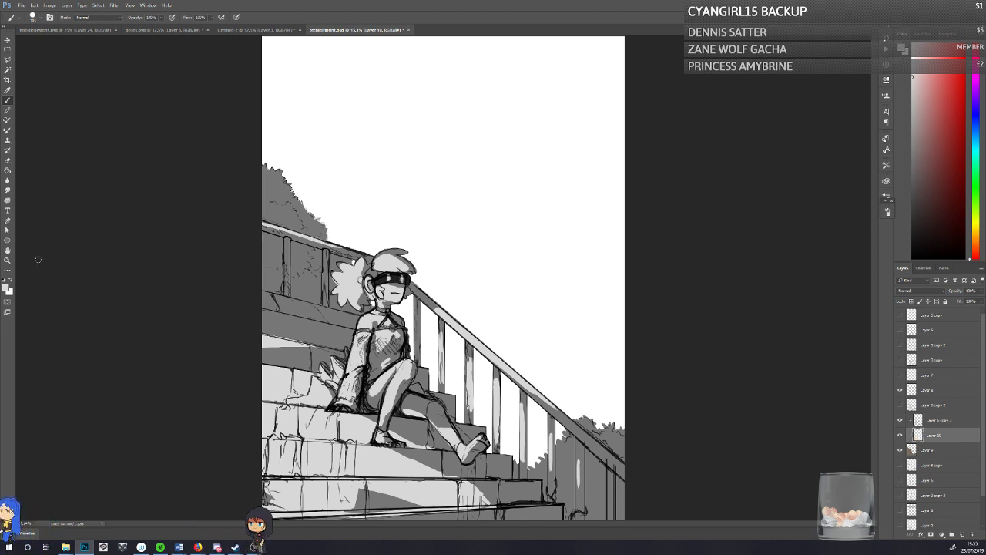
key(e)
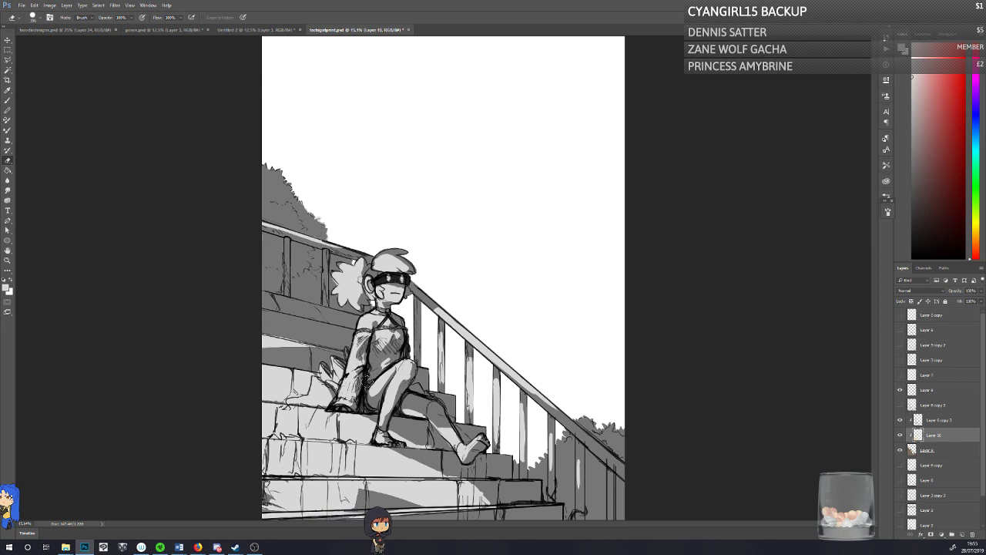
click(7, 100)
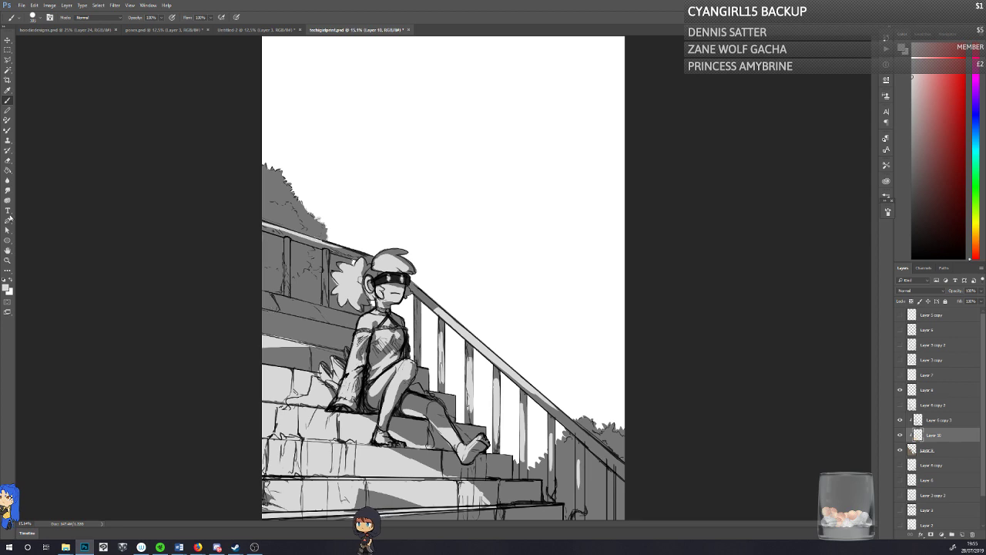
click(8, 160)
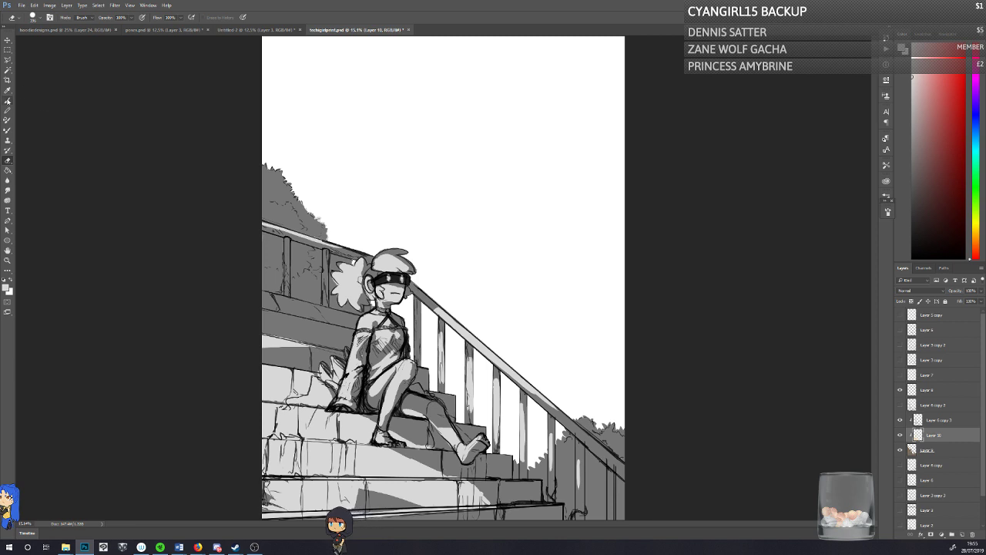
Step: Fill the step behind the character with light grey, erase a diagonal shadow edge into it, and save the document
click(8, 100)
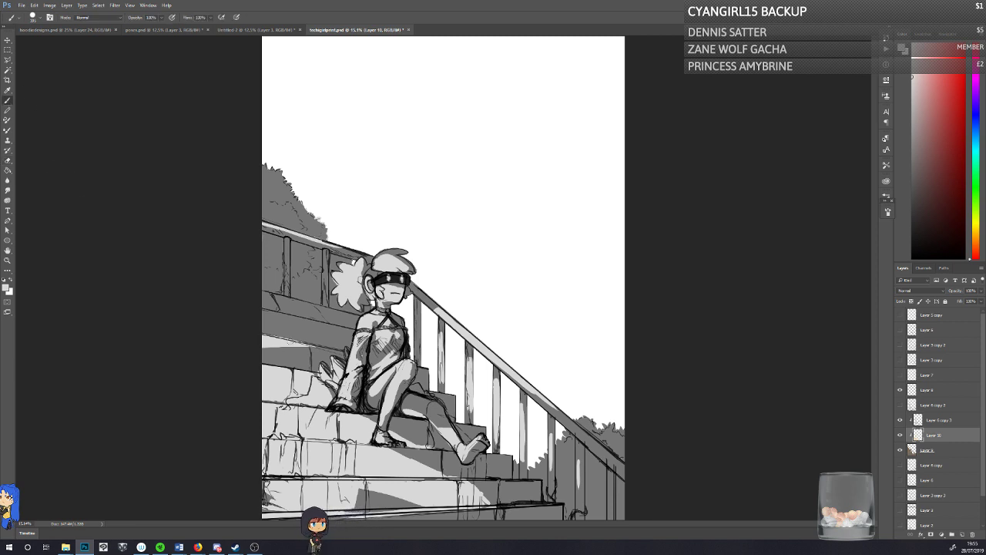
mouse_move(295, 344)
mouse_down()
mouse_move(318, 349)
mouse_move(264, 365)
mouse_up()
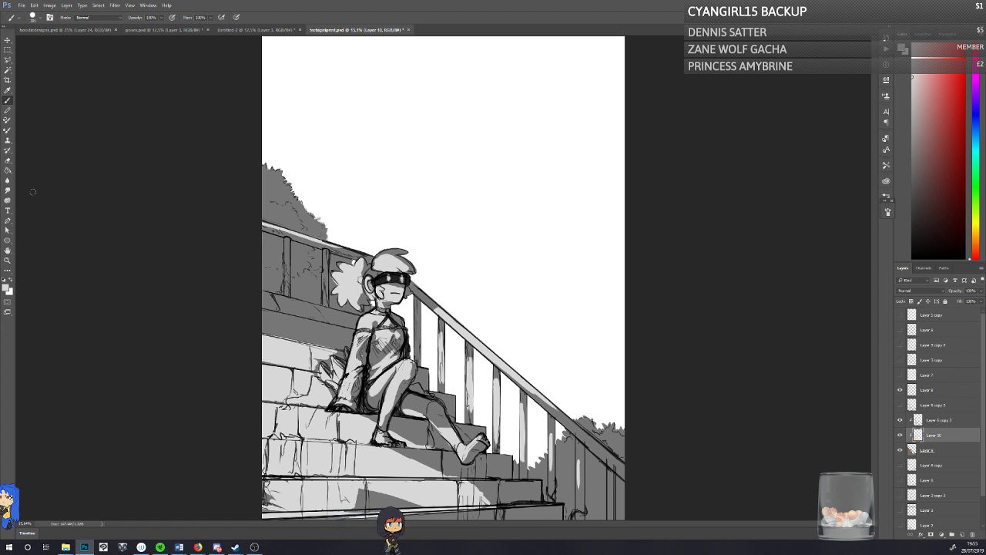
click(8, 159)
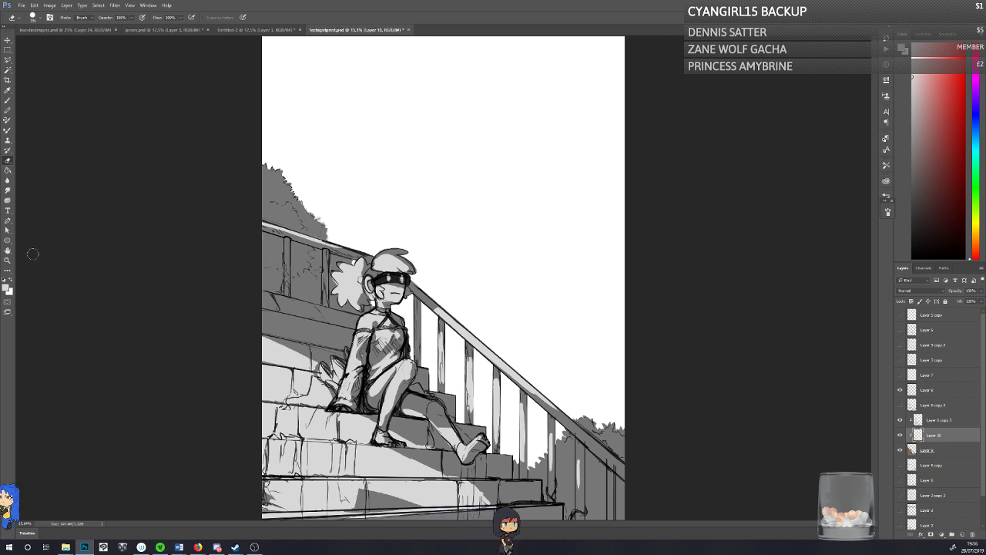
key(b)
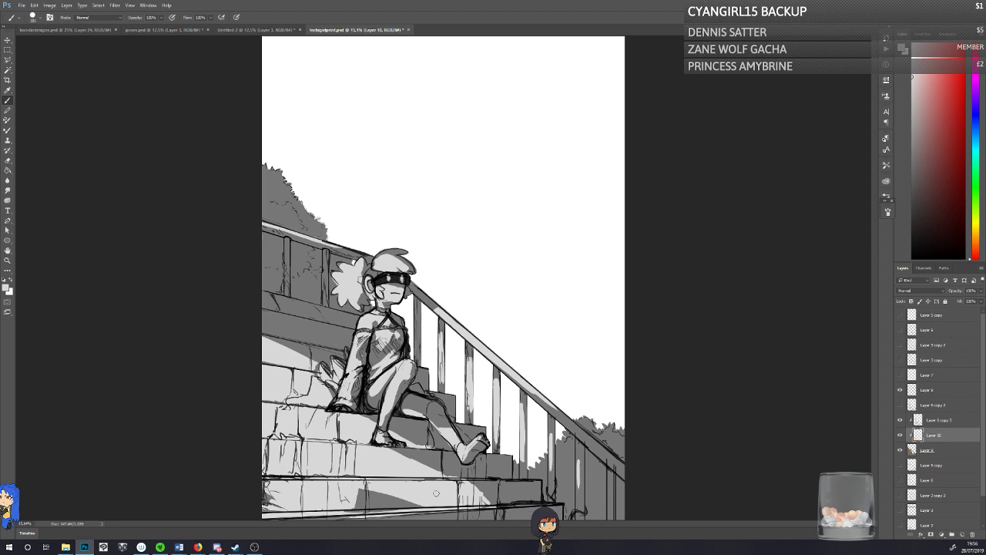
key(ctrl+s)
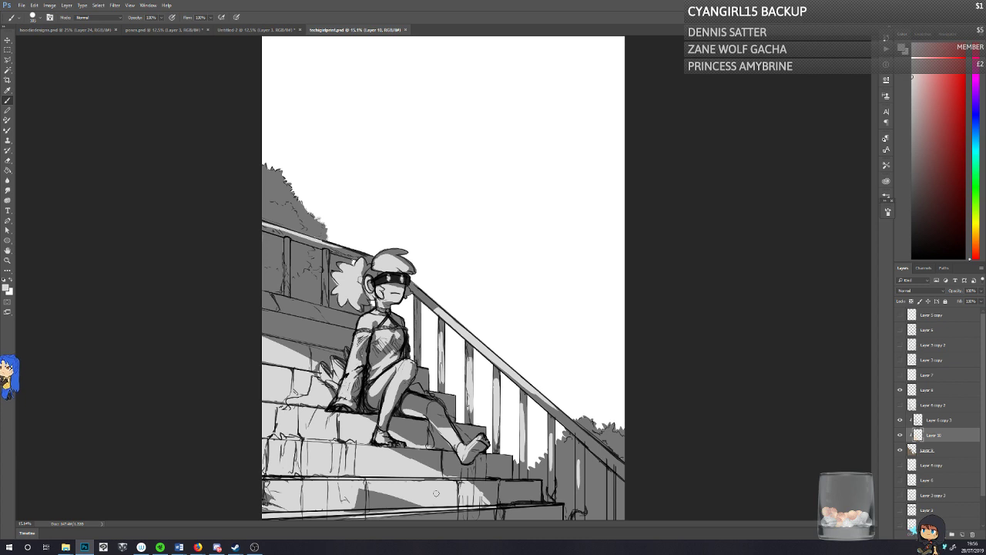
Step: Hide and show Layer 10 twice to compare the drawing with and without the painted light
click(899, 435)
click(899, 436)
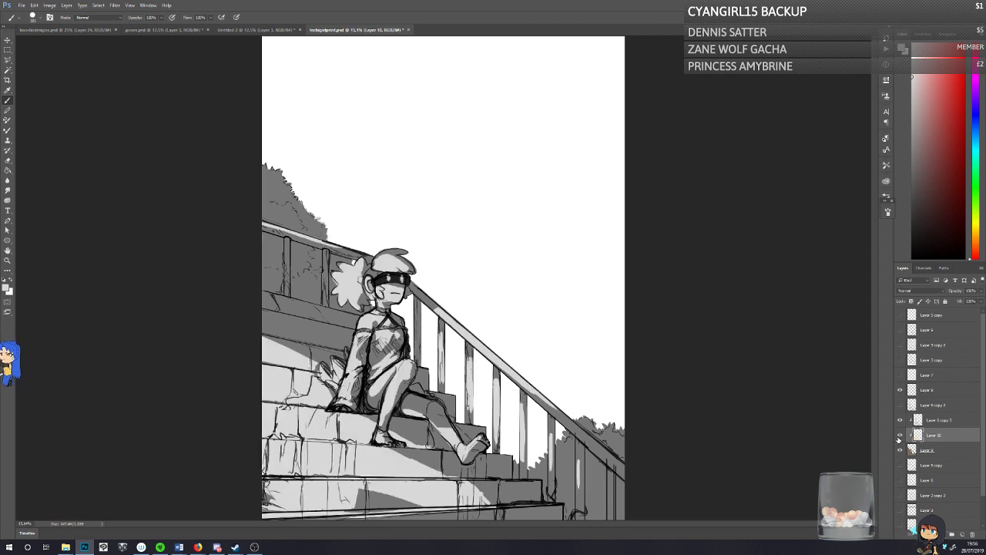
click(900, 436)
click(899, 436)
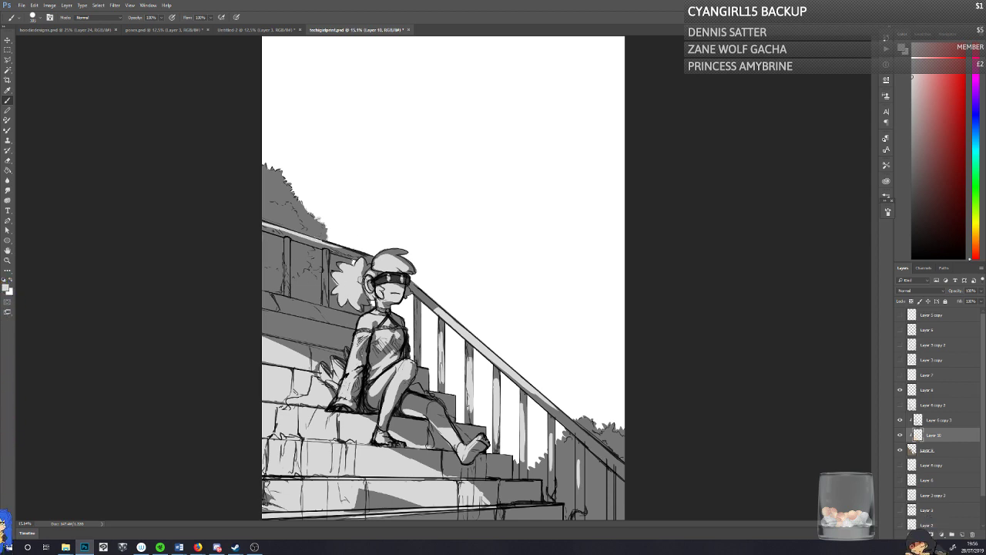
Step: Reshape the shadows on the character's hair and ponytail by erasing and repainting light grey, and save the document
click(8, 160)
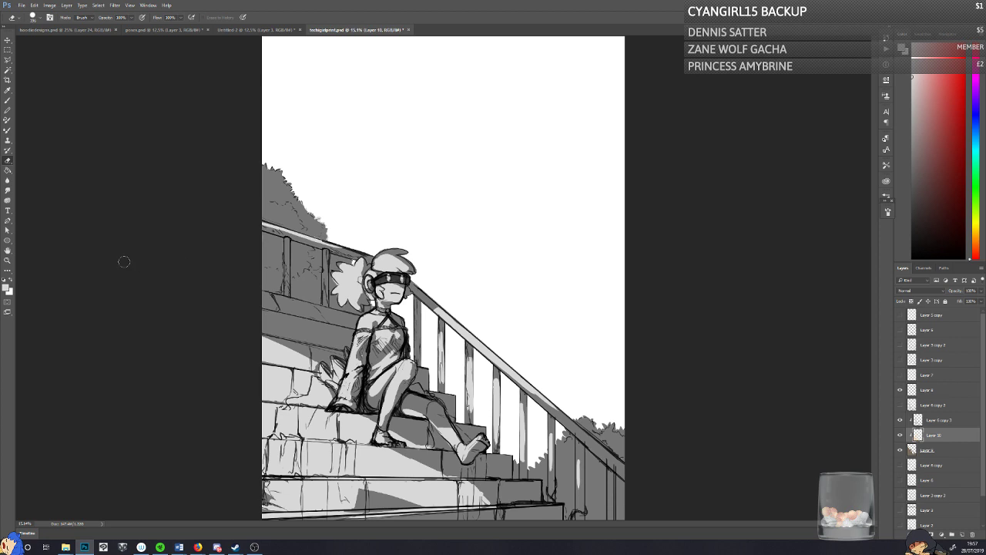
click(8, 101)
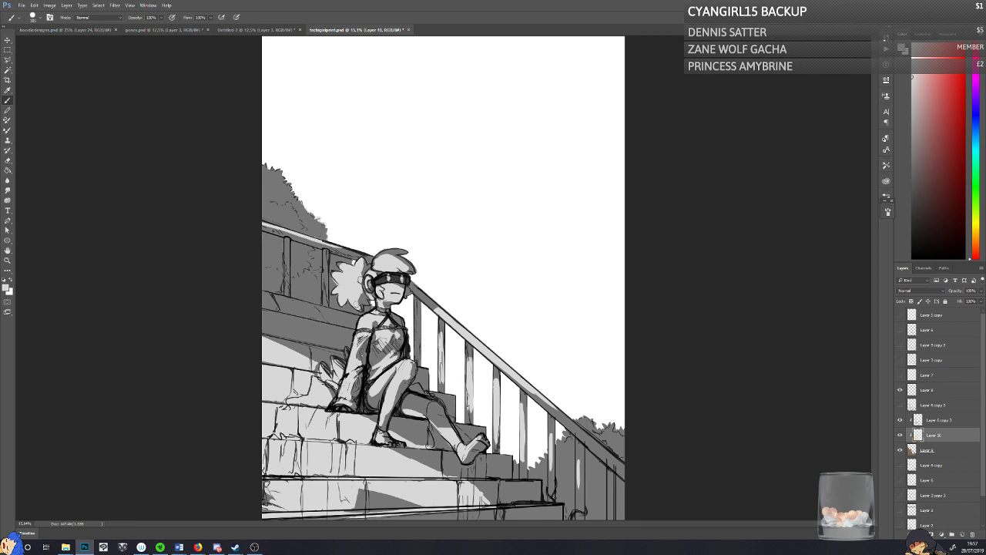
key(e)
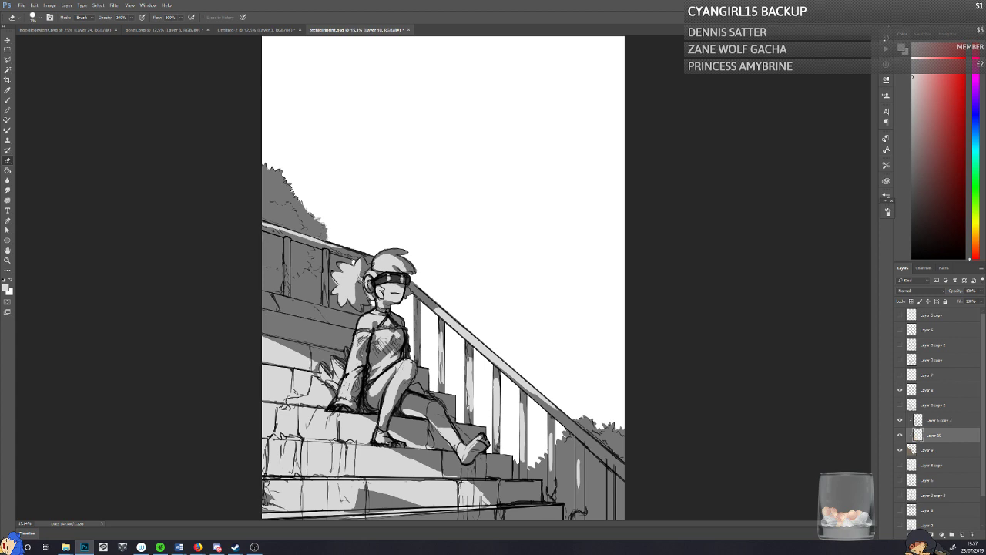
click(8, 100)
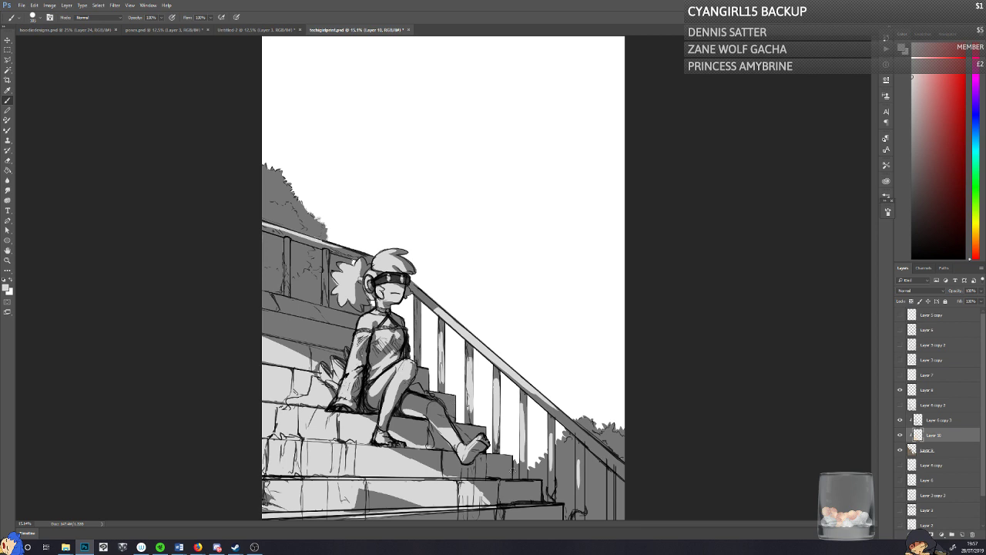
key(ctrl+s)
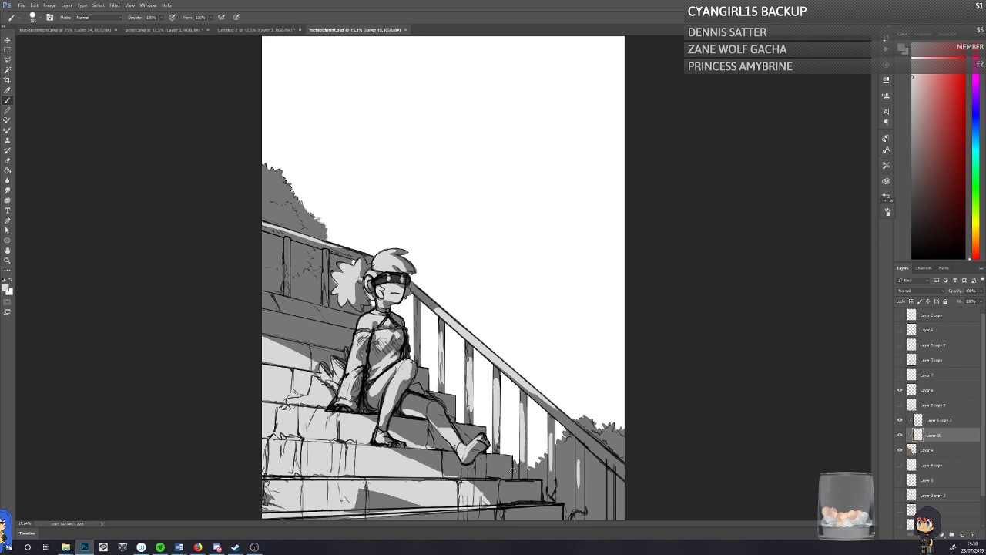
Step: Hide Layer 10 once to check the base silhouette, show it again, and save the document
click(899, 435)
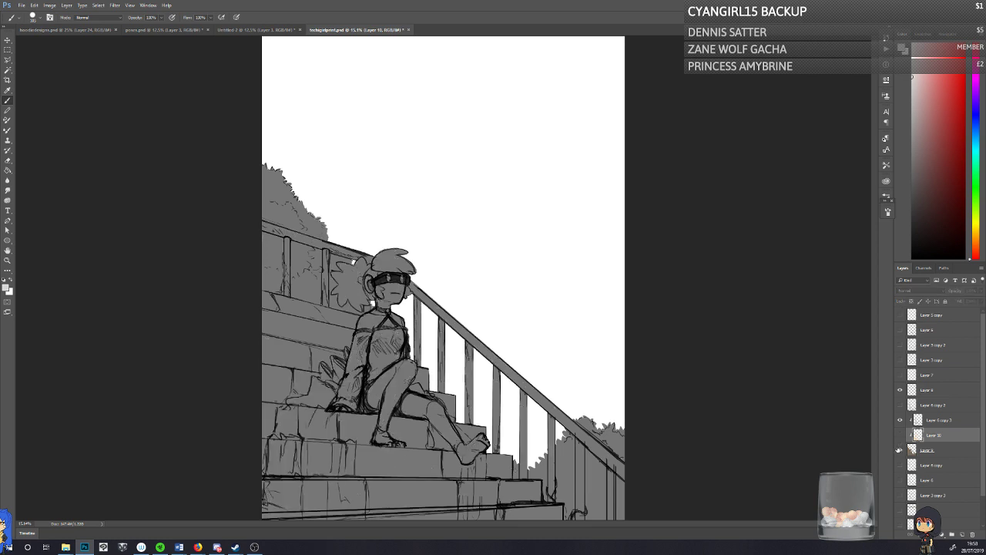
click(899, 435)
key(ctrl+s)
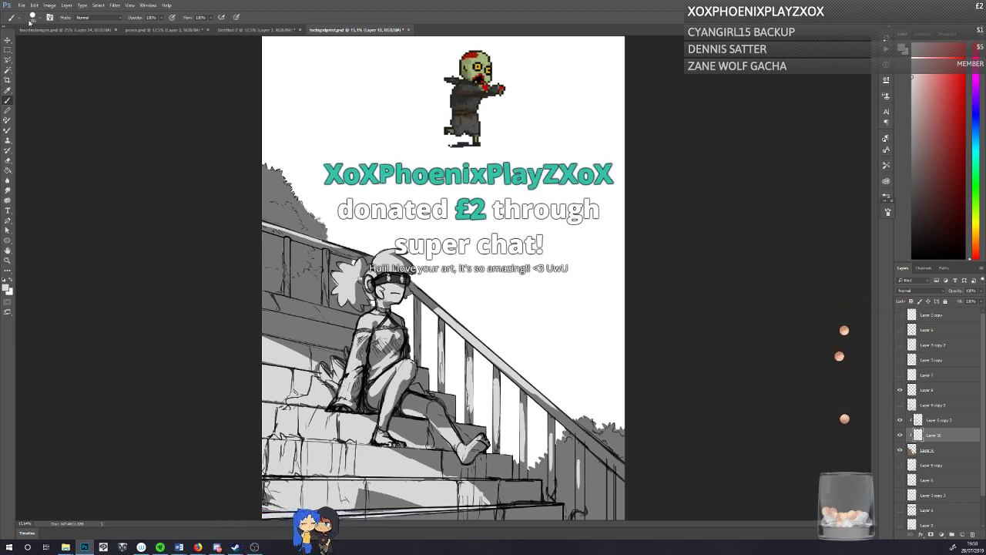
Step: Open the recent file bakegoods_bases.psd and move the dog cupcake up toward the middle of the canvas
click(21, 4)
mouse_move(107, 50)
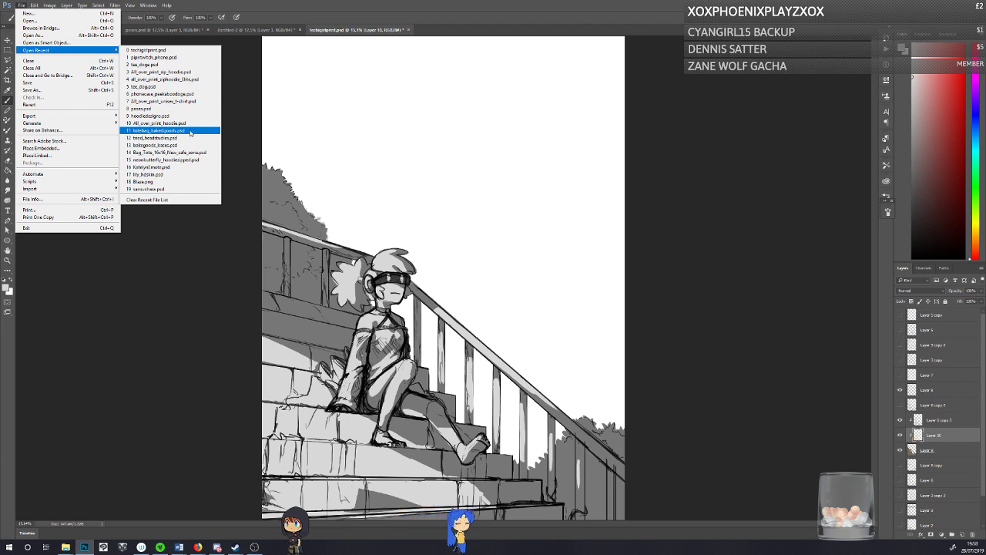
click(186, 145)
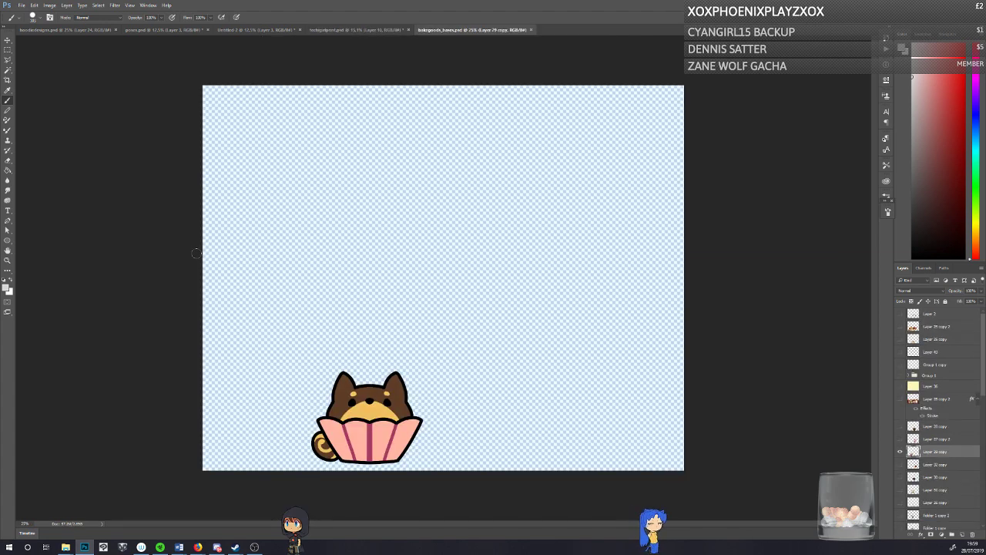
key(v)
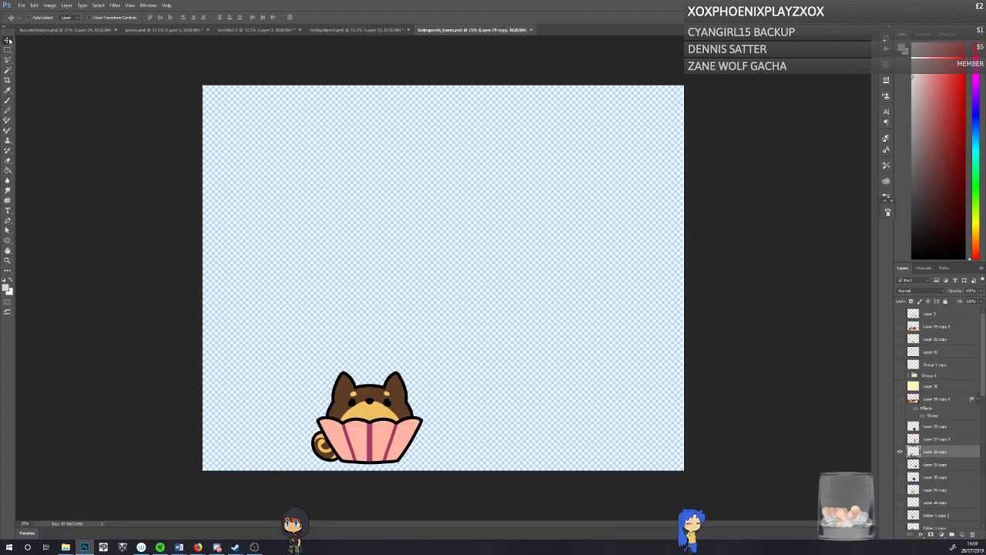
drag(349, 335, 381, 194)
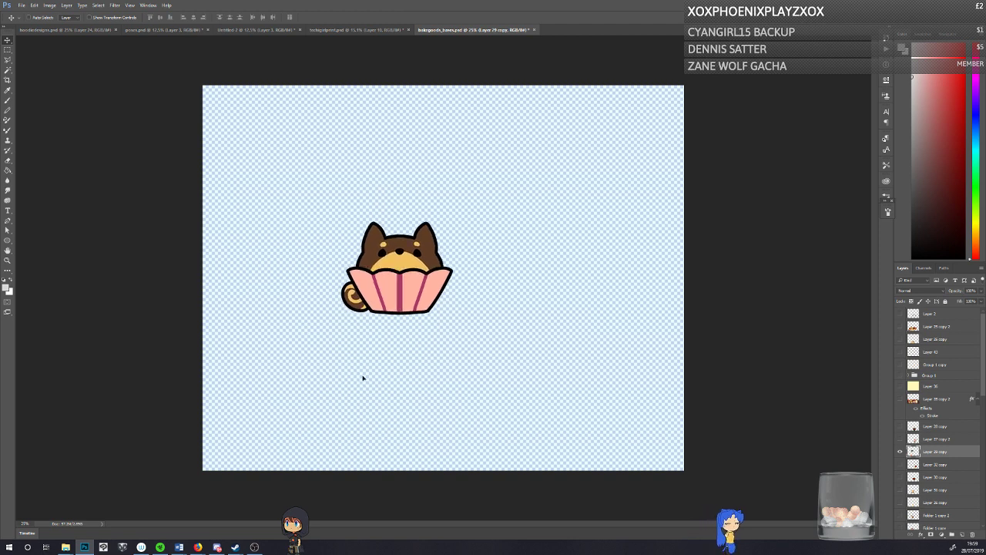
drag(363, 376, 379, 348)
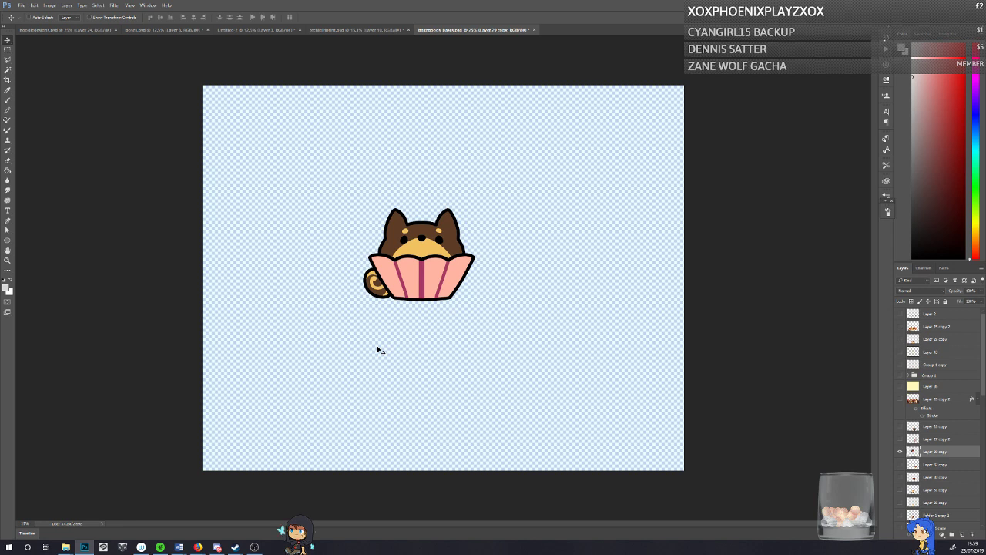
Step: Hide the dog cupcake, preview the bunny donut and fox tart layers one at a time, and show the full character lineup on Layer 28 copy 2
click(900, 452)
click(900, 439)
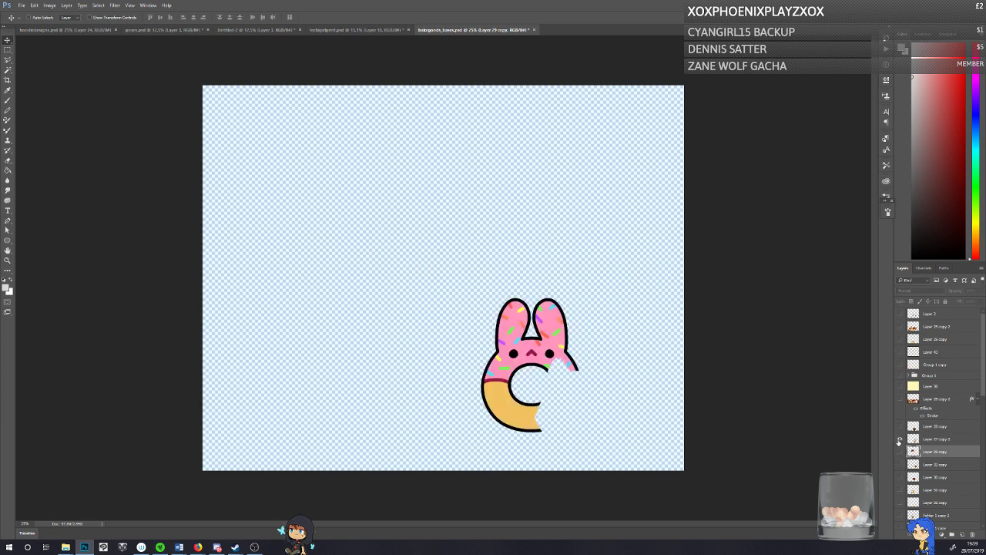
click(899, 440)
click(900, 464)
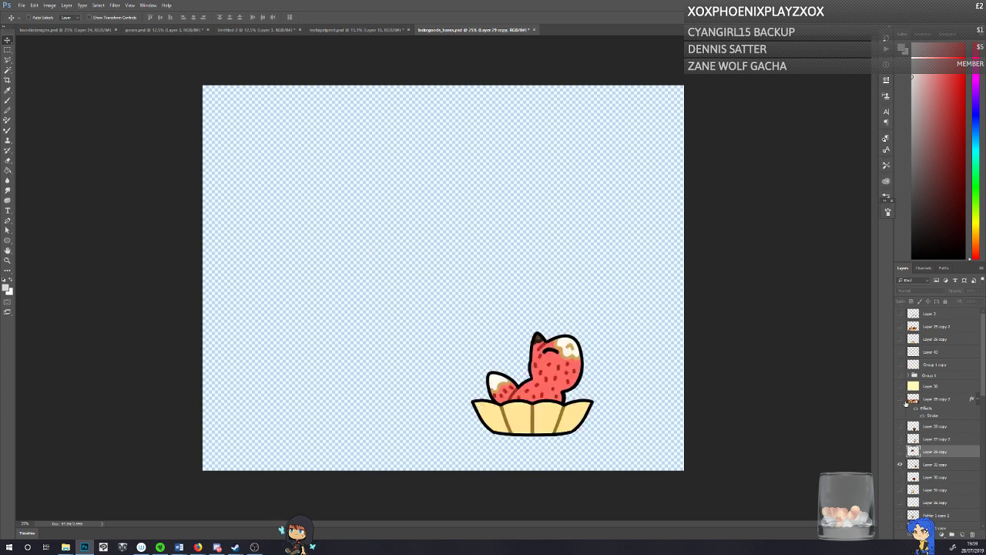
click(900, 464)
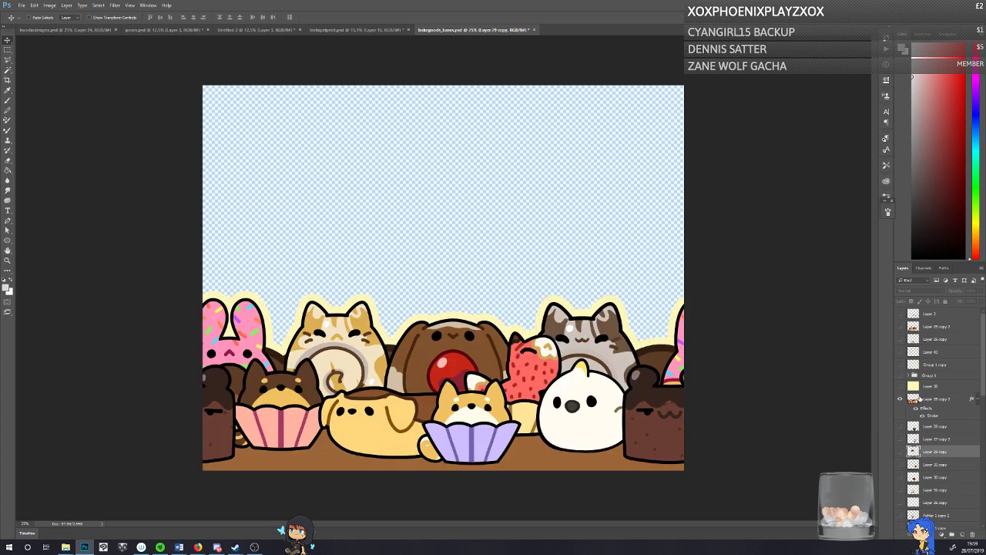
click(900, 398)
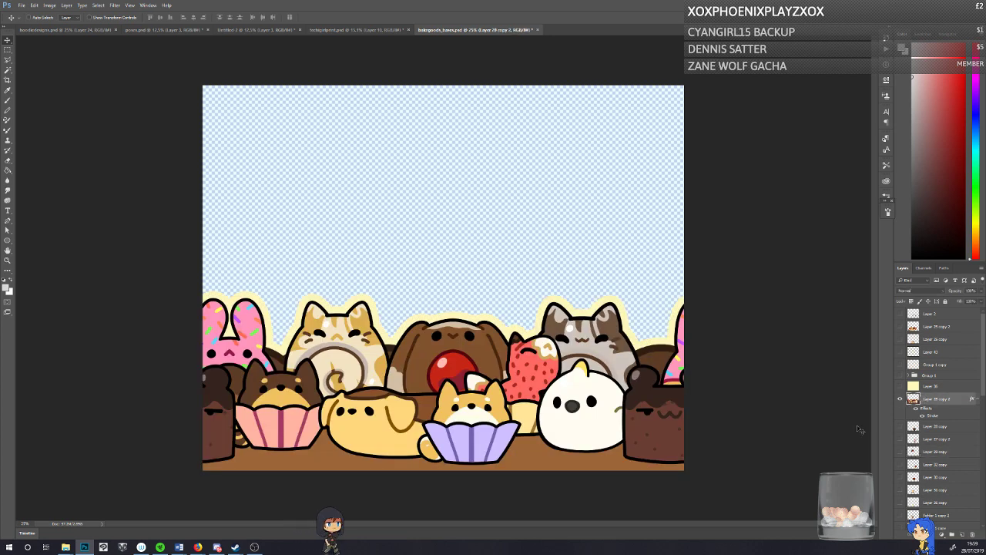
Step: Paint temporary light grey arrows pointing at the back row of bakery animals with the Brush tool, and undo them
click(7, 101)
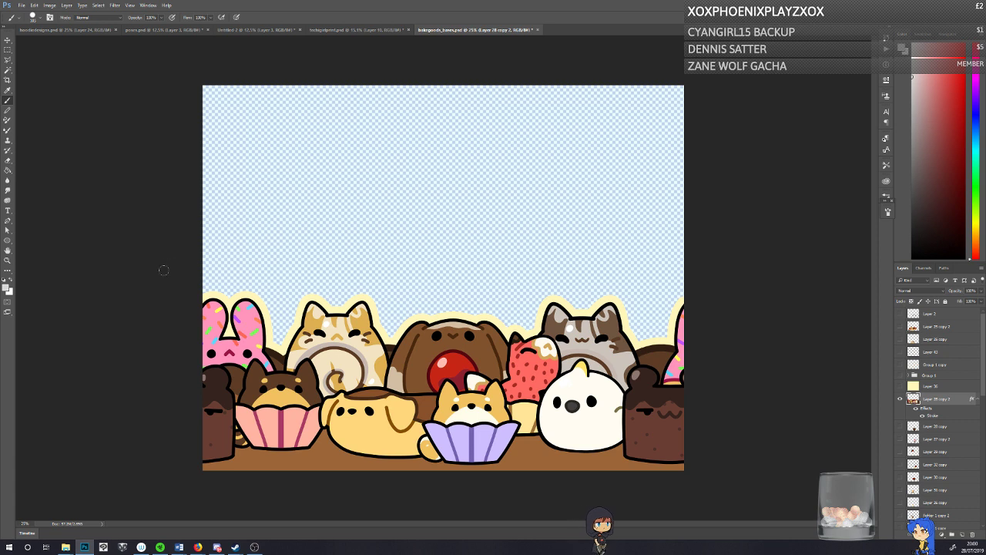
mouse_move(249, 179)
mouse_down()
mouse_move(267, 205)
mouse_move(235, 286)
mouse_up()
mouse_move(274, 255)
mouse_down()
mouse_move(235, 286)
mouse_move(226, 262)
mouse_move(268, 260)
mouse_move(231, 254)
mouse_up()
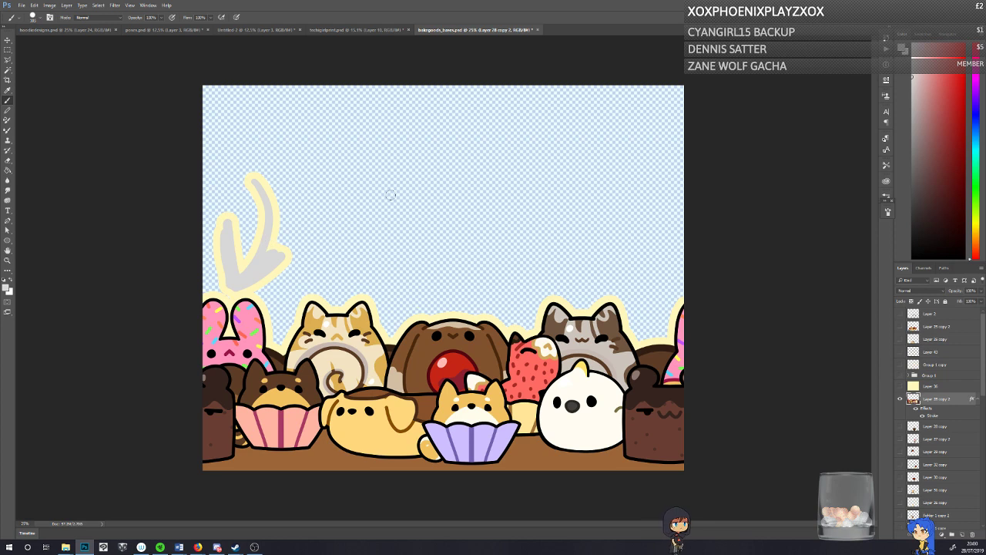
drag(389, 189, 443, 305)
mouse_move(383, 269)
mouse_down()
mouse_move(429, 297)
mouse_move(440, 255)
mouse_move(433, 295)
mouse_up()
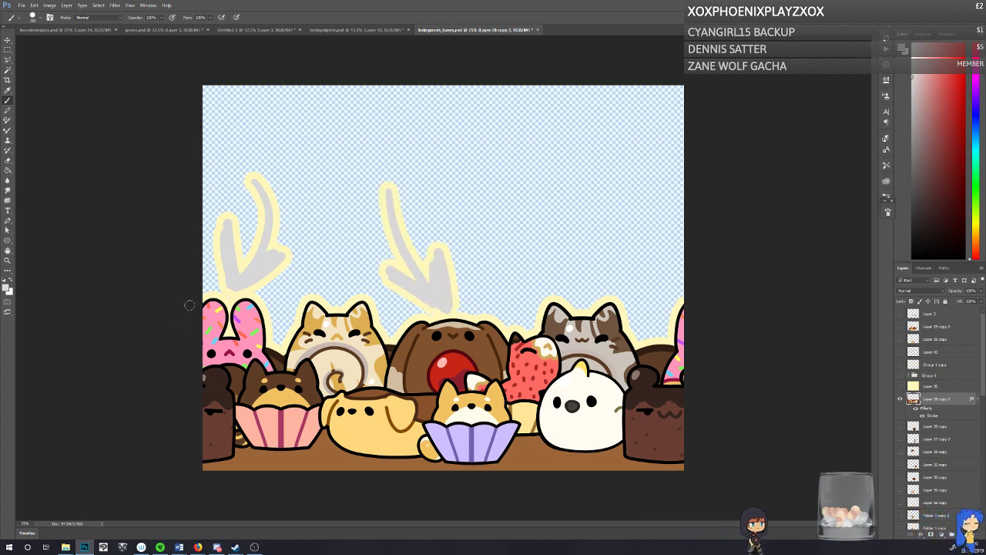
key(ctrl+alt+z)
key(ctrl+alt+z)
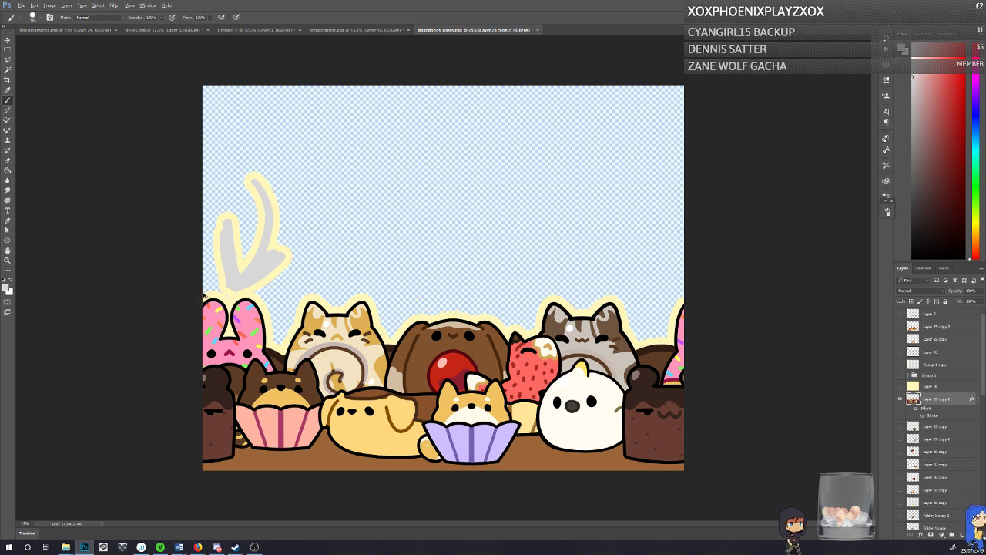
drag(307, 188, 336, 280)
key(ctrl+z)
drag(548, 211, 558, 272)
key(ctrl+z)
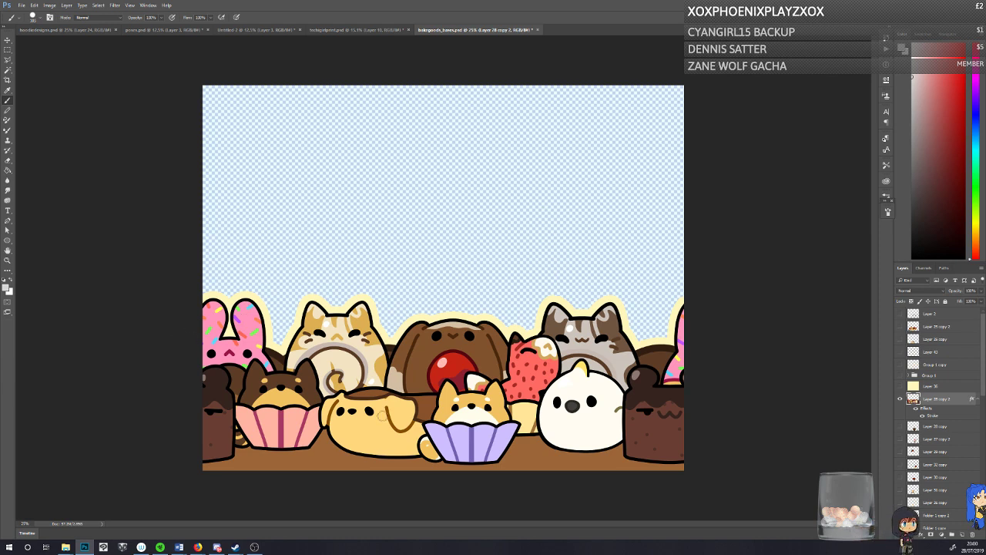
Step: Paint temporary light grey arrows pointing at the front row of bakery animals, including both cupcake dogs, and undo them
mouse_move(622, 267)
mouse_down()
mouse_move(665, 370)
mouse_move(661, 361)
mouse_up()
key(ctrl+z)
drag(570, 277, 568, 362)
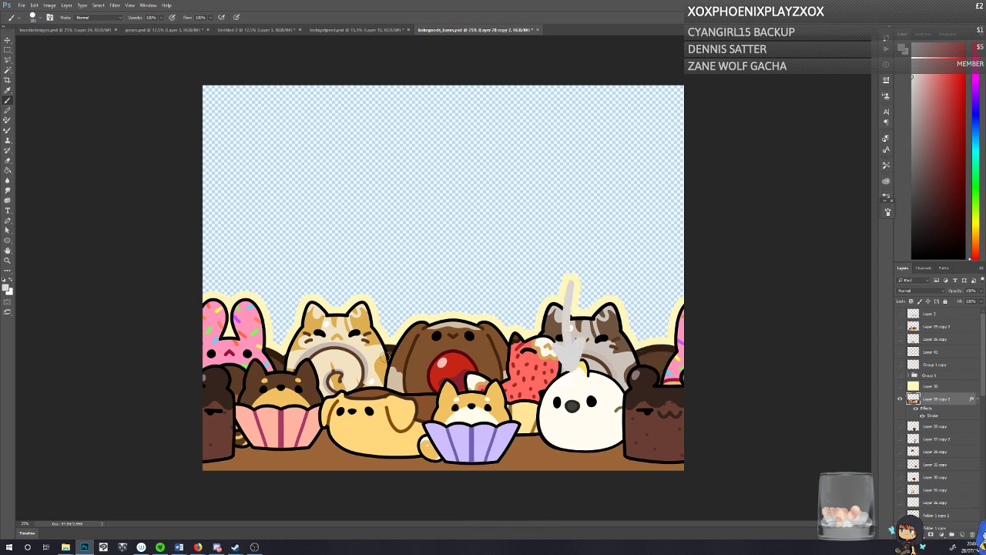
key(ctrl+z)
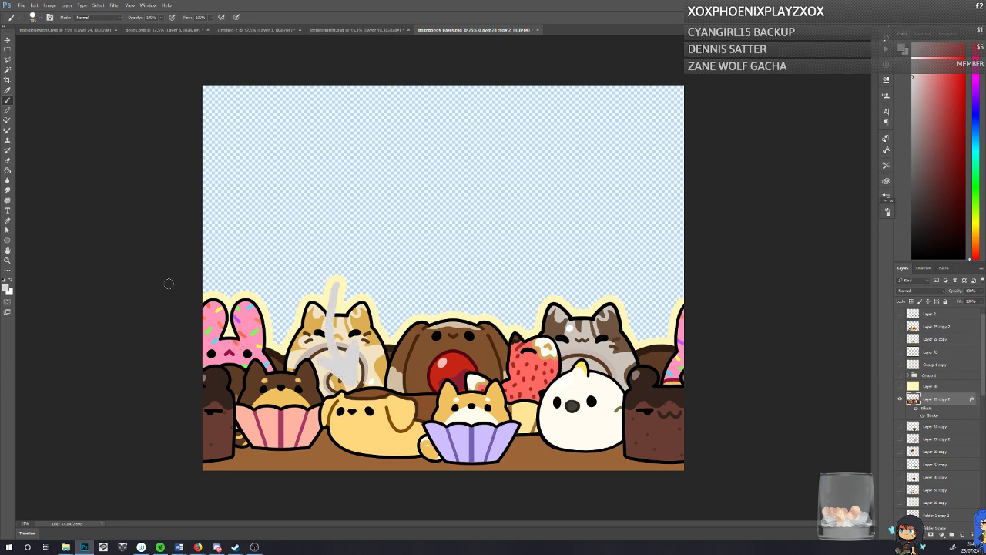
key(ctrl+z)
drag(268, 253, 274, 336)
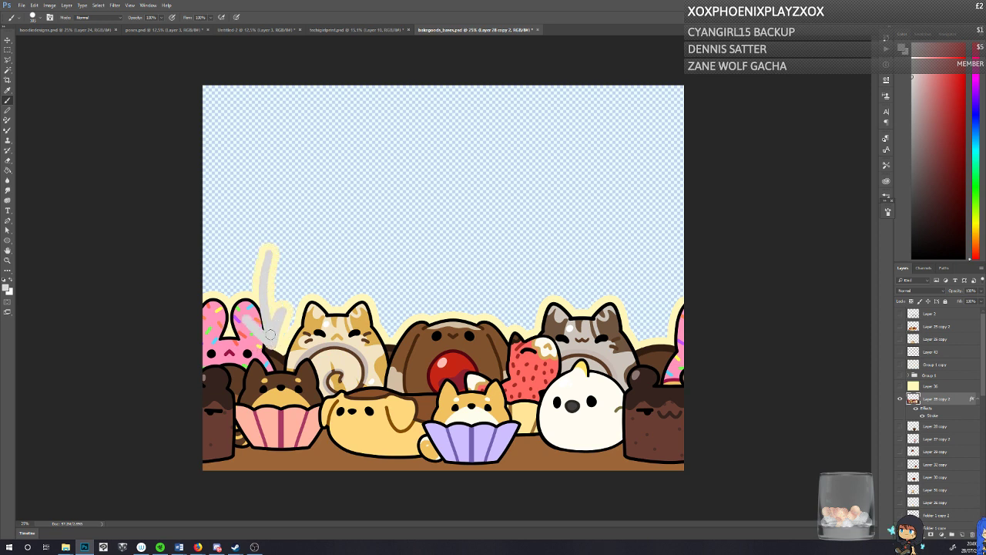
drag(469, 258, 478, 377)
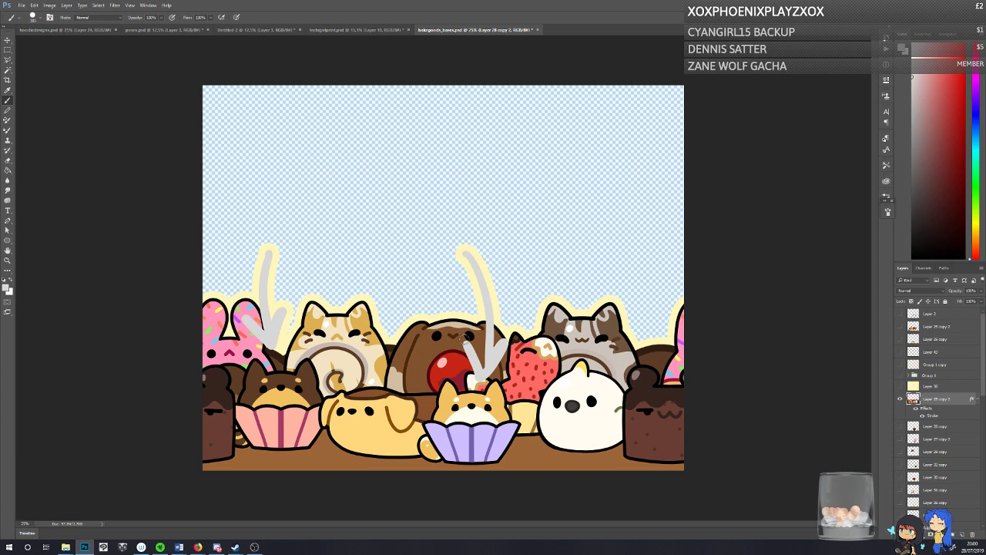
key(ctrl+alt+z)
key(ctrl+alt+z)
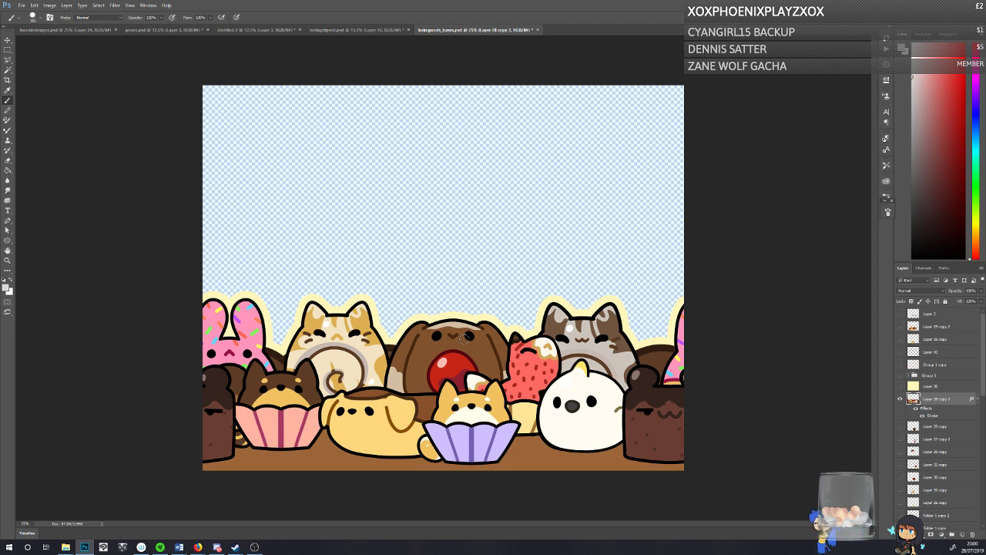
Step: Open the recent file phonecase_peekaboodoge.psd and collapse Group 1
click(21, 6)
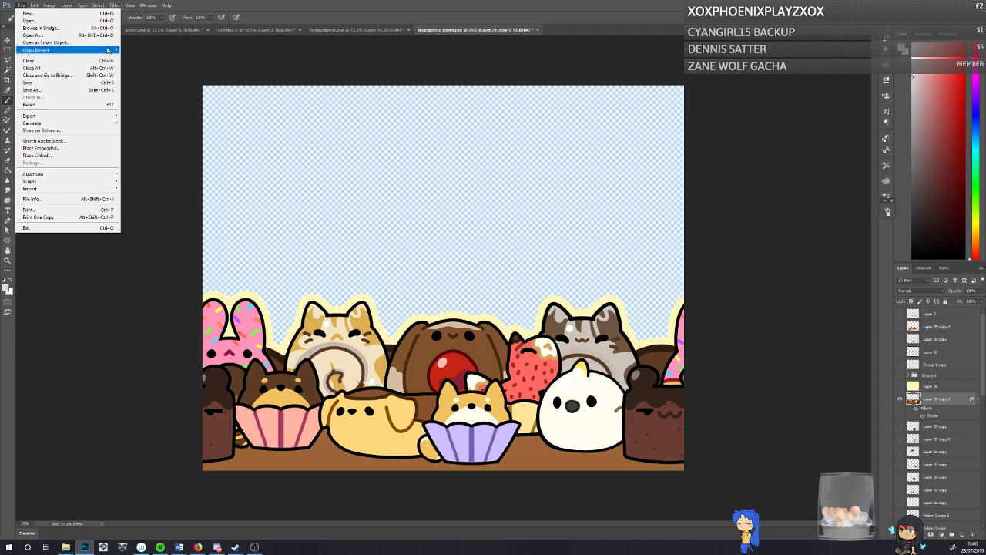
mouse_move(114, 50)
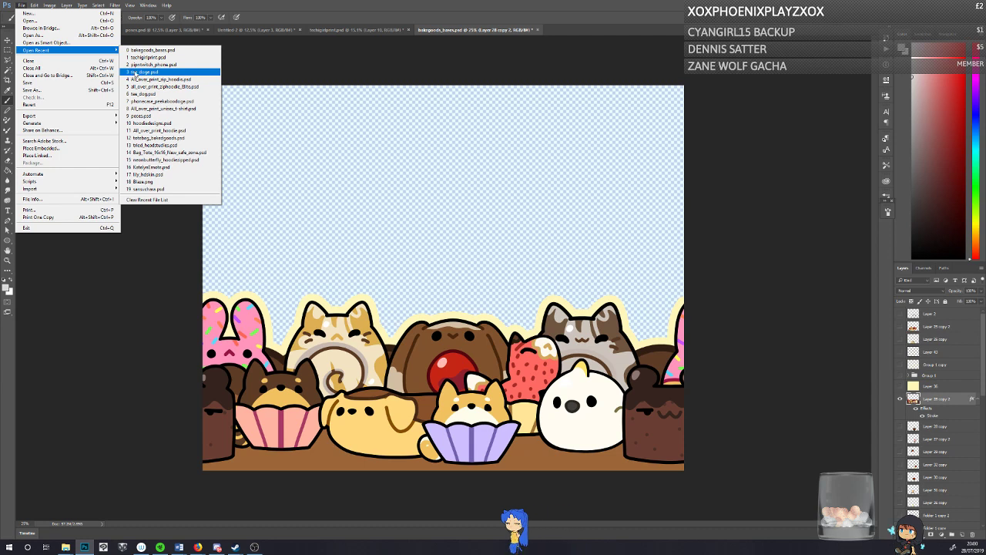
click(151, 101)
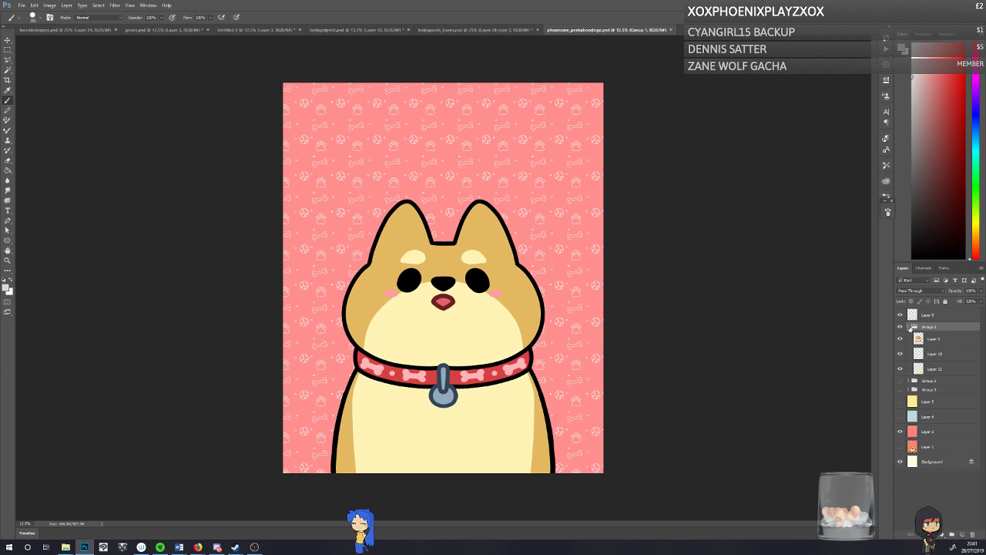
click(910, 327)
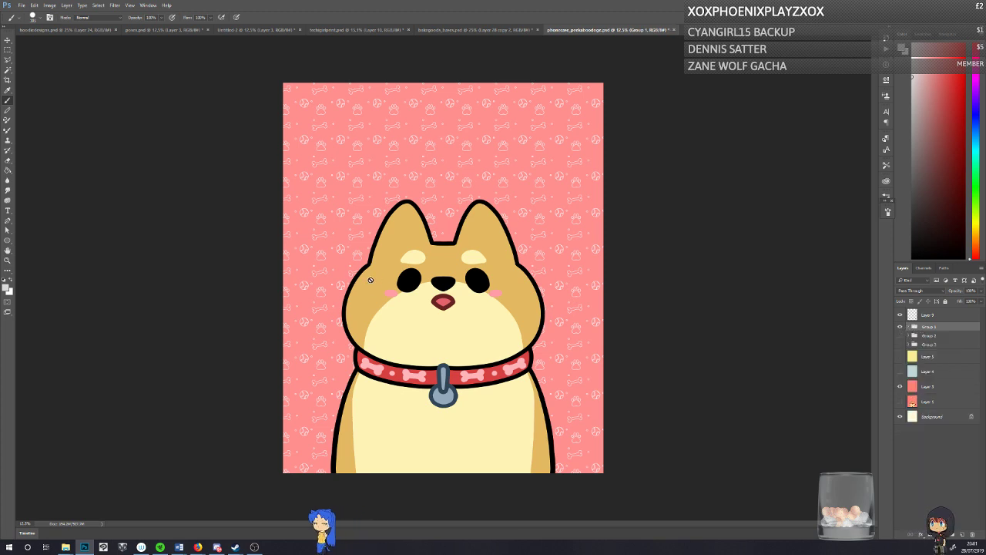
Step: Add a new layer, paint a straight black vertical line down the canvas, and shift it to meet the dog's left ear edge
key(ctrl+shift+alt+n)
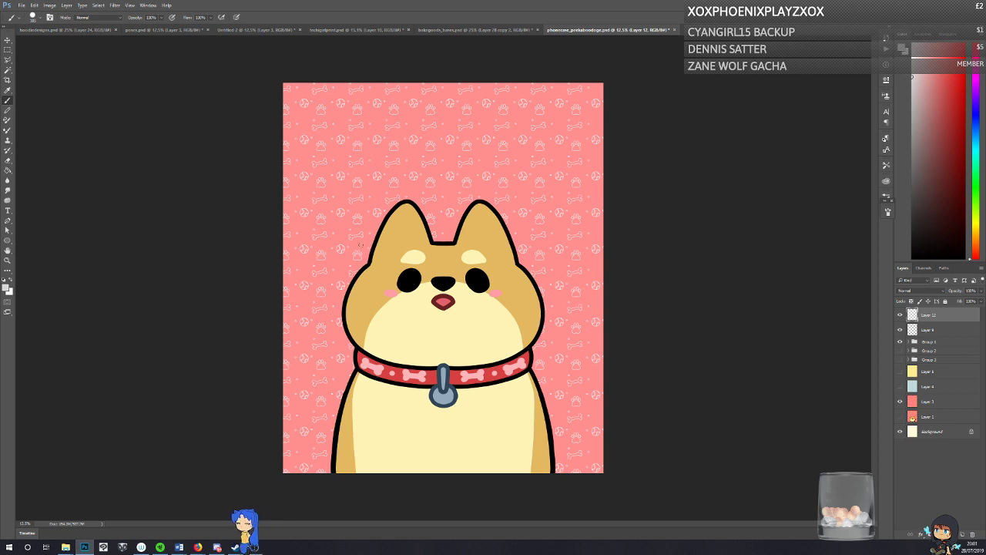
key(d)
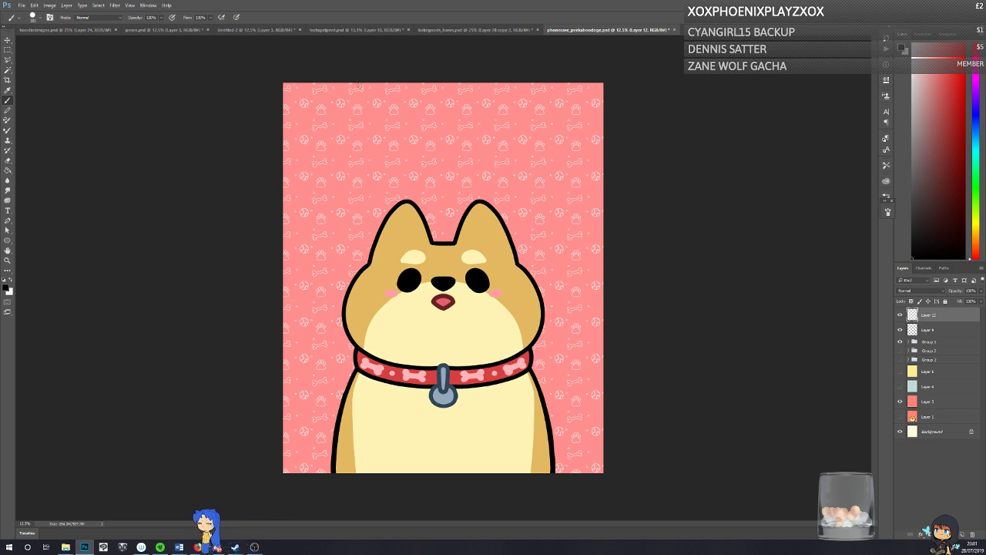
drag(359, 83, 359, 473)
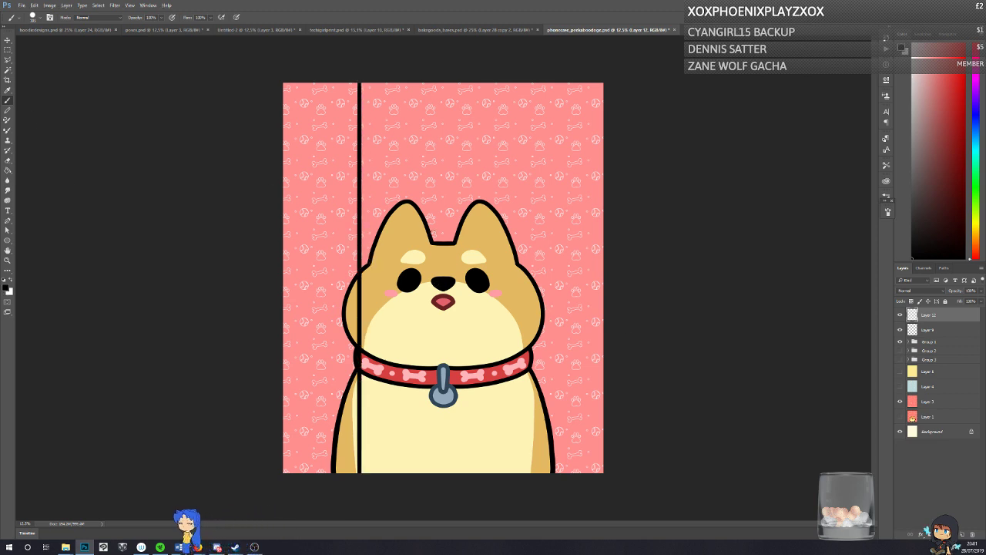
click(8, 40)
drag(318, 231, 326, 227)
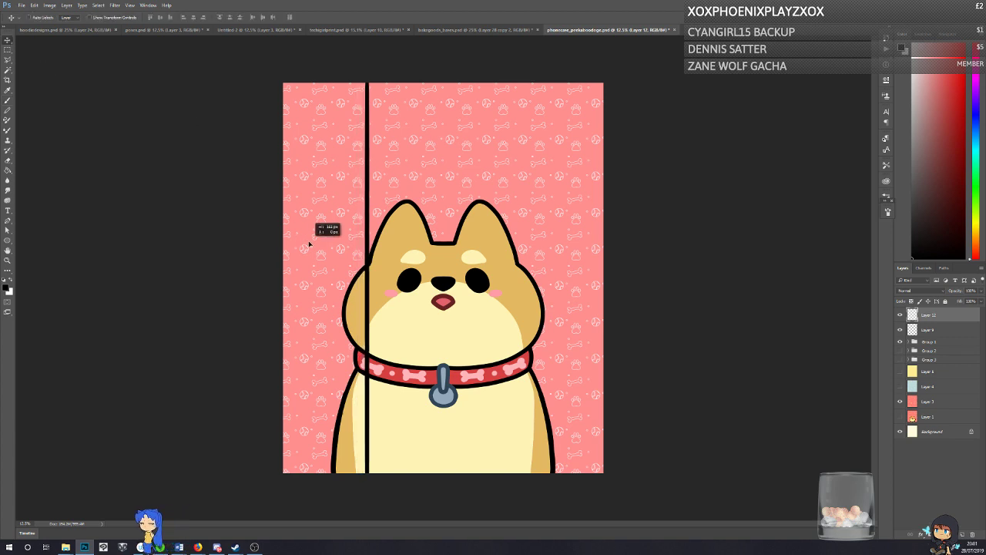
Step: Paint a matching black vertical line at the dog's right ear edge and horizontal lines above and below the dog to outline a phone case
click(9, 101)
drag(509, 81, 503, 486)
key(ctrl+z)
mouse_move(517, 263)
mouse_down()
mouse_move(502, 65)
mouse_move(503, 498)
mouse_up()
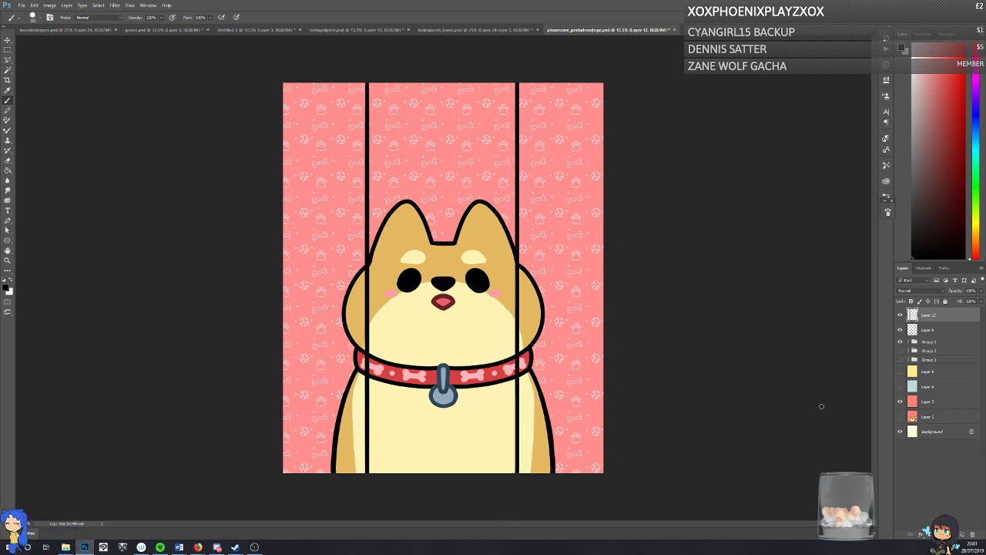
drag(422, 120, 499, 124)
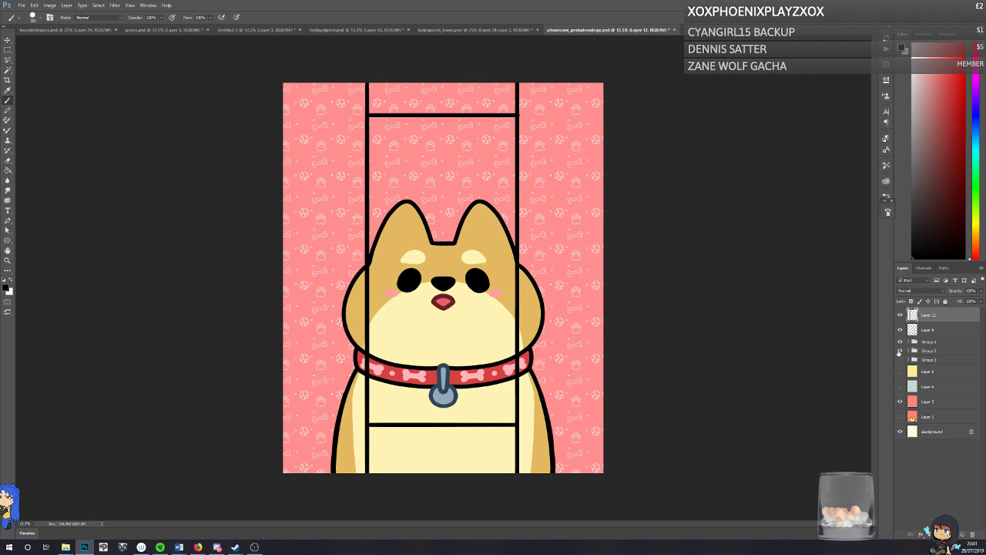
Step: Preview the white dog on the yellow background, and replace it with the dark brown dog on the blue background using layer visibility
click(900, 341)
click(900, 372)
click(900, 402)
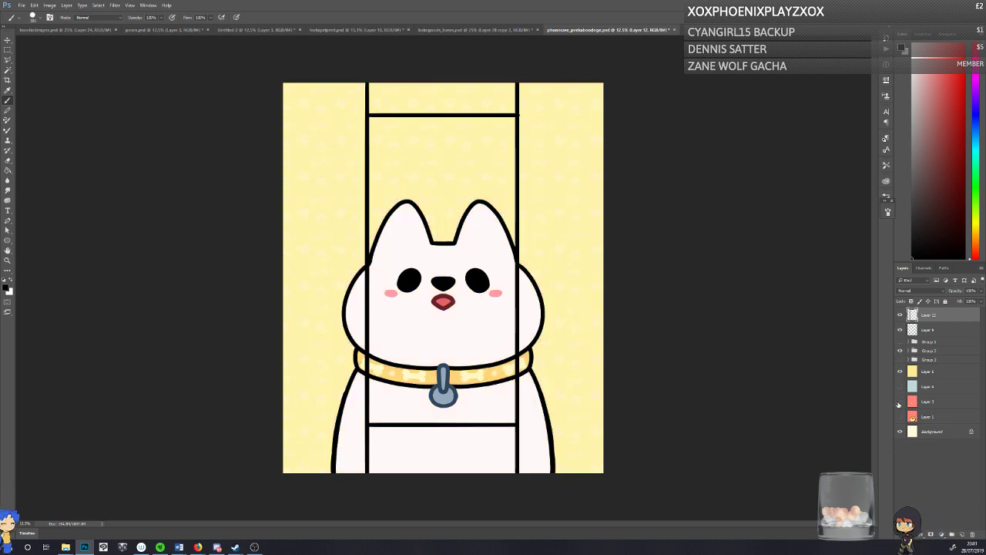
click(900, 360)
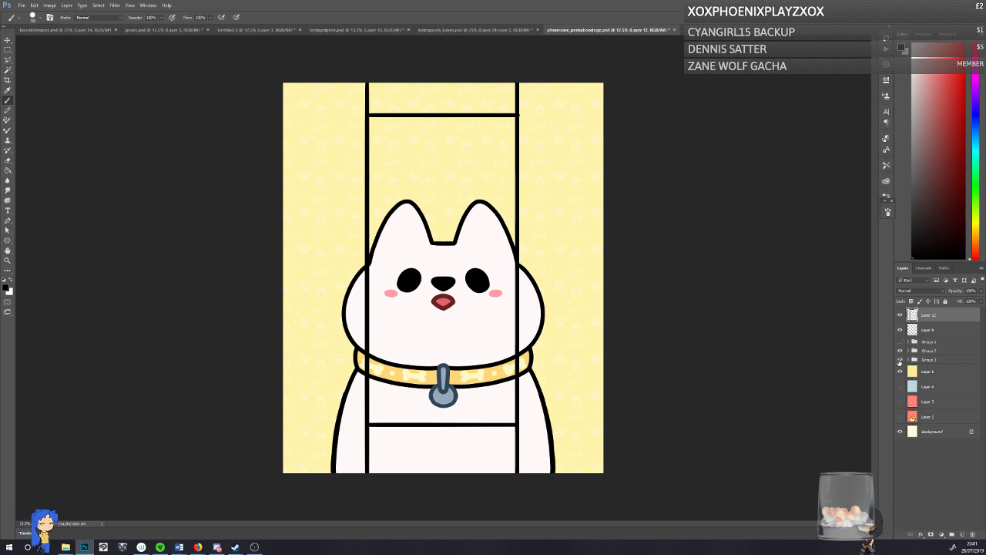
click(900, 351)
click(900, 386)
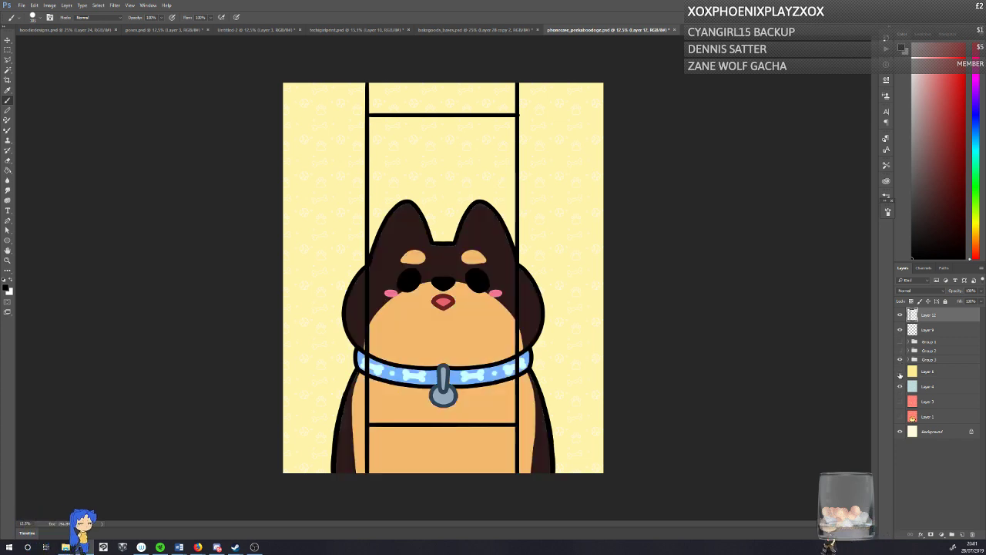
click(899, 372)
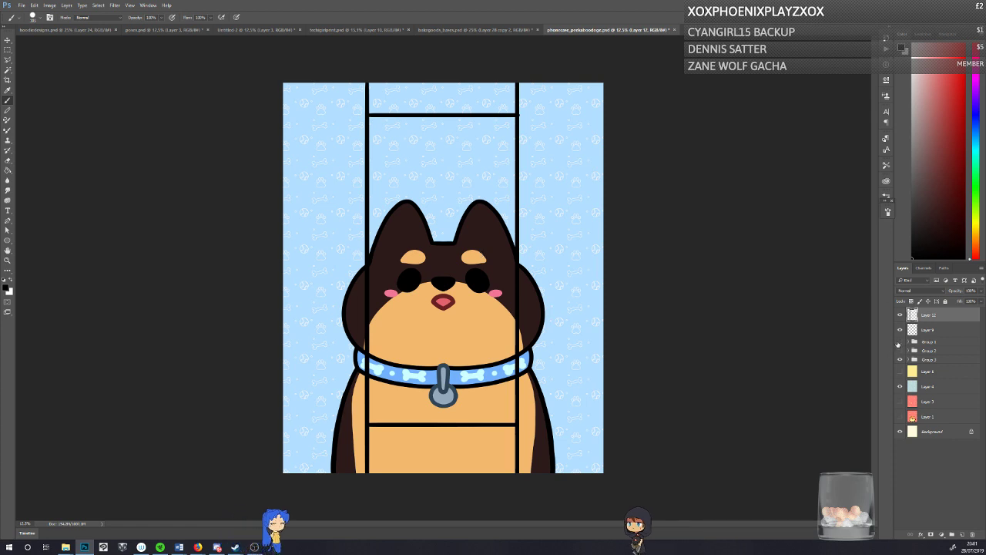
Step: Cycle the dog group visibility over the blue background, passing through the white dog and leaving the tan dog in Group 1 shown
click(900, 342)
click(899, 360)
click(900, 341)
click(900, 351)
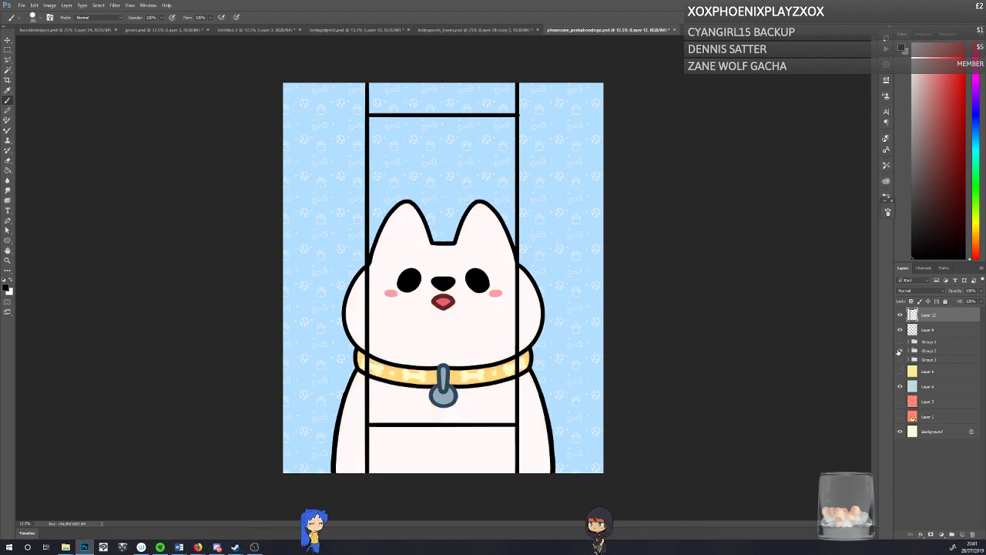
click(900, 351)
click(899, 341)
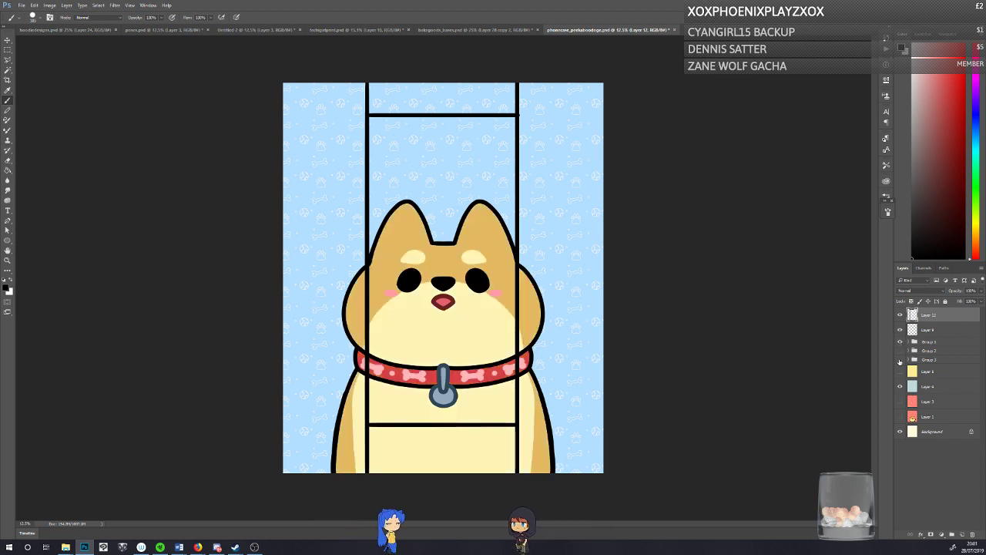
Step: Hide the tan dog in Group 1 and show the dark brown dog in Group 3 on the blue background
click(900, 342)
click(900, 360)
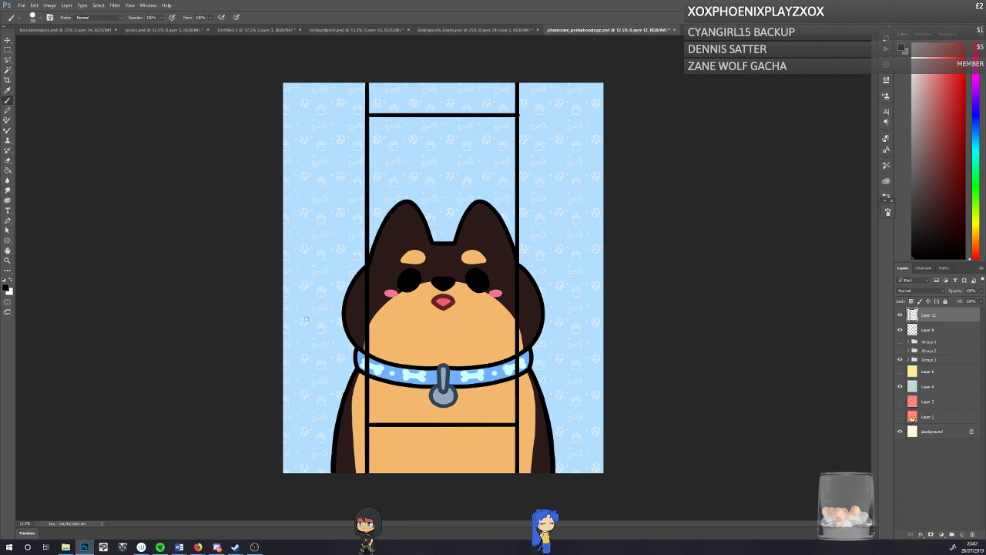
Step: Switch to the hoodie designs document, expand the timeline, and show the second frame with the pastry-patterned hoodie and tote bags
click(67, 33)
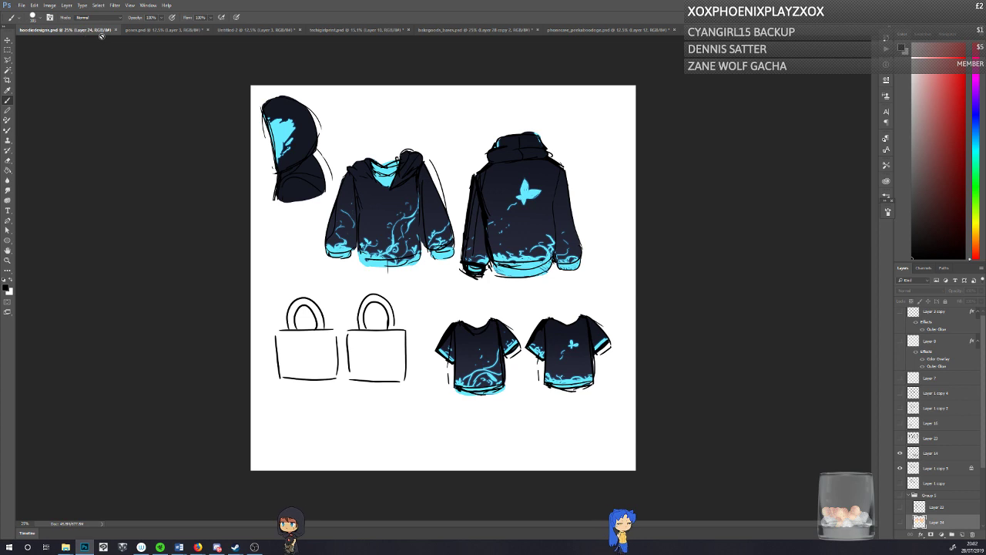
click(909, 494)
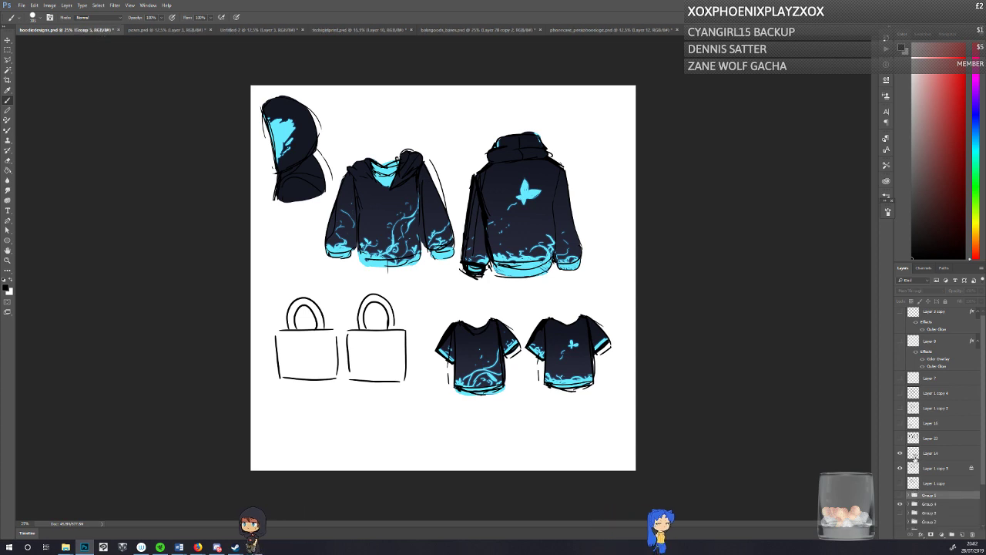
click(390, 534)
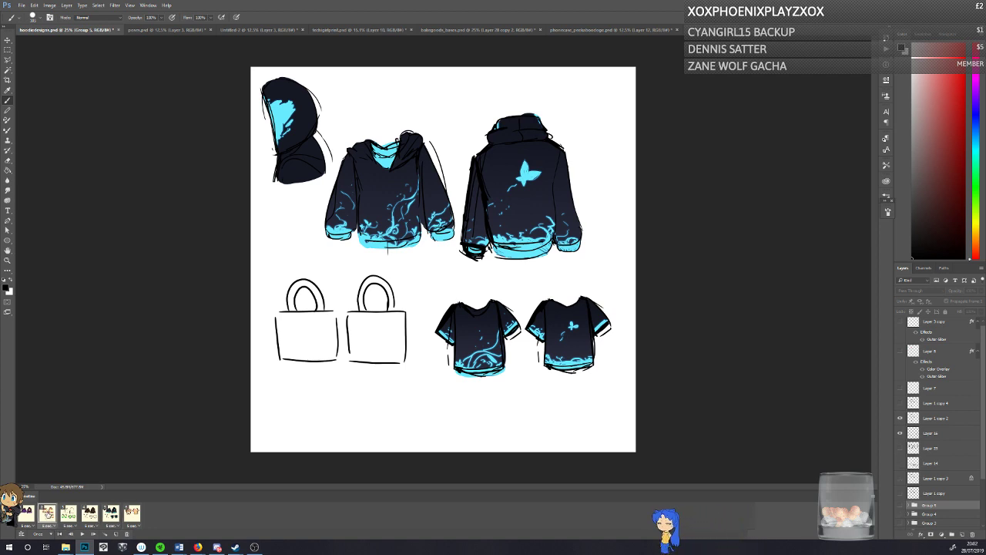
click(47, 515)
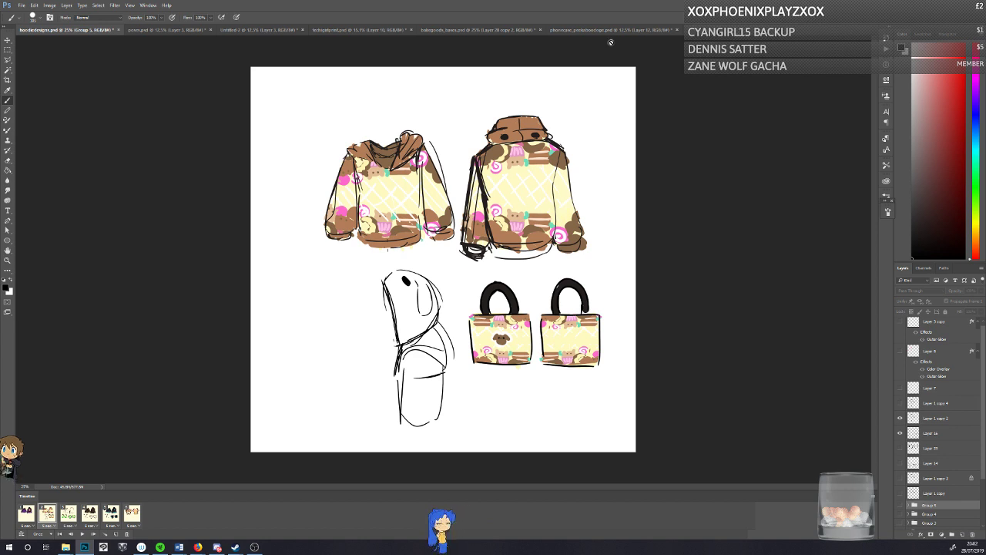
Step: Close the phone case dog document, return to the staircase painting, and save it
click(675, 29)
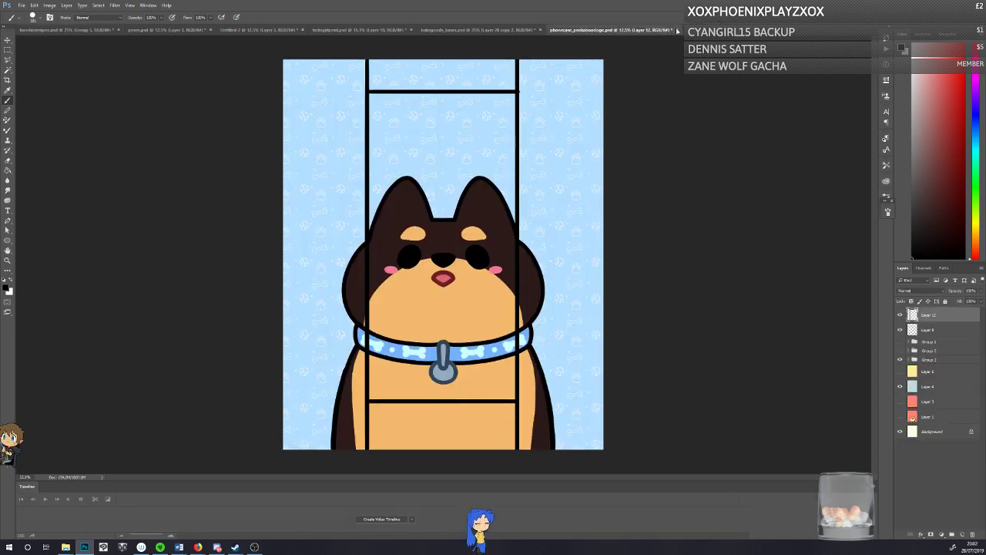
click(505, 198)
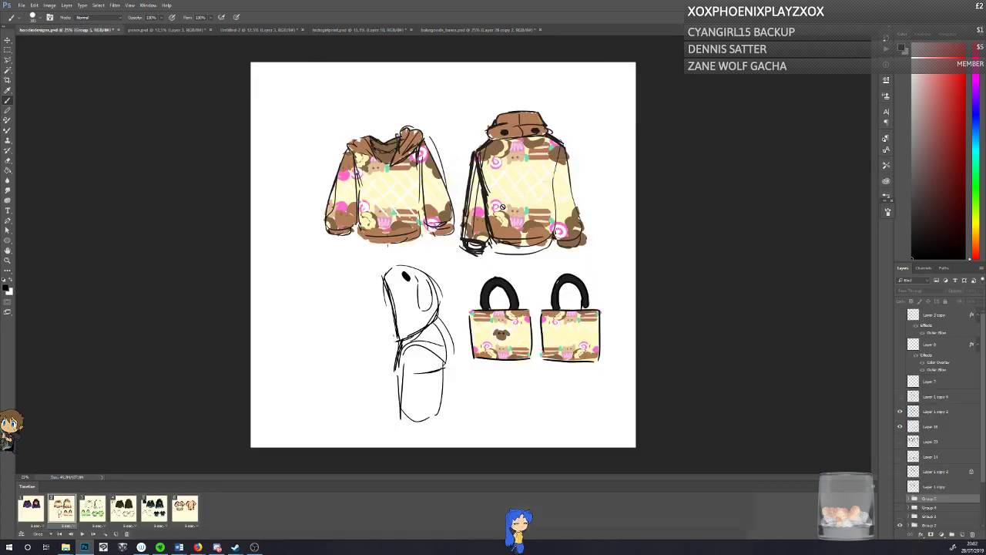
click(356, 29)
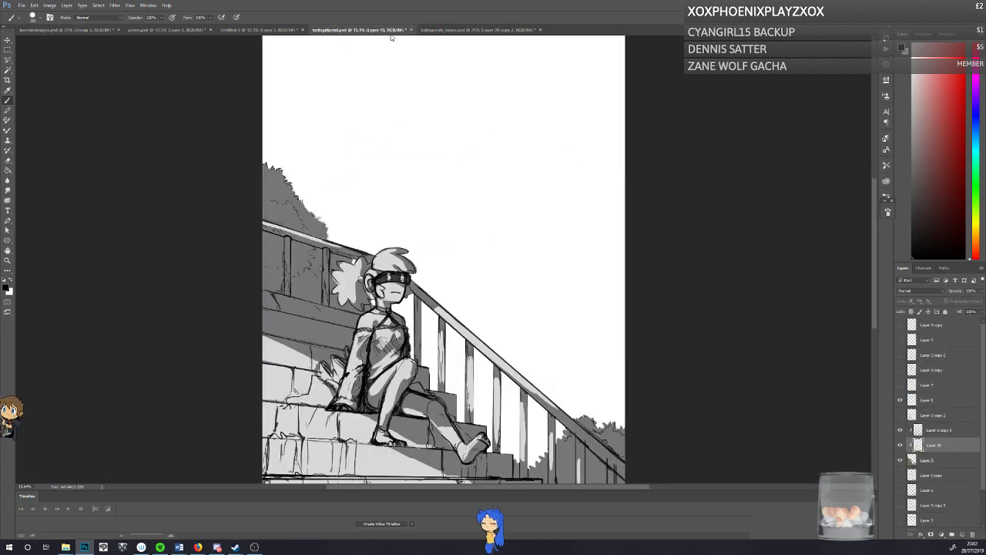
key(ctrl+s)
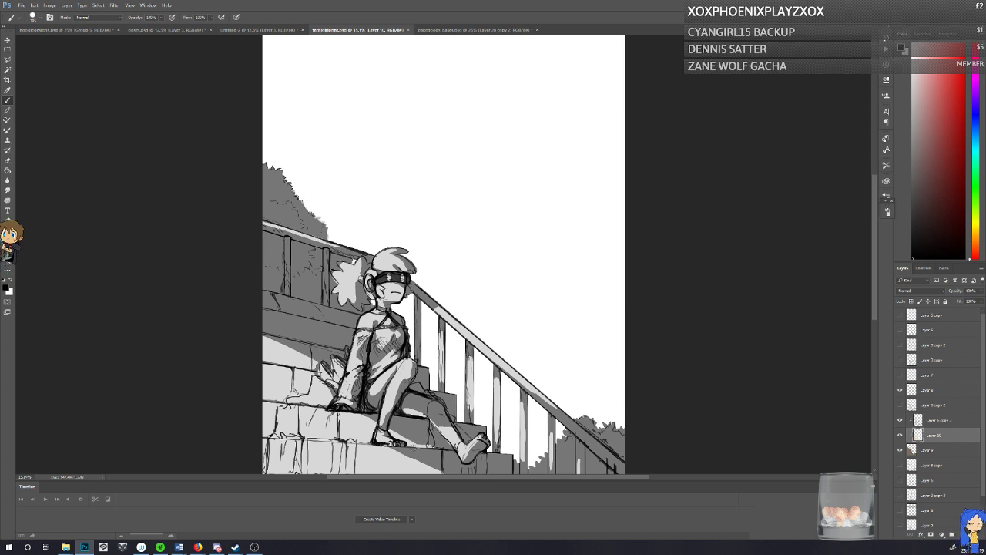
Step: Paint light grey along the lower end of the stair railing on Layer 10 and save the painting
click(7, 161)
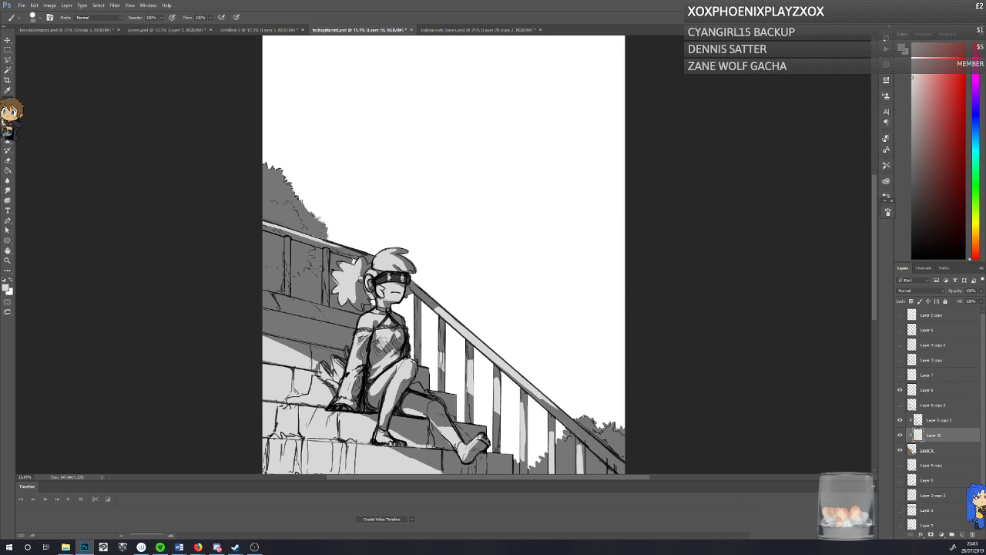
drag(604, 456, 546, 407)
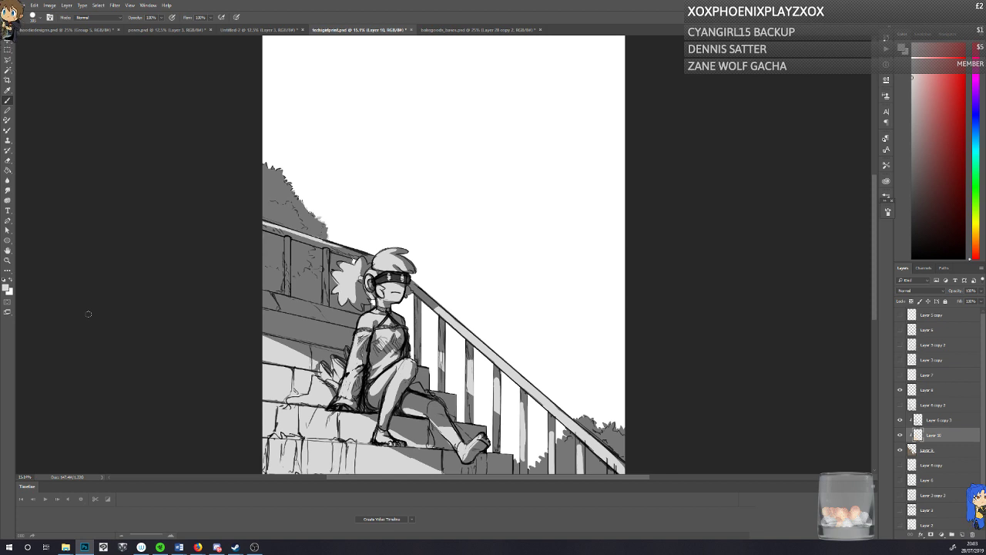
key(ctrl+s)
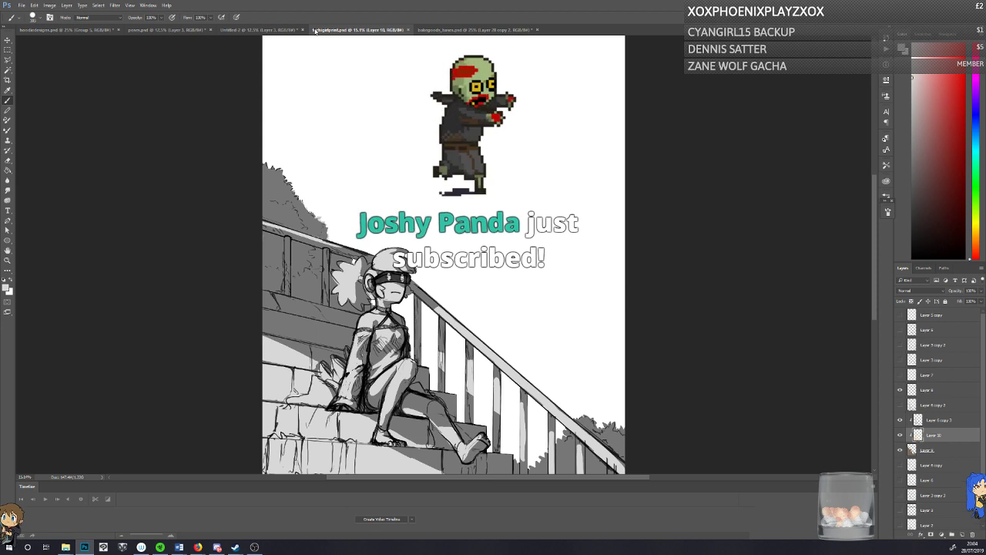
Step: Collapse the timeline, cover the dark wedge on the bottom step with light grey, and save the painting
double_click(369, 487)
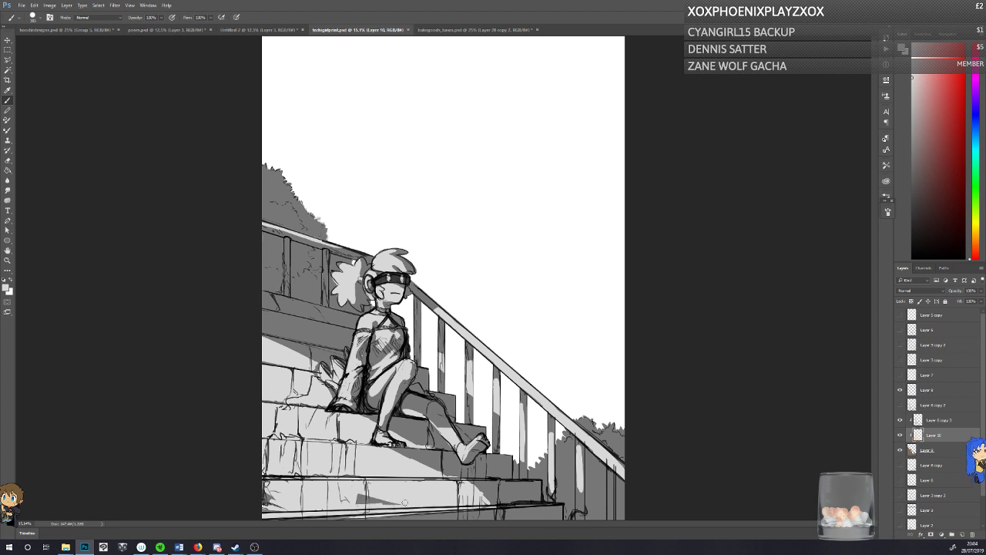
drag(404, 503, 362, 503)
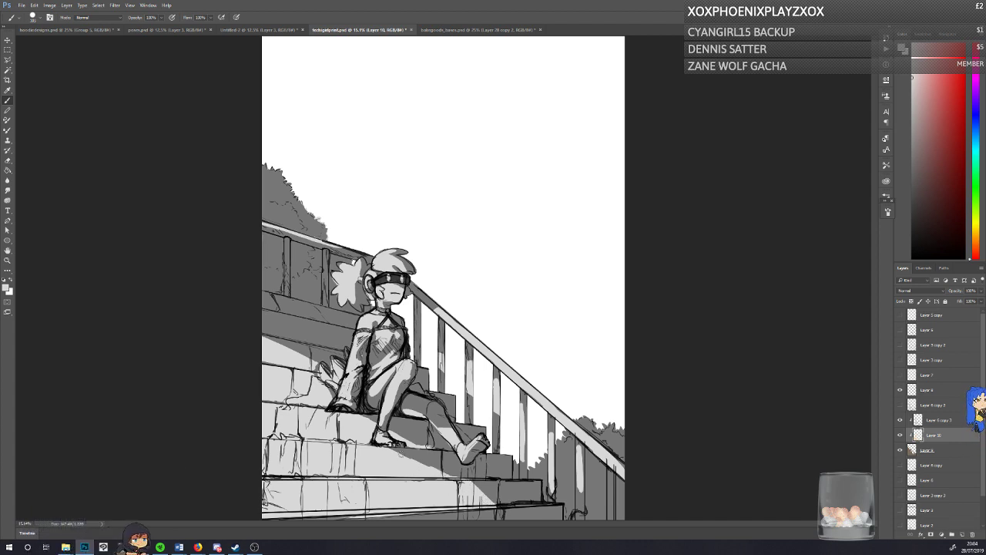
key(ctrl+s)
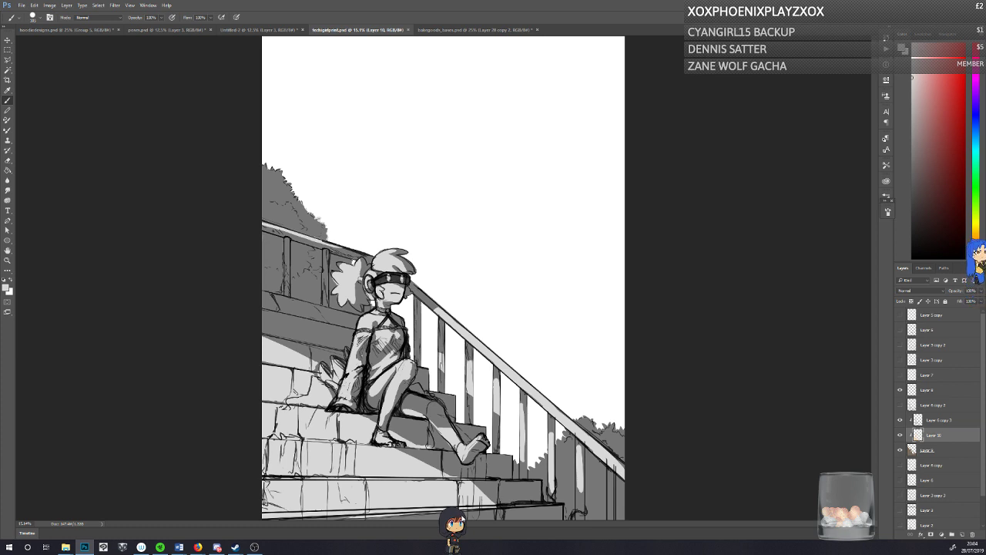
Step: Paint light grey highlights on the lower railing posts, switch to the Eraser for touch-ups, and save the painting
mouse_move(523, 447)
mouse_down()
mouse_move(523, 473)
mouse_move(523, 443)
mouse_move(552, 496)
mouse_move(581, 513)
mouse_up()
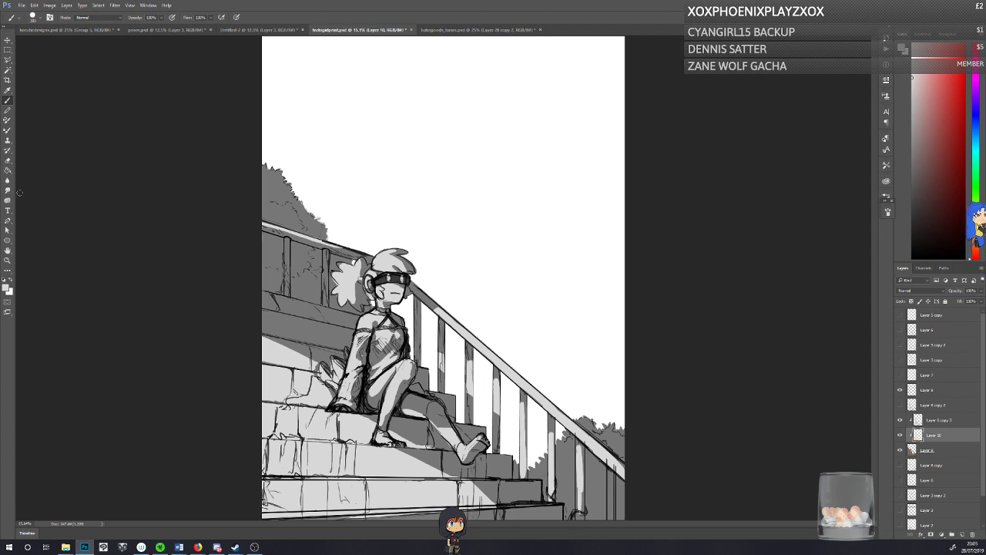
key(e)
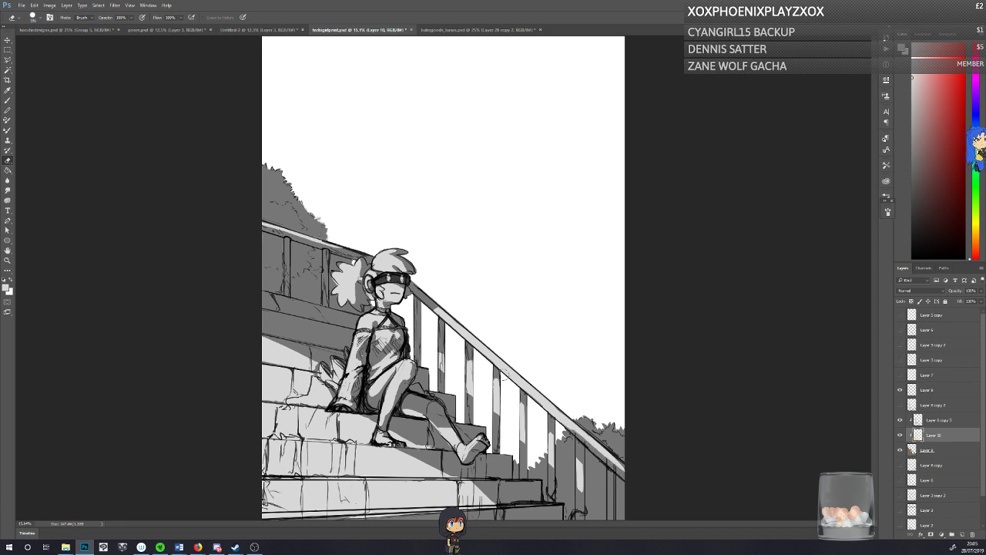
key(ctrl+s)
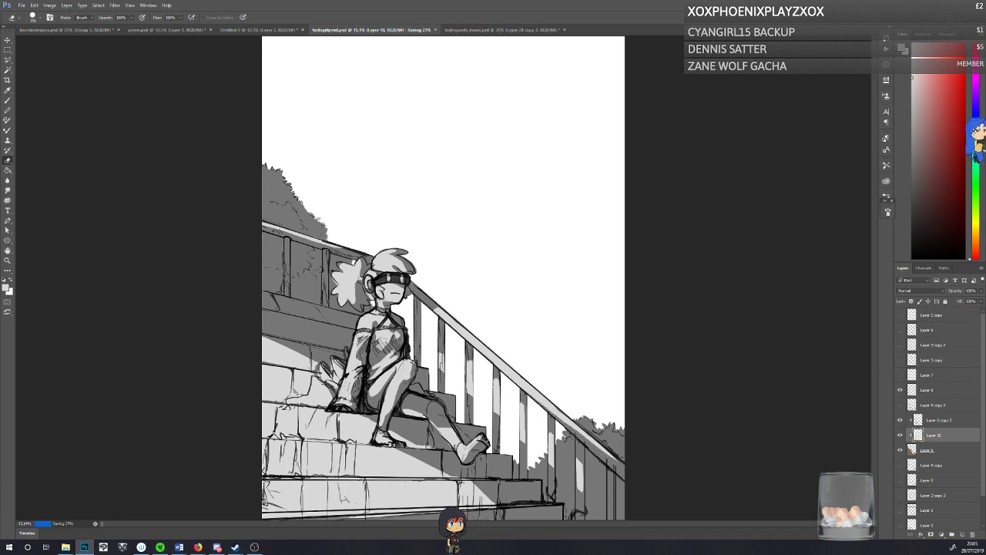
Step: Brush light grey foliage highlights onto the bush behind the lower railing and the bush above the upper railing, saving the painting
click(9, 101)
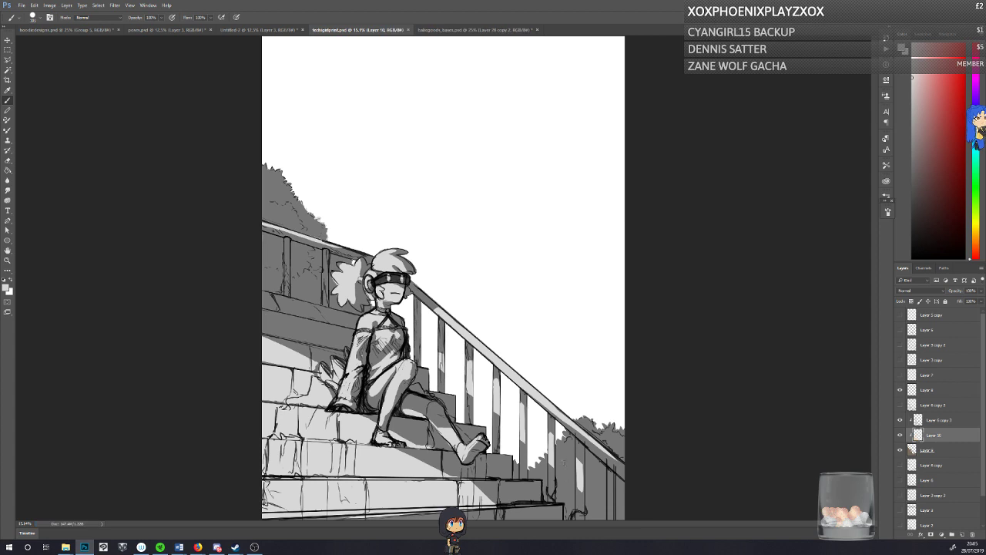
mouse_move(571, 460)
mouse_down()
mouse_move(570, 471)
mouse_move(568, 461)
mouse_move(562, 467)
mouse_move(567, 454)
mouse_move(594, 488)
mouse_move(588, 466)
mouse_up()
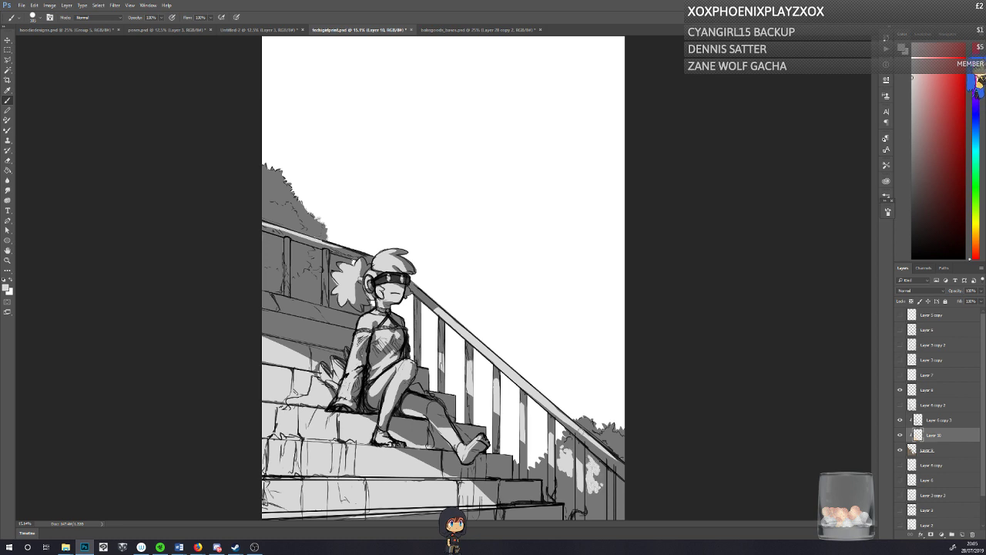
drag(581, 420, 621, 434)
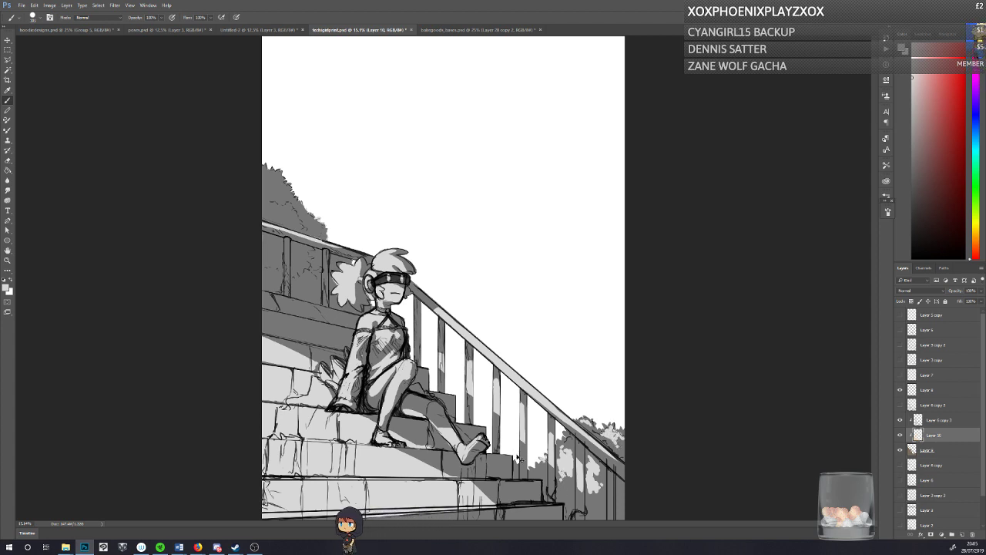
key(ctrl+s)
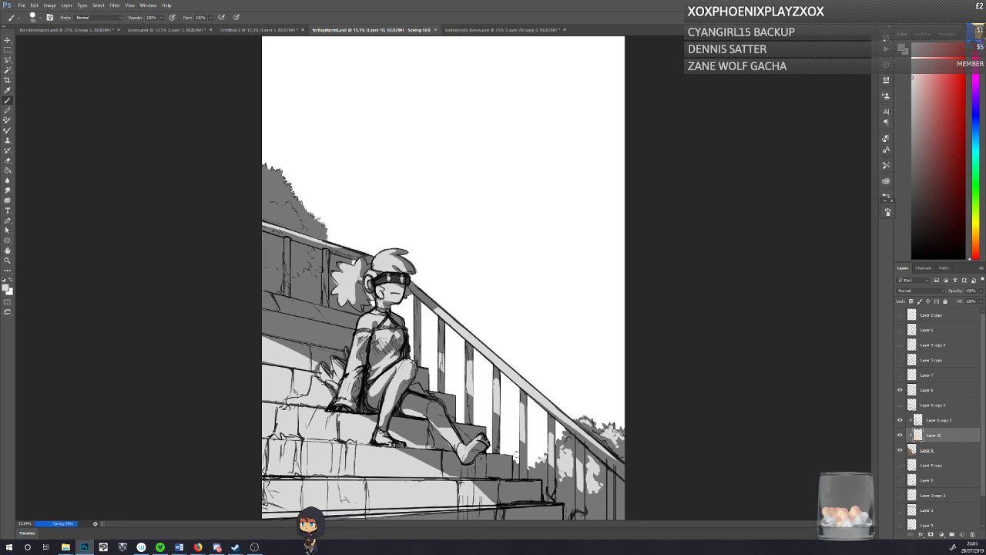
mouse_move(263, 168)
mouse_down()
mouse_move(276, 201)
mouse_move(262, 198)
mouse_move(262, 213)
mouse_move(286, 209)
mouse_move(264, 205)
mouse_up()
key(ctrl+s)
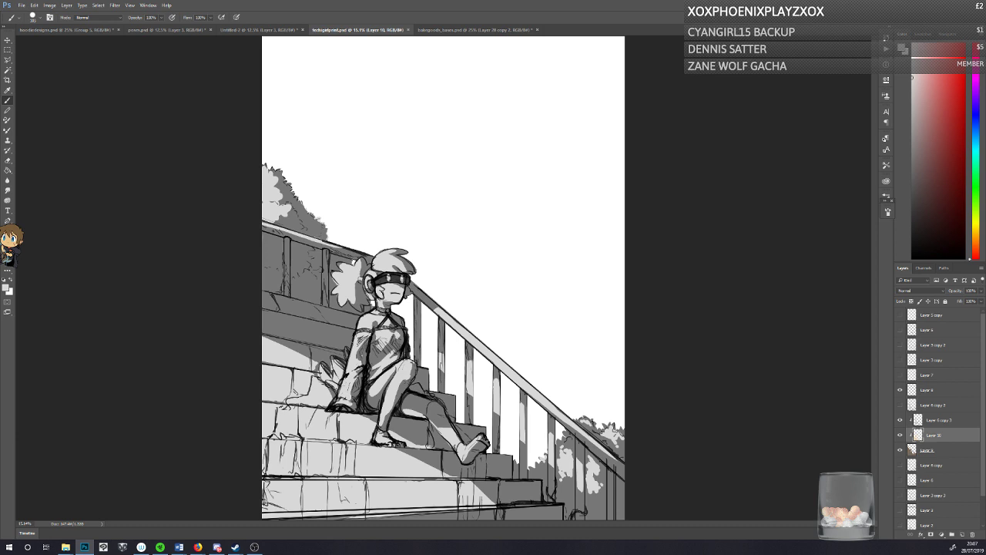
Step: Touch up the light on the step edge between the seated figure's feet with the Brush and Eraser, and save
click(418, 448)
key(e)
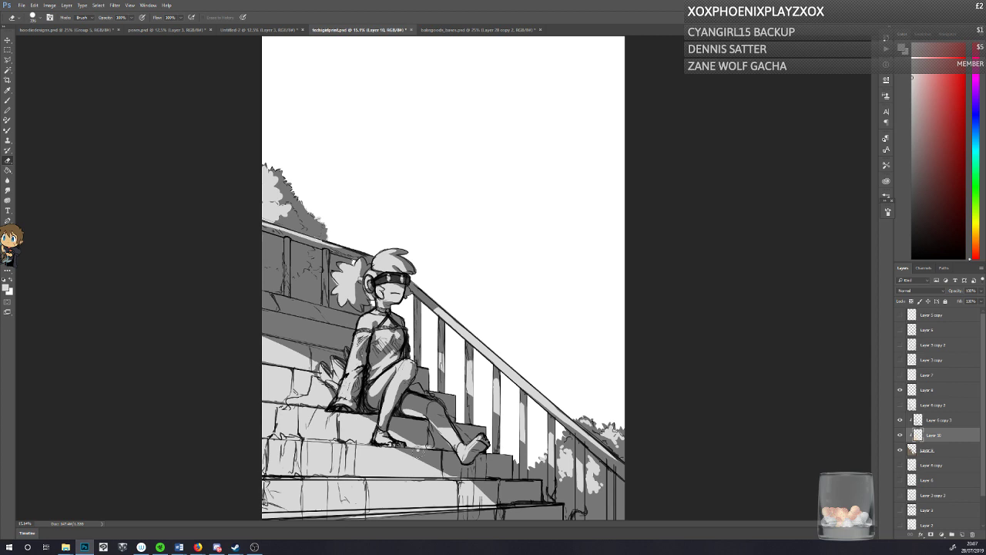
drag(420, 450, 439, 451)
click(8, 101)
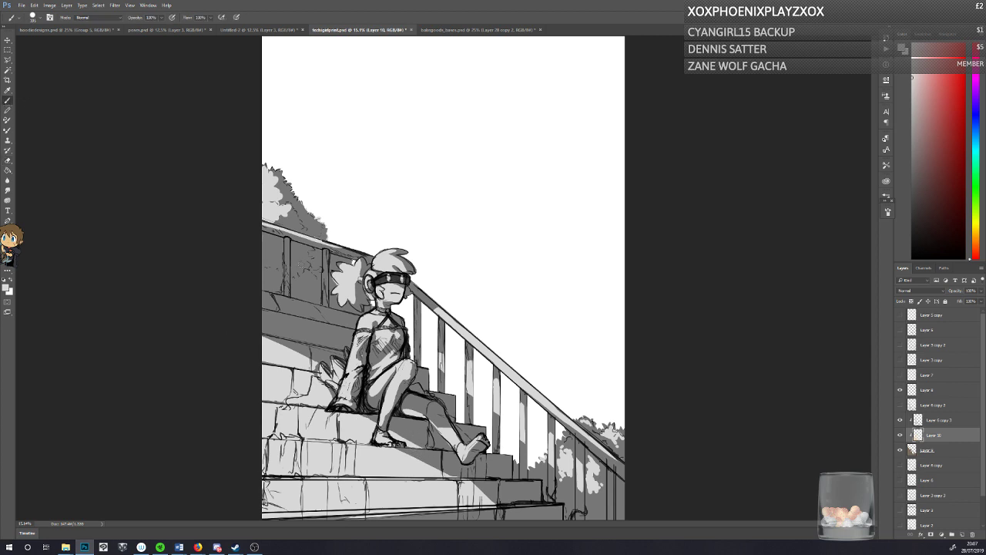
key(ctrl+s)
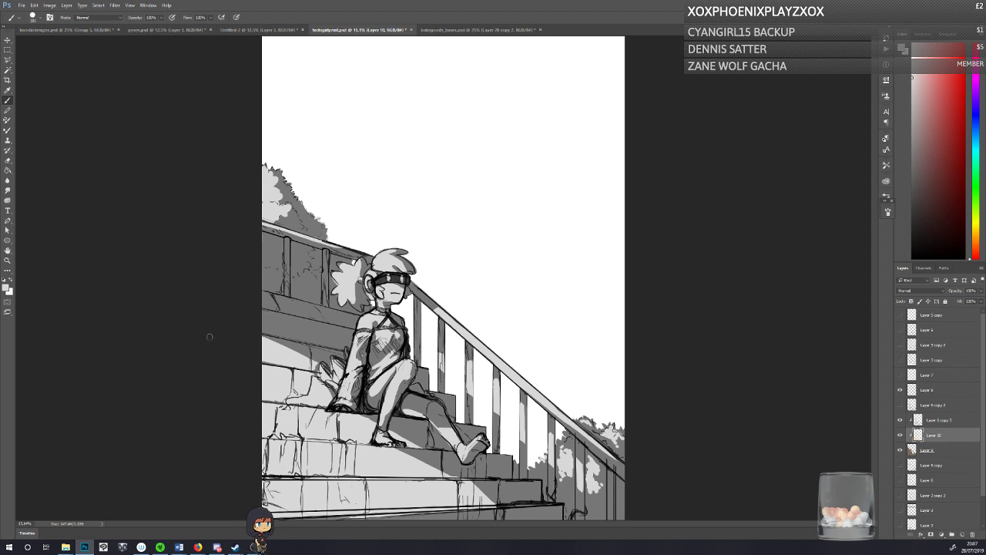
key(ctrl+s)
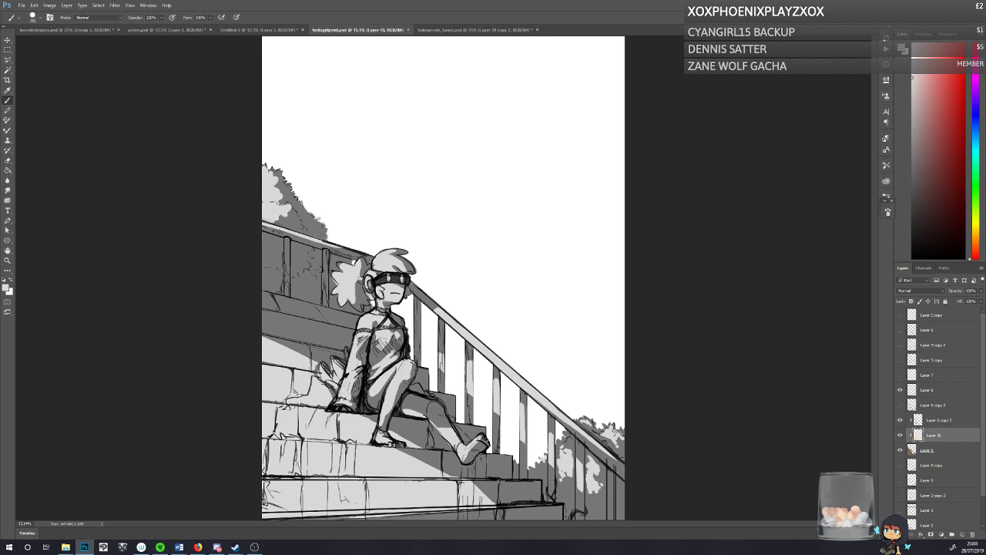
Step: Toggle Layer 10's visibility to compare the painting with and without its light grey highlights
click(900, 435)
click(900, 436)
click(899, 436)
click(899, 435)
Step: Add a new clipped layer directly above Layer 9, beneath the Layer 10 highlights, and save the painting
click(932, 449)
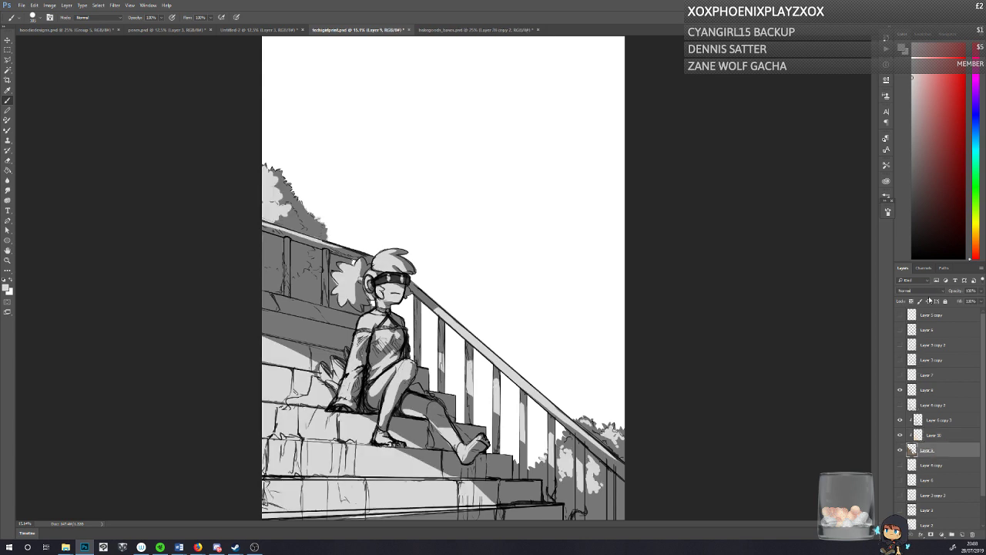
click(961, 534)
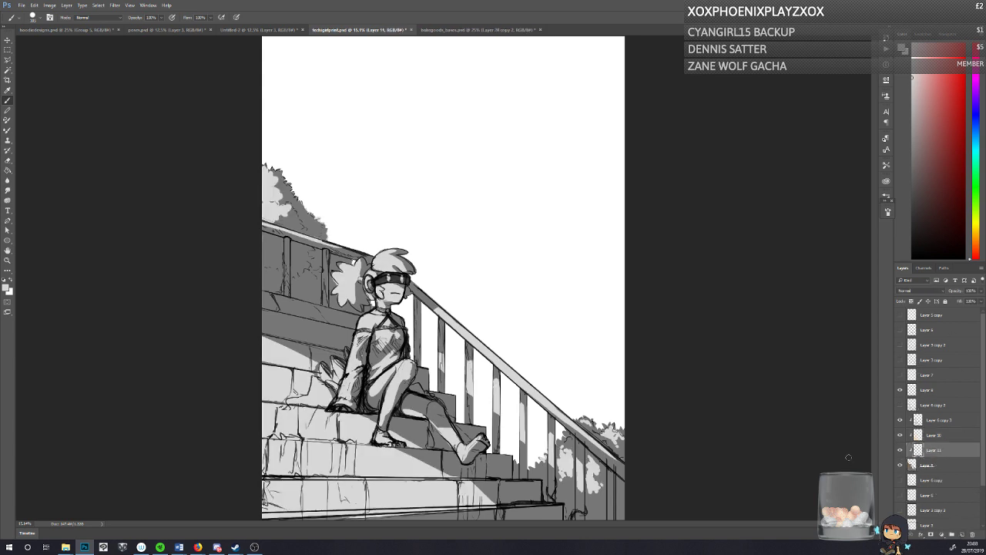
key(ctrl+s)
Step: Set the foreground colour to a muted greyish brown with an orange hue
click(6, 287)
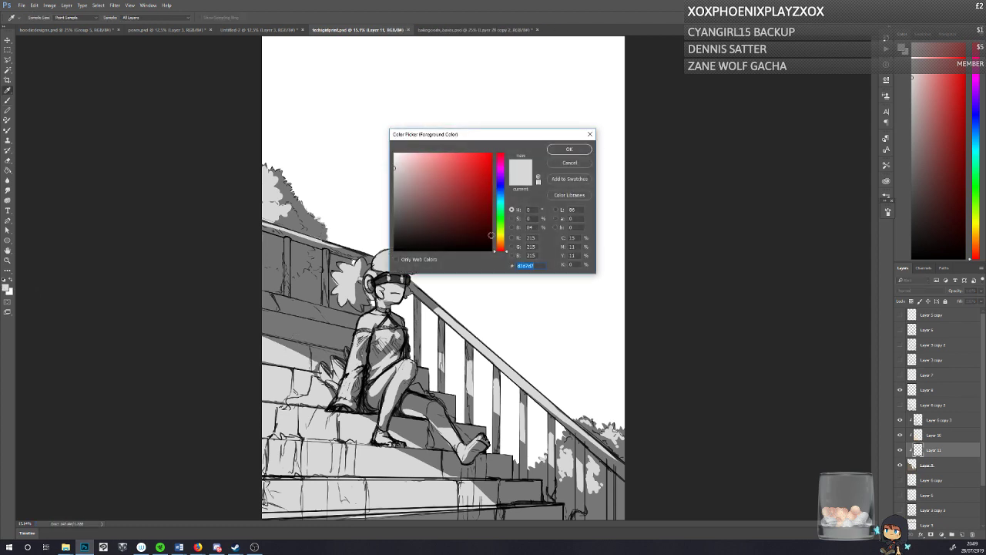
click(499, 244)
drag(412, 167, 409, 195)
click(558, 151)
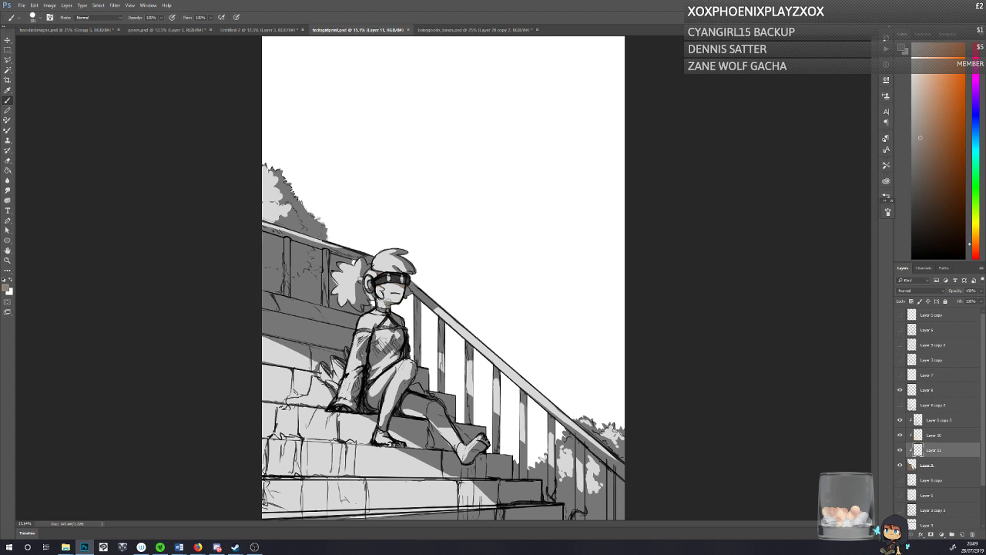
Step: Try Multiply, Lighten and other blend modes on the highlight layer, Layer 10, and set it to Overlay
click(929, 436)
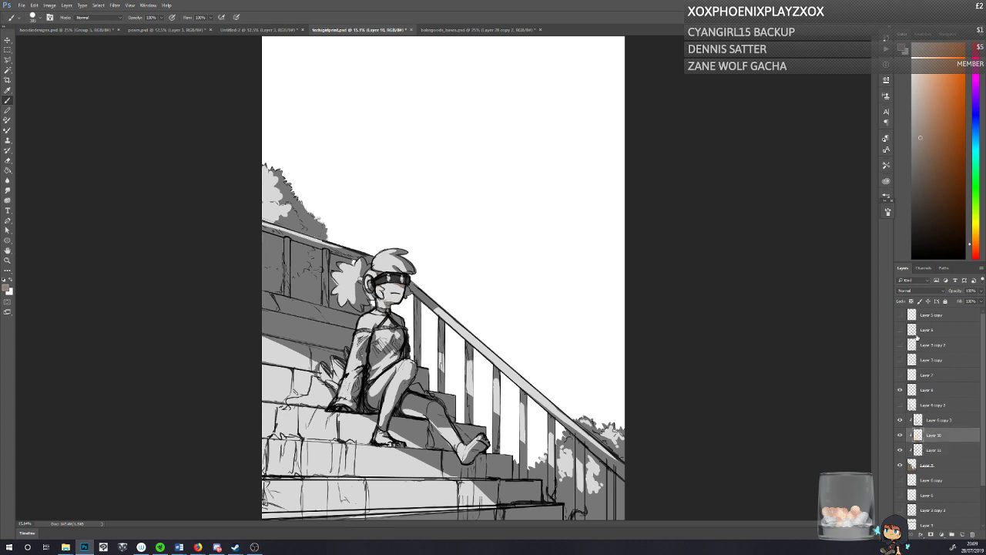
click(903, 293)
click(902, 316)
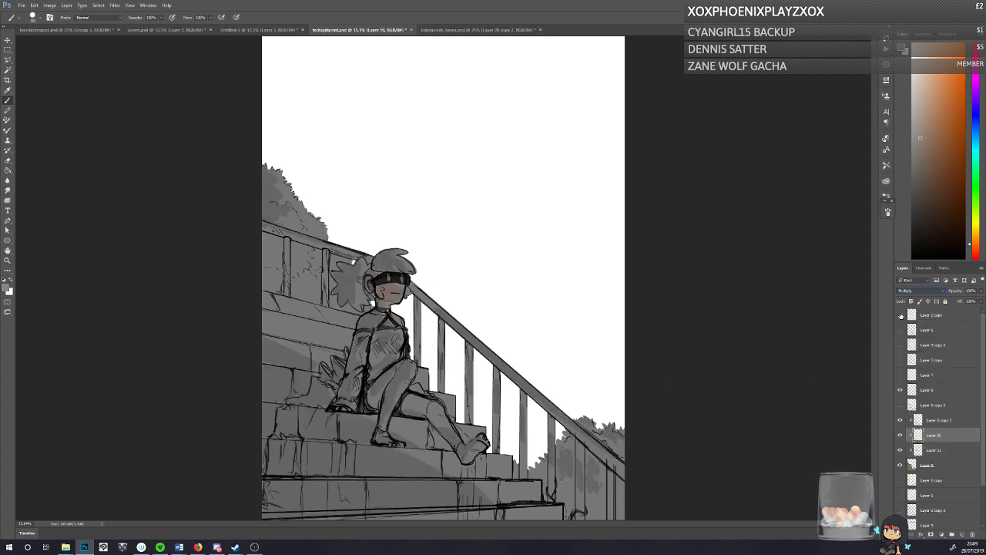
key(Down)
key(Down)
key(Down)
key(Down)
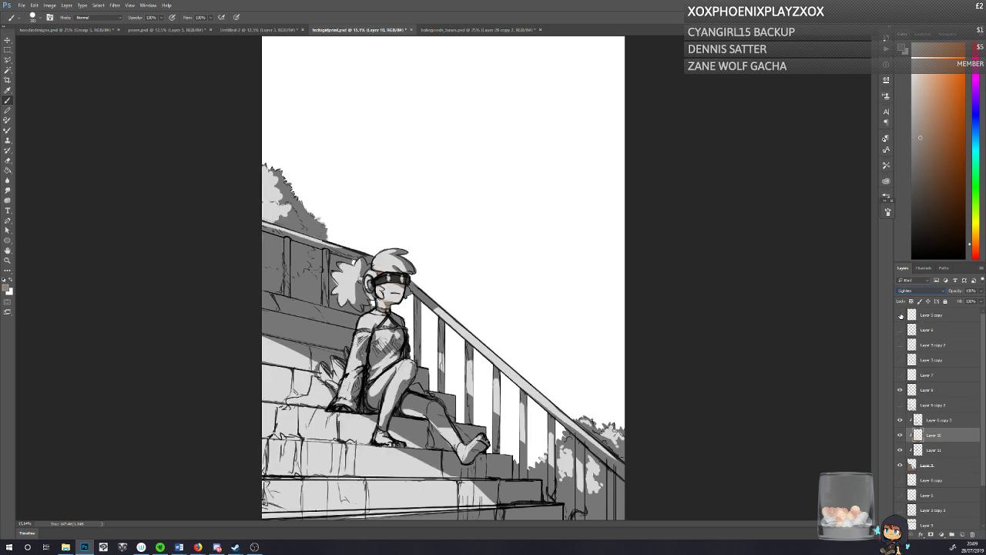
key(Down)
key(Down)
key(Down)
key(Down)
key(Down)
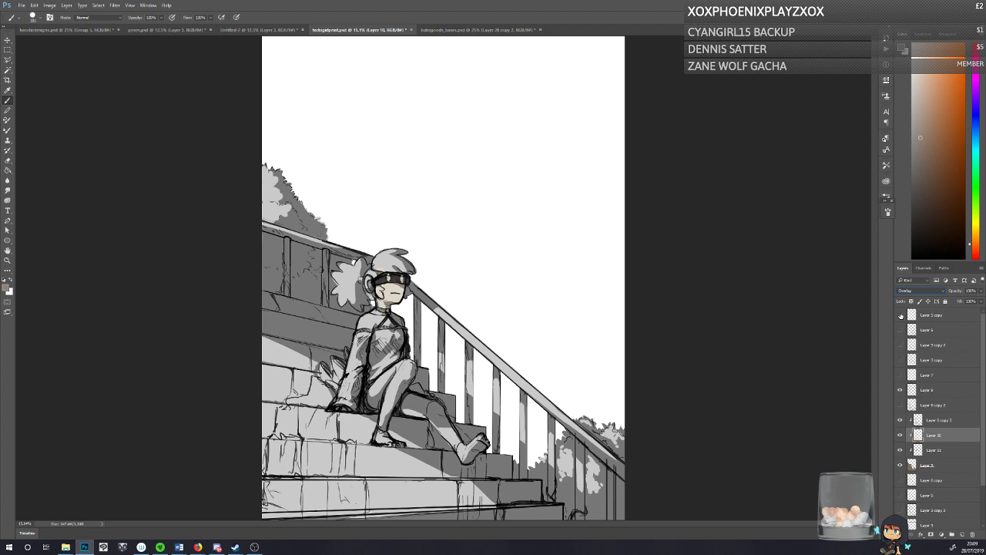
Step: Paint the seated character's shoulders, legs and feet greyish brown on Layer 11, beneath the Layer 10 highlights
click(918, 448)
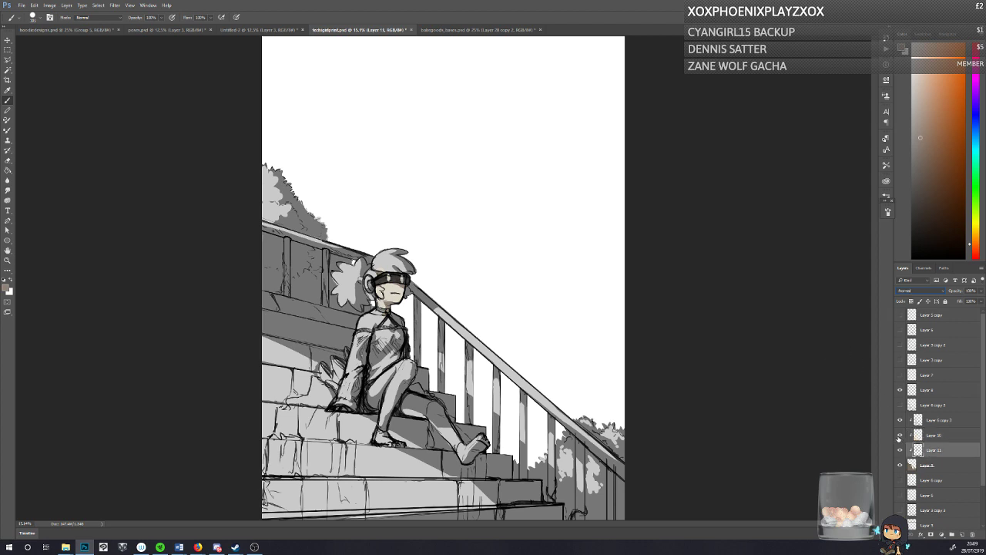
click(899, 437)
click(899, 437)
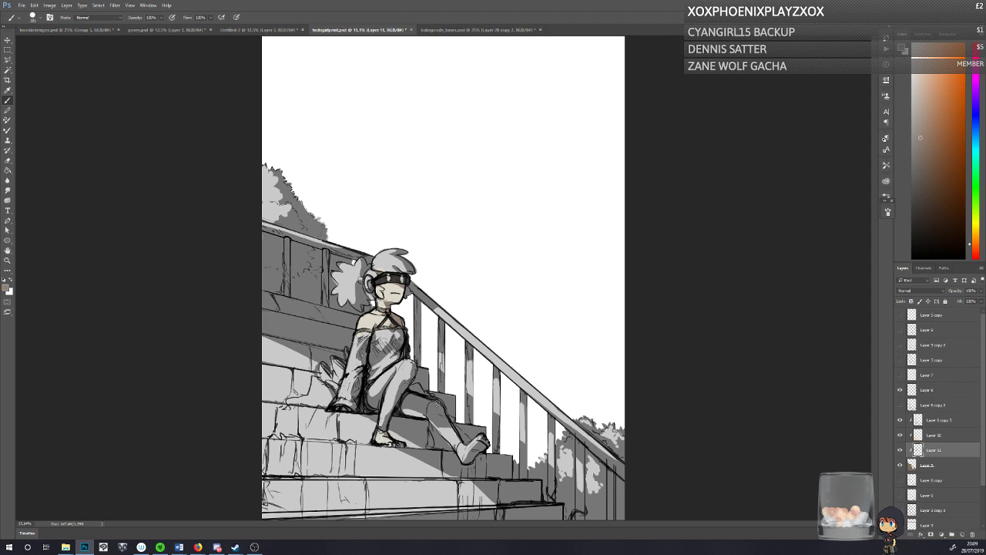
mouse_move(431, 401)
mouse_down()
mouse_move(456, 443)
mouse_move(473, 448)
mouse_up()
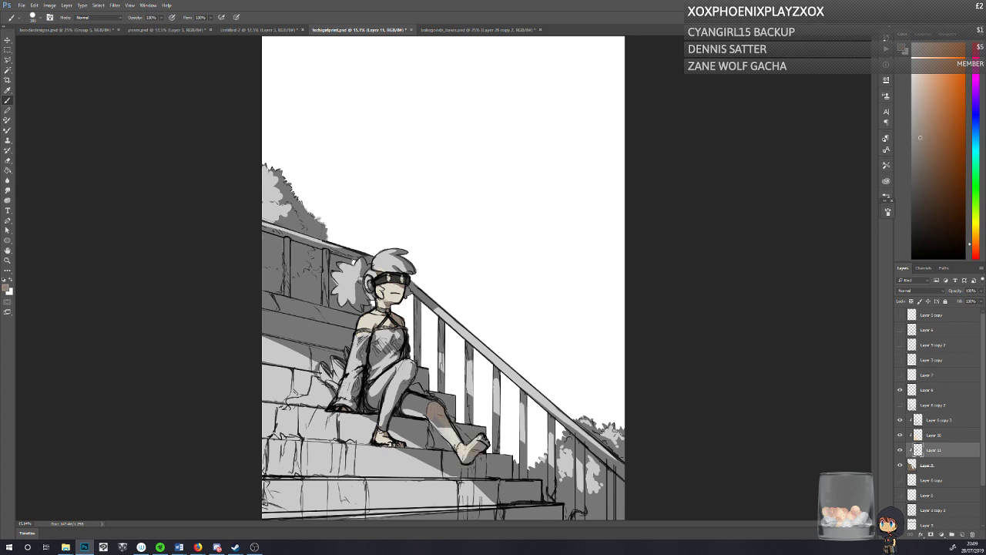
drag(439, 417, 452, 439)
mouse_move(421, 397)
mouse_down()
mouse_move(408, 398)
mouse_move(423, 416)
mouse_move(406, 409)
mouse_up()
mouse_move(404, 367)
mouse_down()
mouse_move(393, 405)
mouse_move(396, 377)
mouse_move(390, 405)
mouse_move(374, 393)
mouse_up()
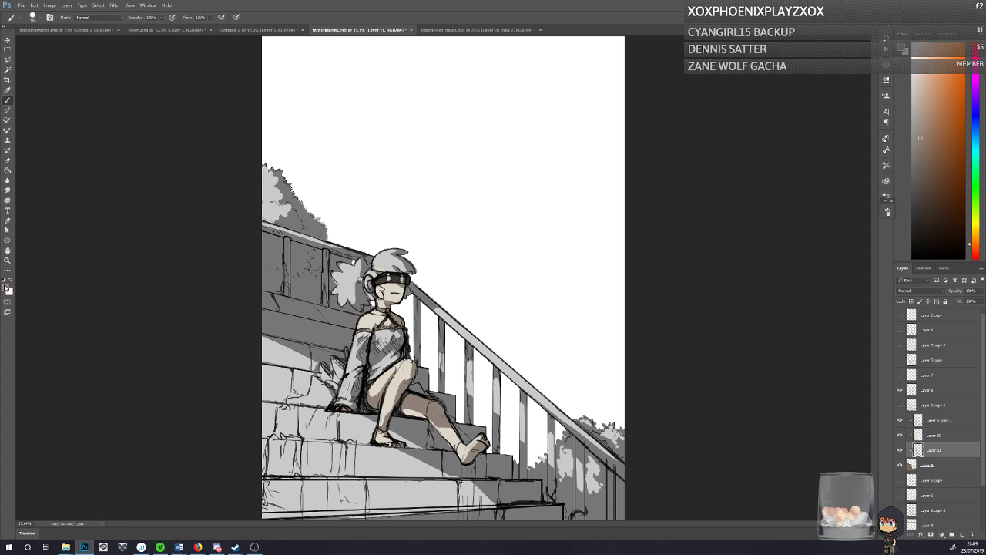
Step: Try a saturated red on the character's hair with the Brush tool and undo it
click(6, 287)
click(501, 154)
click(489, 170)
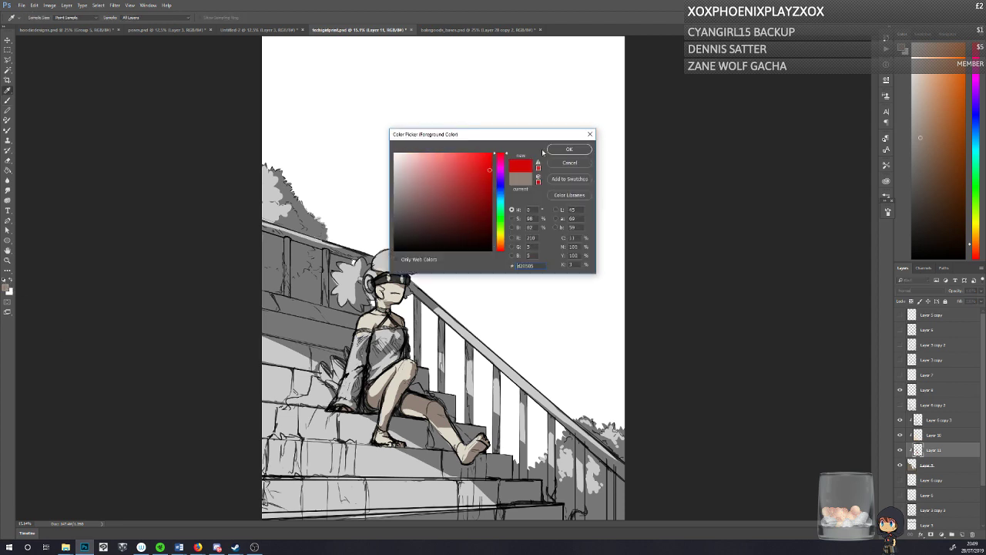
click(569, 149)
key(b)
mouse_move(379, 262)
mouse_down()
mouse_move(405, 265)
mouse_move(387, 268)
mouse_up()
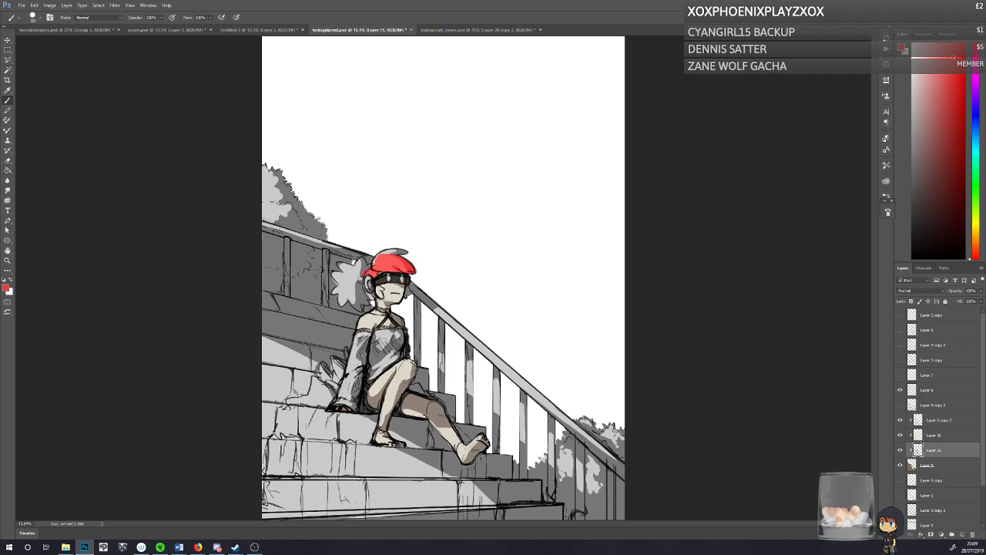
key(ctrl+z)
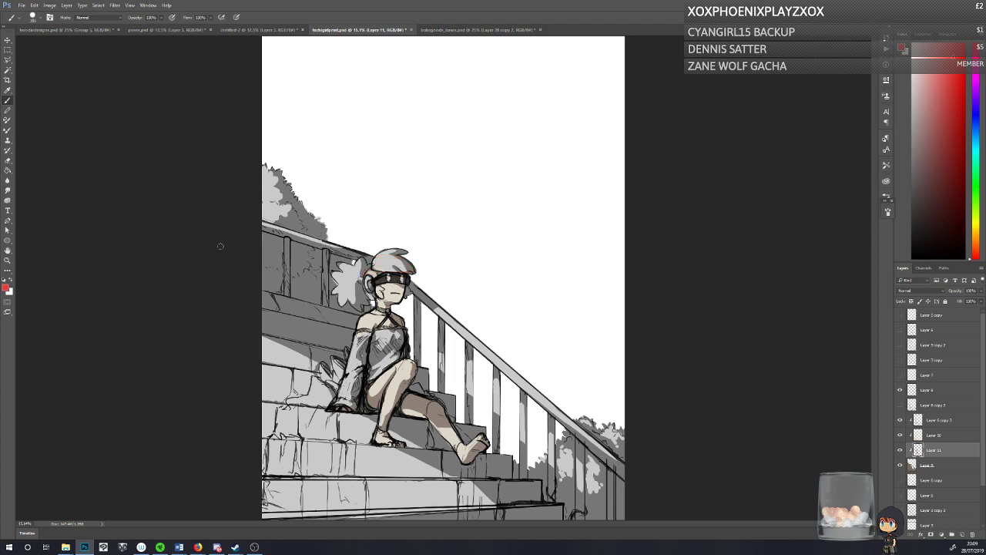
Step: Set the foreground colour to a muted orange-red (#b25b44) and paint the character's hair and ponytail
click(5, 285)
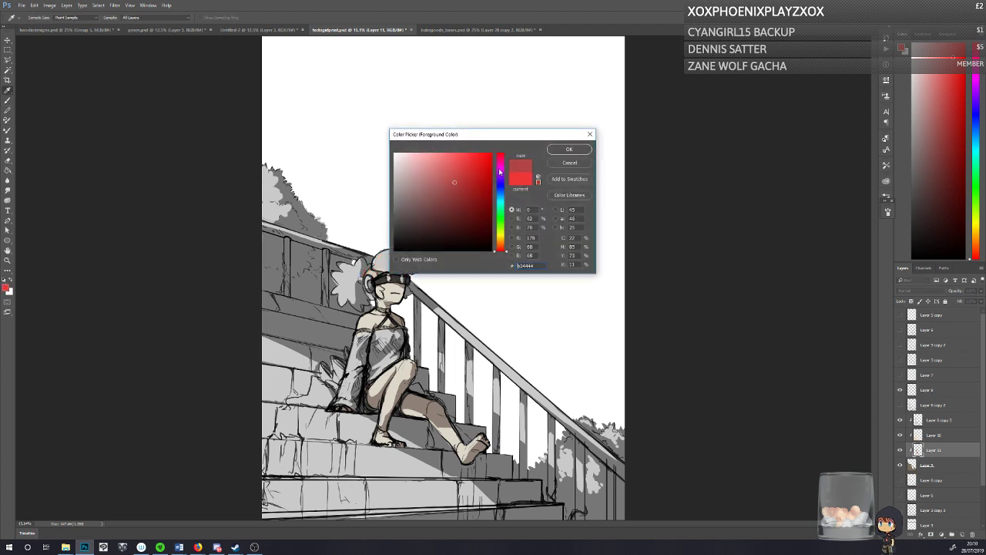
drag(499, 249, 500, 245)
click(555, 149)
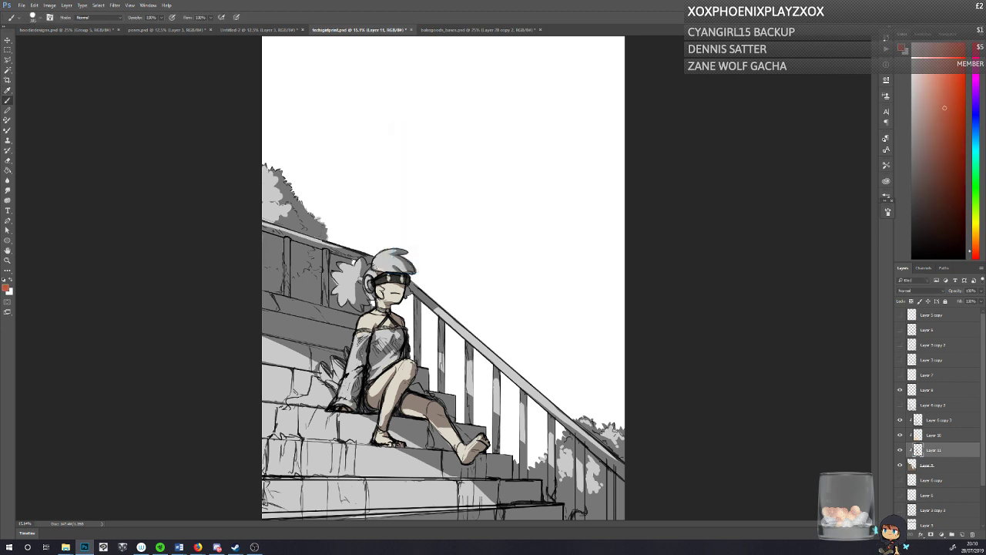
mouse_move(376, 269)
mouse_down()
mouse_move(361, 278)
mouse_move(374, 297)
mouse_move(380, 292)
mouse_up()
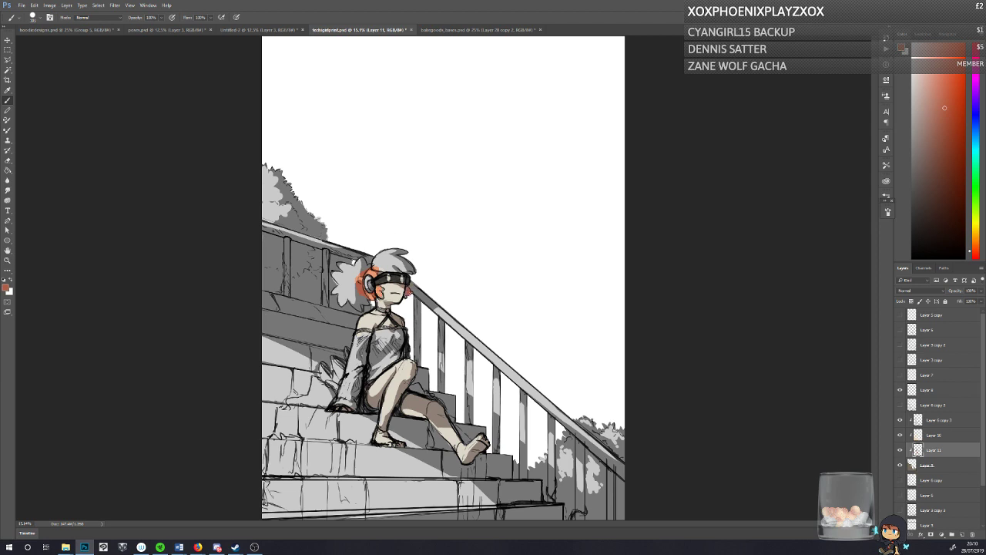
mouse_move(384, 268)
mouse_down()
mouse_move(402, 259)
mouse_move(377, 270)
mouse_move(395, 251)
mouse_move(358, 268)
mouse_move(346, 294)
mouse_move(336, 274)
mouse_move(345, 265)
mouse_move(343, 296)
mouse_move(336, 285)
mouse_up()
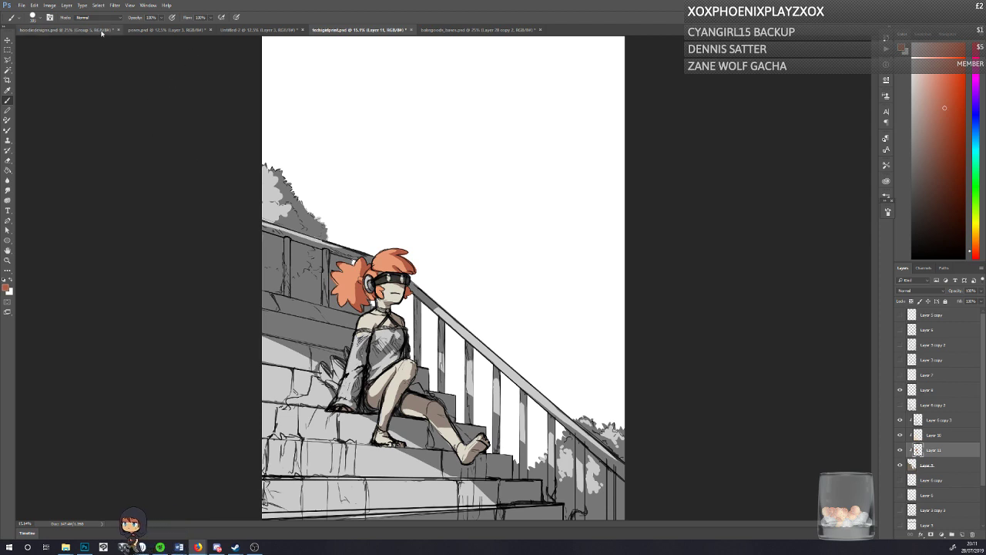
Step: Open the recent file pipertwitch_phone.psd and alternate the visibility of Folder 1 copy and Folder 2 to compare both characters
click(22, 5)
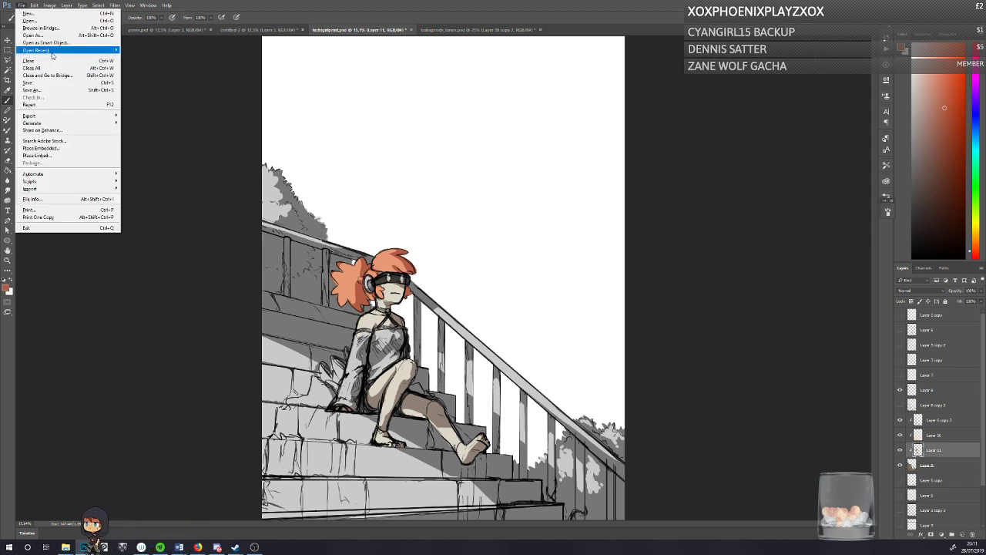
mouse_move(52, 52)
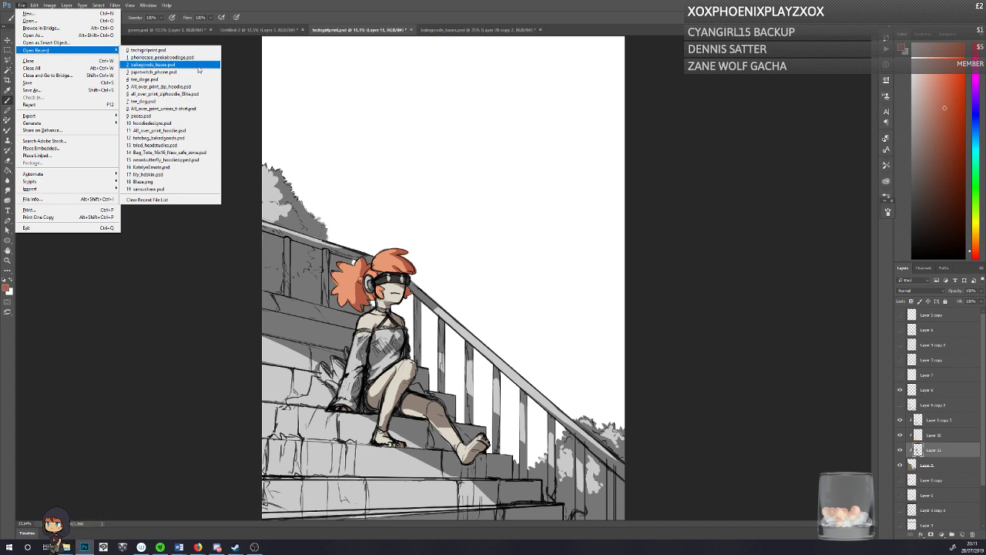
click(197, 73)
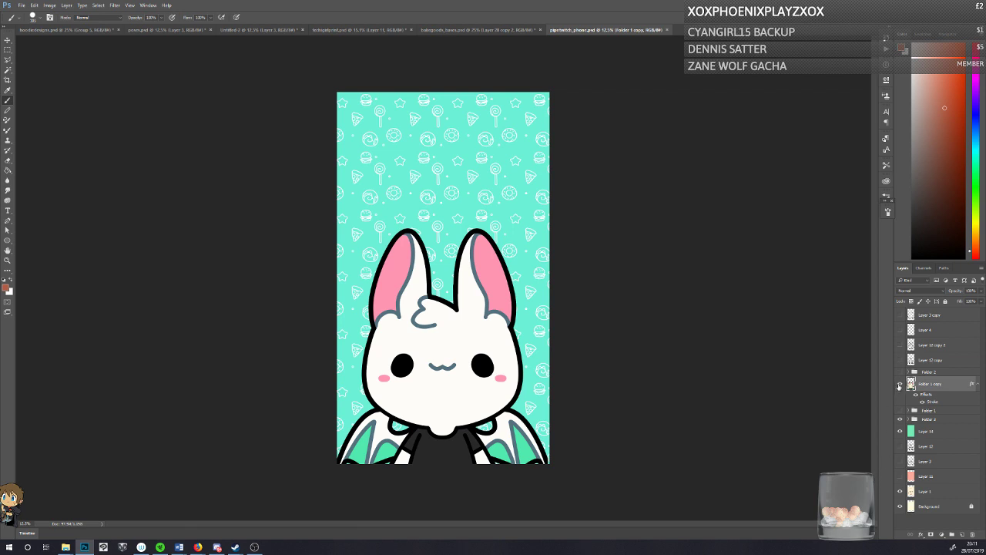
click(899, 385)
click(899, 372)
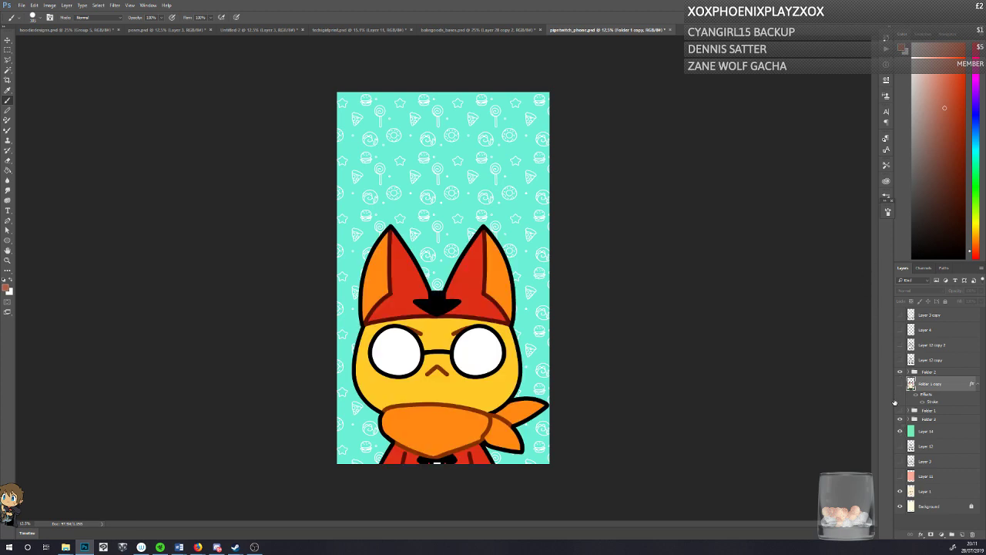
click(899, 383)
click(899, 373)
Step: Examine the white character and food pattern up close, and show Folder 2 in place of Folder 1 copy
key(z)
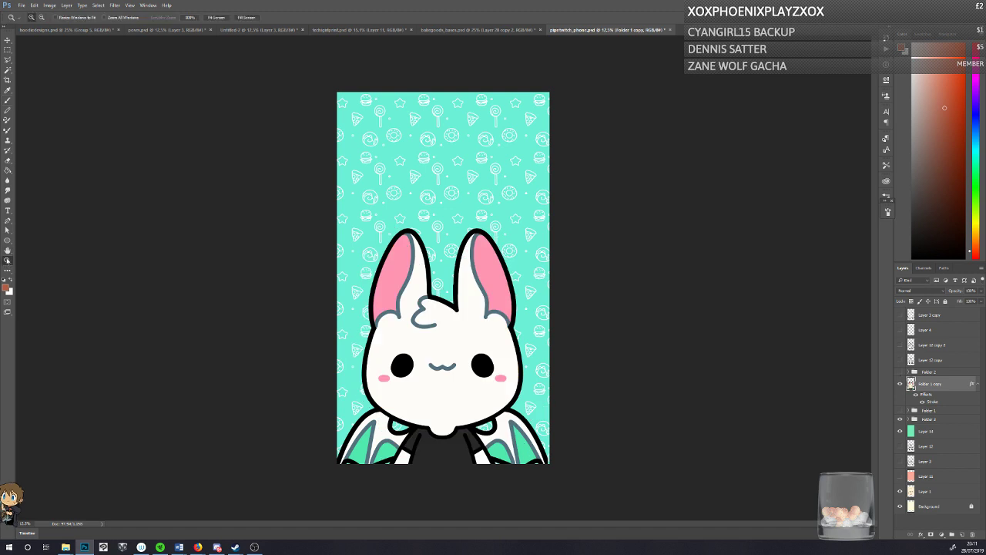
click(454, 198)
click(425, 159)
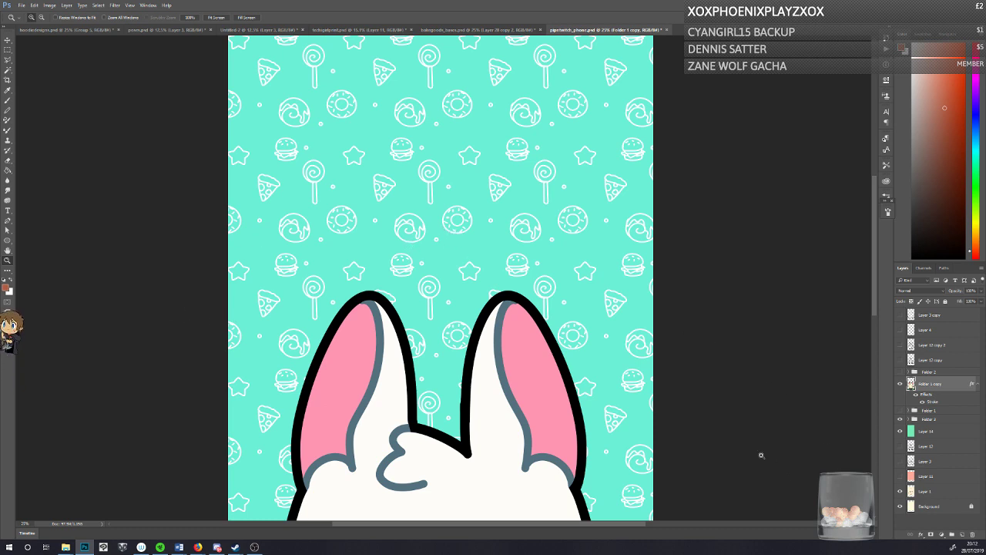
click(214, 19)
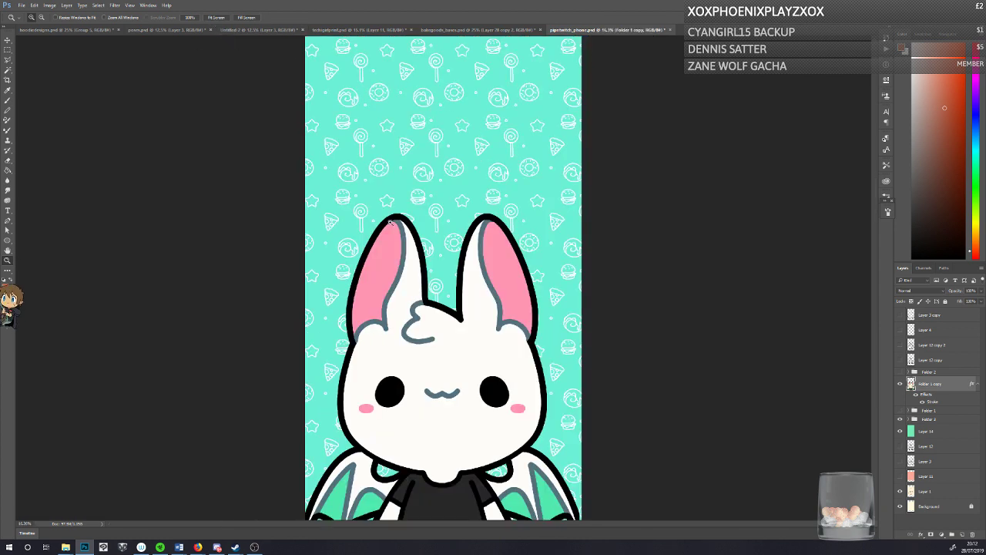
click(900, 372)
click(900, 384)
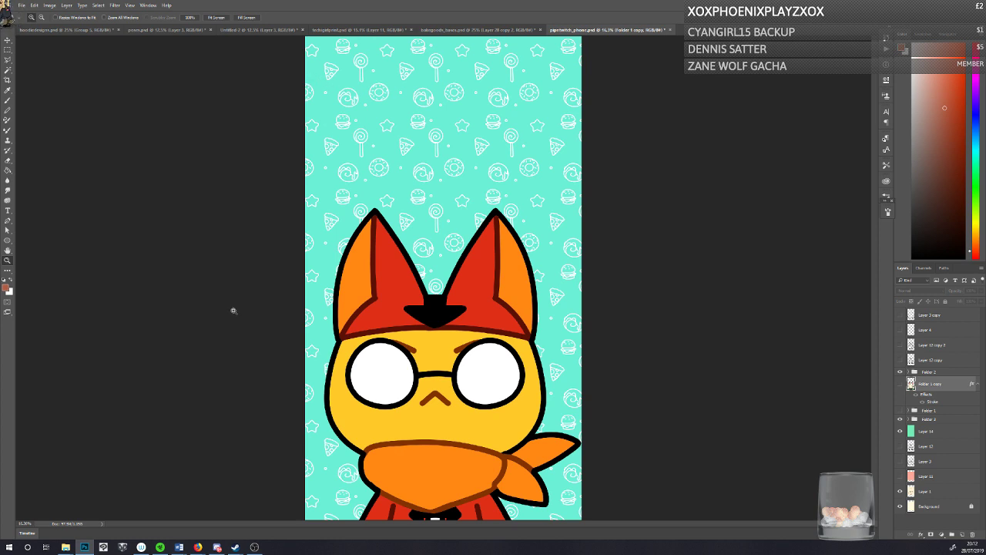
Step: Return to the staircase painting techgirlprint.psd and make the Brush tool active
click(319, 30)
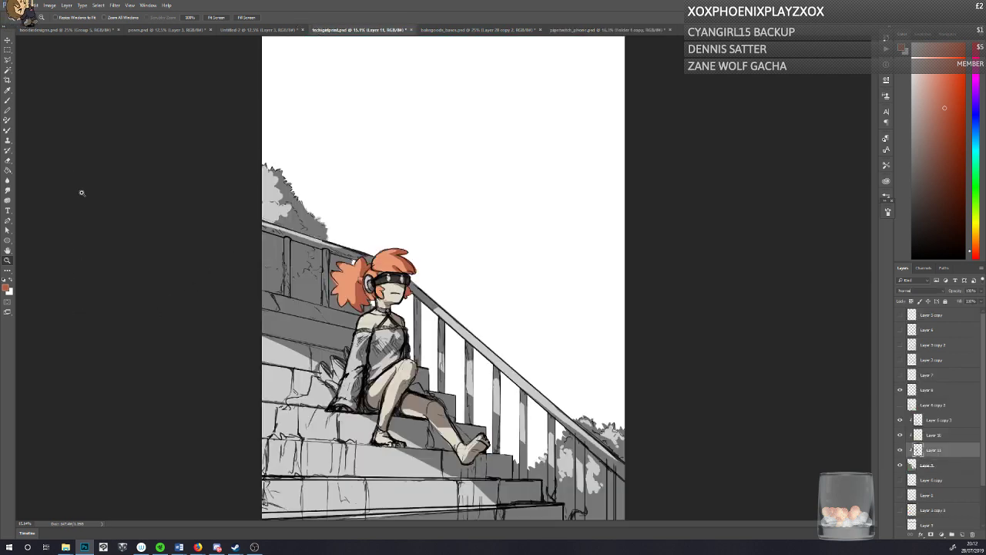
key(b)
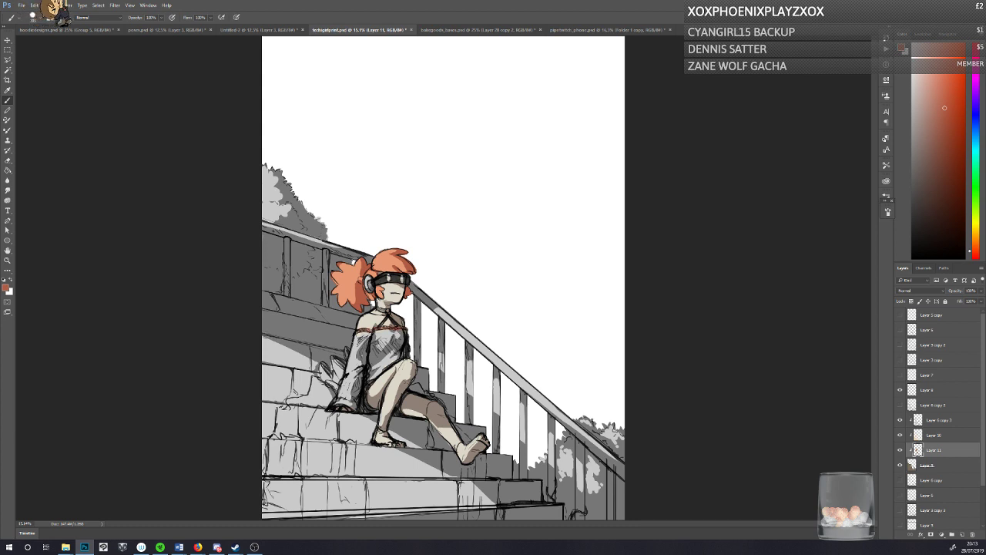
Step: Try the hair's orange-red on the character's dress and undo it
key(ctrl+z)
mouse_move(376, 335)
mouse_down()
mouse_move(373, 364)
mouse_move(385, 333)
mouse_move(403, 336)
mouse_move(369, 374)
mouse_up()
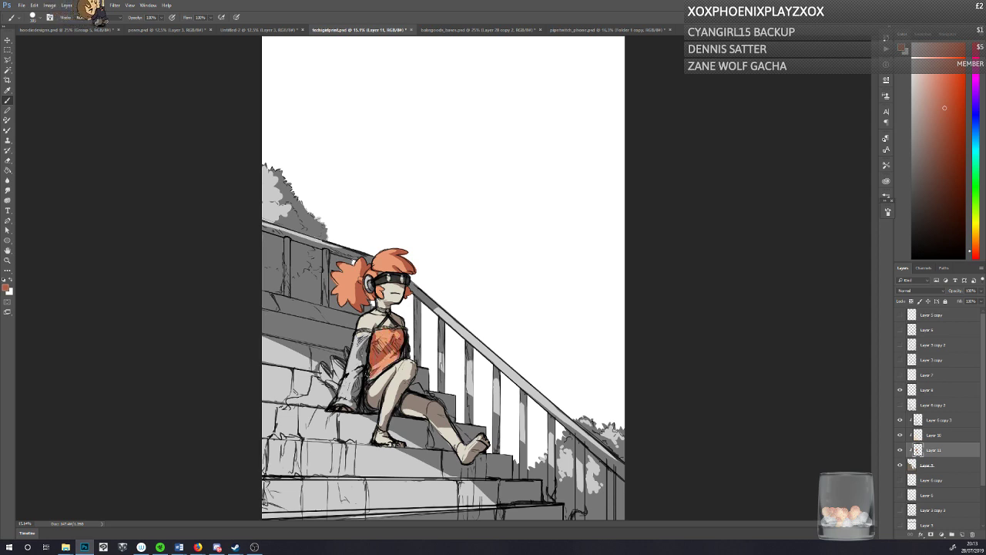
key(ctrl+z)
Step: Set the foreground colour to a soft yellow (#fbd776) and paint the character's dress and sleeves
click(6, 288)
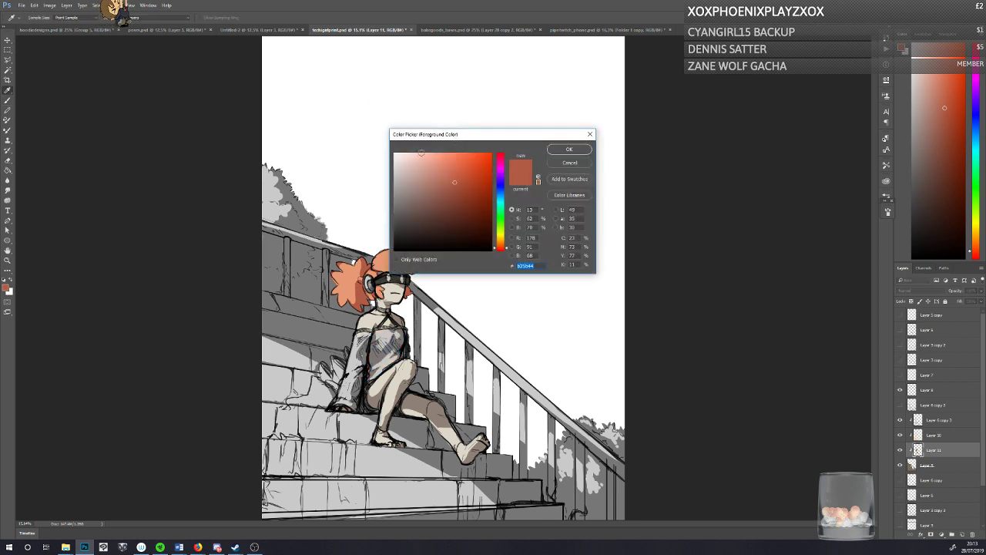
click(501, 244)
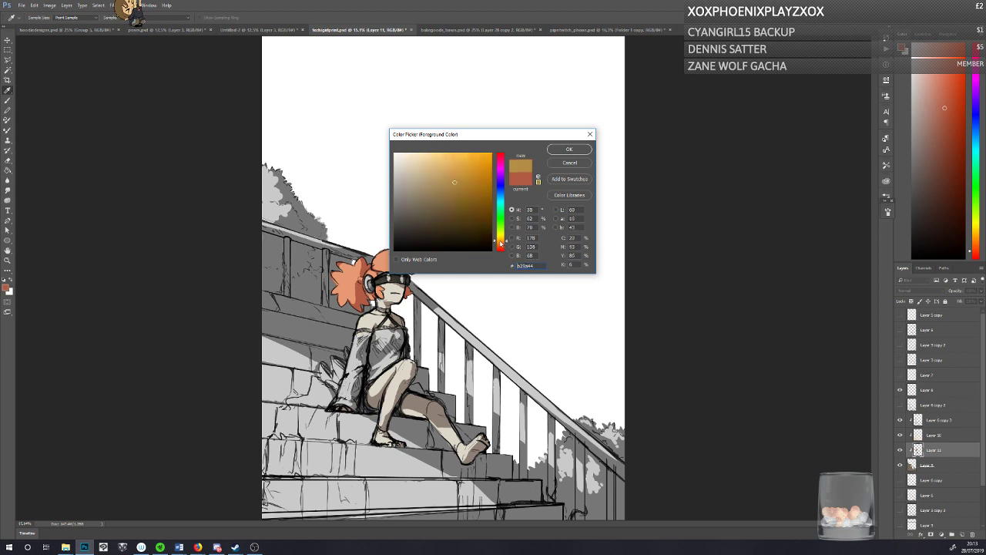
click(560, 150)
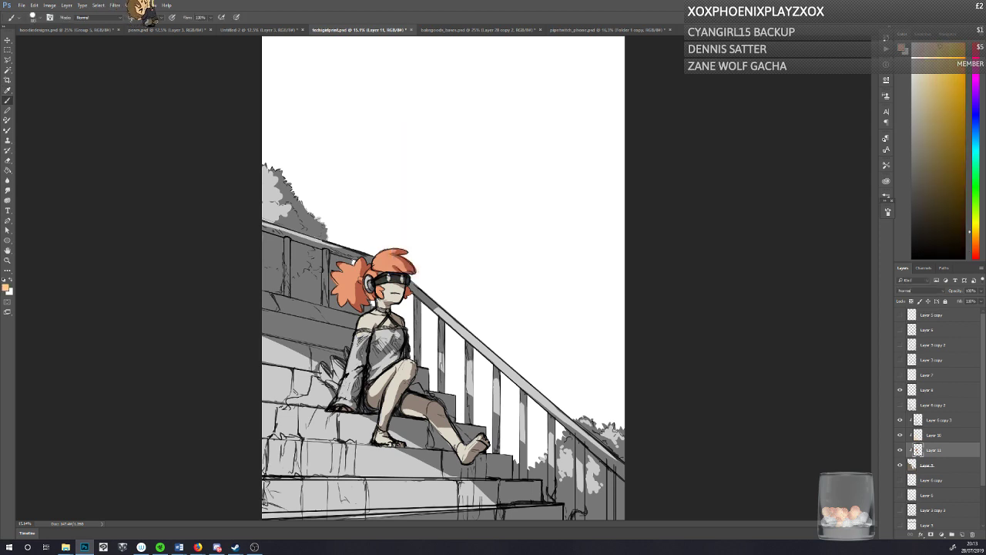
mouse_move(402, 339)
mouse_down()
mouse_move(351, 386)
mouse_move(369, 335)
mouse_move(356, 401)
mouse_move(345, 408)
mouse_move(336, 397)
mouse_up()
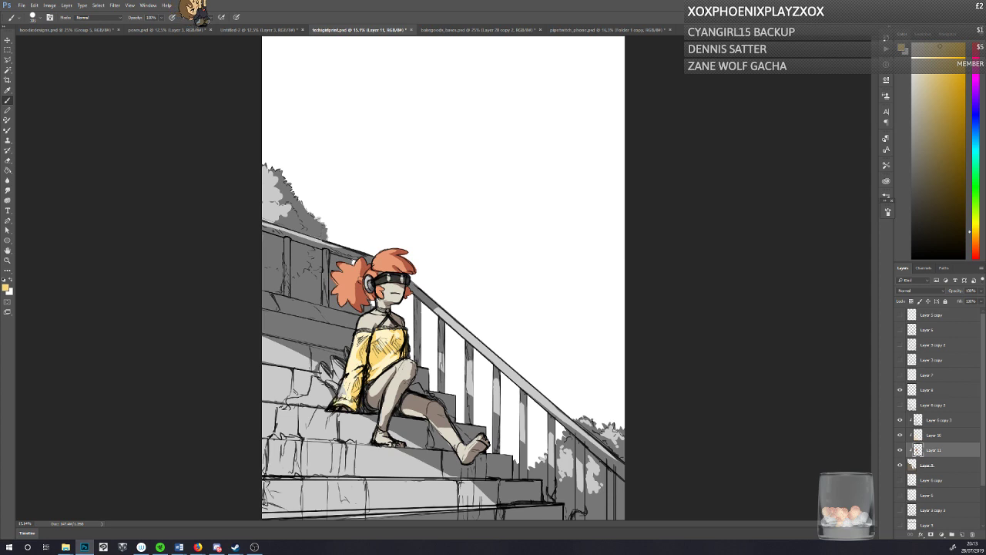
Step: Pick a darker golden yellow and fill the painted dress and sleeves with it using the Paint Bucket
click(6, 288)
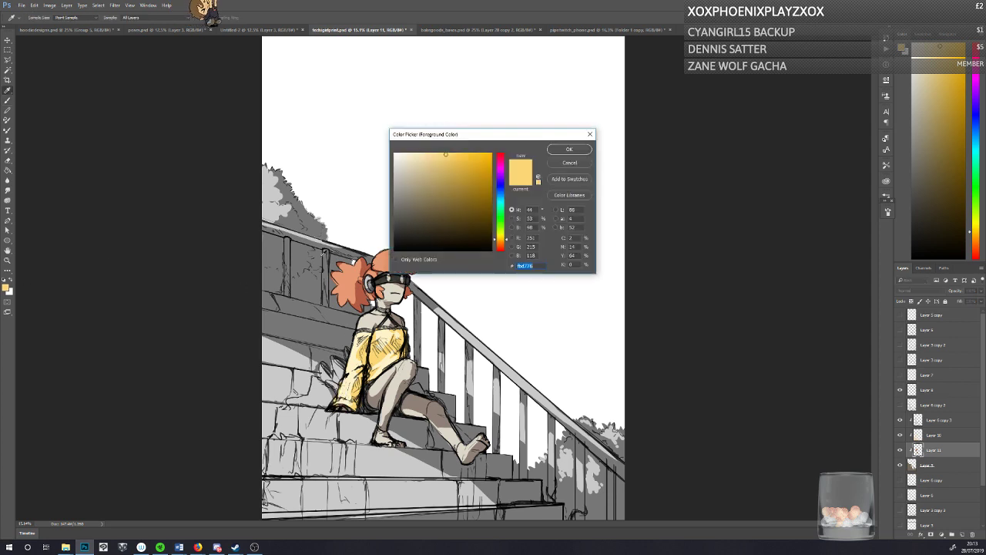
click(450, 162)
click(566, 151)
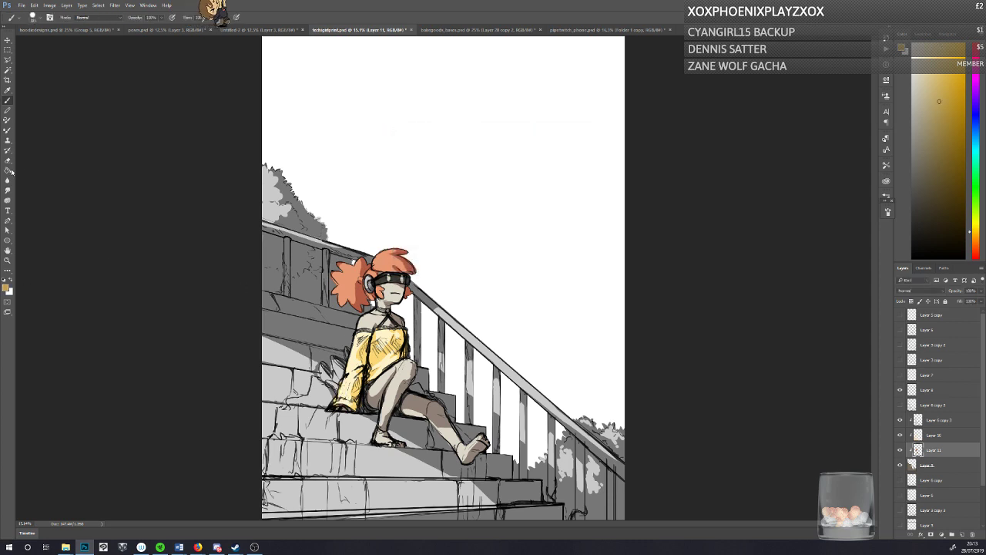
key(g)
click(376, 359)
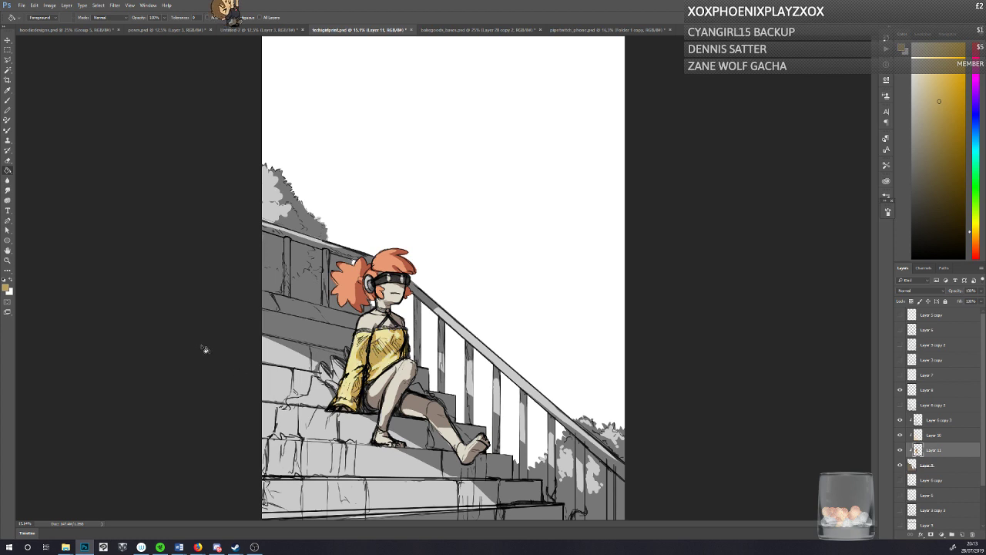
Step: Set the foreground colour to a warmer muted brown (#8e7461) and fill the character's painted skin with it
click(7, 101)
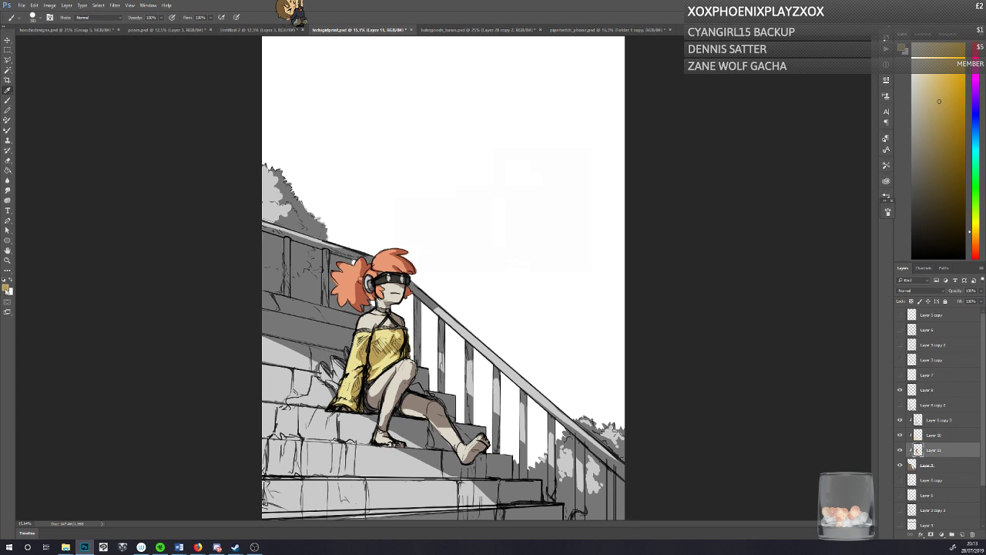
click(6, 287)
click(419, 192)
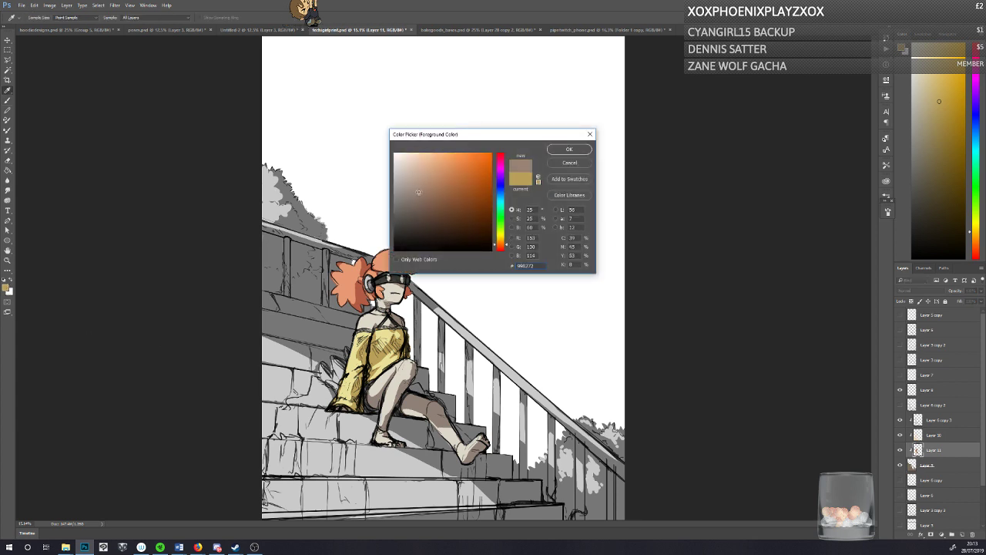
click(9, 171)
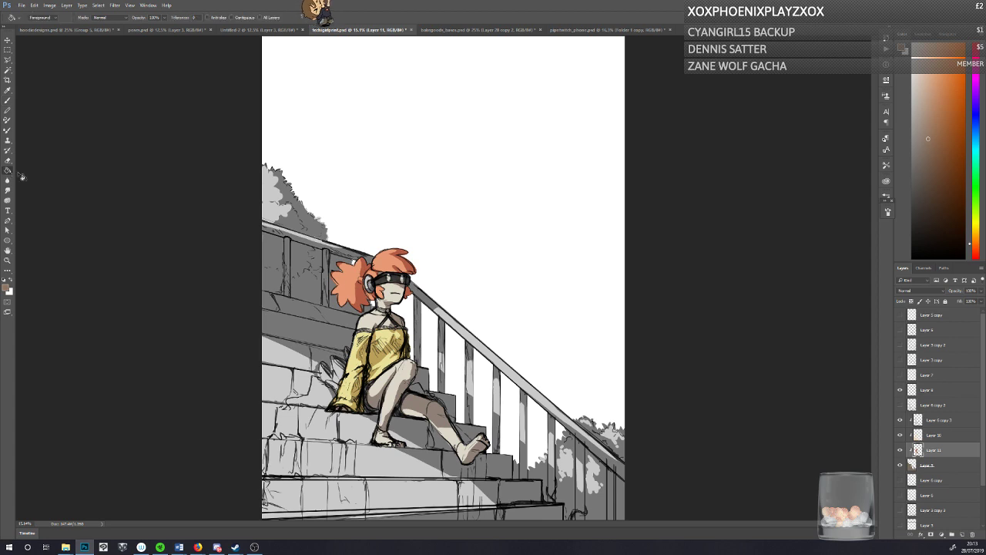
click(385, 324)
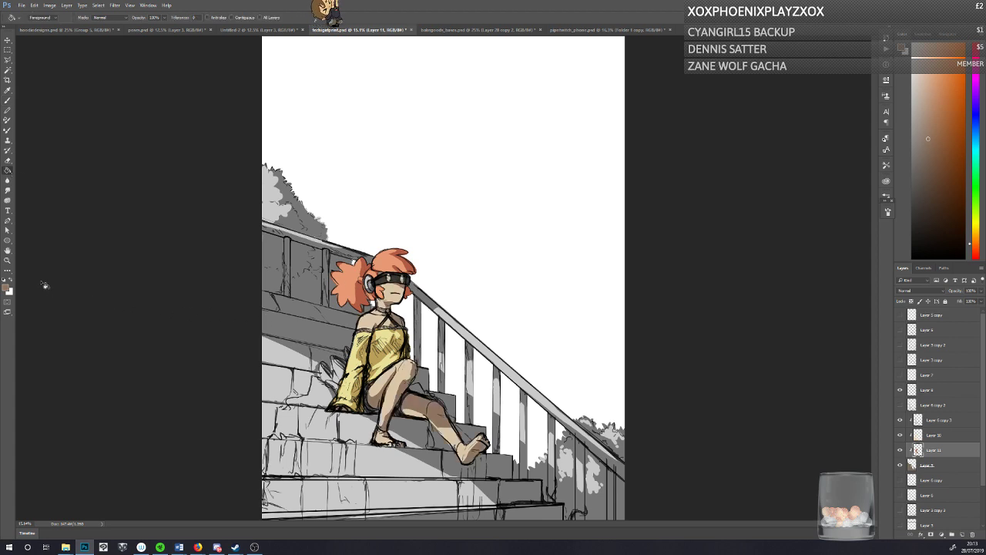
Step: Make the Brush tool active and set the foreground colour to a very pale yellow-green
key(b)
click(7, 288)
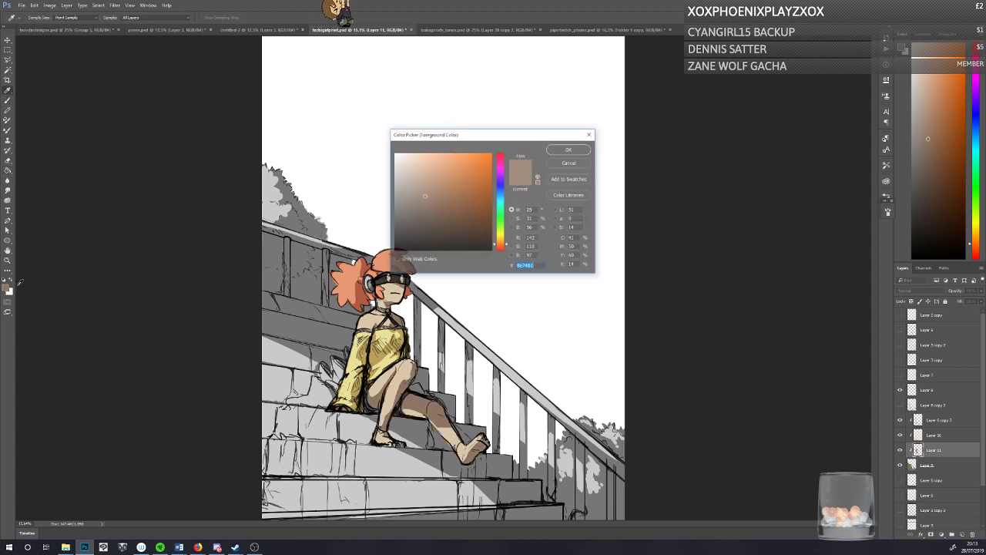
click(500, 198)
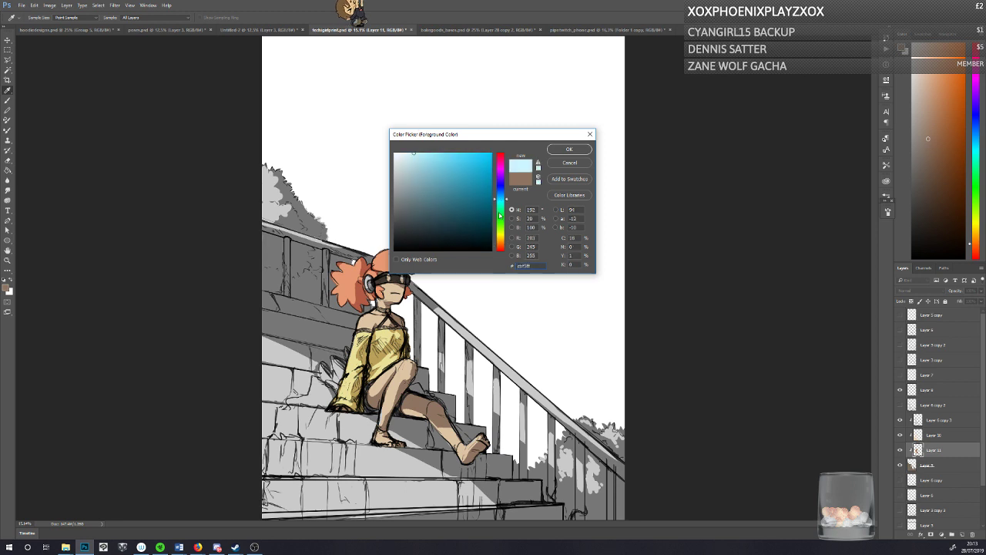
click(501, 223)
click(570, 149)
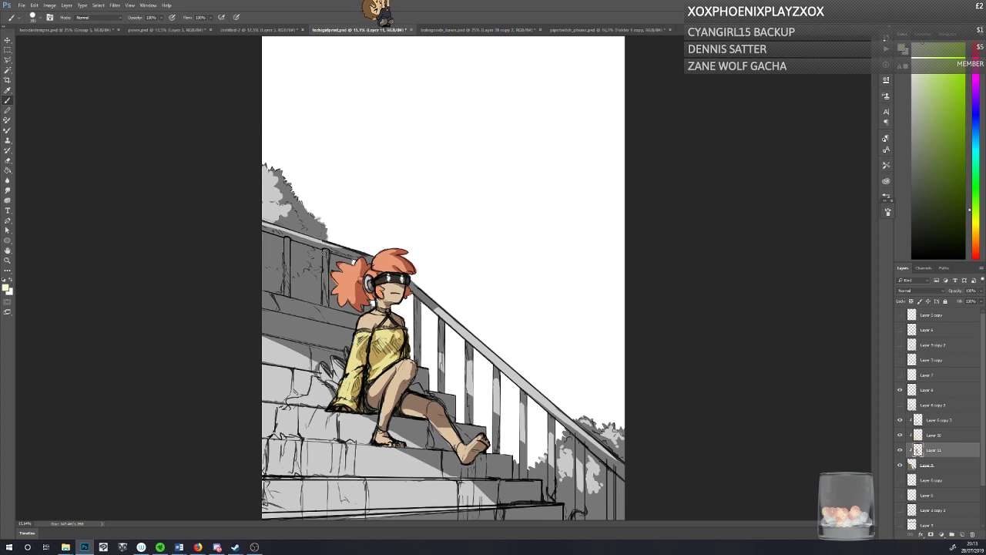
Step: Paint the plants beside the character and the patches flowing down the steps pale yellow-green, then erase irregular blotches out of the step patches
mouse_move(334, 358)
mouse_down()
mouse_move(337, 382)
mouse_move(316, 416)
mouse_move(290, 396)
mouse_move(305, 443)
mouse_move(317, 449)
mouse_move(327, 427)
mouse_move(339, 463)
mouse_move(350, 459)
mouse_move(338, 471)
mouse_move(279, 439)
mouse_move(282, 467)
mouse_move(316, 493)
mouse_move(362, 501)
mouse_move(351, 513)
mouse_move(269, 489)
mouse_move(266, 508)
mouse_move(346, 519)
mouse_up()
mouse_move(472, 482)
mouse_down()
mouse_move(466, 517)
mouse_move(461, 486)
mouse_move(464, 509)
mouse_move(501, 516)
mouse_move(459, 518)
mouse_move(480, 493)
mouse_move(467, 479)
mouse_move(493, 487)
mouse_move(483, 461)
mouse_move(447, 473)
mouse_move(450, 453)
mouse_move(430, 430)
mouse_move(464, 432)
mouse_up()
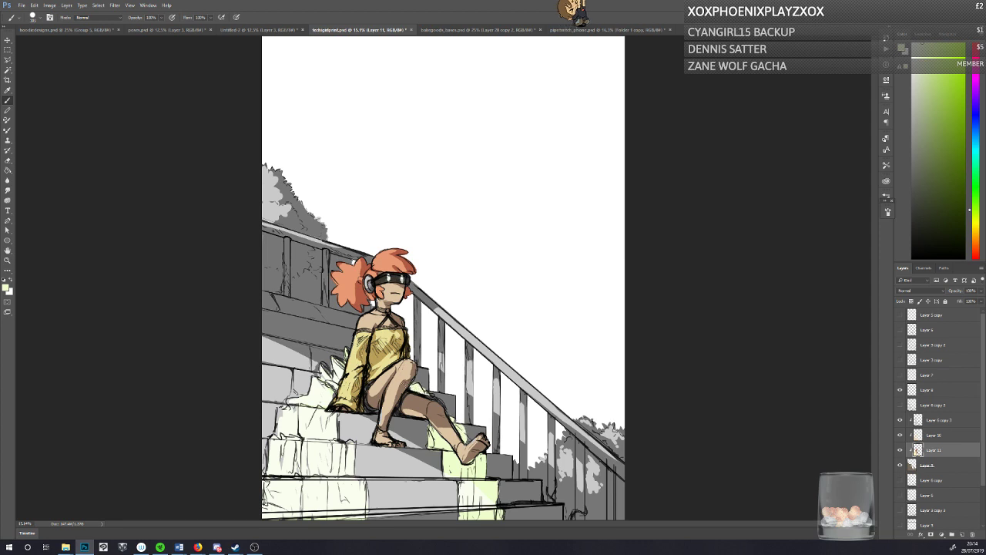
key(e)
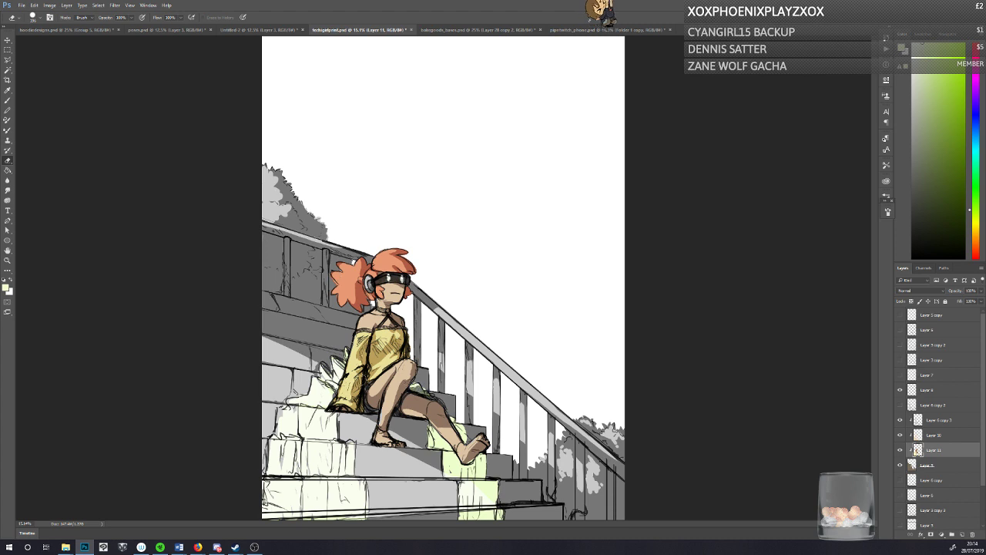
mouse_move(431, 445)
mouse_down()
mouse_move(448, 448)
mouse_move(432, 433)
mouse_move(461, 438)
mouse_up()
mouse_move(470, 472)
mouse_down()
mouse_move(476, 466)
mouse_move(454, 470)
mouse_move(487, 467)
mouse_move(483, 508)
mouse_move(463, 490)
mouse_move(492, 516)
mouse_up()
mouse_move(338, 497)
mouse_down()
mouse_move(353, 509)
mouse_move(331, 508)
mouse_move(344, 454)
mouse_move(337, 466)
mouse_move(309, 461)
mouse_move(302, 474)
mouse_move(325, 428)
mouse_move(315, 438)
mouse_move(322, 400)
mouse_move(308, 400)
mouse_move(275, 449)
mouse_move(290, 462)
mouse_move(268, 473)
mouse_move(296, 505)
mouse_move(266, 505)
mouse_up()
Step: Touch up the pale yellow-green on the plants beside the character's sleeve with the Brush and save the document
key(ctrl+s)
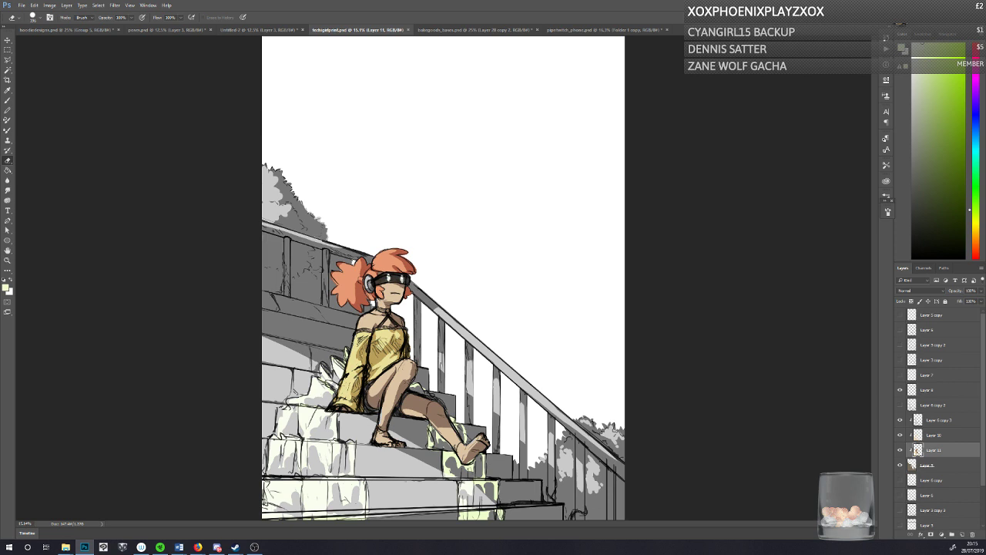
key(alt+Tab)
key(b)
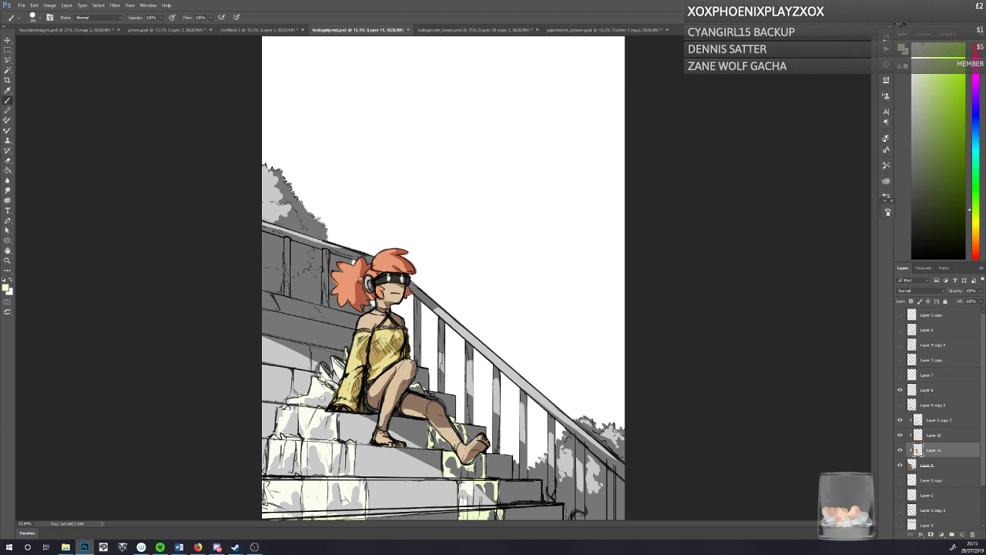
drag(319, 392, 323, 397)
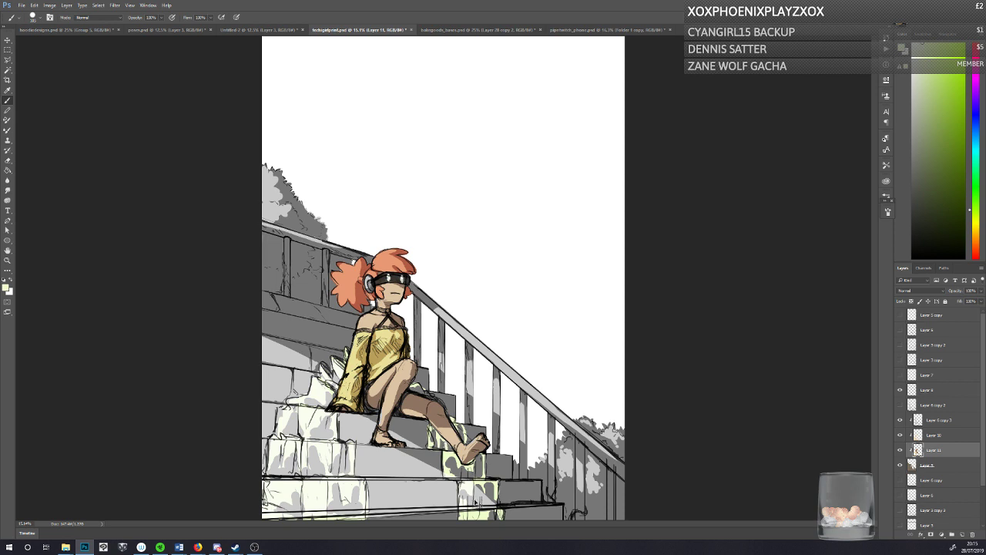
key(ctrl+s)
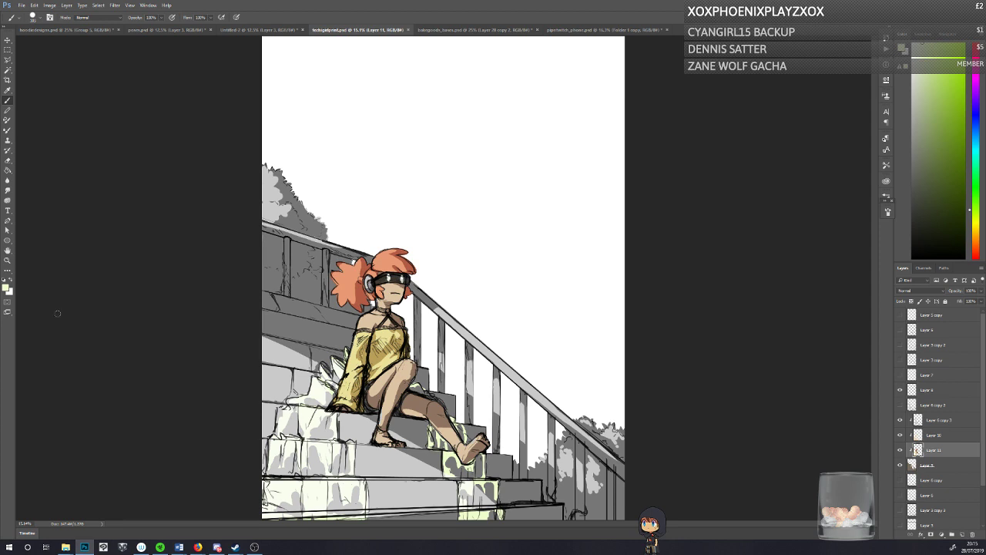
click(6, 286)
click(460, 184)
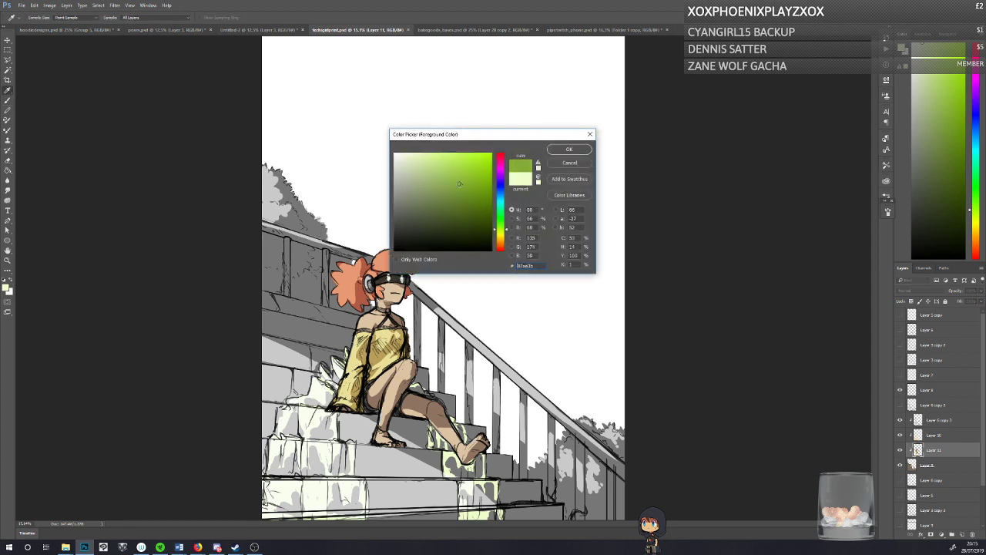
click(501, 217)
click(566, 149)
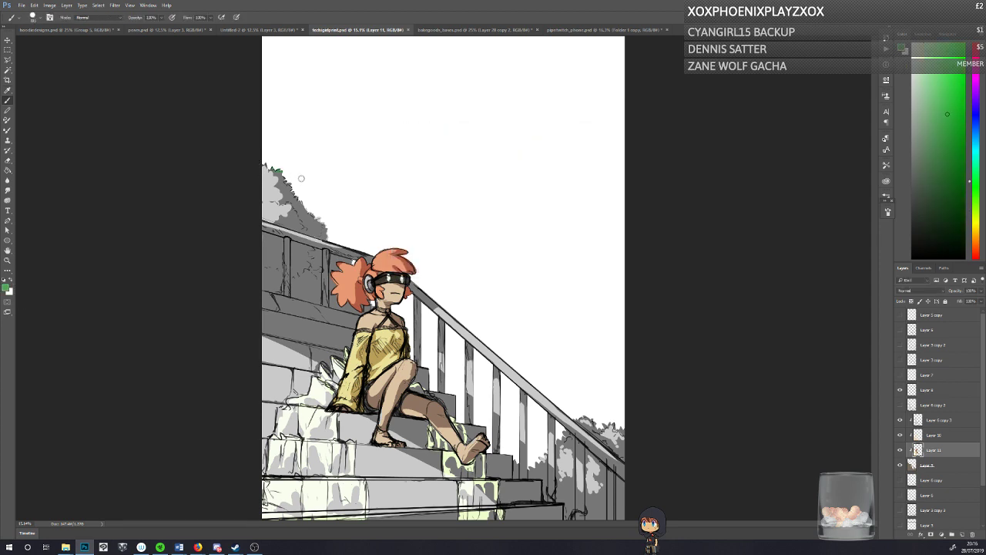
mouse_move(301, 179)
mouse_down()
mouse_move(311, 192)
mouse_move(251, 199)
mouse_move(255, 211)
mouse_up()
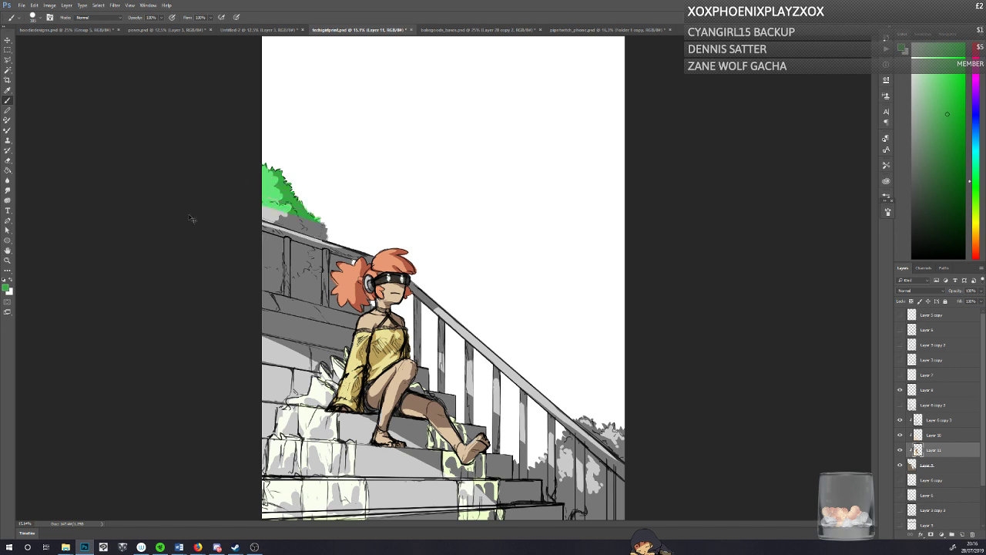
key(ctrl+z)
Step: Set the foreground colour to a muted dark green (#325936) and paint the bush above the upper railing and the foliage between its posts
click(6, 286)
click(436, 216)
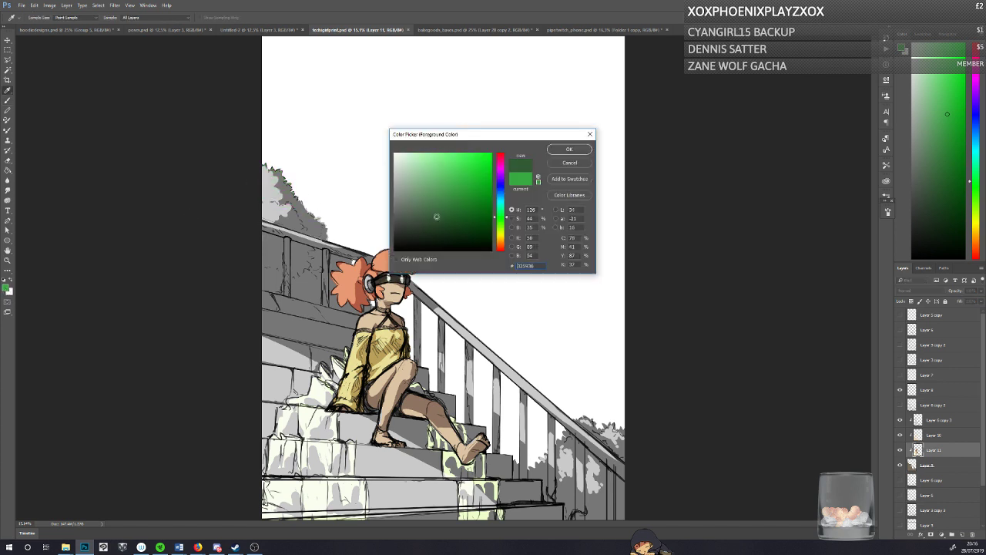
click(569, 149)
mouse_move(292, 179)
mouse_down()
mouse_move(329, 234)
mouse_move(262, 217)
mouse_up()
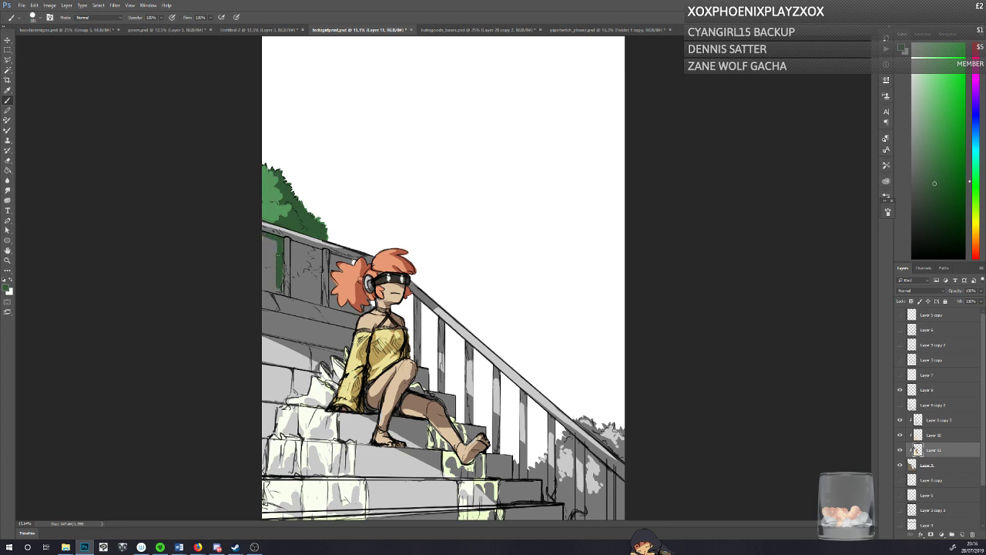
mouse_move(257, 285)
mouse_down()
mouse_move(270, 250)
mouse_move(293, 285)
mouse_move(300, 258)
mouse_move(303, 279)
mouse_move(318, 259)
mouse_up()
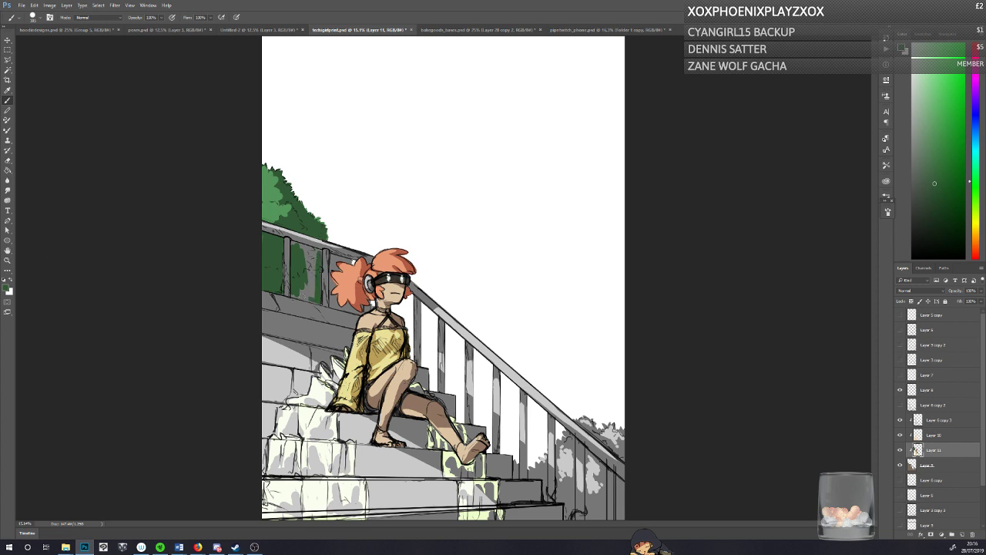
mouse_move(306, 297)
mouse_down()
mouse_move(314, 299)
mouse_move(312, 265)
mouse_move(303, 285)
mouse_move(293, 242)
mouse_move(333, 270)
mouse_move(338, 258)
mouse_move(337, 305)
mouse_move(331, 298)
mouse_move(348, 309)
mouse_up()
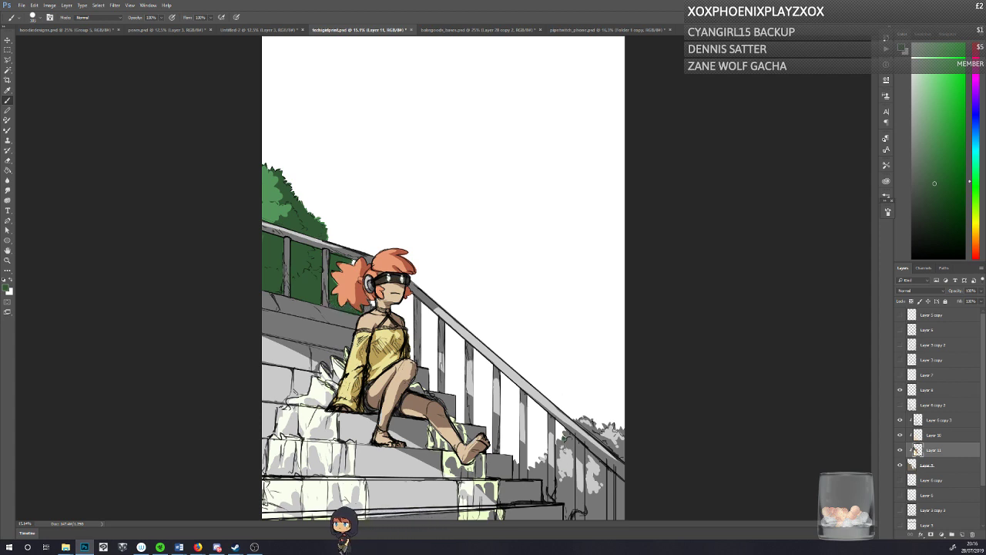
Step: Pick a slightly darker, more muted green, paint the bushes around and behind the lower railing with it, and save the document
drag(564, 438, 563, 487)
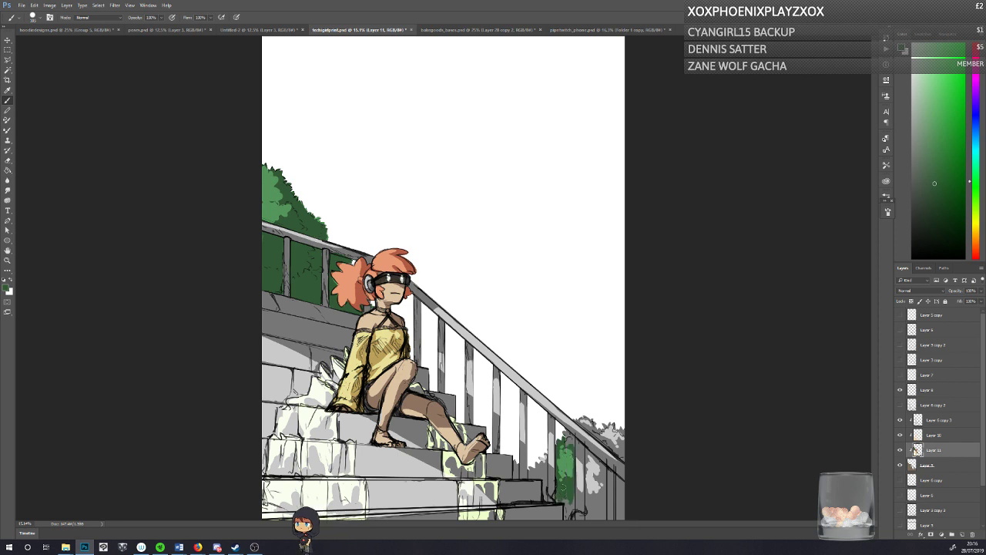
click(8, 287)
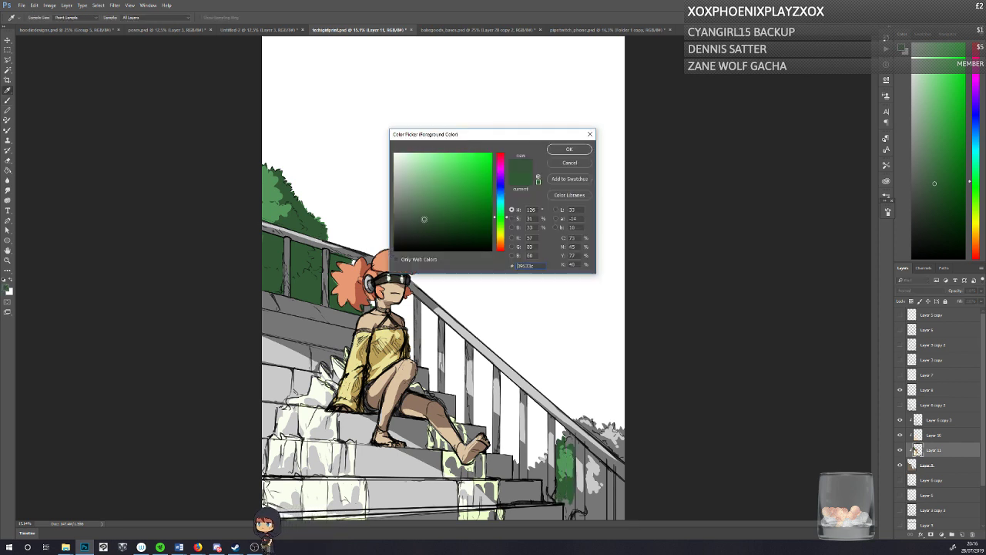
click(421, 222)
click(558, 152)
drag(573, 453, 568, 514)
mouse_move(563, 451)
mouse_down()
mouse_move(560, 476)
mouse_move(565, 435)
mouse_move(624, 459)
mouse_up()
mouse_move(589, 428)
mouse_down()
mouse_move(575, 420)
mouse_move(621, 449)
mouse_up()
mouse_move(621, 449)
mouse_down()
mouse_move(605, 425)
mouse_move(623, 431)
mouse_up()
drag(545, 456, 545, 501)
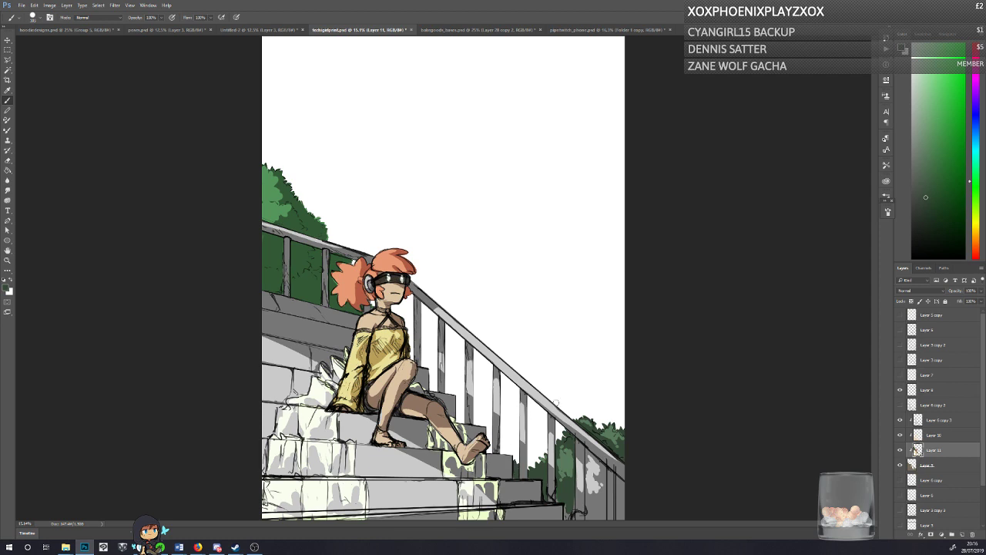
mouse_move(587, 453)
mouse_down()
mouse_move(588, 527)
mouse_move(586, 472)
mouse_move(589, 508)
mouse_move(598, 461)
mouse_move(604, 521)
mouse_move(595, 465)
mouse_move(596, 525)
mouse_move(618, 481)
mouse_move(621, 517)
mouse_up()
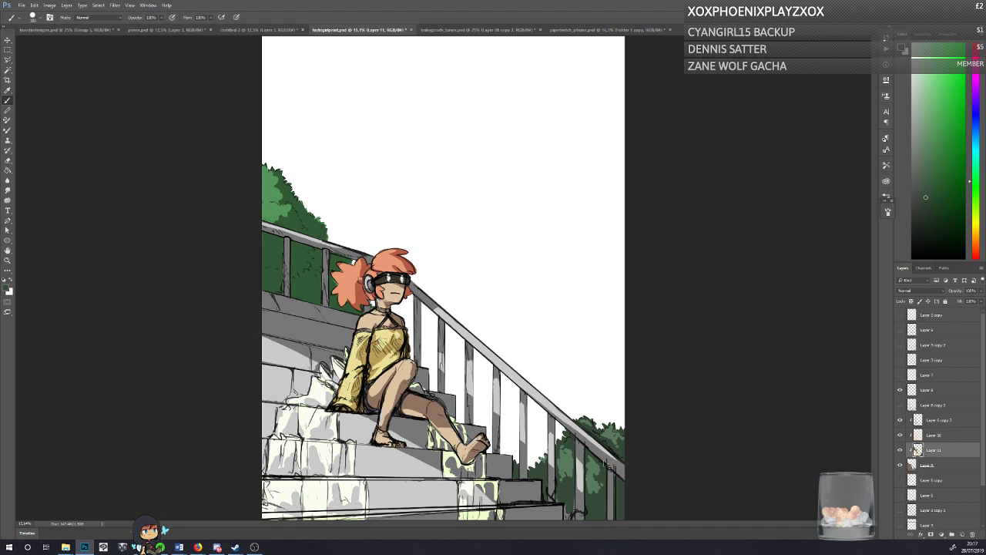
key(ctrl+s)
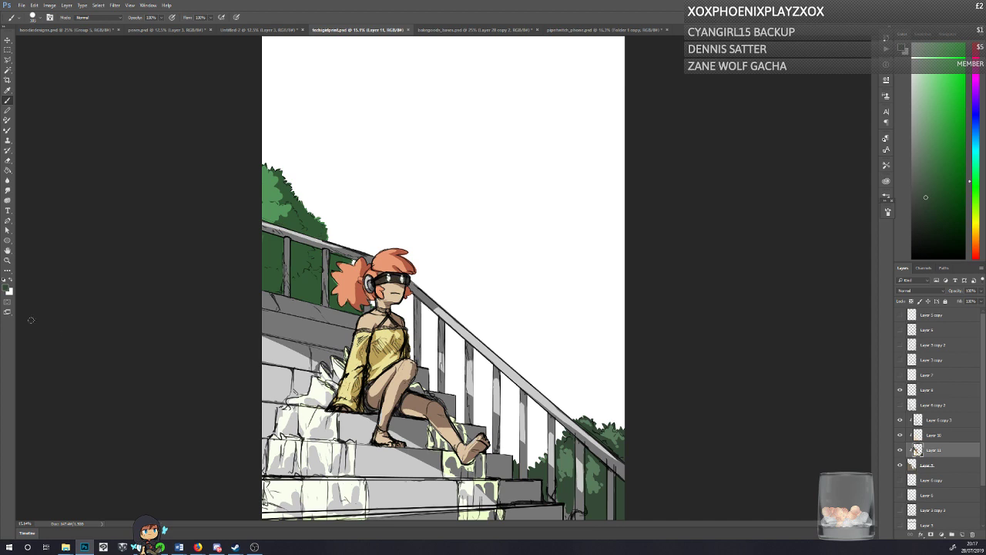
Step: Set the foreground colour to a pale muted green (#7ea581) and brush small accents onto the lower ends of the railing posts
click(7, 288)
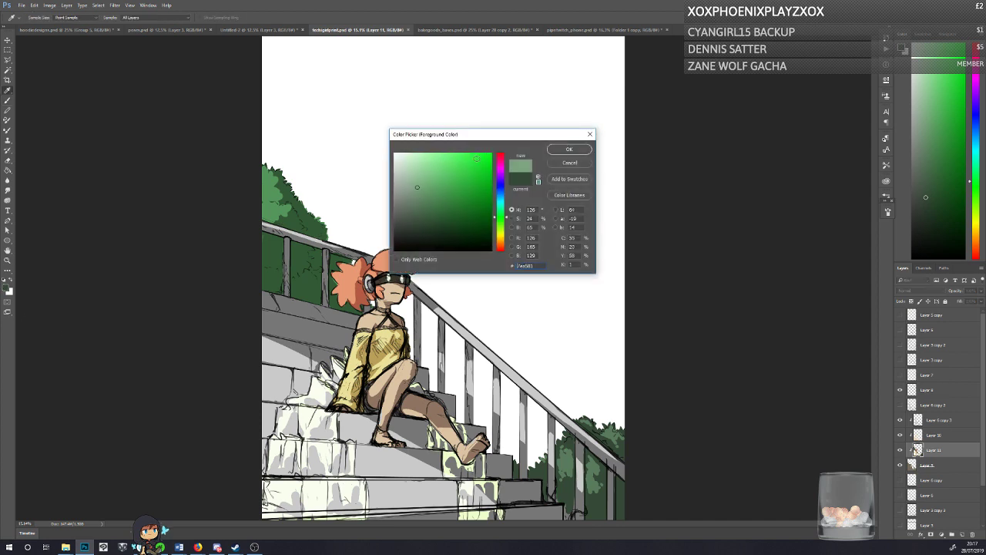
click(569, 149)
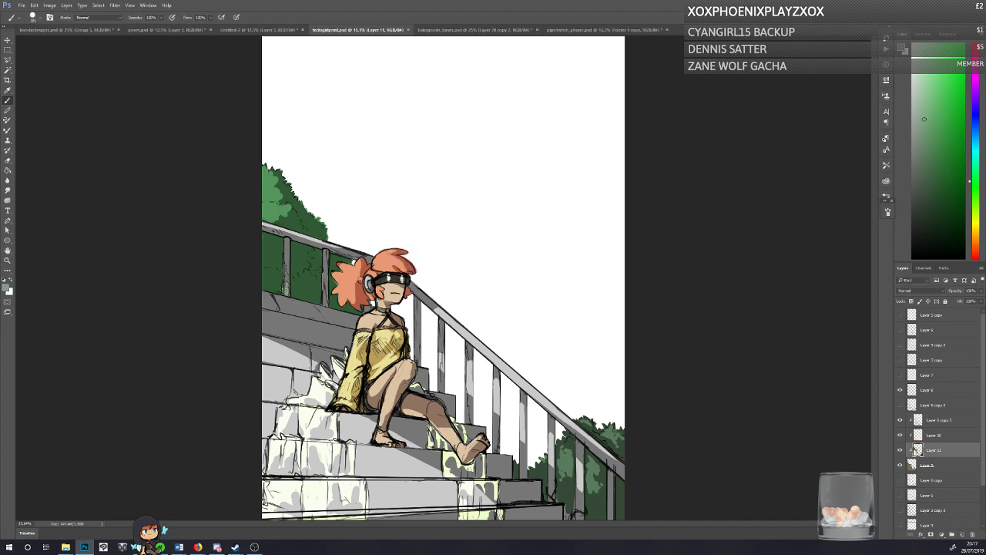
drag(283, 289, 284, 302)
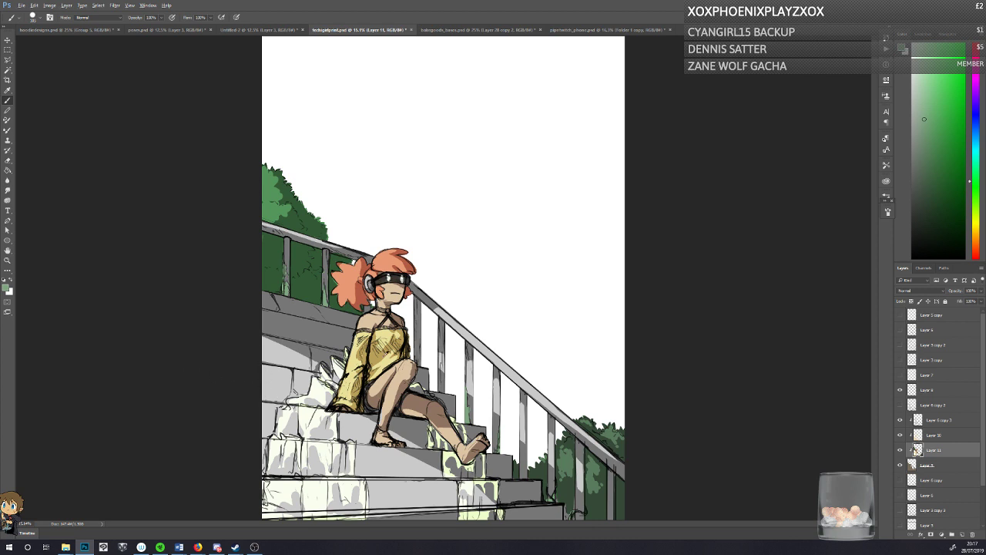
alt+click(417, 406)
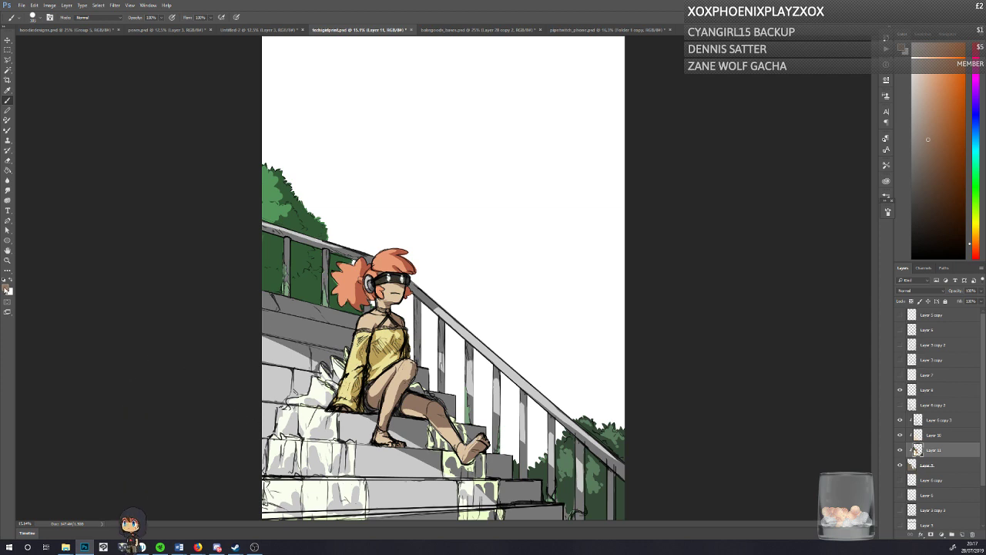
click(6, 288)
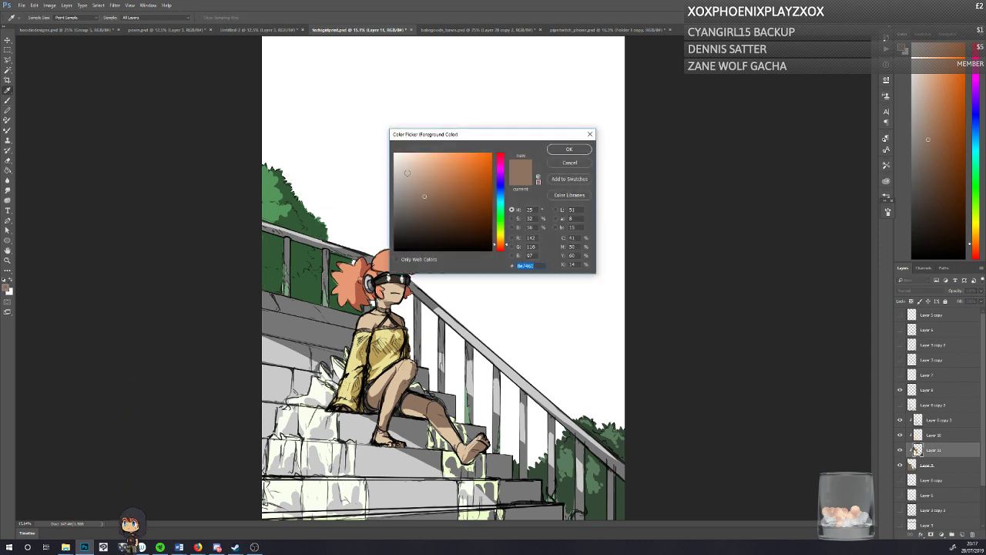
drag(407, 172, 400, 172)
key(Return)
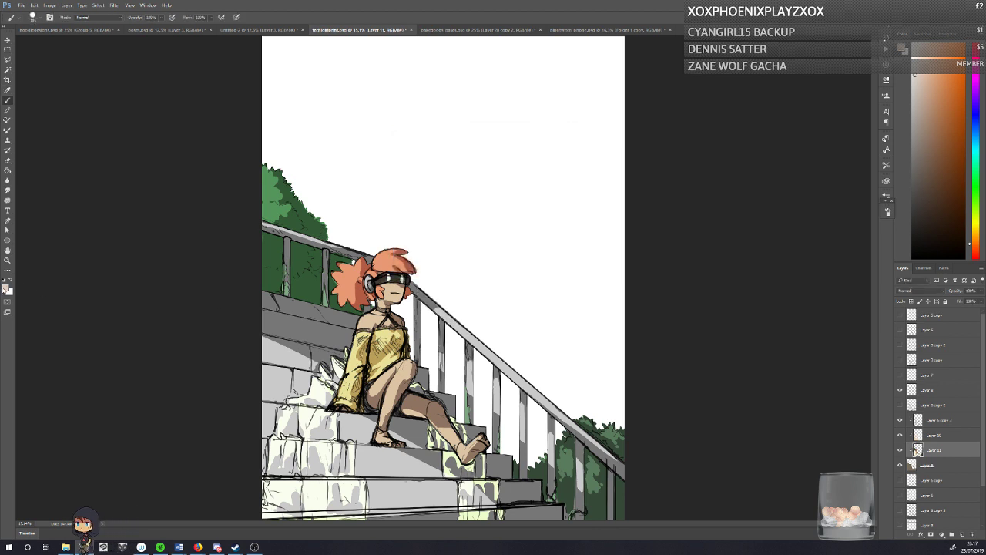
click(6, 288)
drag(405, 183, 407, 198)
click(570, 148)
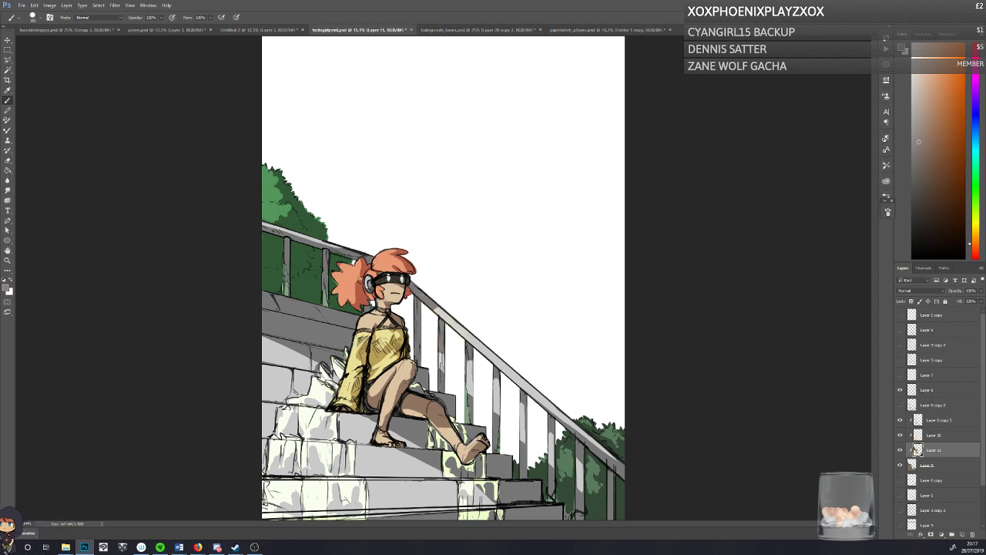
Step: Set the foreground colour to a muted blue-grey (#72737b) and paint the stone of the steps around the yellow-green patches
click(7, 289)
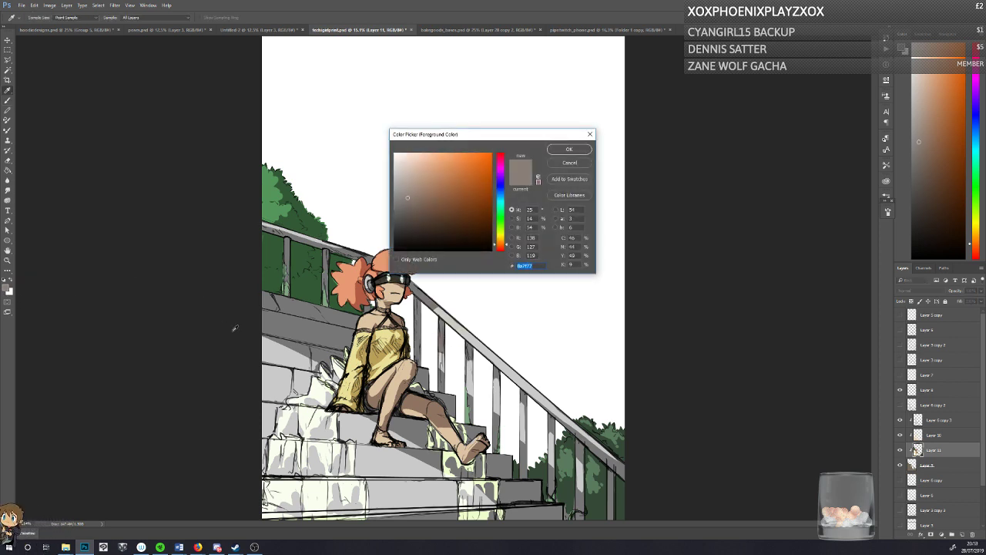
click(495, 189)
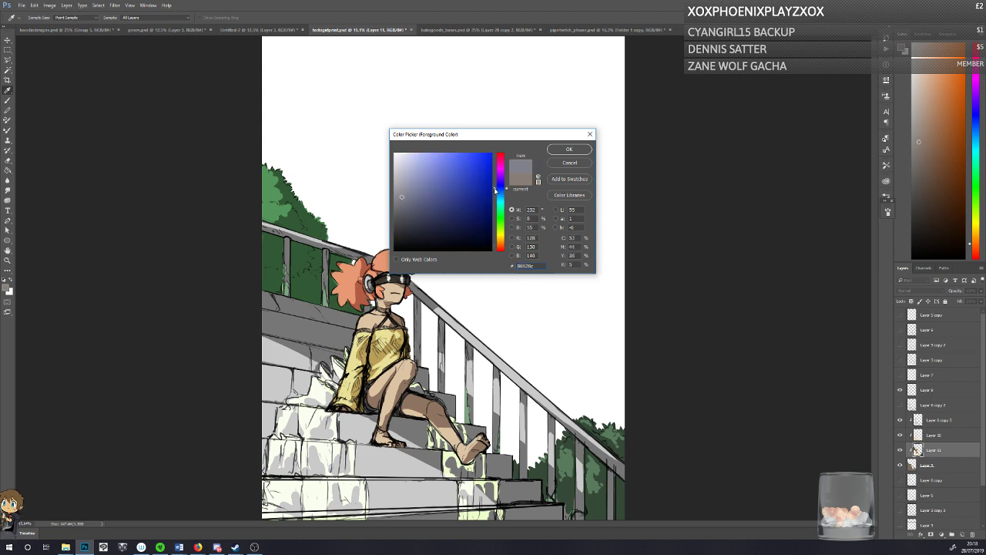
click(401, 202)
click(566, 150)
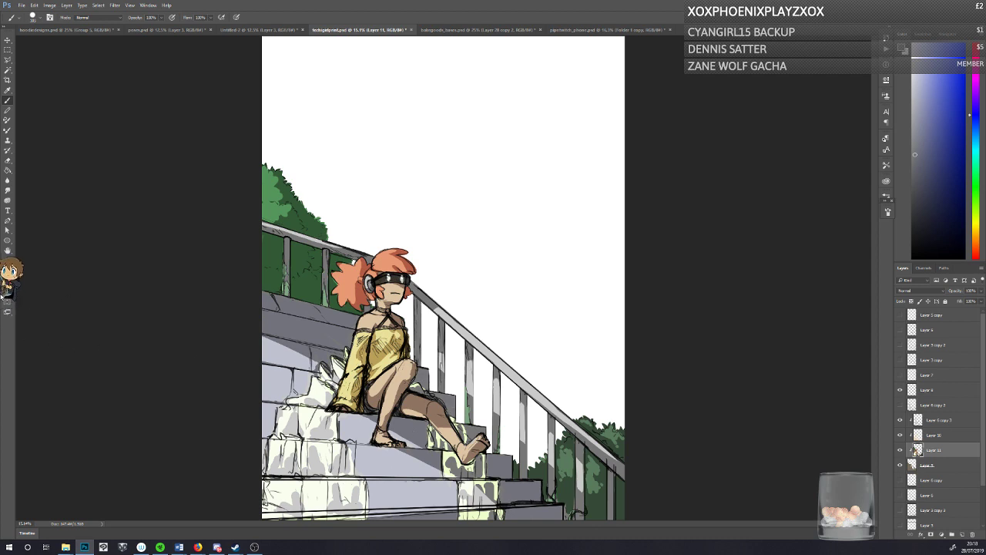
click(6, 288)
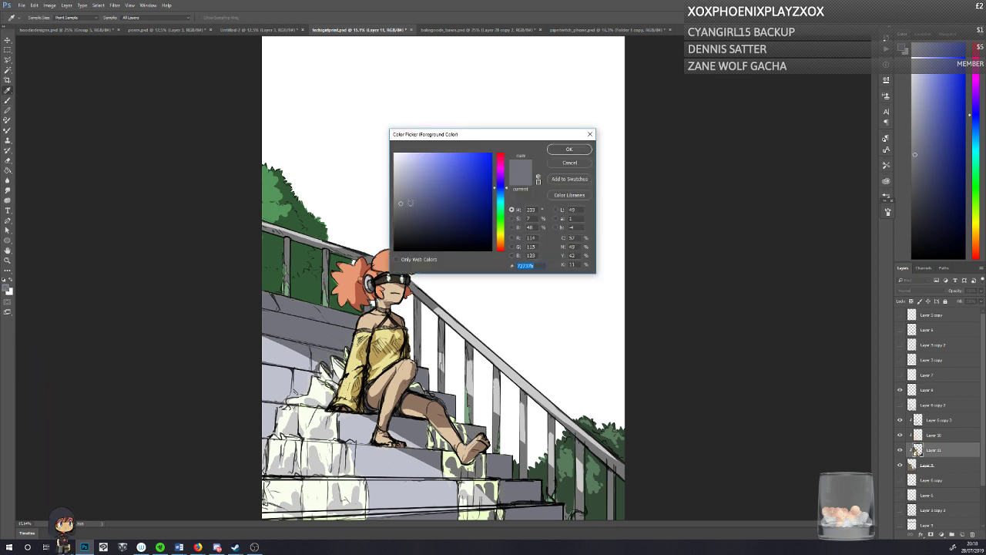
key(Return)
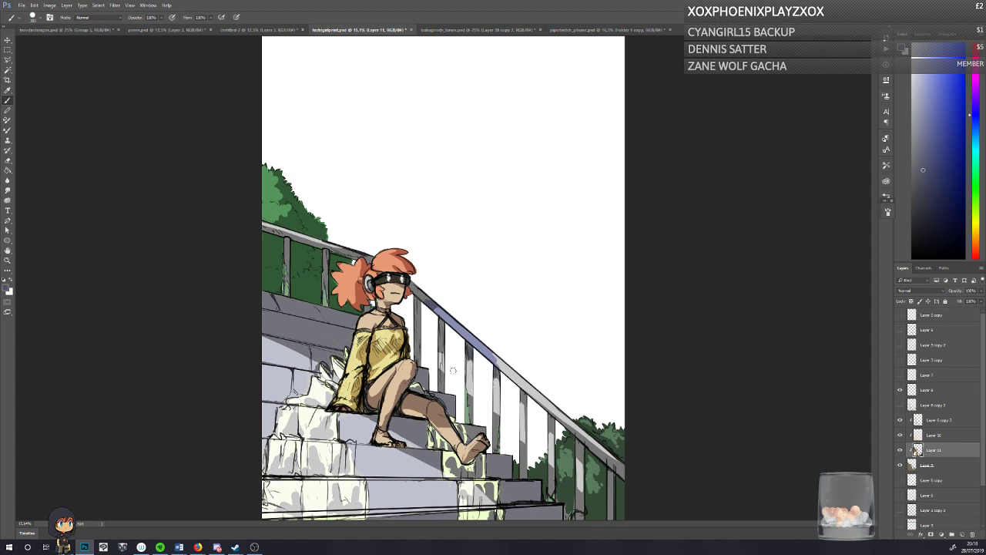
key(ctrl+z)
Step: Set the foreground colour to a dark purple-grey (#39363c) and paint the handrail and posts just behind and below the seated character
click(6, 289)
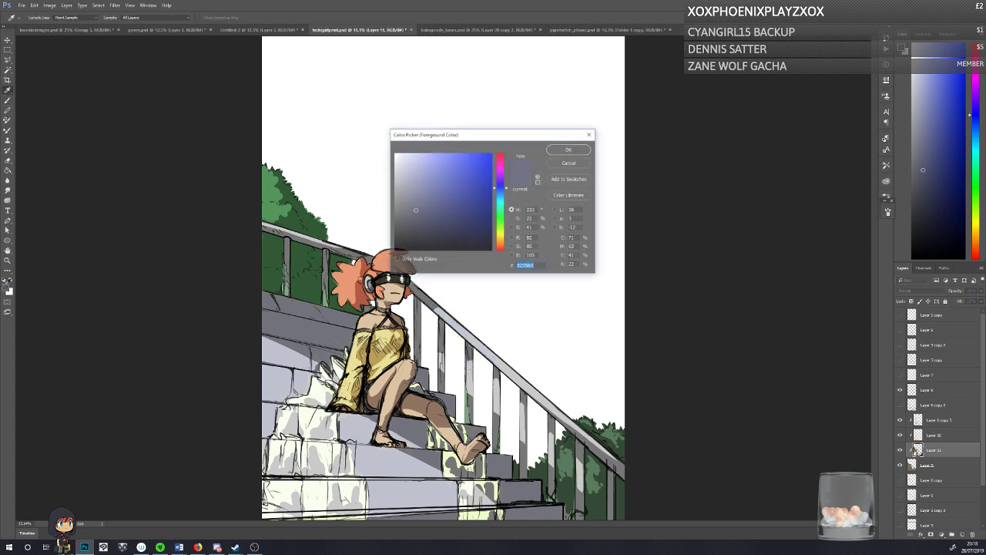
drag(497, 179, 497, 172)
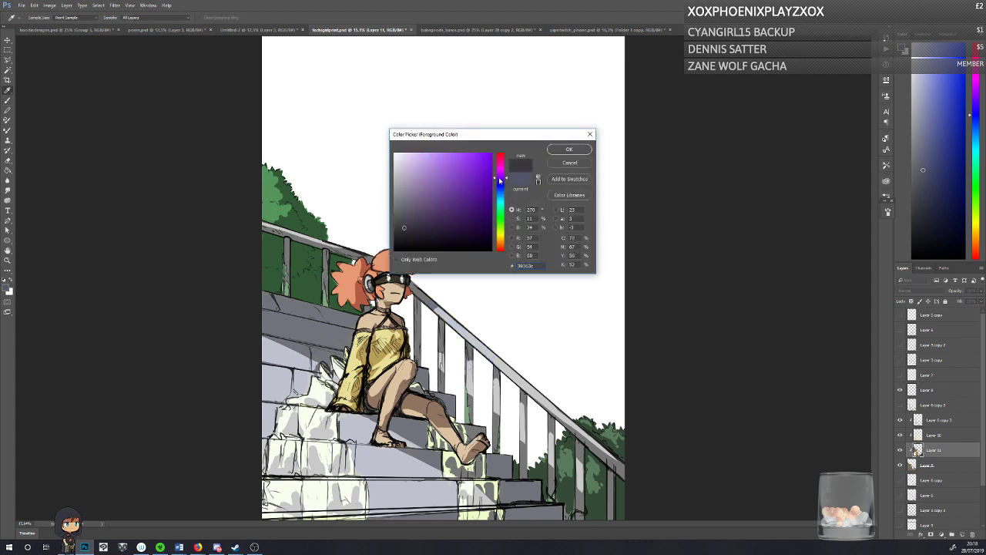
click(569, 148)
drag(440, 319, 442, 390)
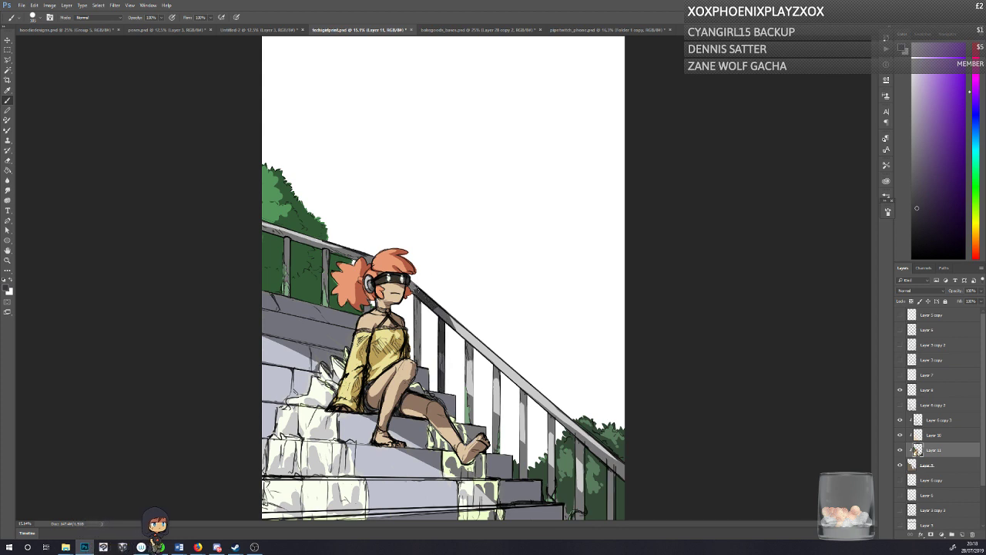
drag(418, 302, 419, 364)
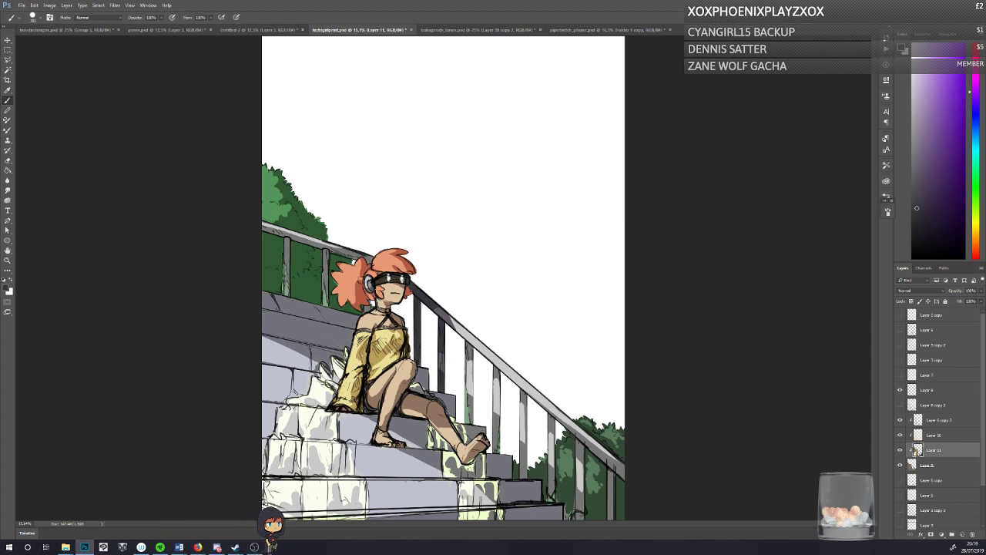
mouse_move(456, 332)
mouse_down()
mouse_move(497, 371)
mouse_move(470, 380)
mouse_move(470, 409)
mouse_up()
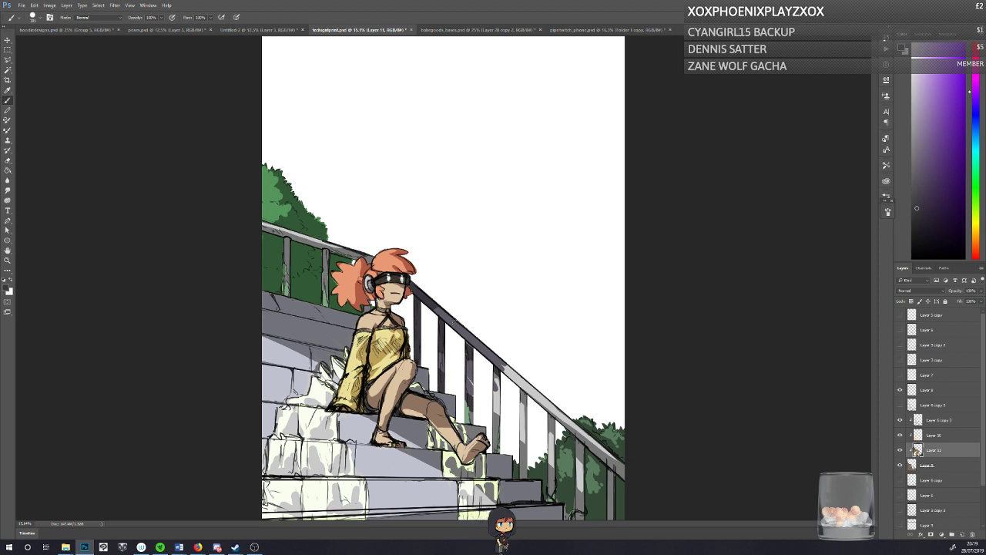
mouse_move(504, 367)
mouse_down()
mouse_move(526, 391)
mouse_move(497, 397)
mouse_move(499, 431)
mouse_up()
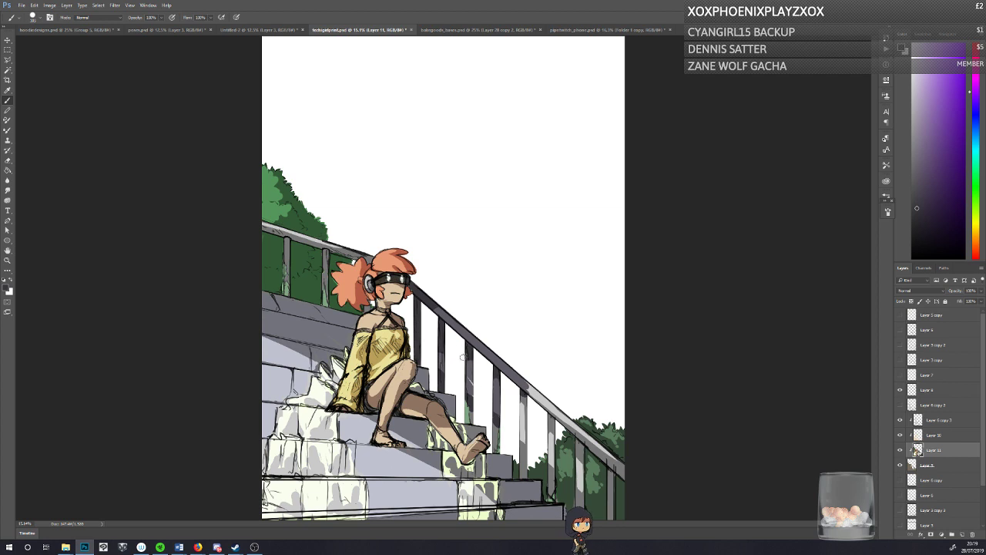
drag(467, 359, 468, 406)
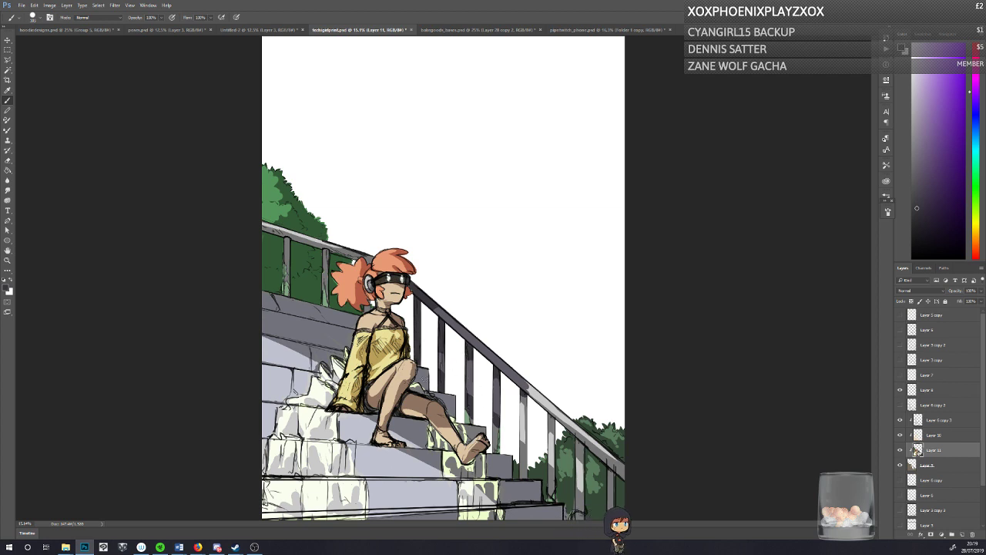
key(ctrl+z)
drag(469, 357, 473, 416)
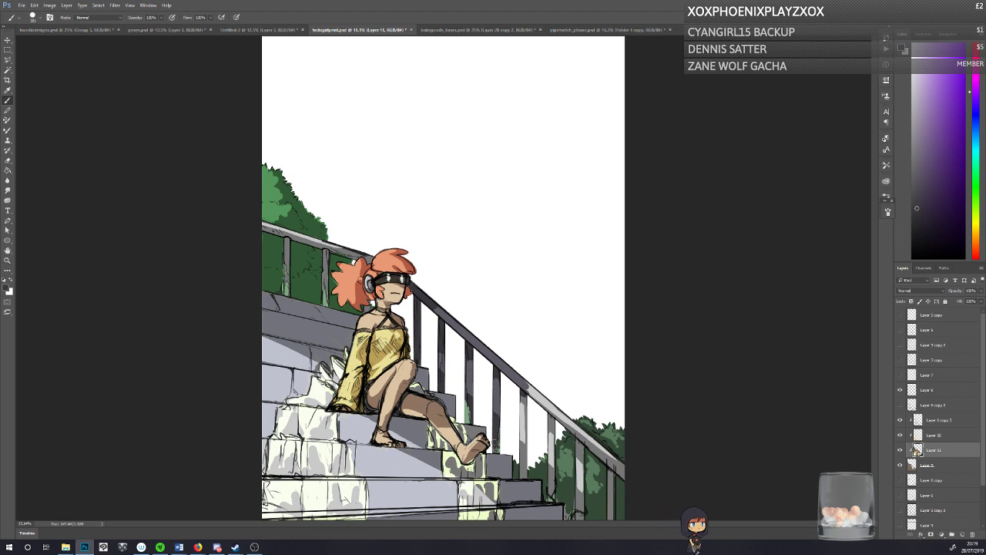
Step: Paint the lower stretch of the handrail and its remaining posts in front of the lower bushes with the dark purple-grey
drag(526, 391, 523, 473)
mouse_move(524, 380)
mouse_down()
mouse_move(568, 420)
mouse_move(556, 418)
mouse_up()
key(ctrl+z)
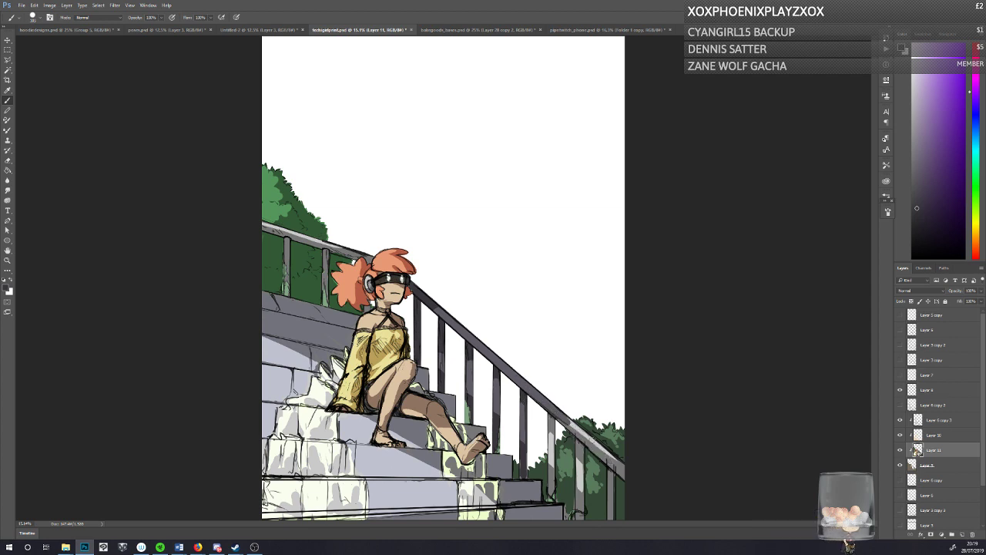
mouse_move(598, 449)
mouse_down()
mouse_move(623, 473)
mouse_move(559, 421)
mouse_move(551, 477)
mouse_up()
drag(549, 418, 551, 490)
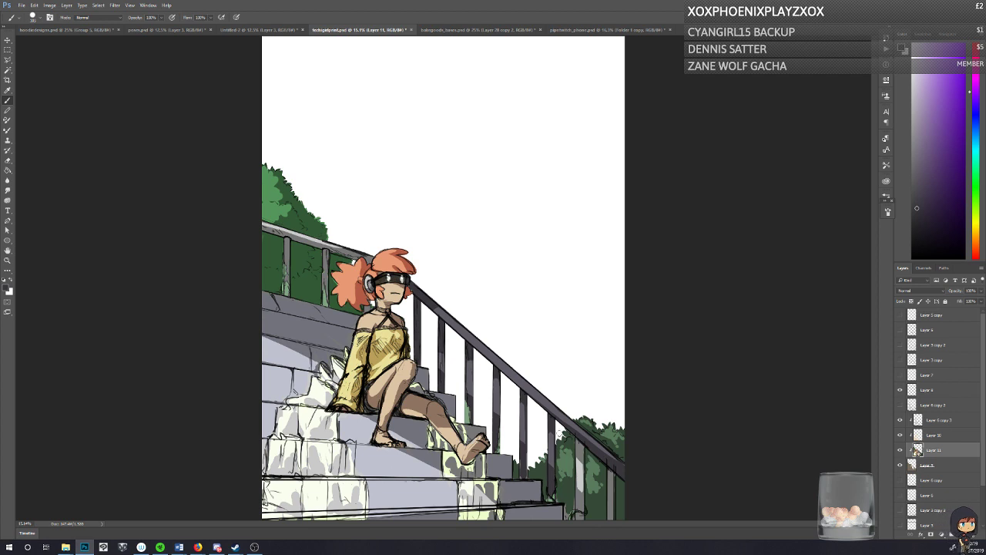
mouse_move(580, 445)
mouse_down()
mouse_move(579, 508)
mouse_move(578, 437)
mouse_up()
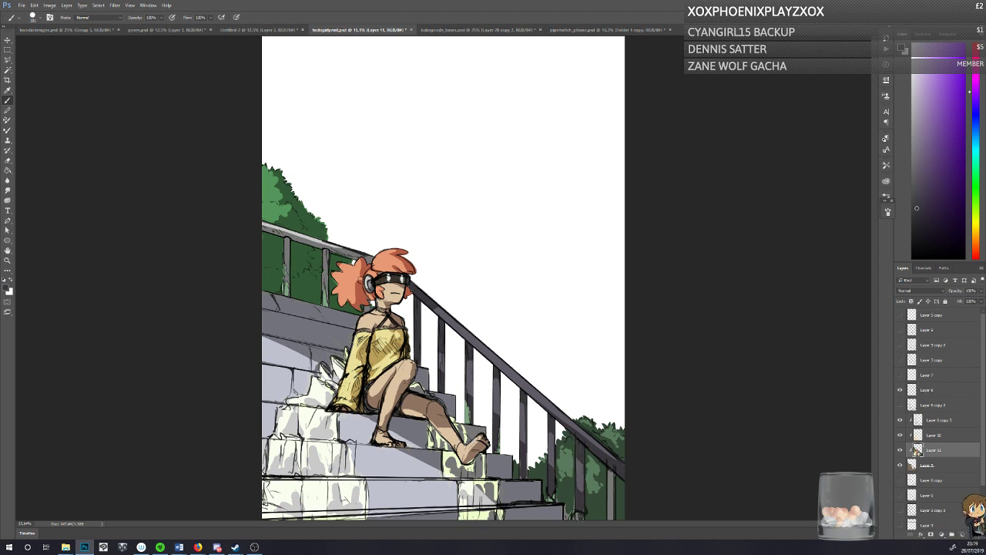
drag(612, 496, 611, 523)
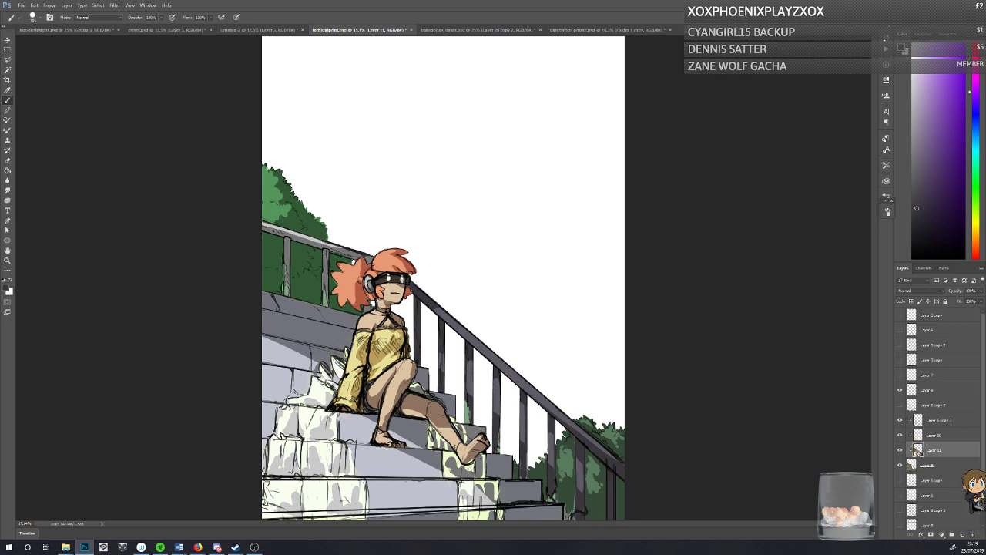
Step: Paint the upper railing and posts behind the character's hair with the same dark purple-grey, and save the document
mouse_move(325, 250)
mouse_down()
mouse_move(328, 301)
mouse_move(323, 286)
mouse_up()
mouse_move(300, 236)
mouse_down()
mouse_move(370, 262)
mouse_move(335, 252)
mouse_up()
mouse_move(264, 224)
mouse_down()
mouse_move(293, 234)
mouse_move(288, 279)
mouse_up()
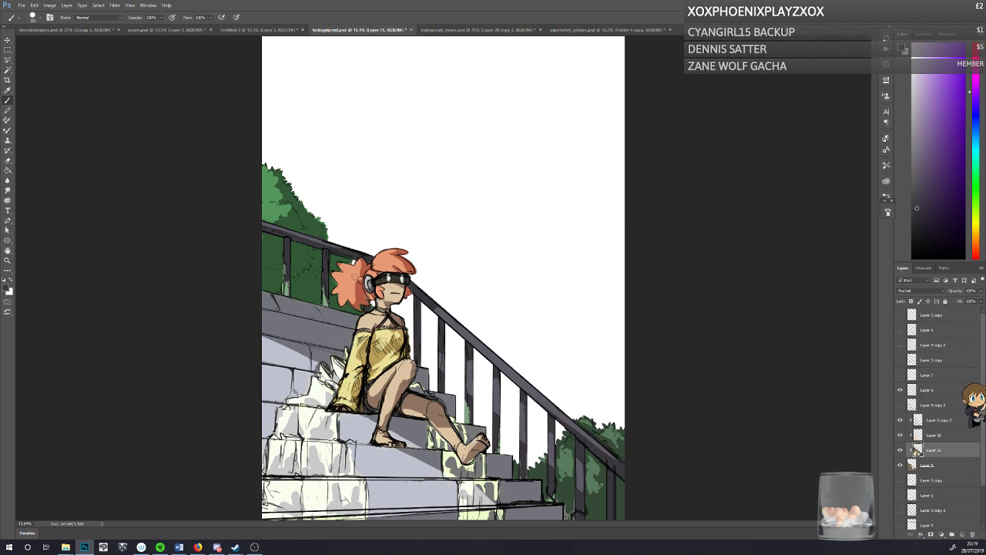
key(ctrl+s)
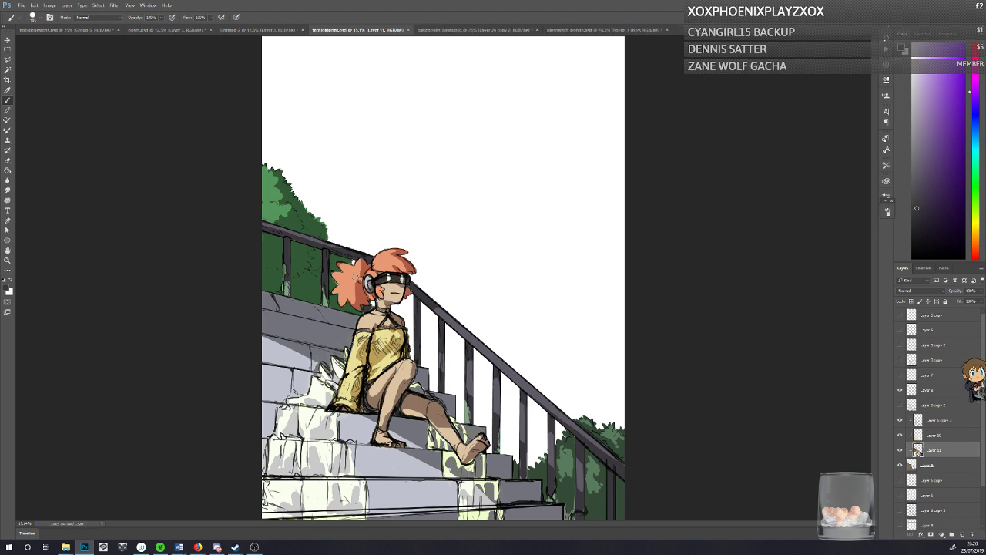
Step: Set the foreground colour to a lighter purple-grey and brush lit accents along the lower handrail and its posts
click(7, 291)
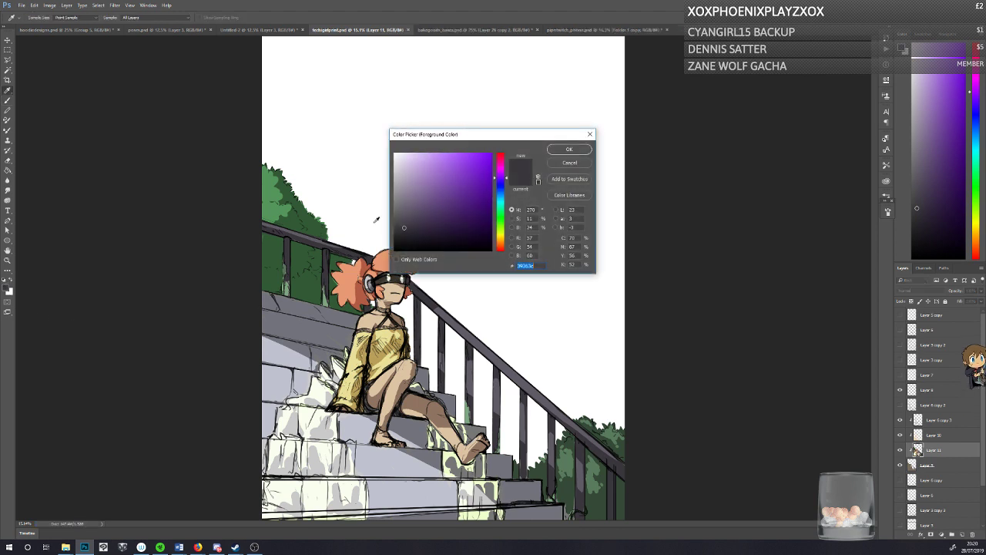
click(403, 215)
click(569, 149)
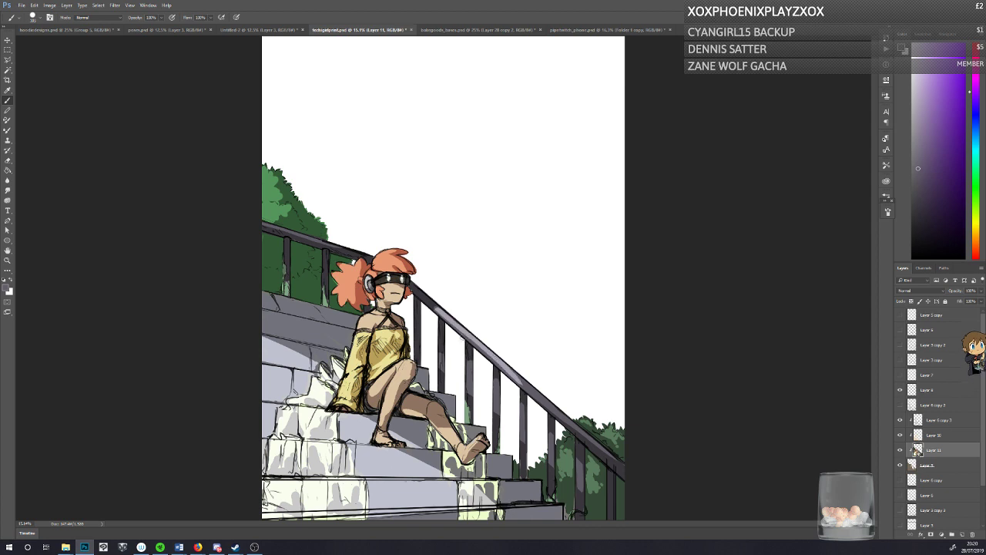
drag(465, 333, 611, 453)
mouse_move(470, 393)
mouse_down()
mouse_move(470, 363)
mouse_move(501, 417)
mouse_up()
mouse_move(550, 436)
mouse_down()
mouse_move(553, 465)
mouse_move(580, 488)
mouse_up()
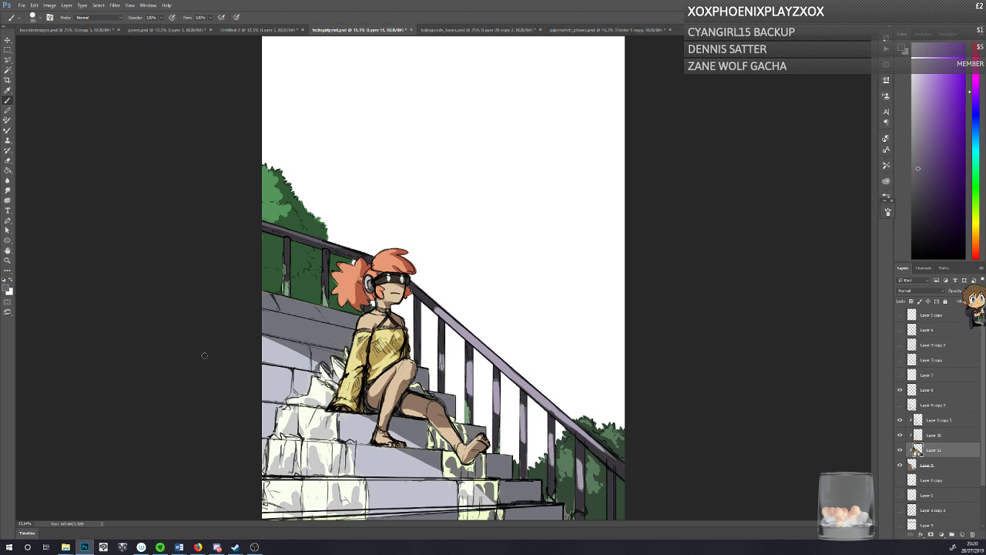
click(6, 289)
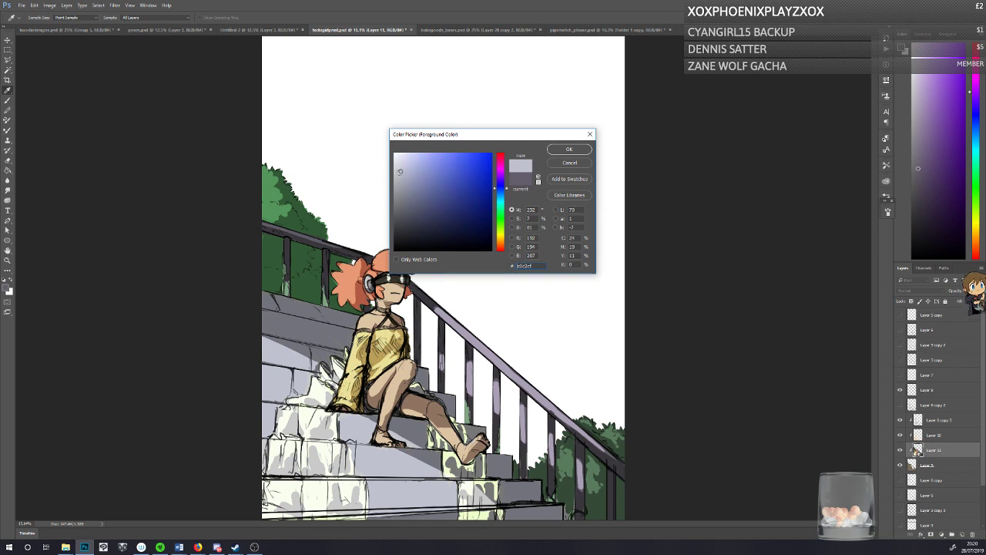
click(569, 149)
drag(258, 338, 311, 366)
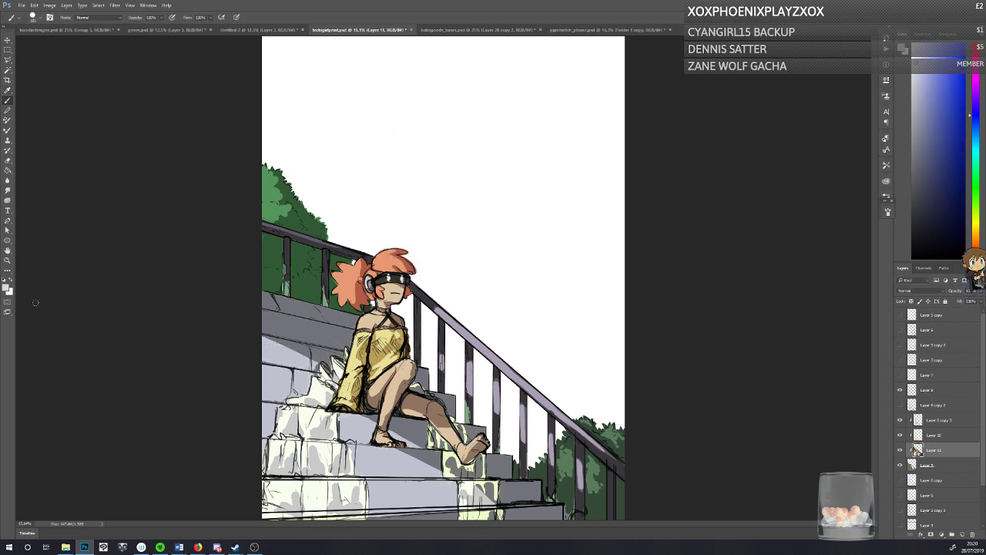
Step: Set the foreground colour to a light blue-grey and paint the sunlit stone of the steps beside and below the character
click(7, 289)
click(412, 178)
click(569, 149)
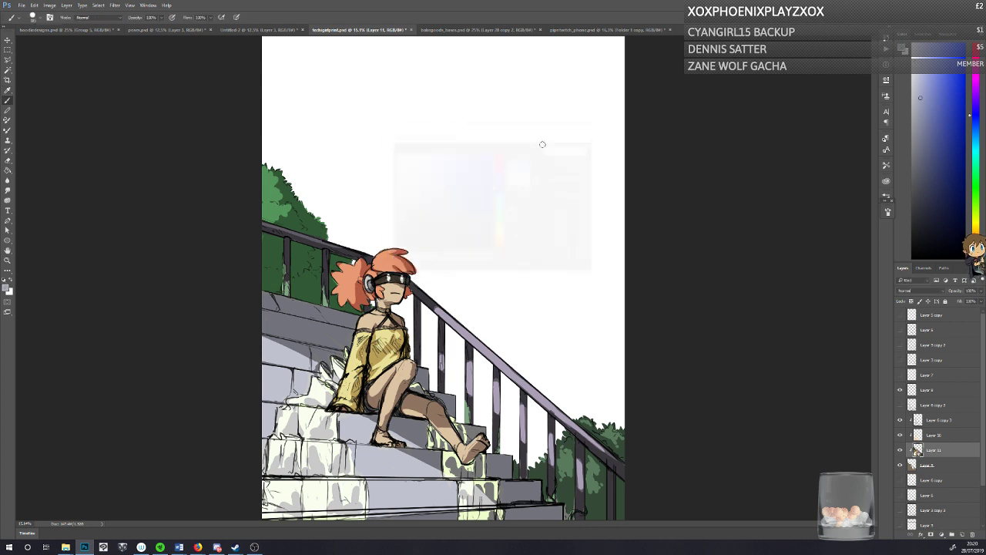
drag(262, 342, 316, 365)
drag(260, 351, 315, 380)
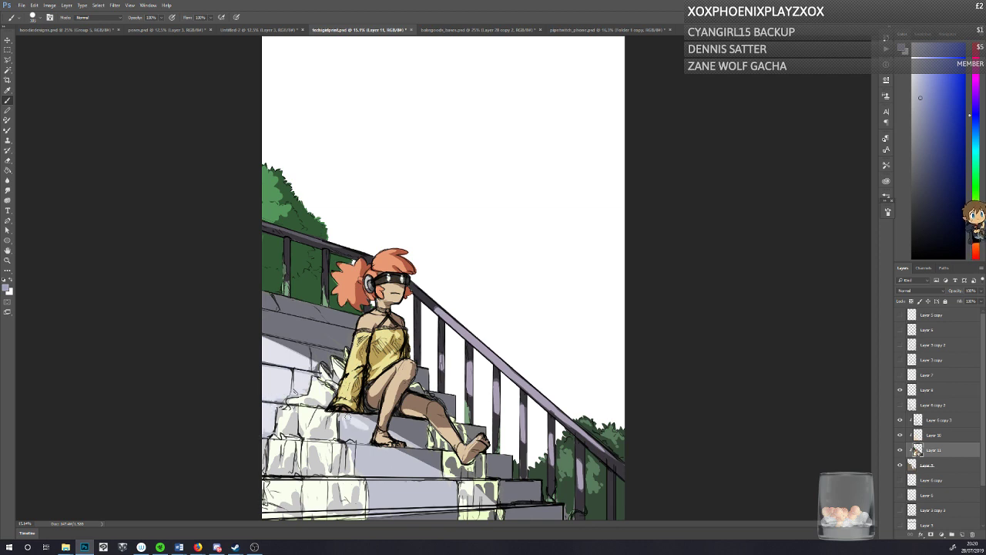
mouse_move(390, 433)
mouse_down()
mouse_move(410, 443)
mouse_move(366, 441)
mouse_move(430, 471)
mouse_move(371, 460)
mouse_move(362, 468)
mouse_up()
mouse_move(443, 487)
mouse_down()
mouse_move(453, 490)
mouse_move(440, 502)
mouse_move(375, 503)
mouse_move(368, 472)
mouse_move(358, 474)
mouse_up()
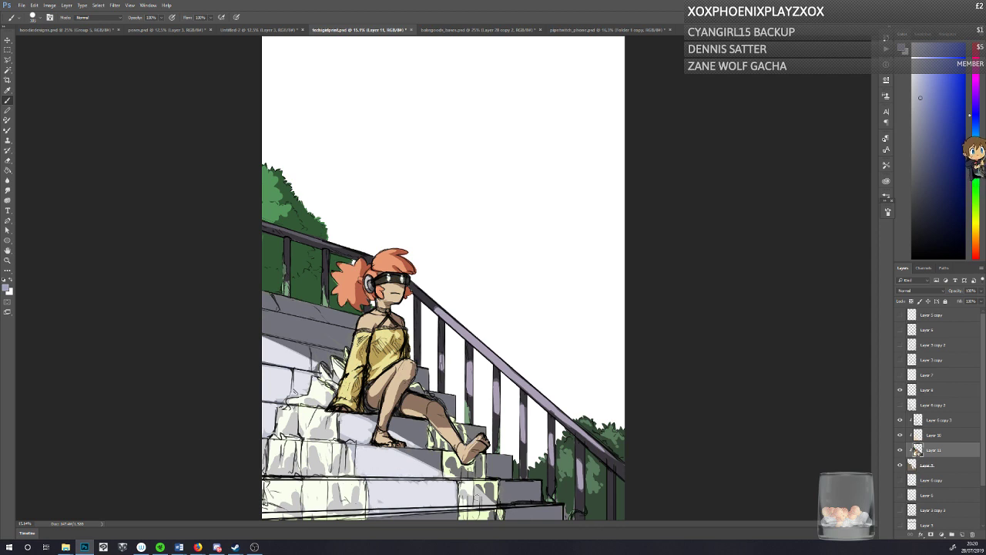
Step: Sample the railing's lighter purple-grey, compare the painting without Layer 10, brush lit accents onto the upper handrail, and save the document
alt+click(446, 311)
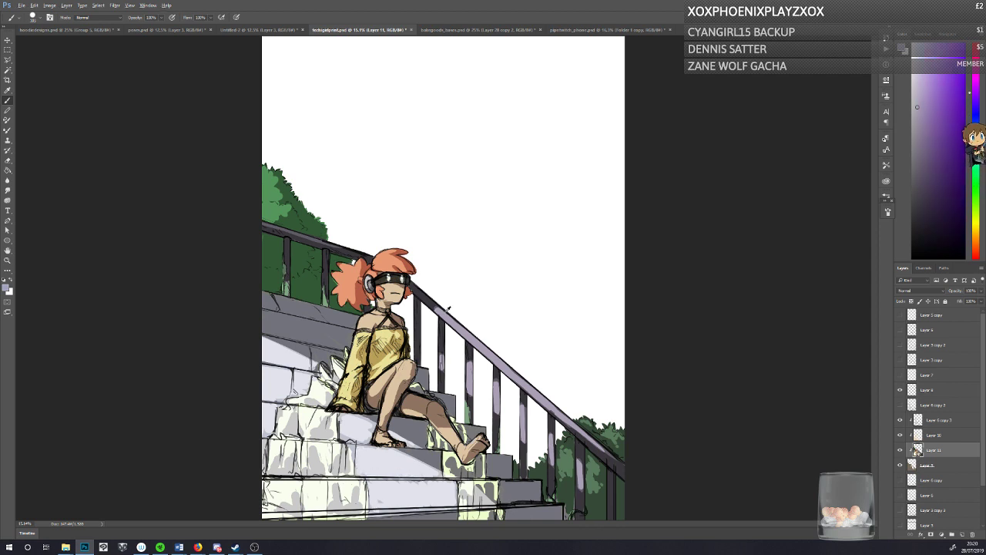
click(900, 435)
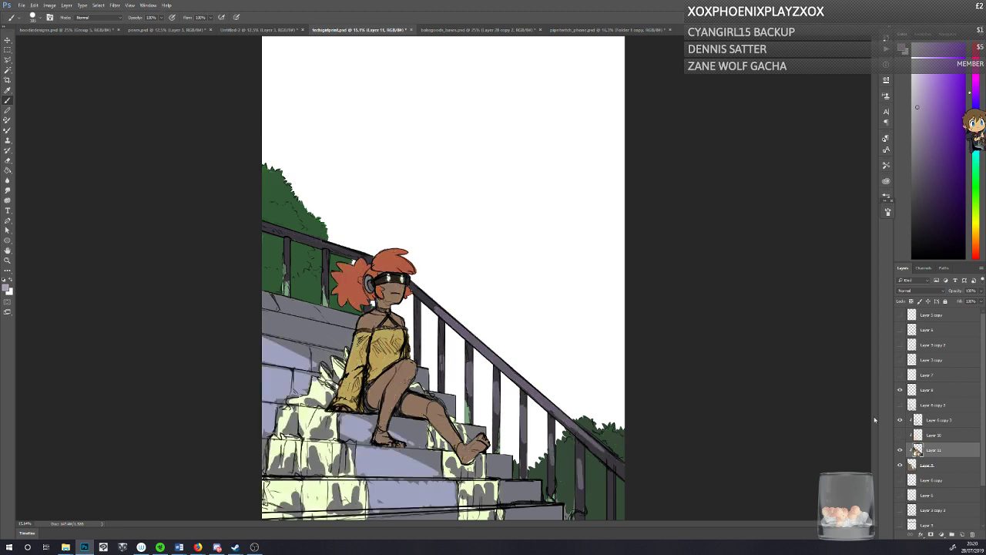
click(899, 435)
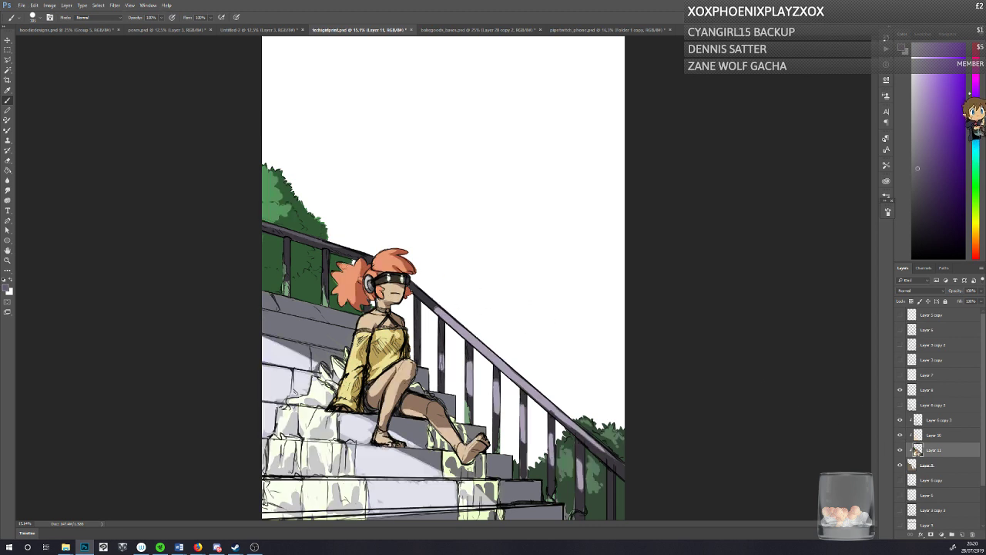
alt+click(316, 241)
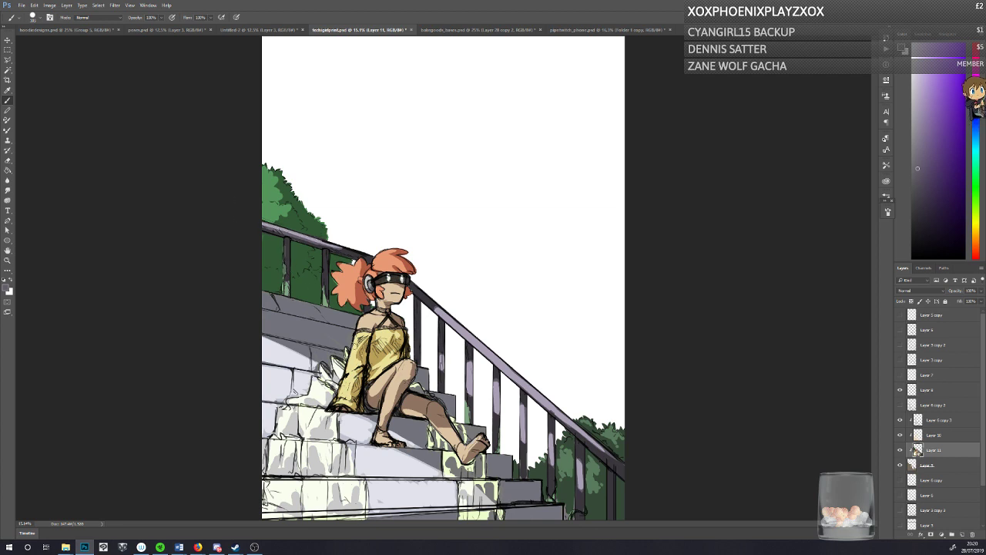
key(ctrl+s)
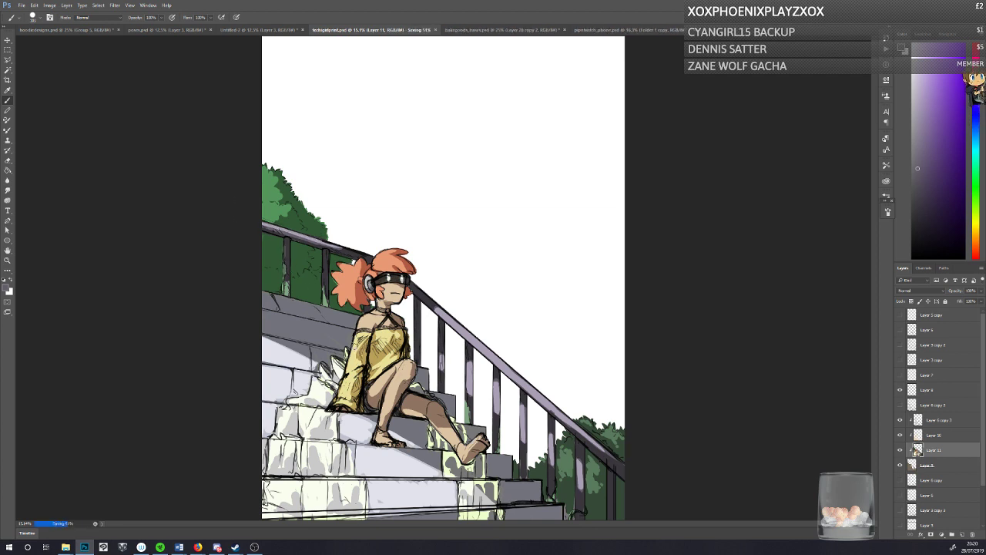
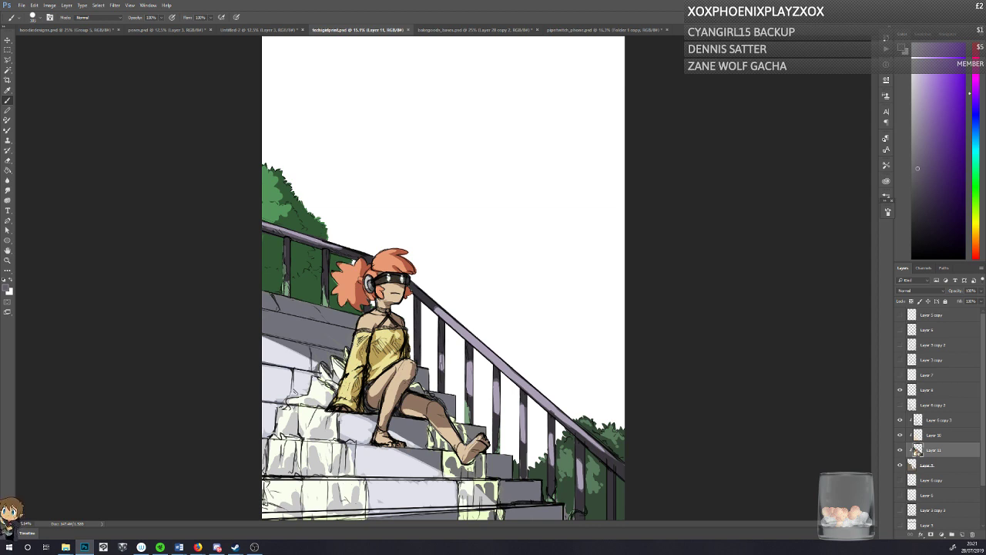
Step: Select Layer 10 and compare the painting with its Overlay highlights hidden and shown
click(920, 435)
click(900, 436)
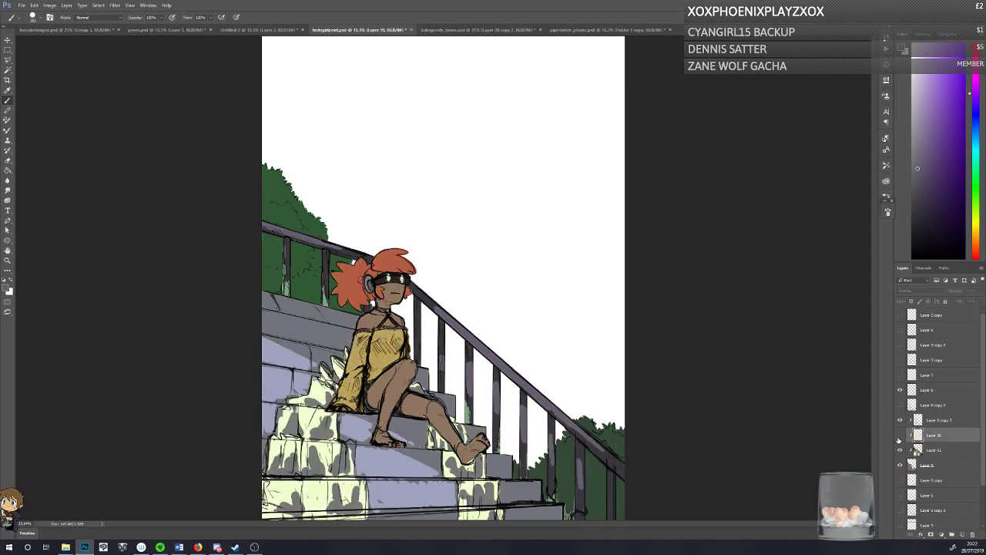
click(900, 436)
click(900, 436)
click(900, 436)
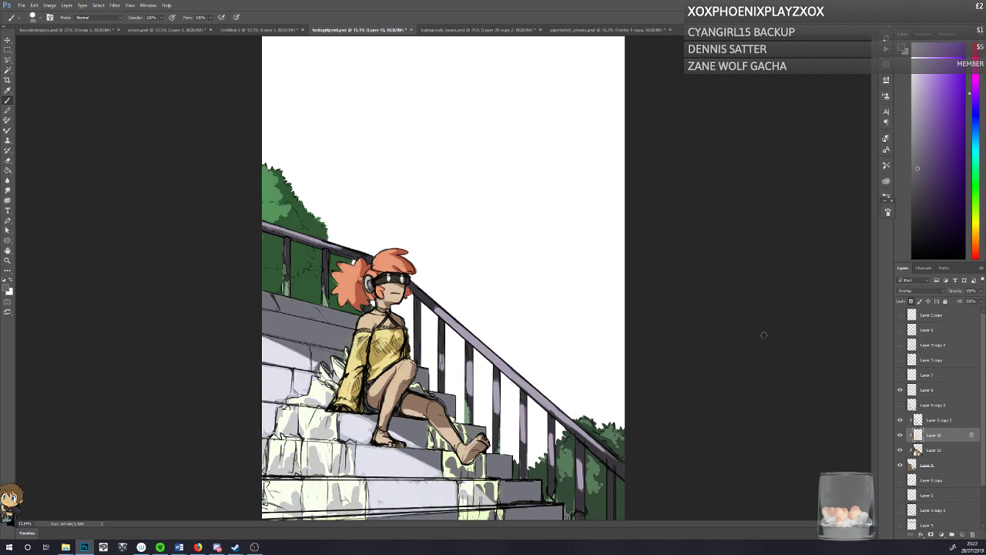
Step: Set the foreground colour to a muted light tan with a hue of 47
key(g)
click(7, 290)
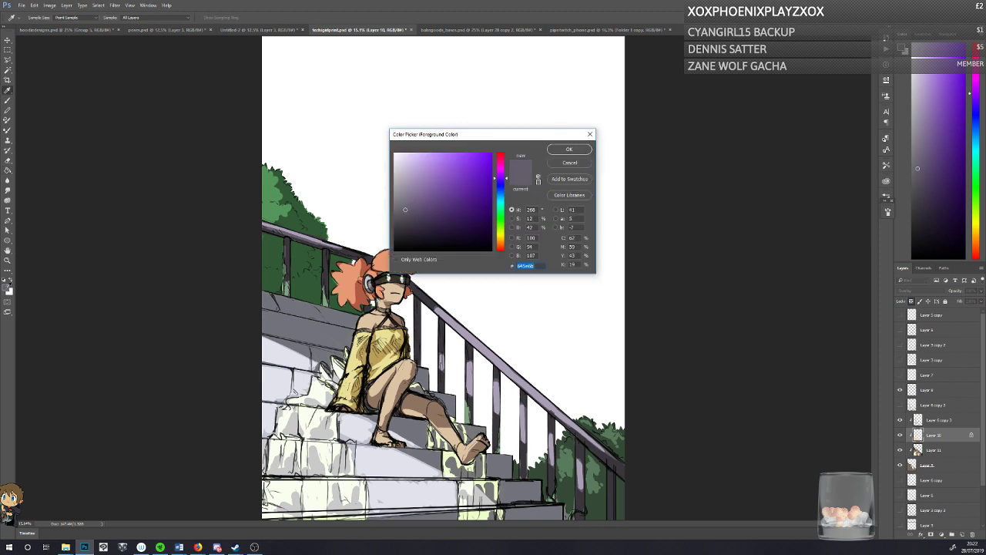
click(500, 239)
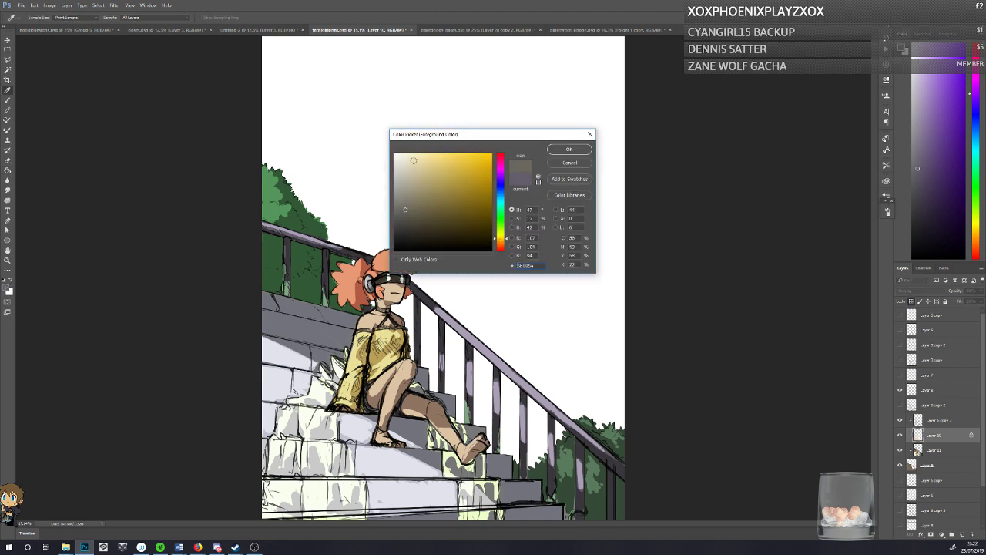
click(413, 160)
click(569, 149)
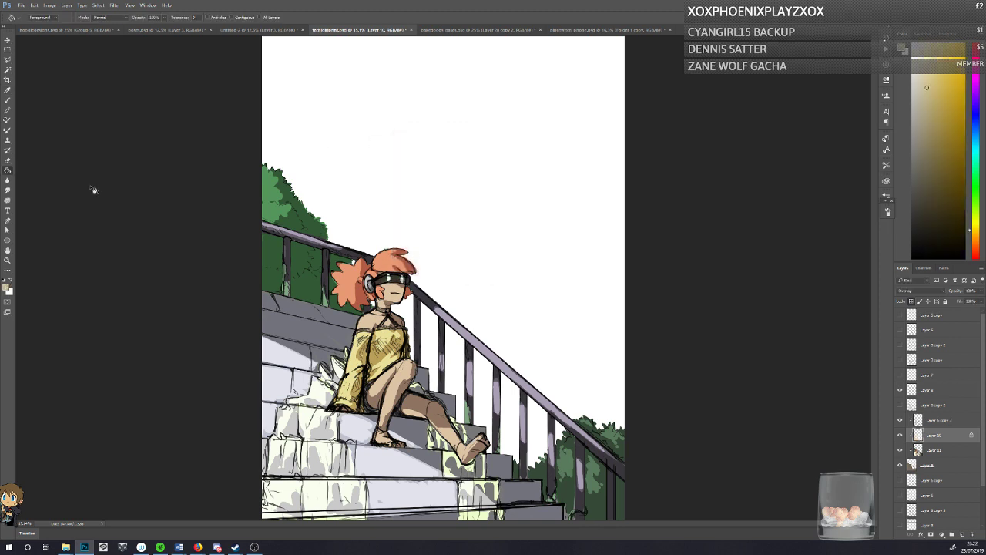
click(8, 101)
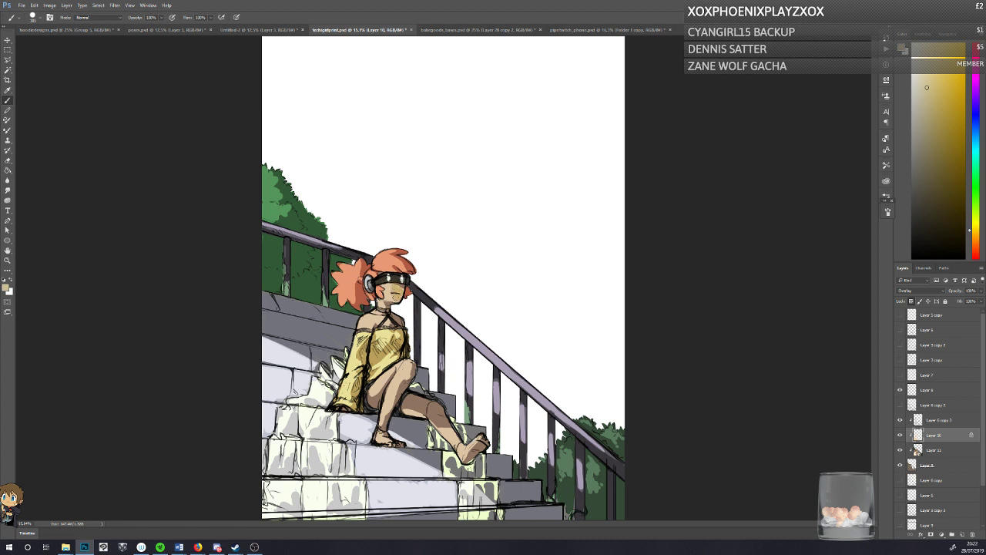
Step: Try filling Layer 10's Overlay highlights with a pale lemon yellow, and undo the fill
click(6, 288)
click(436, 157)
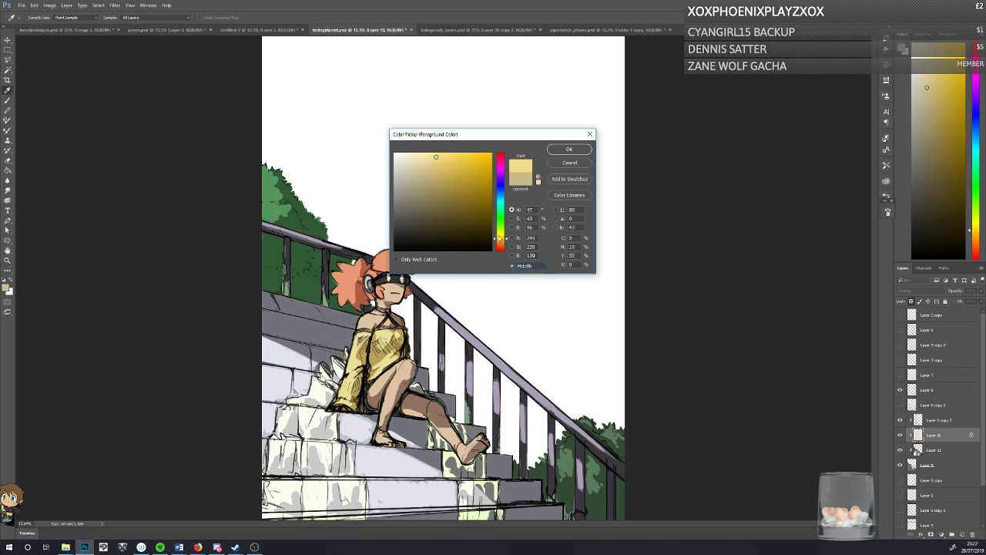
click(500, 235)
click(426, 154)
click(562, 150)
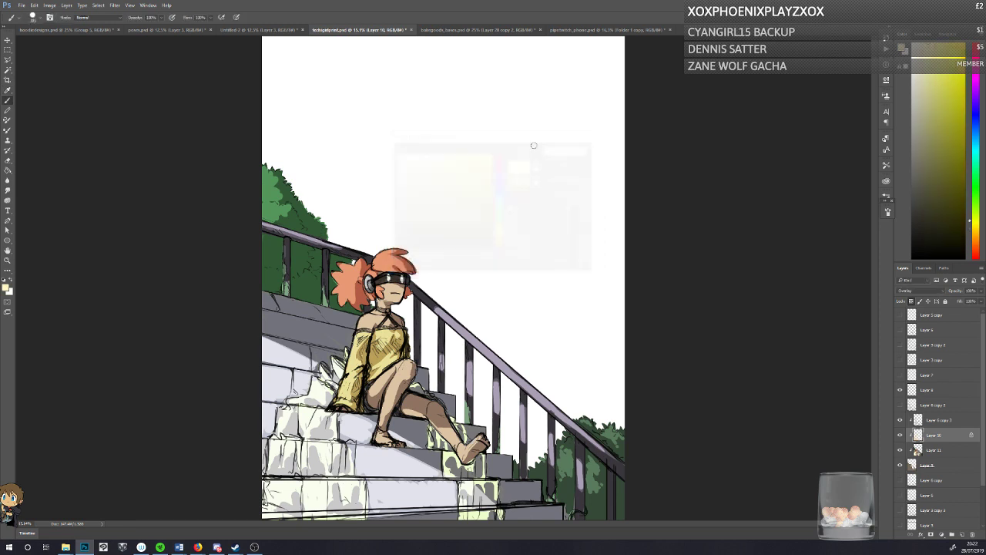
click(7, 172)
click(365, 327)
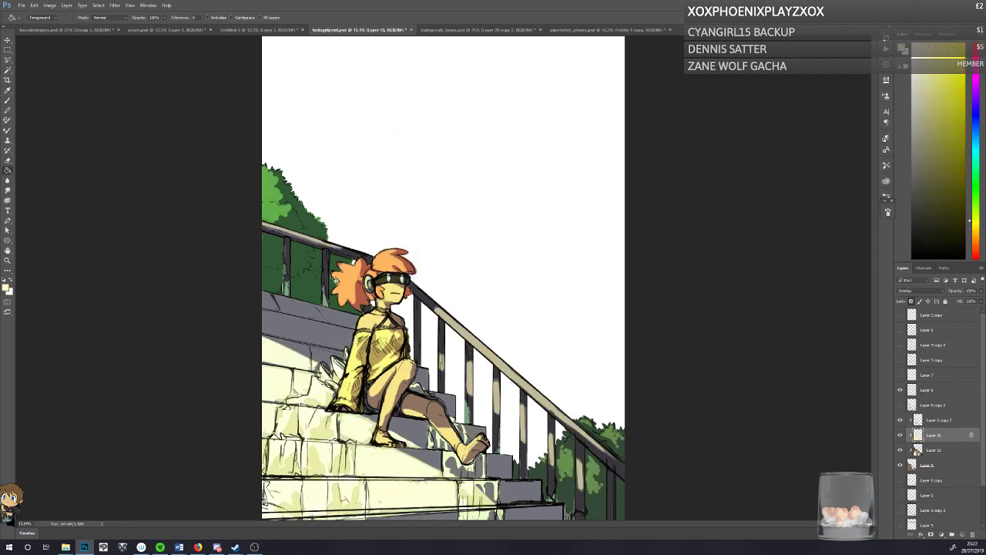
key(ctrl+z)
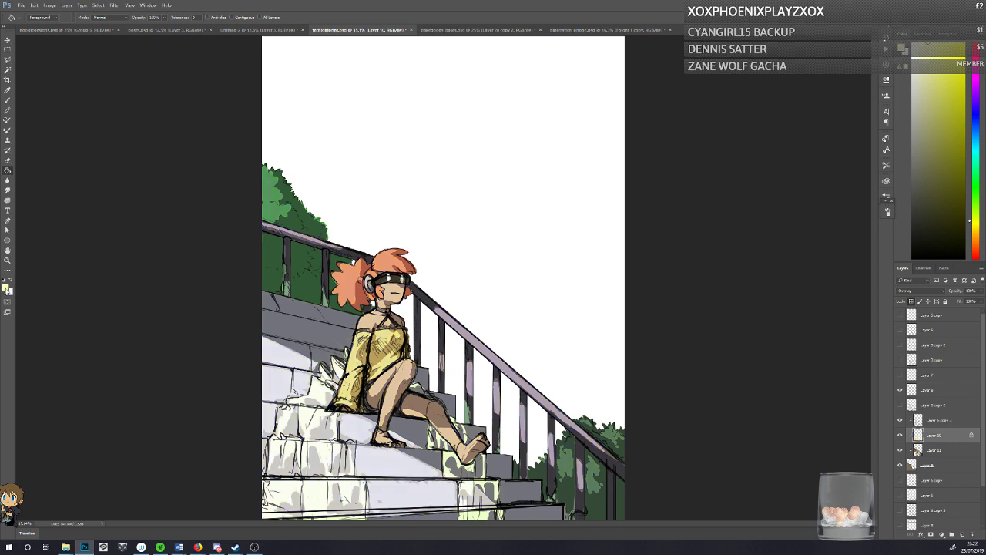
Step: Fill Layer 10's highlights with light yellow #ece292
click(6, 289)
click(432, 160)
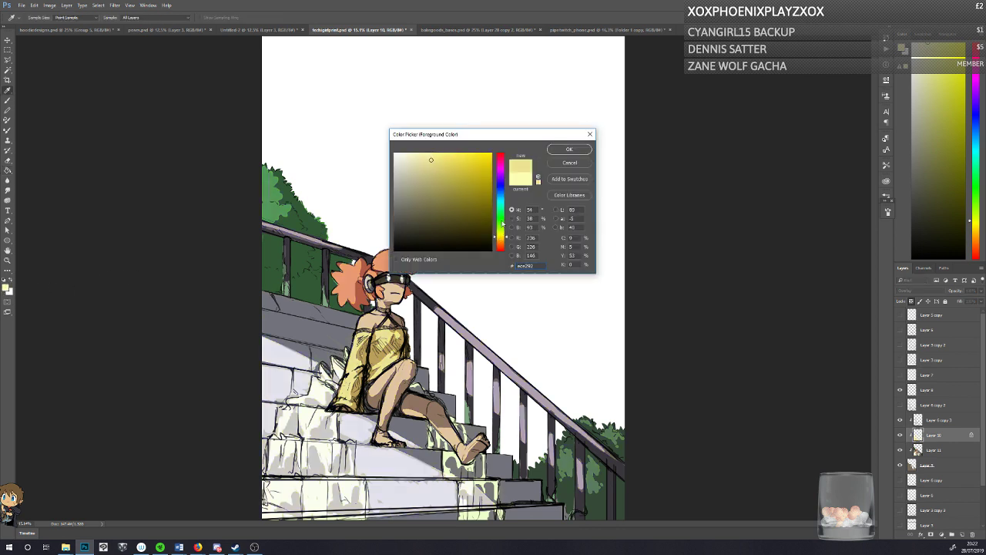
key(Return)
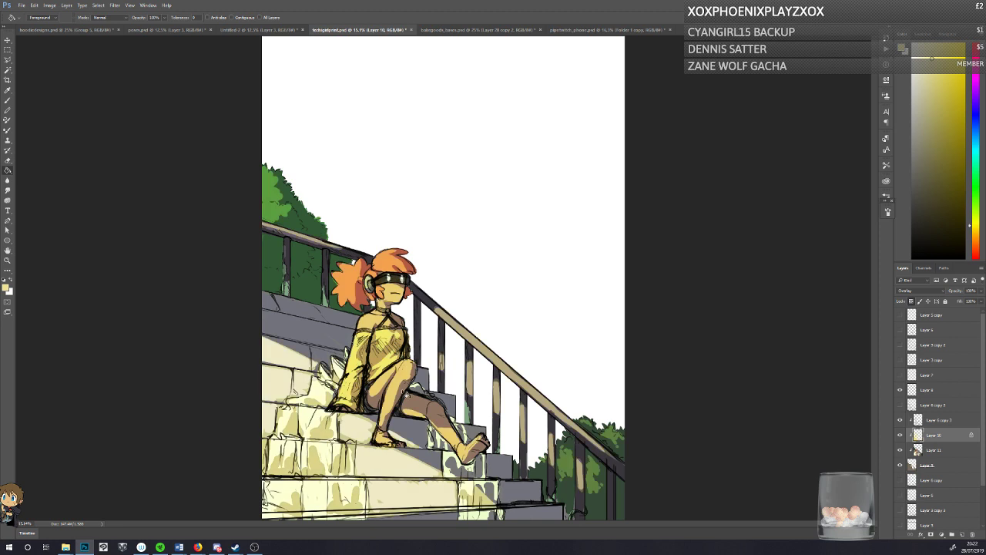
Step: Try a warmer tan-yellow, #e4d08b, as the fill for Layer 10's highlights, and undo it
click(6, 288)
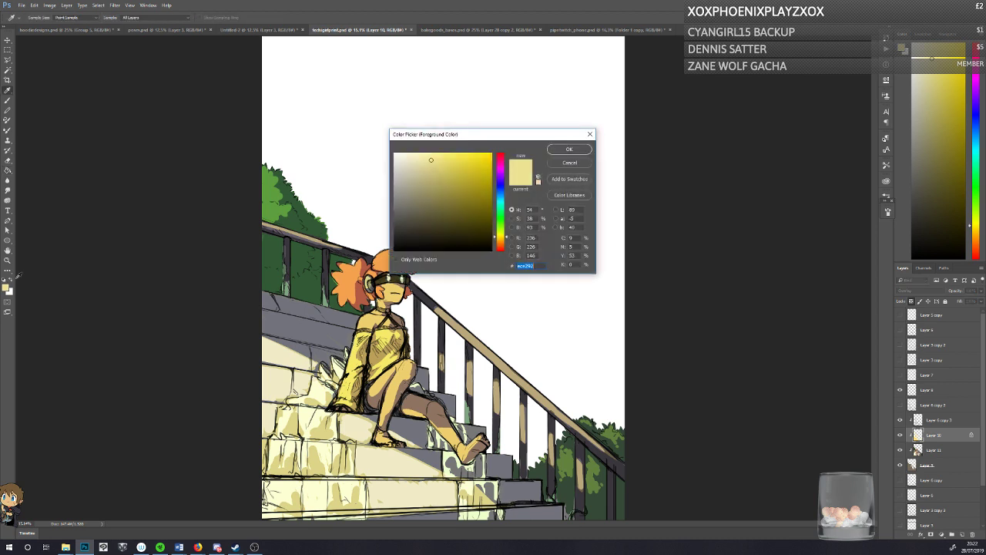
click(498, 241)
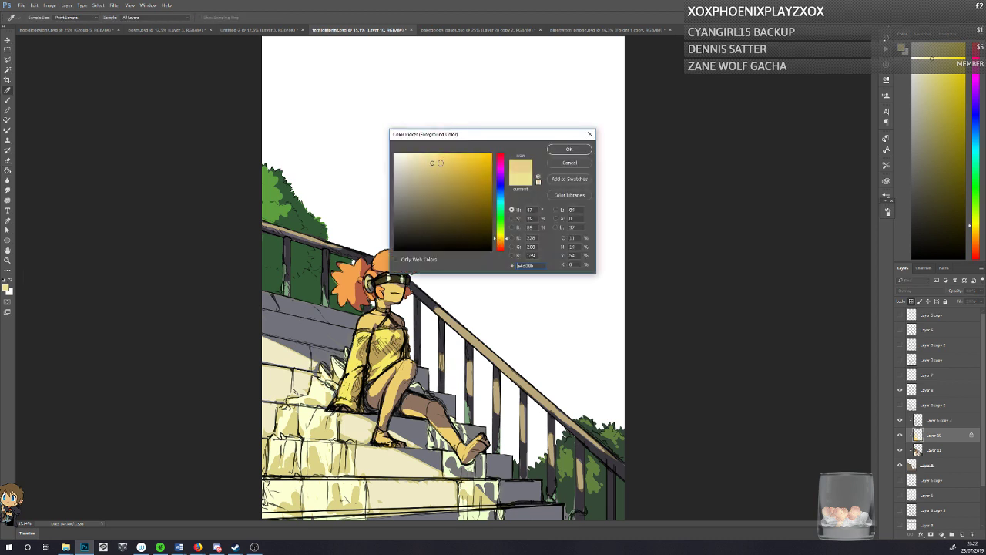
click(569, 148)
click(376, 333)
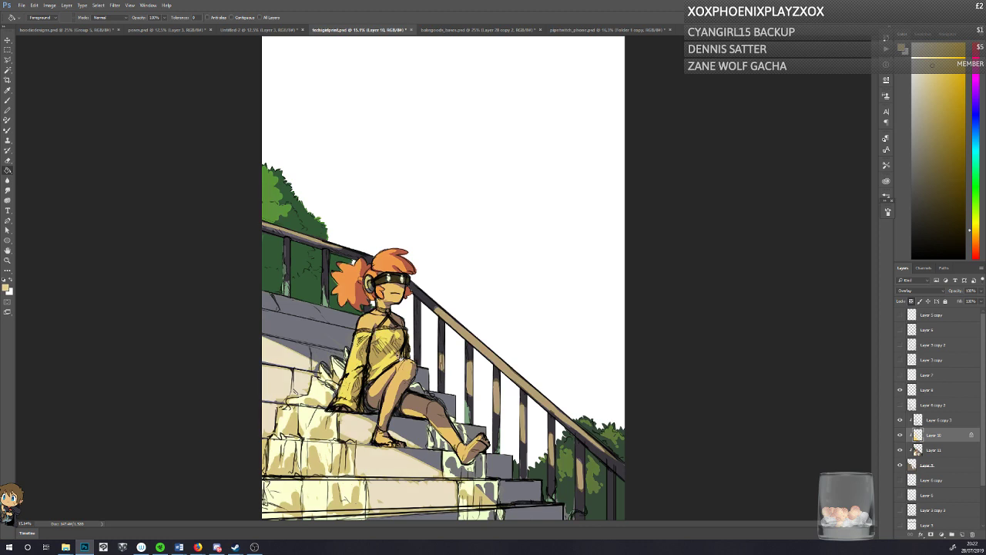
key(ctrl+z)
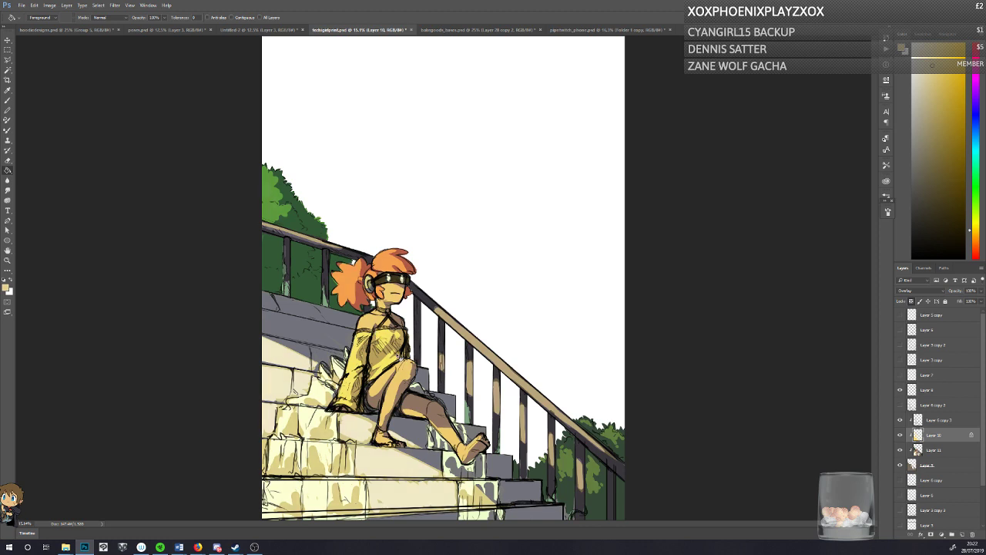
Step: Try a very pale icy blue fill on Layer 10's highlights, and undo it
click(5, 288)
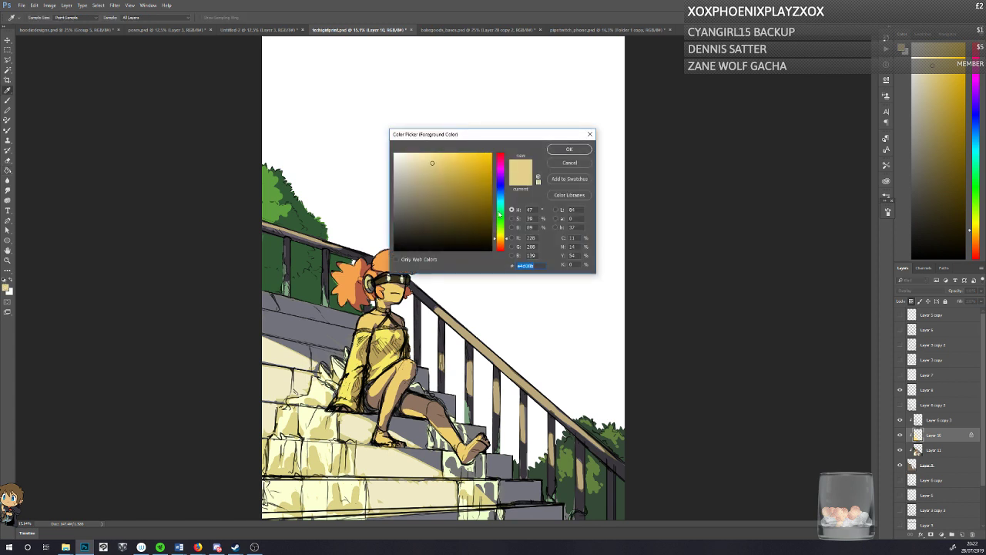
click(500, 202)
click(569, 149)
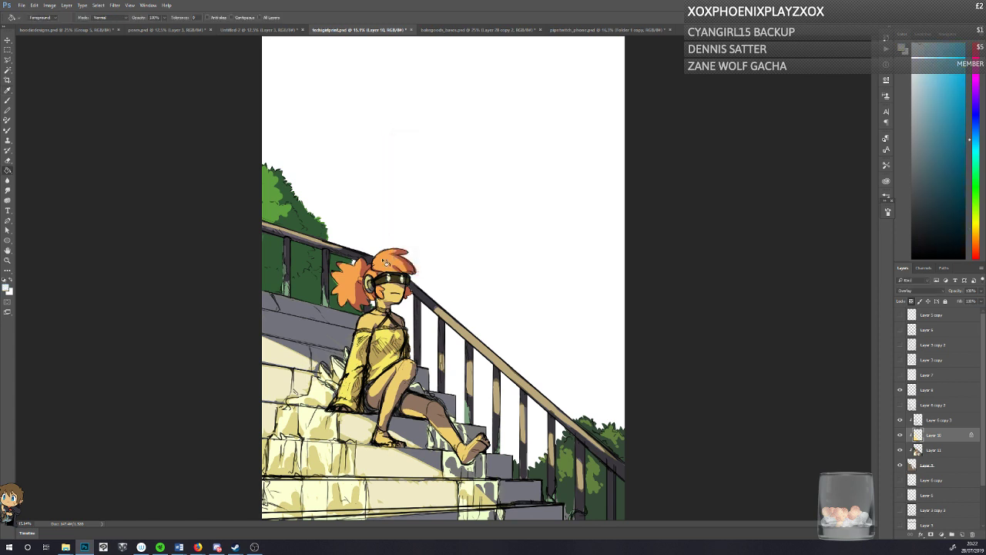
click(327, 322)
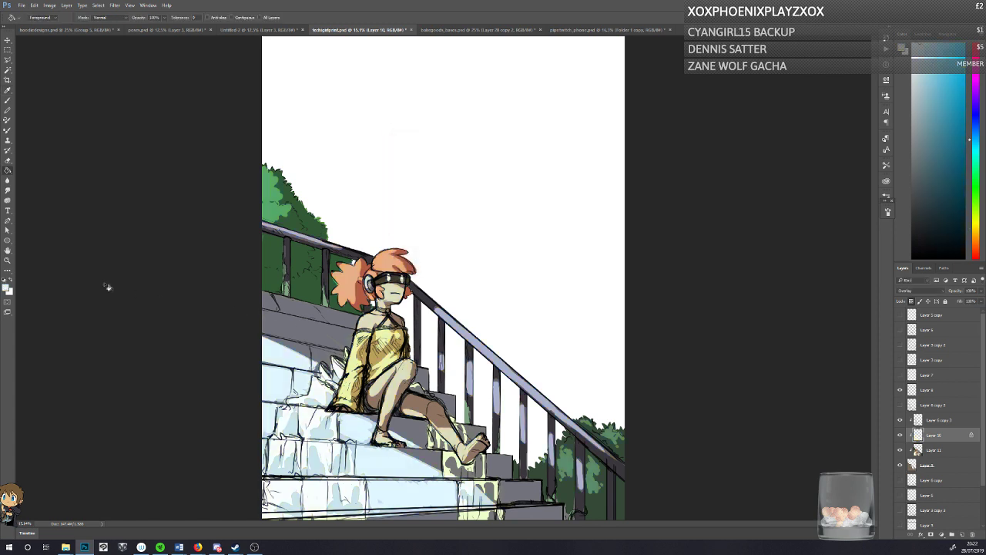
key(ctrl+z)
Step: Fill Layer 10's highlights with a stronger light blue, and replace it with the more muted blue #bcdce5
click(7, 288)
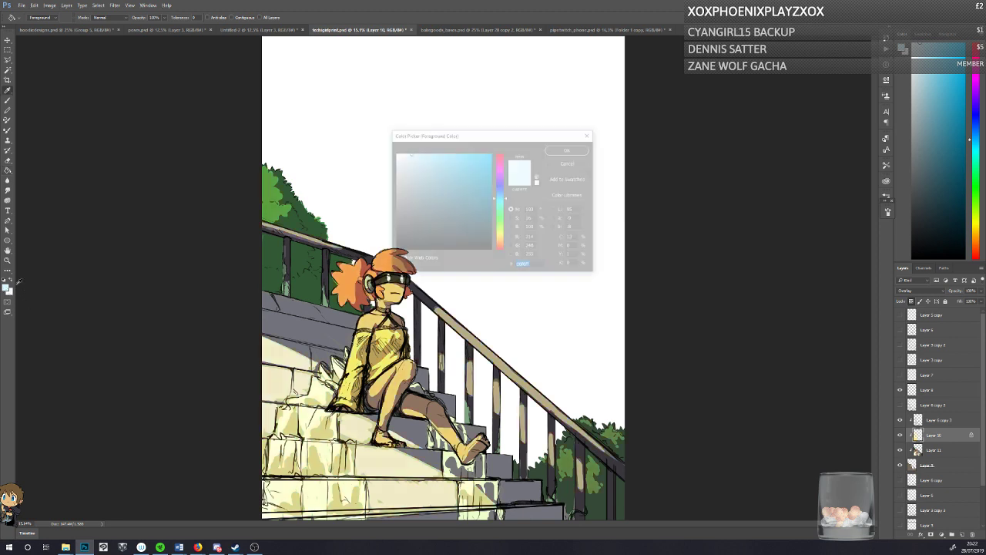
click(430, 156)
click(569, 149)
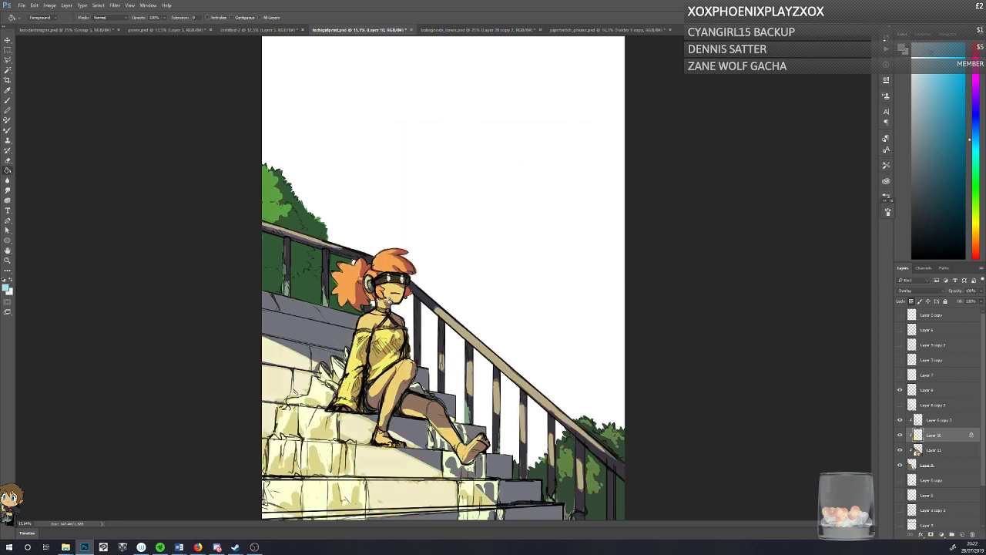
click(327, 322)
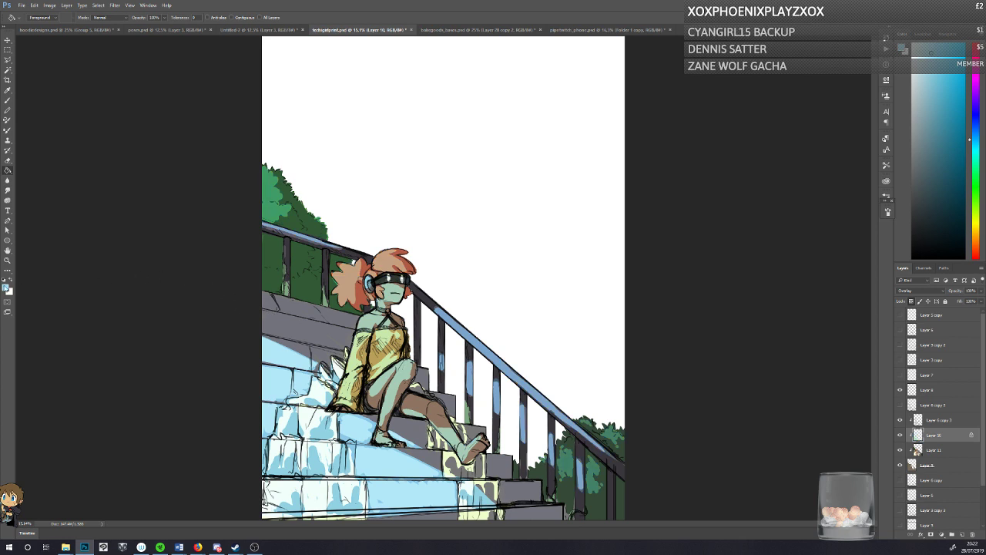
click(8, 288)
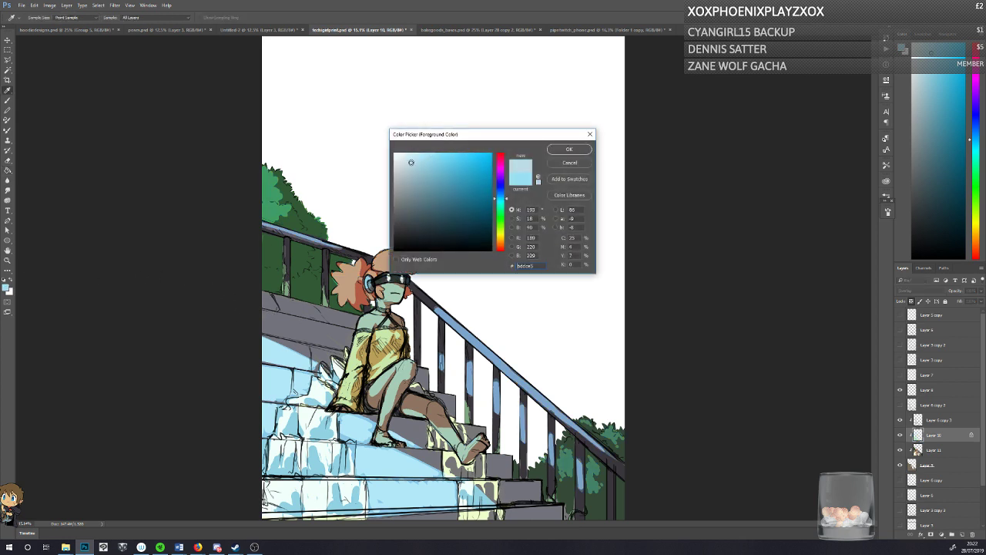
click(566, 149)
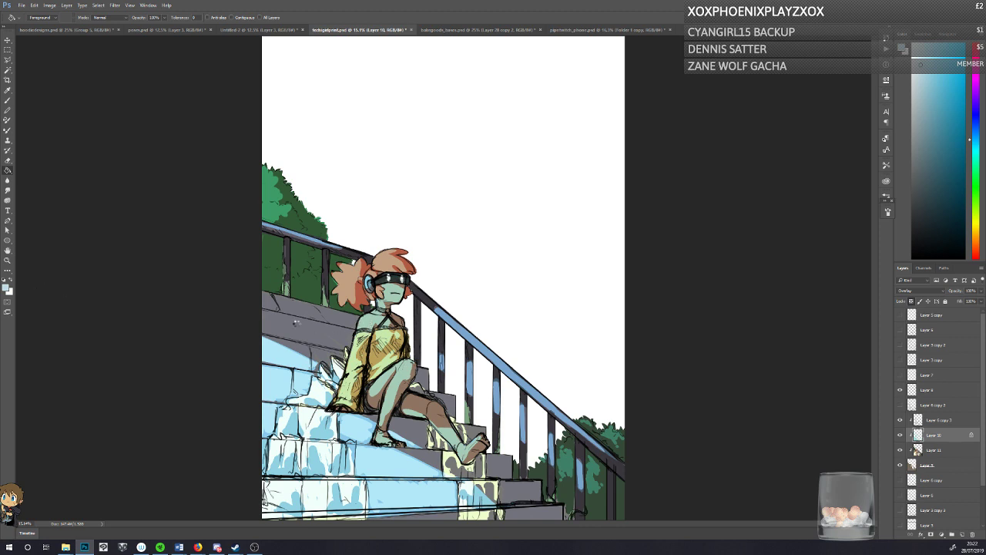
Step: Refill Layer 10's highlights with a paler, less saturated blue
click(6, 290)
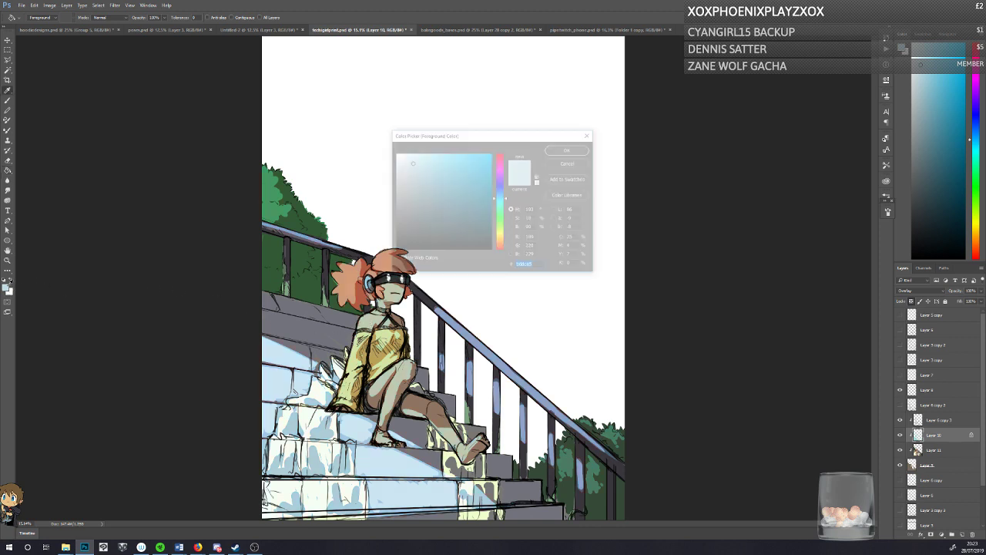
click(401, 158)
click(555, 151)
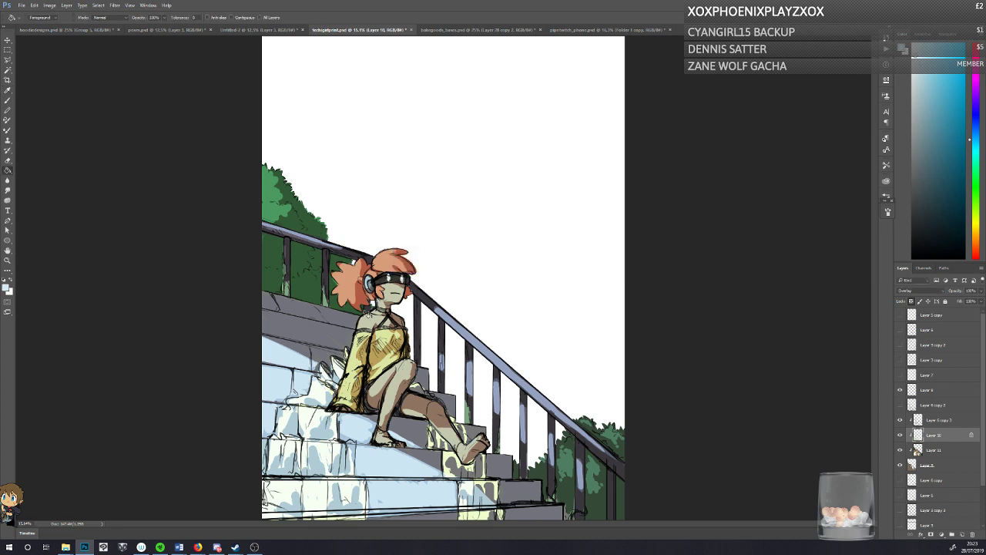
click(371, 384)
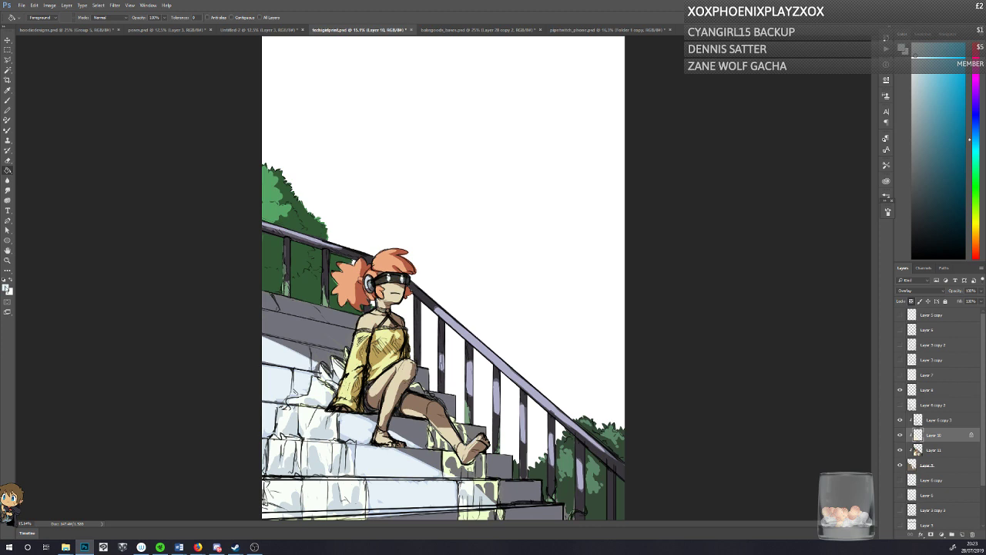
Step: Refill Layer 10's highlights with a creamy off-white of hue 55, saturation 7% and brightness 94%, and save the document
click(6, 289)
drag(499, 229, 499, 235)
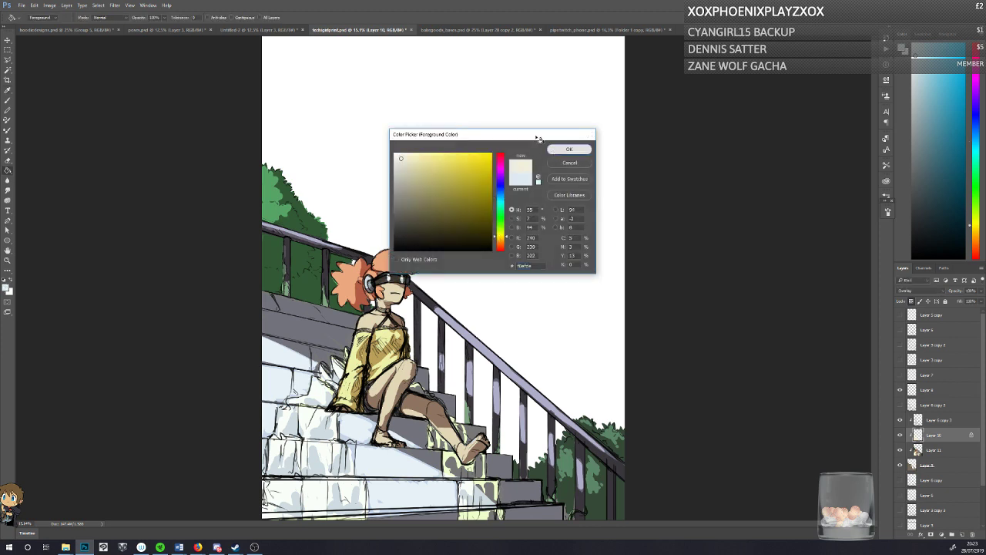
click(569, 149)
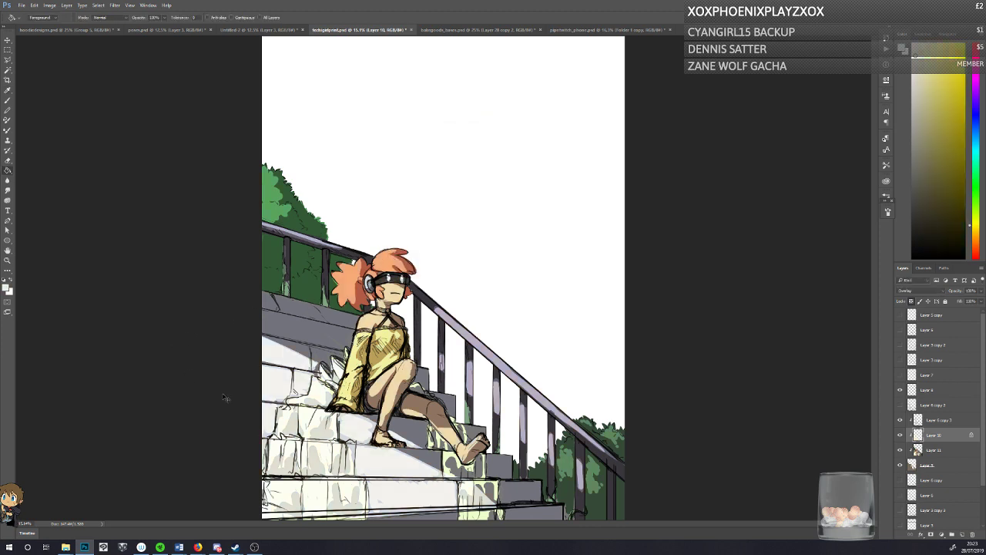
key(ctrl+s)
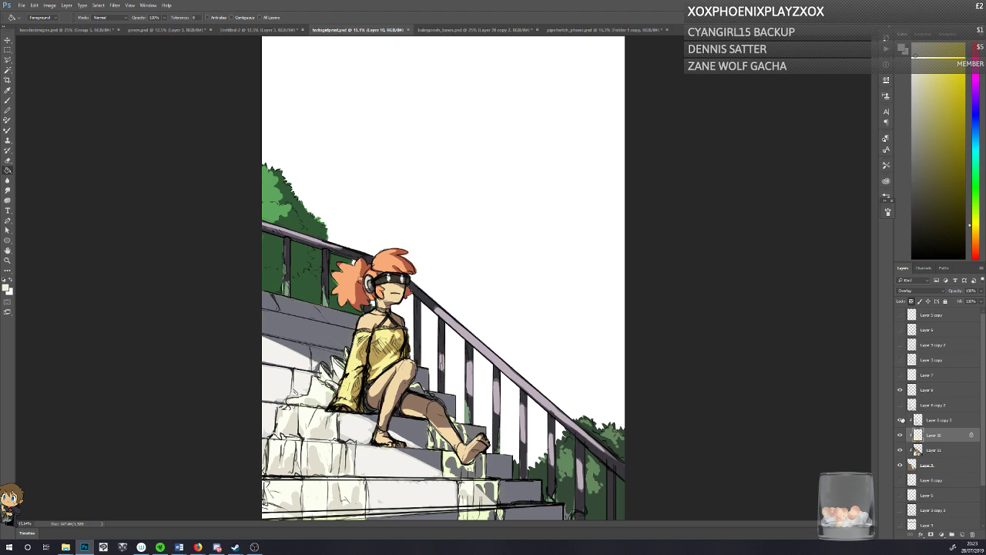
Step: Compare the painting with Layer 10, Layer 11 and the clipped layer above them hidden and shown in turn
click(899, 437)
click(899, 436)
click(900, 450)
click(900, 450)
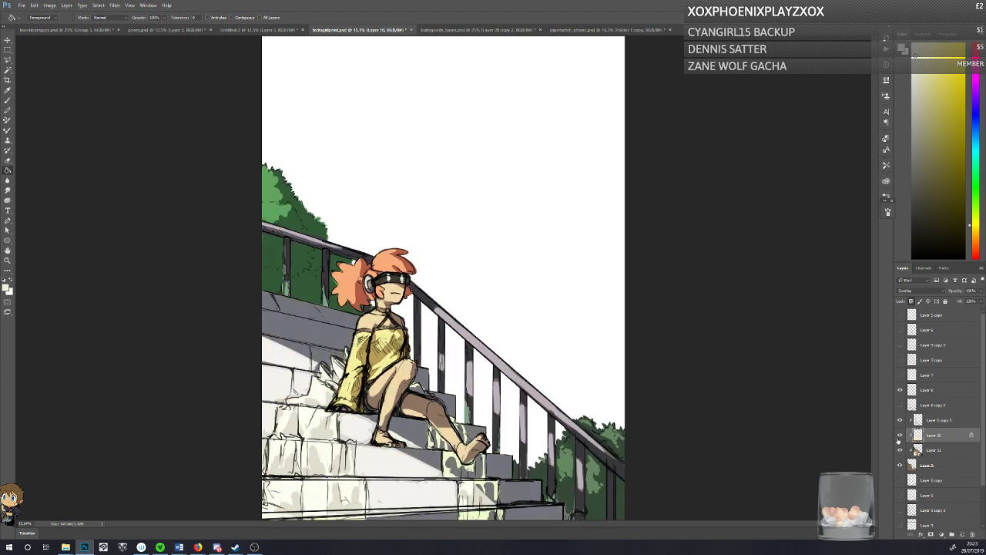
click(899, 422)
click(899, 422)
click(898, 437)
click(898, 437)
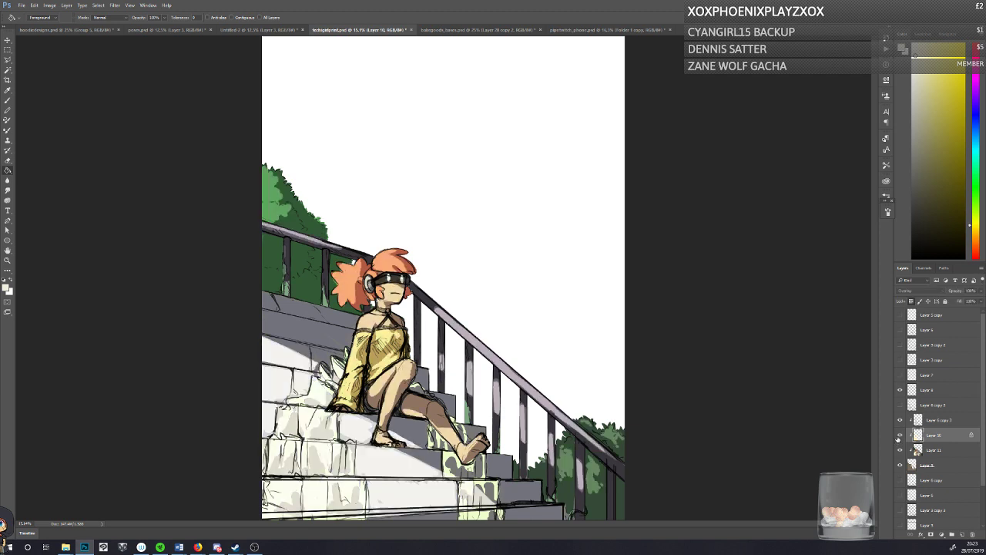
click(899, 422)
click(899, 424)
Step: Try filling the character's dress on Layer 11 with a light green of hue 85, saturation 47% and brightness 100%, and undo it
click(930, 445)
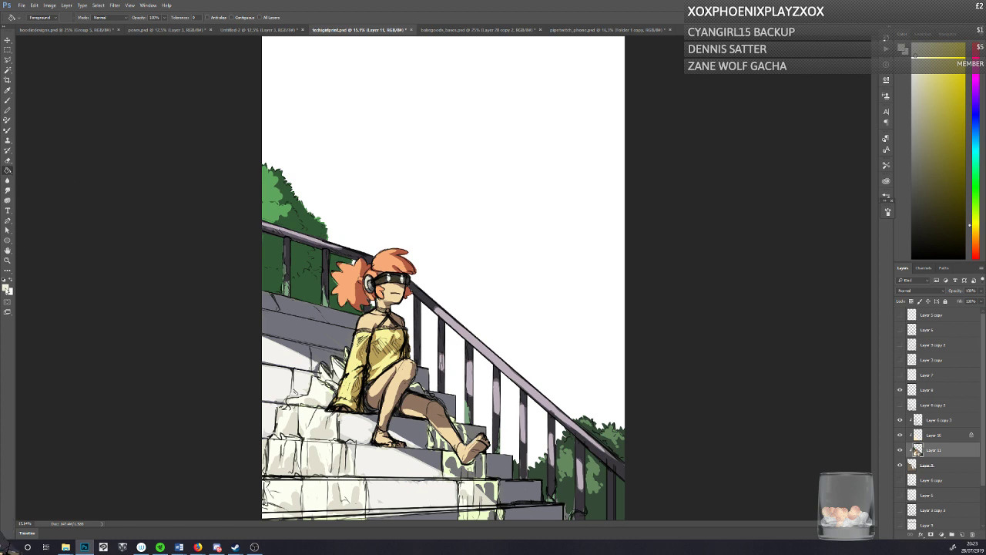
click(6, 286)
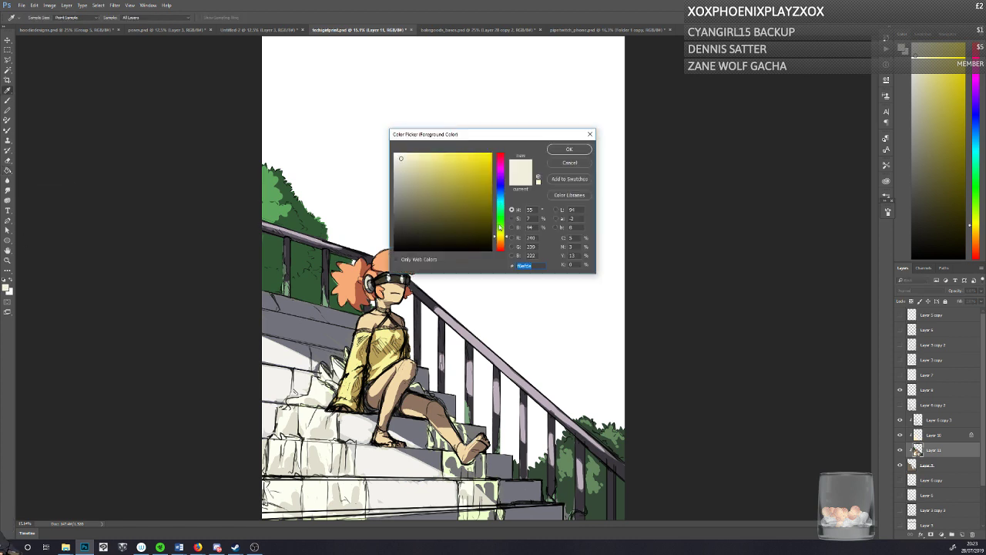
drag(499, 228, 500, 233)
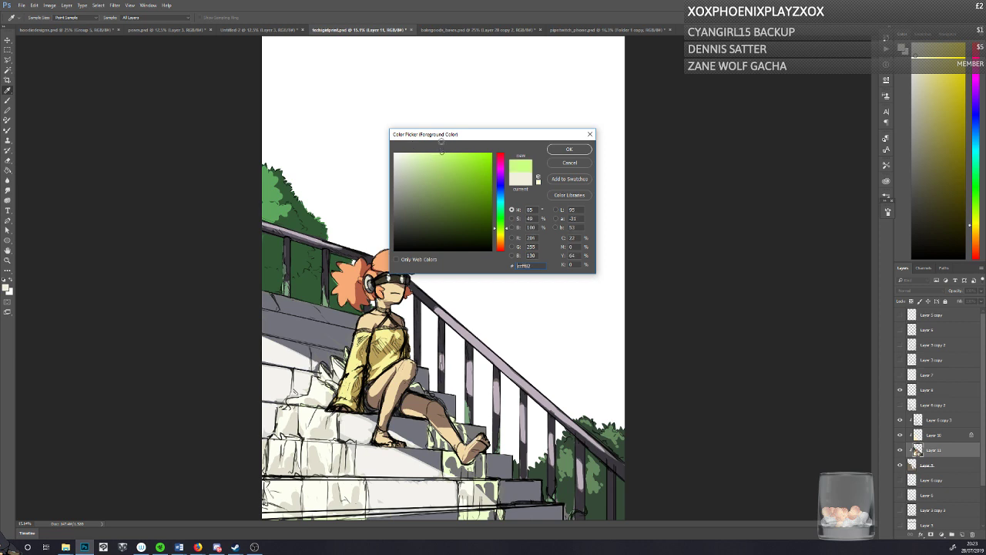
click(558, 151)
click(386, 357)
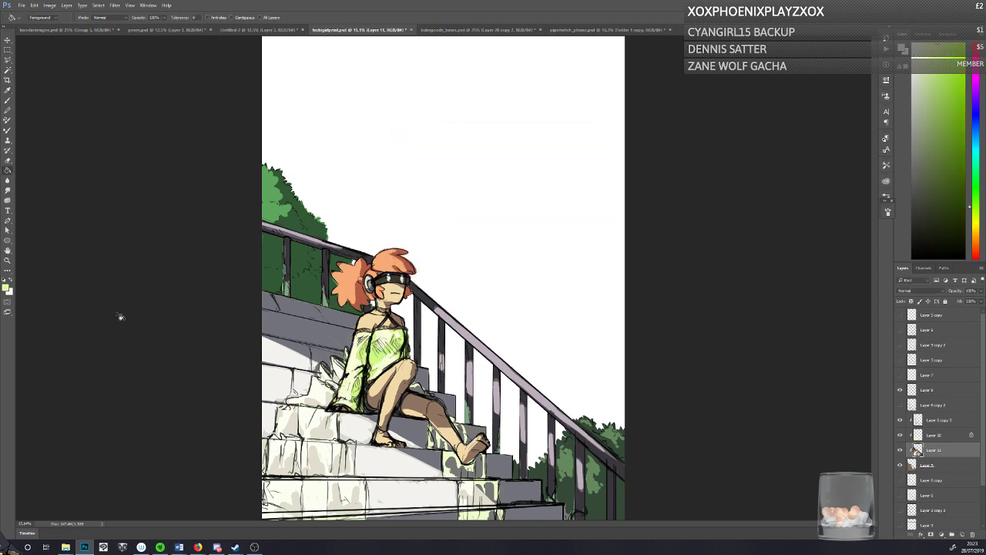
key(ctrl+z)
Step: Fill the dress shading on Layer 11 with a coral pink of hue 0, saturation 42% and brightness 94%
click(6, 287)
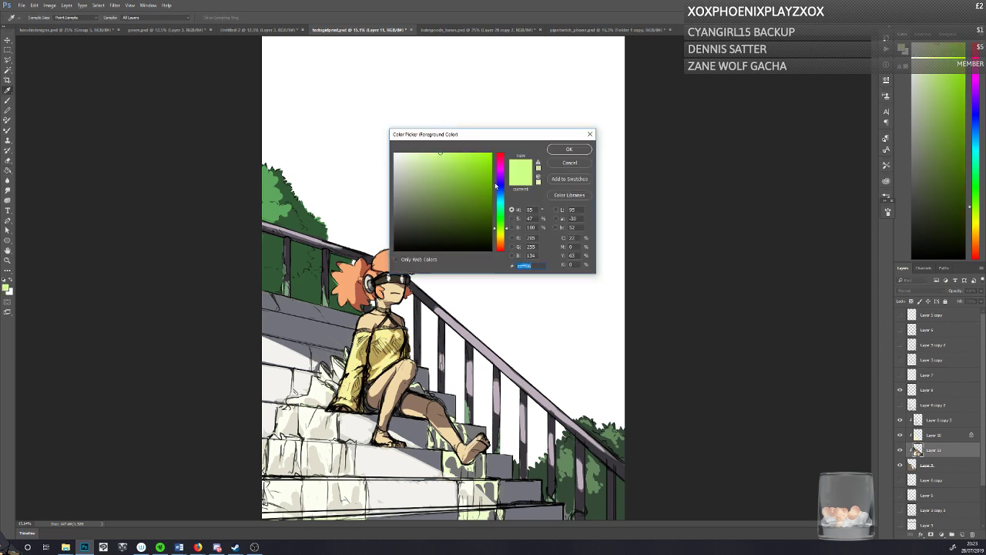
click(499, 209)
click(455, 165)
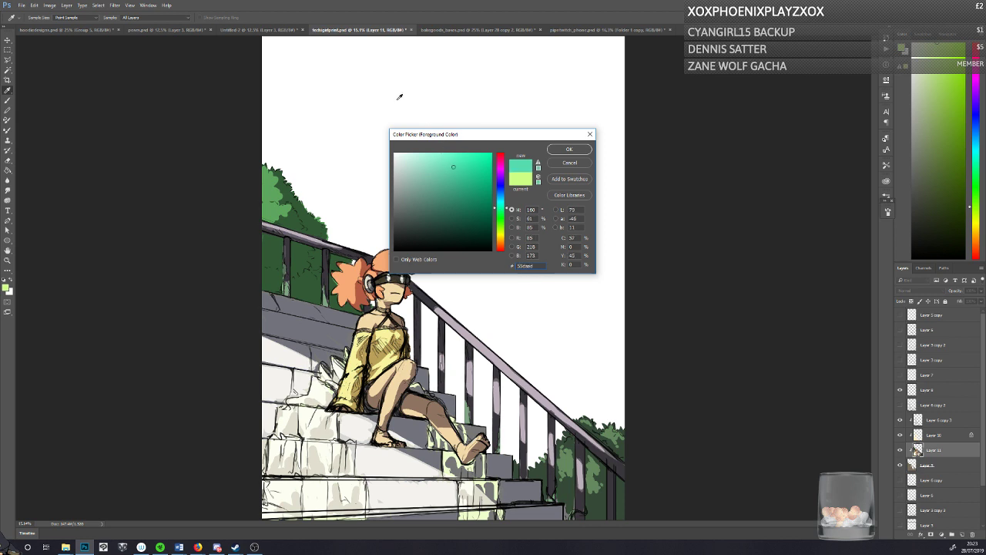
drag(499, 249, 500, 262)
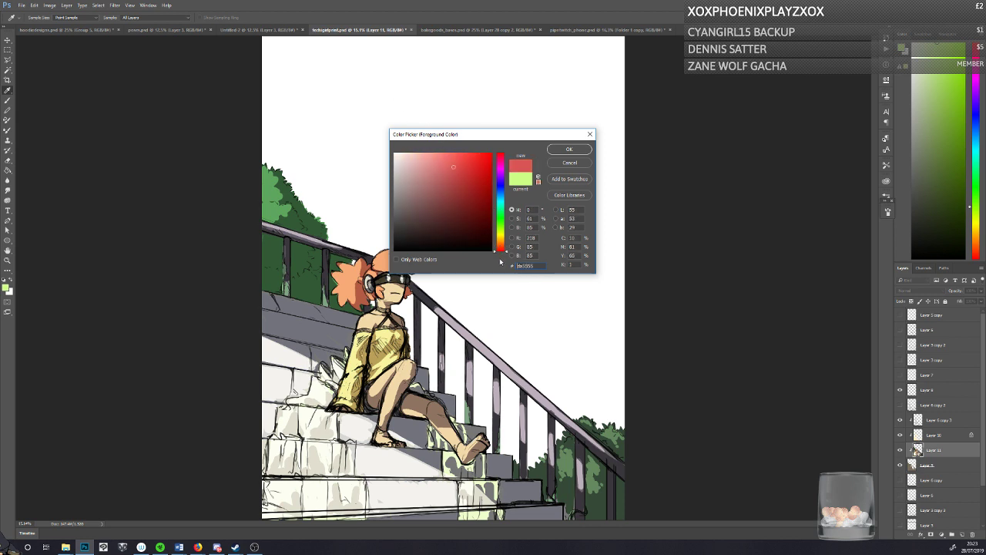
click(435, 158)
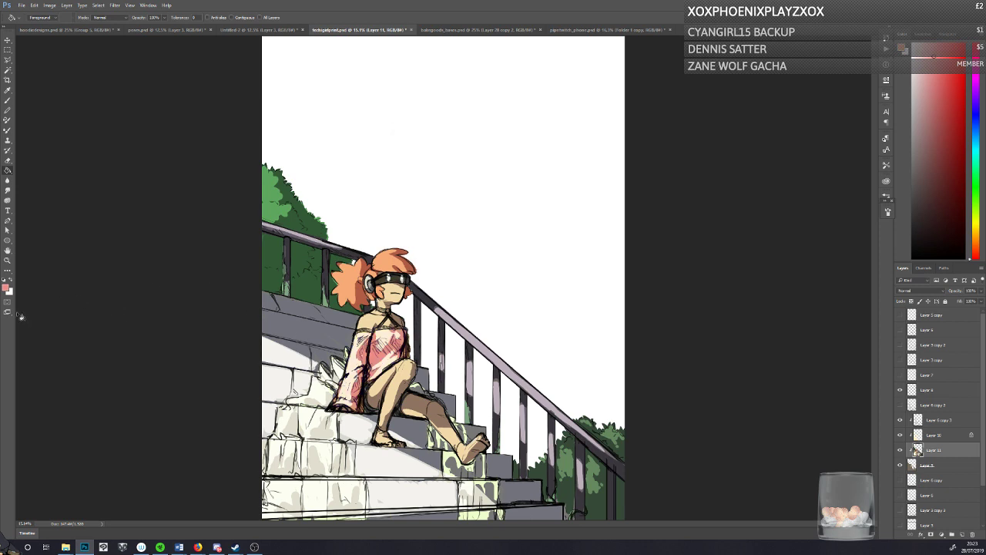
Step: Refill the character's hair shading with a stronger orange of hue 13, saturation 74% and brightness 75%
click(6, 289)
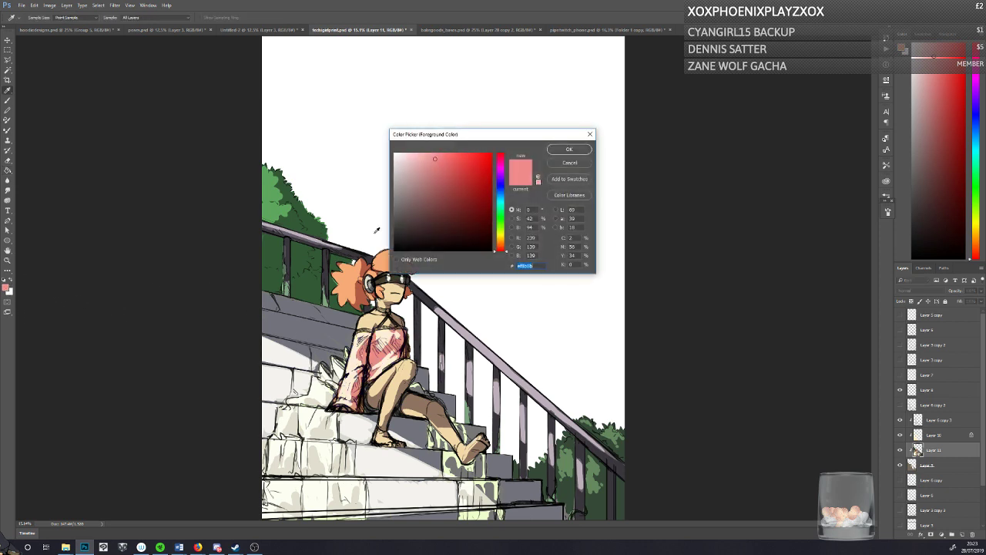
text(b25b44)
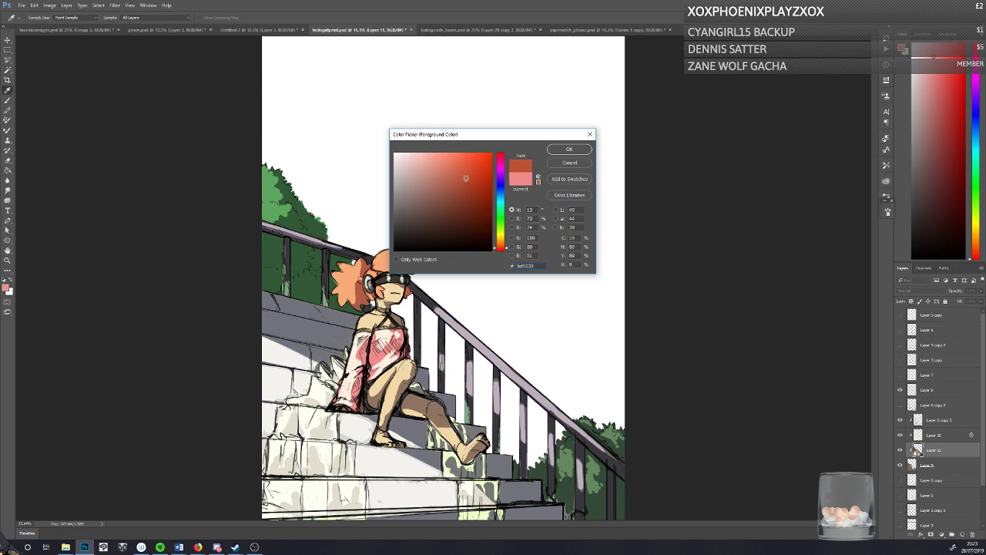
click(550, 151)
click(352, 262)
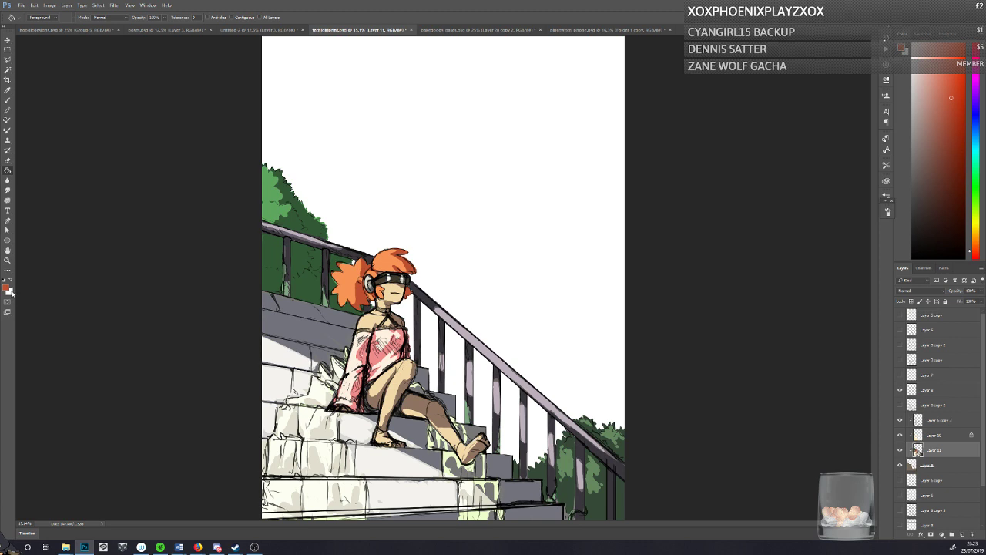
Step: Refill the dress with a vivid pink of hue 329, saturation 58% and brightness 95%
click(6, 288)
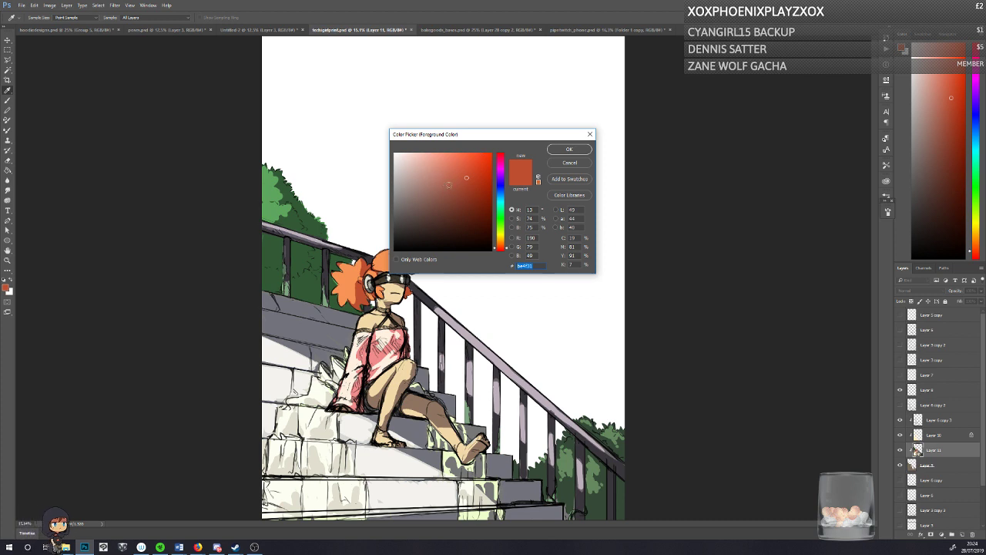
click(501, 241)
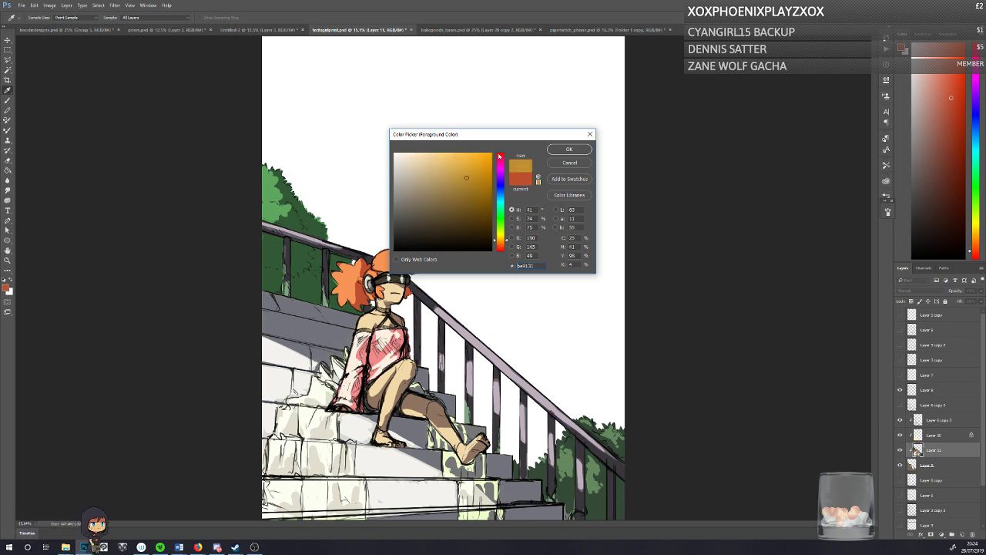
click(500, 161)
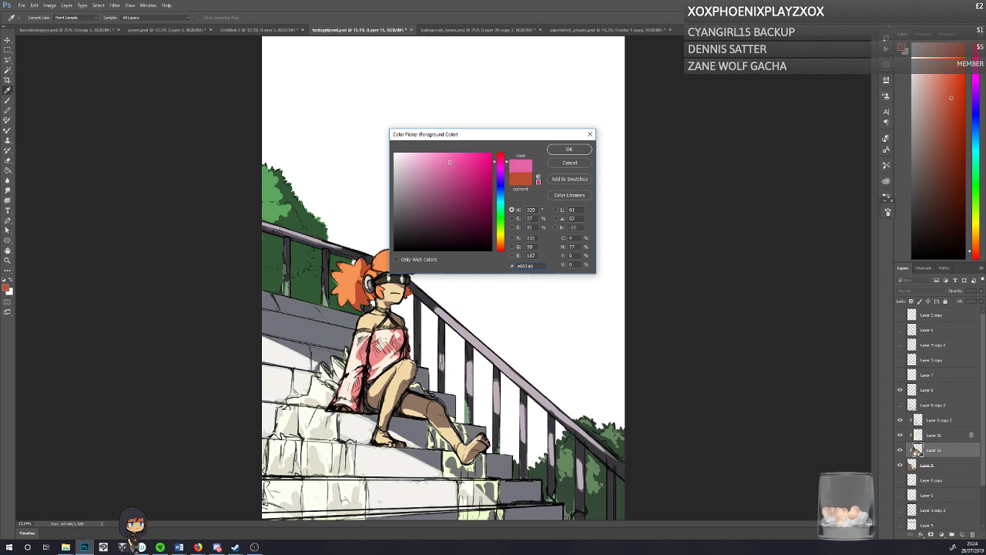
click(569, 149)
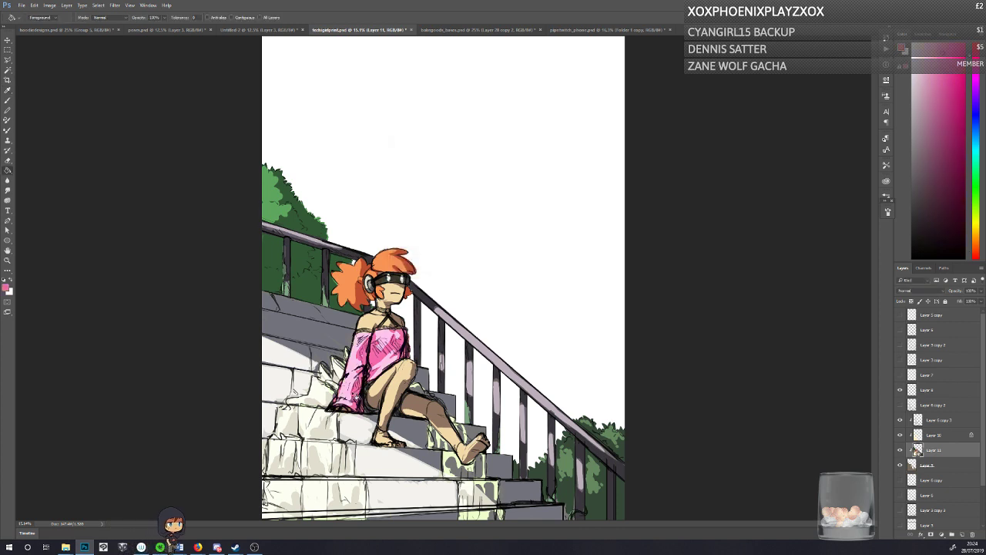
Step: Refill the dress with a lime green of hue 78, saturation 58% and brightness 95%
click(6, 287)
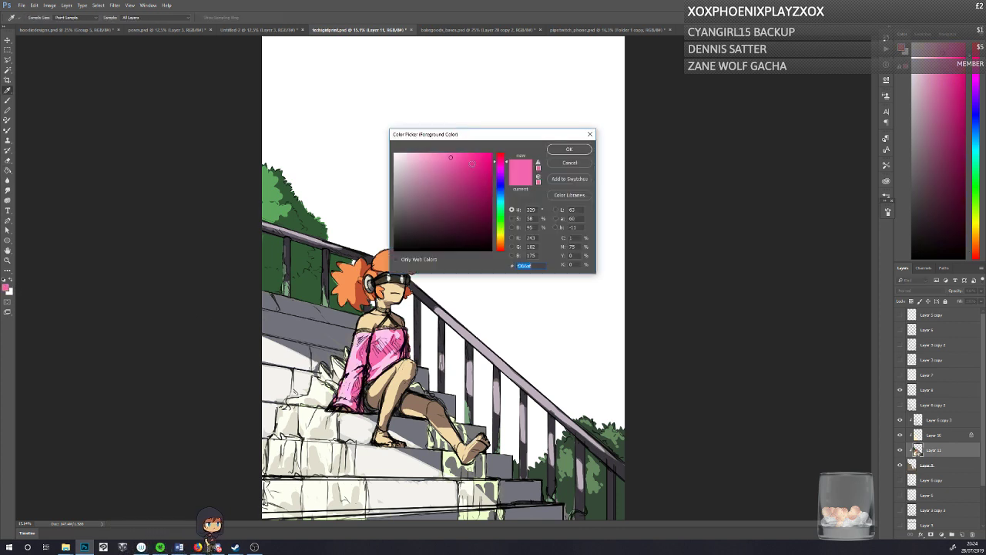
click(500, 182)
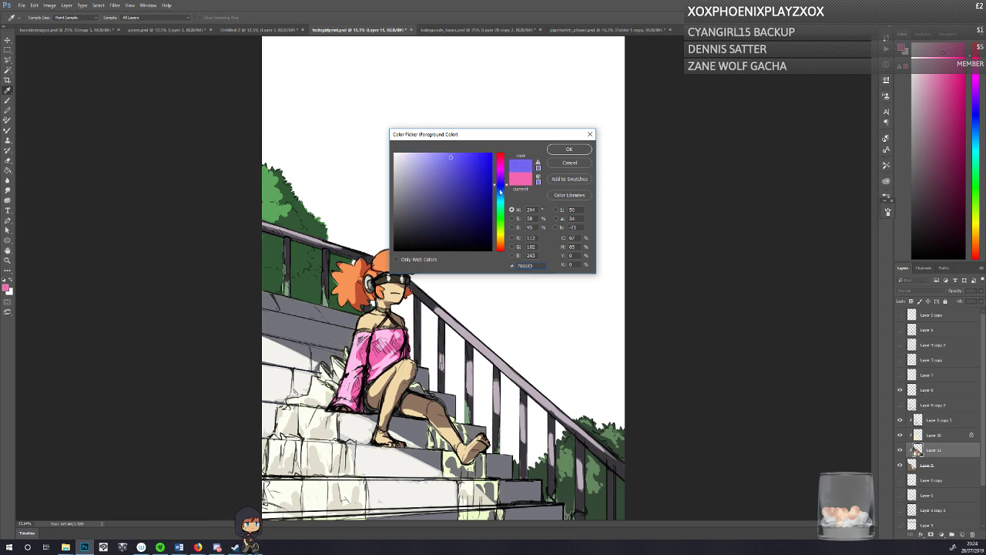
drag(500, 185, 500, 230)
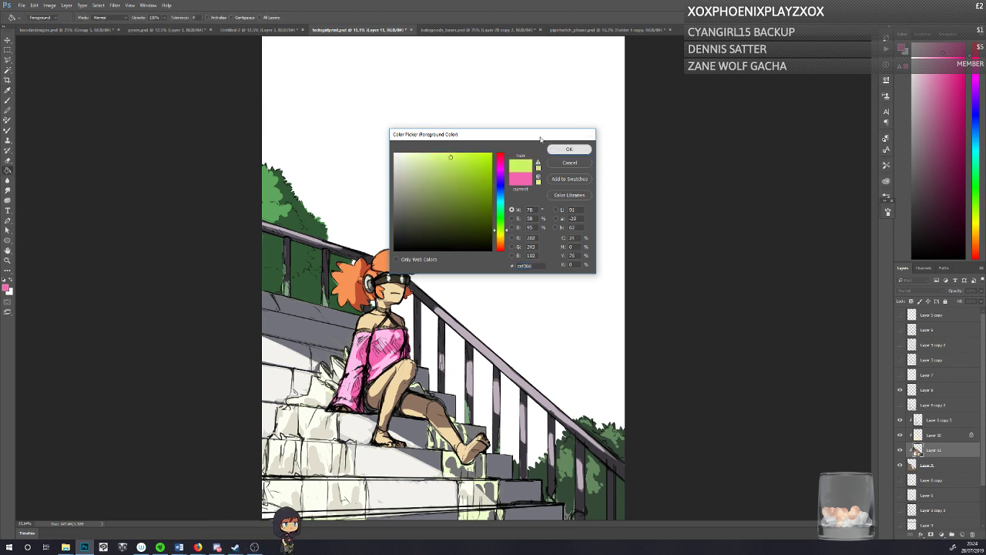
click(569, 148)
click(376, 359)
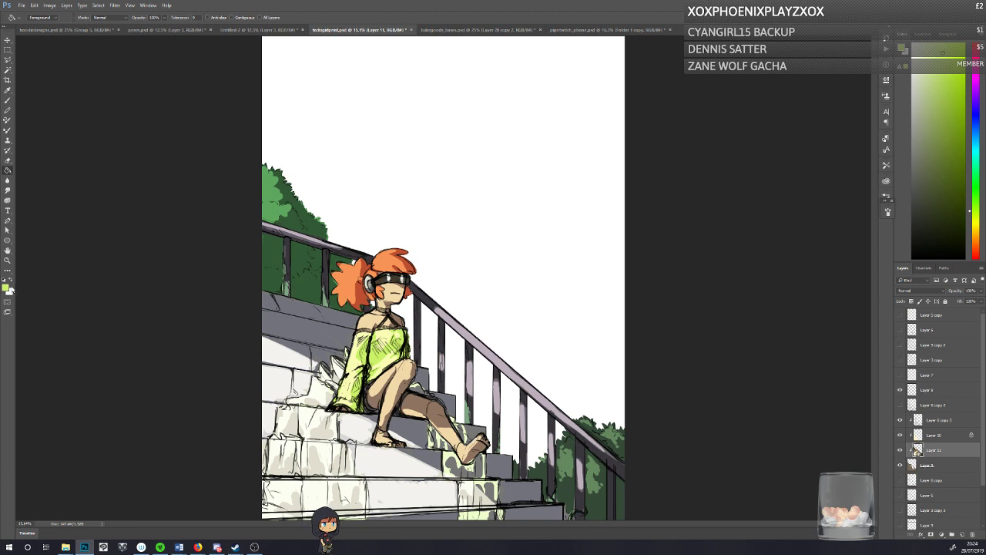
Step: Refill the dress with a warm yellow of hue 42, saturation 58% and brightness 95%
click(6, 288)
click(500, 235)
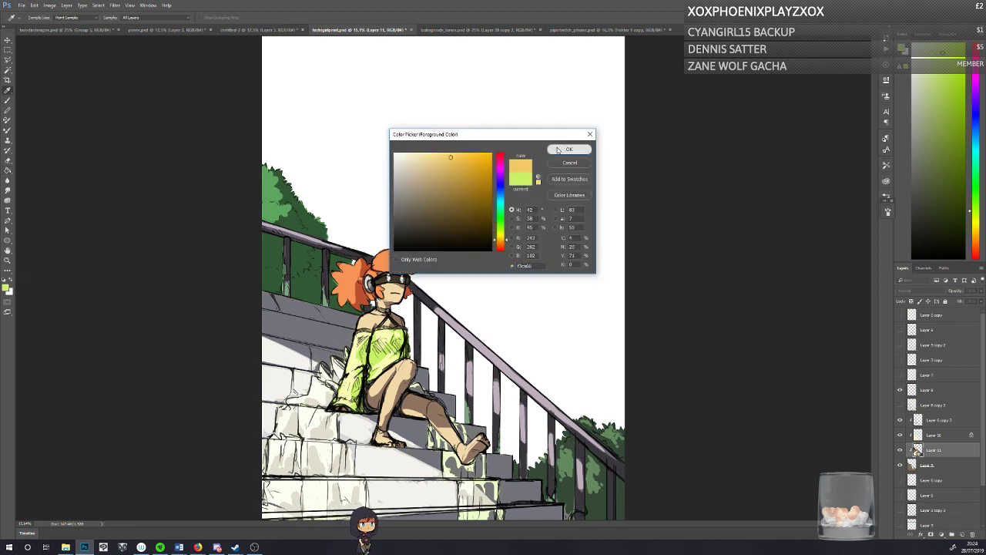
click(570, 149)
click(360, 380)
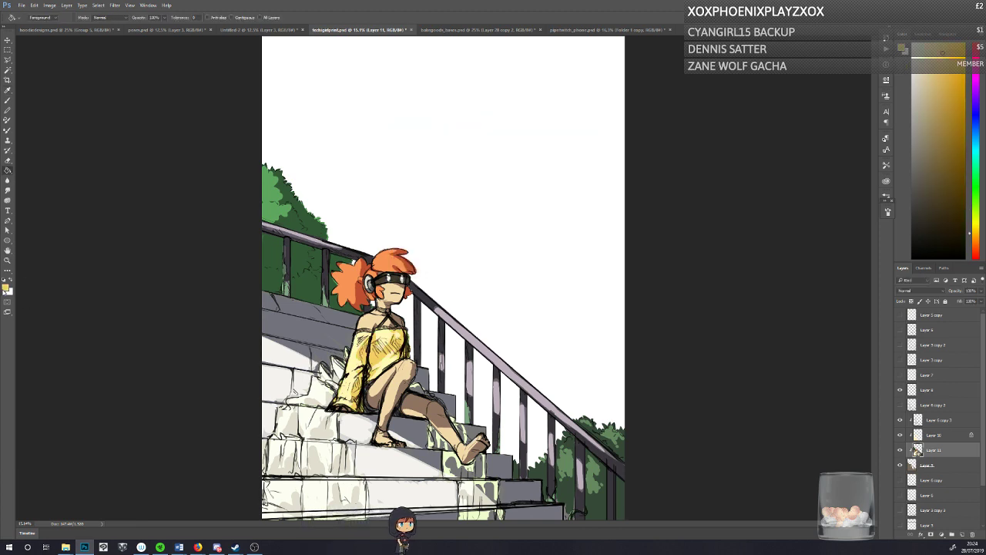
Step: Refill the dress with a darker, less saturated tan, switch to the Brush tool and save the document
click(7, 288)
click(431, 180)
click(555, 149)
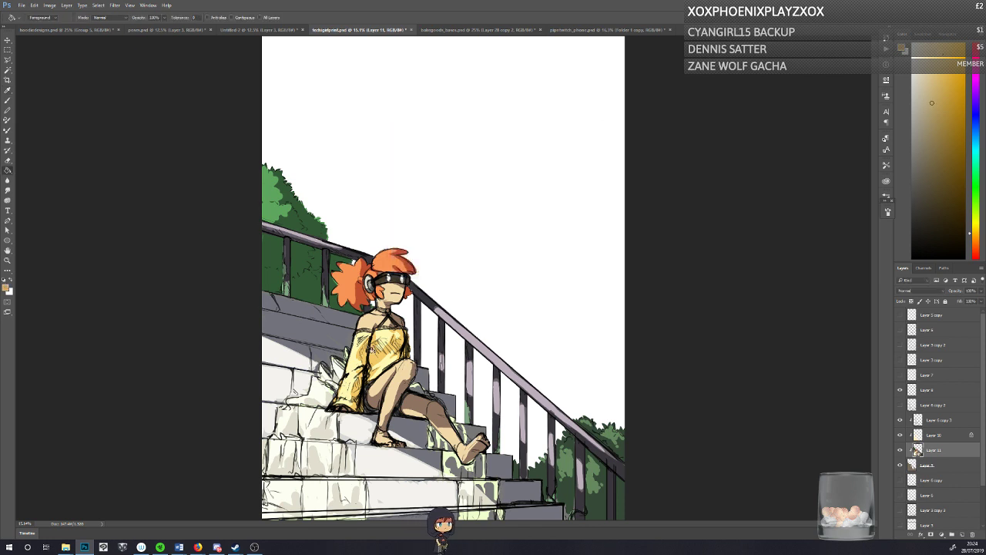
click(371, 350)
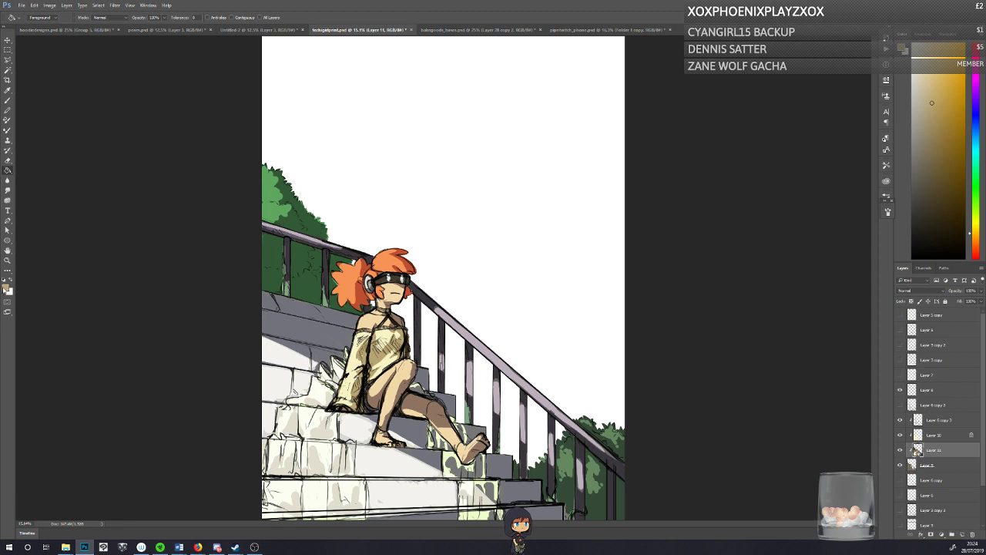
click(8, 101)
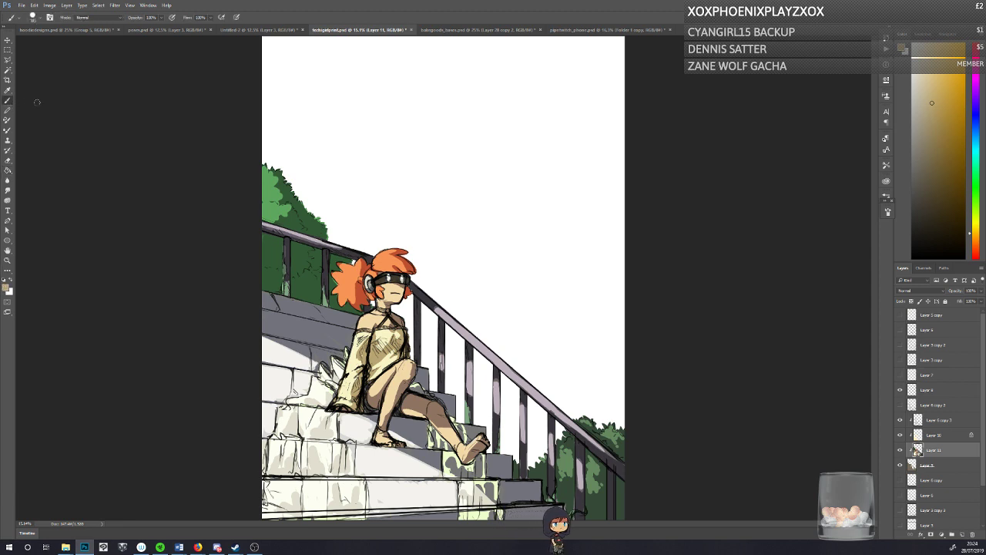
key(ctrl+s)
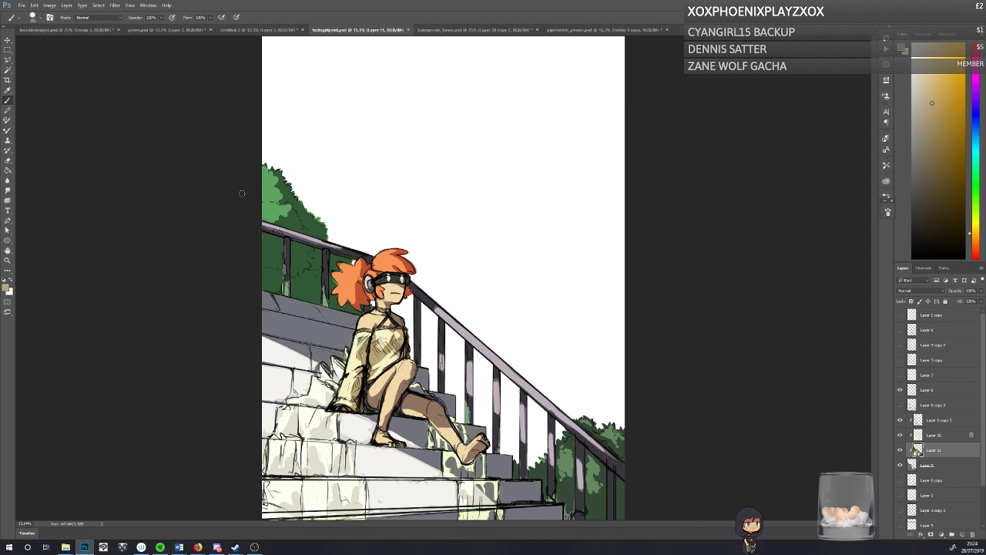
Step: Compare the painting with Layer 11 hidden and shown, and save the document
click(900, 450)
click(900, 450)
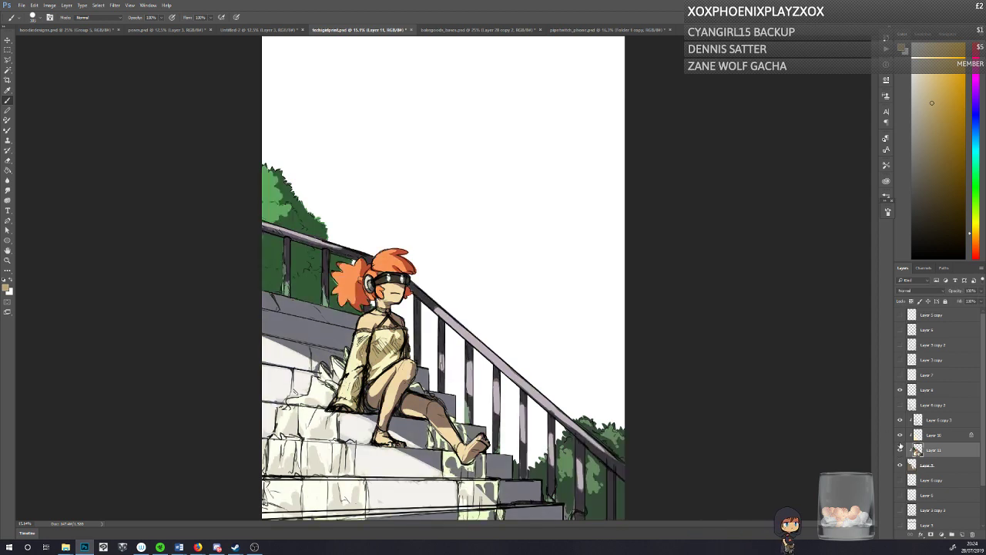
key(ctrl+s)
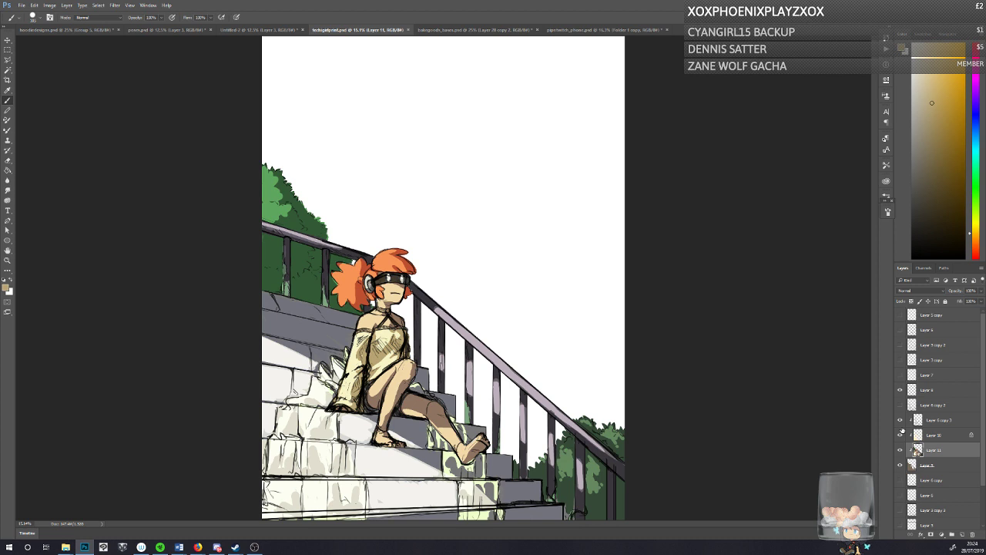
Step: Add a new layer directly above Layer 6 copy, beneath the painted figure and stairs, and fill it with light cyan for the sky
click(931, 478)
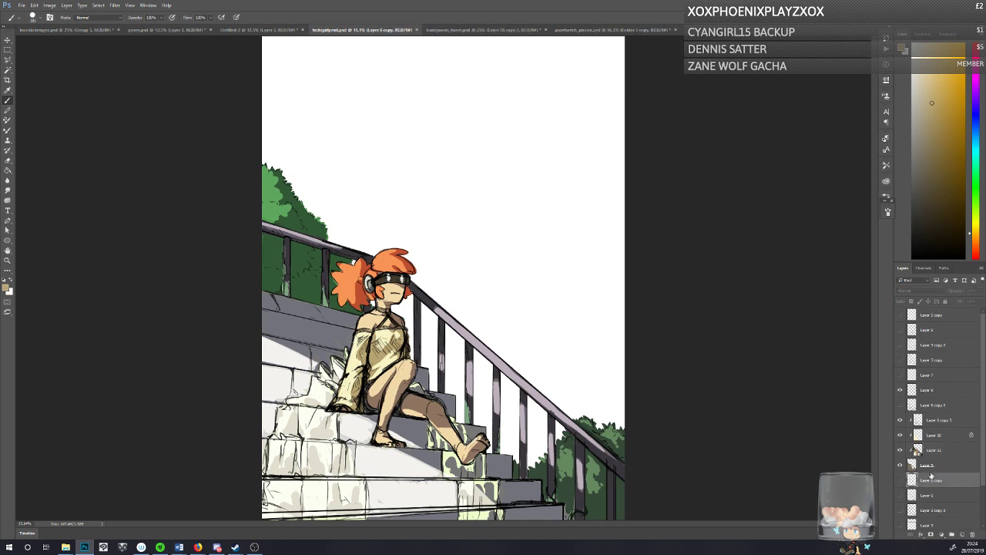
scroll(980, 453, down, 3)
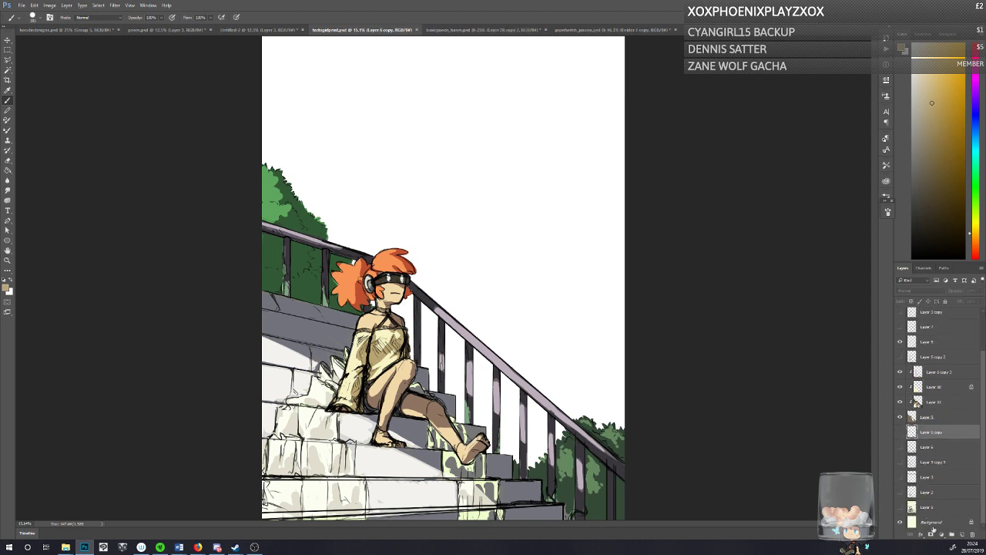
click(963, 533)
click(8, 171)
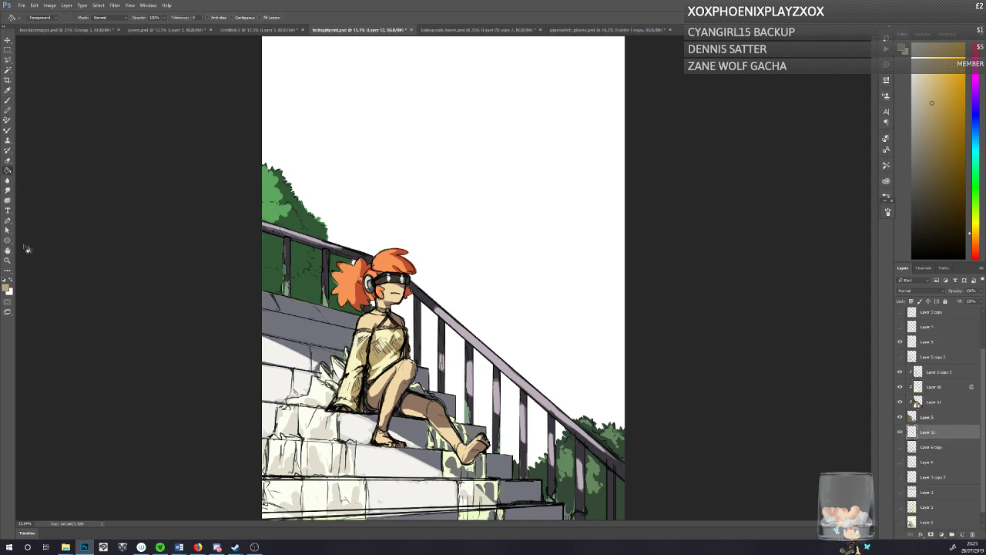
click(6, 288)
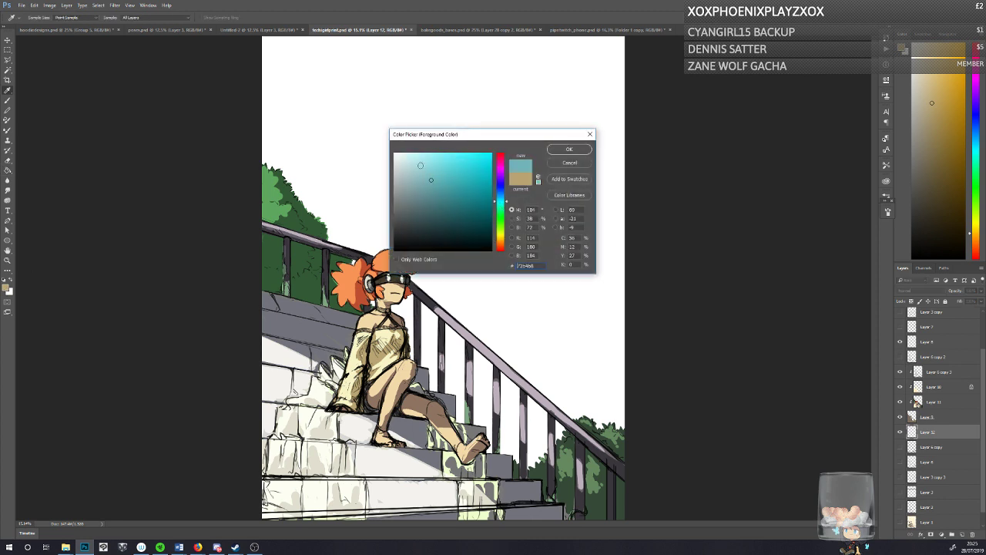
click(568, 150)
click(242, 198)
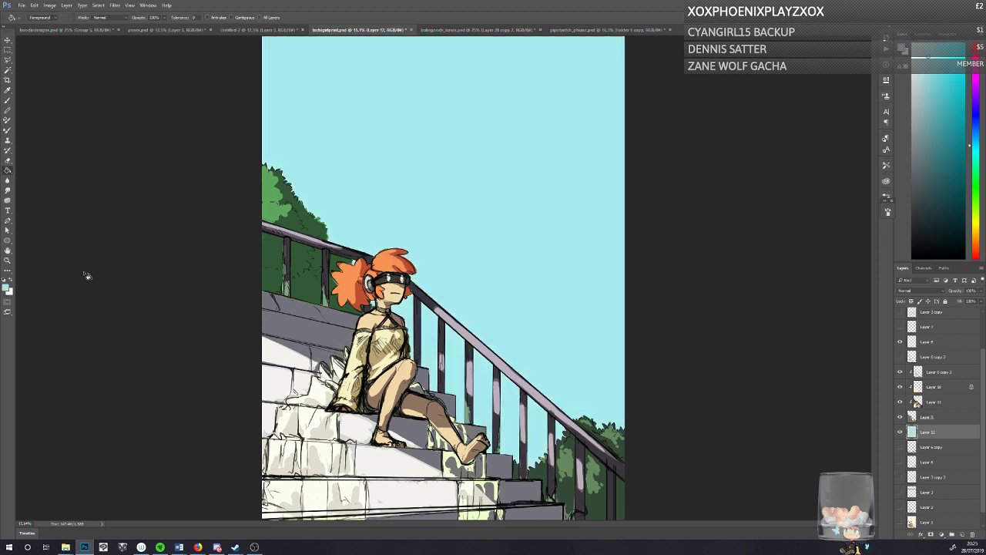
Step: Refill the sky layer with a pale blue of hue 205, saturation 22% and brightness 100%
click(6, 288)
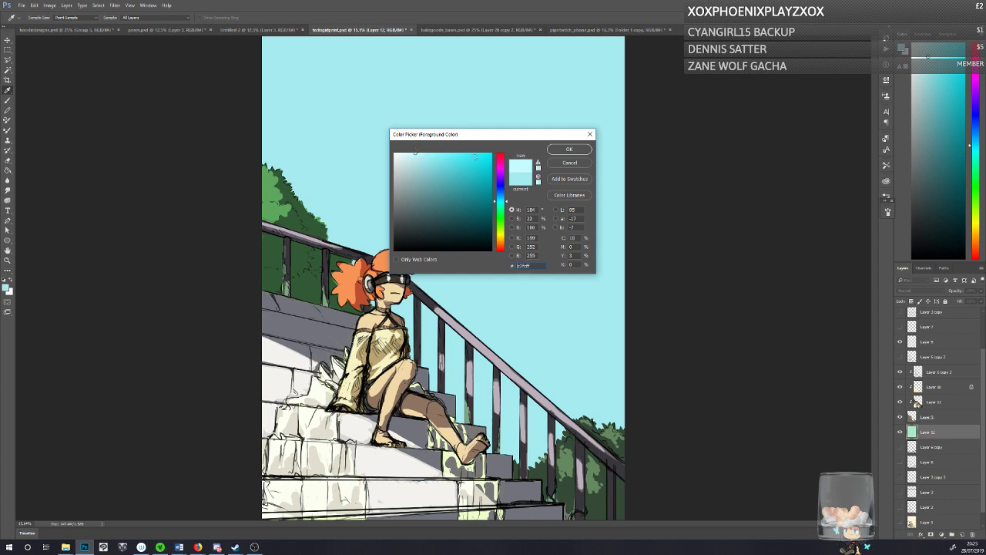
drag(498, 203, 499, 197)
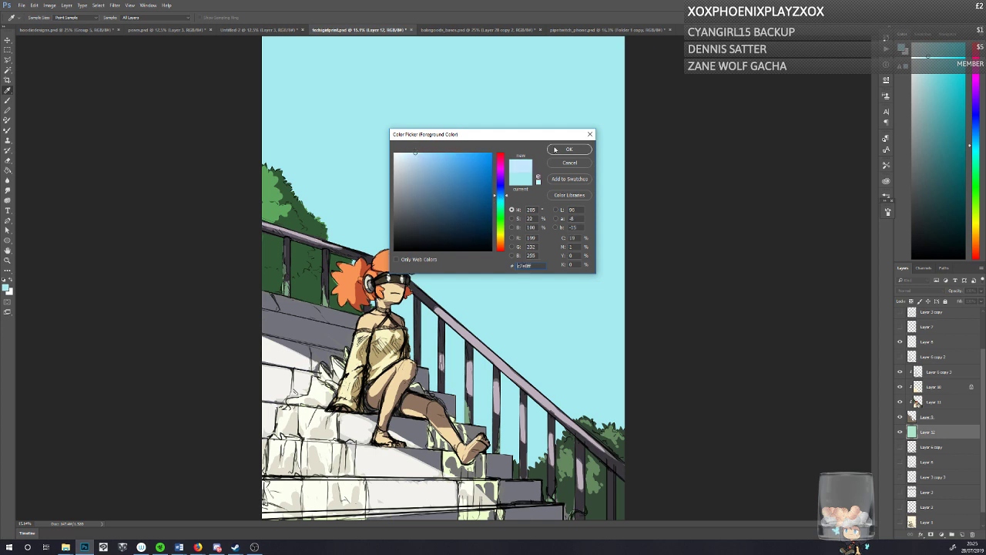
click(555, 149)
click(333, 112)
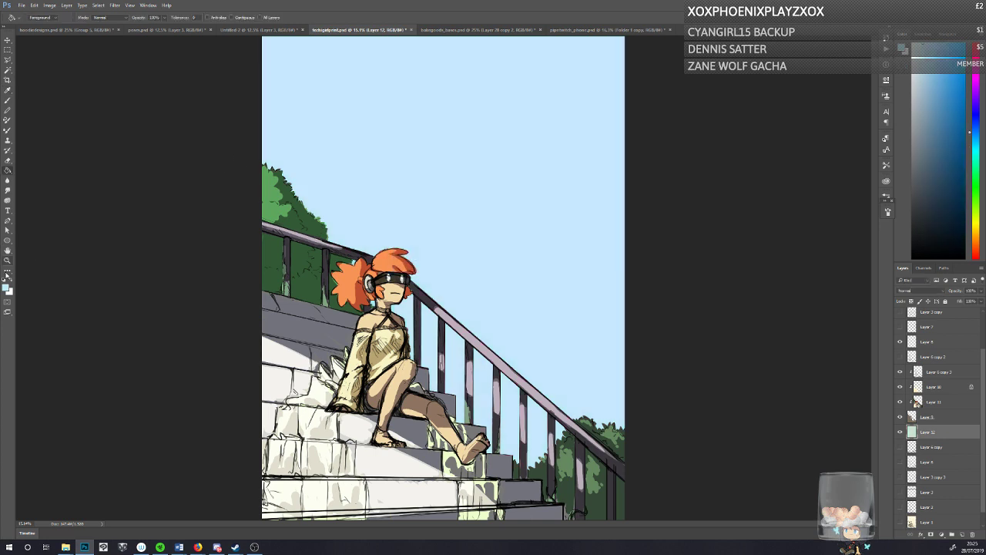
Step: Draw a downward gradient on the sky layer from a stronger blue of hue 205, saturation 45% and brightness 100%, fading out behind the stairs
click(6, 288)
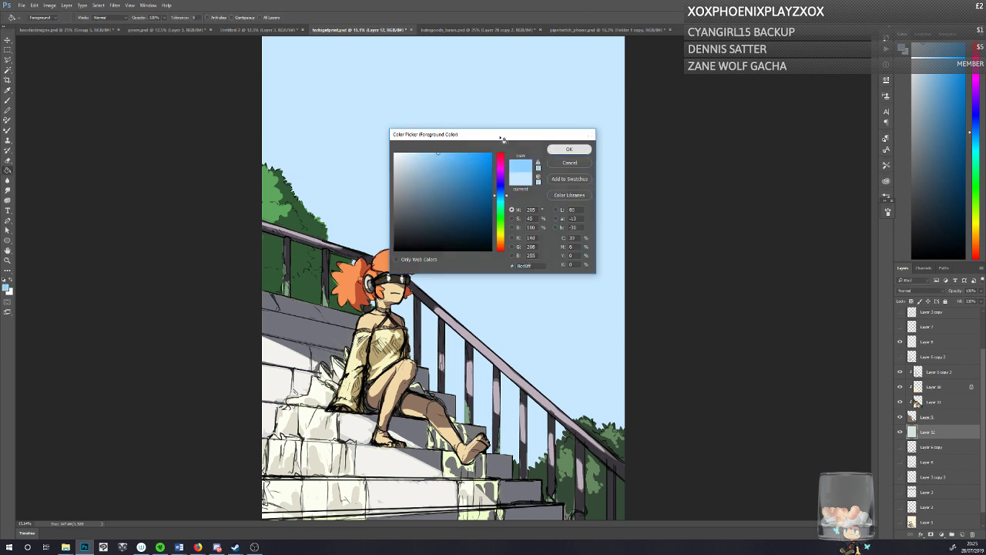
click(569, 148)
right_click(8, 171)
click(43, 169)
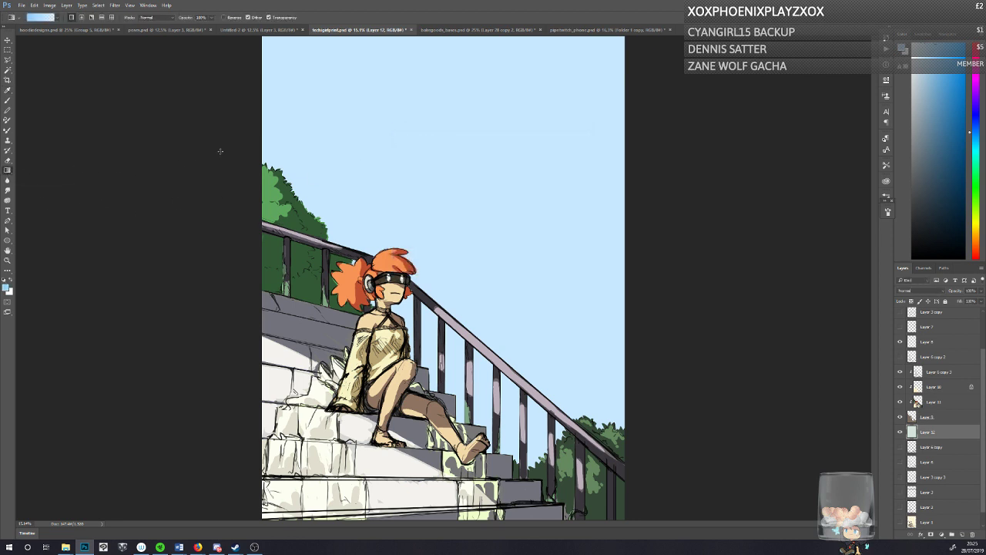
drag(447, 286, 447, 391)
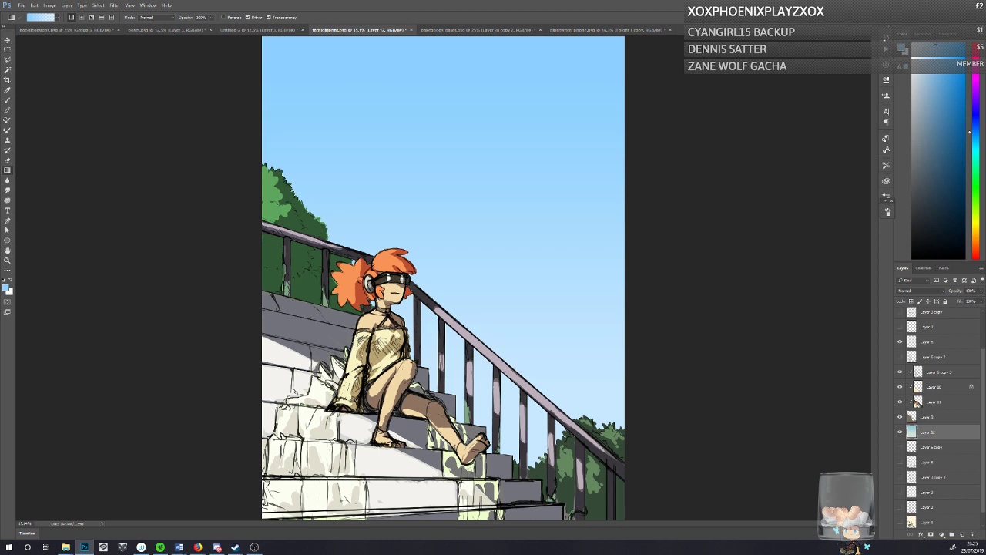
Step: Overlay the upper sky with a fading gradient of hue 210, saturation 36%, brightness 95%, followed by one in a deeper blue
click(6, 289)
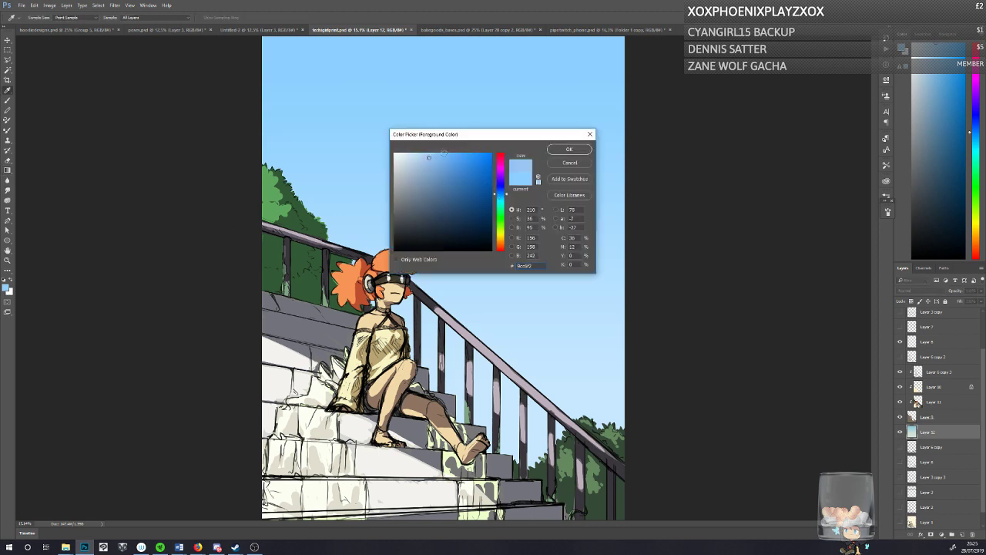
key(Return)
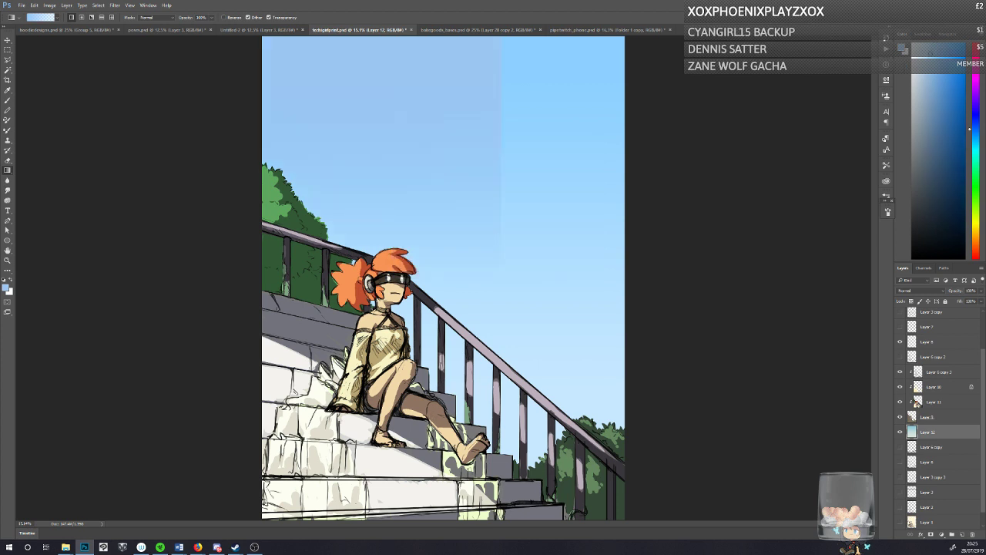
click(6, 288)
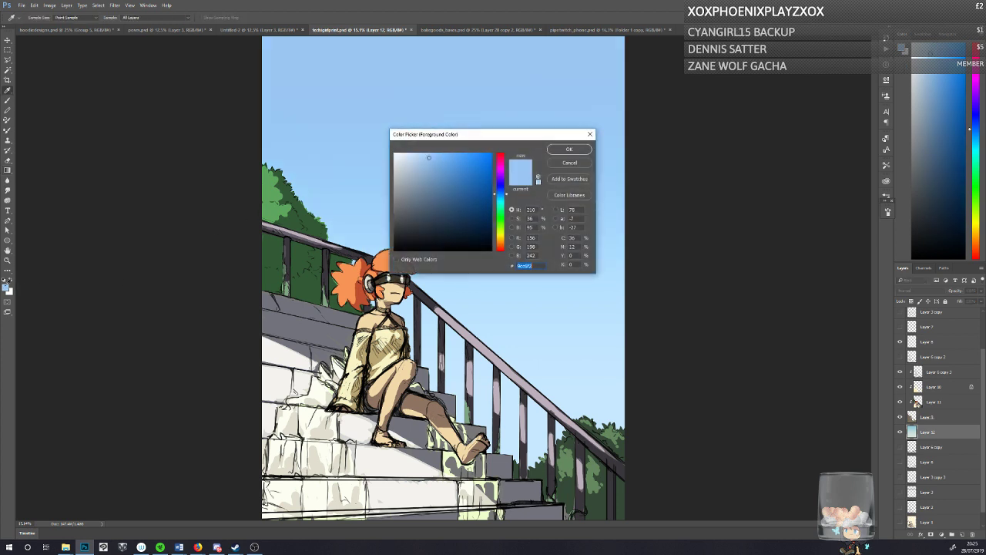
click(552, 148)
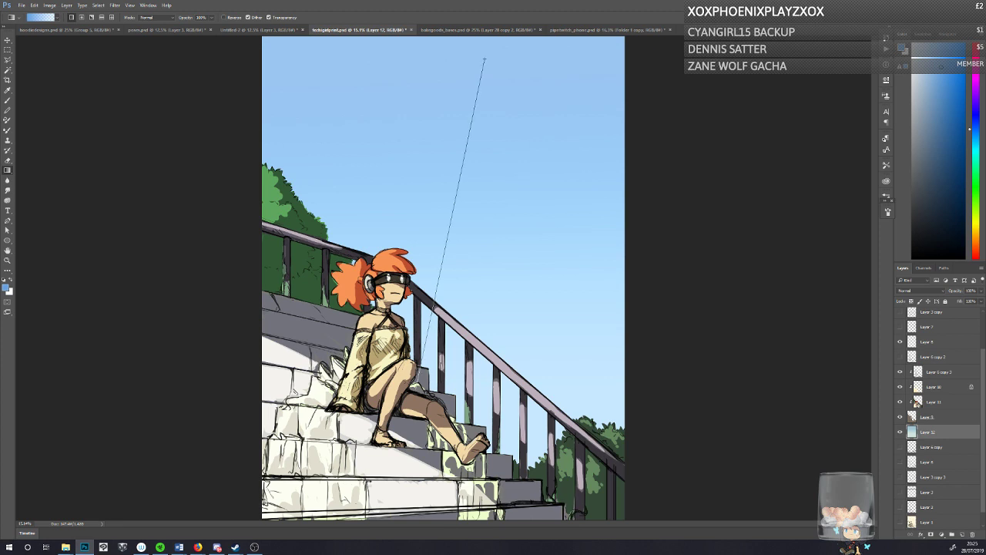
drag(423, 363, 422, 362)
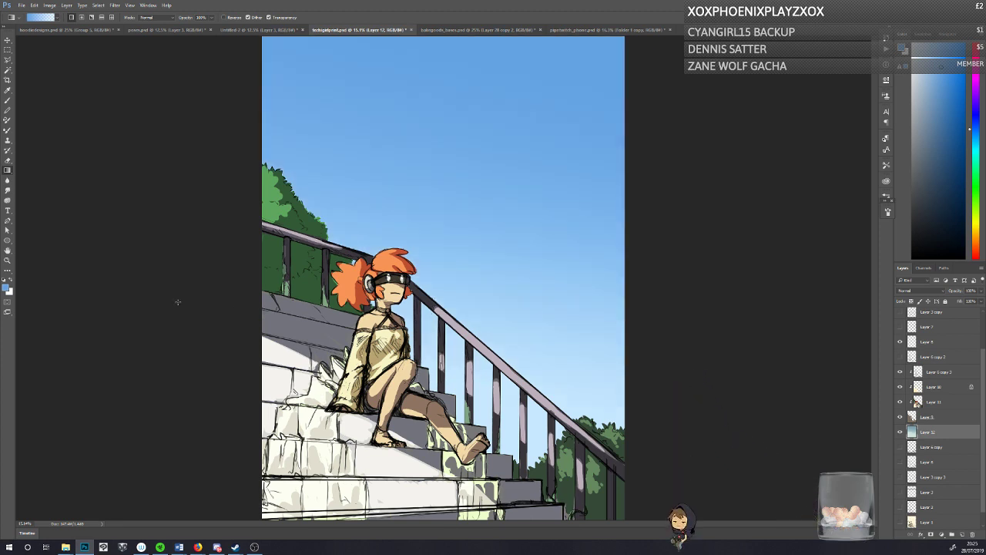
Step: Blend a lighter blue gradient of hue 203, saturation 36%, brightness 100% into the lower sky, and shift the foreground colour towards cyan
click(5, 286)
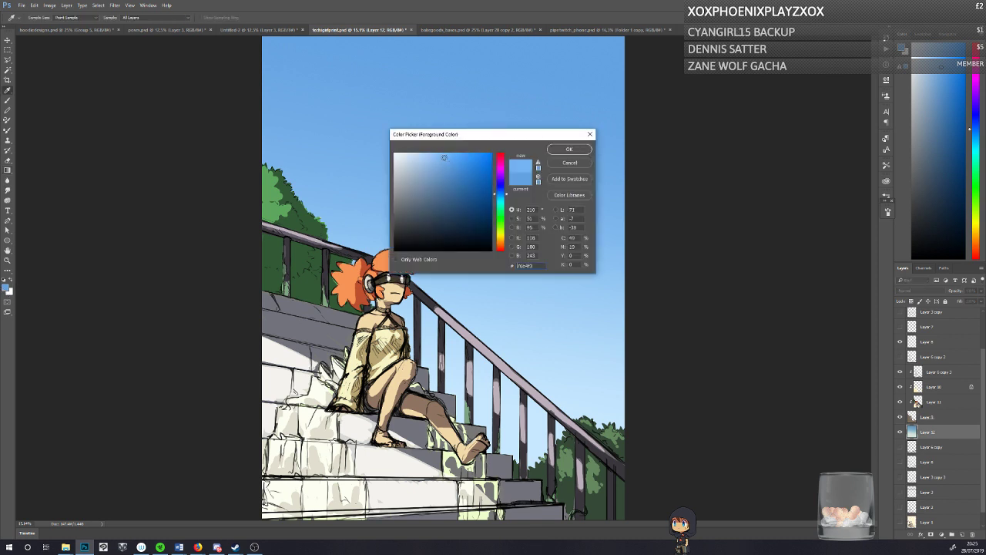
click(569, 149)
drag(448, 307, 448, 307)
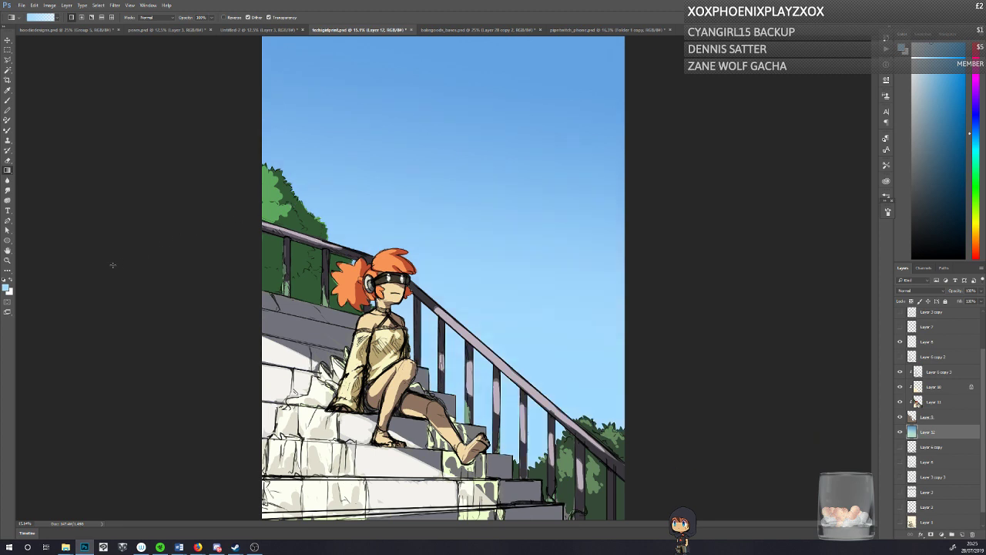
click(6, 287)
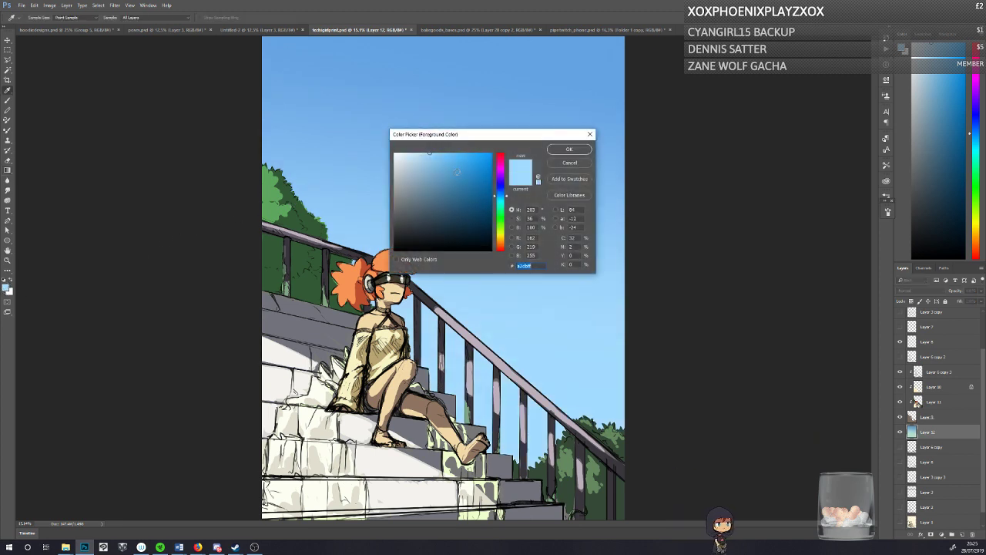
click(500, 202)
click(564, 149)
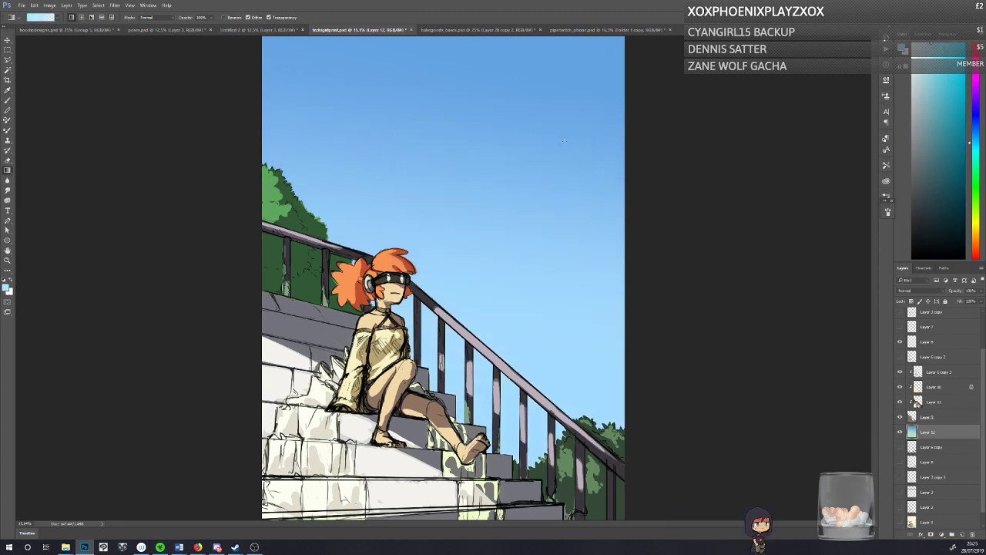
Step: Add a Hue/Saturation adjustment layer directly above the sky layer and raise its saturation slightly
click(942, 534)
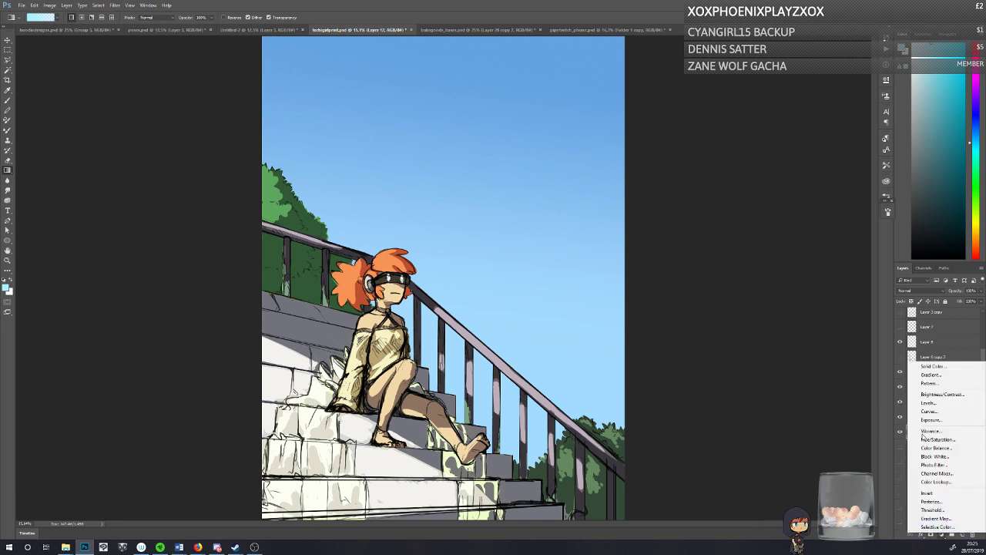
click(938, 439)
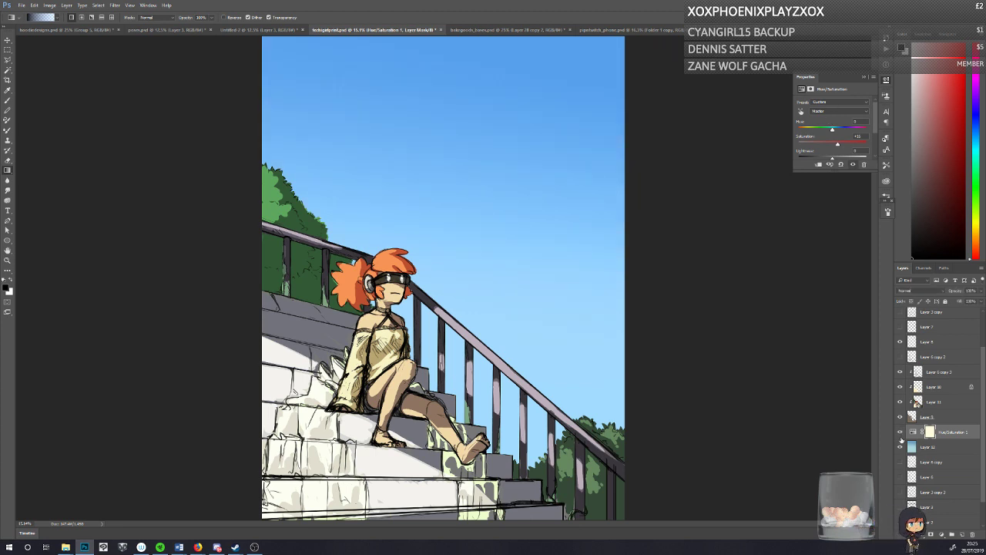
Step: Add a Color Balance adjustment above Layer 11, shift its midtones towards cyan, magenta and blue, and compare the painting without and with it
click(906, 401)
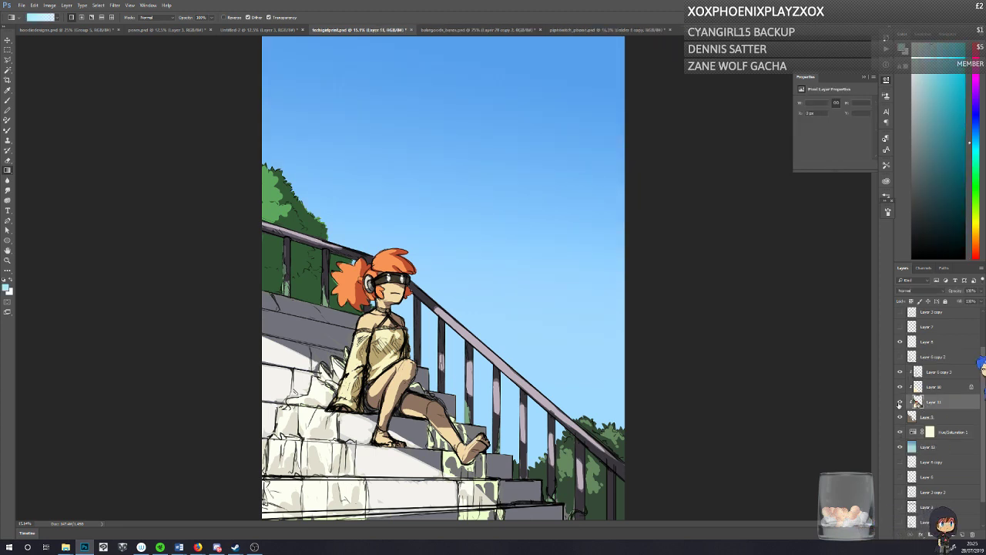
click(900, 401)
click(900, 402)
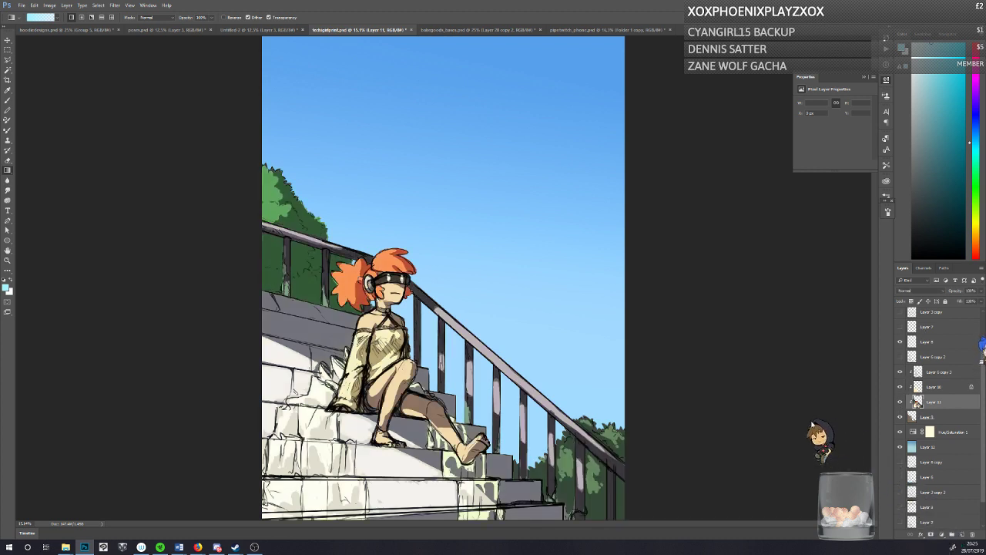
click(942, 535)
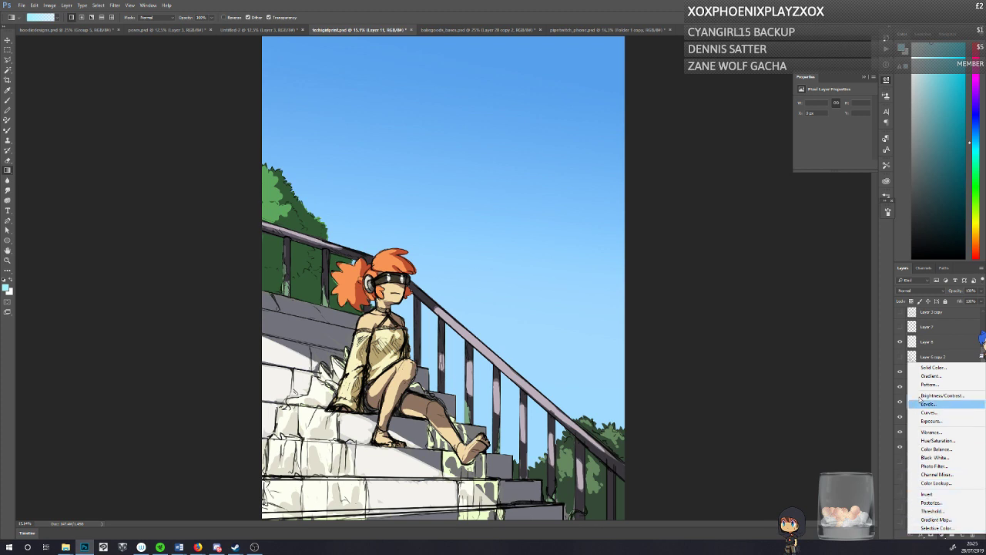
click(923, 448)
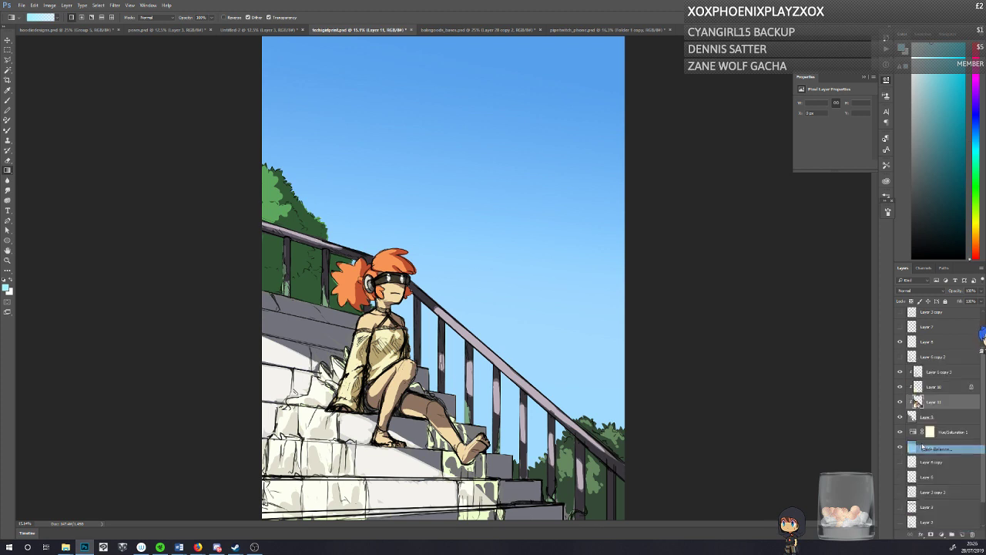
mouse_move(821, 121)
mouse_down()
mouse_move(829, 147)
mouse_move(819, 132)
mouse_up()
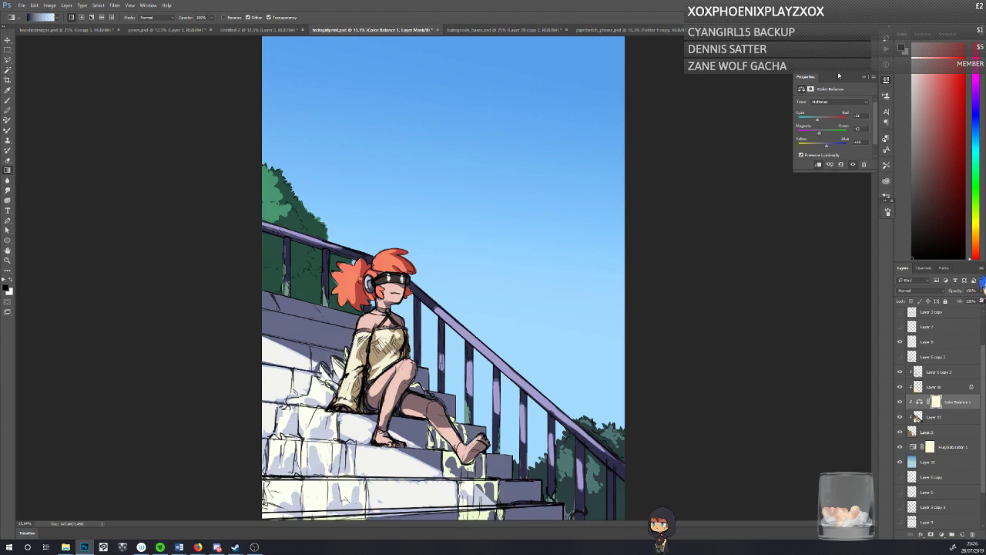
click(900, 402)
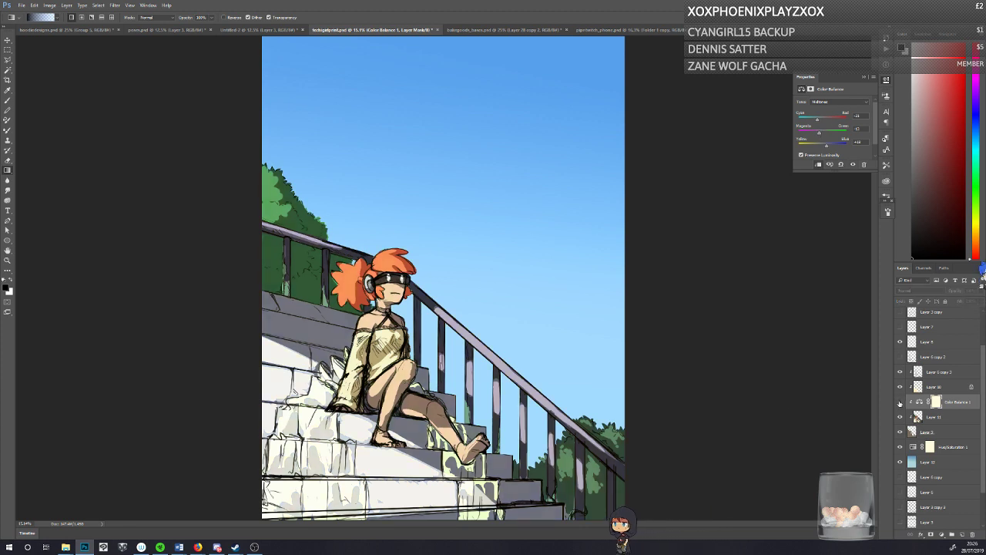
click(900, 401)
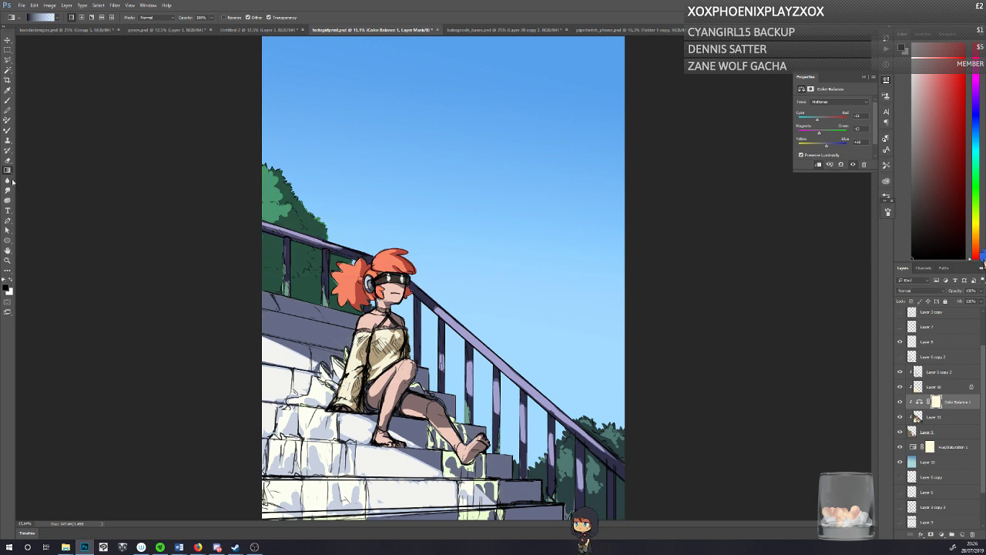
Step: Mask the Color Balance adjustment with a black fading gradient so its tint fades out towards the painting's left side
key(b)
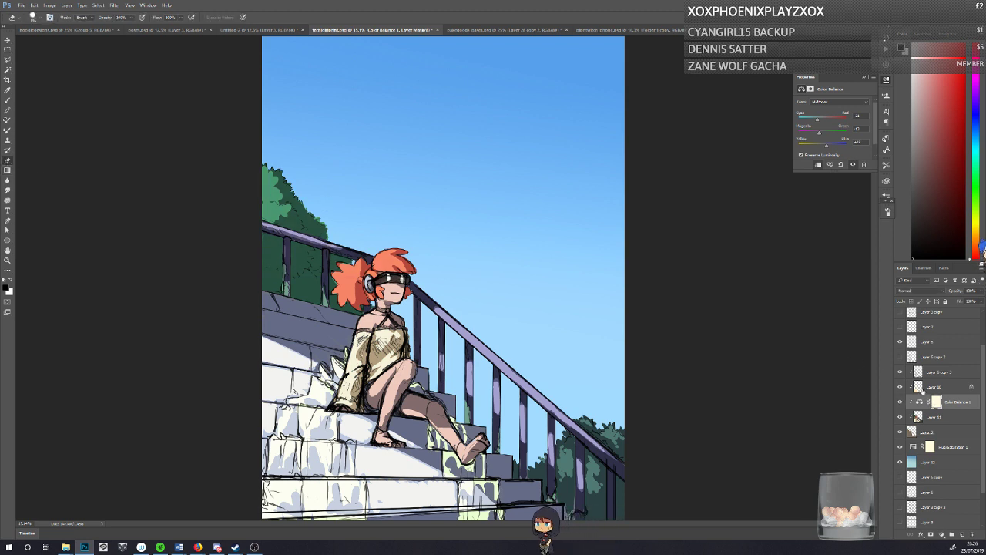
key(b)
click(7, 169)
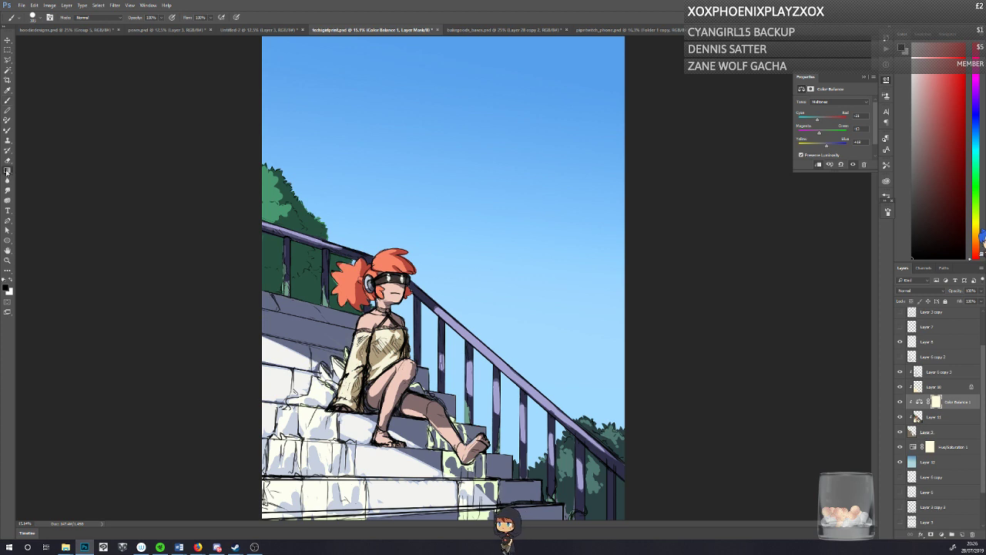
mouse_move(239, 302)
mouse_down()
mouse_move(284, 317)
mouse_move(314, 355)
mouse_up()
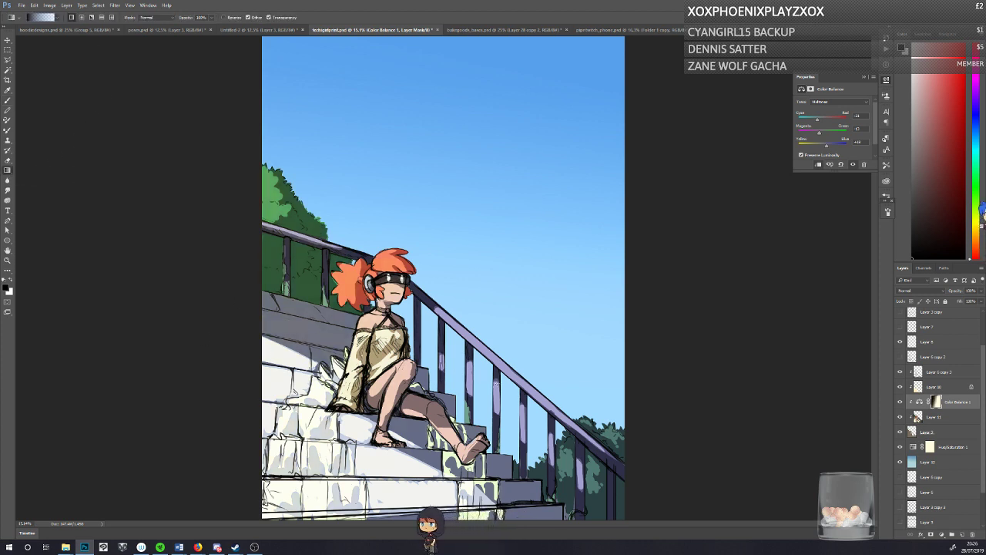
Step: Retouch the Color Balance mask with the Brush tool, save the document, and compare the painting with Layer 11 hidden and shown
click(8, 100)
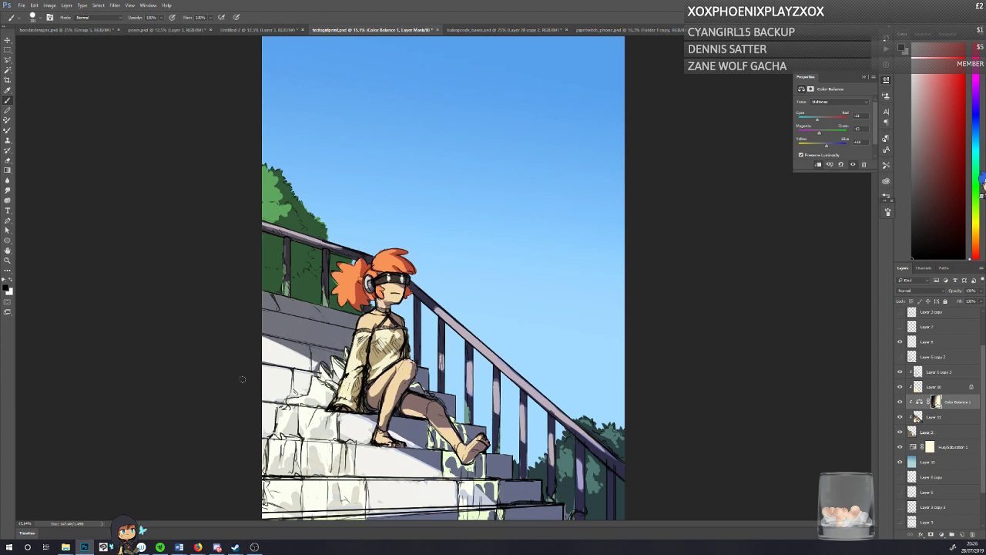
key(ctrl+s)
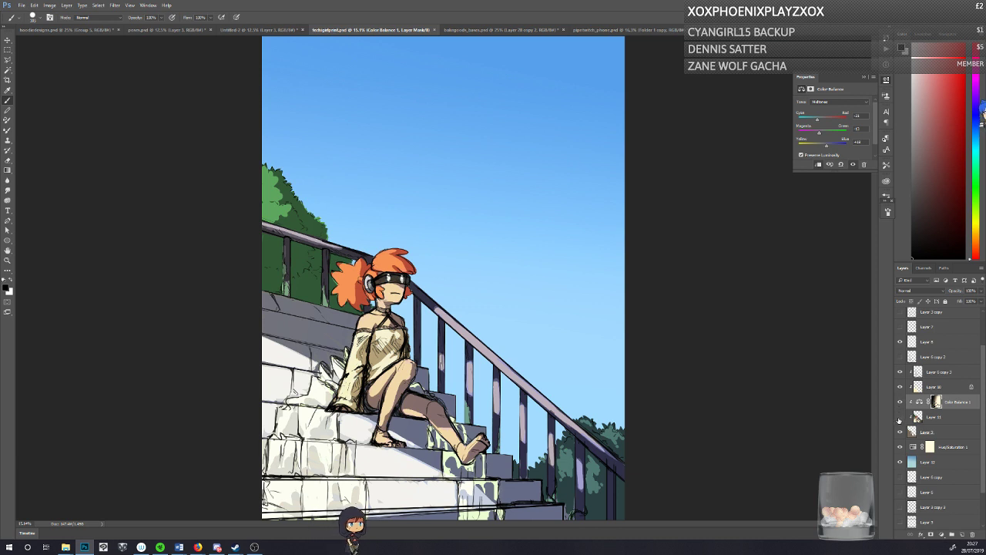
click(899, 417)
click(900, 417)
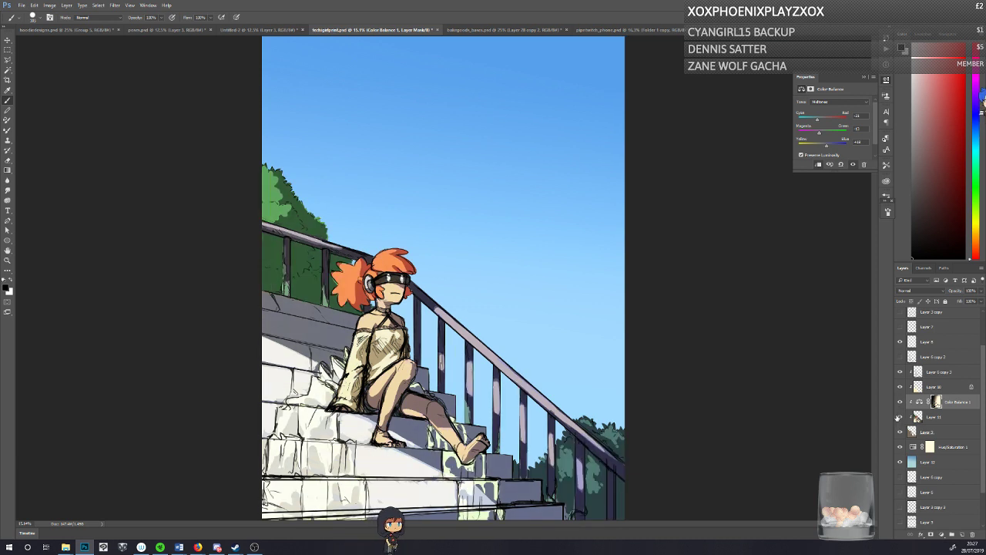
Step: Add a new layer at the top of the painting's clipped layers and make it a clipping mask
click(934, 417)
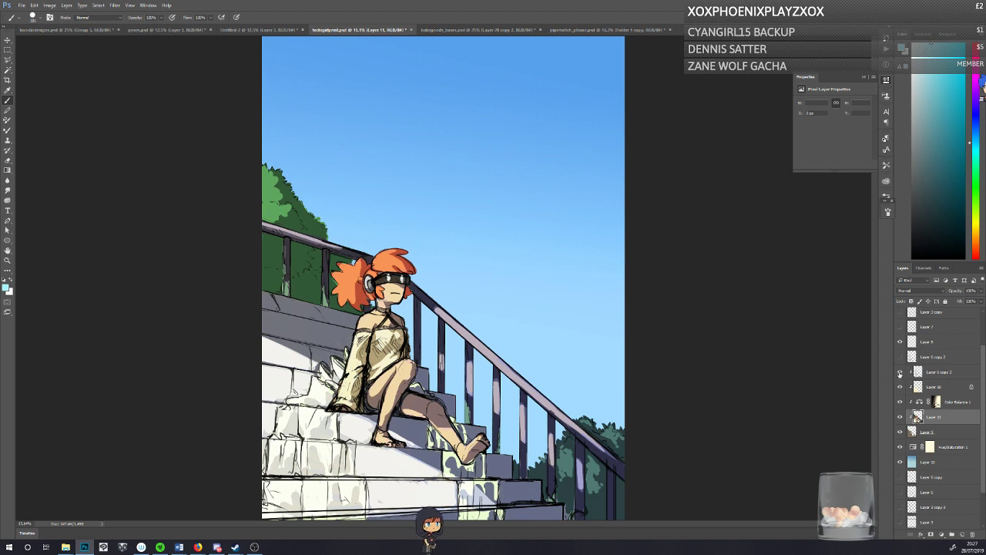
click(921, 373)
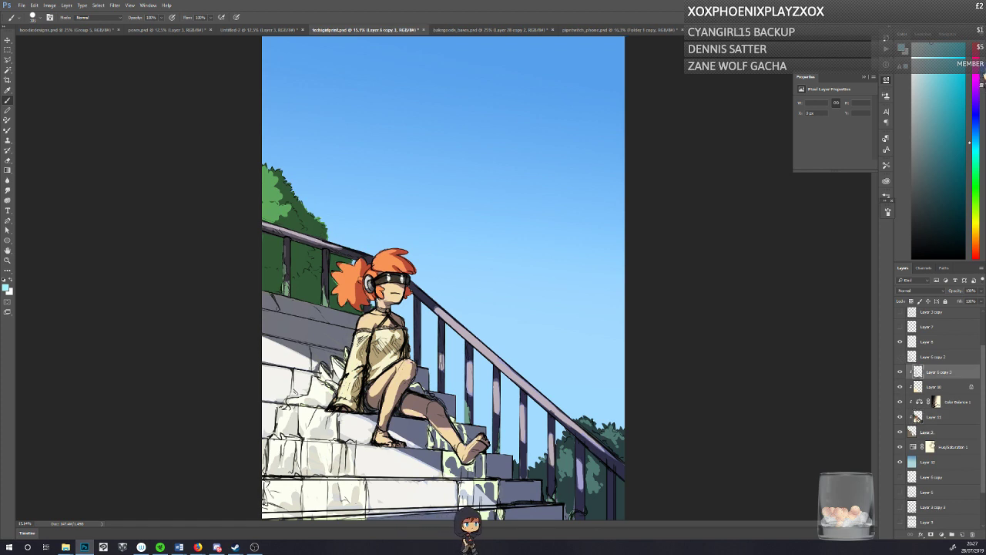
click(961, 534)
right_click(936, 372)
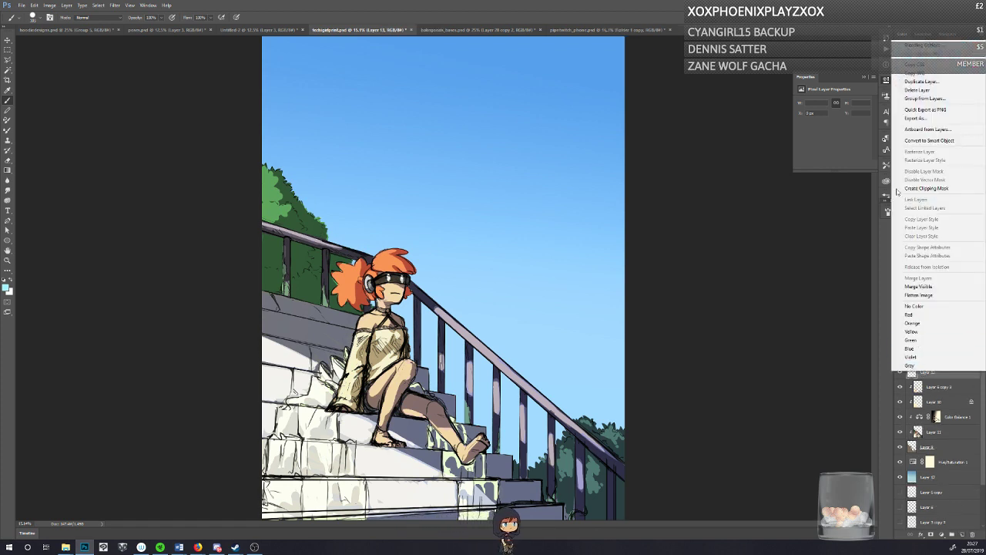
click(928, 188)
Step: Sample the sky's light blue and try a fading gradient upward from the lower stairs on the new clipped layer
right_click(7, 170)
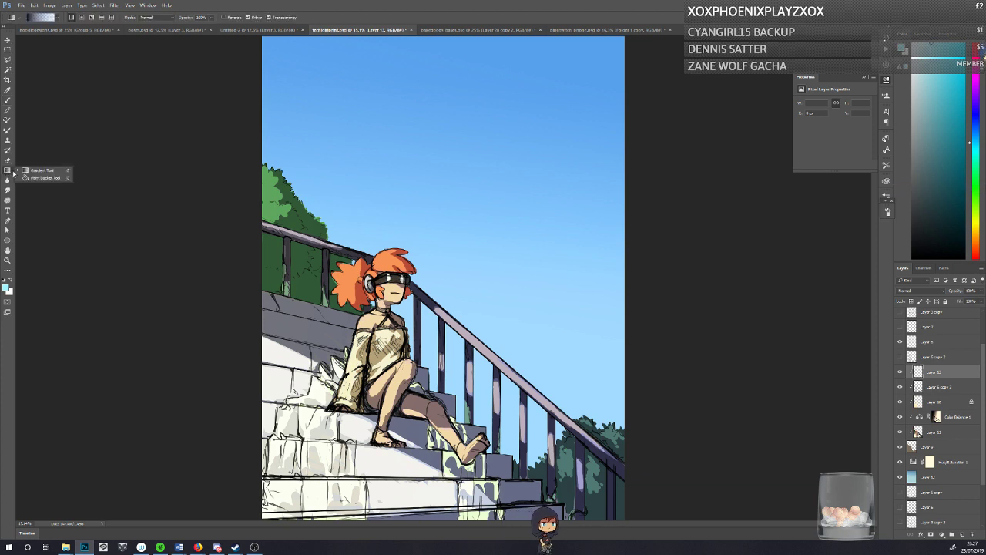
click(50, 170)
alt+click(544, 357)
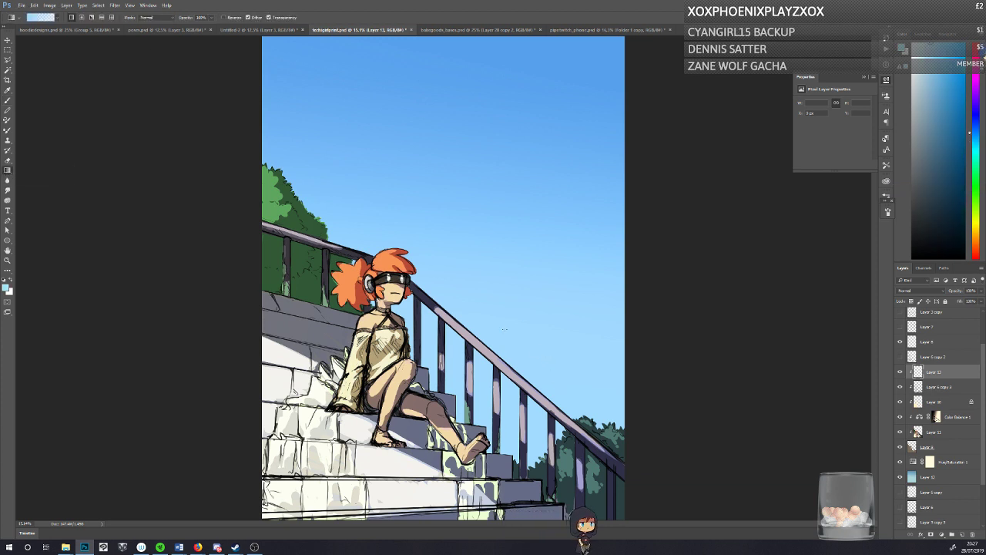
drag(431, 490, 400, 272)
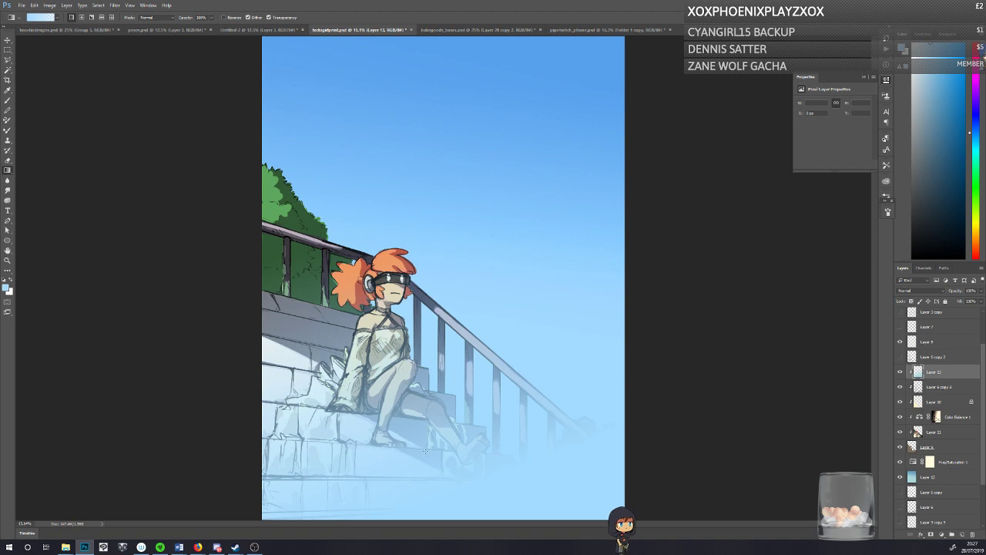
key(ctrl+z)
Step: Draw a longer light blue haze gradient from the lower stairs up into the sky and set the layer's opacity to 30%
drag(464, 477, 346, 84)
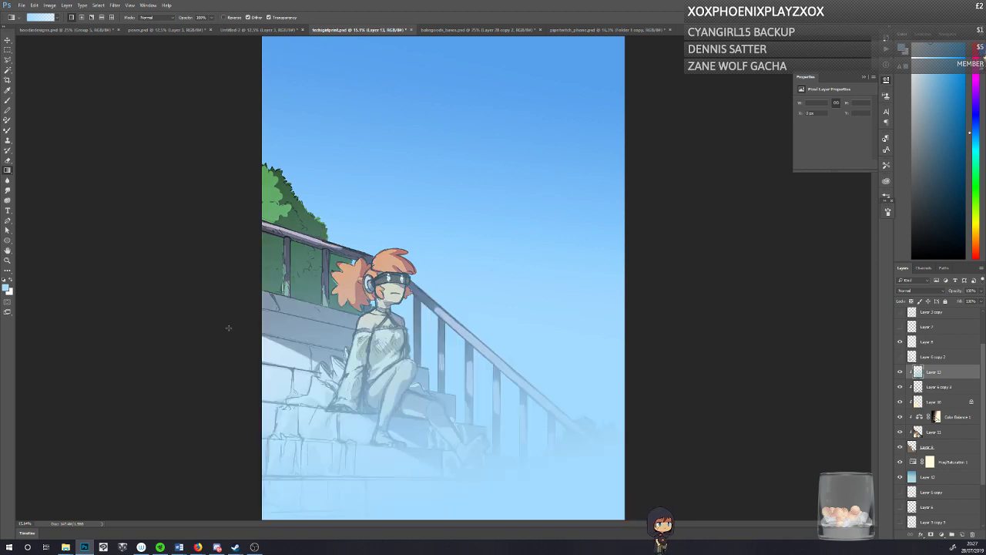
click(954, 291)
text(10)
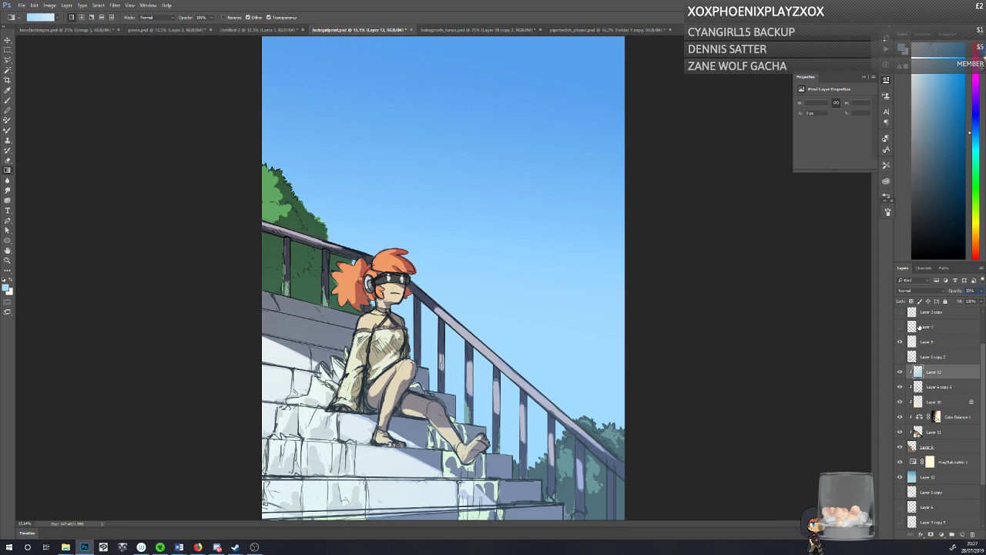
Step: Compare the painting with the blue haze layer shown and hidden, leave it hidden, and save the document
click(899, 372)
click(899, 373)
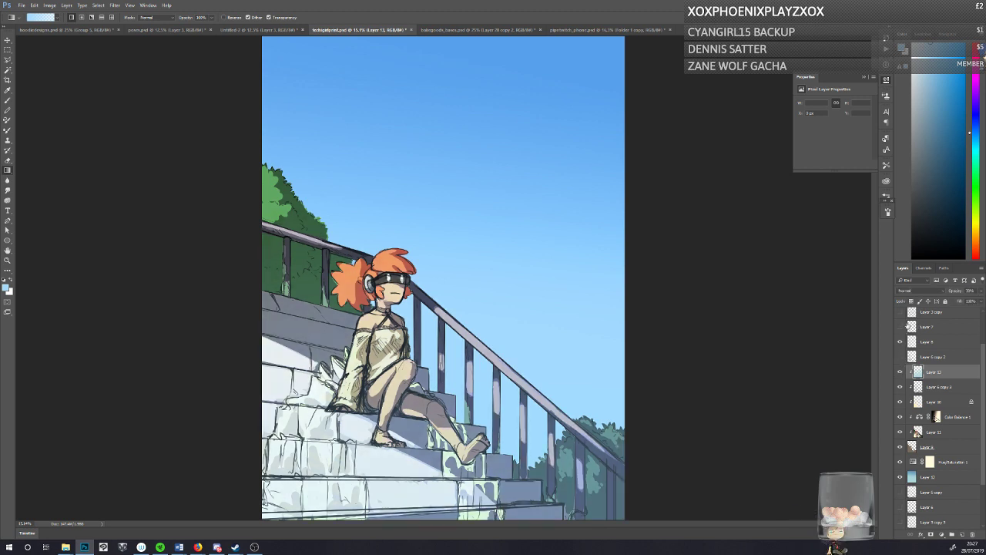
click(899, 372)
click(899, 372)
click(898, 372)
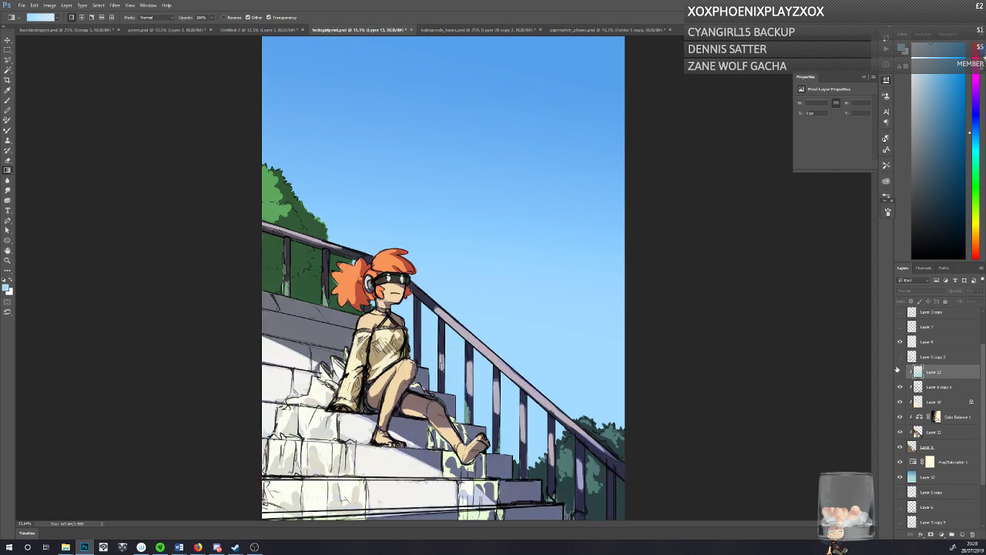
key(ctrl+s)
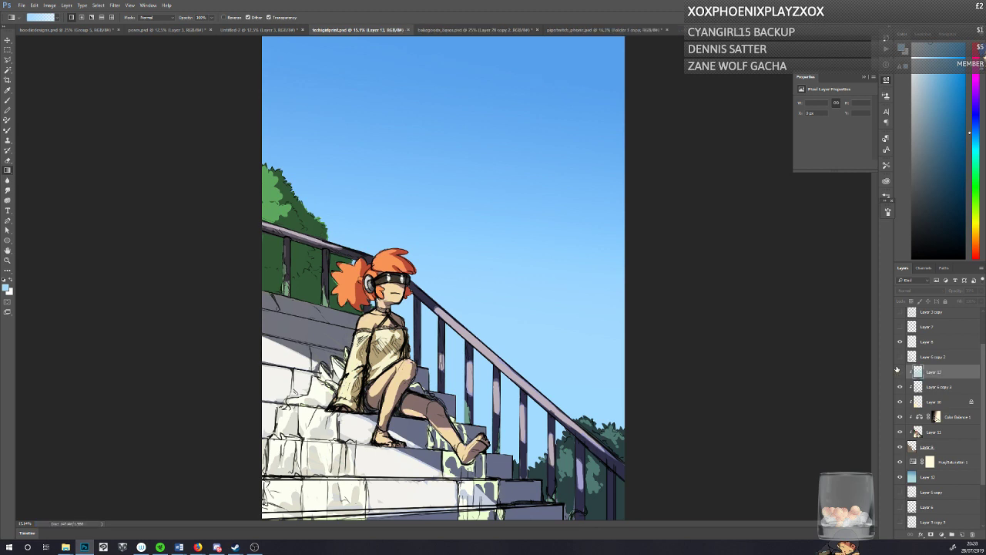
Step: Add a new clipped layer directly below the haze layer and choose a square brush preset at a smaller size
click(926, 387)
click(961, 534)
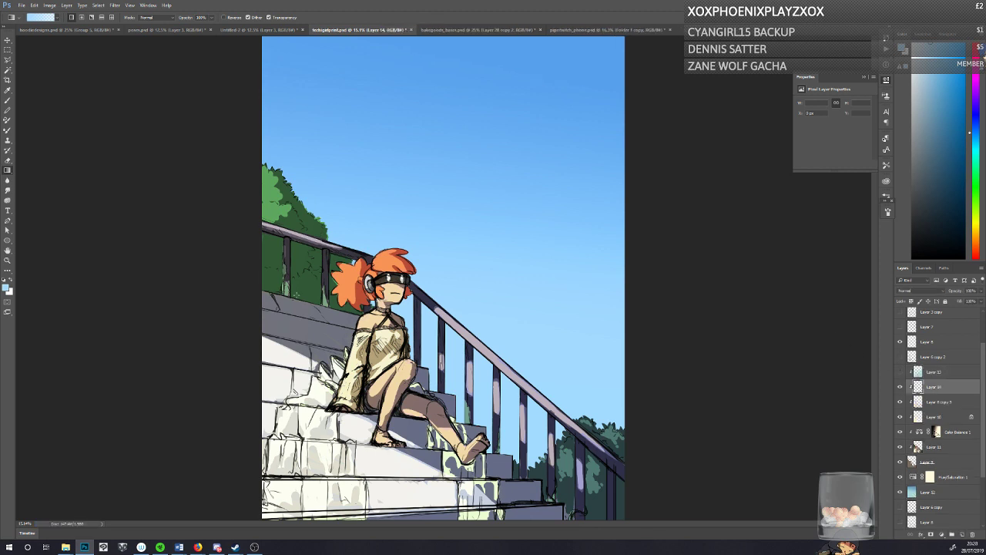
key(b)
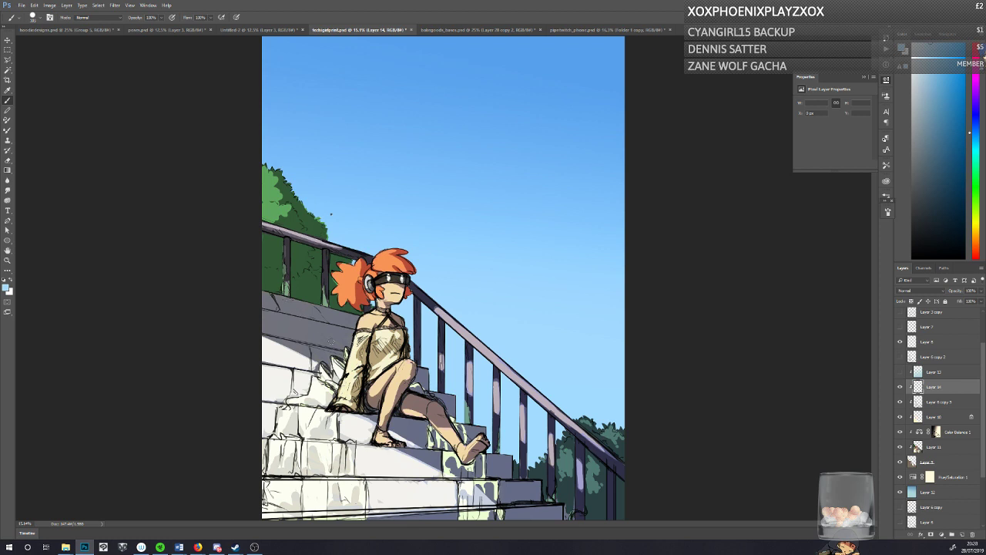
drag(331, 215, 708, 521)
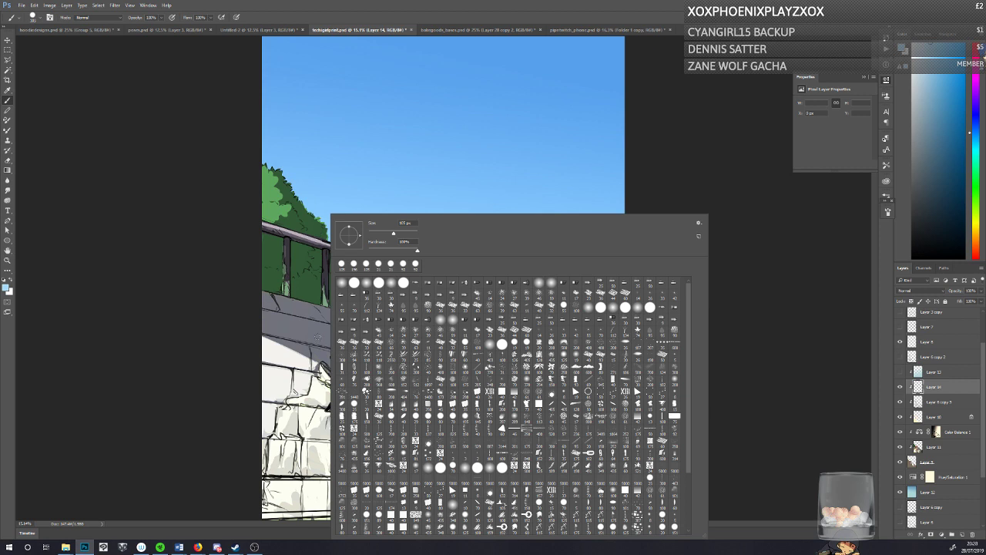
click(498, 419)
drag(383, 223, 377, 223)
click(402, 515)
click(371, 232)
Step: Sample the dark grey shadow tones and brush them along the shaded upper steps behind the character
alt+click(268, 306)
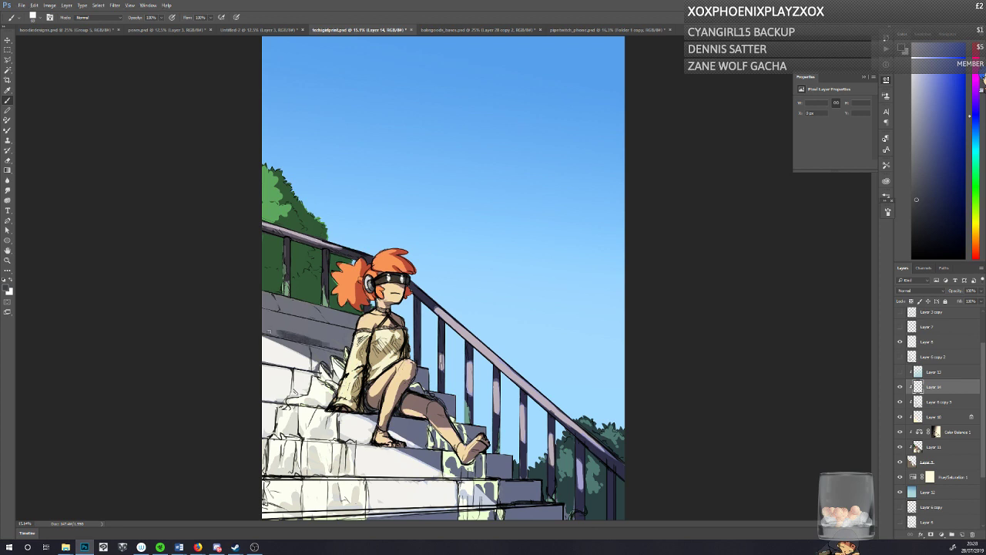
alt+click(289, 338)
drag(302, 339, 319, 344)
mouse_move(293, 336)
mouse_down()
mouse_move(329, 343)
mouse_move(257, 331)
mouse_up()
Step: Check the brush size for close work on the character's head and sample the hair's orange and the visor's dark brown
click(8, 262)
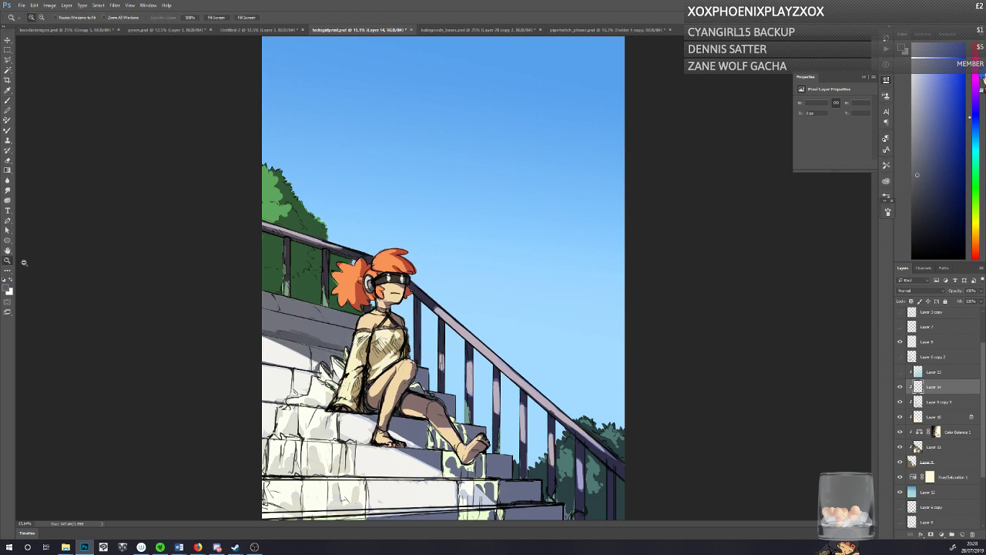
click(266, 271)
click(266, 271)
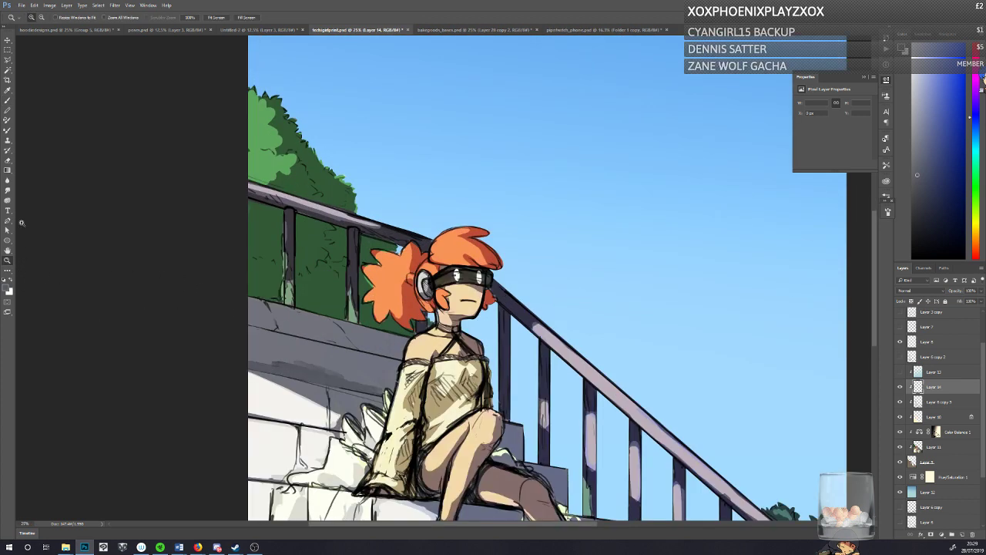
click(13, 102)
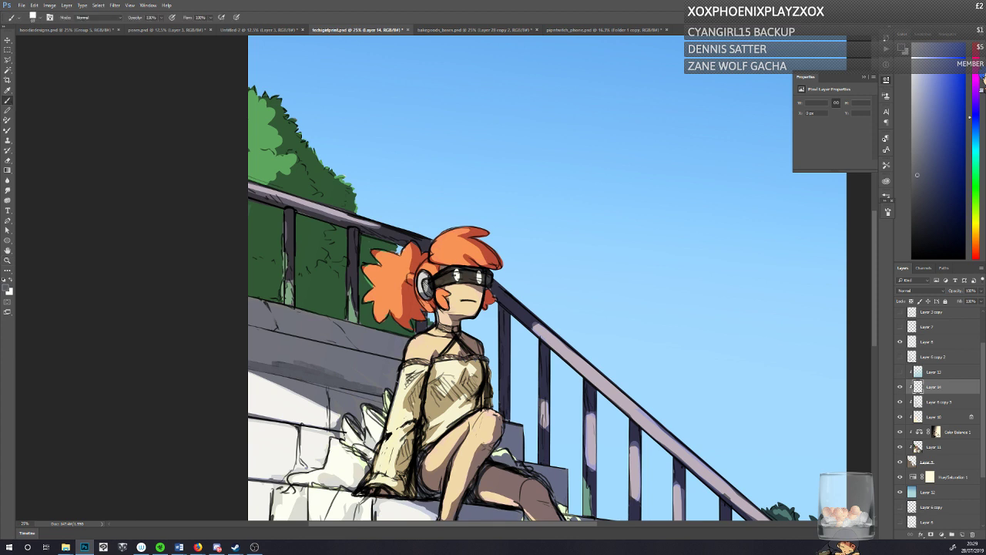
drag(445, 214, 823, 523)
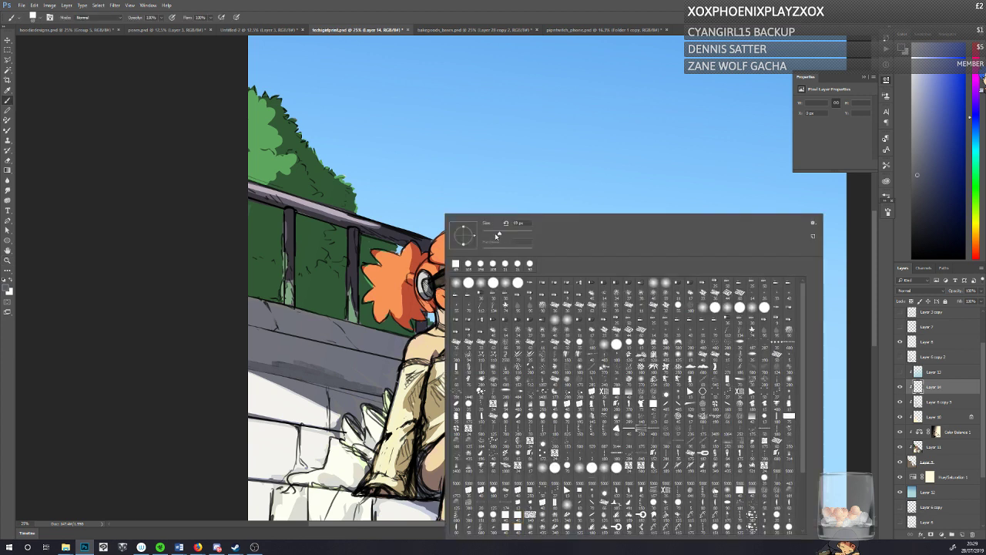
alt+click(424, 268)
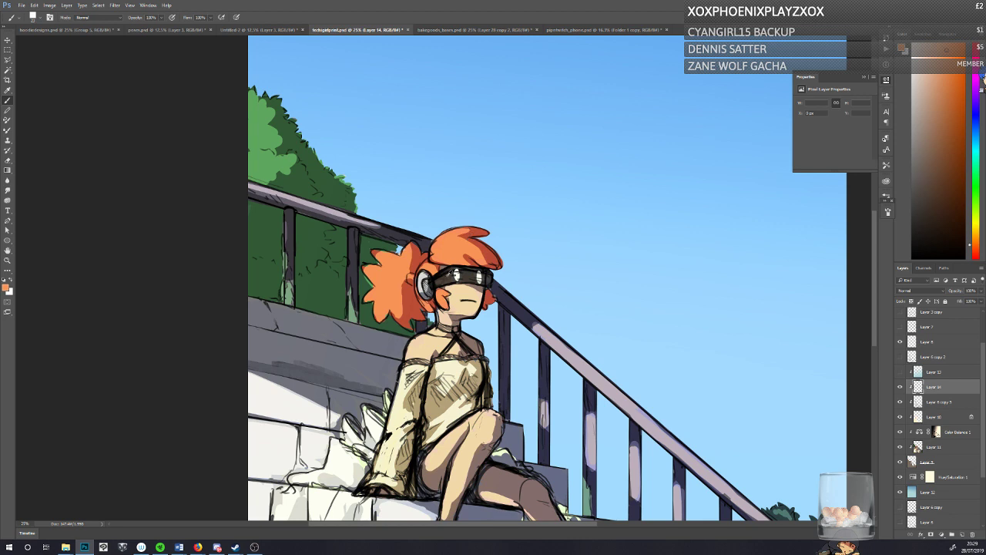
alt+click(450, 274)
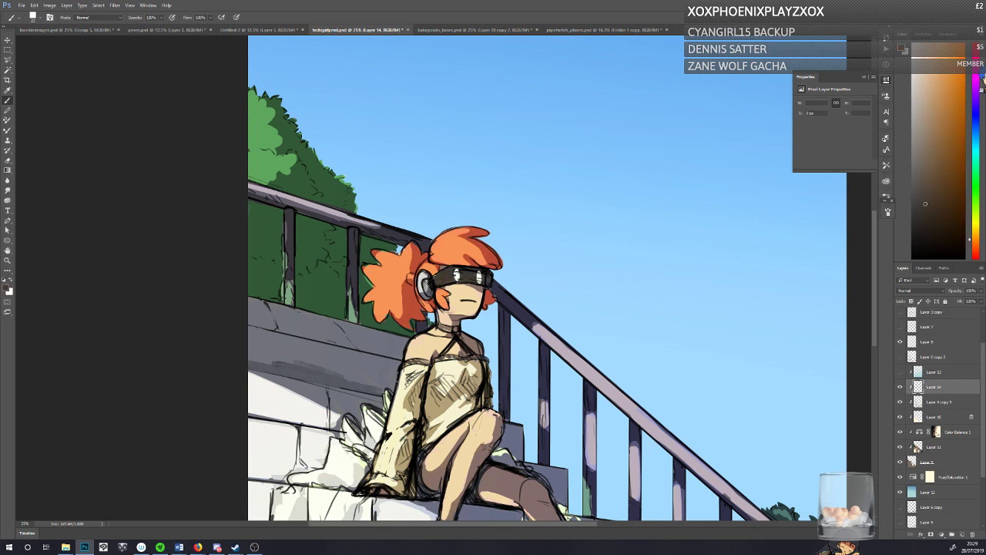
Step: Sample the sky's light blue and shift the foreground colour to a pale cyan with H 178, S 27, B 100
alt+click(702, 421)
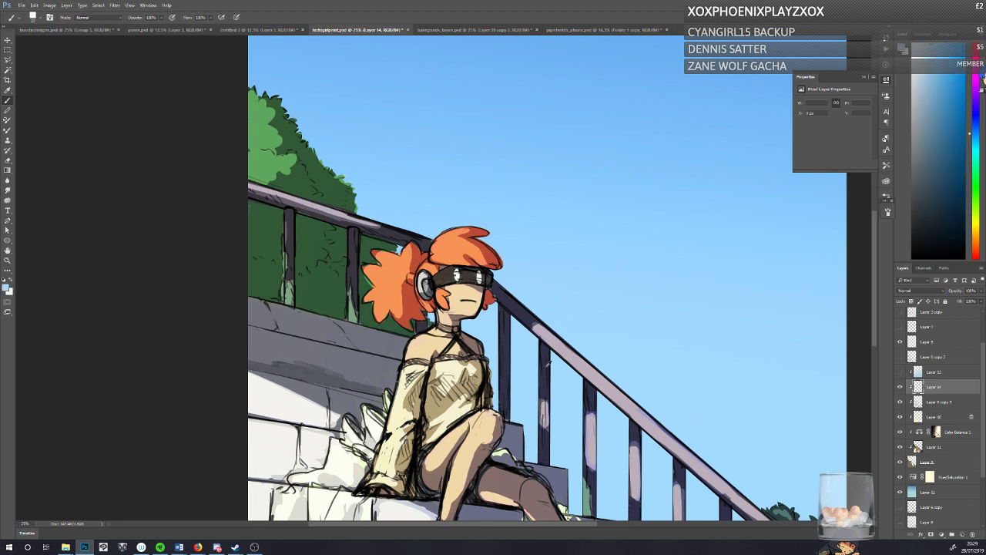
click(7, 289)
click(498, 202)
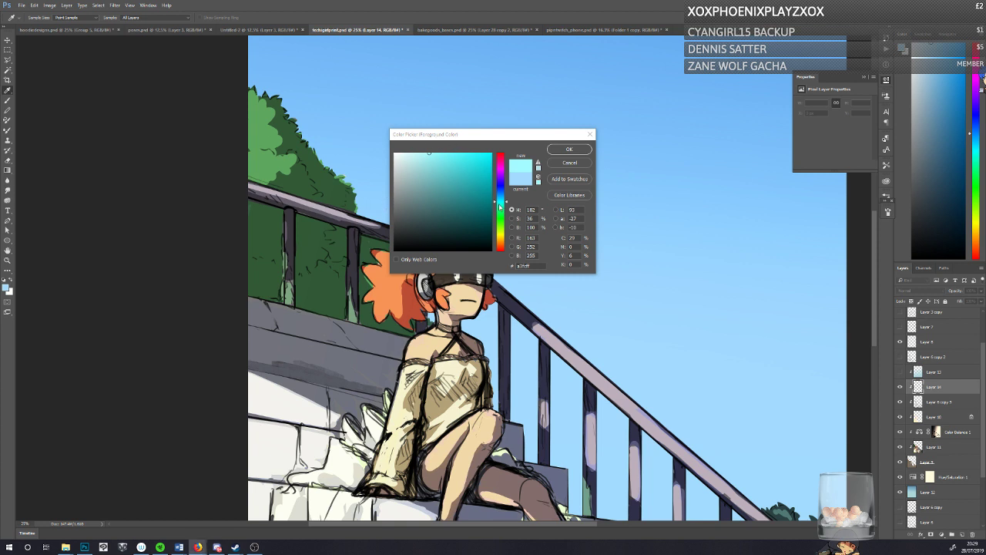
click(500, 207)
click(419, 152)
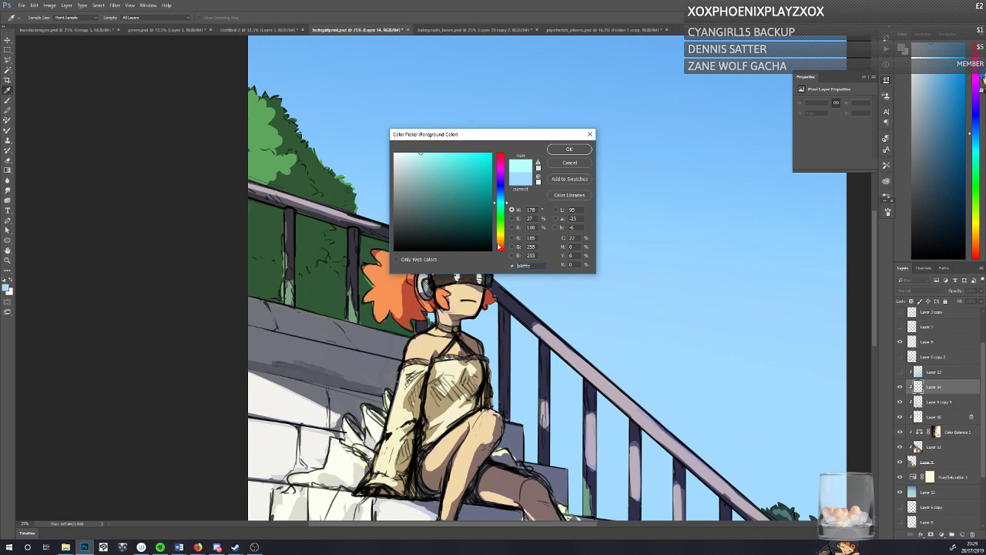
click(557, 151)
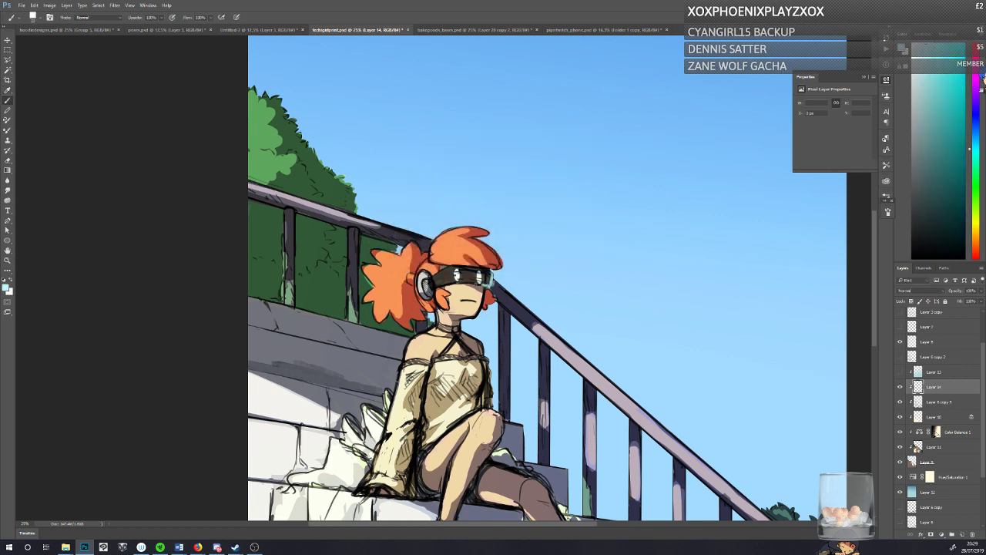
Step: Paint a pale cyan glint on the visor's front edge and clean up its two eye shapes in white
alt+click(484, 280)
drag(487, 273, 490, 282)
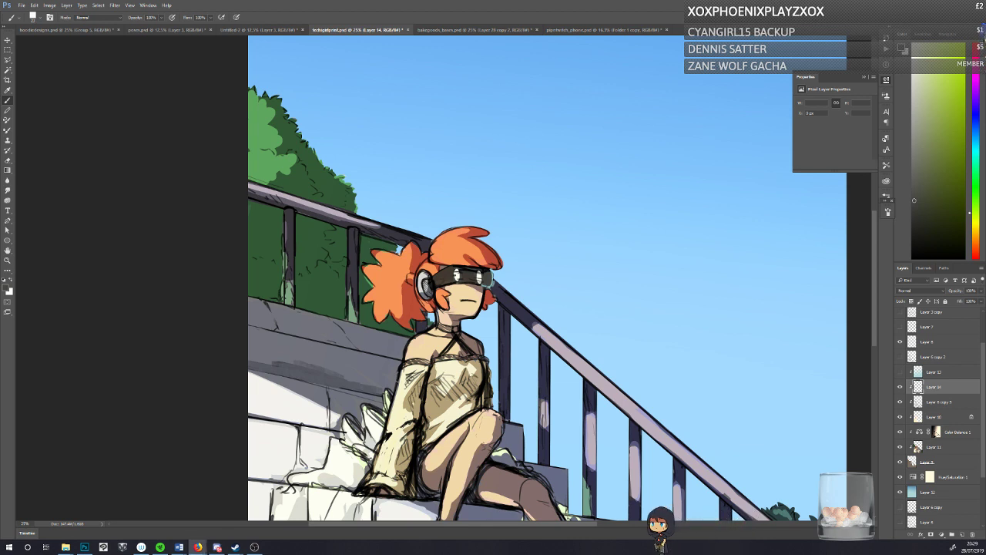
alt+click(365, 250)
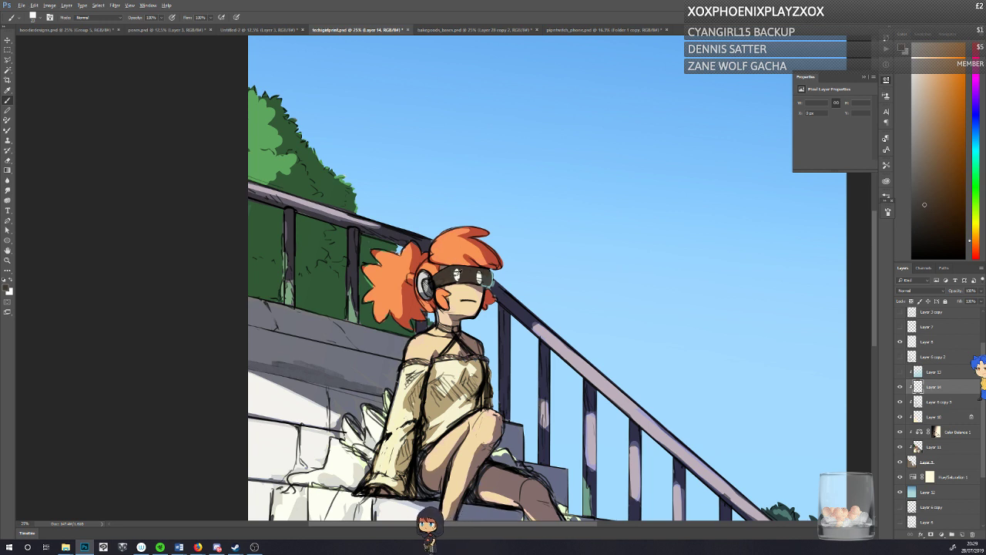
alt+click(457, 275)
drag(457, 271, 456, 274)
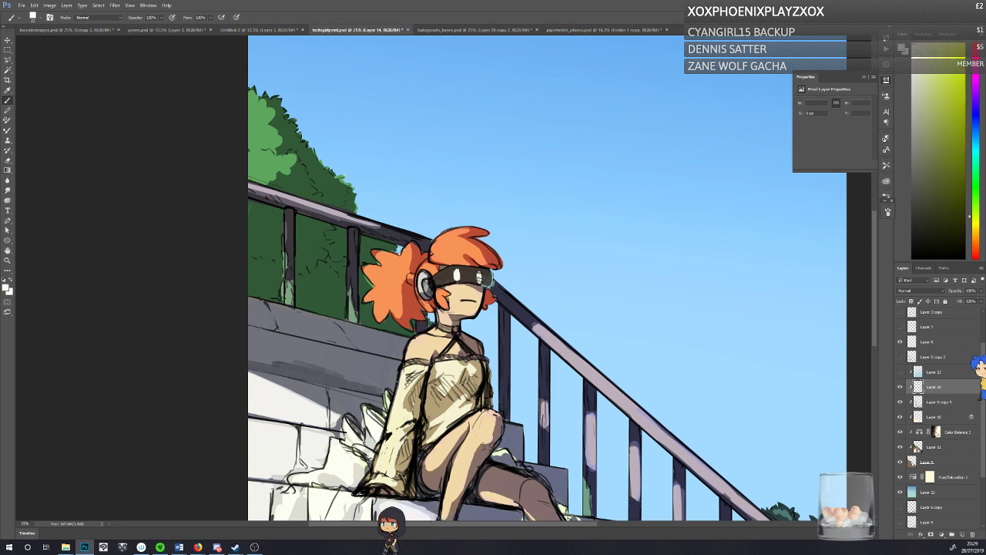
alt+click(465, 270)
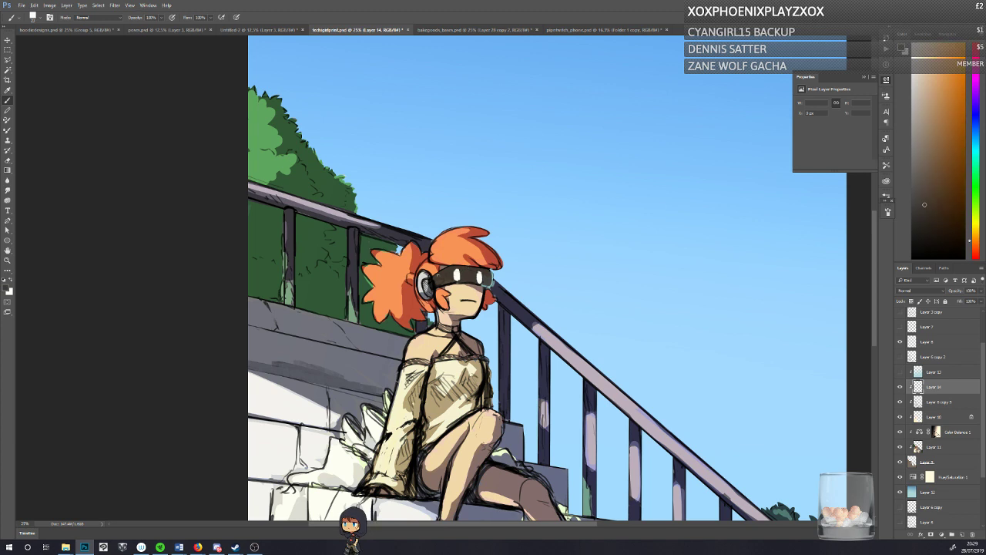
Step: Create a new 30 by 30 pixel document, with the Pencil tool selected for pixel drawing
click(8, 110)
click(21, 5)
click(28, 12)
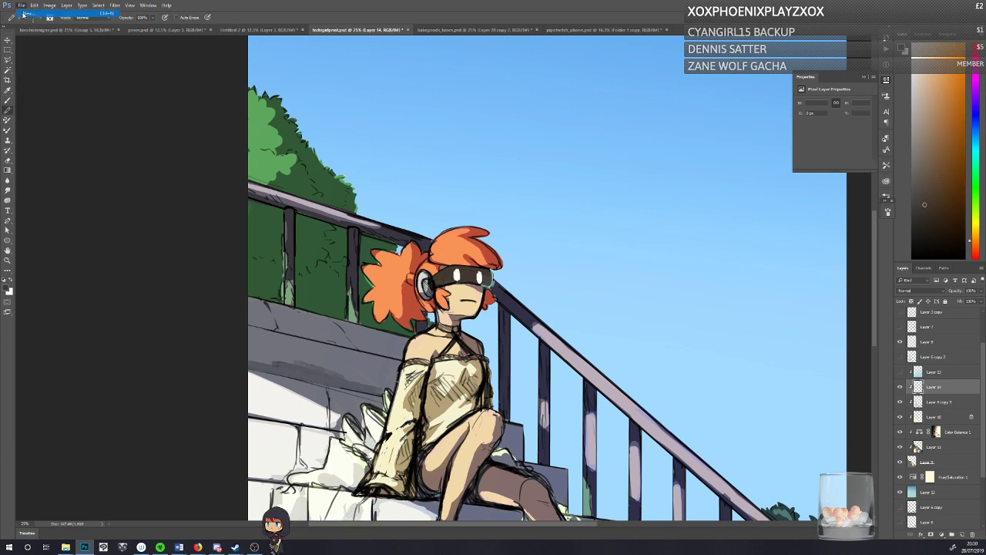
key(Tab)
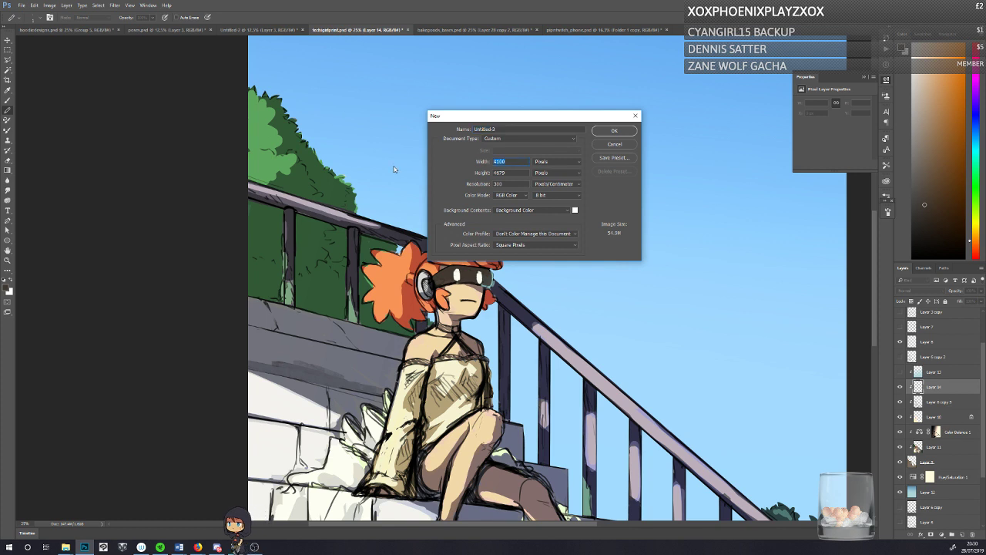
text(30)
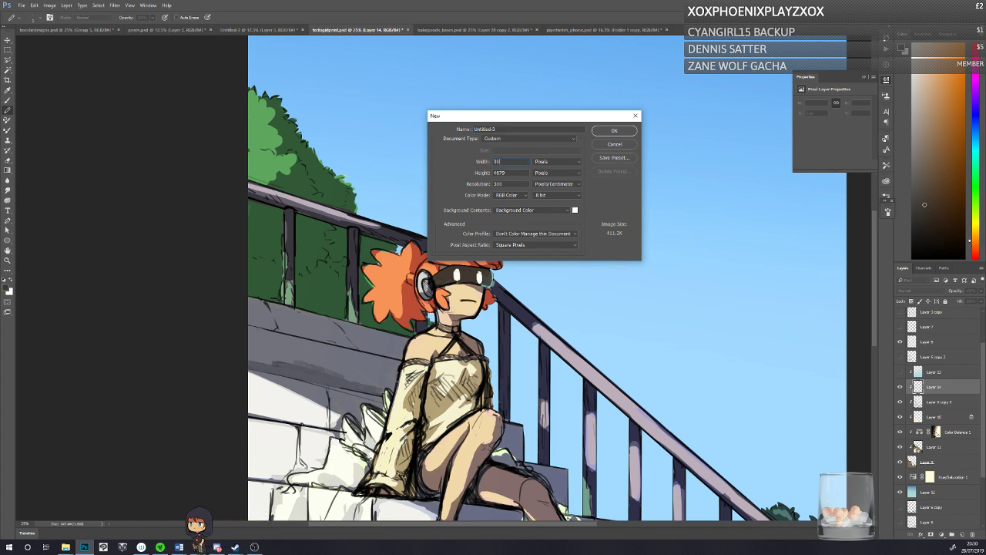
key(Tab)
text(0)
key(Return)
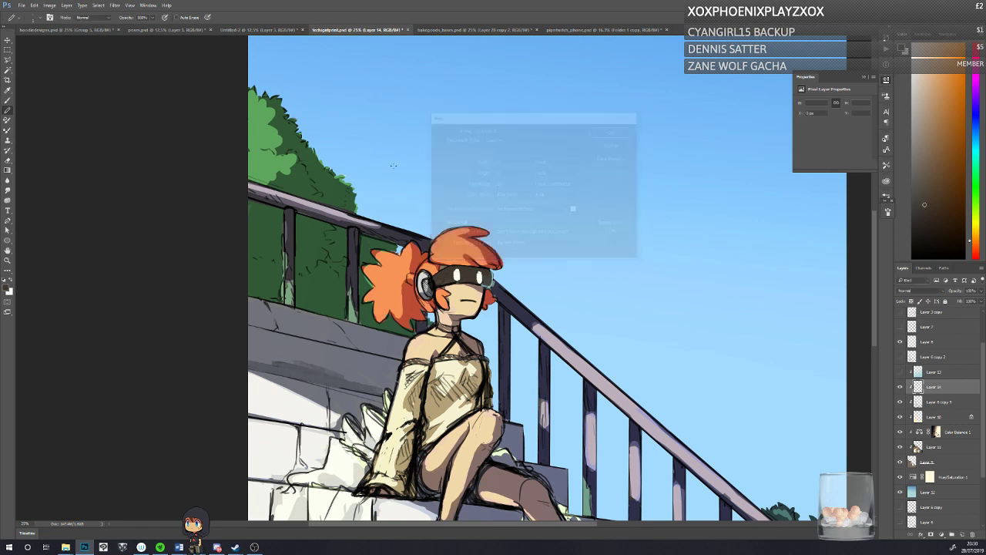
Step: Add a layer to the small document and fill it with the dark brown foreground colour using the Paint Bucket
click(951, 533)
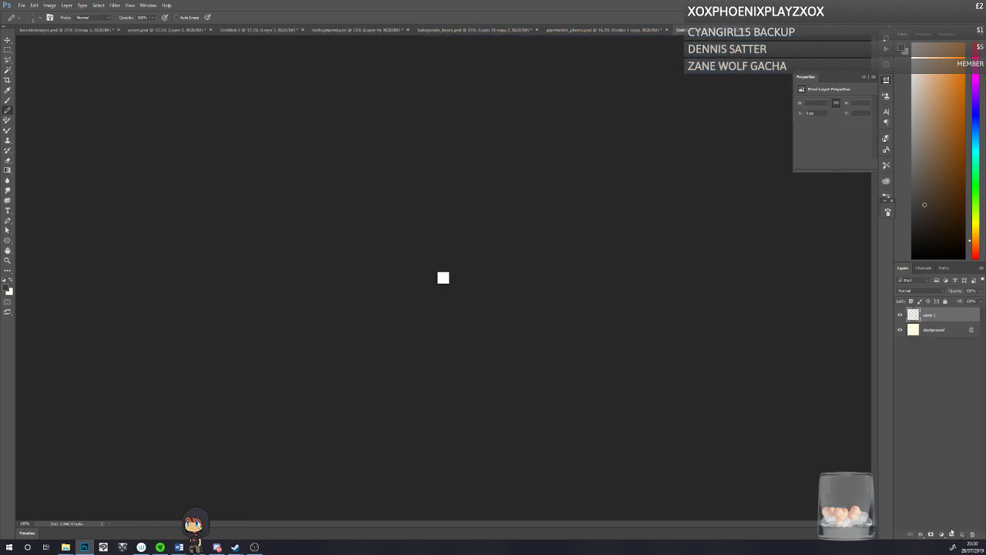
click(8, 260)
click(7, 171)
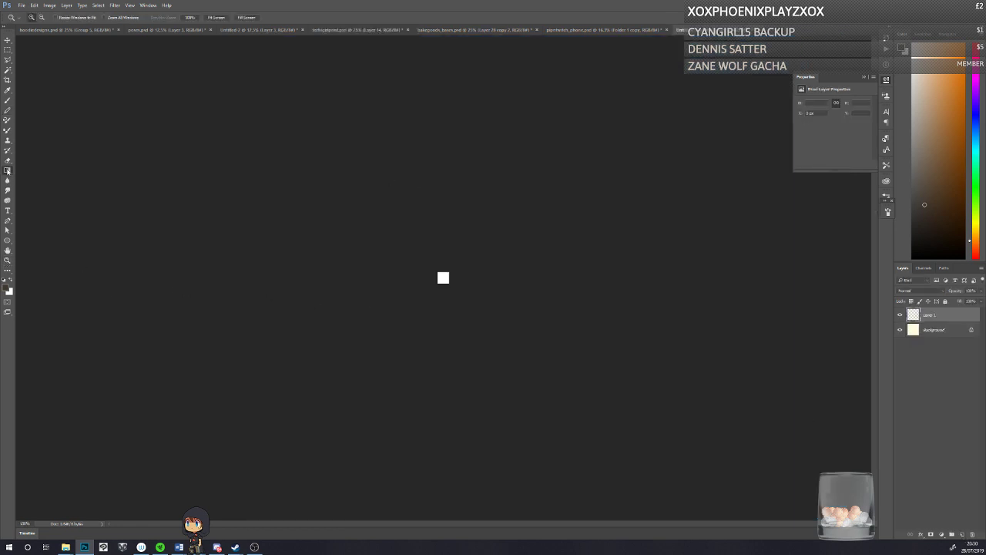
click(53, 177)
click(447, 281)
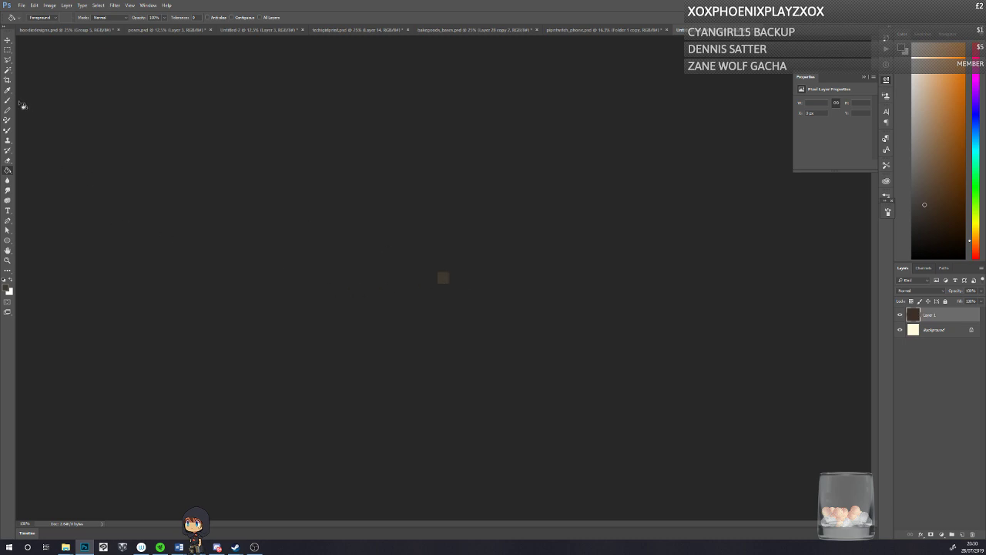
Step: Add a second layer and draw a tall white outline with rounded corners on it using the Pencil tool
click(8, 110)
click(960, 533)
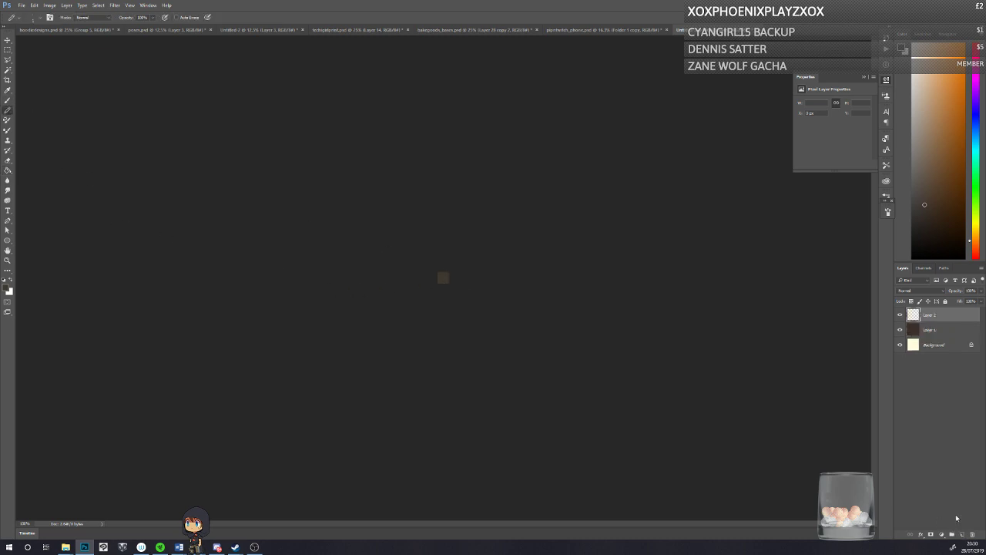
click(10, 280)
click(8, 261)
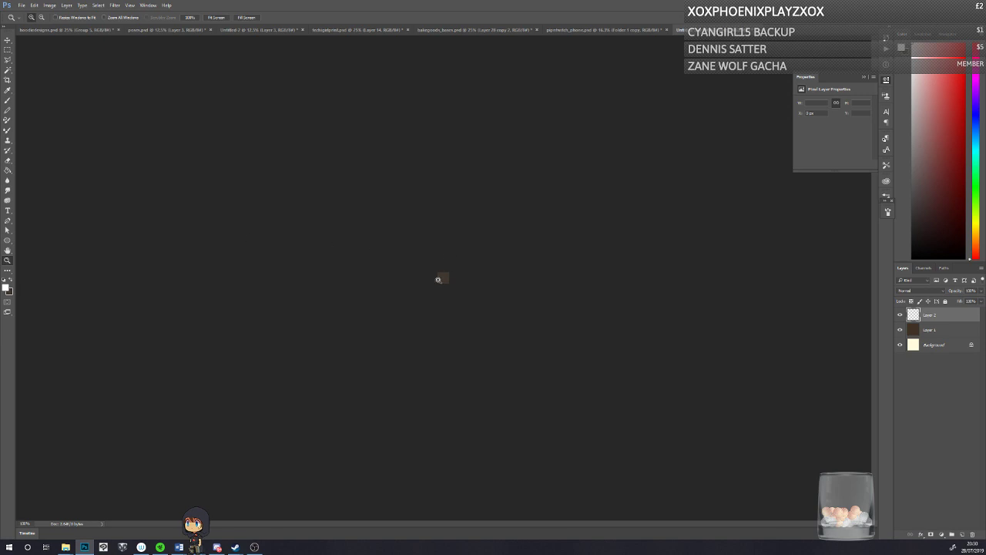
drag(438, 279, 423, 293)
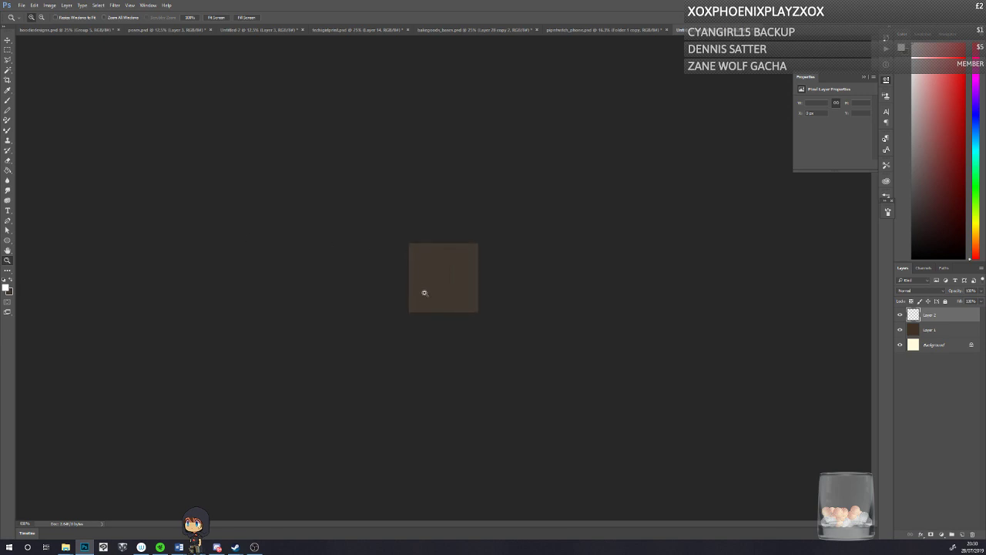
click(423, 293)
click(423, 289)
click(423, 288)
click(8, 110)
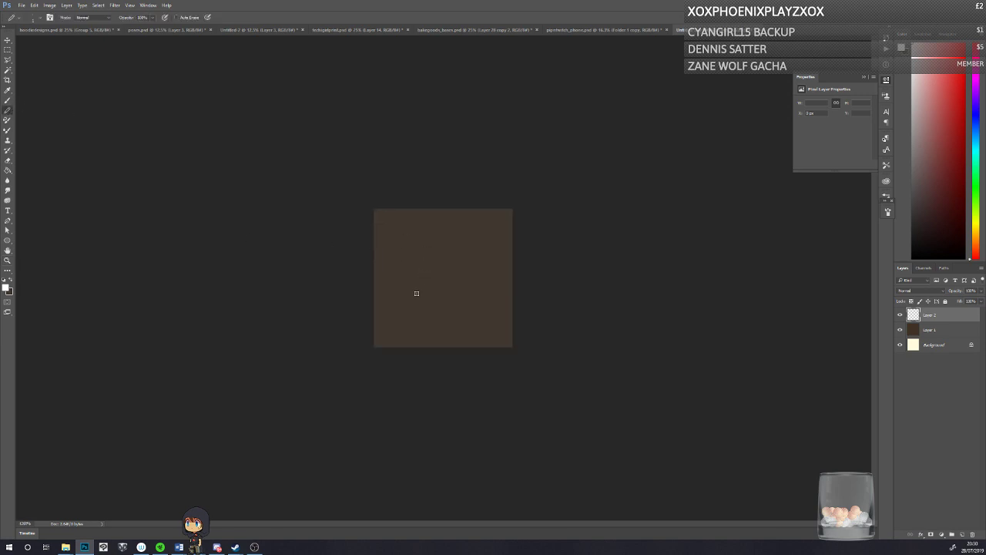
drag(408, 247, 409, 314)
mouse_move(416, 241)
mouse_down()
mouse_move(440, 235)
mouse_move(459, 251)
mouse_move(459, 308)
mouse_up()
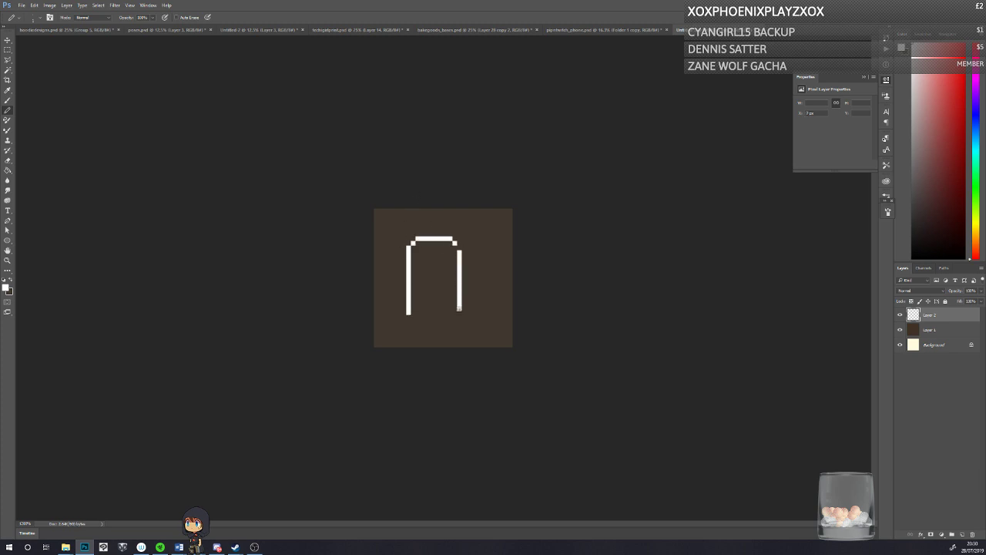
drag(447, 317, 412, 313)
Step: Set the Eraser to Pencil mode with a very small tip and trim the extra pixels at the outline's lower-left corner
click(13, 160)
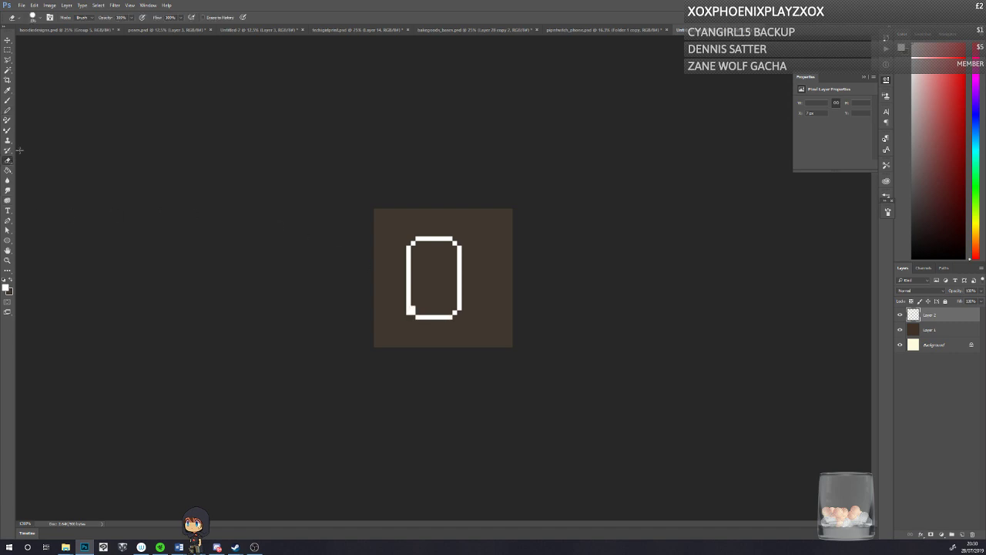
click(78, 18)
click(81, 30)
click(406, 313)
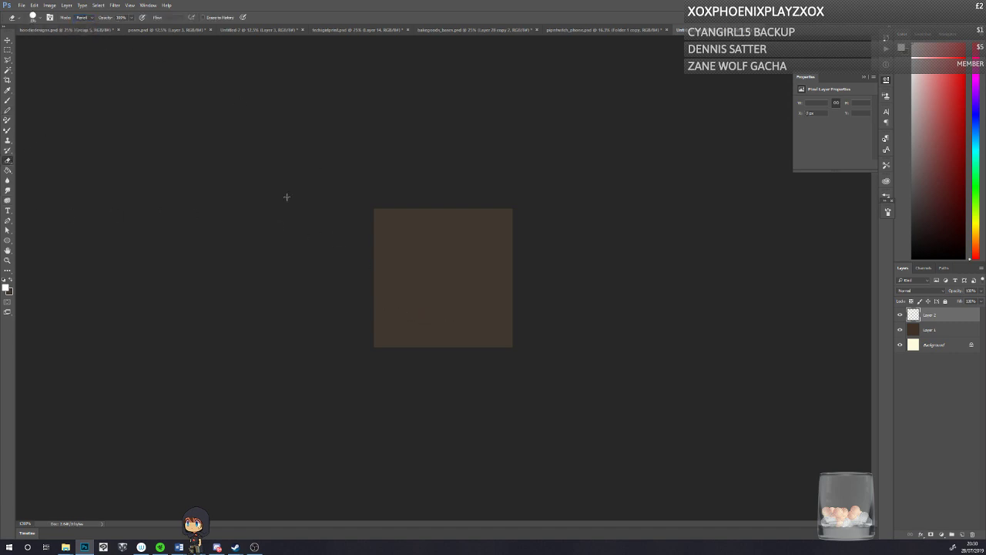
key(ctrl+z)
right_click(387, 283)
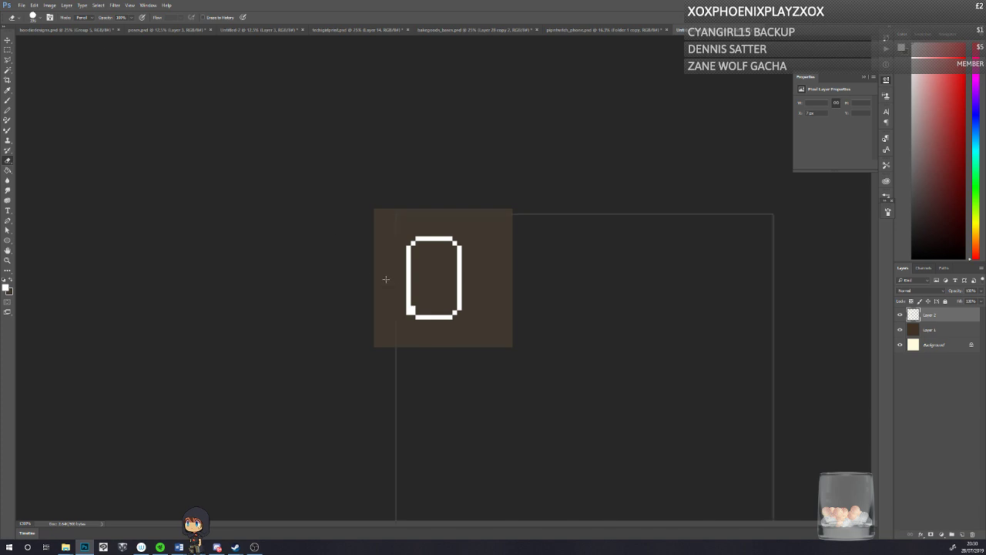
drag(453, 235, 365, 214)
click(350, 237)
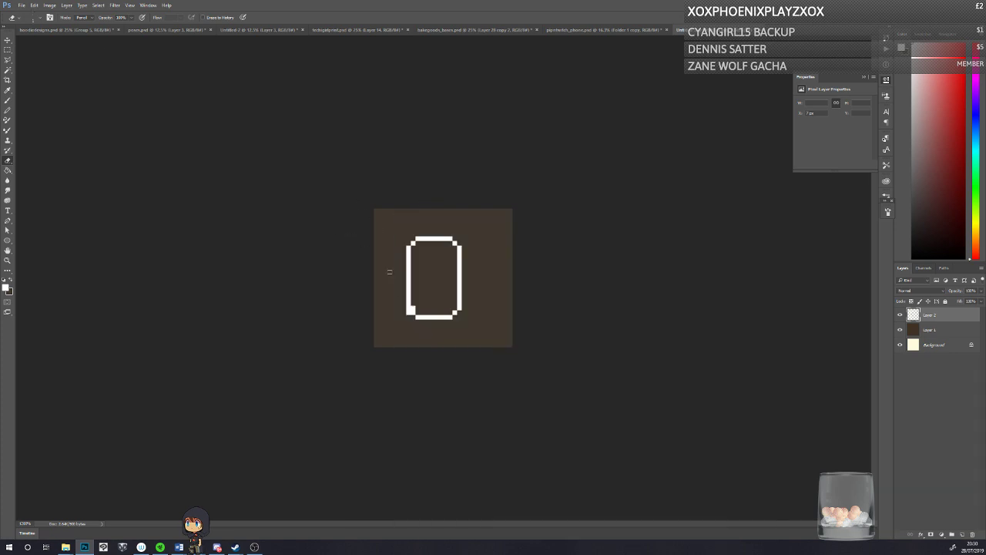
Step: Fill the outlined shape solid white with the Pencil tool and colour its stepped corner pixels in a light tan
key(b)
mouse_move(413, 243)
mouse_down()
mouse_move(420, 265)
mouse_move(441, 262)
mouse_move(446, 245)
mouse_move(455, 264)
mouse_move(443, 291)
mouse_move(419, 252)
mouse_move(416, 304)
mouse_move(454, 296)
mouse_move(413, 306)
mouse_up()
click(11, 282)
click(6, 287)
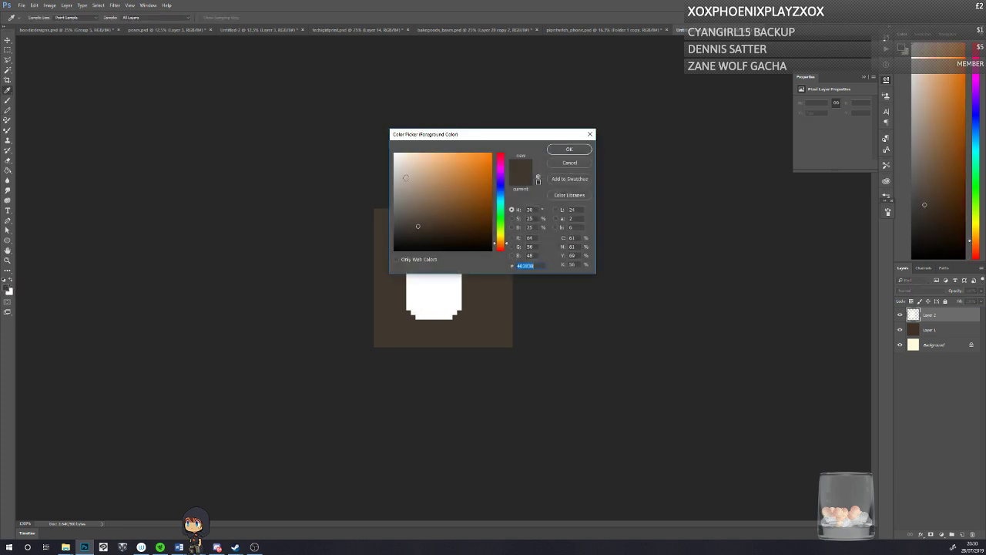
click(416, 172)
key(Return)
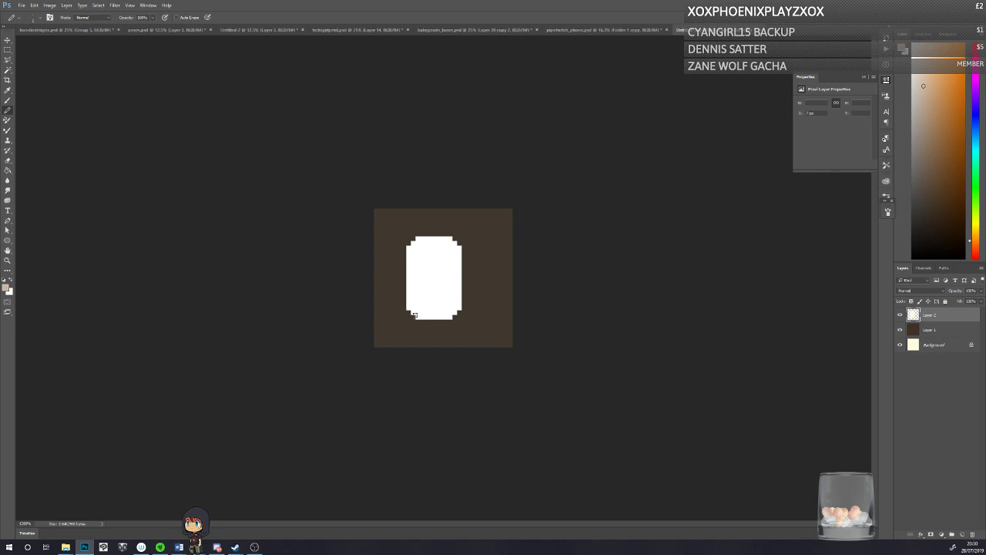
drag(449, 317, 454, 312)
click(412, 240)
alt+click(476, 287)
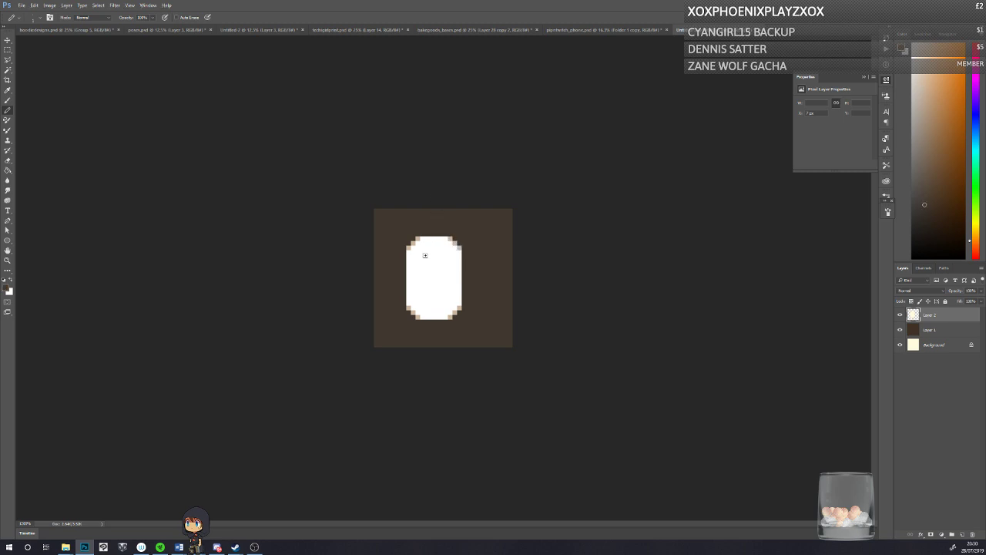
Step: Duplicate the white shape's layer and hide the original Layer 2, with the Eraser selected
key(ctrl+j)
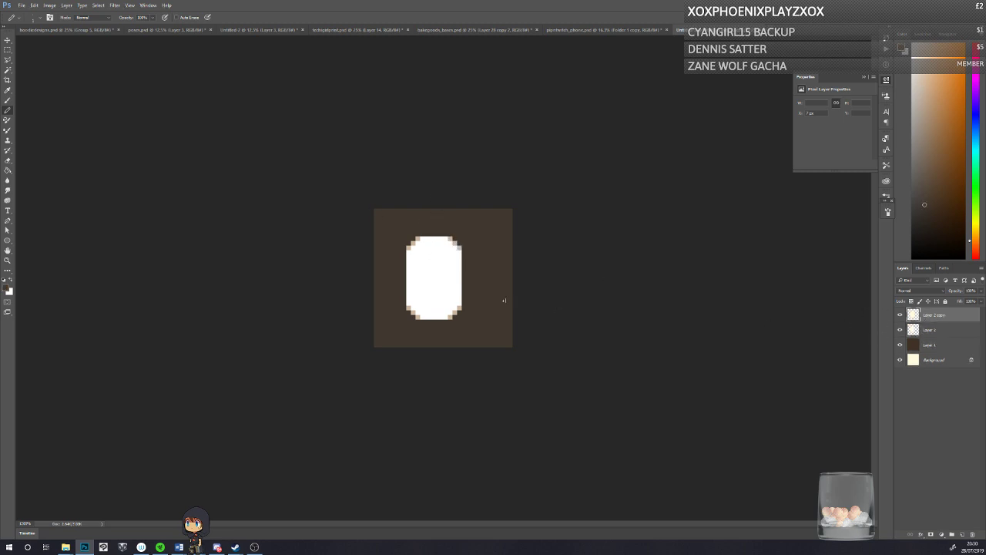
drag(464, 261, 429, 262)
key(ctrl+z)
click(8, 160)
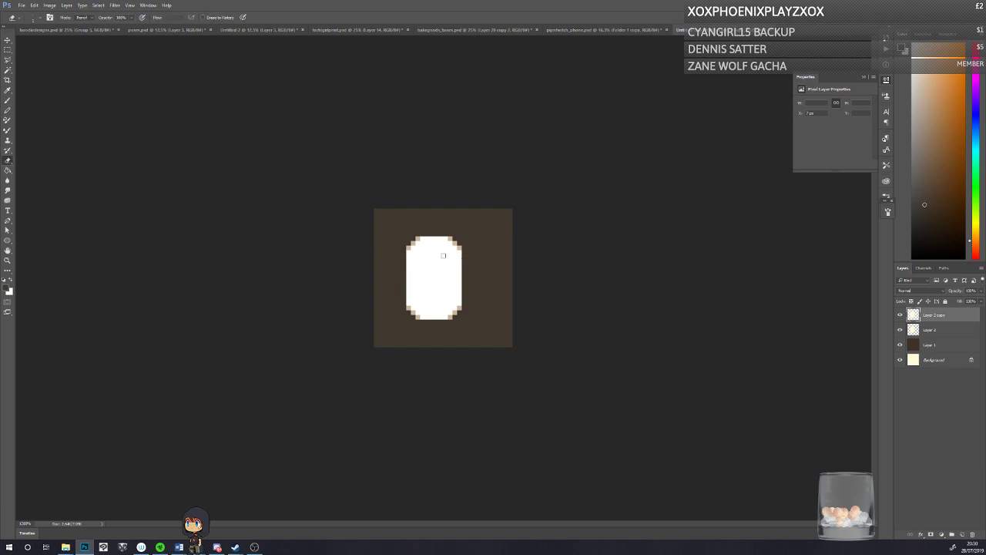
click(900, 332)
Step: Try erasing horizontal stripes through the duplicated white shape
click(407, 296)
mouse_move(461, 302)
mouse_down()
mouse_move(364, 286)
mouse_move(394, 263)
mouse_move(455, 298)
mouse_move(374, 300)
mouse_up()
key(ctrl+z)
drag(457, 307, 384, 315)
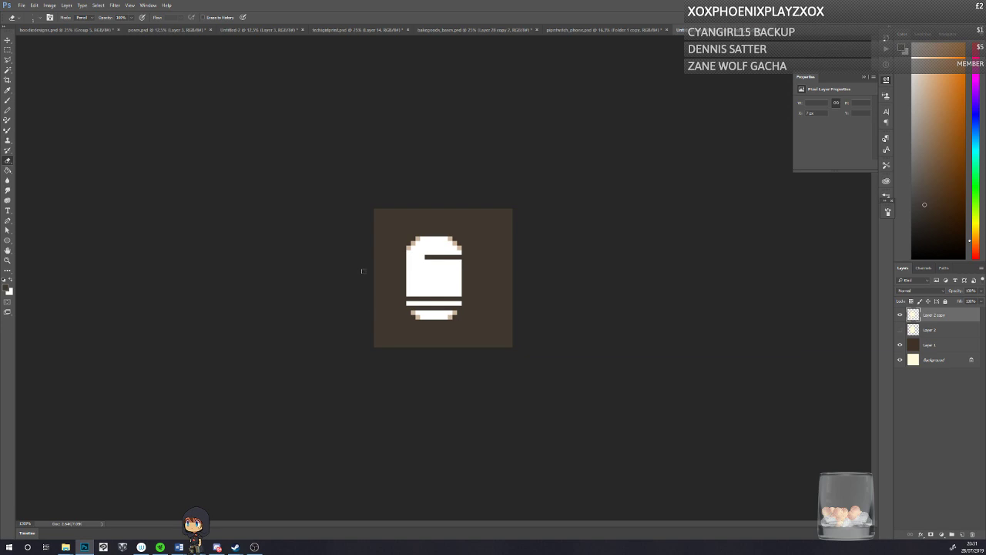
key(ctrl+alt+z)
key(ctrl+alt+z)
key(ctrl+alt+z)
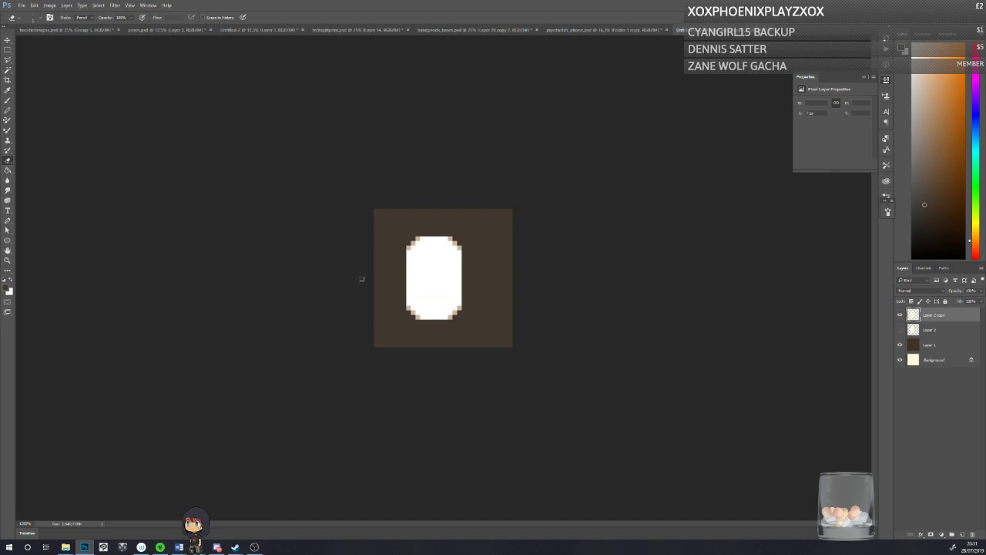
Step: Resize the image to 300 by 300 pixels using Nearest Neighbor (hard edges) resampling and fit it in the view
click(899, 344)
click(899, 344)
click(66, 5)
click(73, 60)
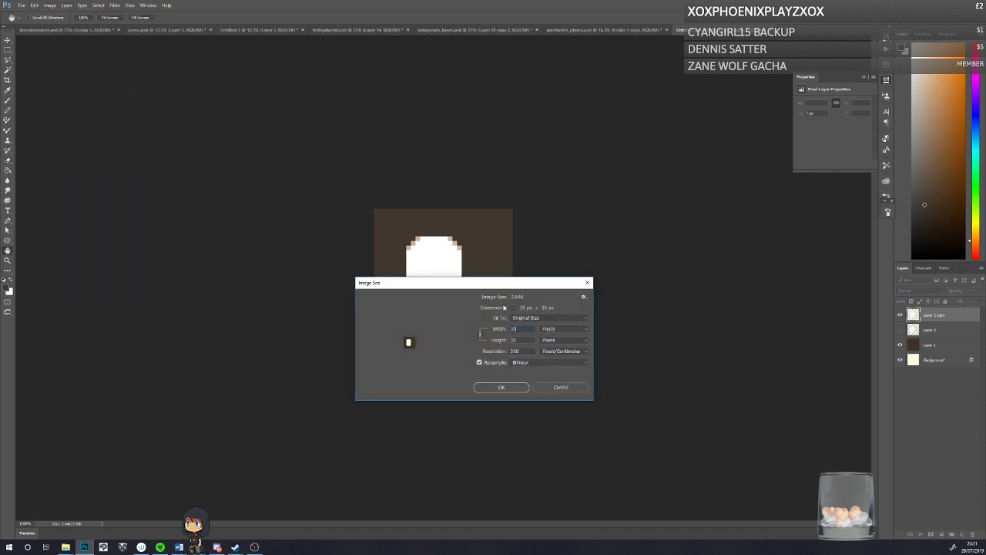
text(300)
click(518, 362)
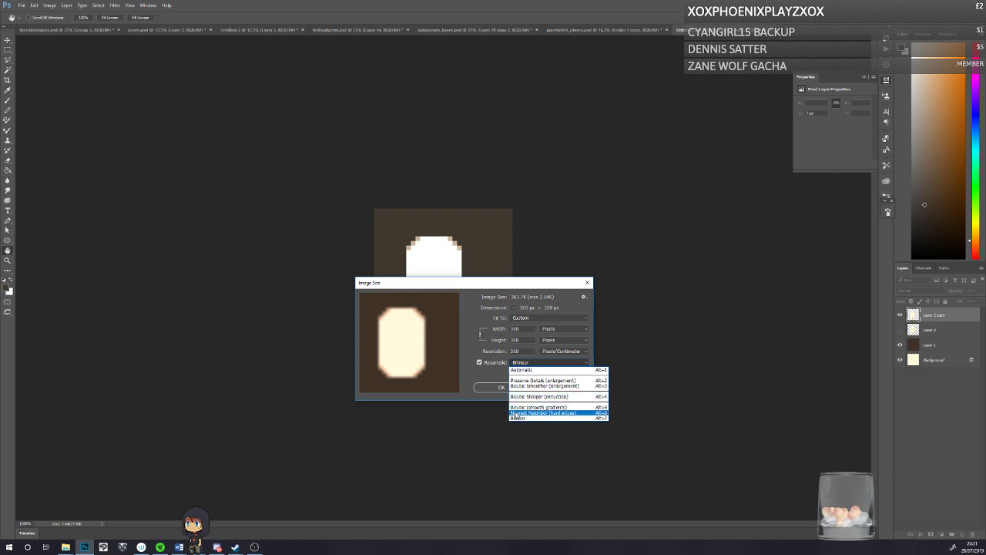
click(540, 413)
click(501, 386)
click(8, 262)
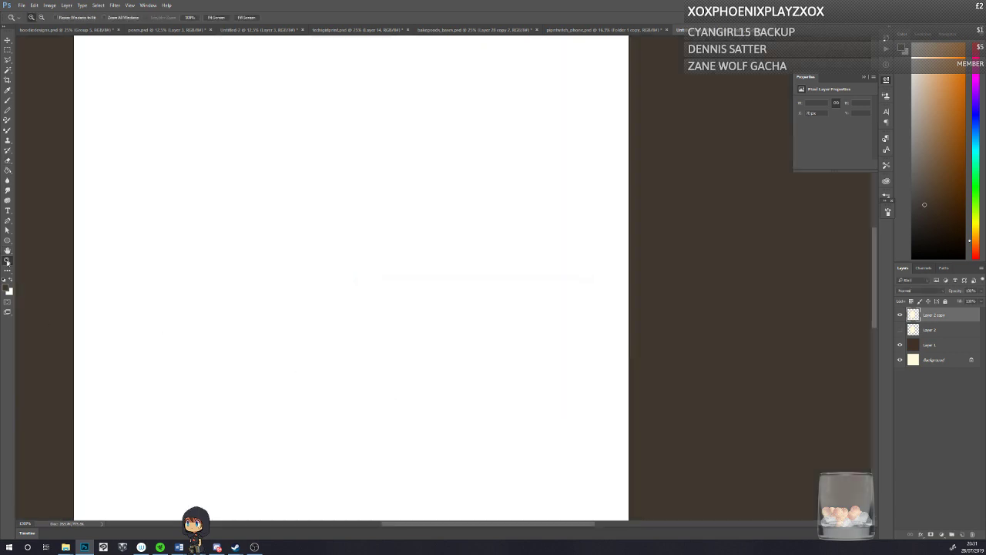
click(207, 17)
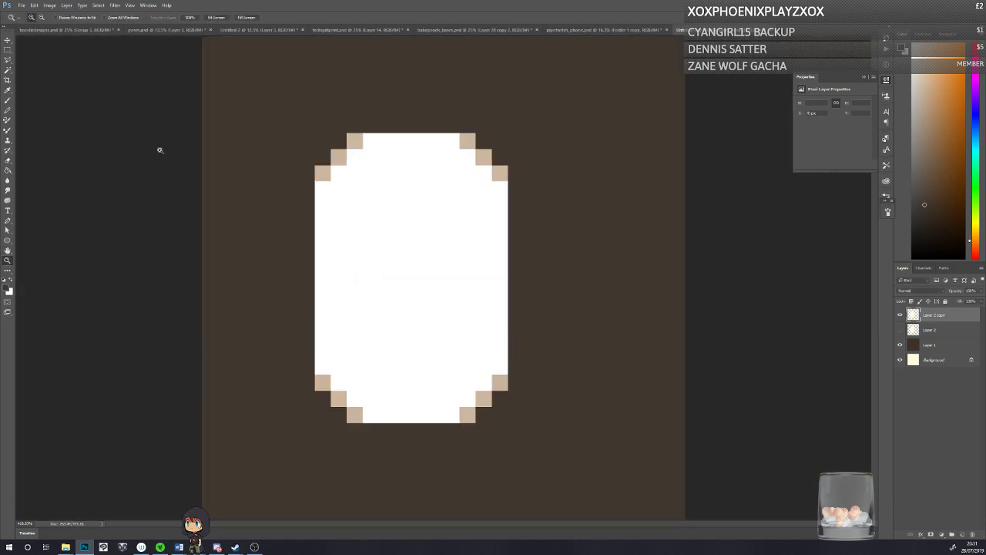
Step: Duplicate the enlarged shape's layer and hide the previous copy, with the Pencil tool selected
click(7, 101)
click(10, 112)
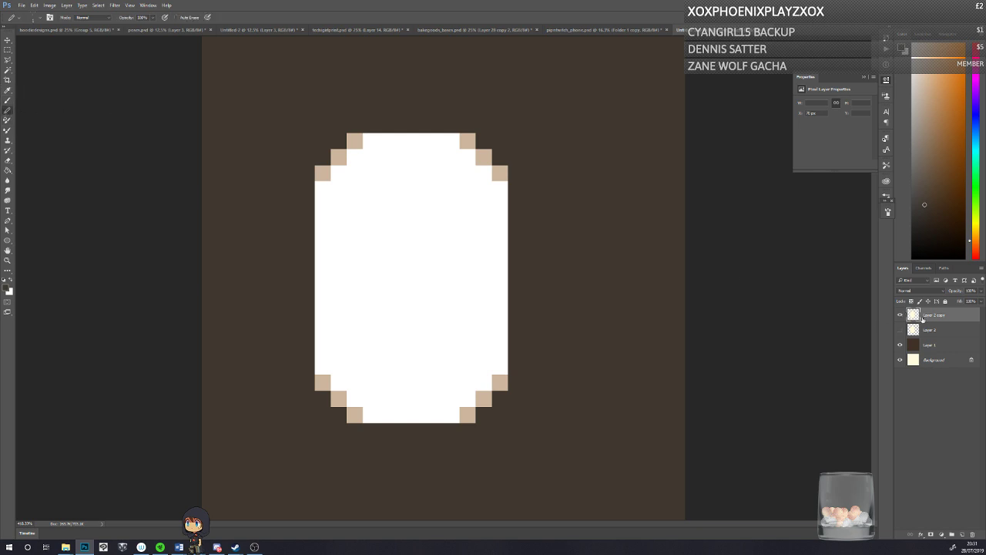
key(ctrl+j)
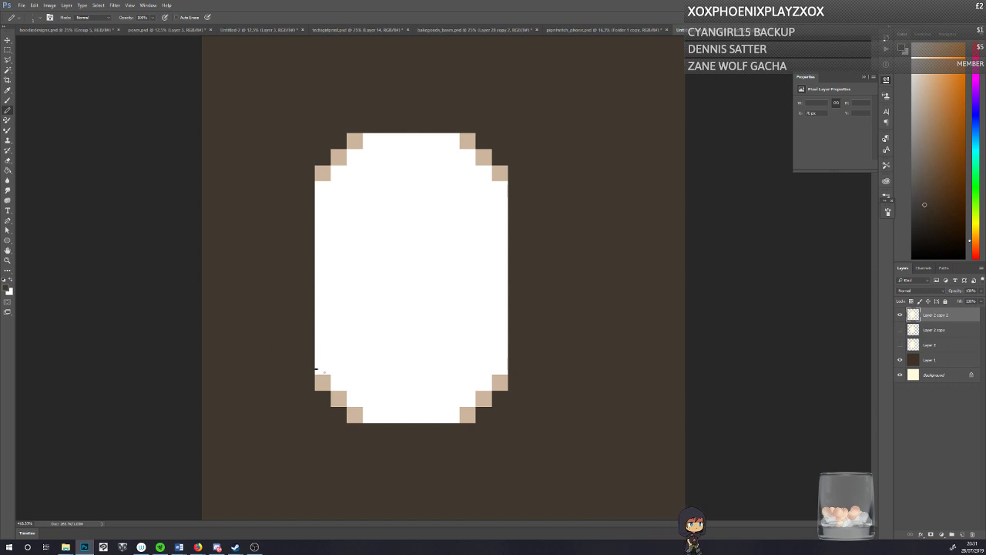
Step: Rule one thin dark brown horizontal line across the shape, directly beneath its widest section
drag(316, 369, 508, 369)
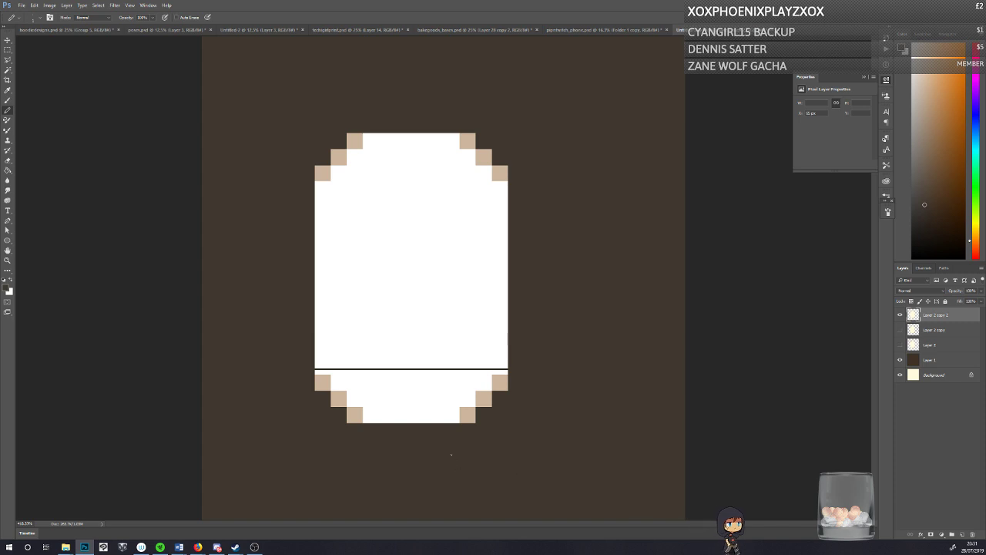
key(ctrl+z)
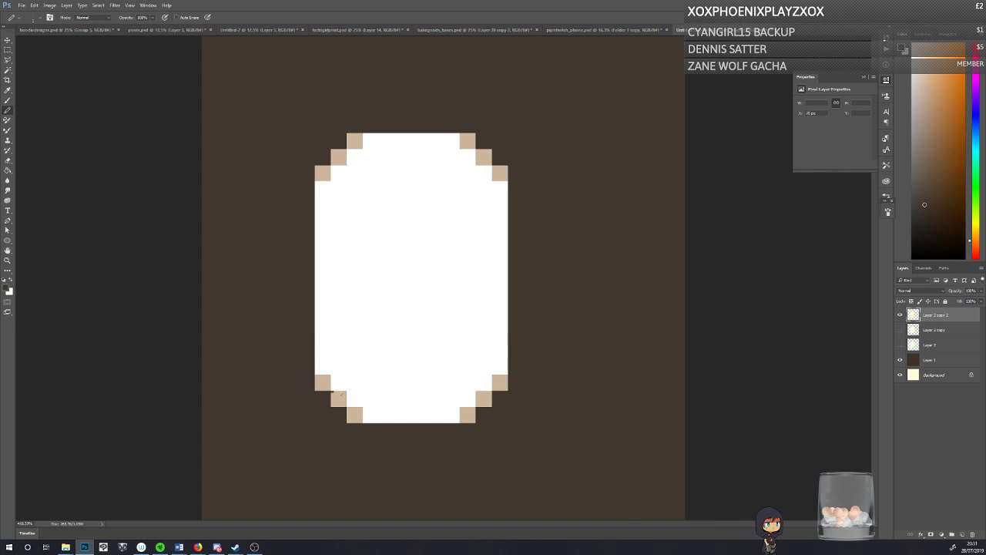
mouse_move(332, 391)
mouse_down()
mouse_move(491, 391)
mouse_move(456, 409)
mouse_move(346, 409)
mouse_move(493, 399)
mouse_up()
key(ctrl+z)
key(ctrl+z)
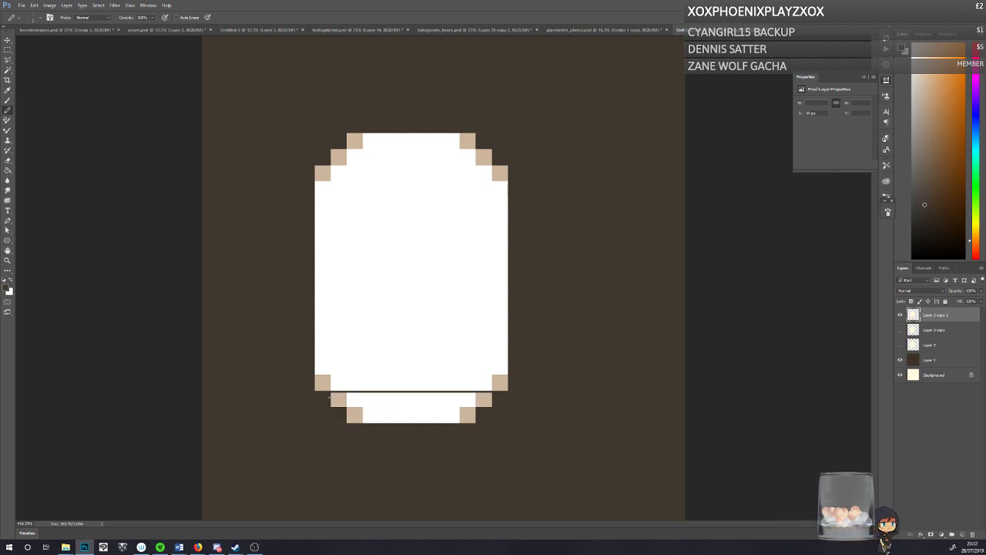
Step: Try different spacings for more thin dark lines below the first one, undoing each attempt
drag(330, 398, 493, 398)
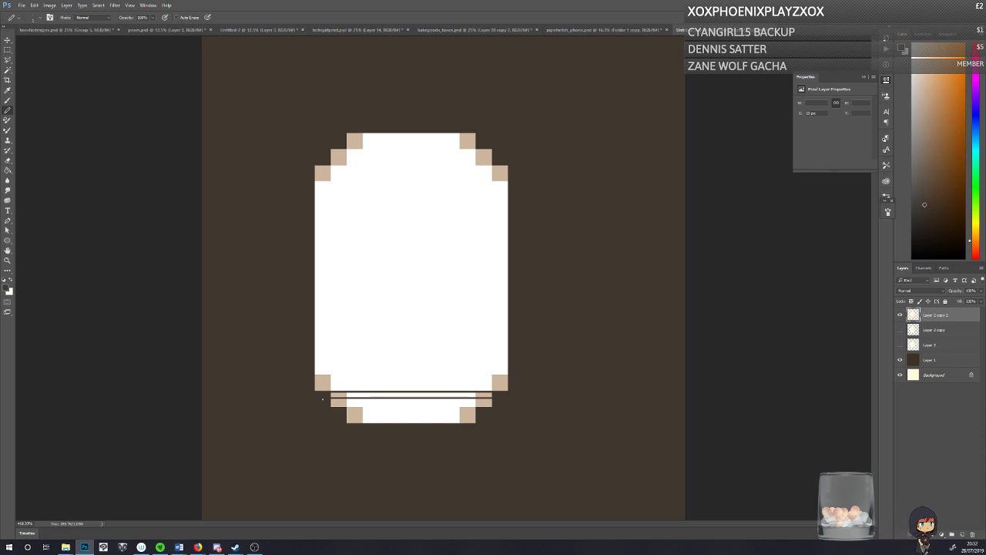
drag(331, 405, 493, 405)
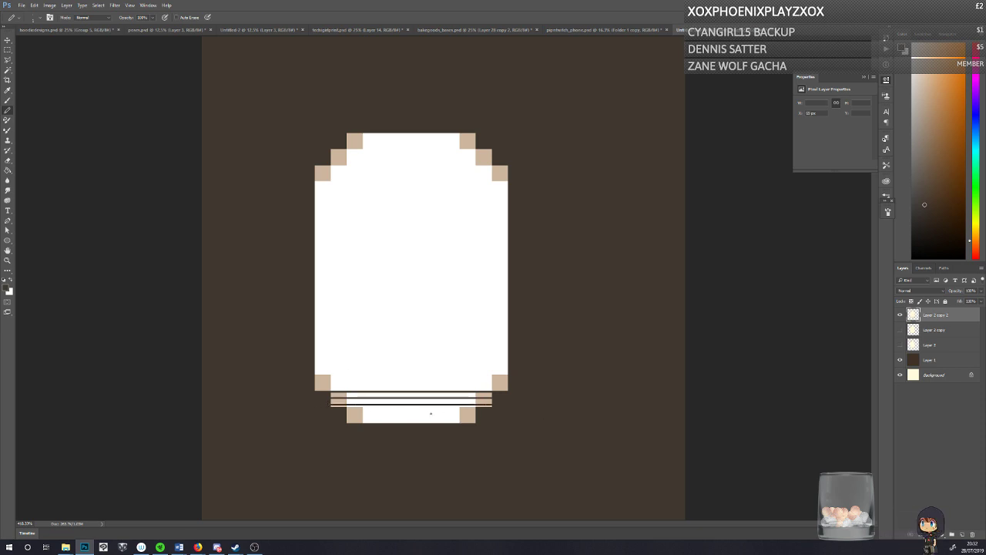
key(ctrl+alt+z)
key(ctrl+alt+z)
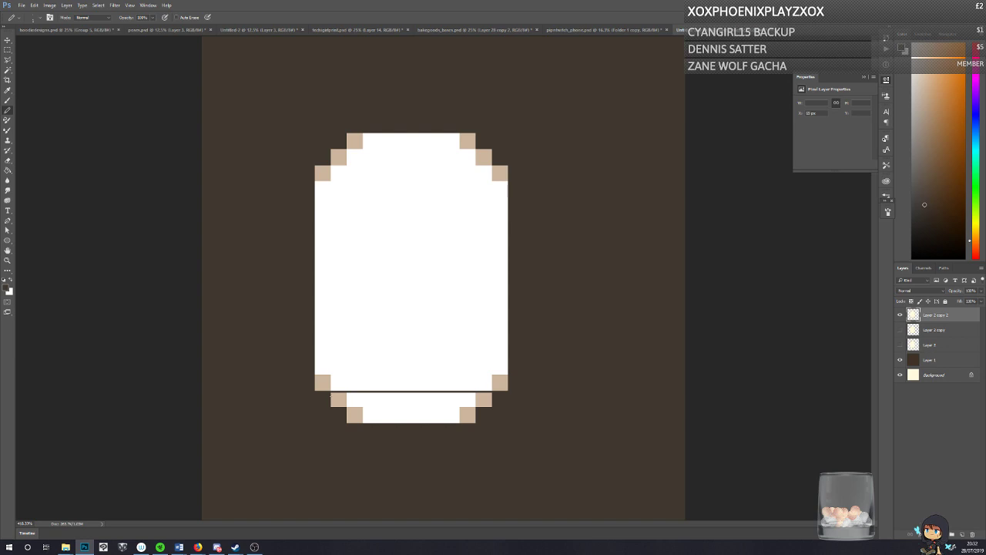
drag(331, 396, 493, 396)
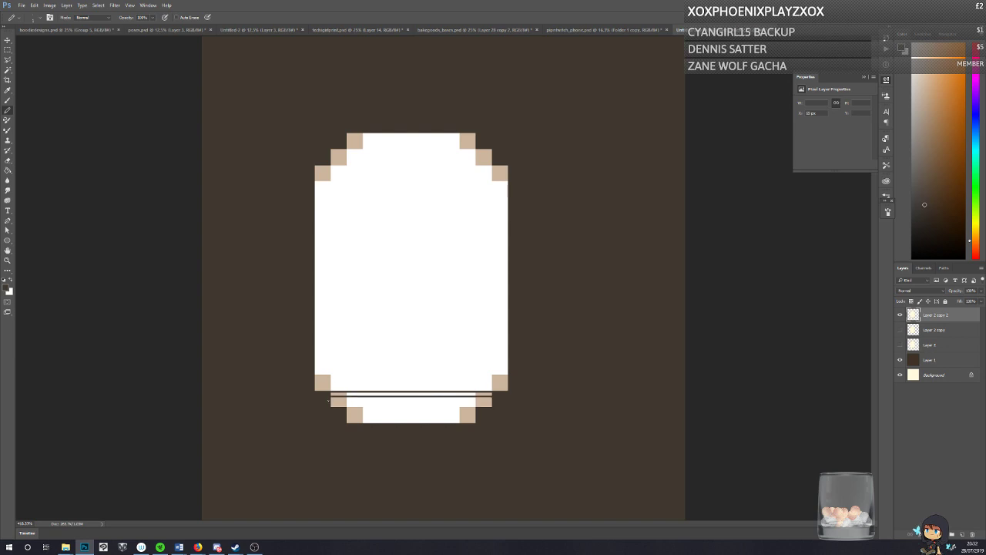
drag(328, 401, 489, 402)
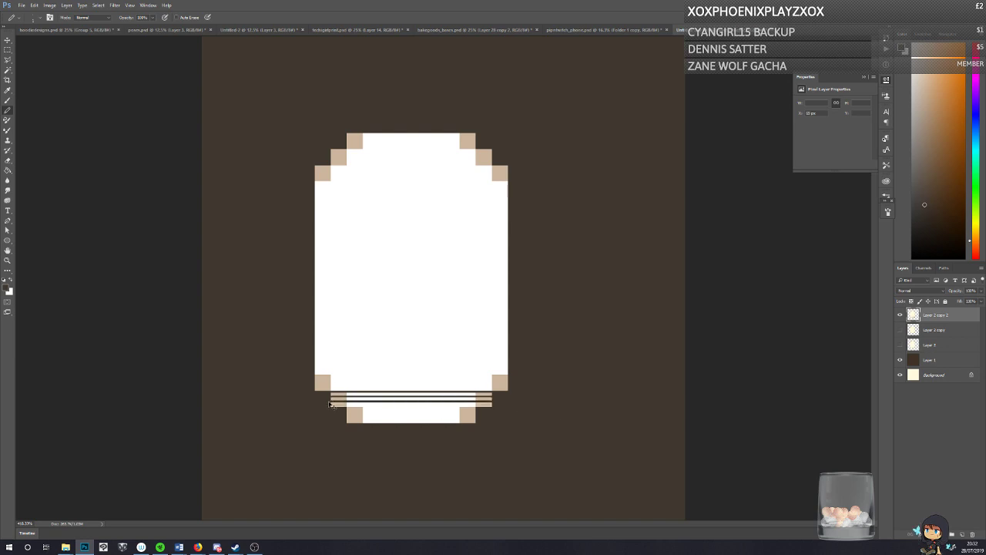
key(ctrl+alt+z)
drag(330, 401, 492, 402)
drag(335, 407, 493, 407)
key(ctrl+alt+z)
key(ctrl+alt+z)
key(ctrl+alt+z)
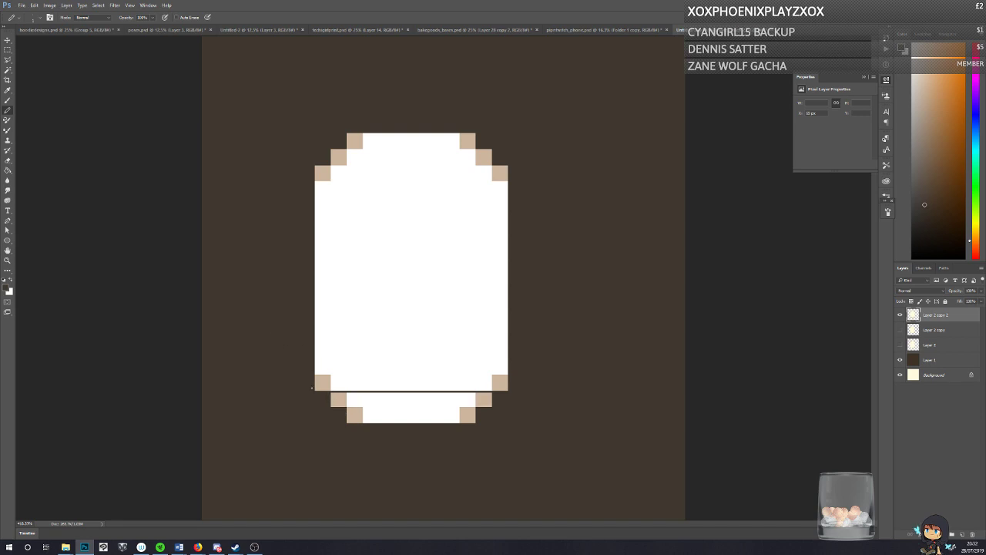
Step: Rule closely spaced thin dark brown lines across the shape's stepped base and the lowest part of its straight sides
mouse_move(314, 387)
mouse_down()
mouse_move(507, 387)
mouse_move(315, 379)
mouse_move(508, 375)
mouse_up()
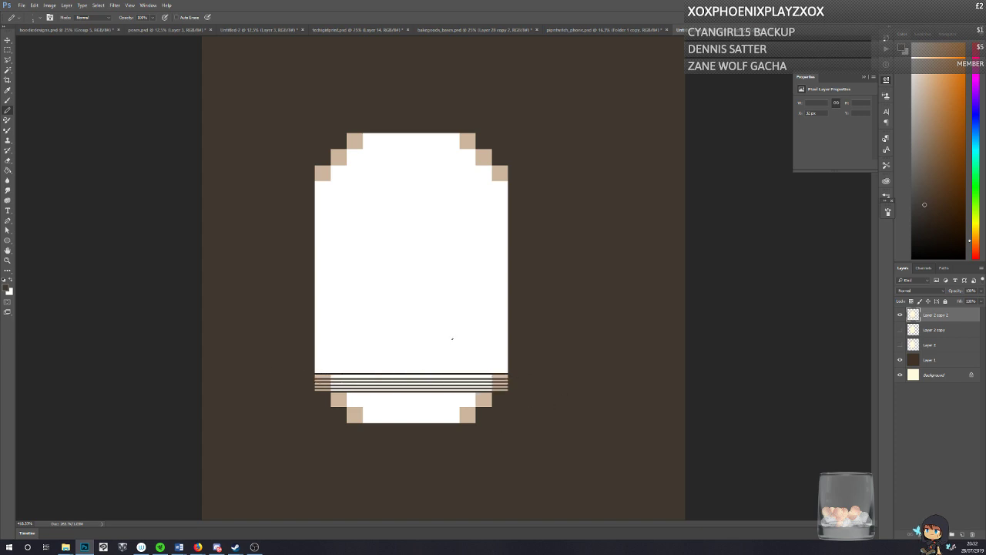
drag(313, 374, 508, 370)
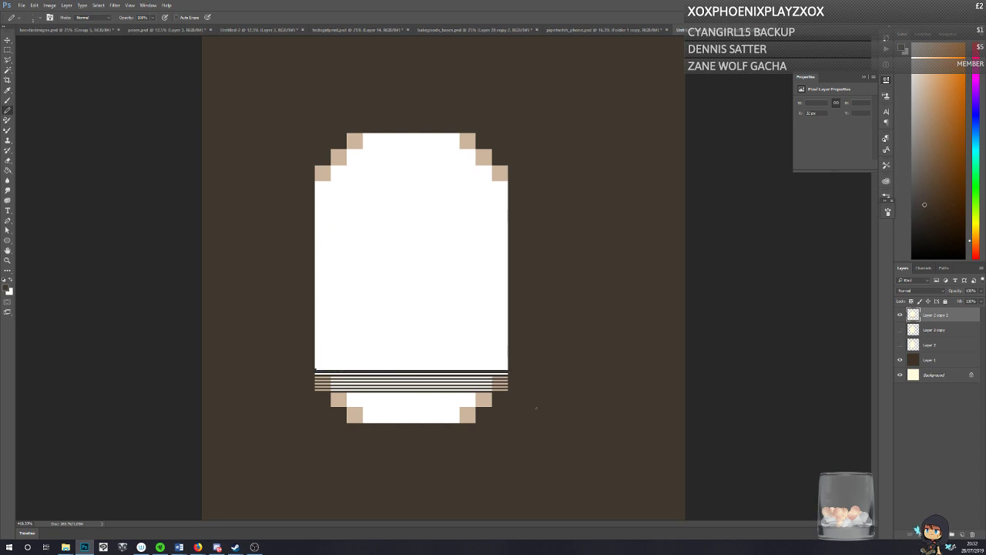
key(ctrl+z)
drag(314, 369, 509, 369)
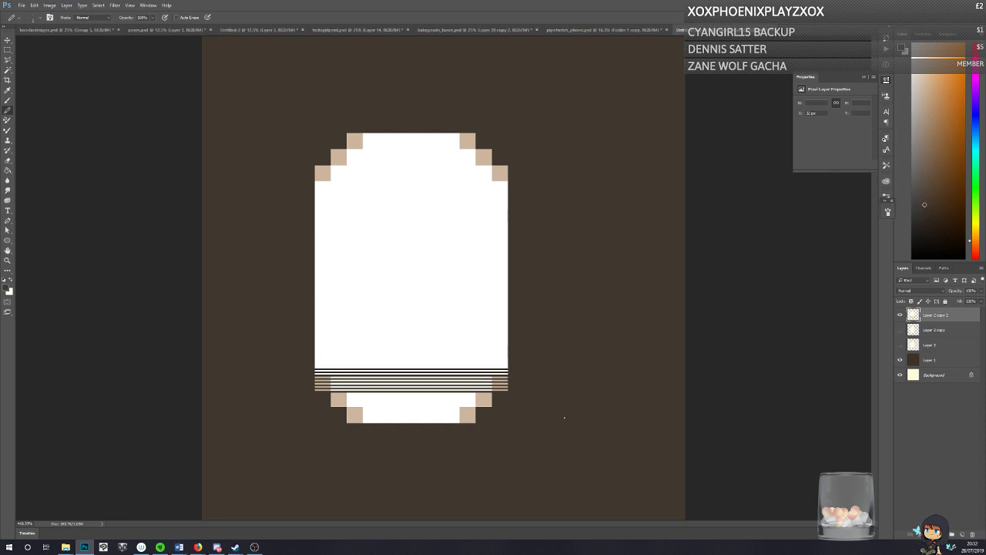
mouse_move(314, 365)
mouse_down()
mouse_move(508, 365)
mouse_move(315, 362)
mouse_up()
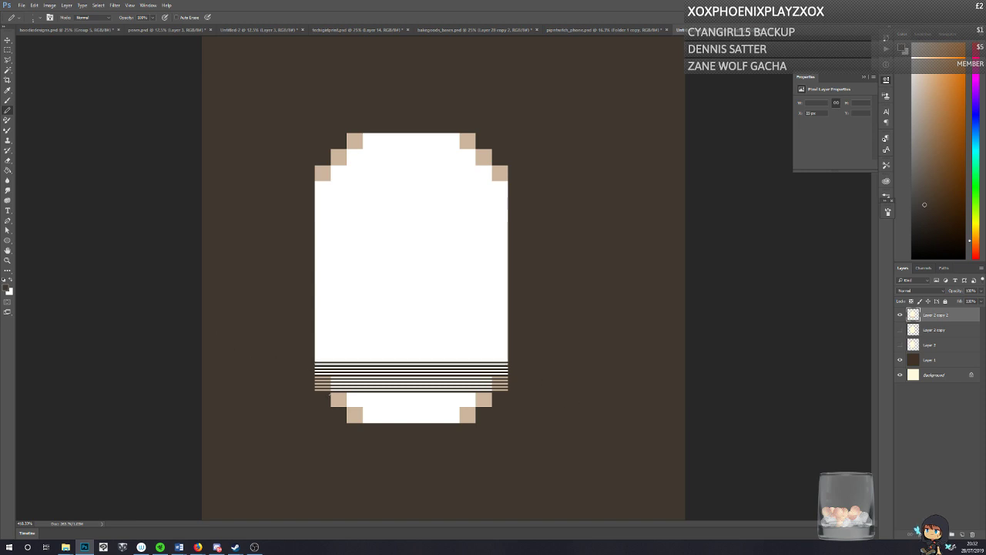
mouse_move(330, 394)
mouse_down()
mouse_move(493, 394)
mouse_move(331, 397)
mouse_move(491, 401)
mouse_move(330, 404)
mouse_move(475, 408)
mouse_move(347, 411)
mouse_move(475, 418)
mouse_move(347, 421)
mouse_up()
drag(324, 358, 509, 358)
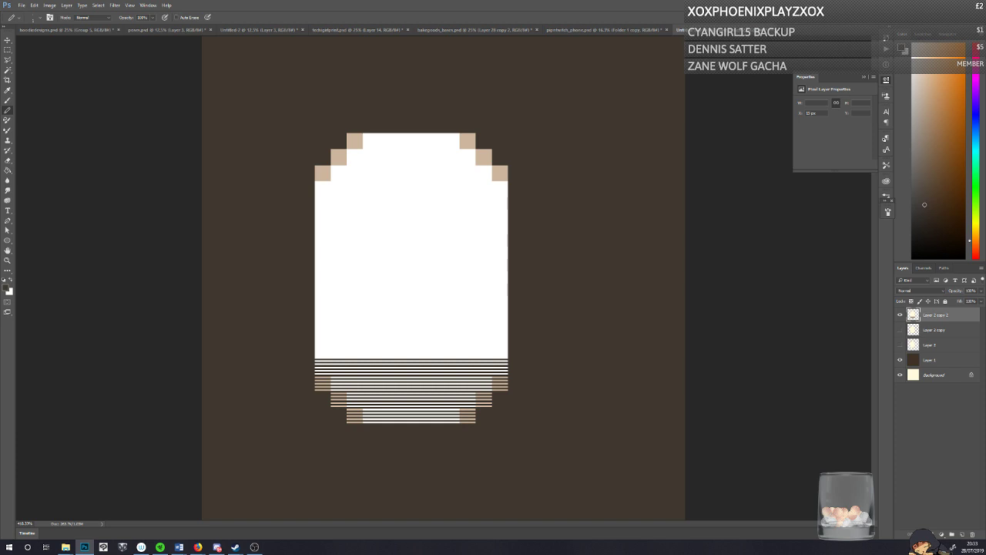
key(alt+Tab)
key(alt+Tab)
key(alt+Tab)
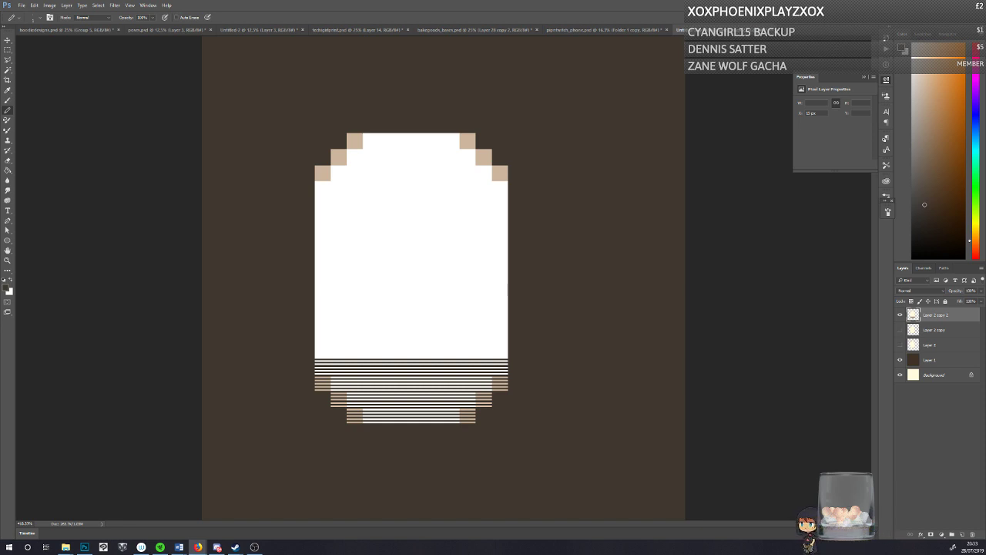
Step: Rule closely spaced thin dark brown lines across the shape's straight sides up to about its middle, undoing misplaced lines
click(313, 358)
mouse_move(314, 356)
mouse_down()
mouse_move(507, 353)
mouse_move(305, 349)
mouse_move(589, 383)
mouse_move(505, 346)
mouse_move(240, 335)
mouse_move(367, 351)
mouse_move(510, 343)
mouse_up()
mouse_move(508, 339)
mouse_down()
mouse_move(315, 339)
mouse_move(508, 336)
mouse_up()
key(ctrl+z)
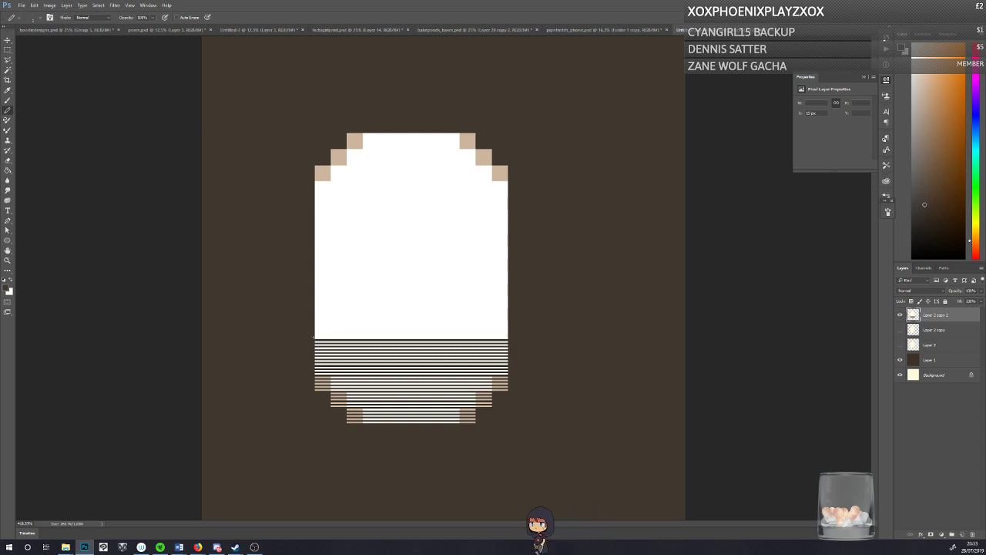
mouse_move(314, 337)
mouse_down()
mouse_move(509, 337)
mouse_move(314, 334)
mouse_move(508, 330)
mouse_move(314, 321)
mouse_move(508, 317)
mouse_move(314, 314)
mouse_move(508, 311)
mouse_up()
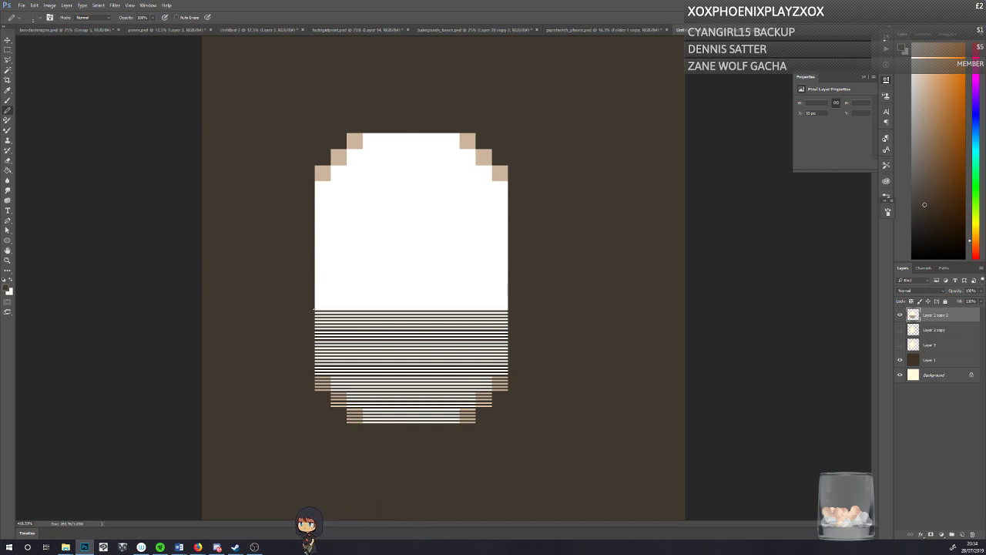
drag(313, 308, 508, 308)
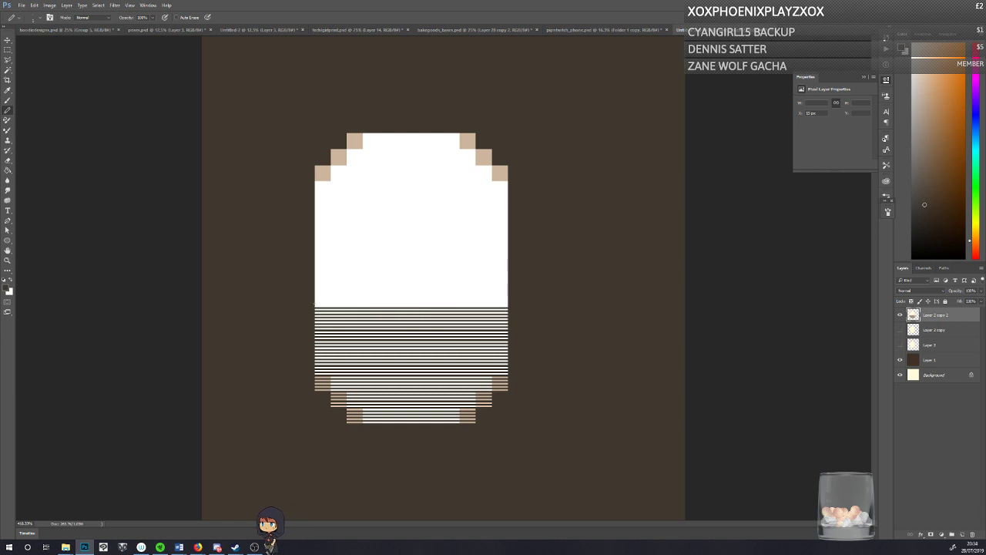
mouse_move(315, 305)
mouse_down()
mouse_move(507, 305)
mouse_move(314, 300)
mouse_up()
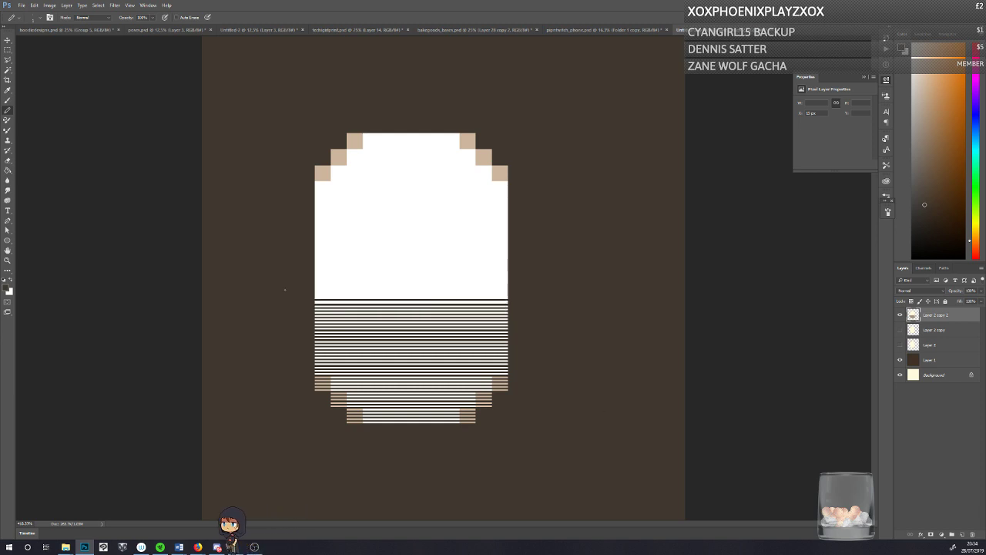
key(ctrl+z)
mouse_move(508, 301)
mouse_down()
mouse_move(315, 300)
mouse_move(507, 293)
mouse_up()
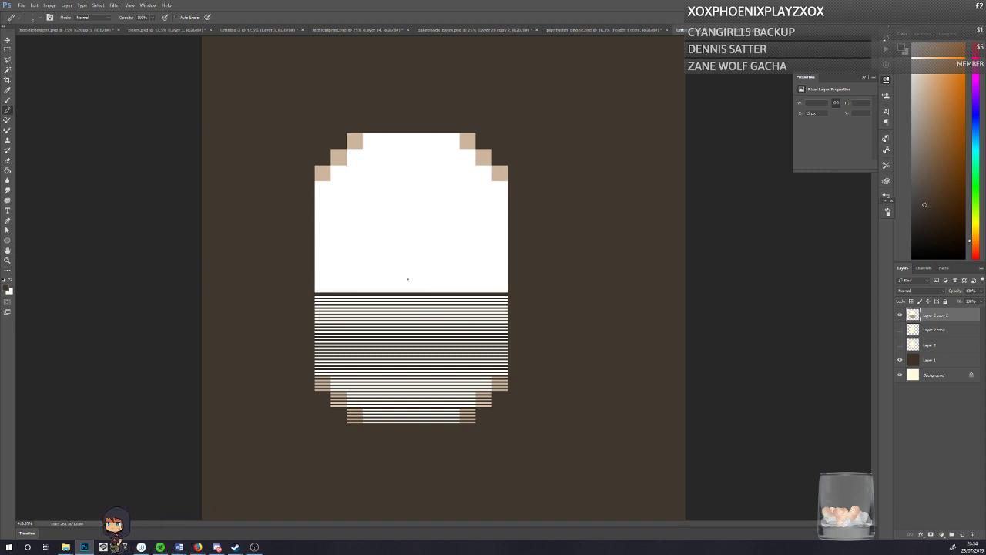
key(ctrl+z)
drag(316, 291, 508, 285)
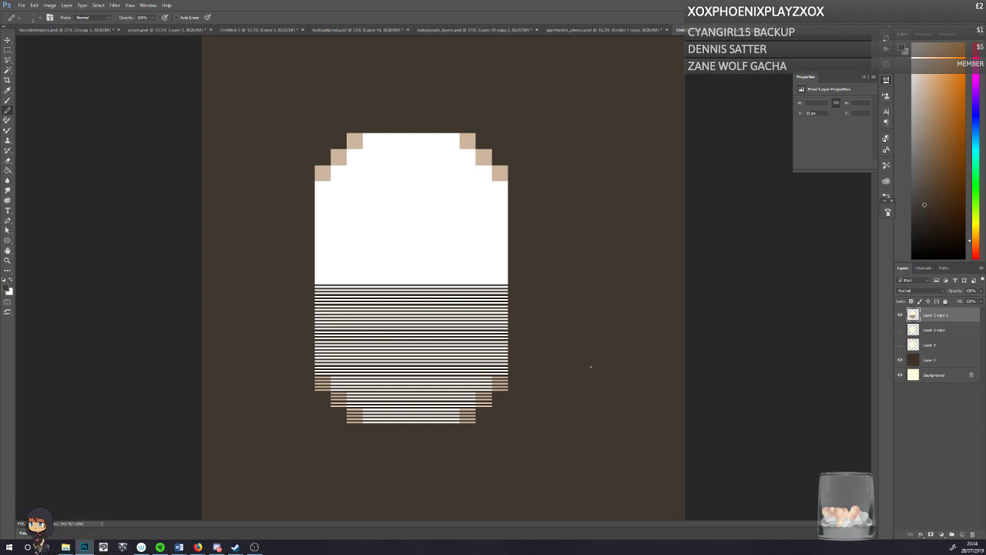
drag(314, 284, 507, 283)
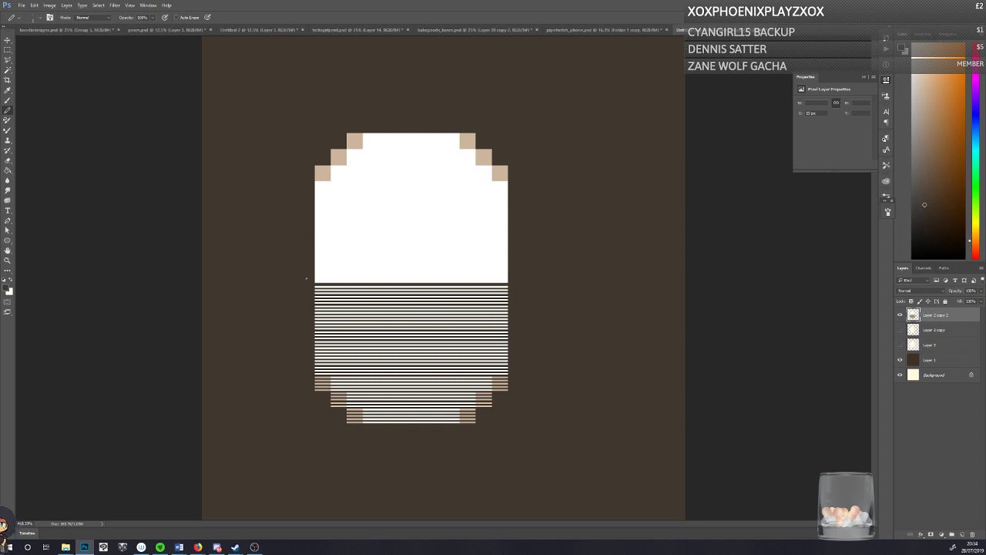
key(ctrl+z)
drag(315, 281, 508, 282)
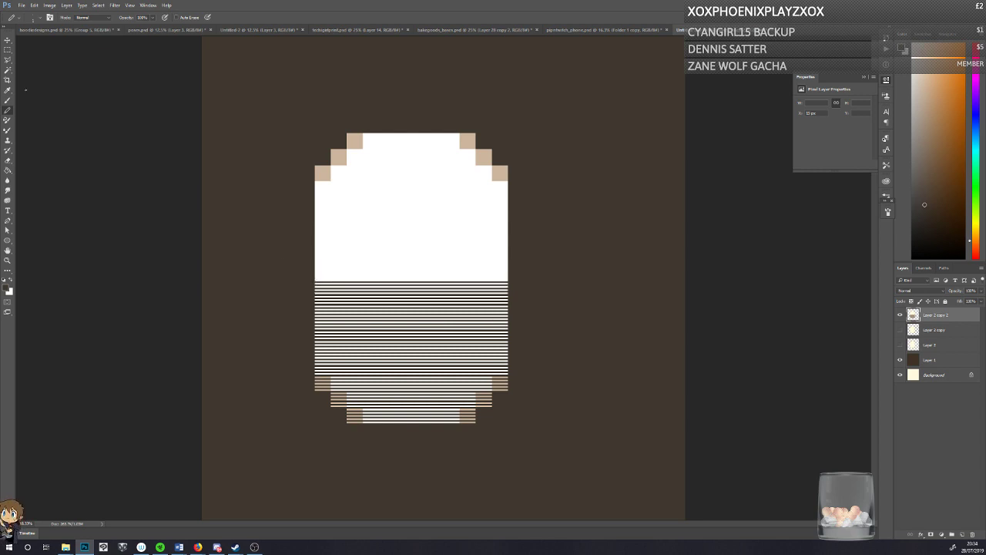
Step: Delete the unlined upper half of the shape with a rectangular selection and deselect
key(m)
drag(268, 99, 561, 279)
key(Delete)
key(ctrl+d)
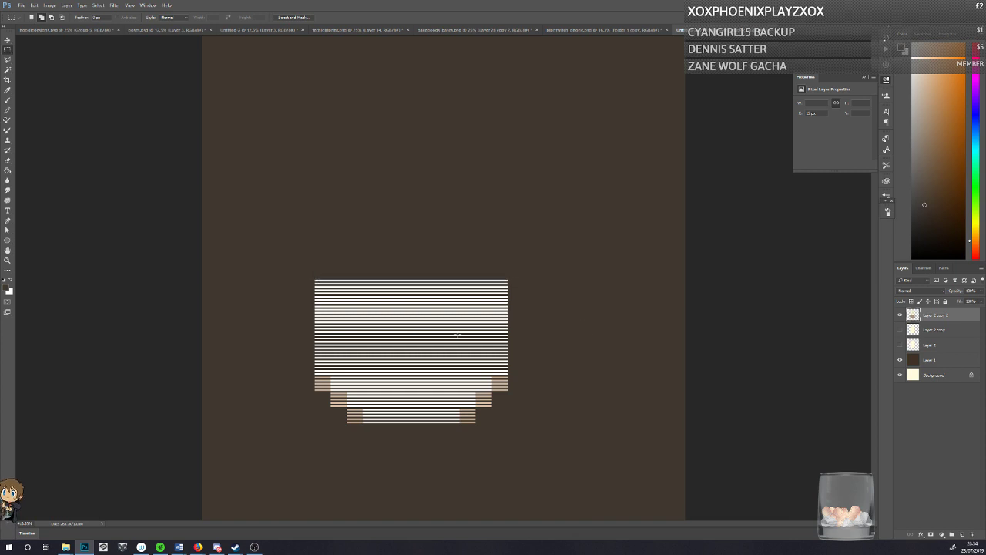
Step: Duplicate the lined lower half, flip the copy vertically and move it up to complete the shape's upper half
key(ctrl+j)
key(ctrl+t)
right_click(393, 323)
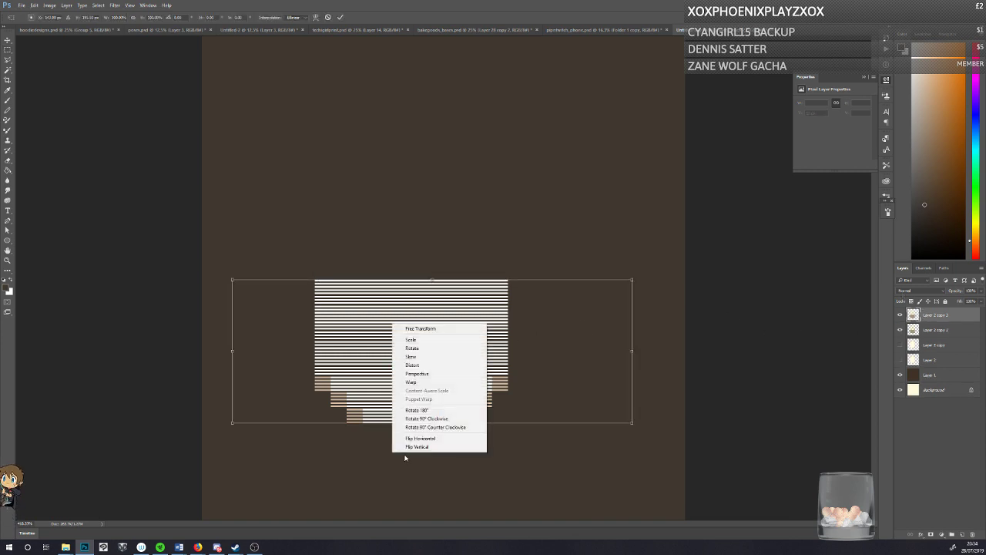
click(413, 446)
key(Return)
key(v)
drag(356, 327, 358, 211)
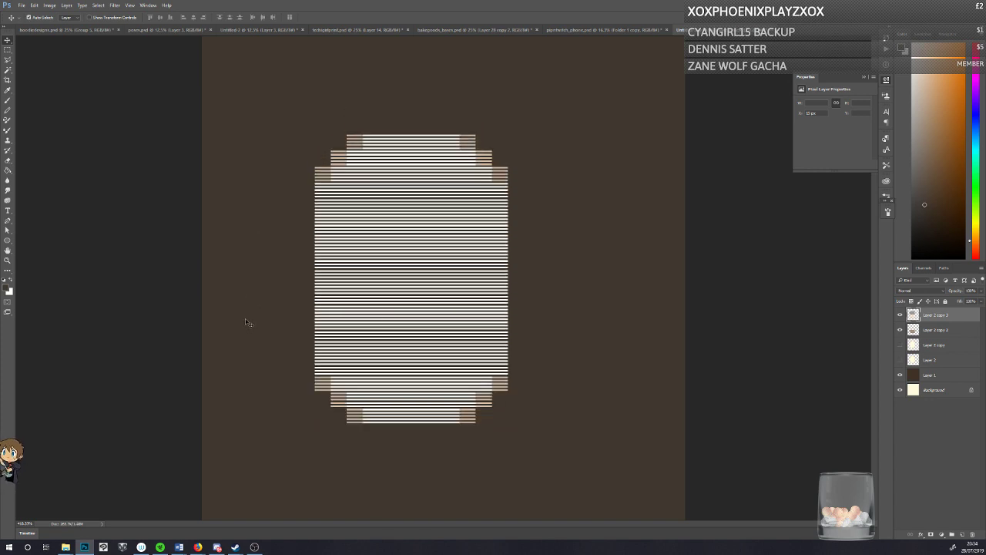
Step: Merge the two lined halves into one layer and clear the dark brown lines using a Magic Wand selection
key(ctrl+e)
click(8, 68)
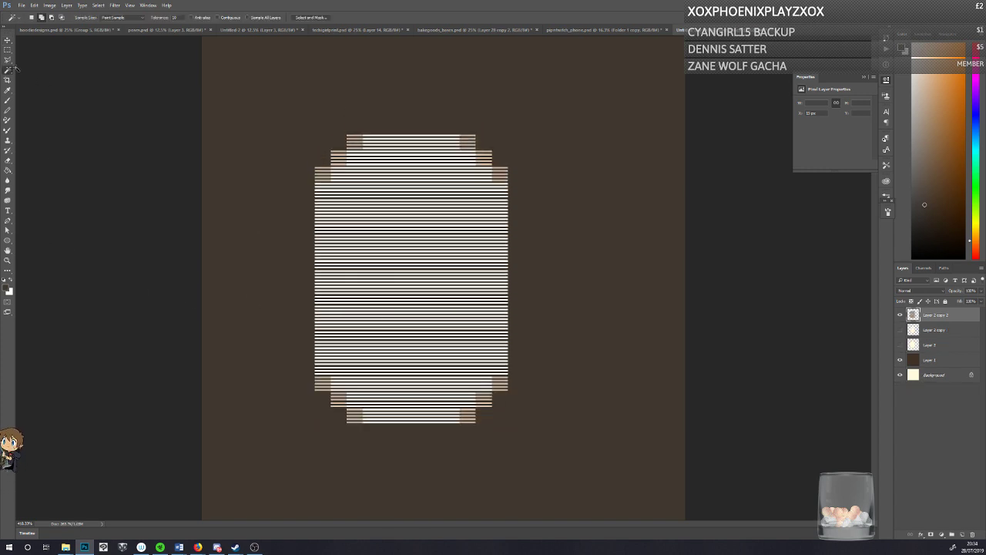
click(360, 173)
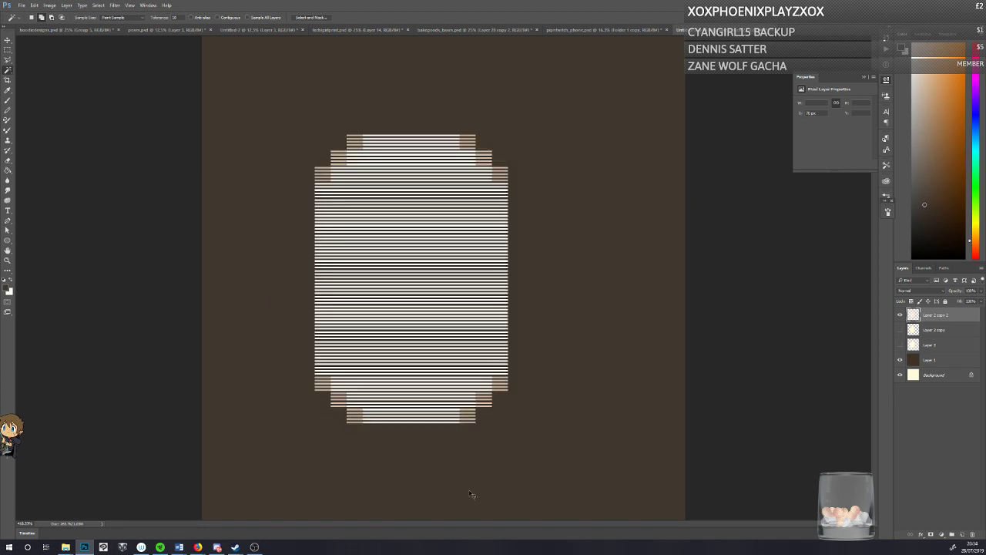
Step: Copy the lined shape into the illustration of the girl on the steps and place it over the visor eye nearest the headphone
click(472, 494)
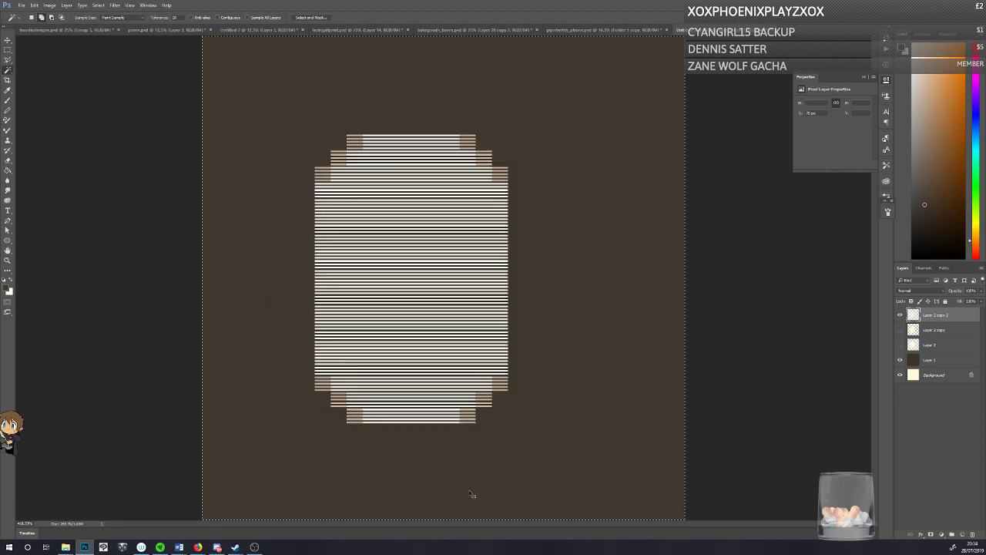
click(318, 30)
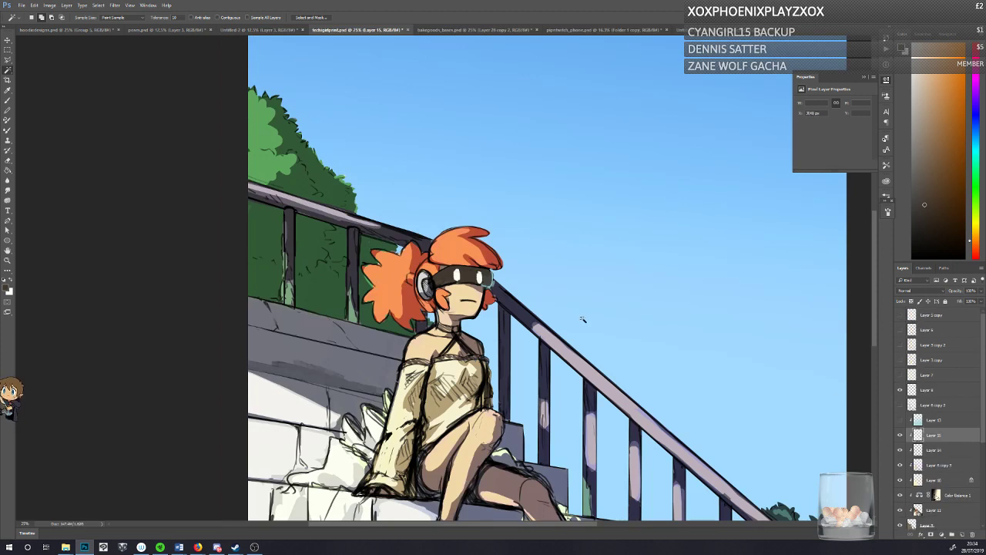
click(8, 40)
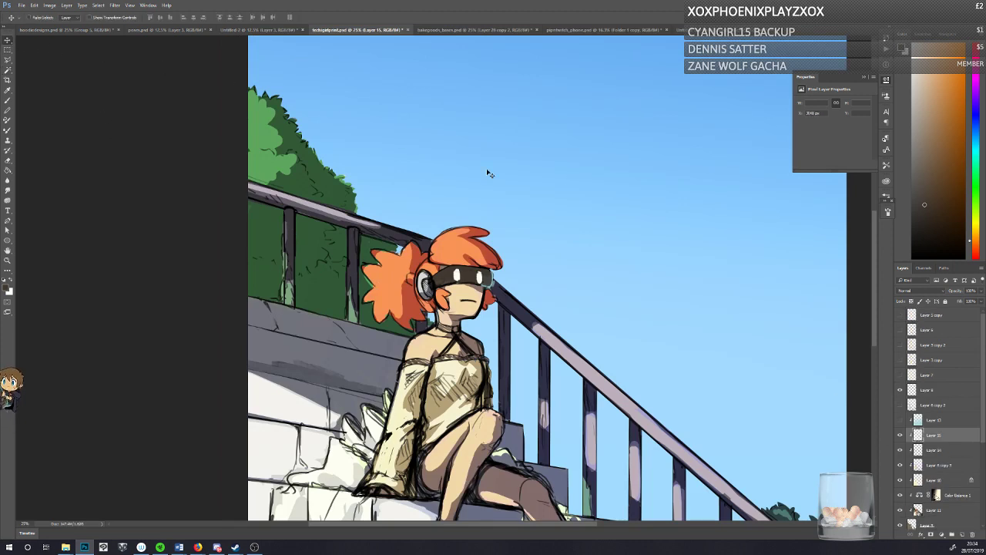
drag(429, 234, 458, 319)
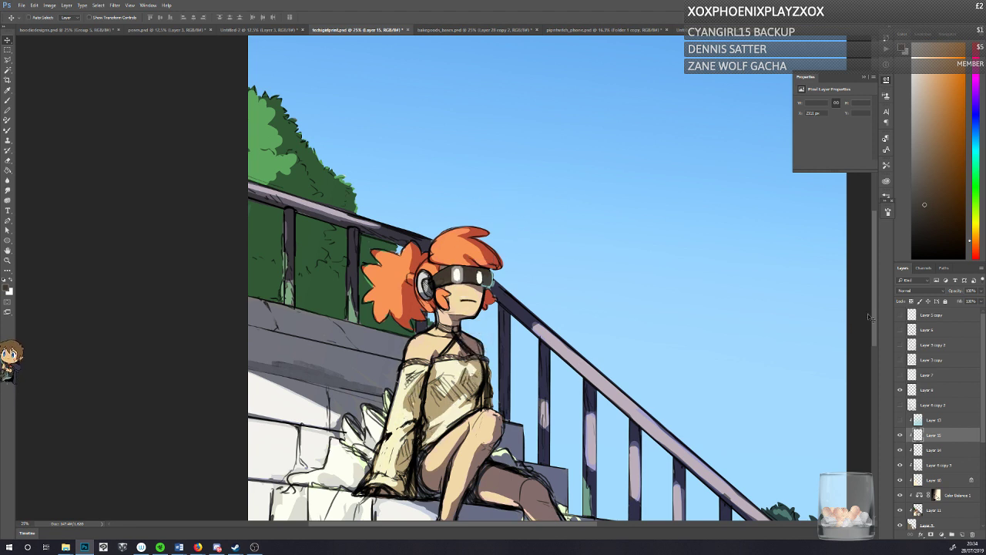
Step: Compare the eye layers' visibility, scale the pasted lined shape down slightly and check its fit on the visor up close
click(900, 436)
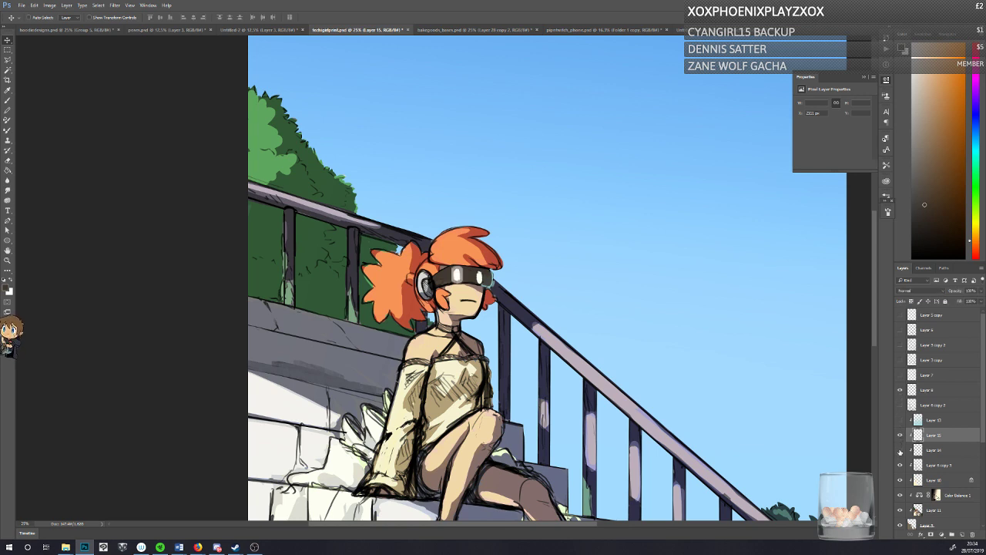
click(900, 451)
click(900, 436)
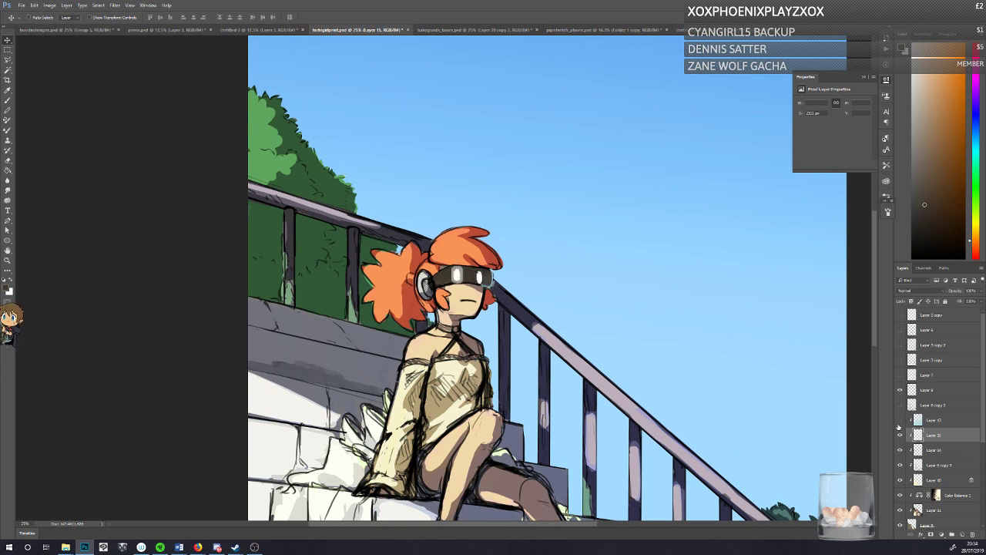
key(ctrl+t)
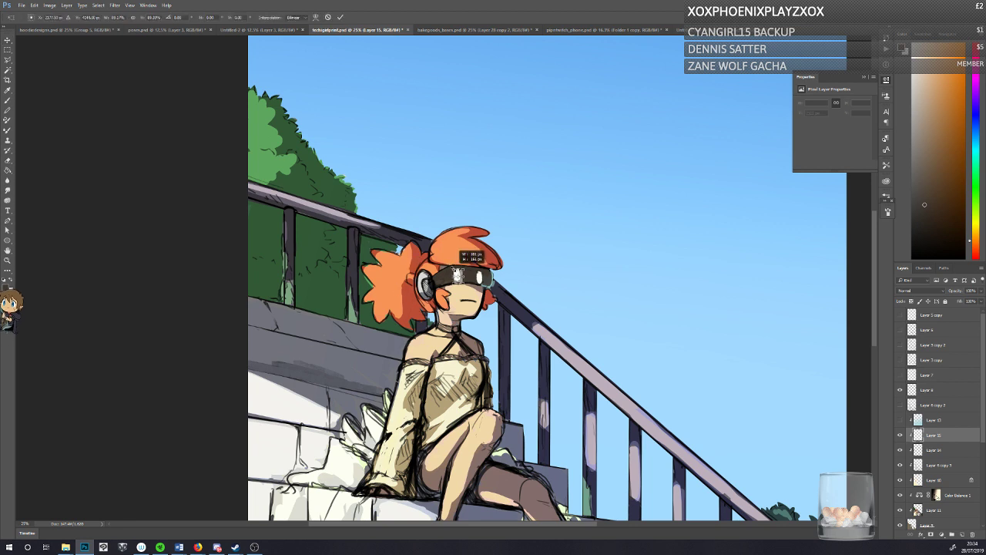
key(Return)
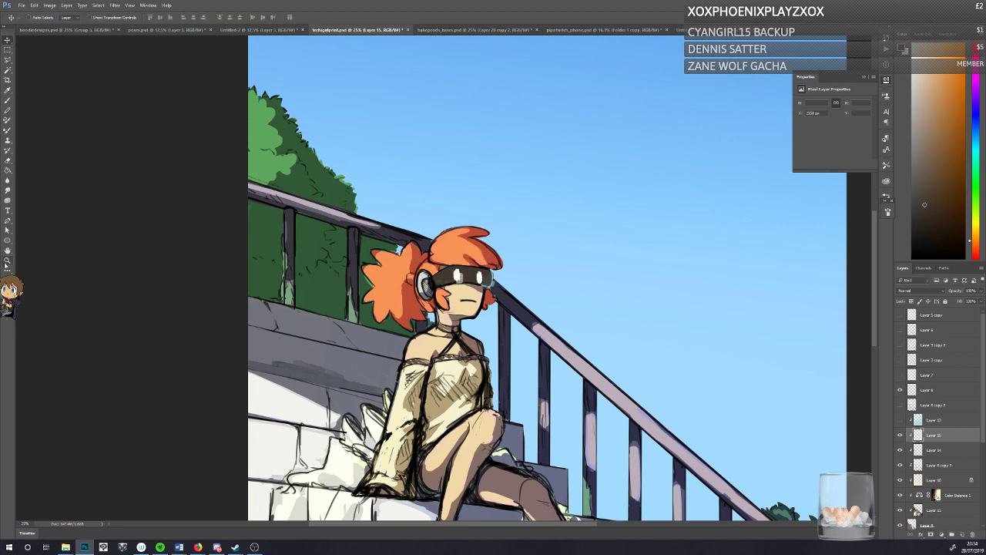
click(7, 259)
click(460, 298)
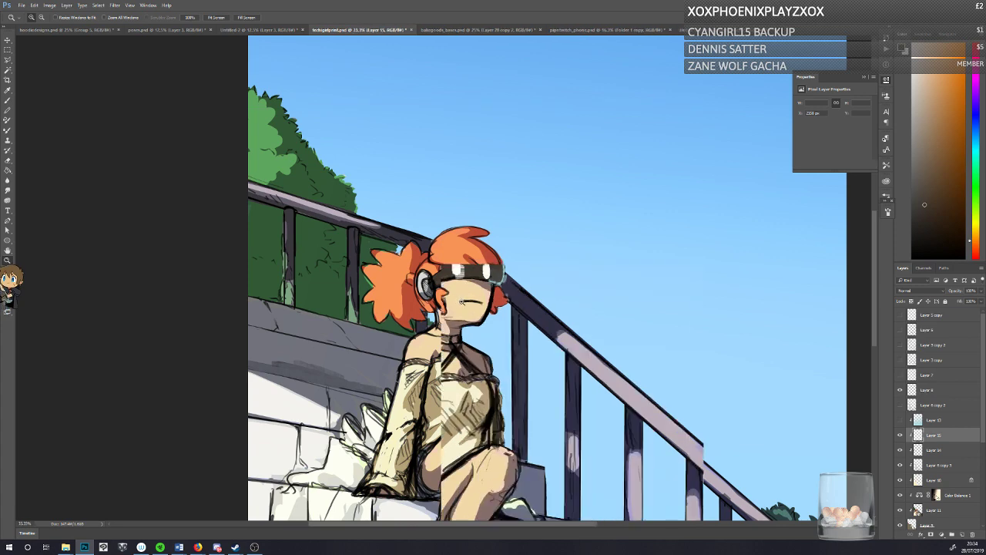
click(460, 298)
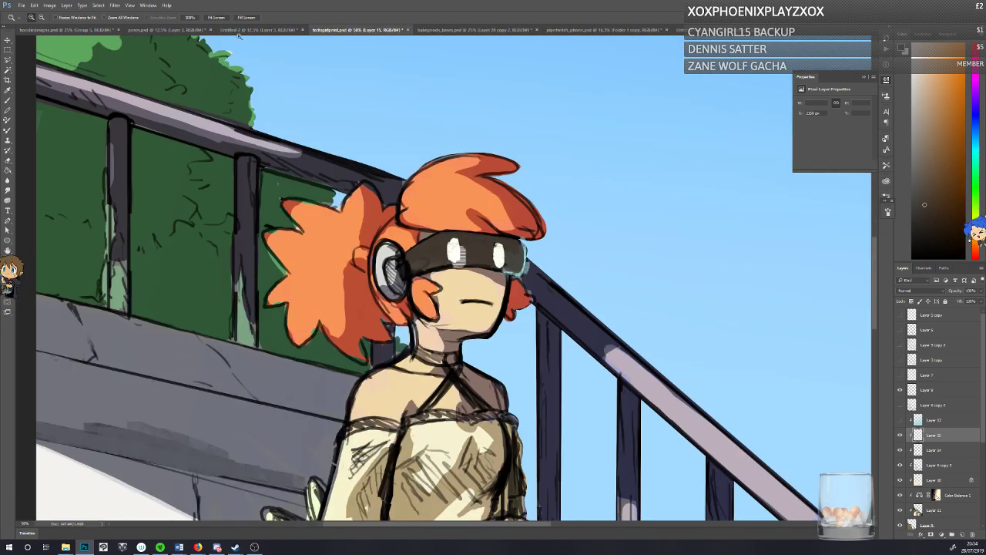
key(ctrl+0)
Step: Make Layer 14, beneath the pasted lined shape, the active layer and choose the Brush tool
click(7, 40)
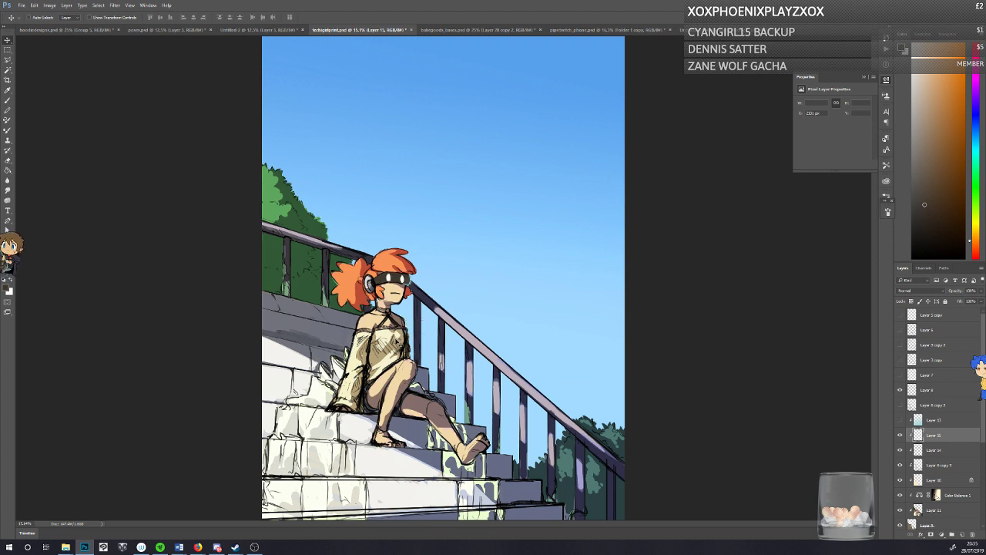
click(904, 450)
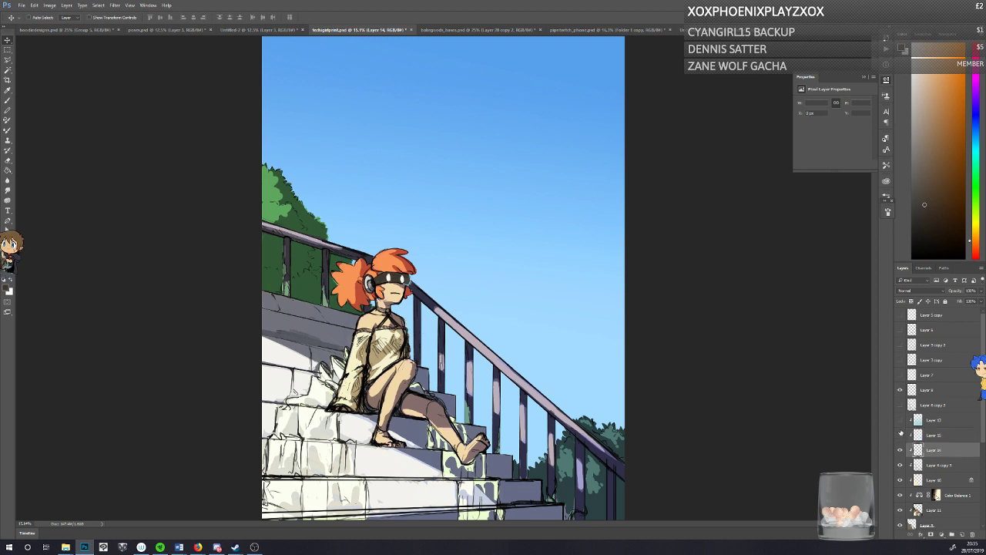
click(7, 100)
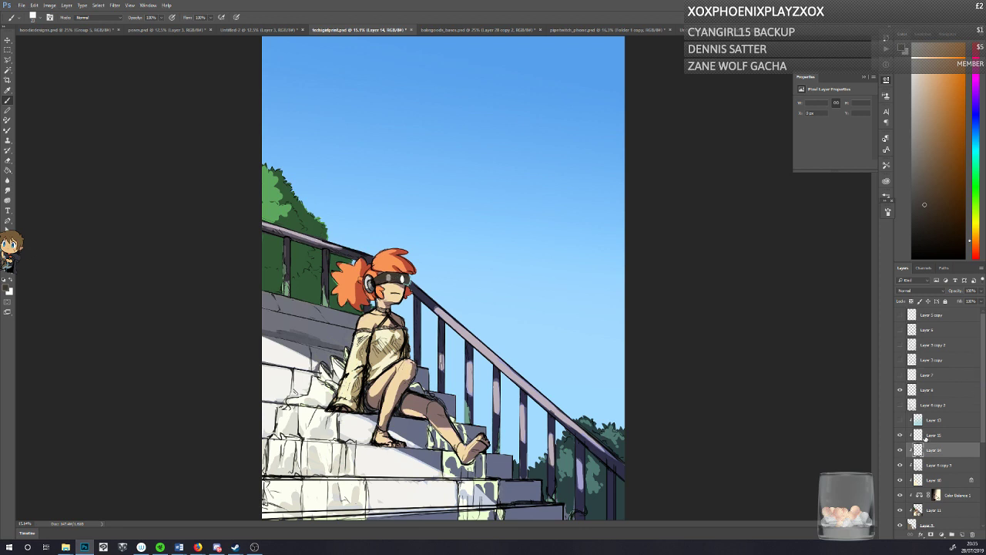
Step: Add an Outer Glow to the lined shape's Layer 15, using the off-white colour sampled from the visor's other eye
click(925, 436)
double_click(956, 436)
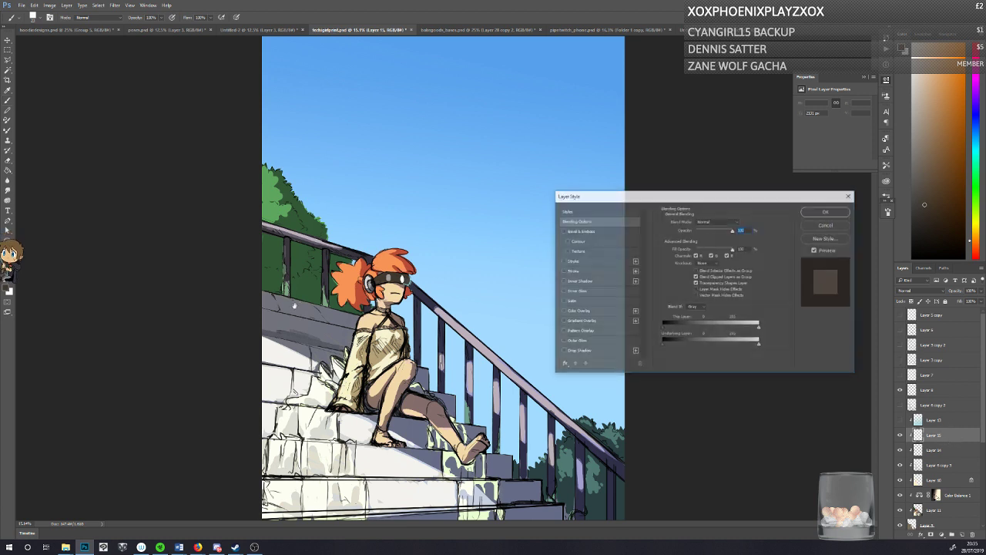
click(572, 341)
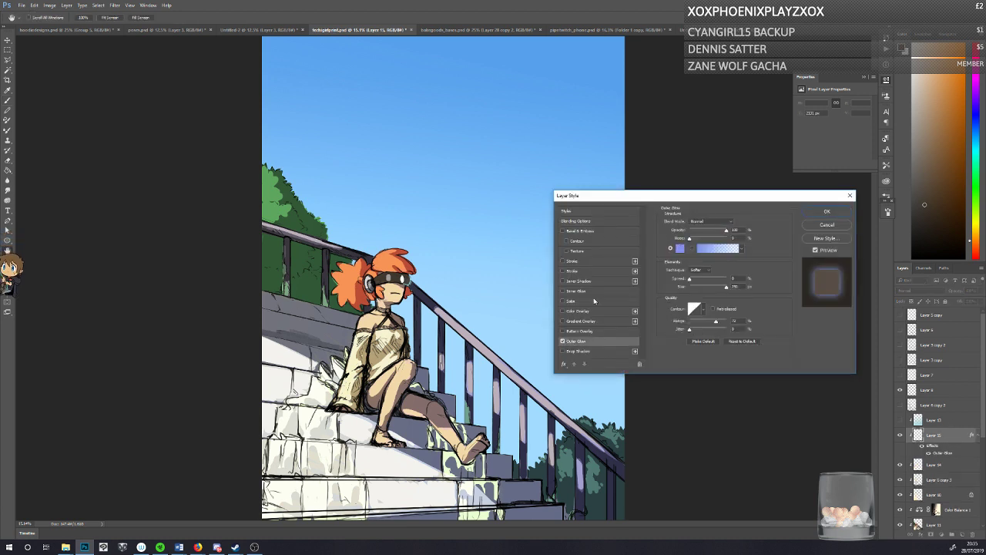
click(678, 248)
click(403, 277)
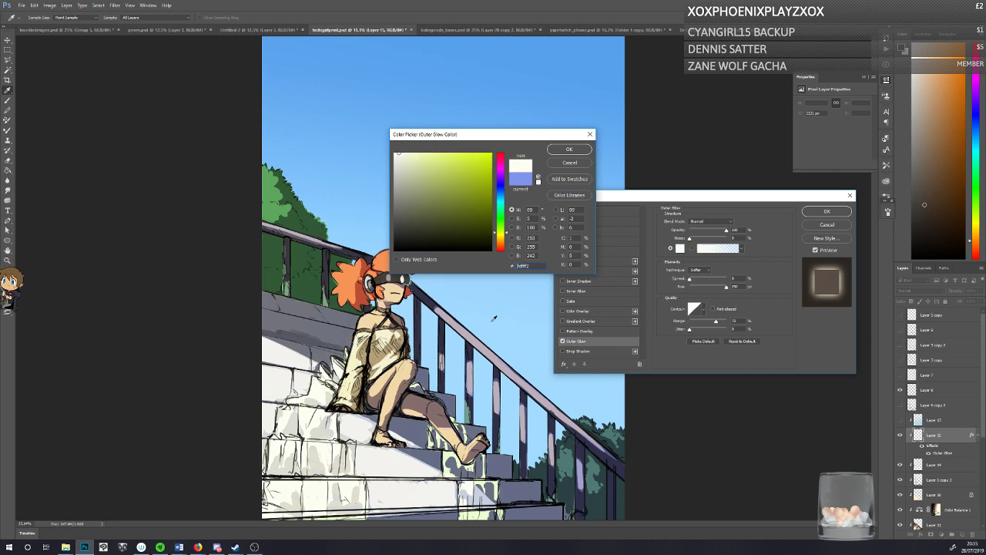
click(569, 149)
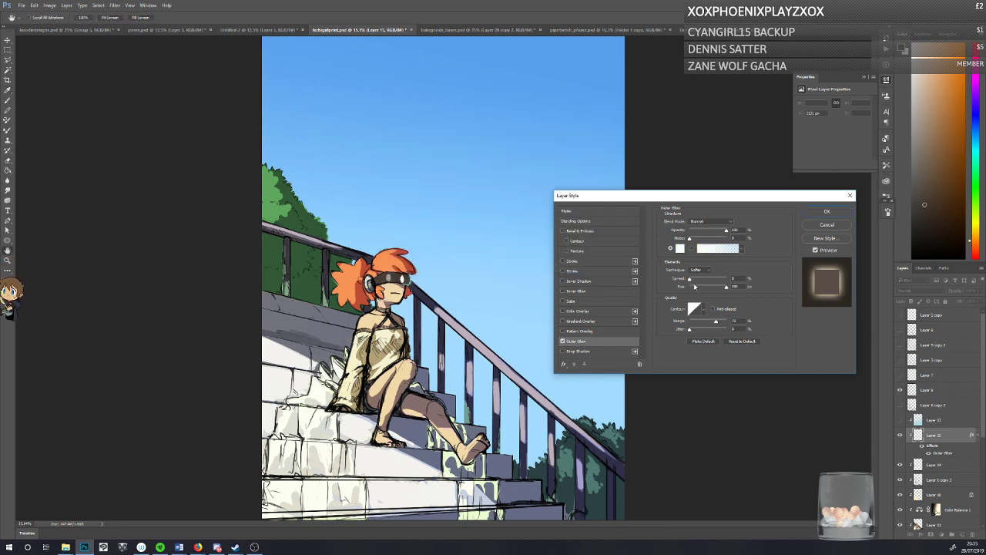
Step: Reduce the outer glow's size and range to a tight glow and apply the layer style
click(698, 322)
click(694, 287)
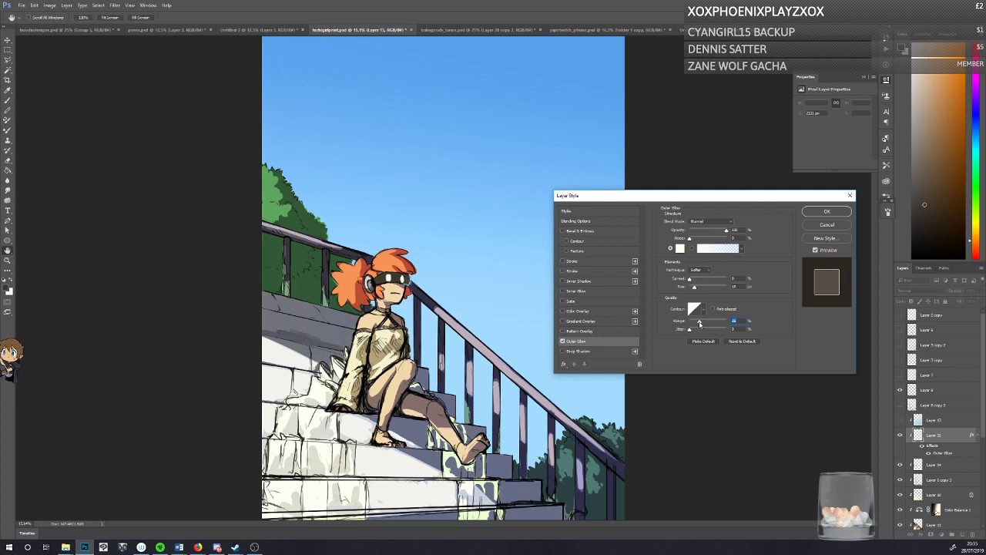
drag(700, 323, 702, 324)
click(825, 211)
Step: Duplicate the glowing lined shape and fit the copy over the visor's other eye with Free Transform
key(ctrl+j)
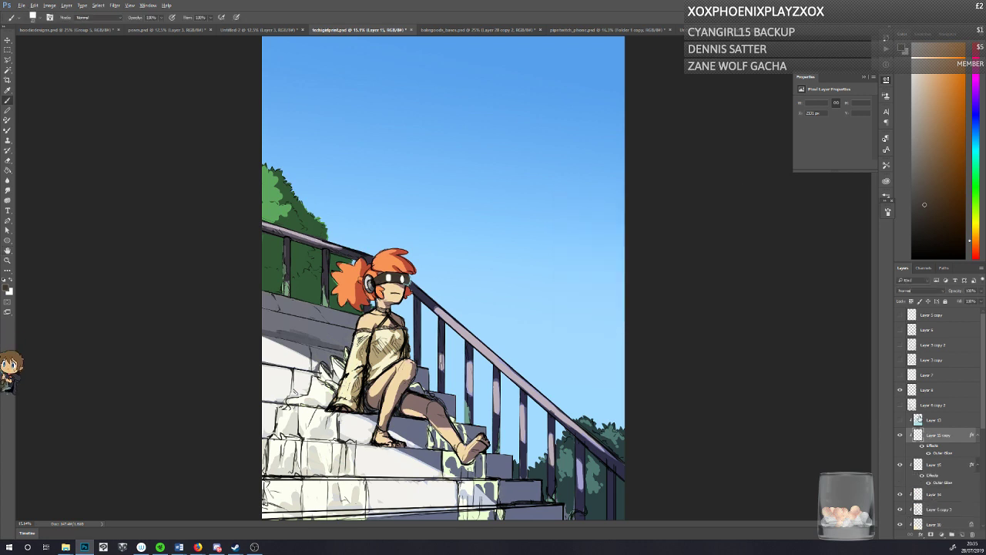
key(v)
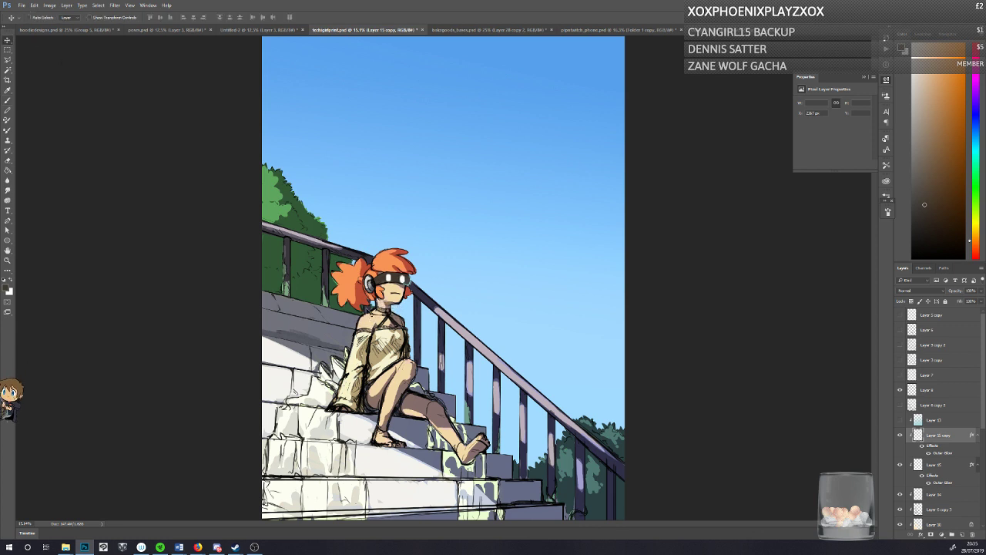
key(ctrl+t)
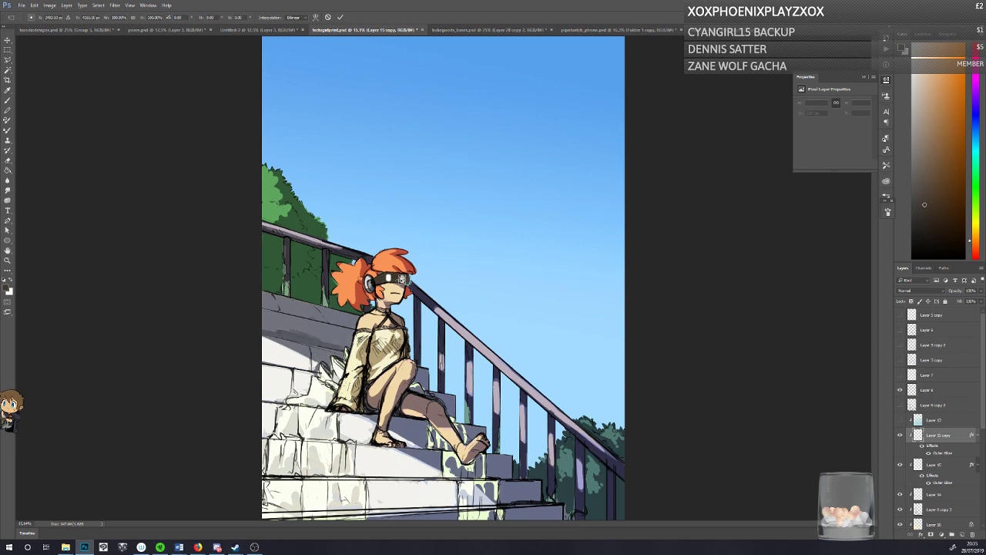
drag(401, 279, 407, 276)
key(Return)
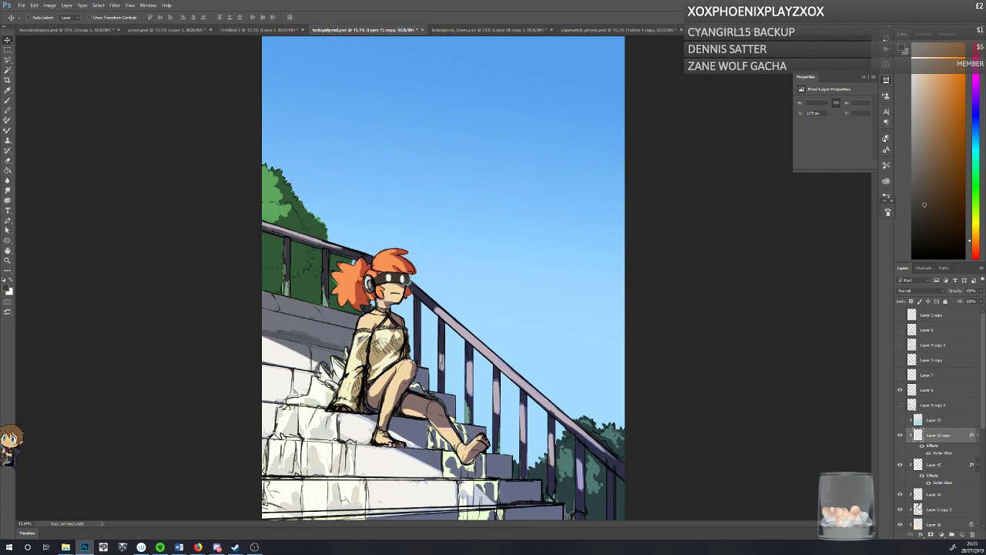
Step: Shift the glowing eyes on Layer 15 copy and Layer 15 slightly toward the front edge of the visor, and save the document
click(912, 493)
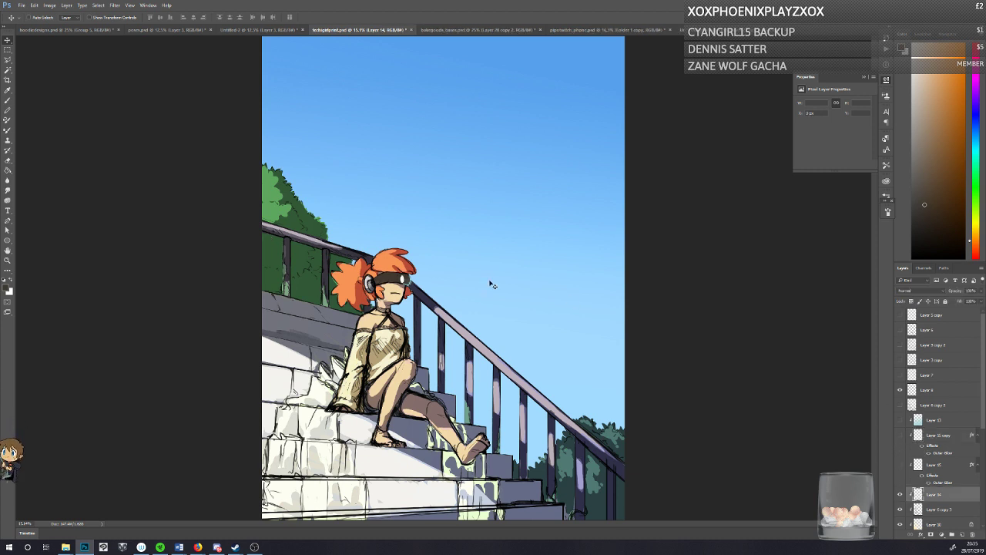
key(b)
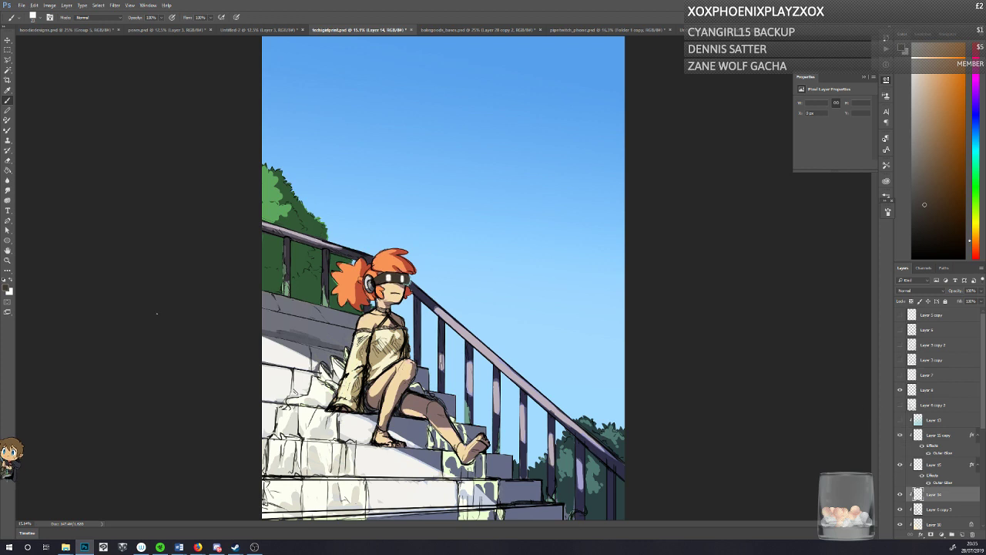
click(8, 260)
click(368, 262)
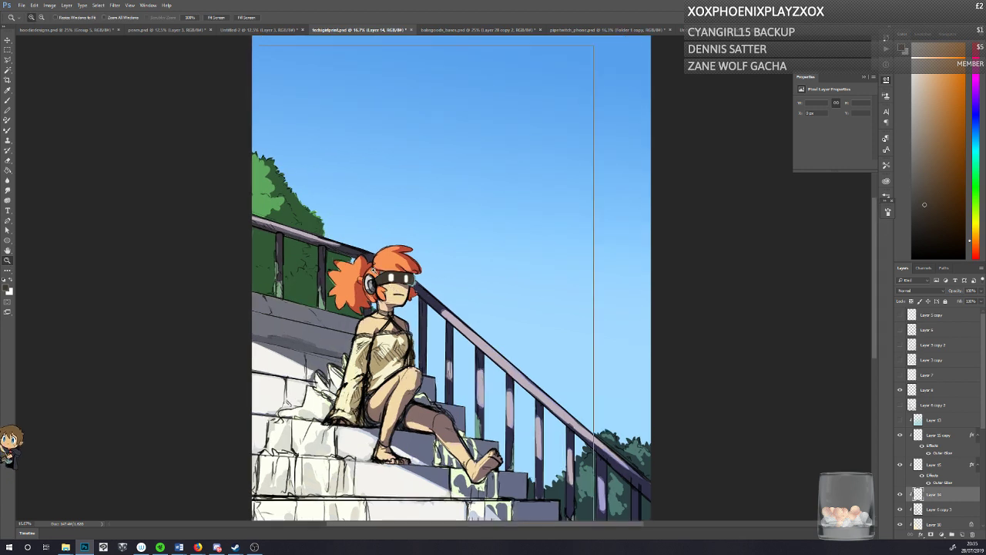
click(372, 262)
click(8, 40)
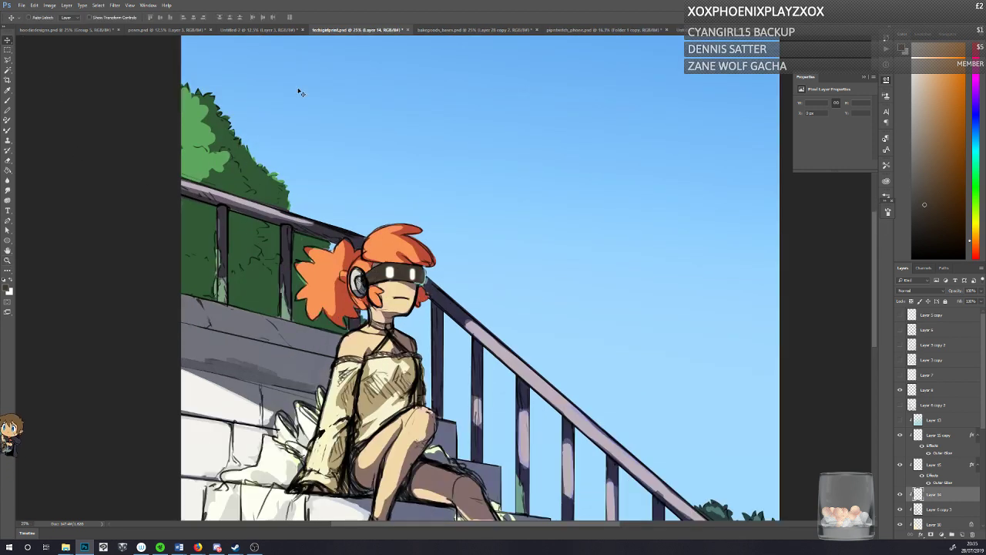
click(919, 436)
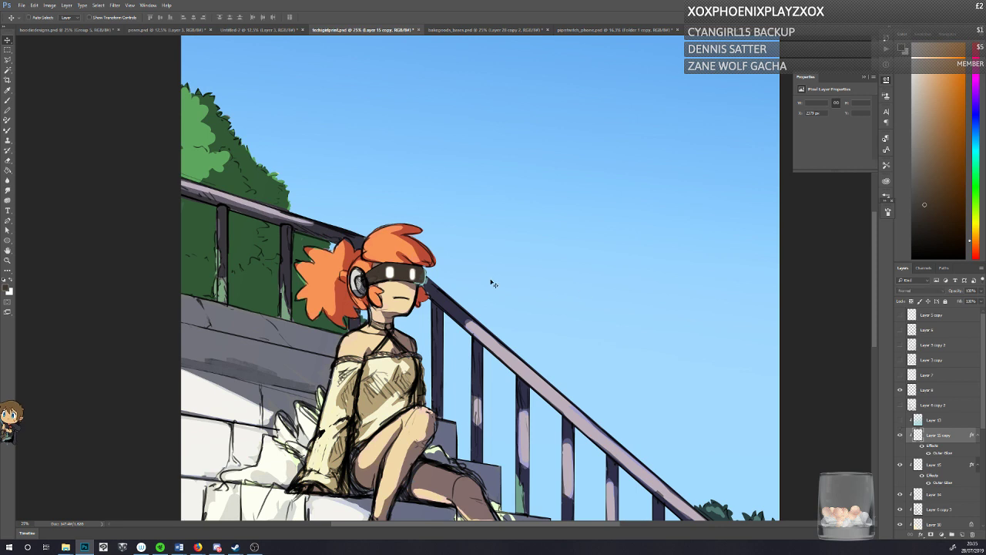
drag(415, 312, 418, 313)
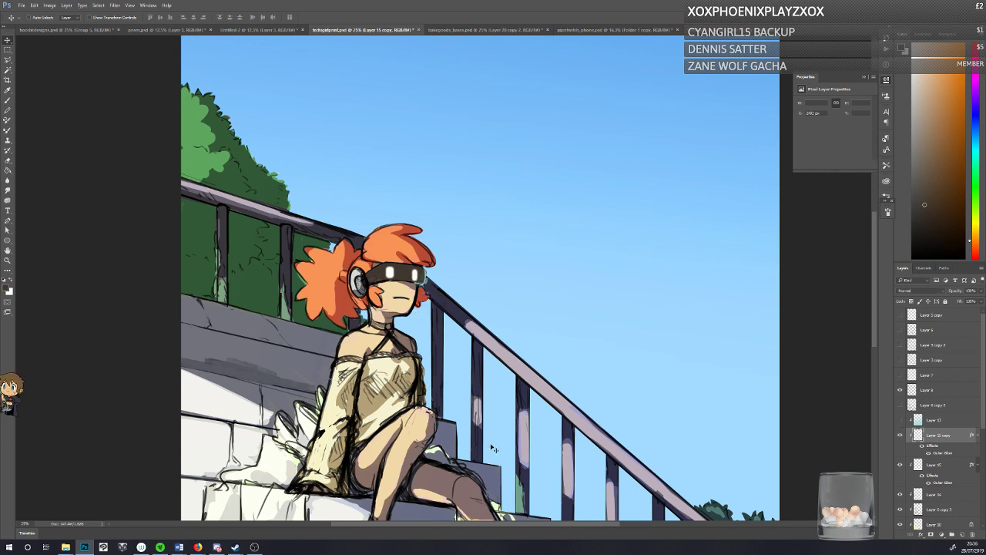
key(ctrl+s)
click(920, 464)
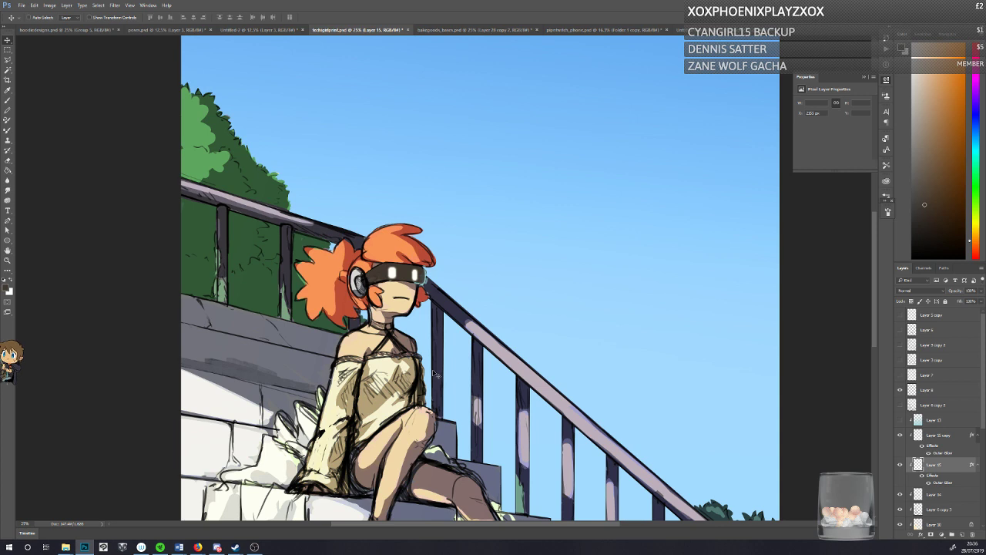
key(ctrl+s)
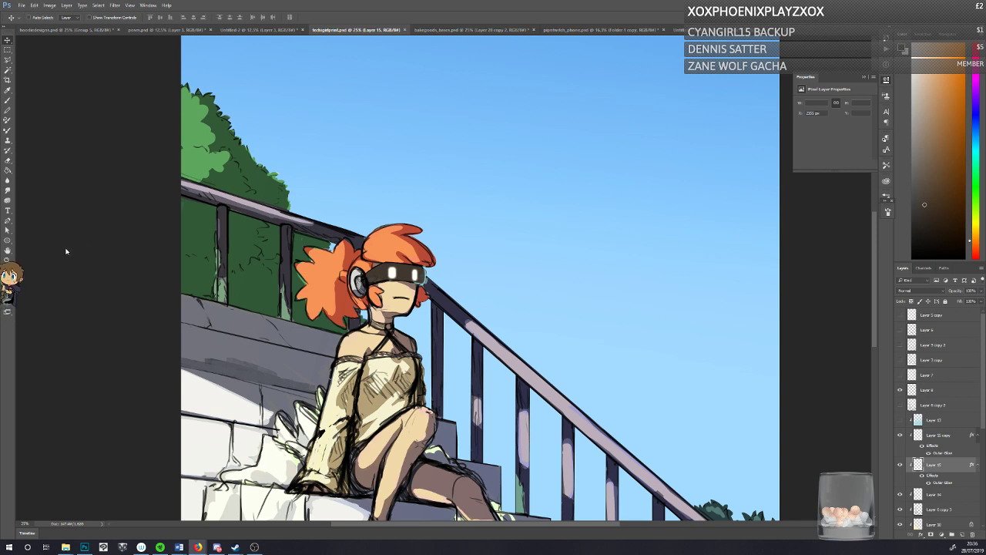
drag(14, 279, 700, 196)
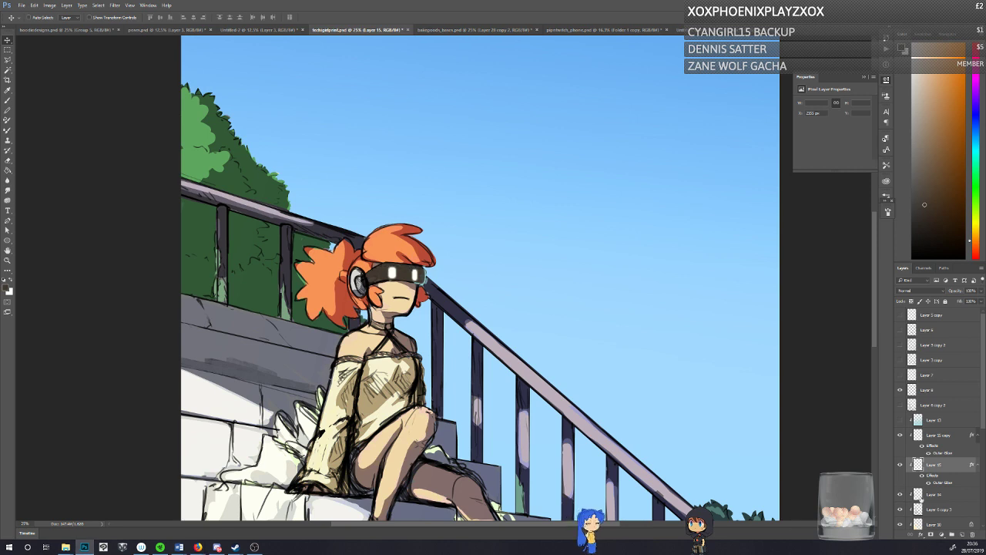
Step: On Layer 14, set the foreground colour to a darker shade of the sampled visor brown and choose the Polygonal Lasso tool
click(928, 494)
click(8, 100)
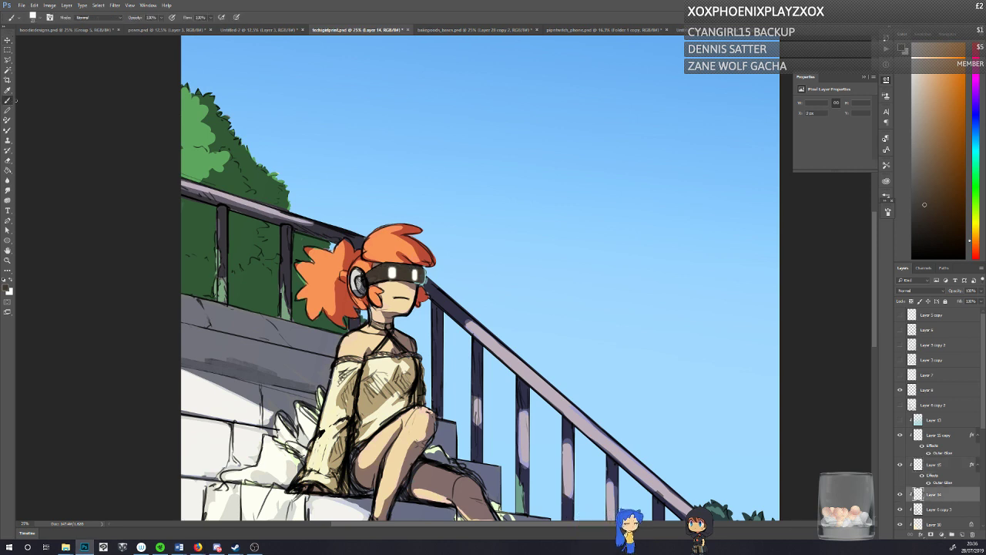
alt+click(423, 276)
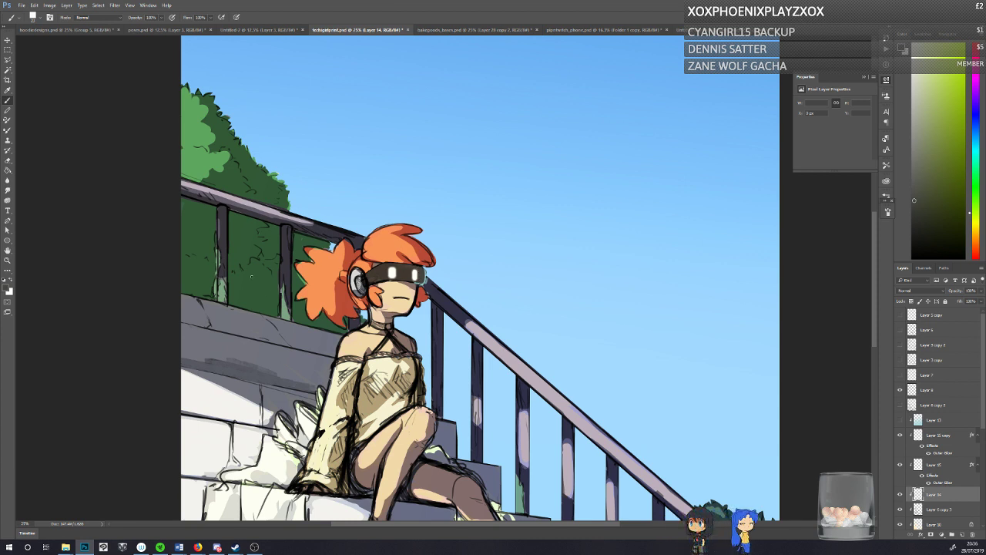
alt+click(377, 273)
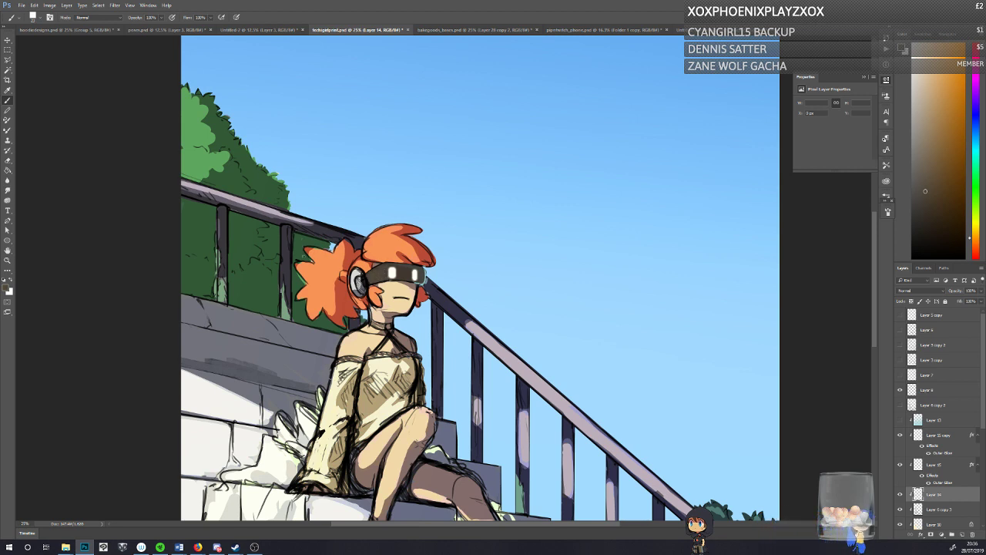
click(8, 288)
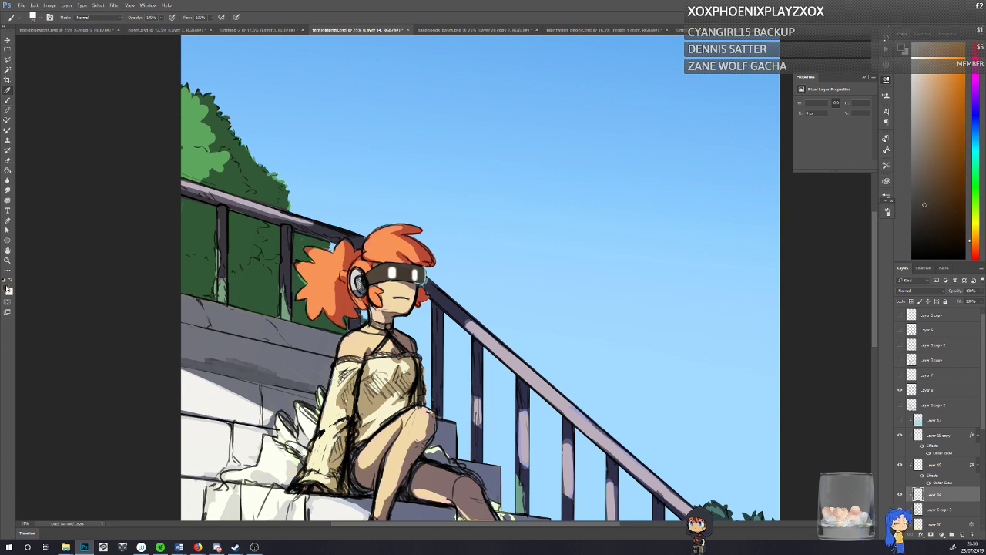
click(427, 236)
click(569, 149)
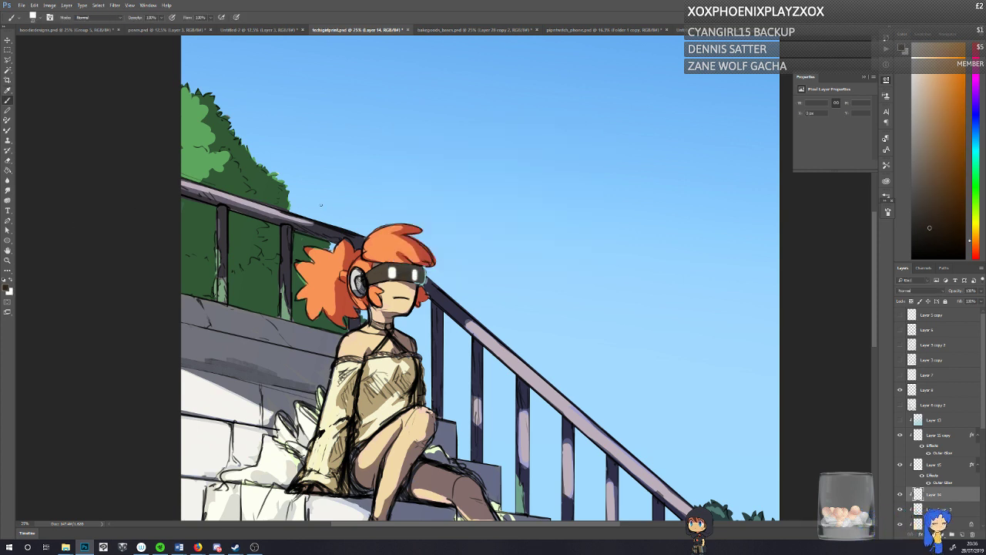
click(6, 60)
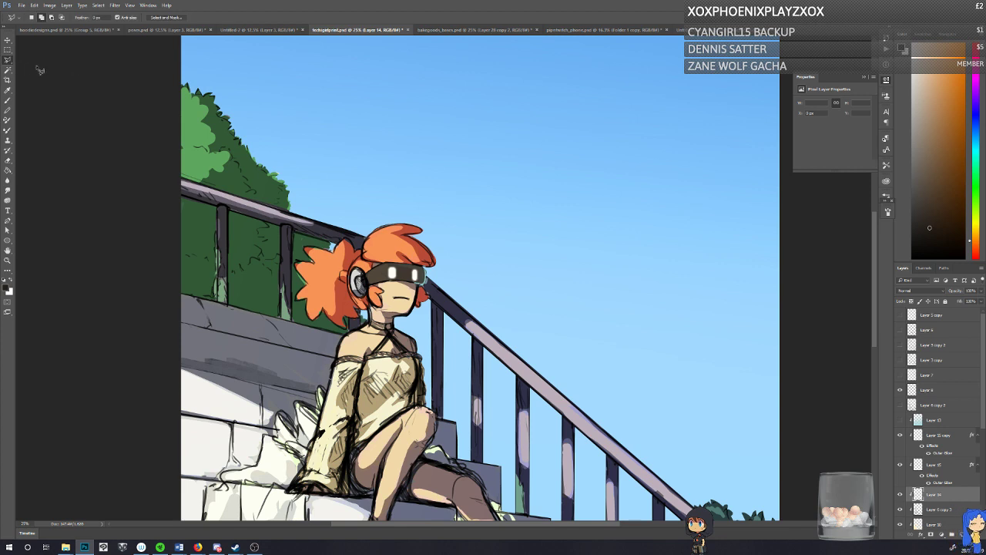
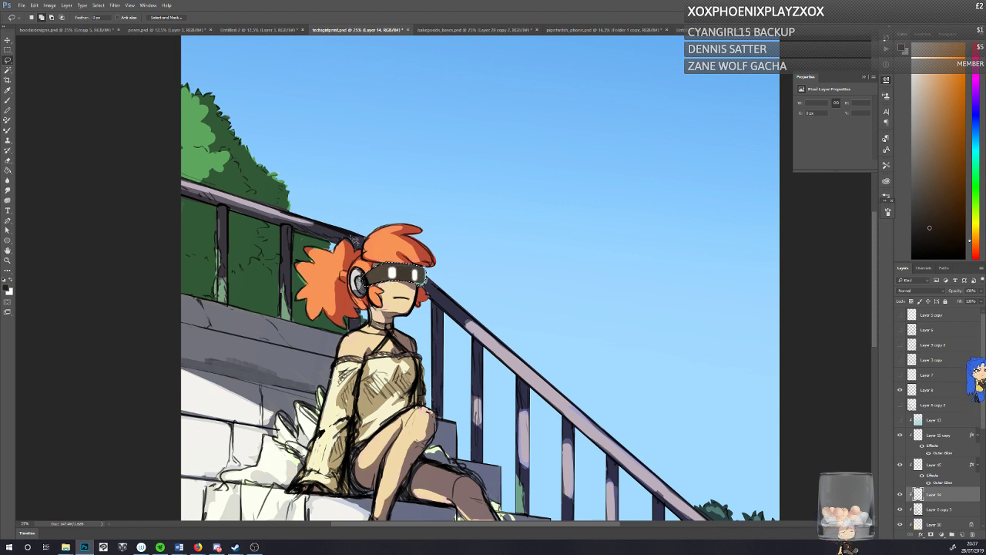
Step: Apply a gradient in a darkened shade of the sampled sky blue to the selected visor on Layer 14, and resample the visor's brown
click(7, 170)
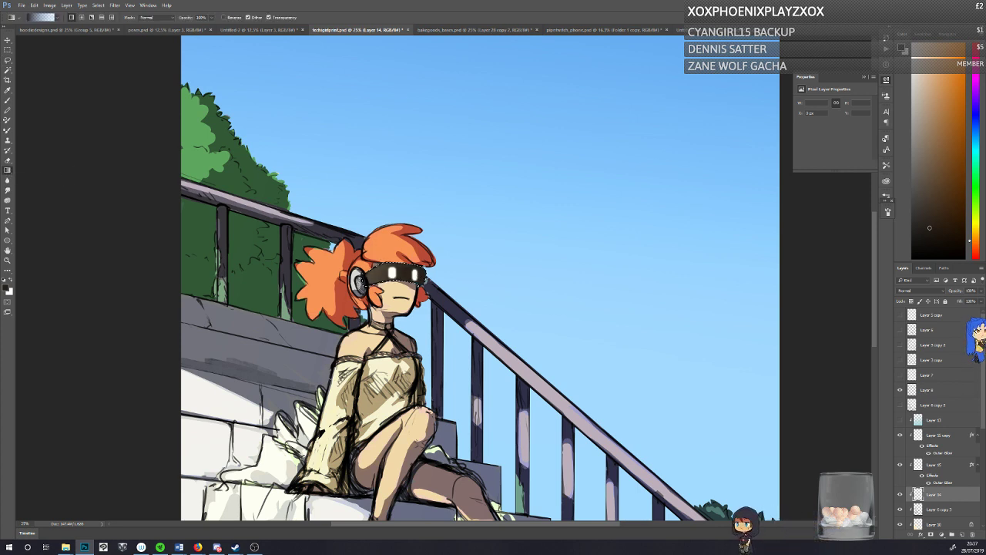
alt+click(455, 291)
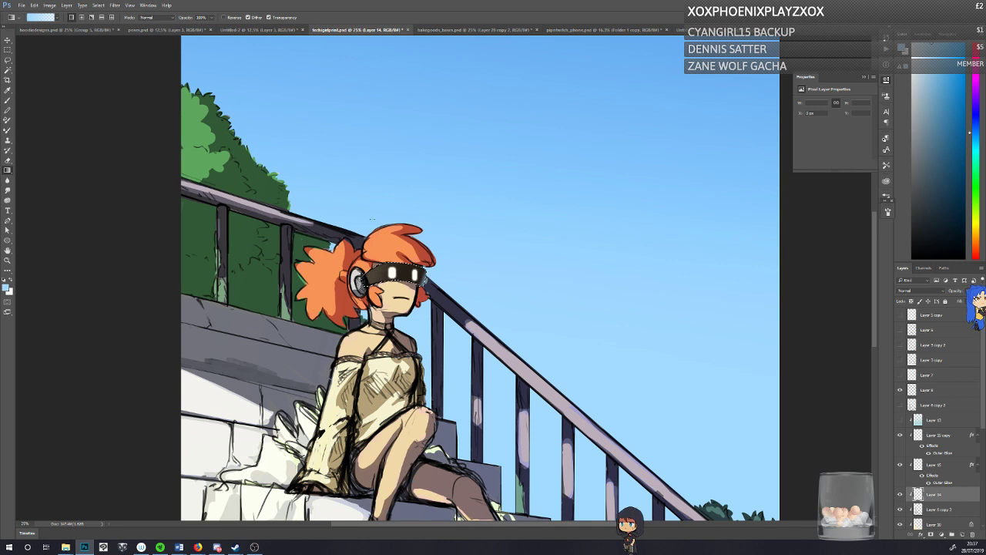
click(923, 181)
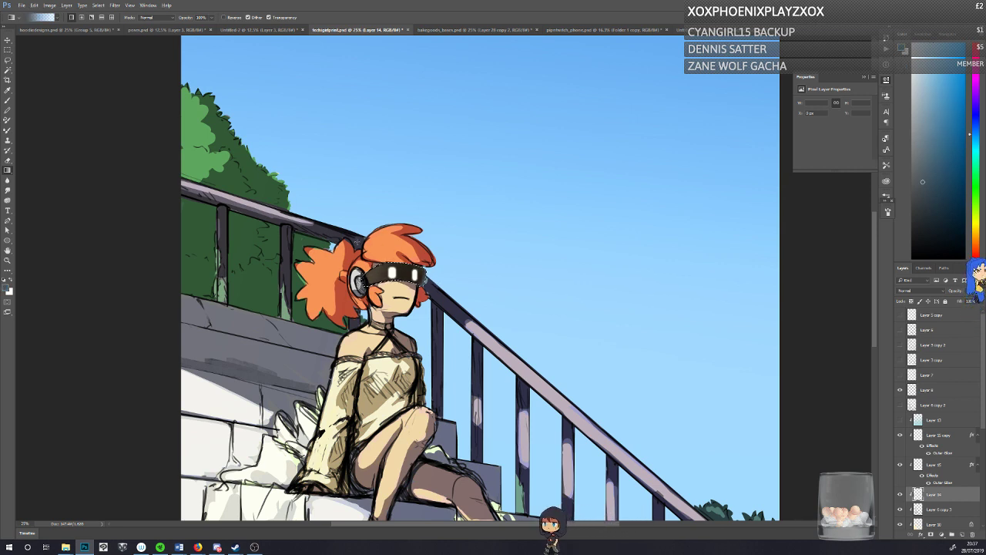
alt+click(374, 272)
click(925, 196)
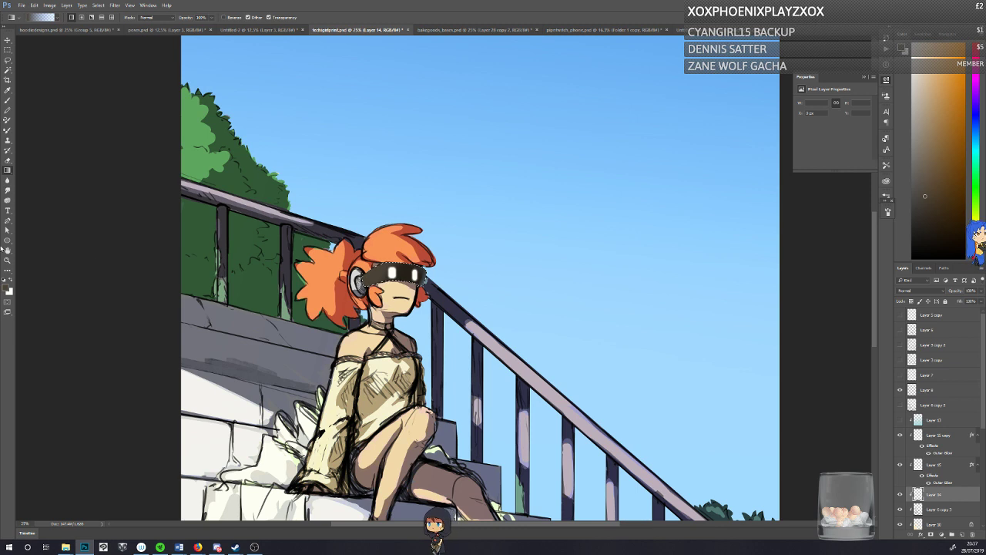
Step: Brush a highlight in the white sampled from the glowing eye onto the visor's side near the headphone, and save the document
key(b)
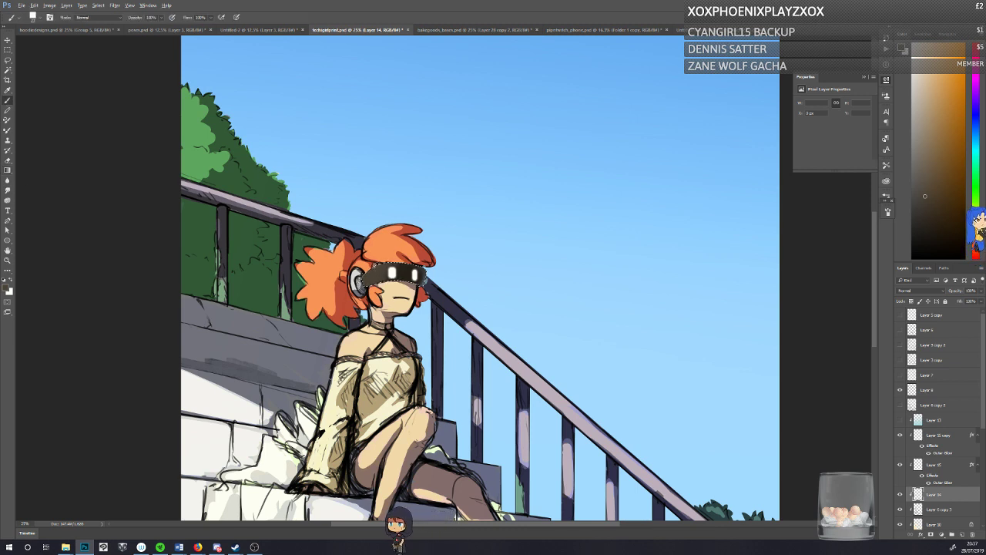
alt+click(392, 272)
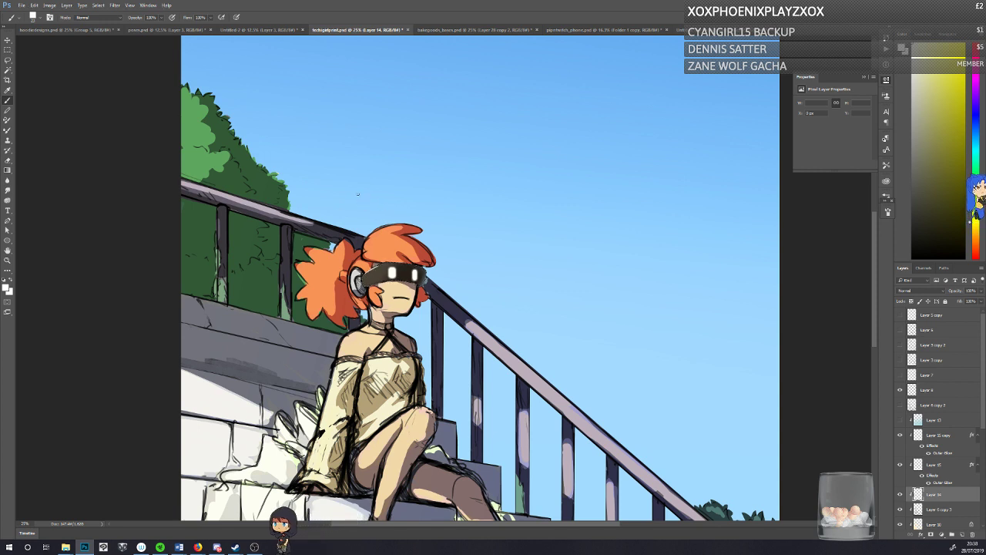
key(ctrl+s)
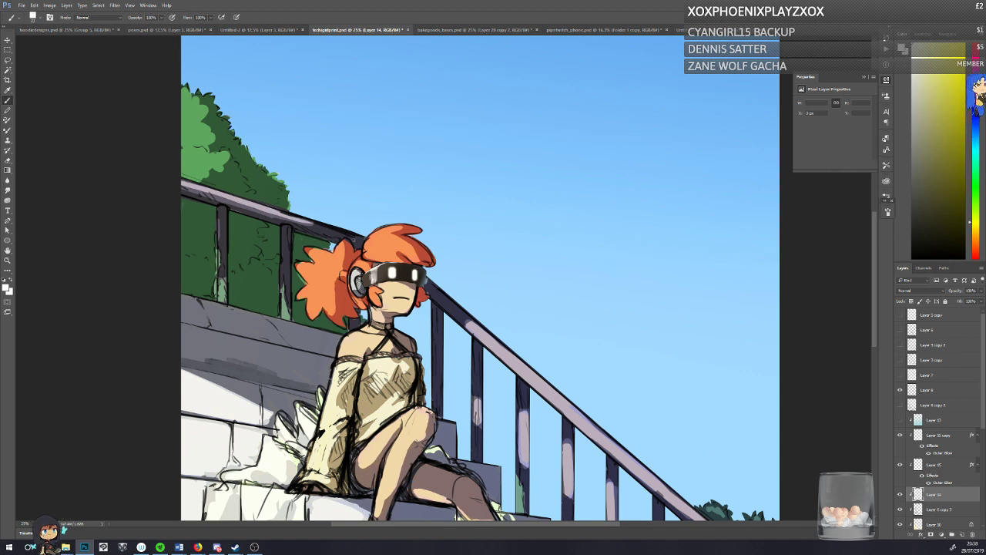
Step: Blend the highlight on the visor's side into the surface with grey and dark brown tones sampled from the visor
alt+click(372, 275)
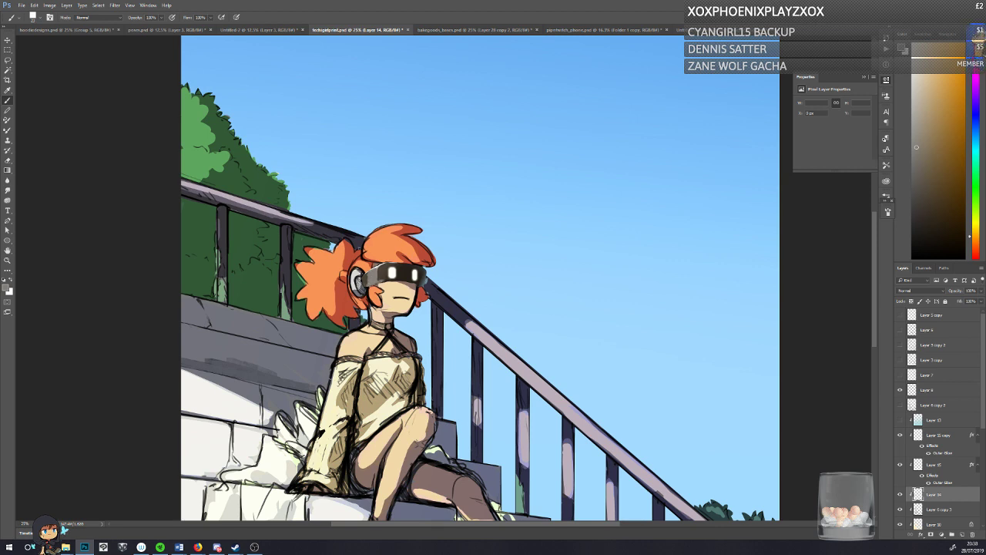
alt+click(380, 275)
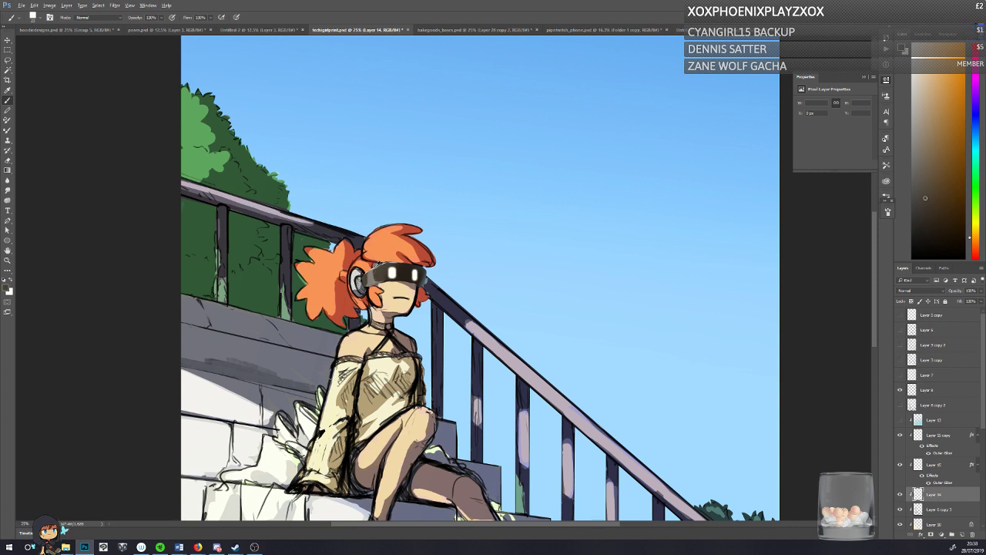
alt+click(377, 264)
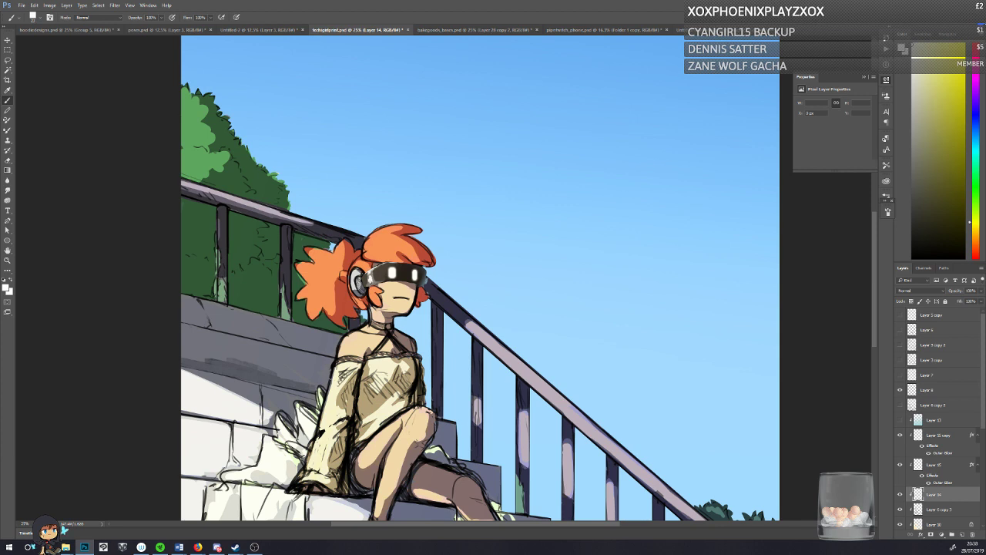
alt+click(378, 274)
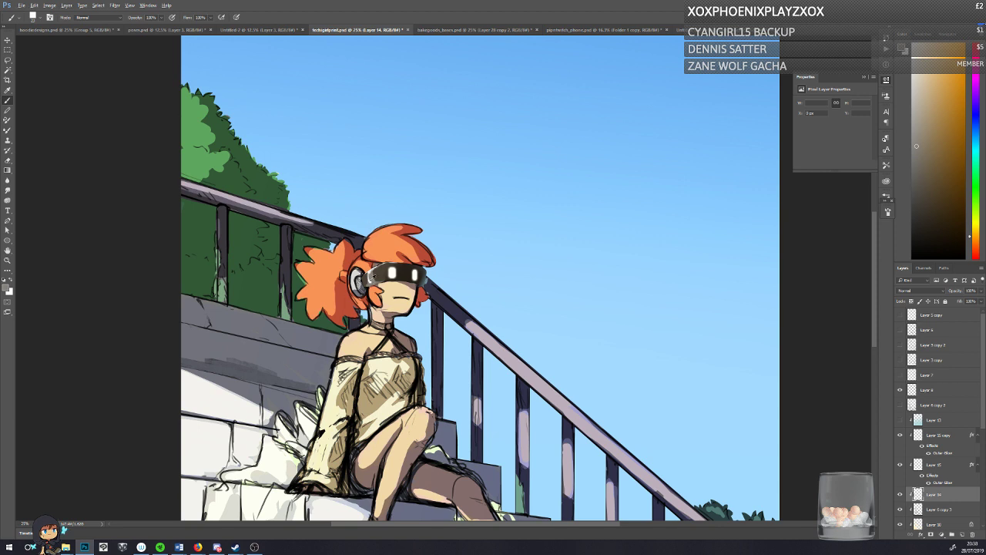
alt+click(370, 276)
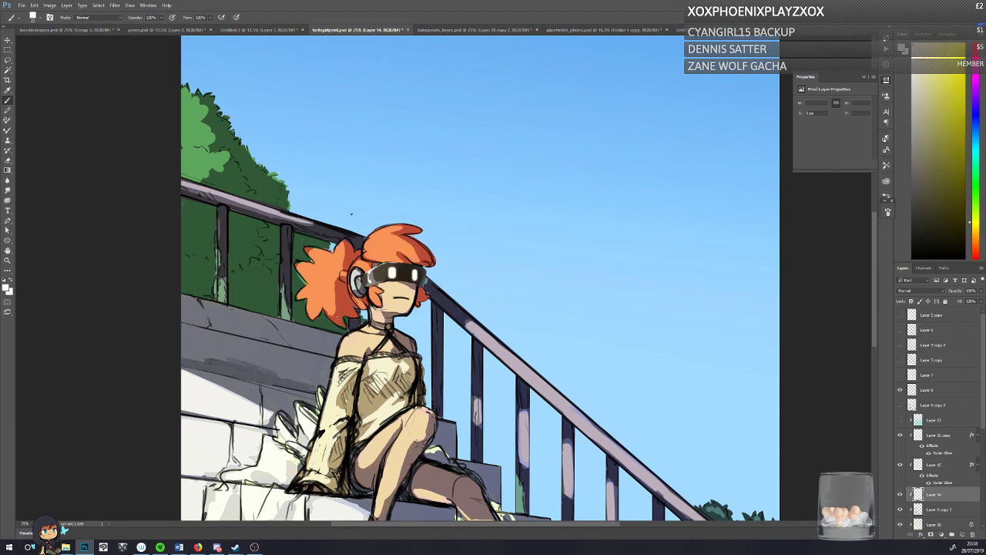
Step: Reduce the brush size and paint finer white highlights along the visor's side beside the headphone
drag(351, 215, 729, 522)
drag(395, 236, 391, 235)
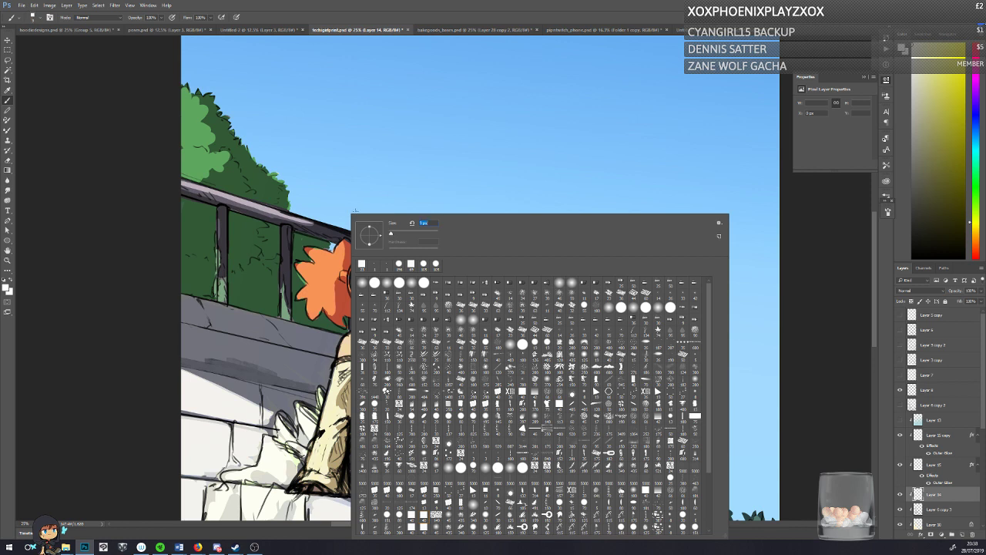
click(143, 275)
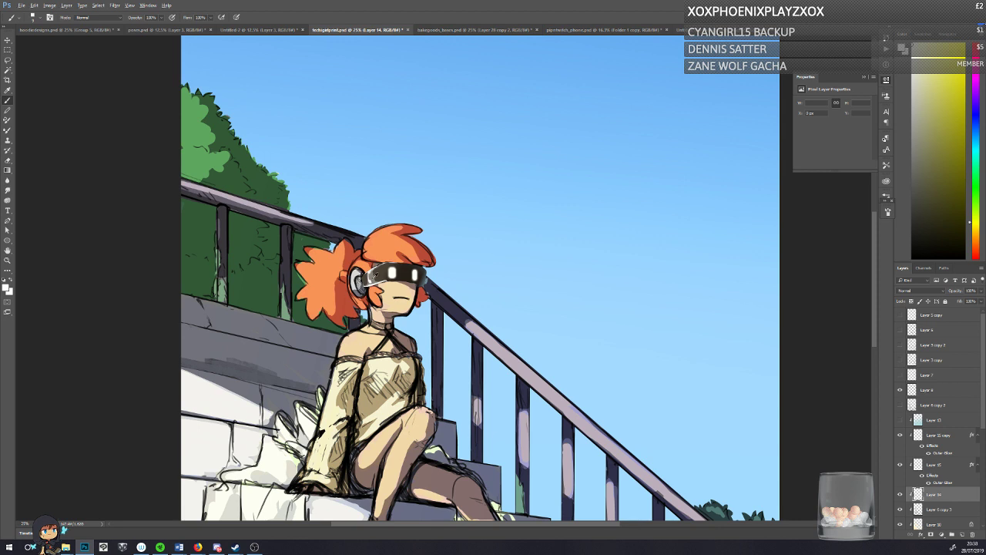
alt+click(366, 281)
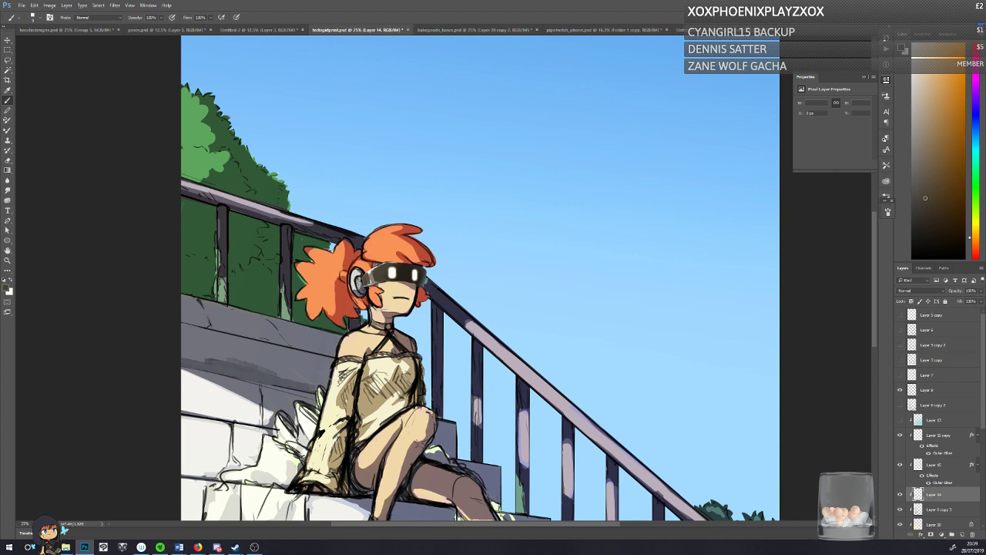
Step: Touch up the visor's side and front edge with sampled dark brown, blue and grey tones, and save the document
drag(925, 198, 930, 227)
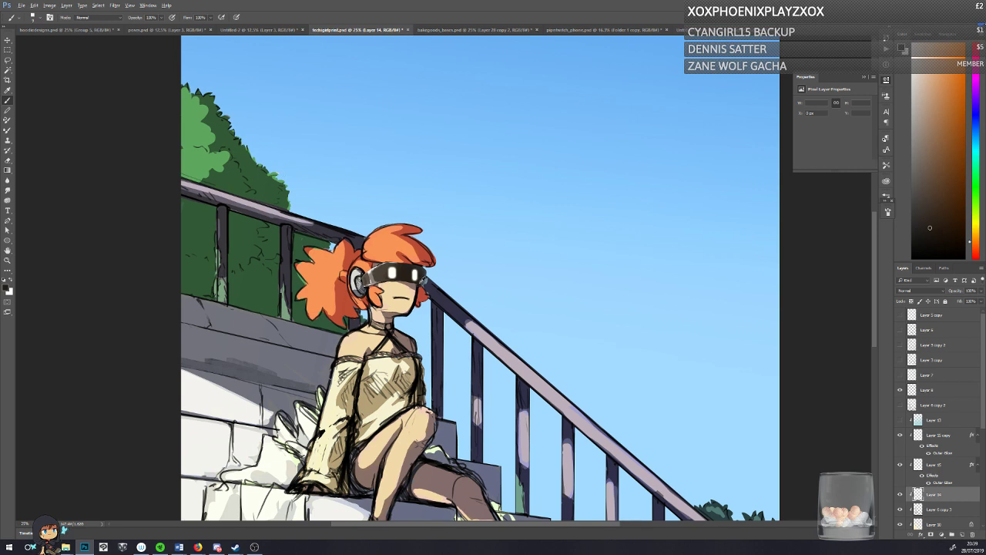
alt+click(424, 279)
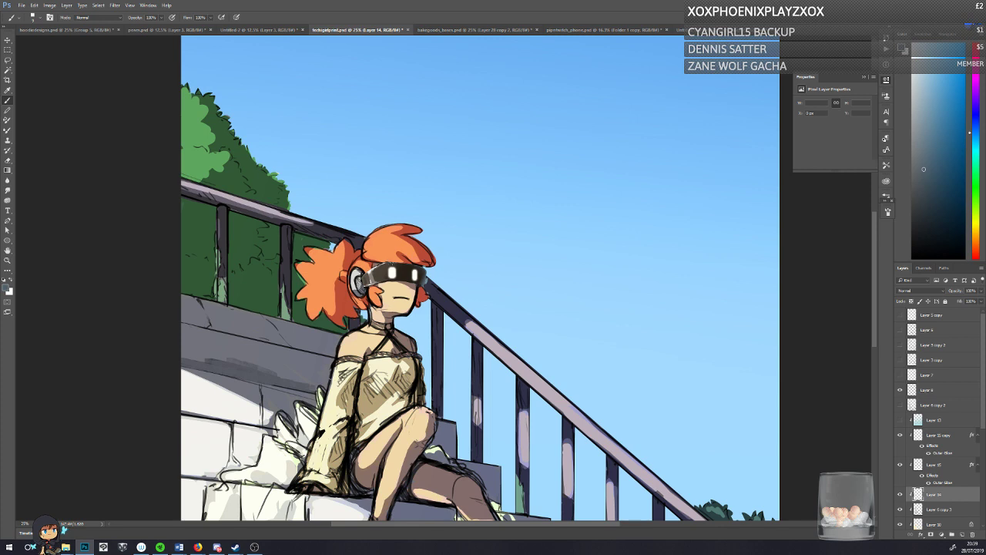
alt+click(375, 248)
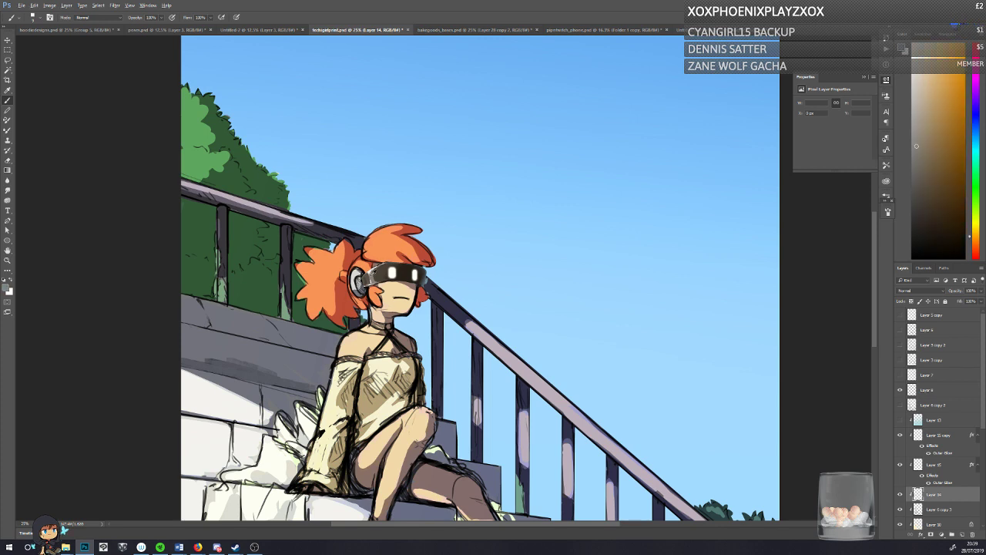
alt+click(372, 268)
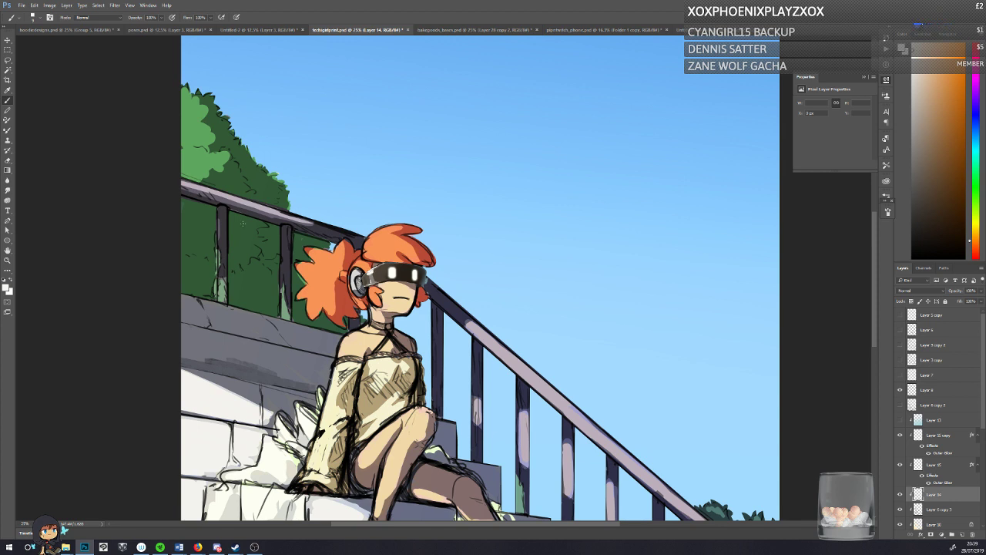
click(7, 169)
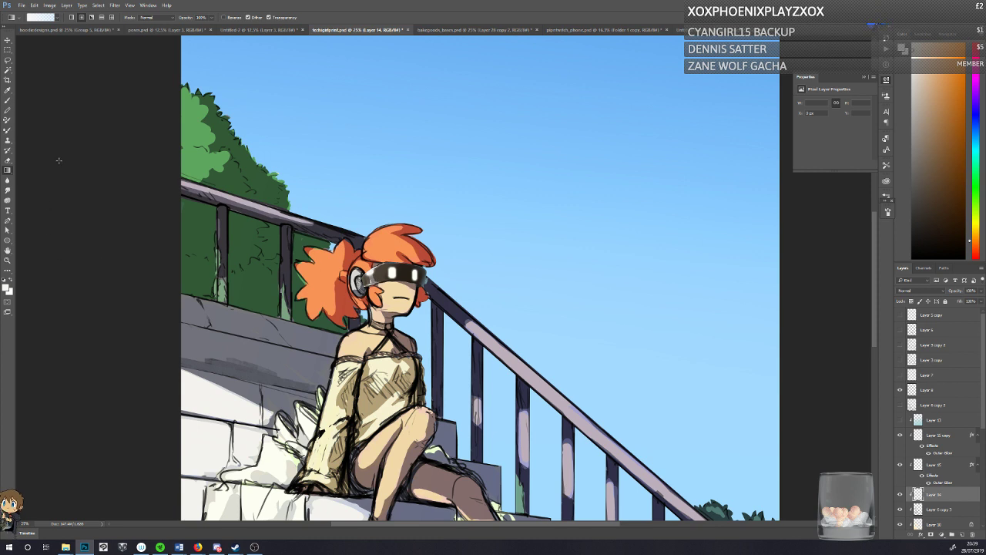
key(b)
key(ctrl+s)
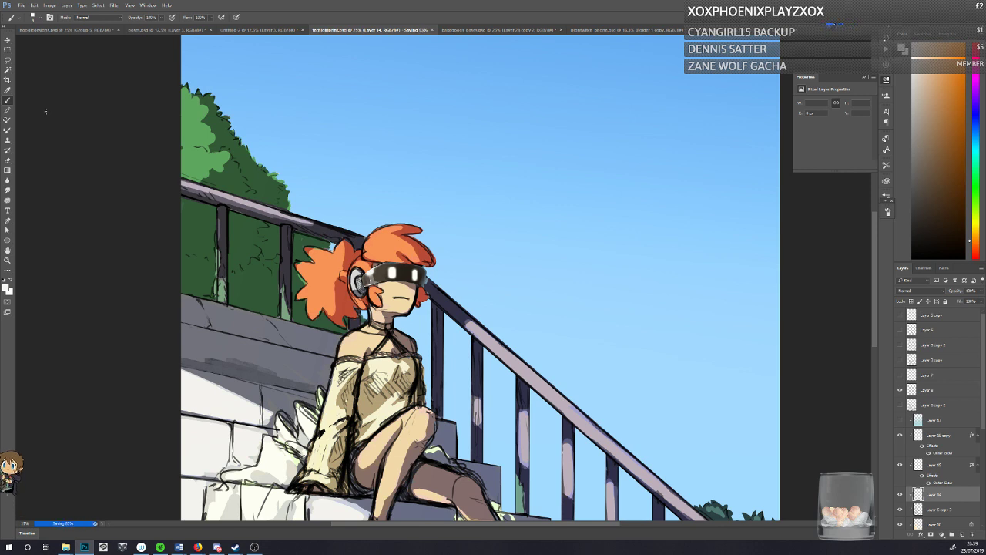
Step: Soften the transition between the visor's dark face and its side highlight with sampled mid-grey brown tones
alt+click(383, 265)
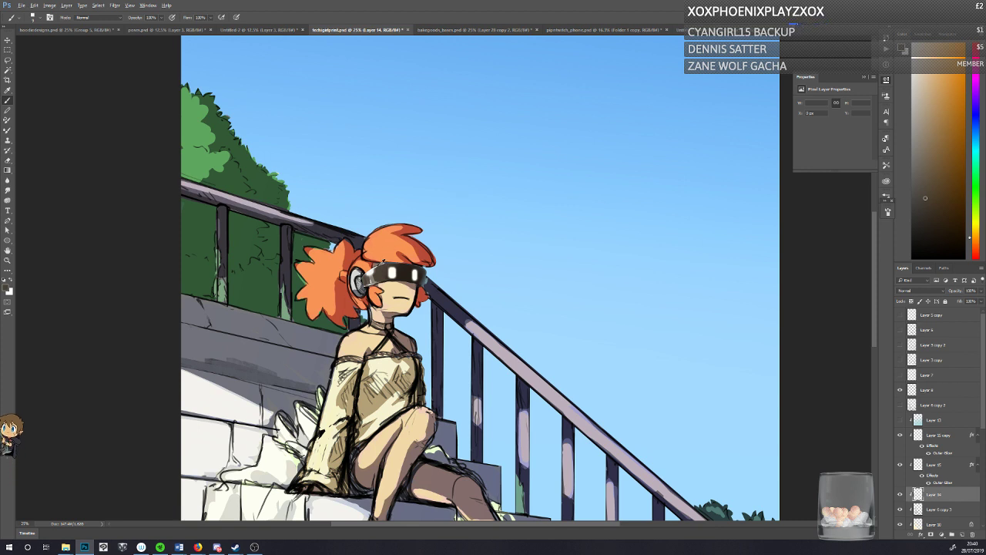
alt+click(375, 271)
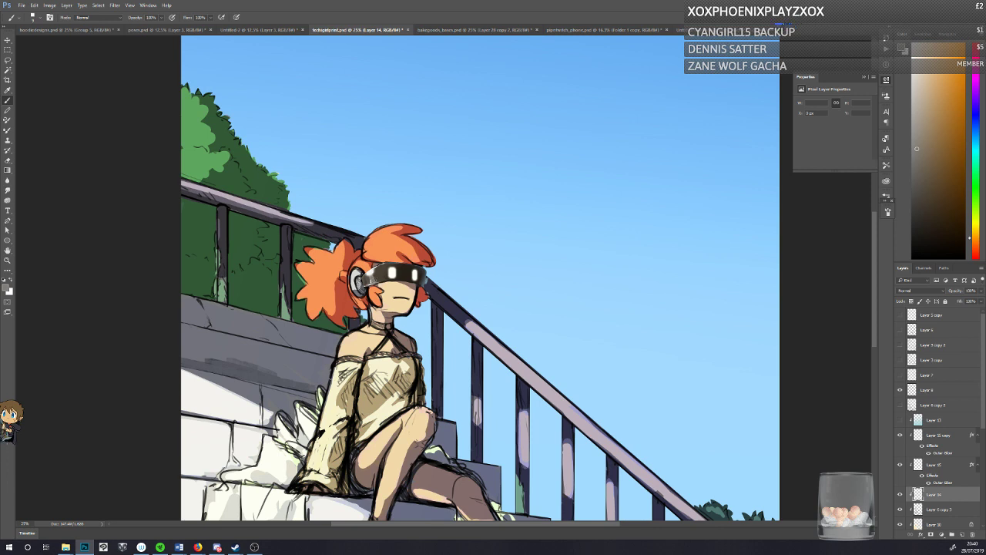
drag(373, 274, 379, 268)
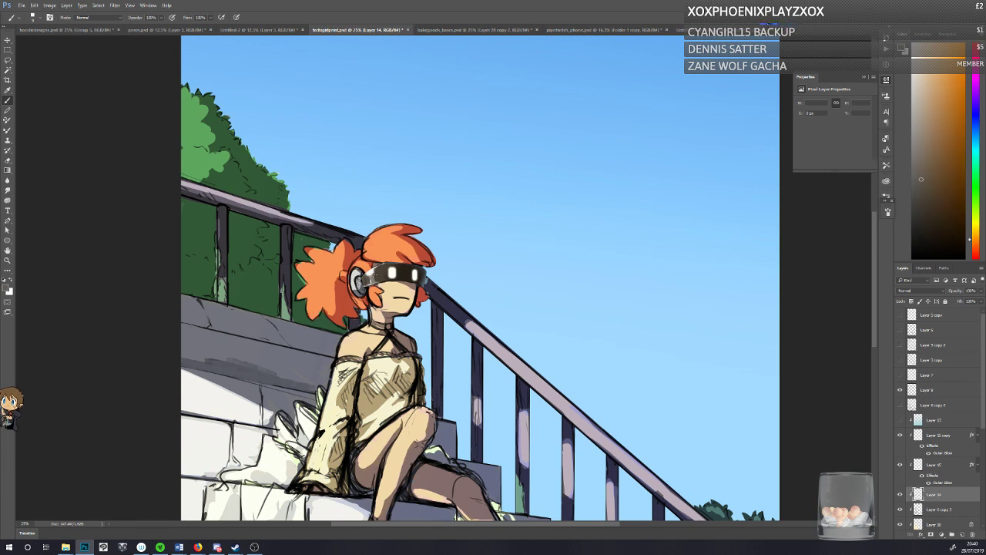
alt+click(373, 275)
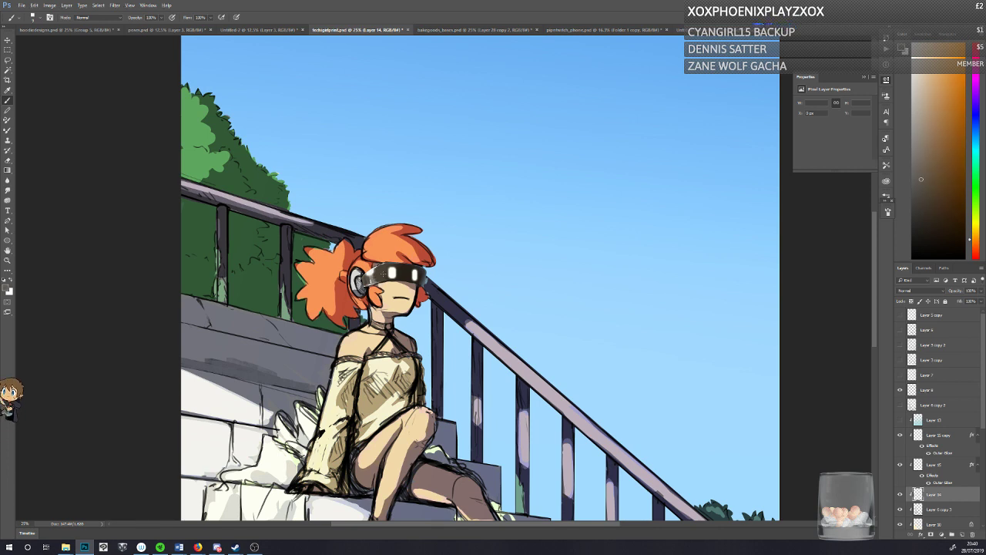
alt+click(374, 279)
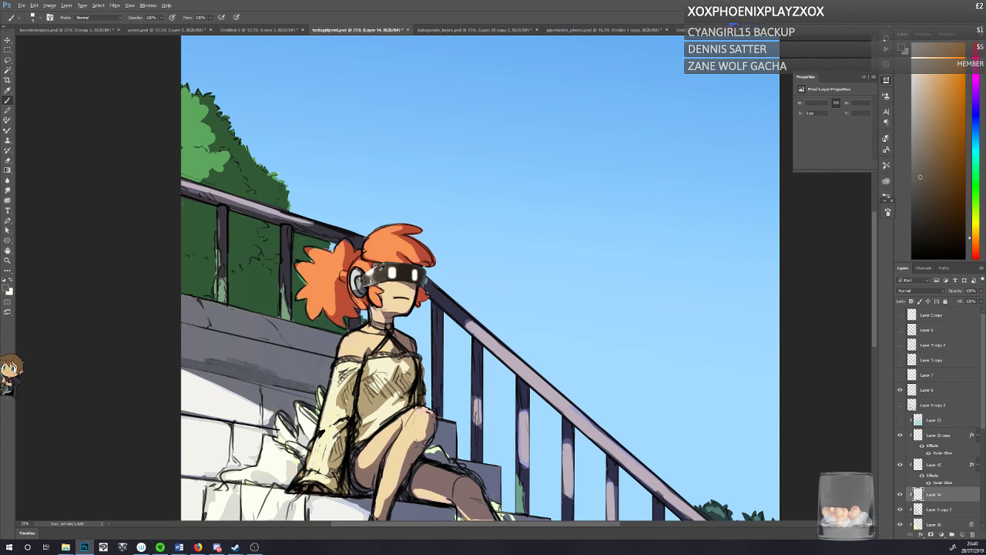
Step: Set the foreground colour to a near-black shade of the sampled visor brown for the visor's darkest areas, and save the document
alt+click(407, 276)
click(5, 289)
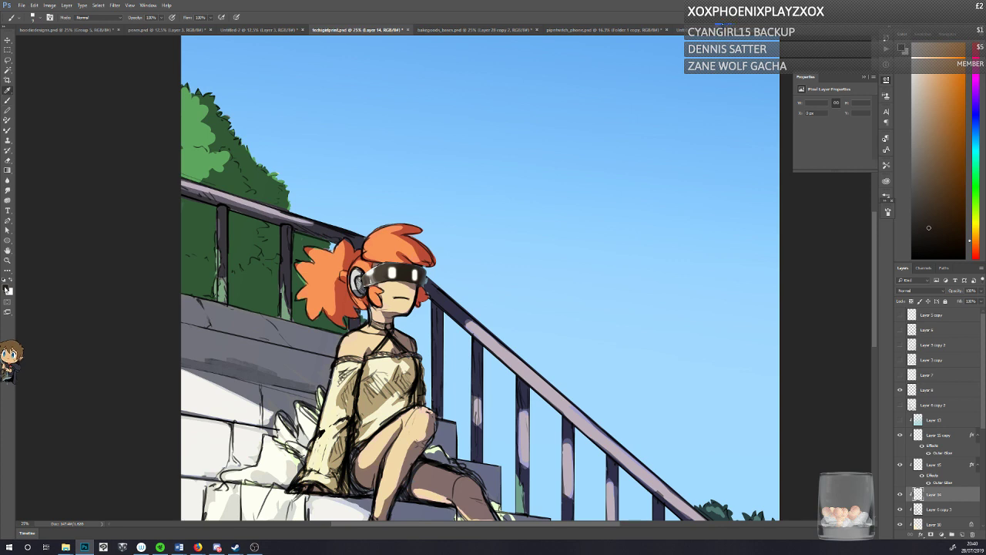
click(433, 242)
click(568, 149)
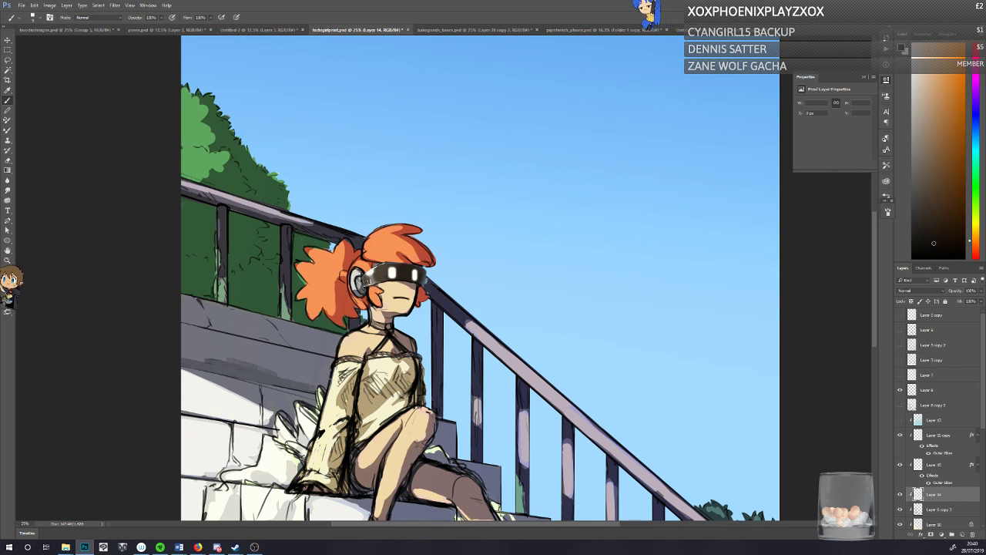
key(ctrl+s)
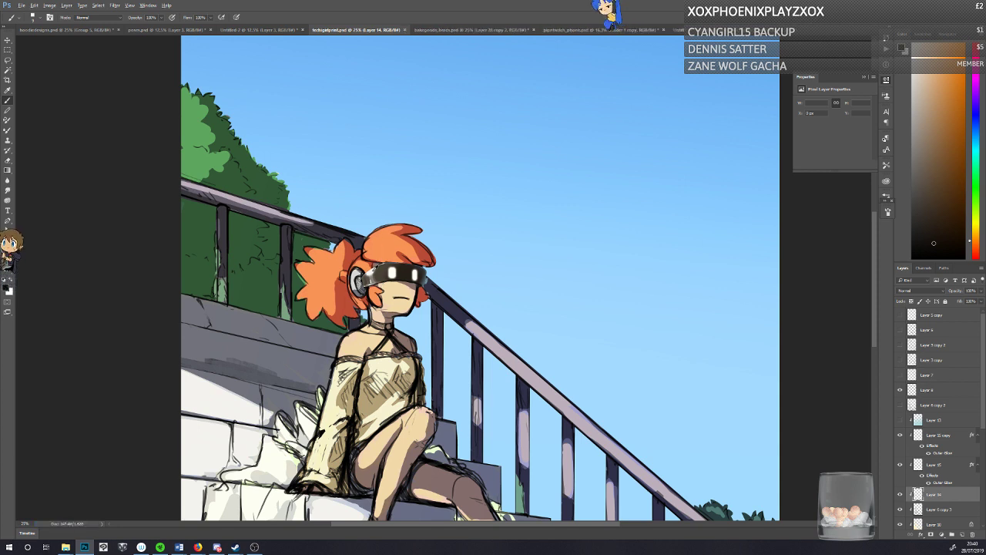
Step: Swap to the light colour and refine the reflection on the visor's side near the headphone with small strokes of sampled light greys
key(x)
drag(374, 272, 368, 278)
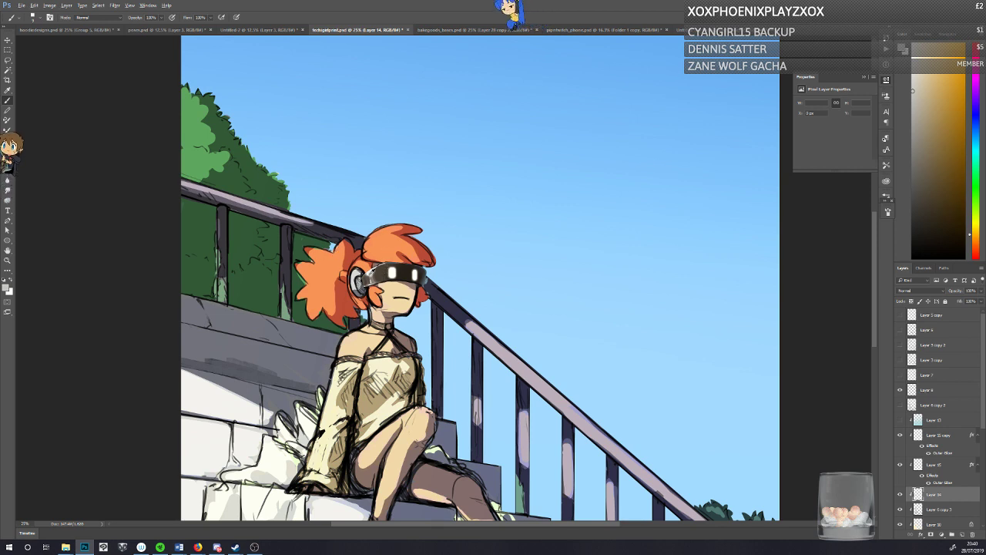
alt+click(371, 273)
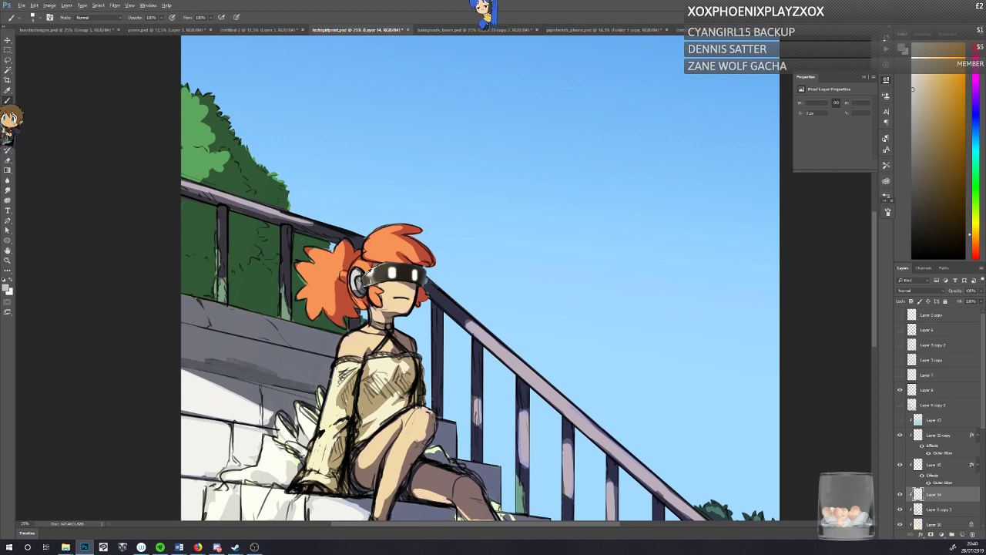
alt+click(368, 275)
drag(366, 278, 366, 277)
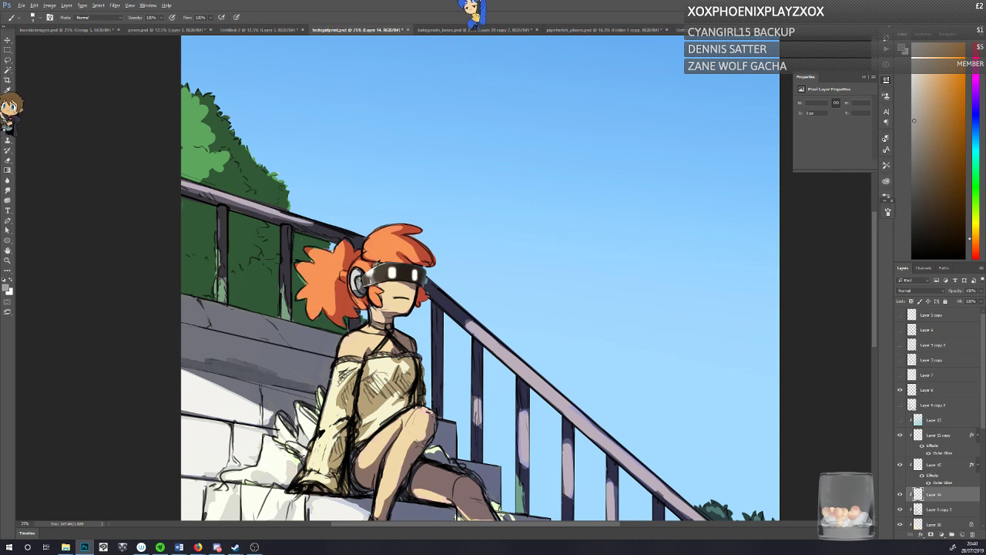
alt+click(376, 266)
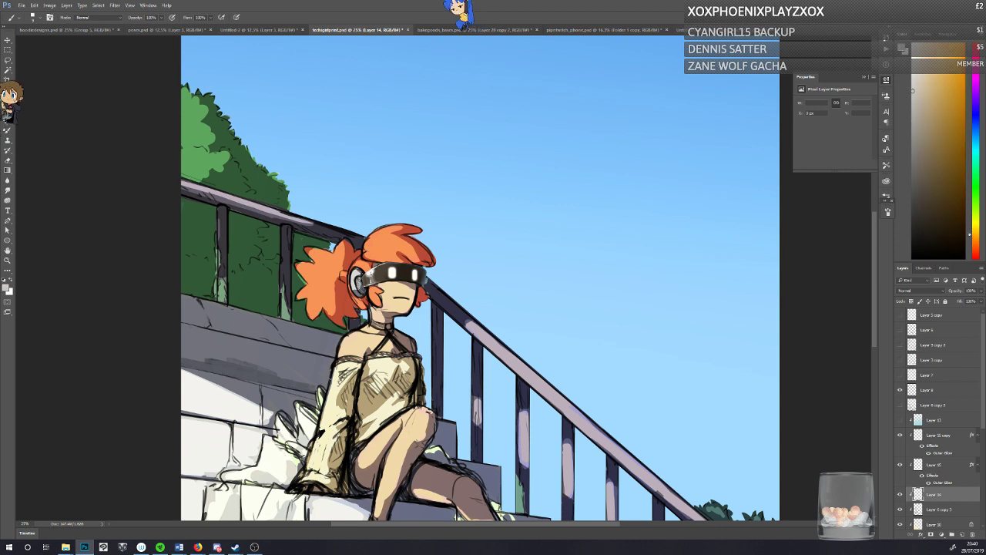
alt+click(369, 275)
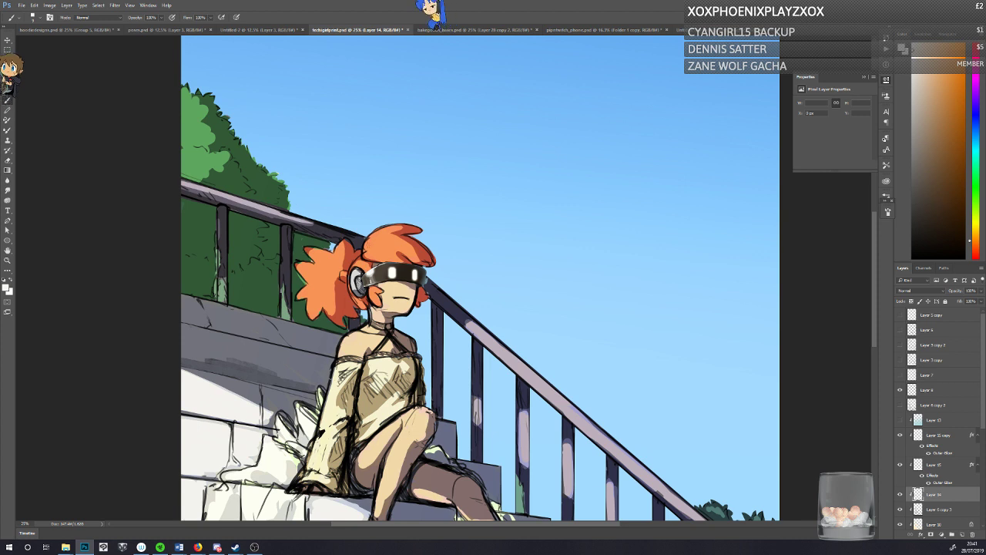
alt+click(372, 278)
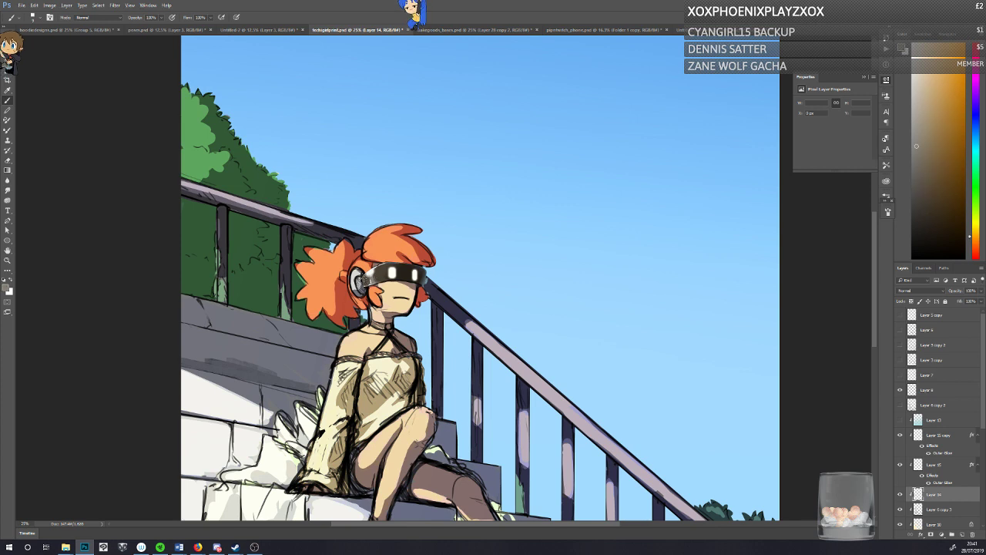
Step: Touch up the glossy highlight on the visor's side near the headphone with sampled grey and white, and save the document
alt+click(370, 280)
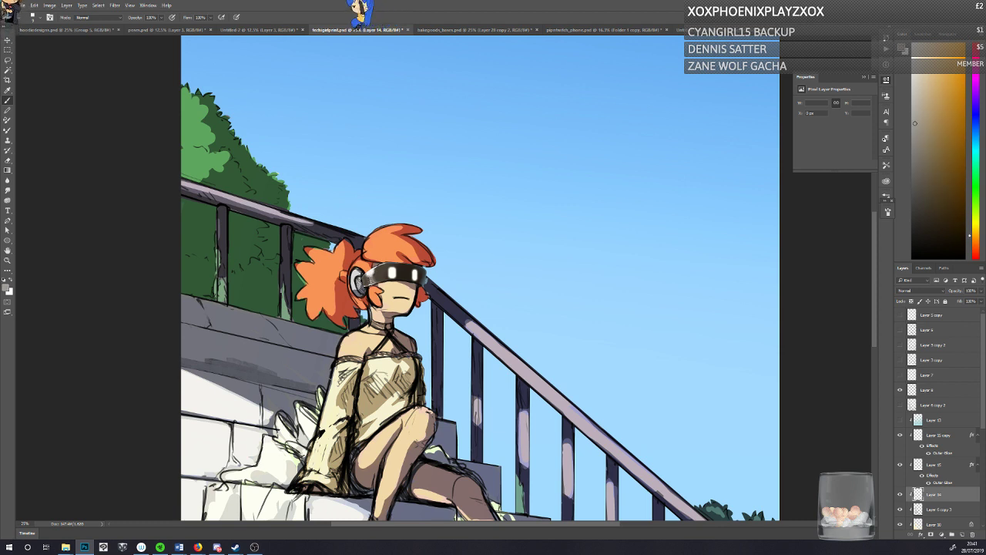
alt+click(392, 273)
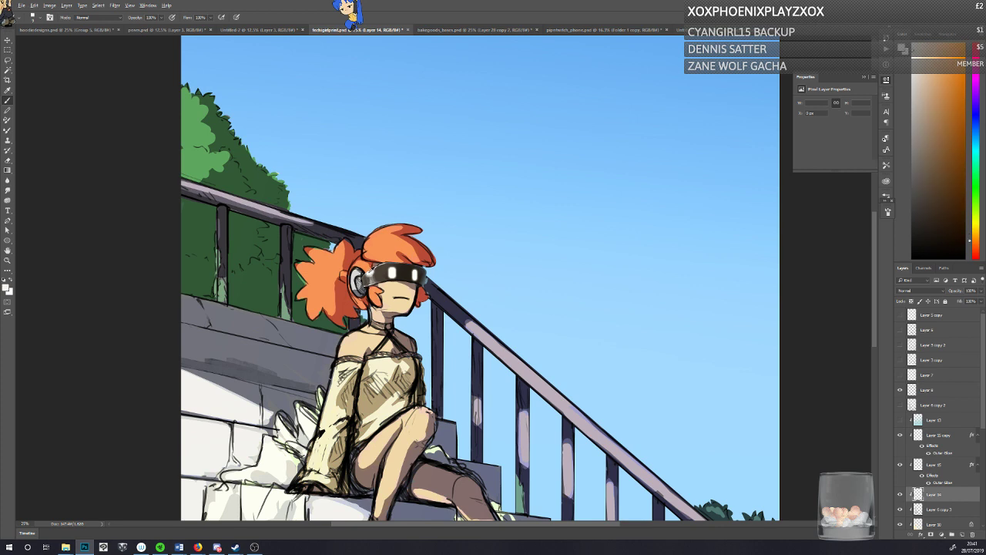
drag(370, 271, 375, 267)
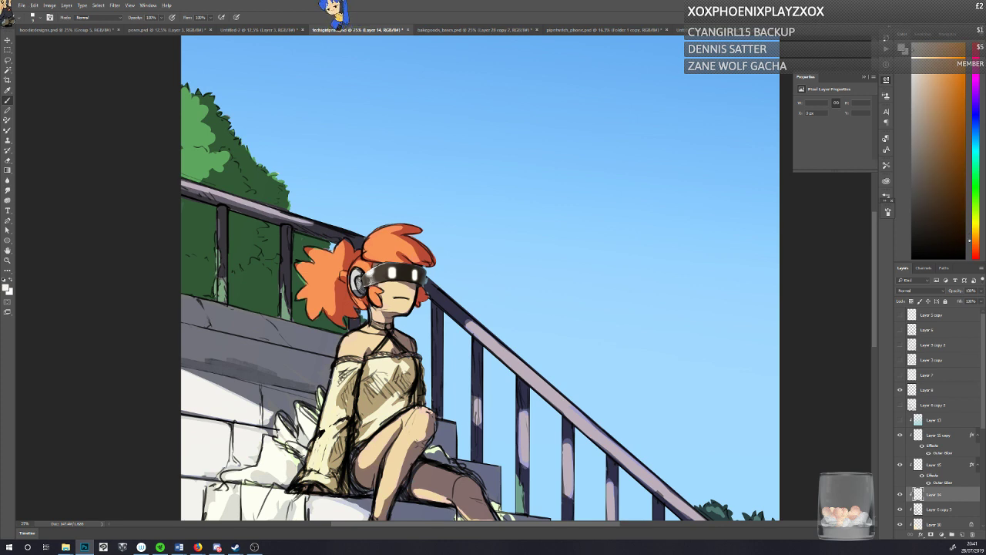
key(ctrl+s)
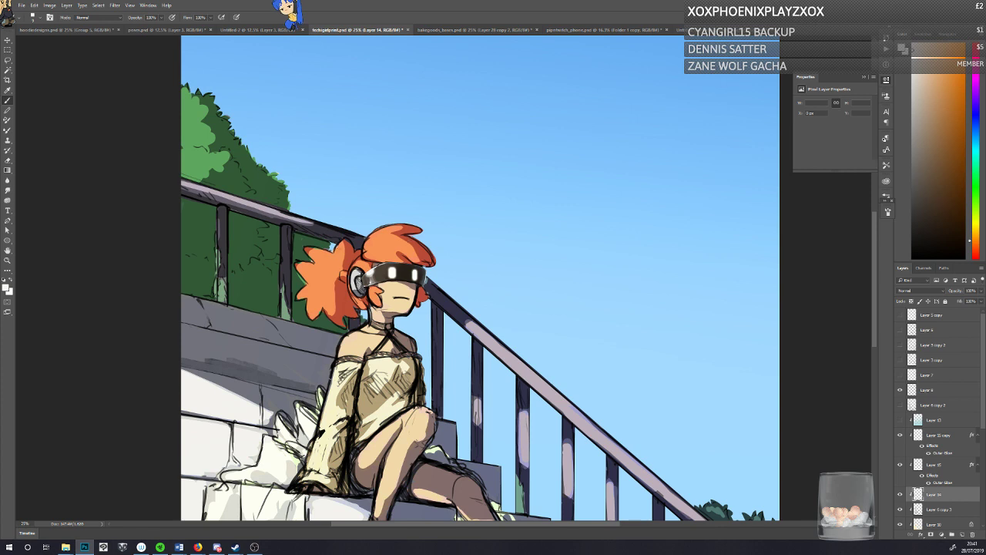
Step: Sample the sky's light blue for the visor work, save the document, and toggle Layer 14's visibility to compare the shading
alt+click(553, 486)
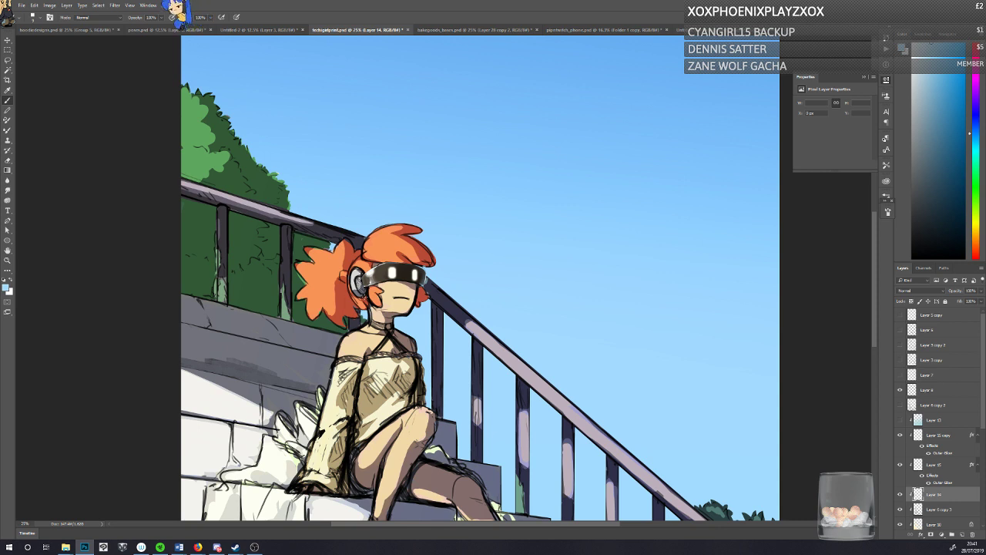
key(ctrl+s)
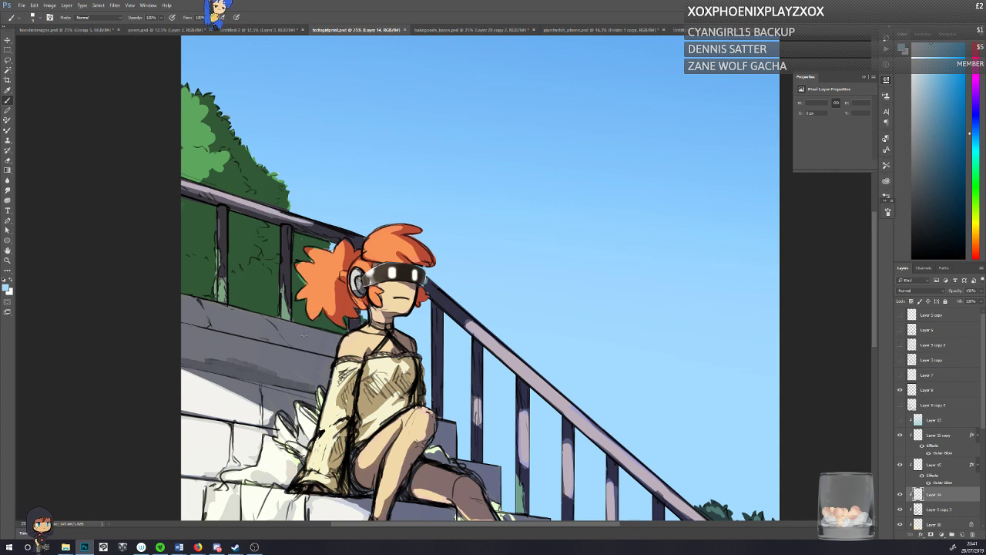
key(ctrl+a)
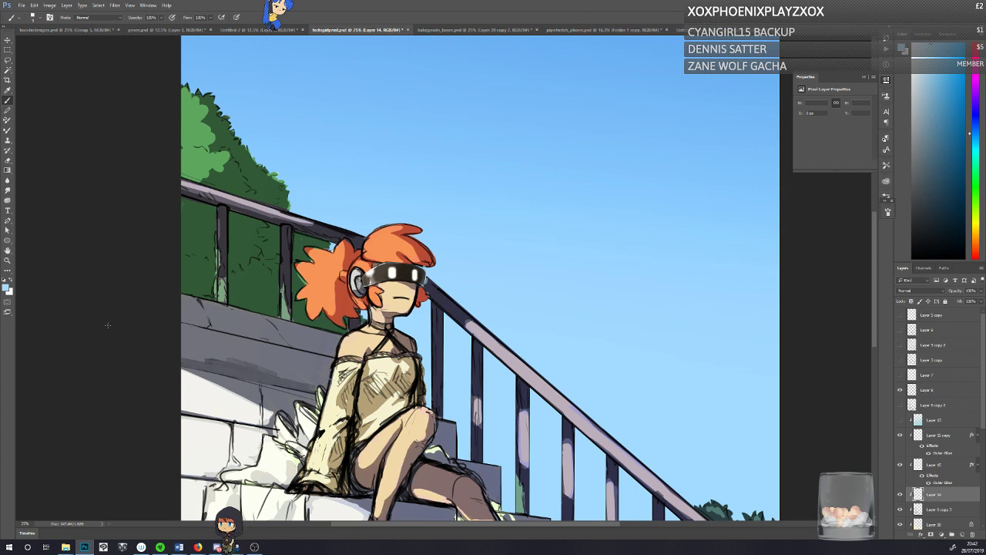
click(899, 495)
click(899, 496)
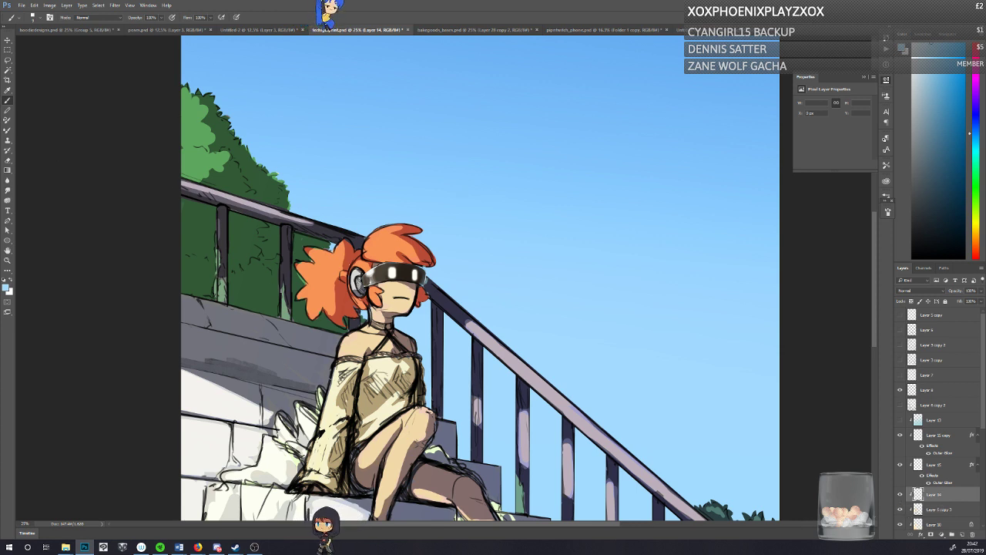
Step: Sample the shaded leg, hair and face tones around the visor's lower edge and mix a warm skin-shadow colour from them
alt+click(442, 482)
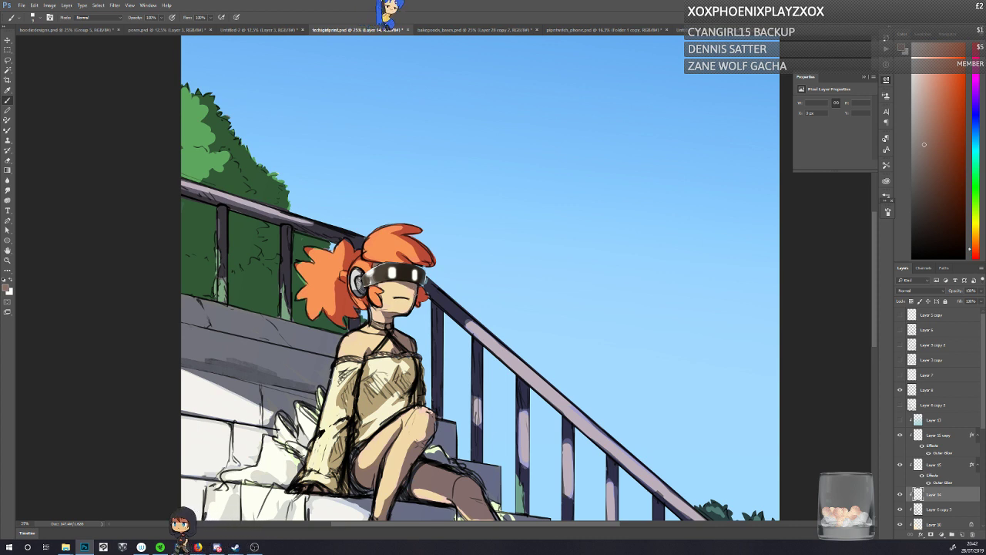
alt+click(421, 294)
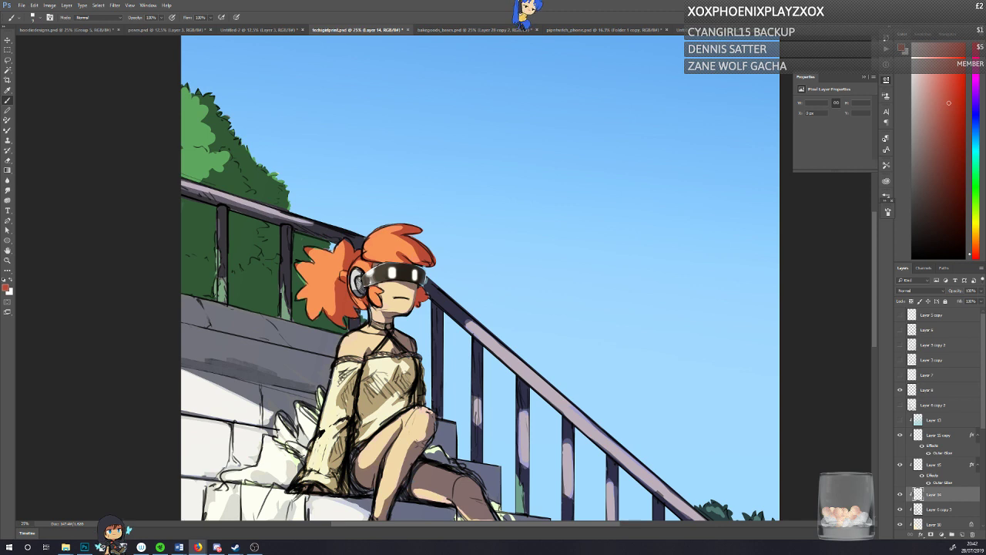
alt+click(403, 285)
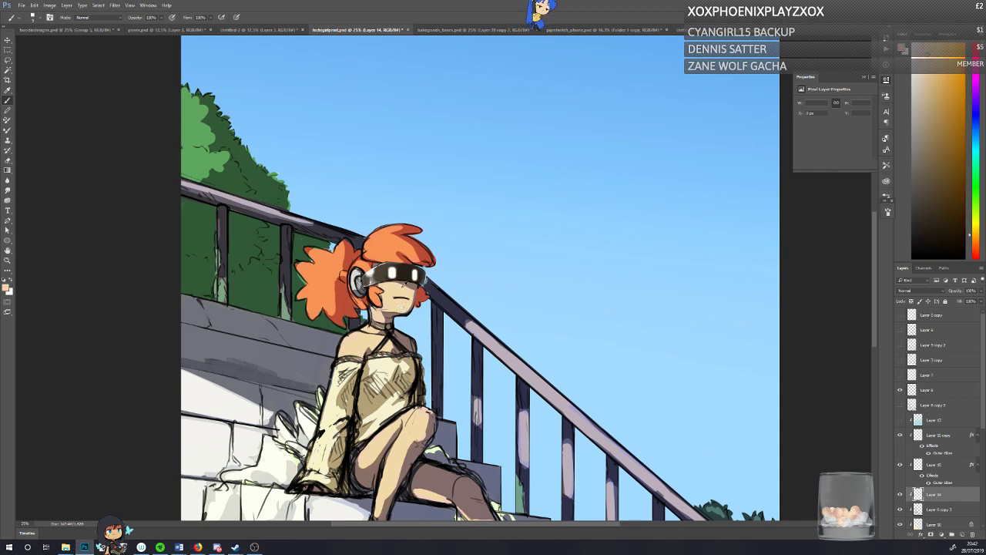
alt+click(414, 286)
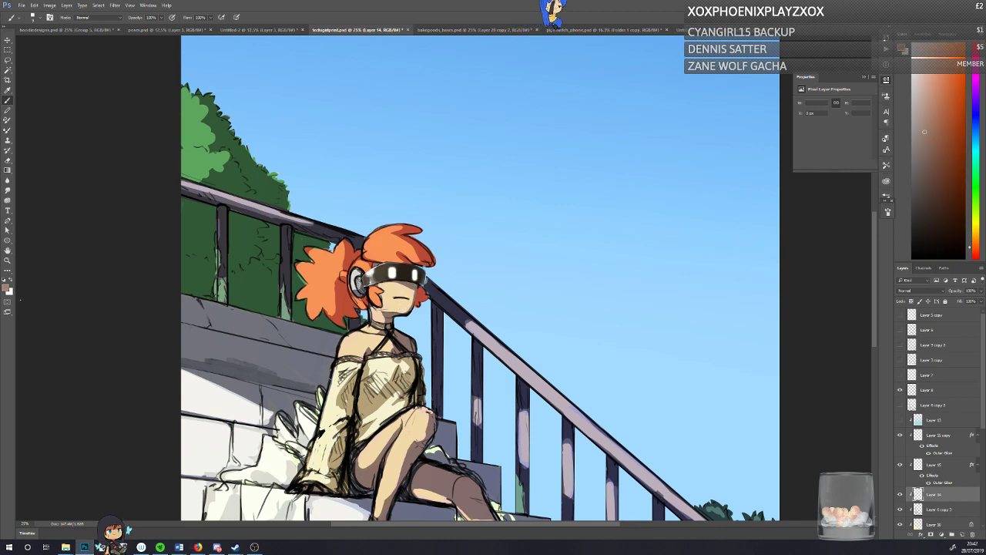
click(6, 287)
click(421, 166)
click(569, 149)
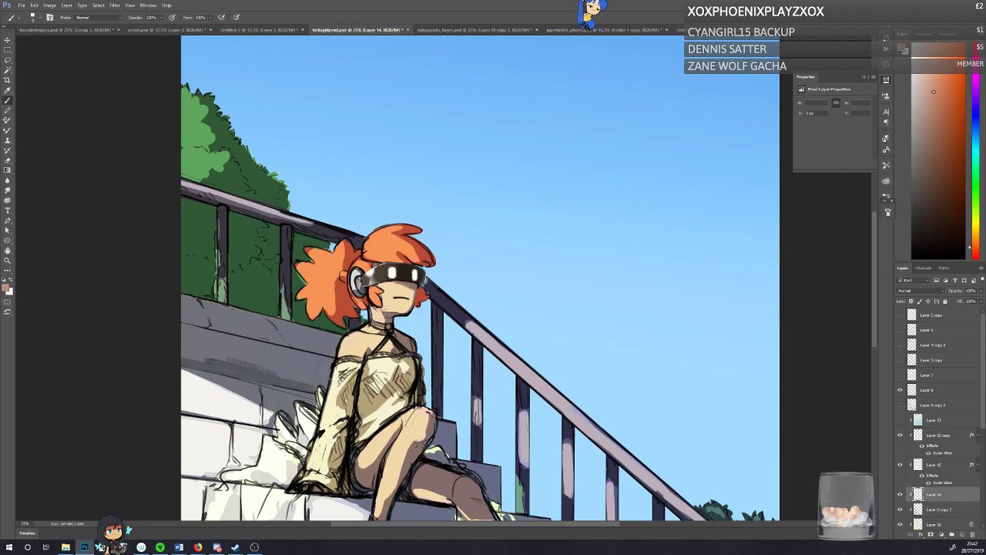
click(928, 128)
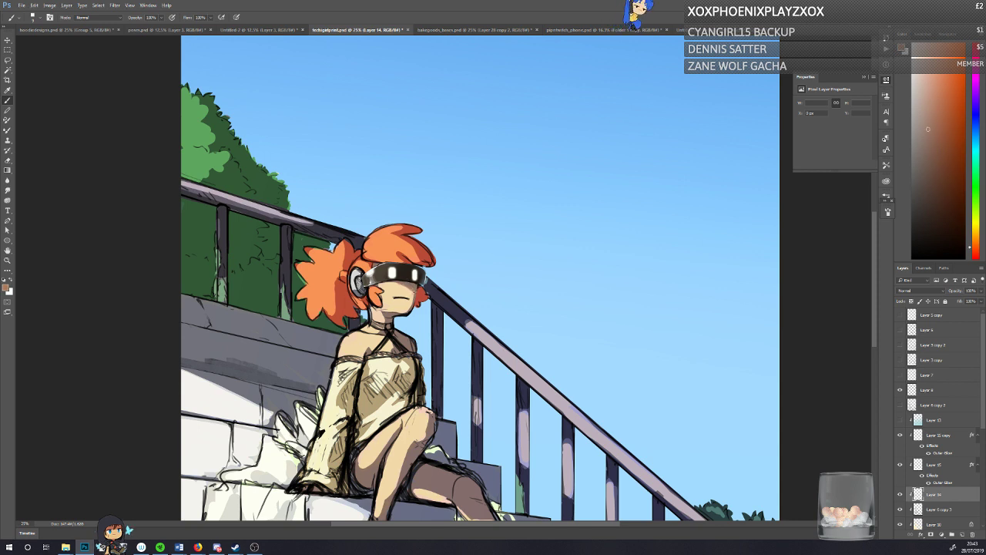
Step: Set the foreground colour to the skin-shadow tone sampled from the face beneath the visor, RGB 199, 144, 116
alt+click(449, 484)
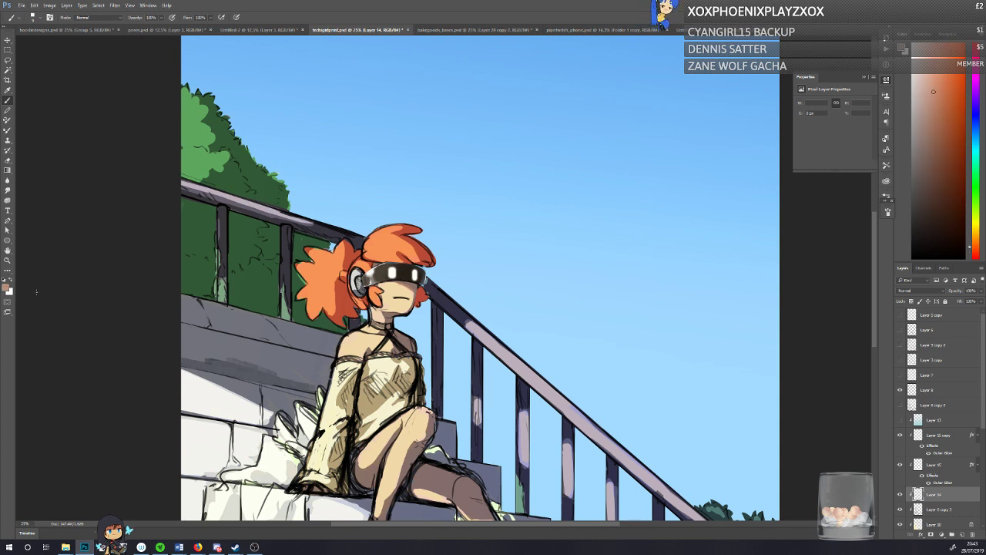
click(7, 288)
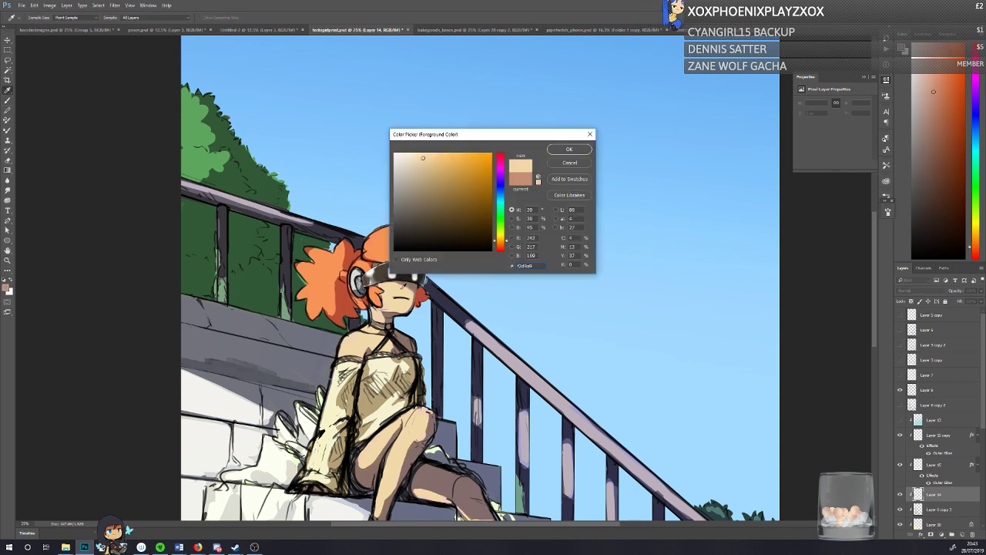
click(406, 284)
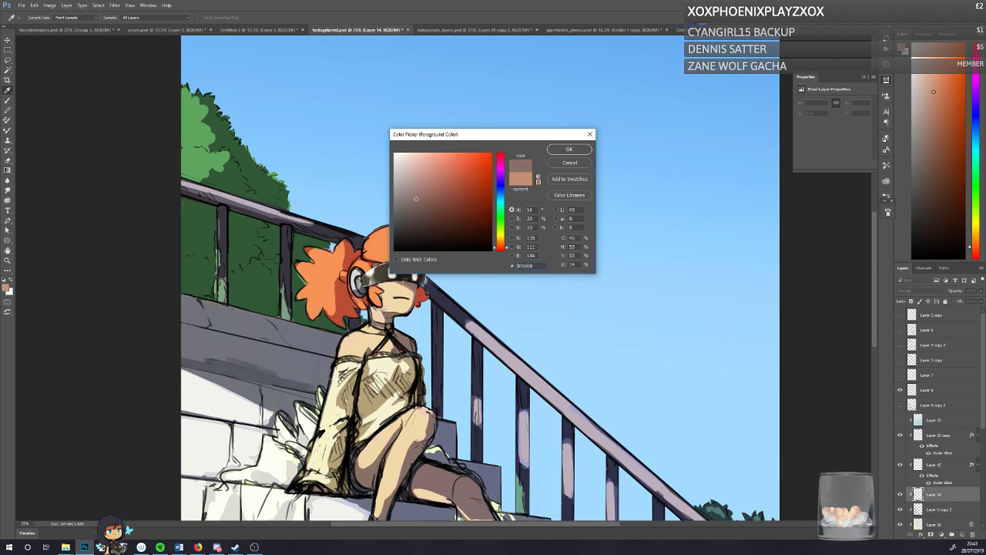
click(402, 285)
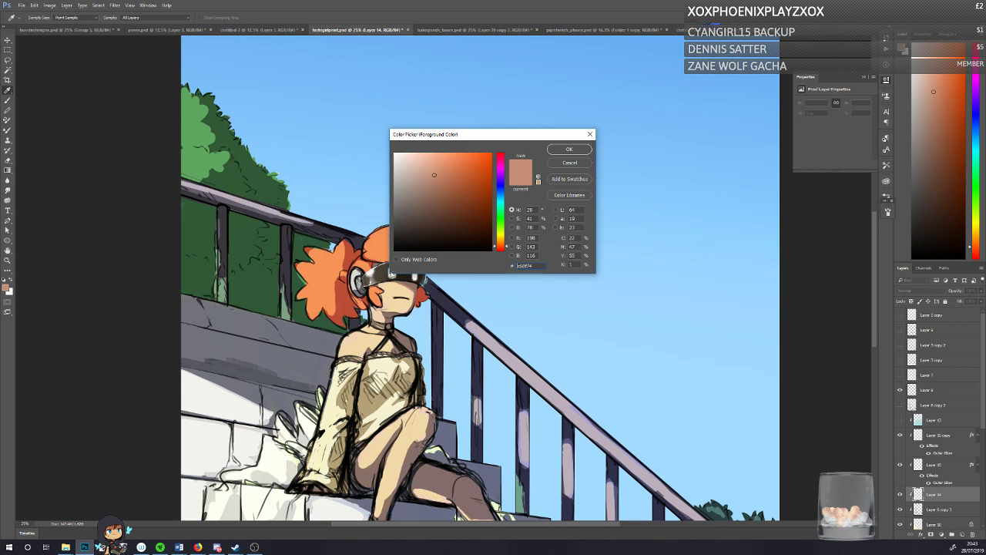
click(404, 289)
click(405, 282)
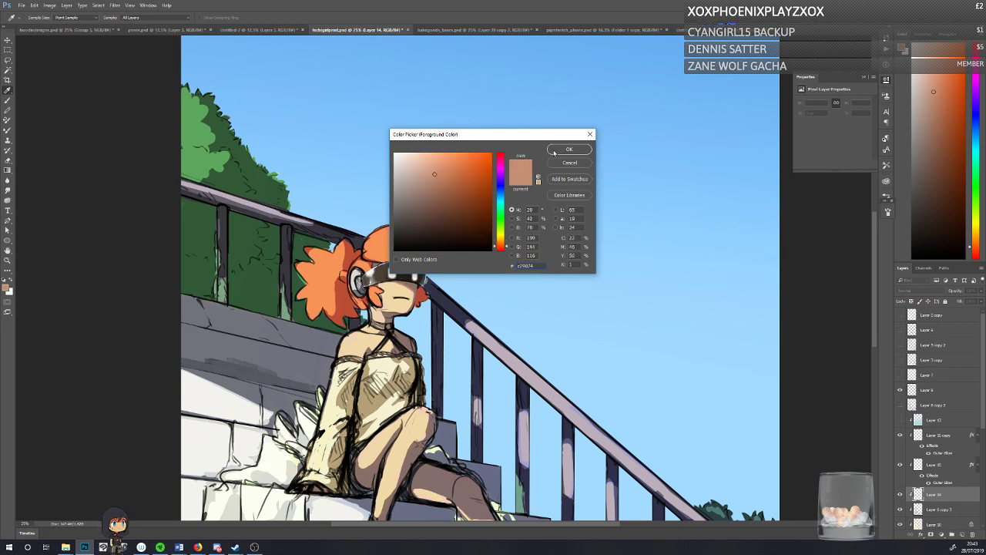
key(Return)
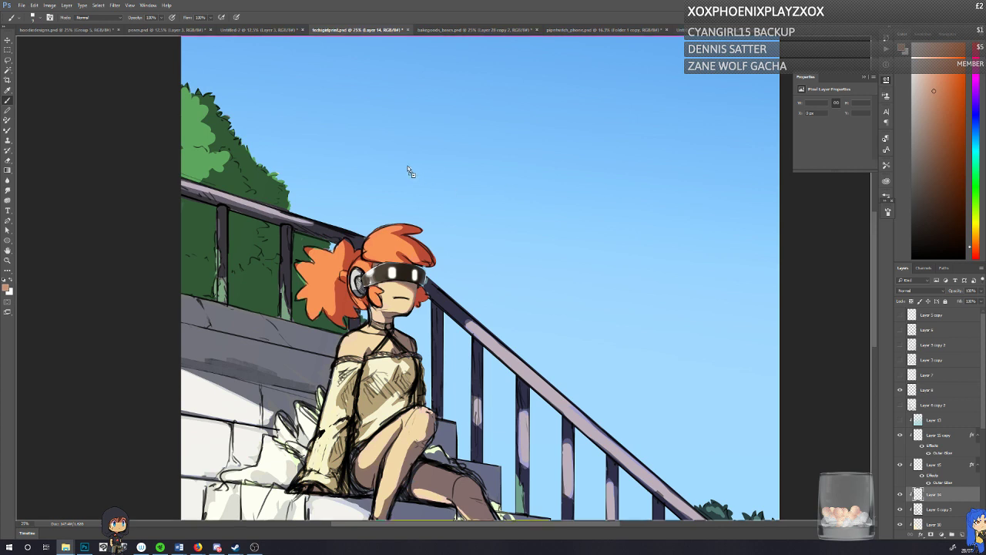
Step: Open the workshop painting of the bearded man and child as a separate document and add an empty layer above it
drag(669, 80, 801, 28)
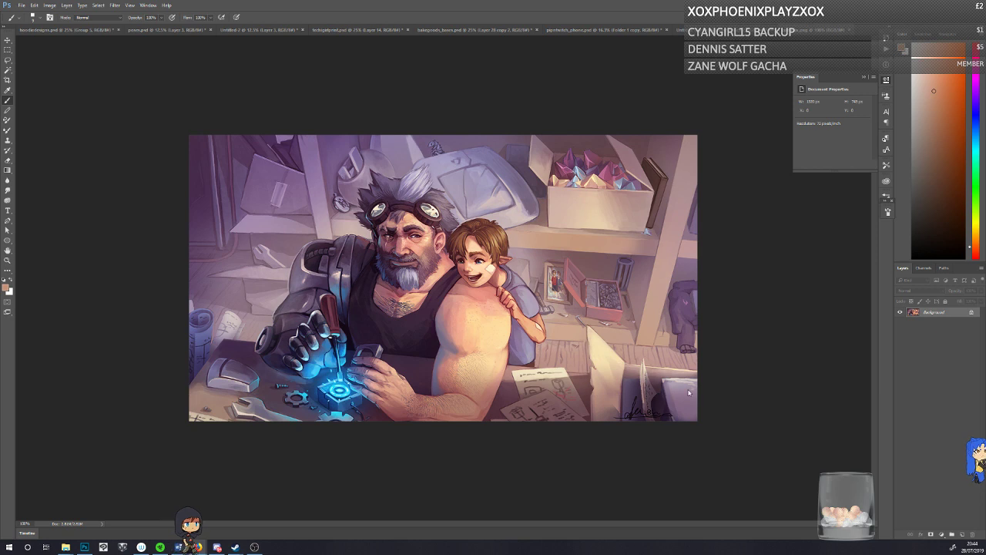
key(ctrl+shift+alt+n)
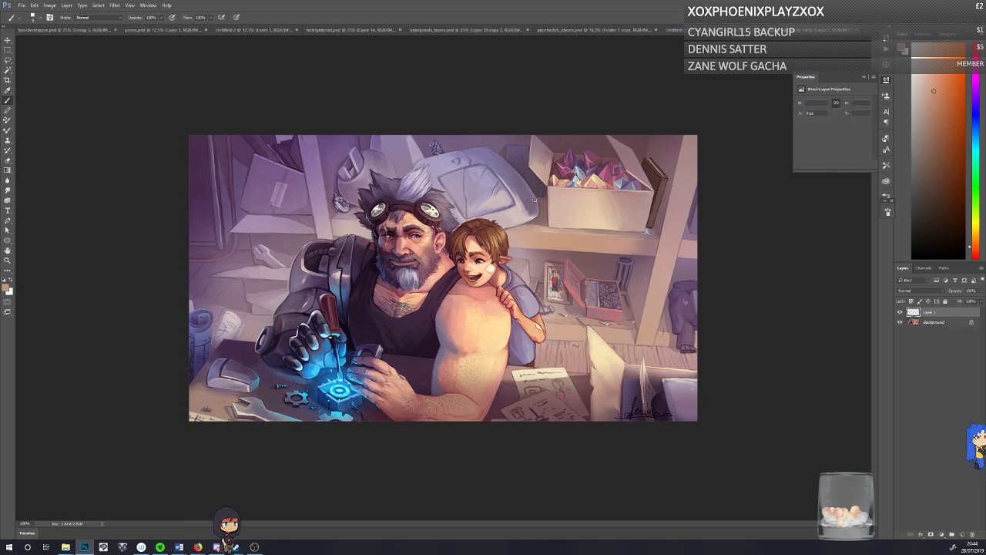
Step: Circle the crystal box, the crumpled shelf item, the rolled papers and the desk papers in turn, undoing each mark
drag(533, 199, 544, 217)
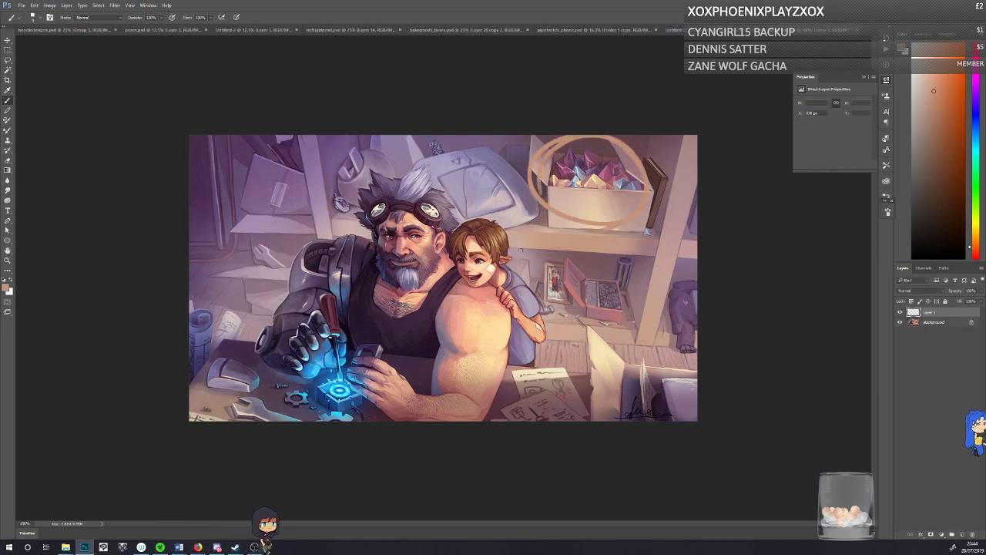
key(ctrl+z)
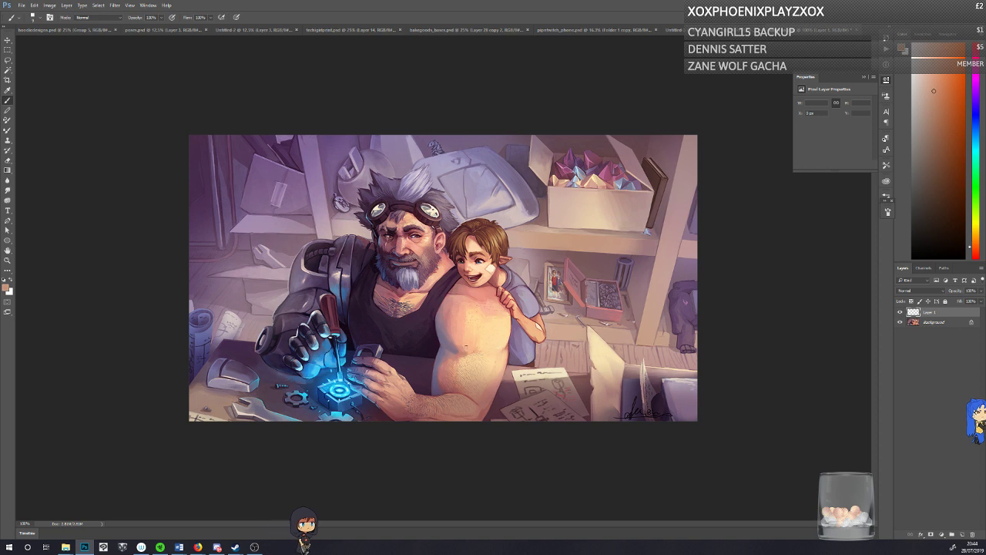
drag(342, 185, 330, 180)
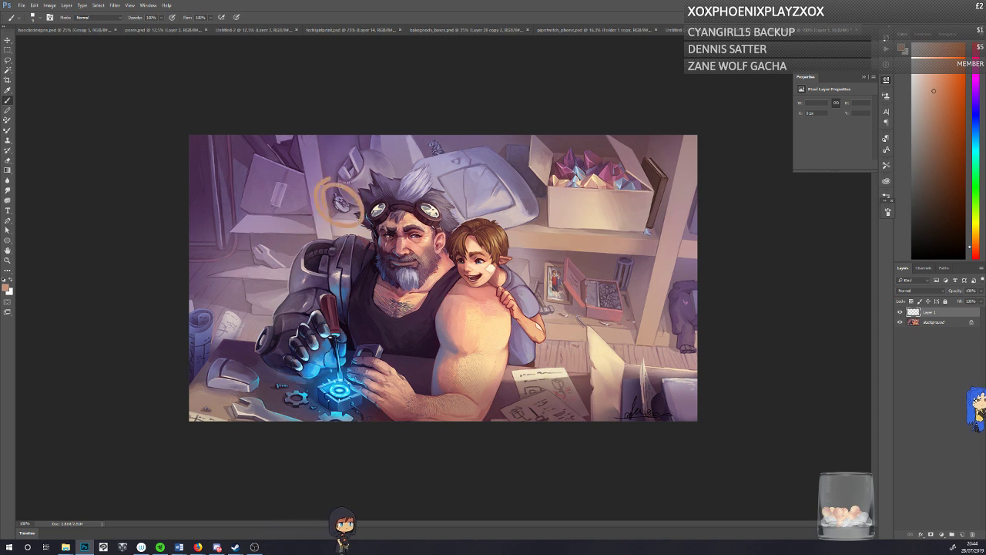
key(ctrl+z)
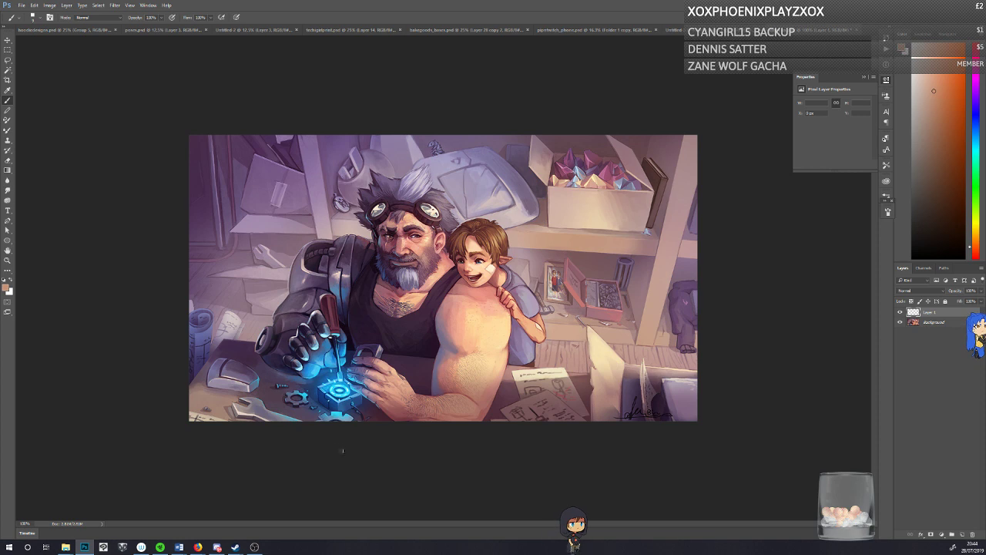
drag(191, 343, 193, 393)
key(ctrl+z)
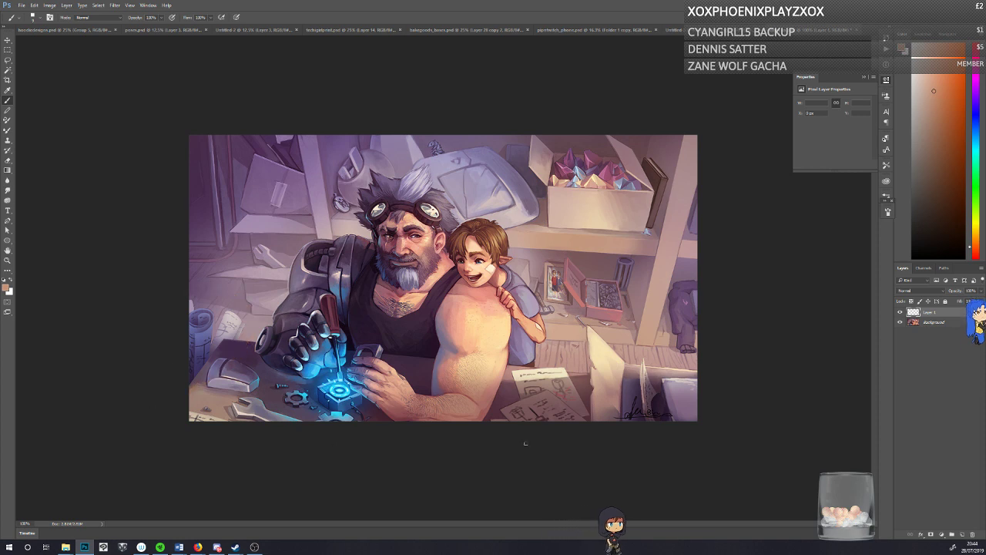
mouse_move(493, 420)
mouse_down()
mouse_move(521, 350)
mouse_move(604, 420)
mouse_up()
key(ctrl+z)
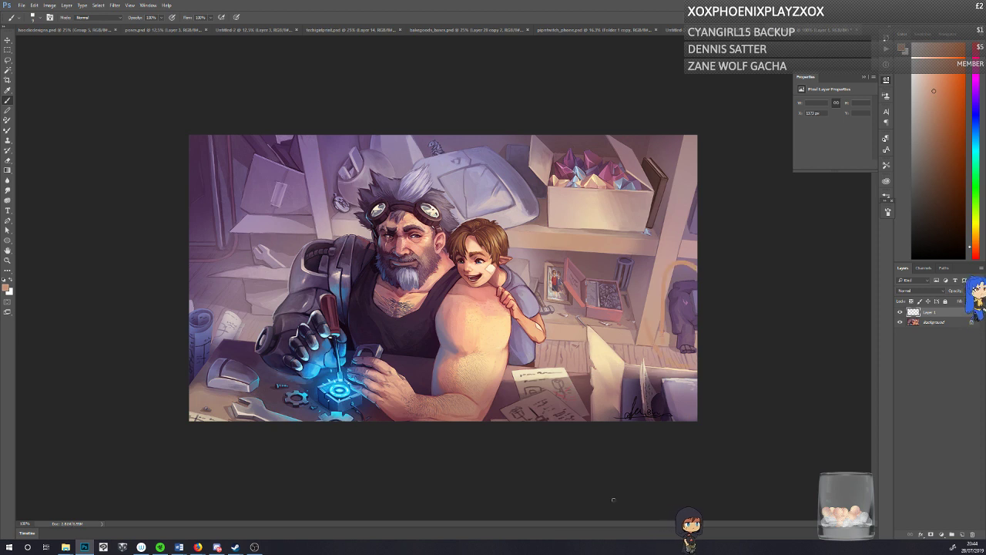
Step: Circle the framed card on the shelf, the two figures and the glowing device on the desk, undoing each mark
drag(542, 309, 539, 317)
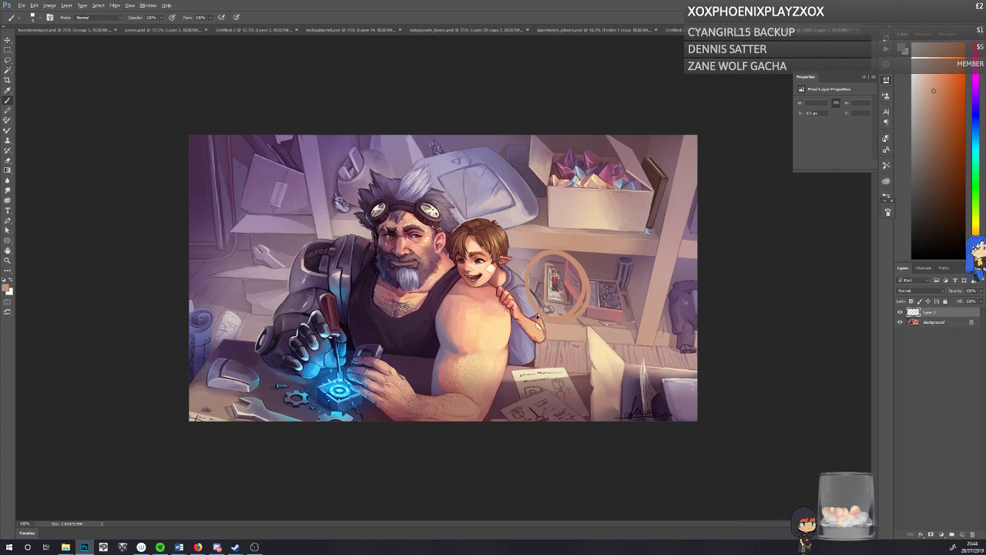
key(ctrl+z)
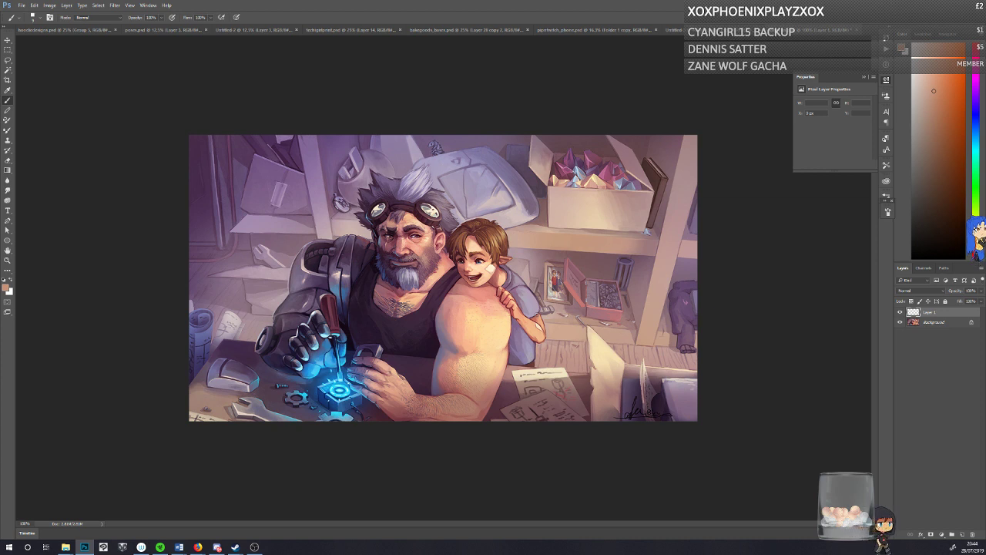
mouse_move(506, 199)
mouse_down()
mouse_move(424, 224)
mouse_move(567, 255)
mouse_up()
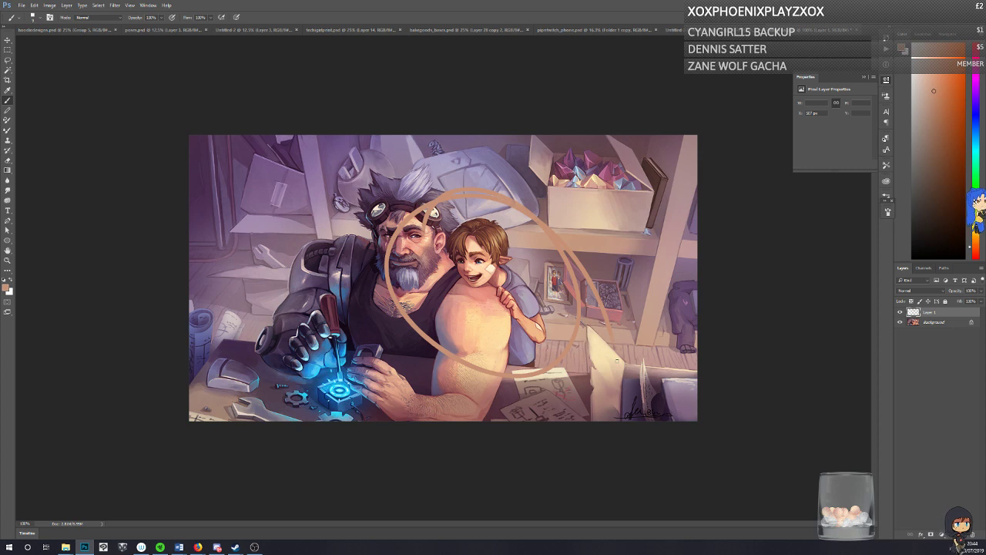
key(ctrl+z)
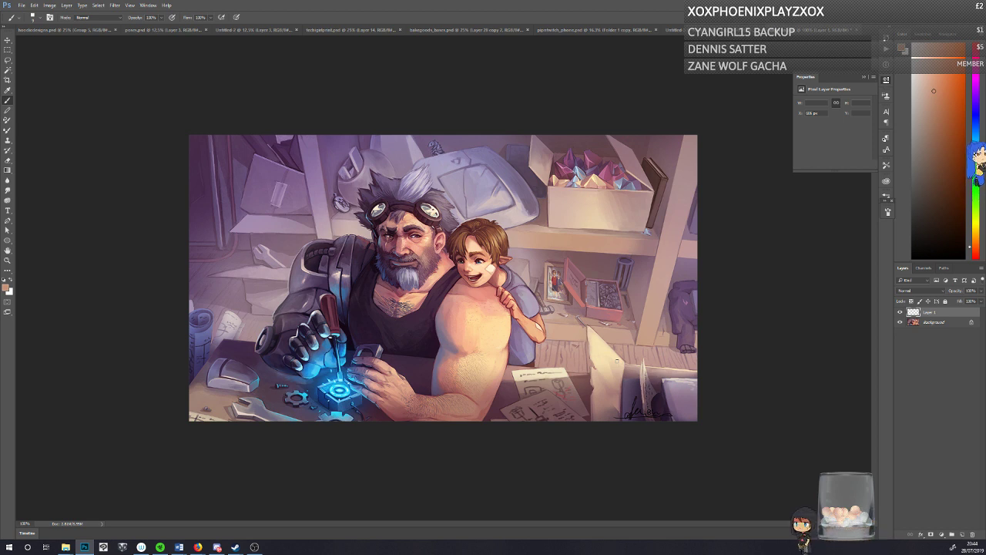
mouse_move(277, 370)
mouse_down()
mouse_move(308, 328)
mouse_move(254, 416)
mouse_move(439, 386)
mouse_up()
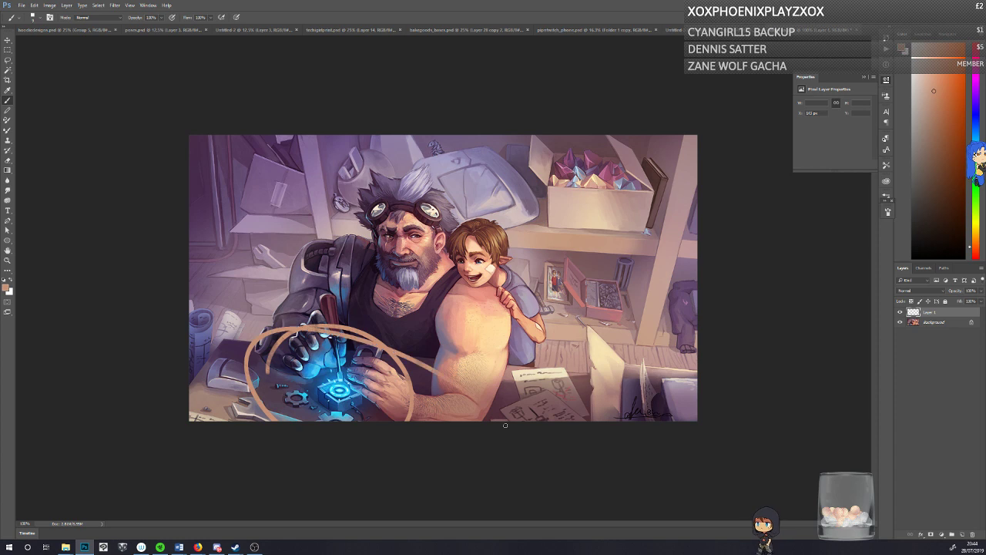
key(ctrl+z)
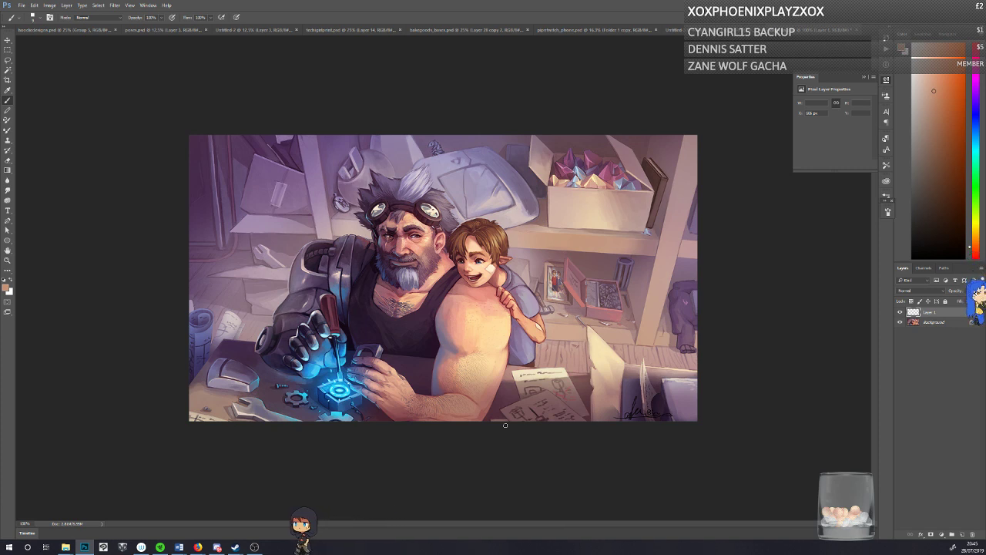
mouse_move(277, 410)
mouse_down()
mouse_move(324, 434)
mouse_move(422, 377)
mouse_move(480, 479)
mouse_up()
key(ctrl+z)
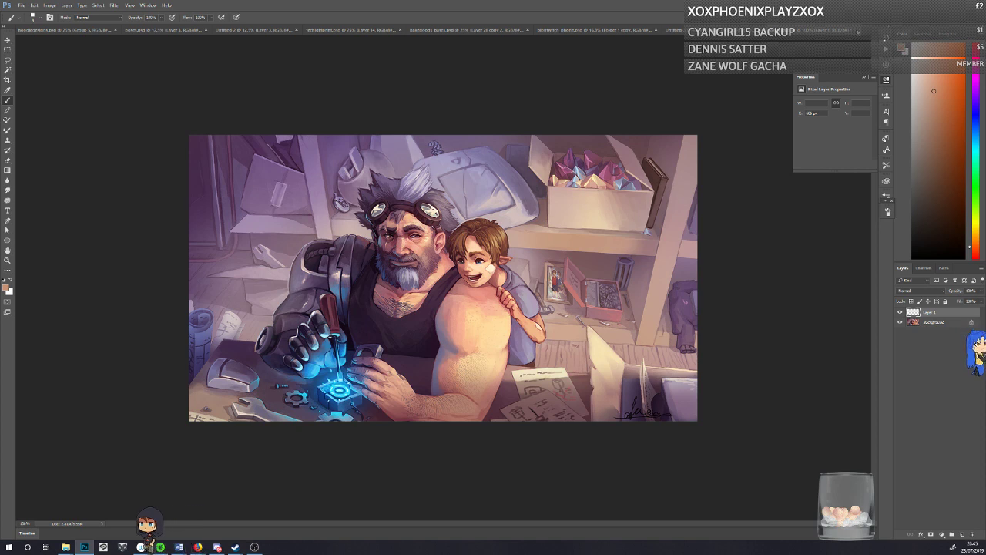
Step: Return to the visored girl illustration, set the foreground colour to the muted shadow brown beneath the visor, RGB 136, 112, 103, and save
click(857, 30)
click(511, 197)
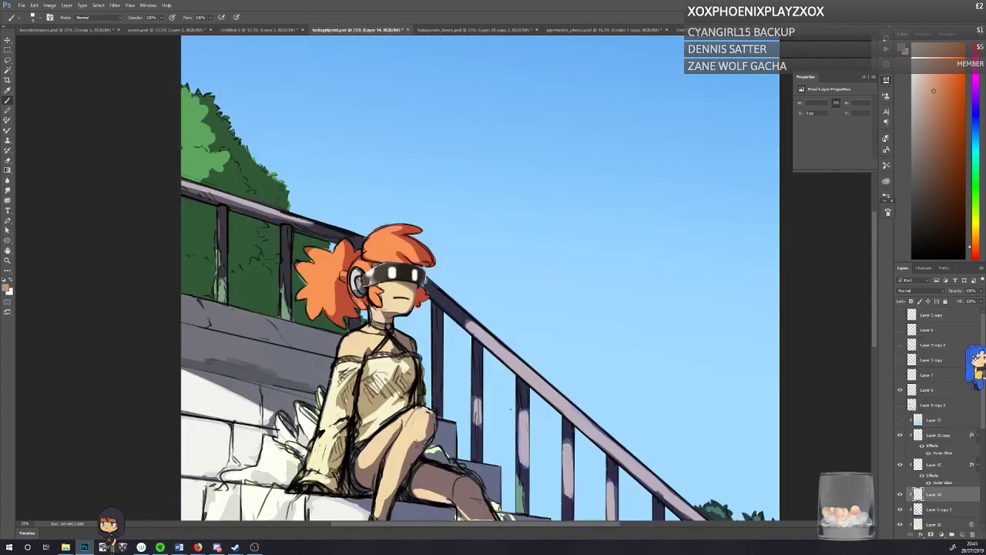
scroll(875, 328, down, 4)
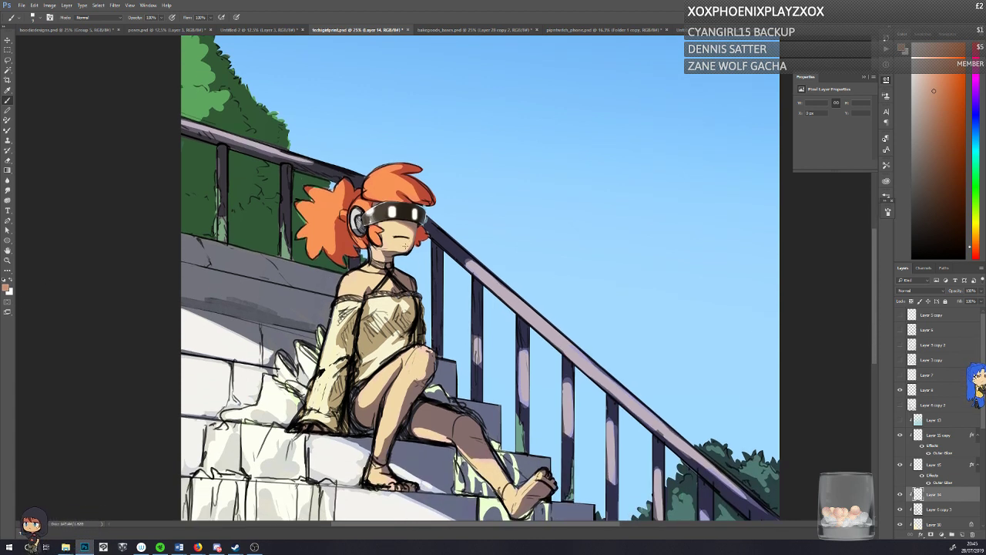
alt+click(419, 224)
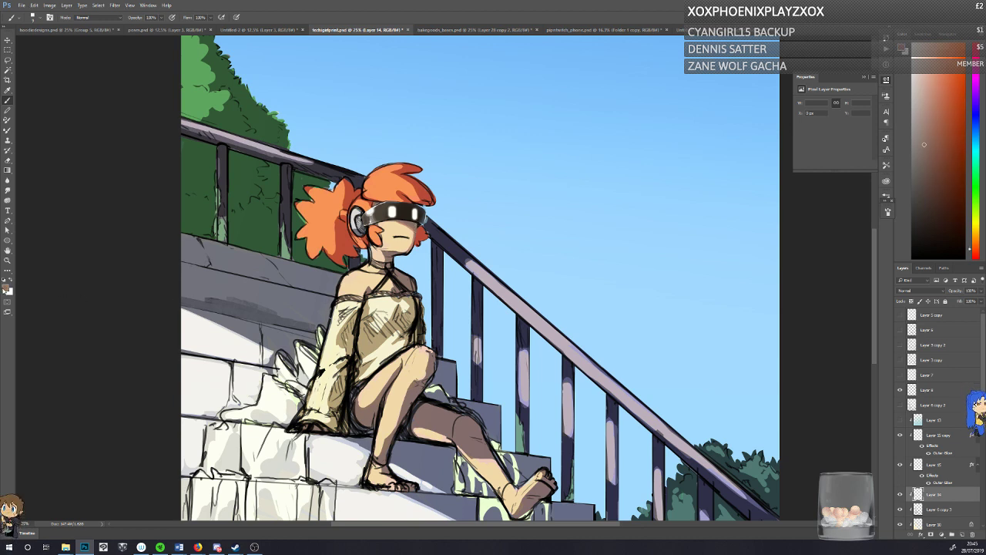
click(6, 289)
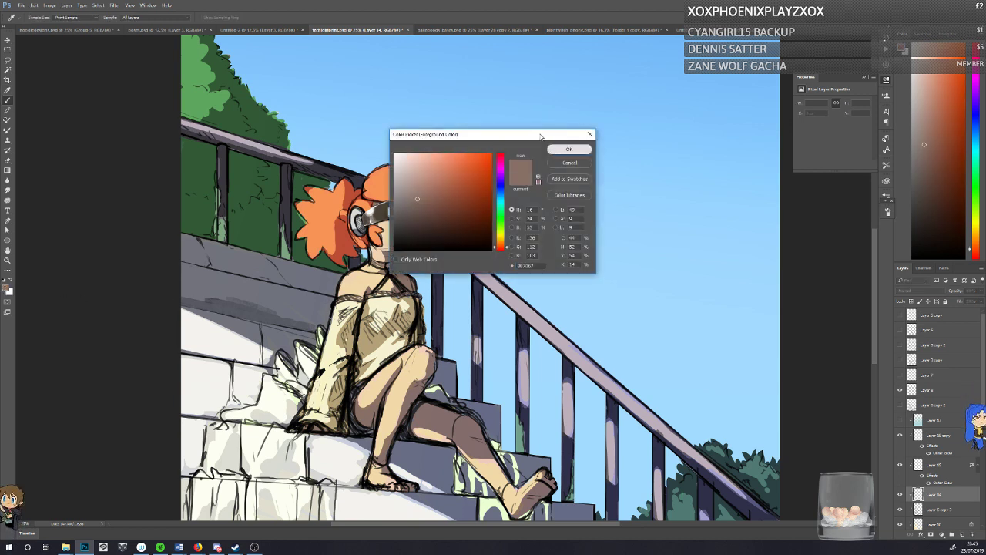
click(568, 149)
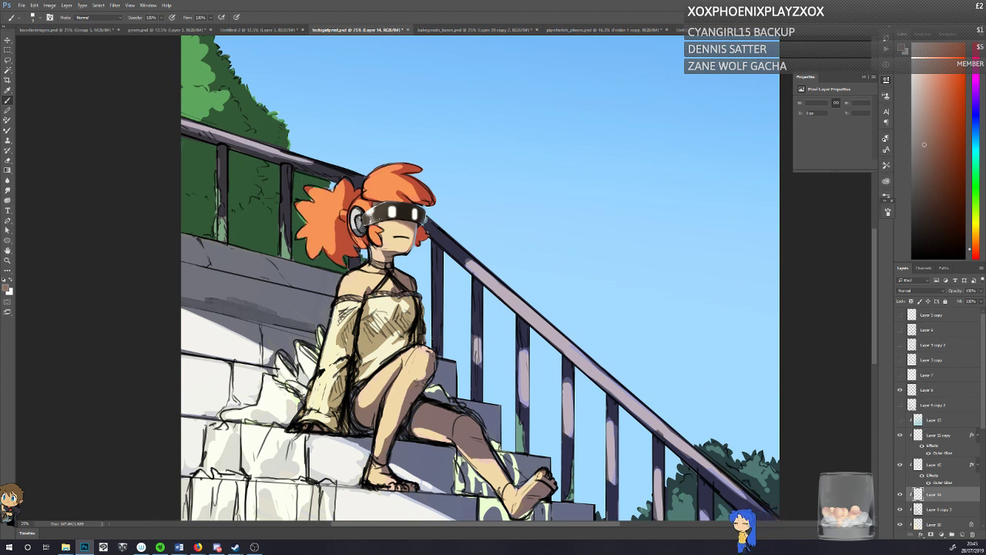
key(ctrl+s)
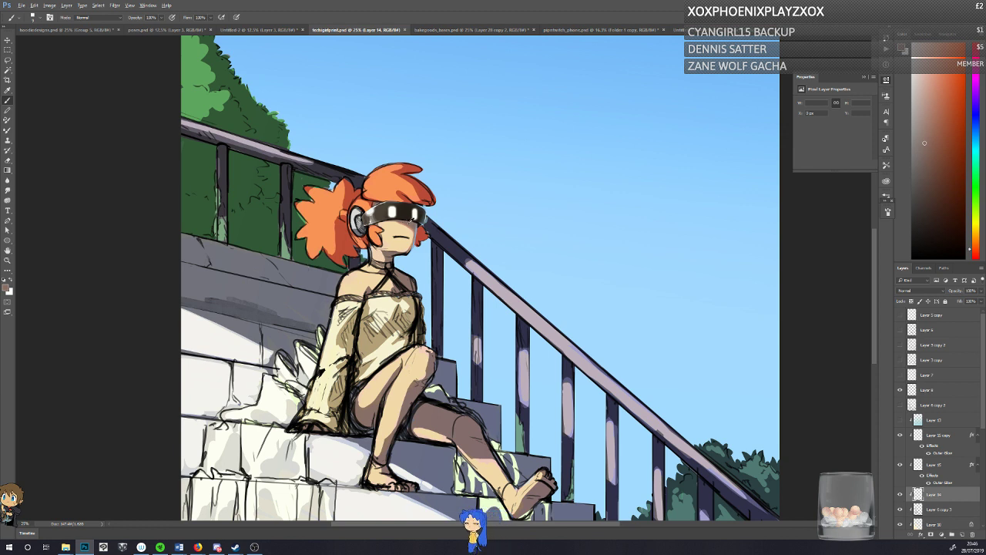
Step: Refine the shading on the girl's face below the visor, alternating between shadow and light skin tones sampled from the artwork
drag(403, 223, 398, 223)
alt+click(393, 221)
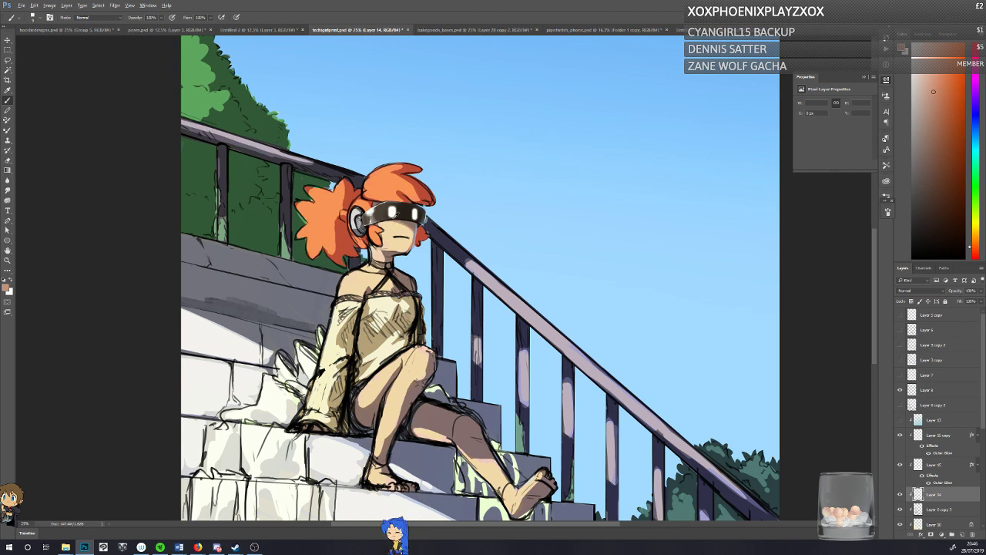
alt+click(396, 221)
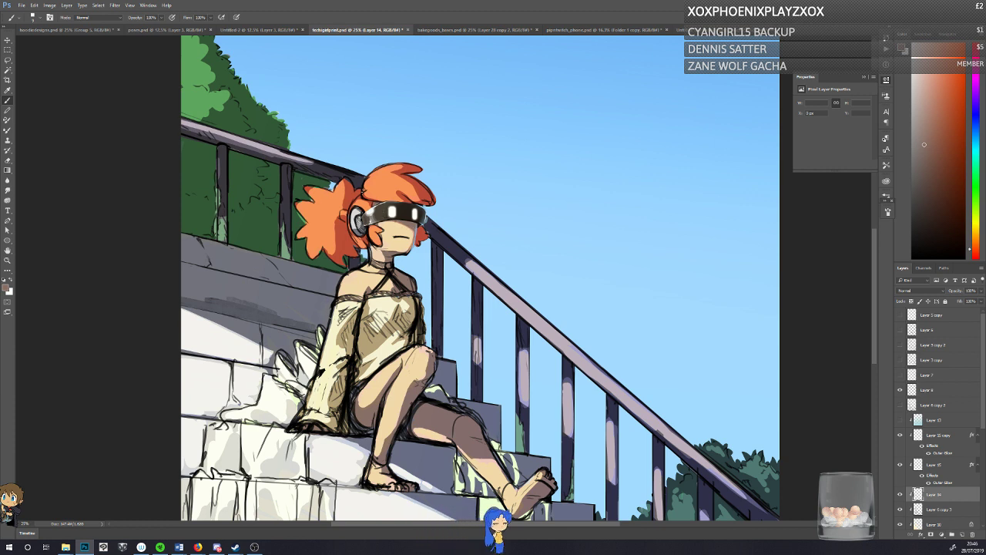
alt+click(410, 227)
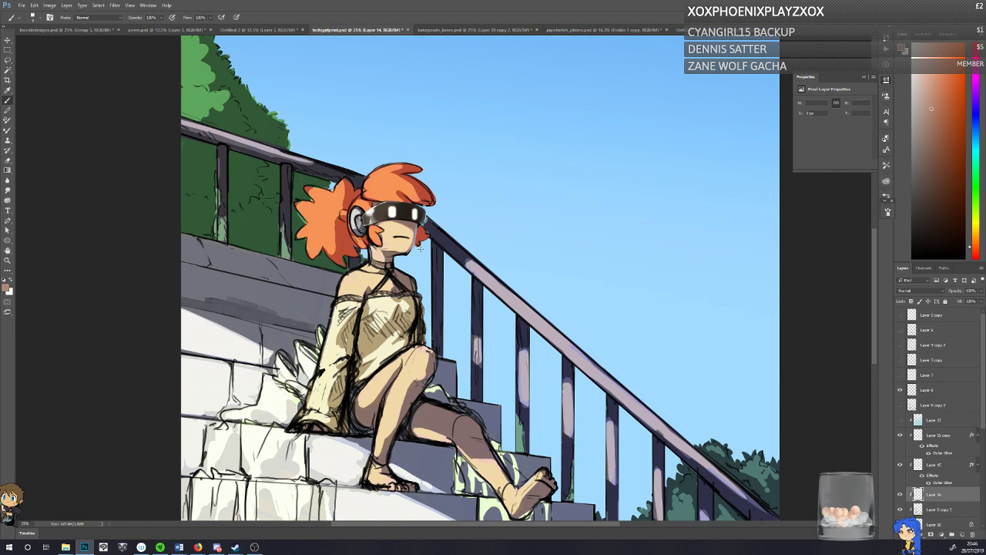
alt+click(392, 224)
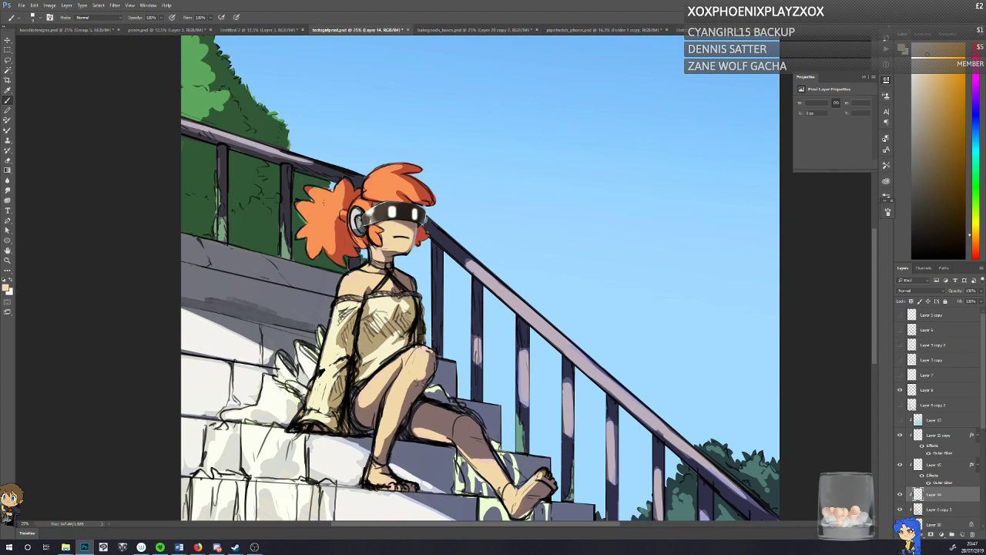
alt+click(420, 224)
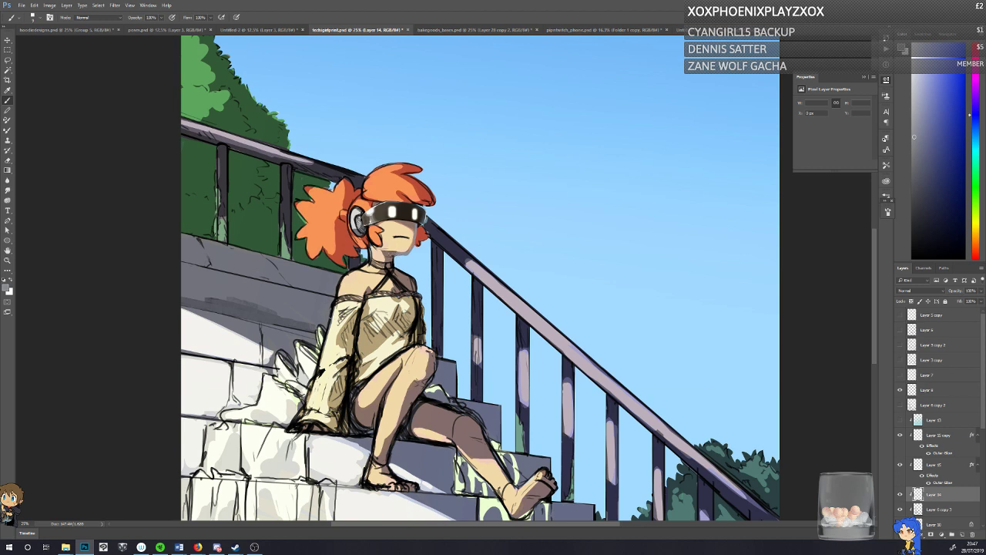
alt+click(442, 423)
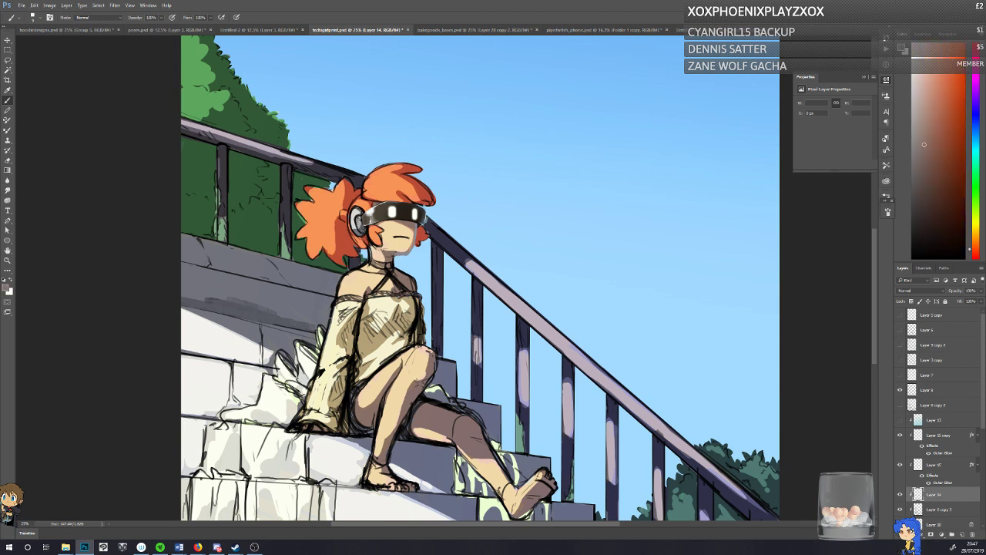
alt+click(391, 248)
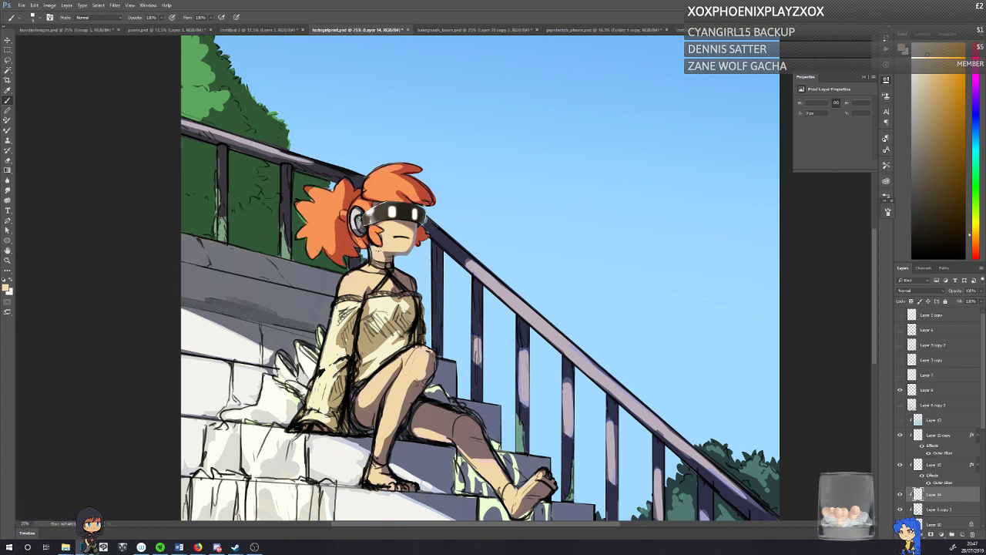
Step: Enlarge the brush, blend the skin shadow beneath the visor with sampled skin tones, and save the illustration
key(ctrl+t)
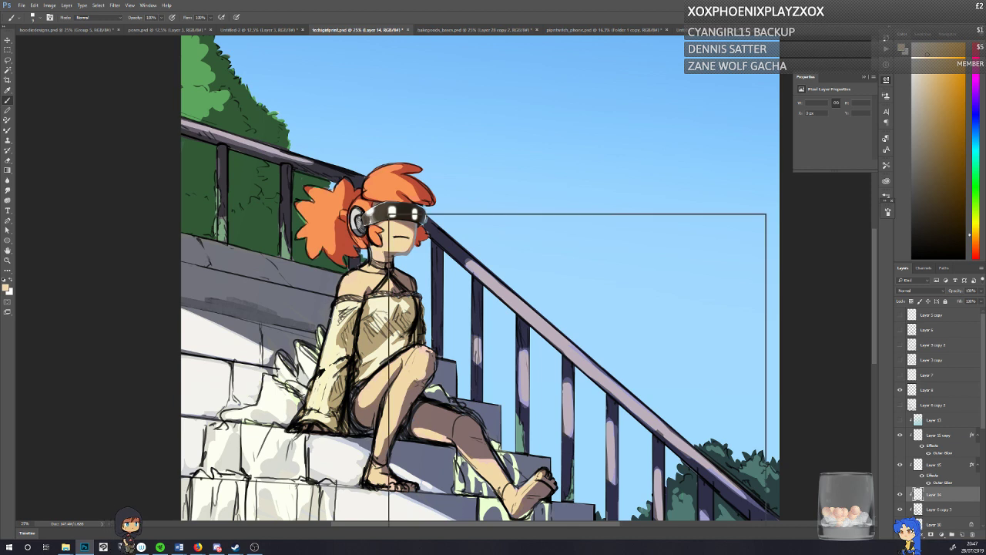
right_click(389, 214)
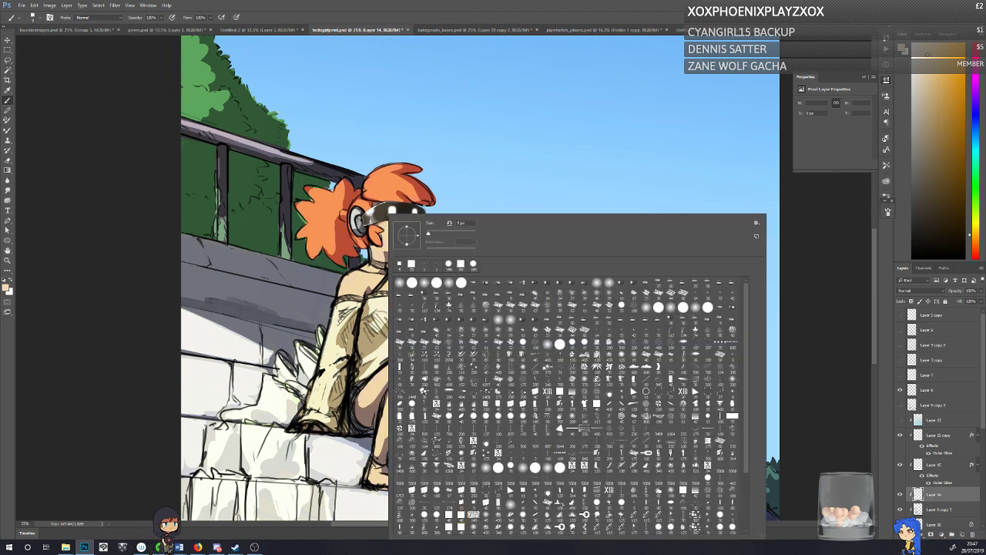
click(438, 233)
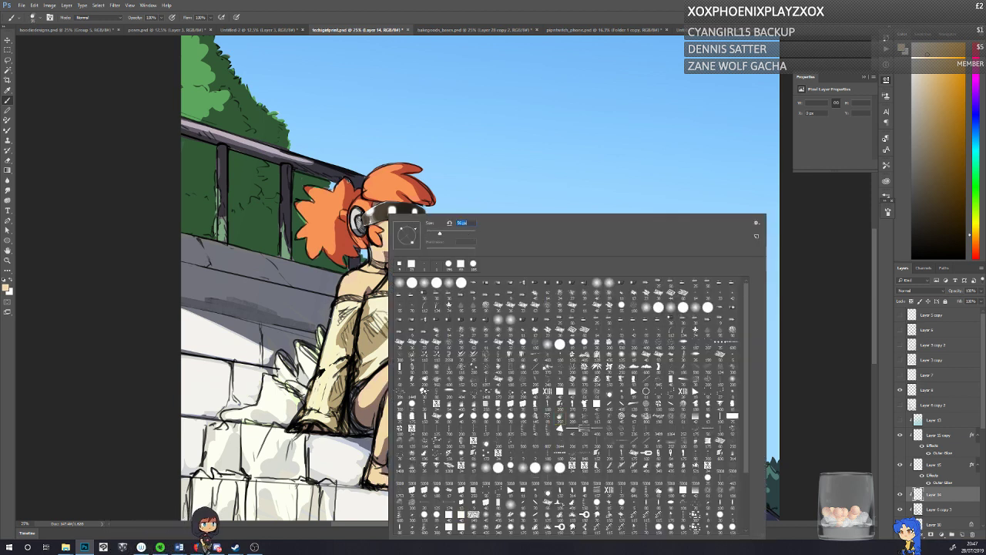
key(Return)
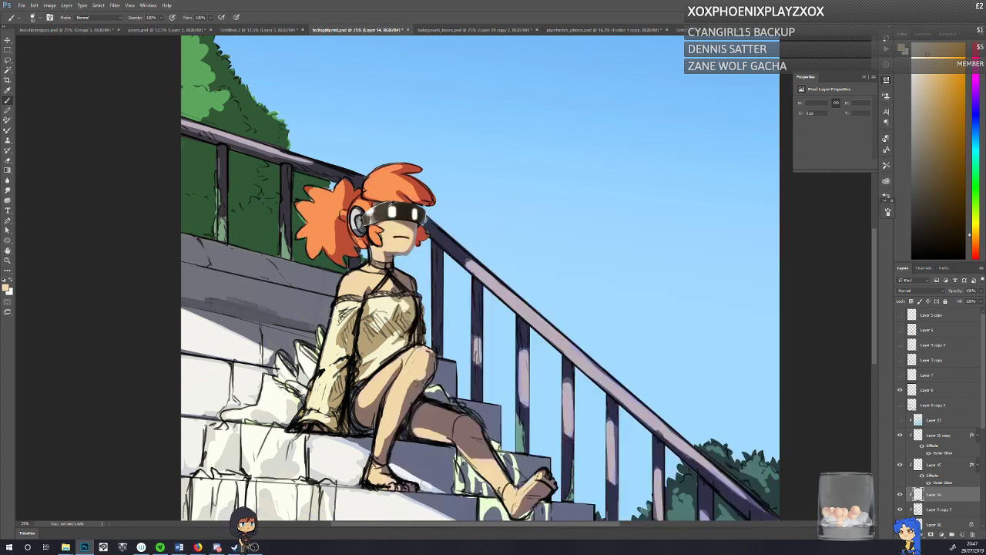
alt+click(394, 223)
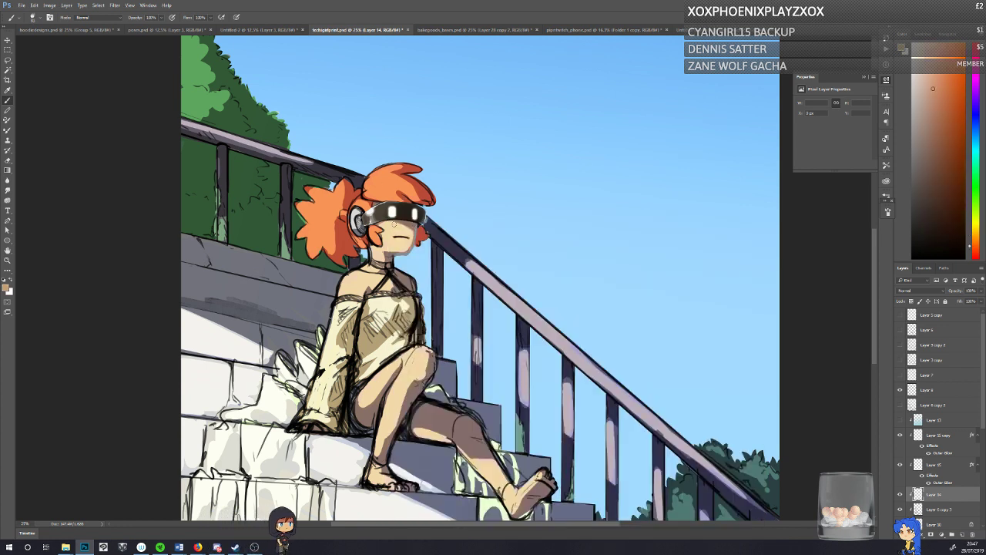
key(z)
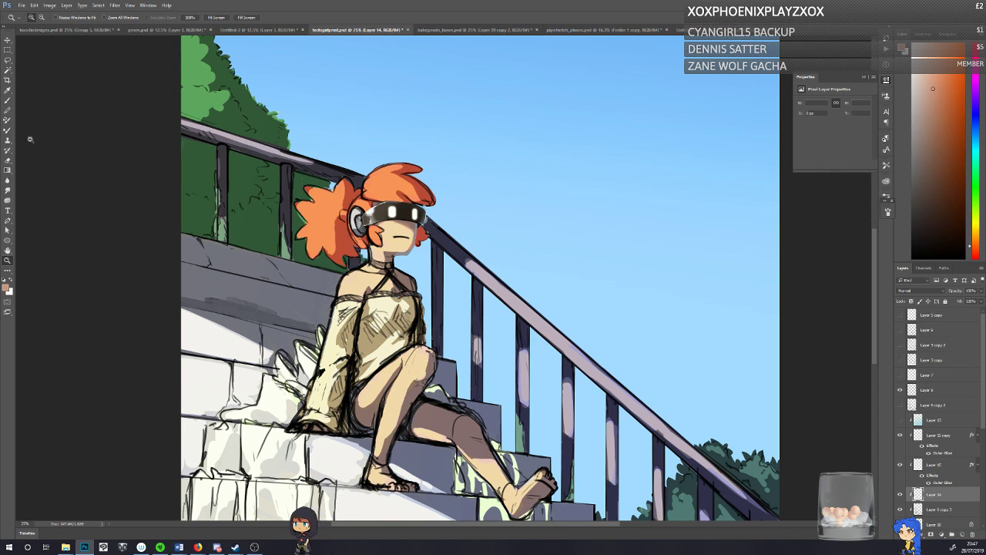
key(b)
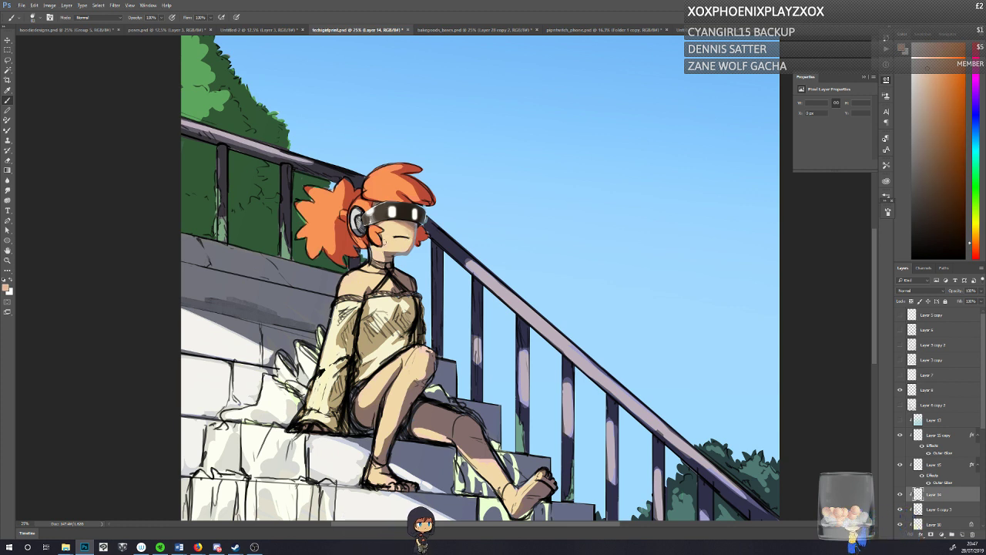
key(ctrl+s)
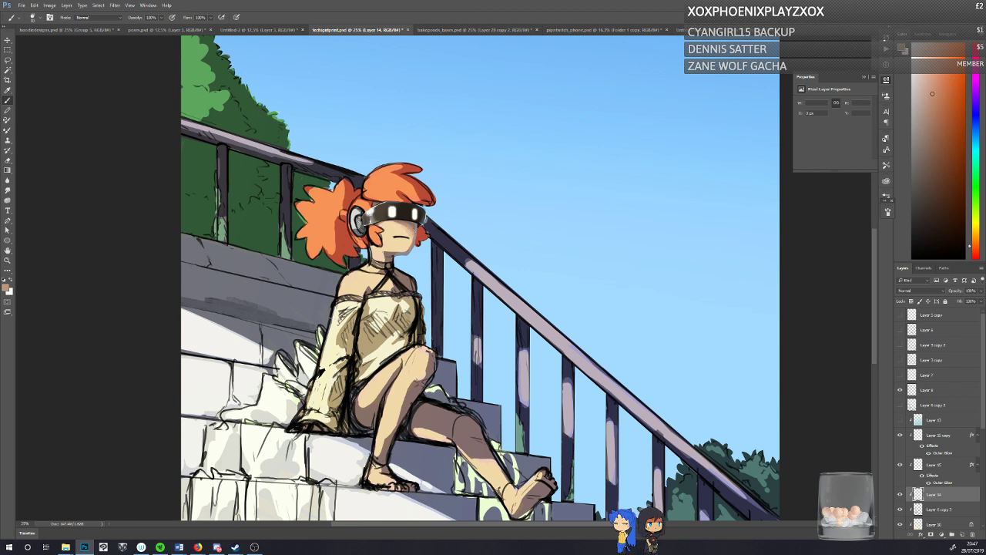
Step: Touch up the shadowed side of the face and the skin above the mouth with sampled tones
alt+click(419, 228)
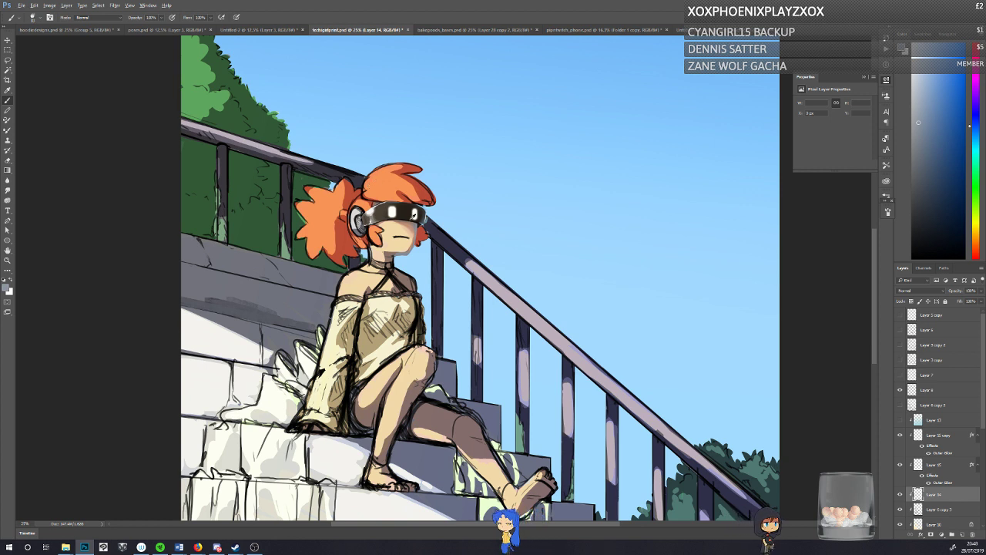
alt+click(407, 234)
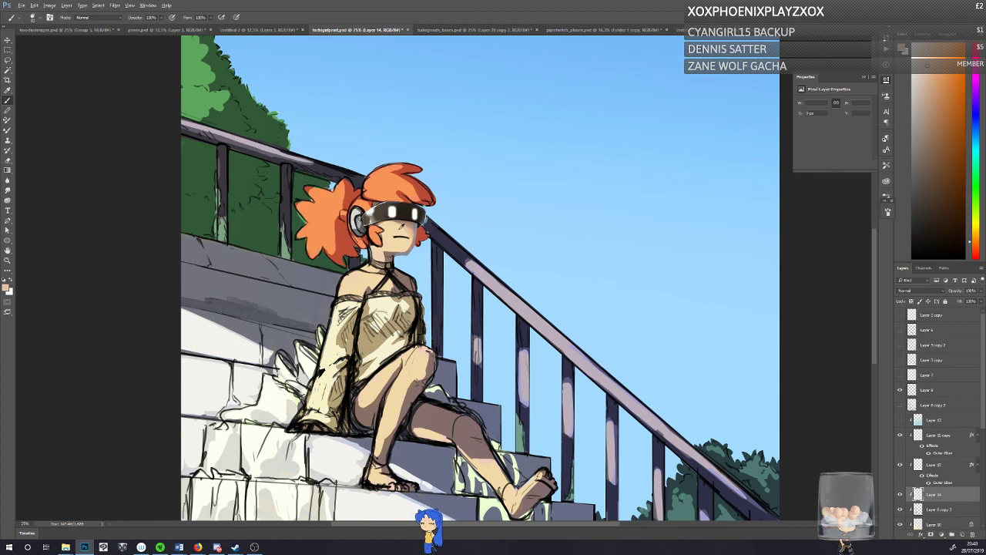
alt+click(404, 231)
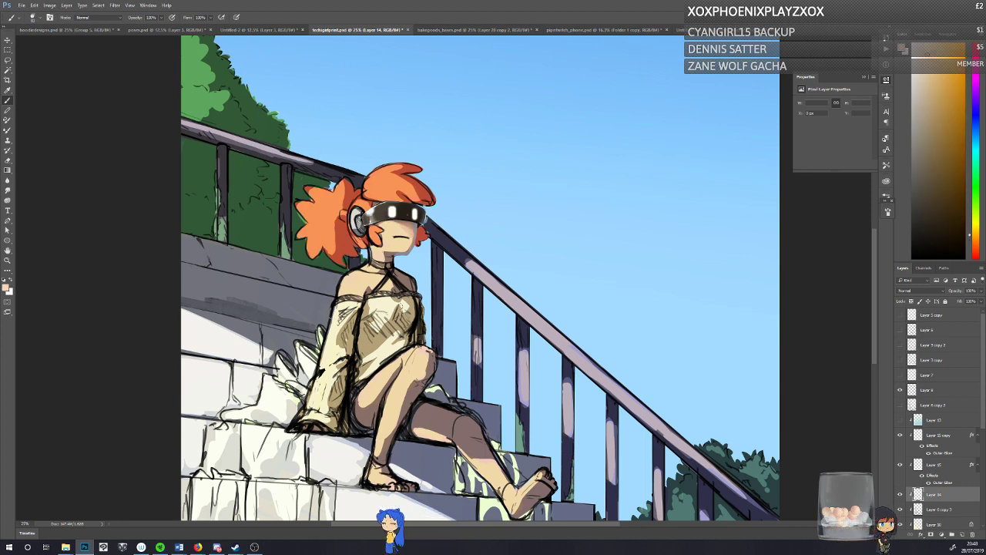
Step: Reduce the brush size and redraw the girl's mouth line in the muted brown sampled from the artwork
right_click(407, 234)
click(429, 264)
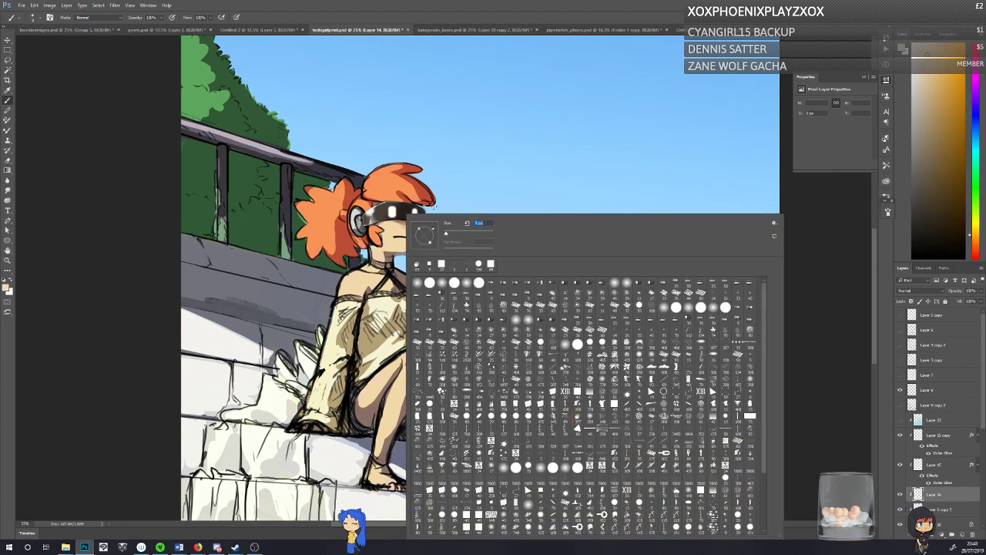
click(389, 240)
alt+click(384, 243)
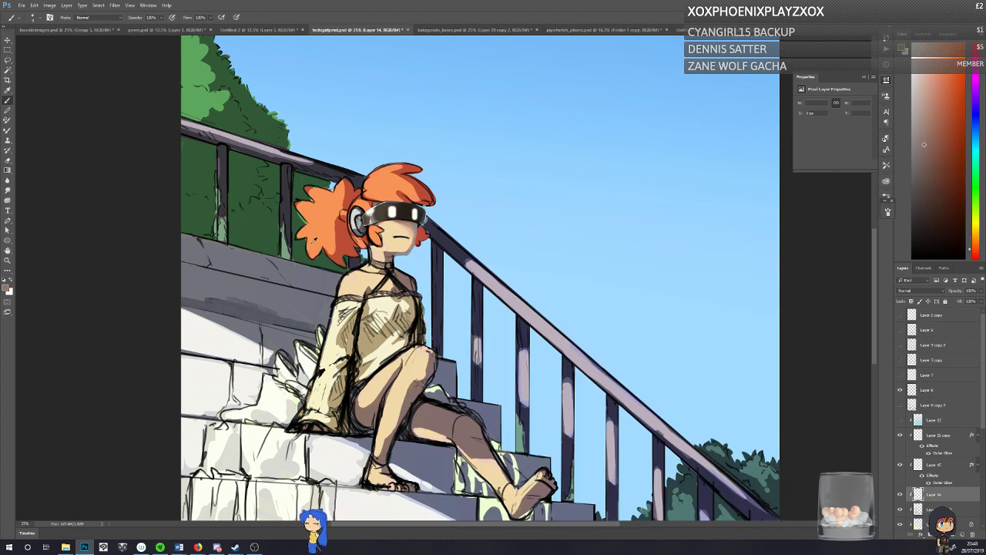
drag(396, 237, 407, 237)
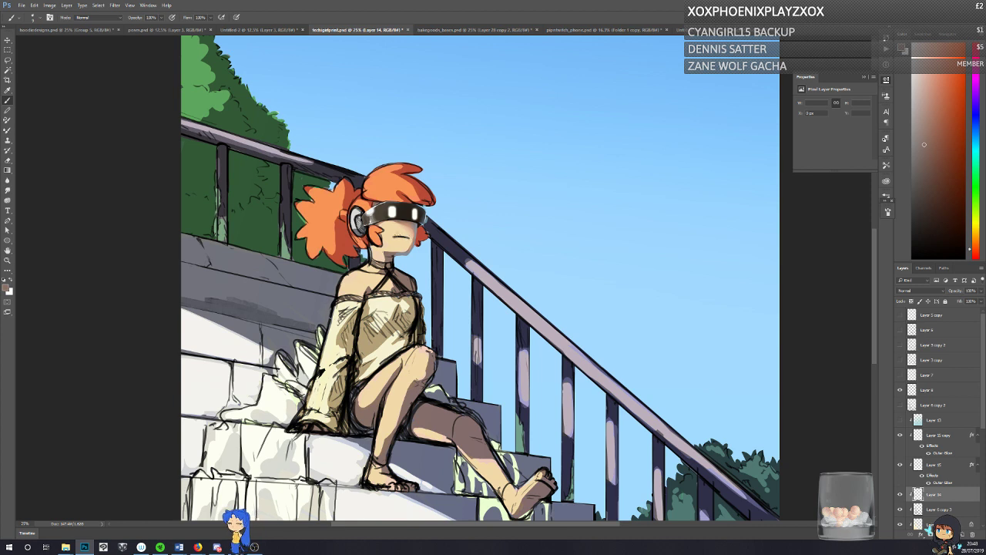
Step: Reshape the mouth into a slightly downturned line using sampled skin and shadow tones, and save the illustration
alt+click(394, 233)
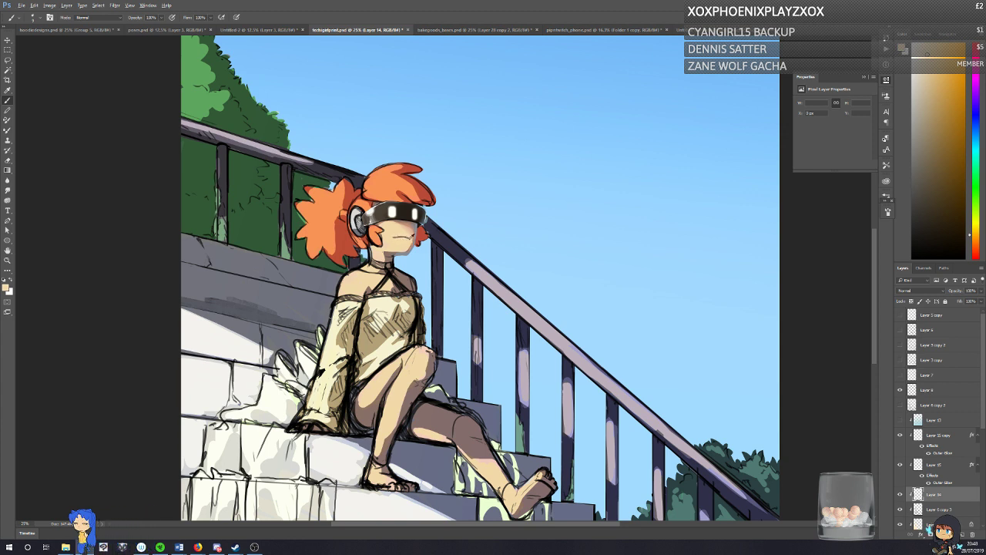
alt+click(409, 238)
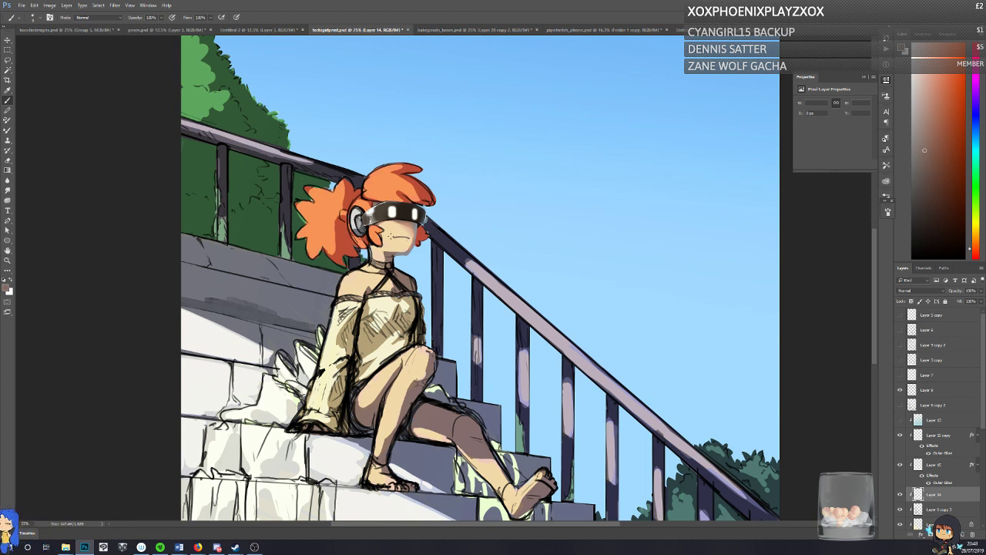
key(ctrl+s)
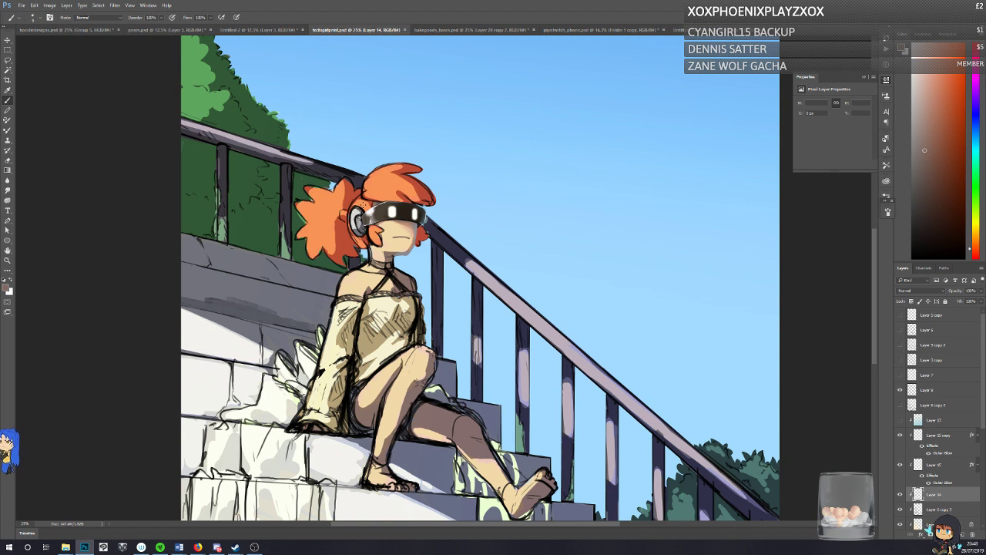
Step: Clean up the skin around the mouth and under the visor with sampled light and mid skin tones
alt+click(415, 229)
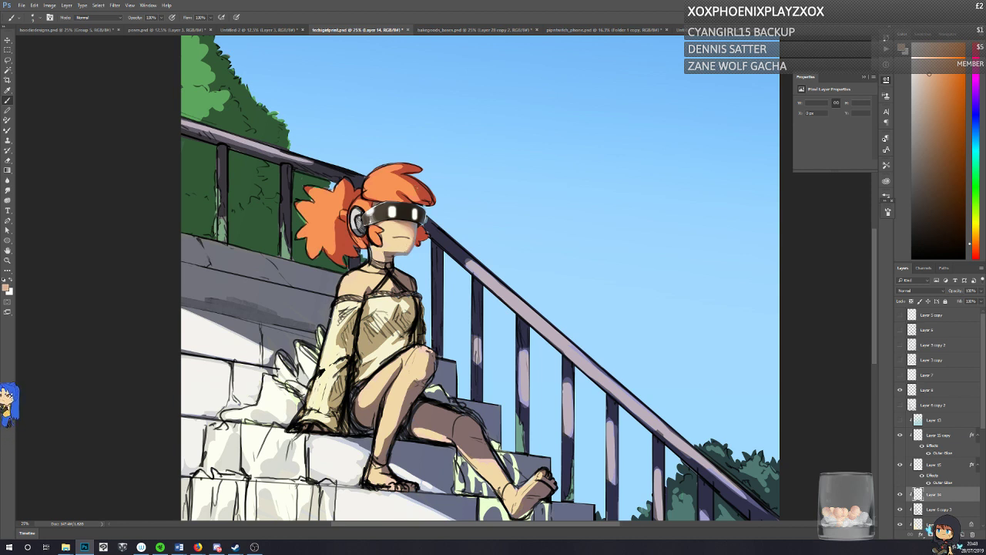
alt+click(407, 244)
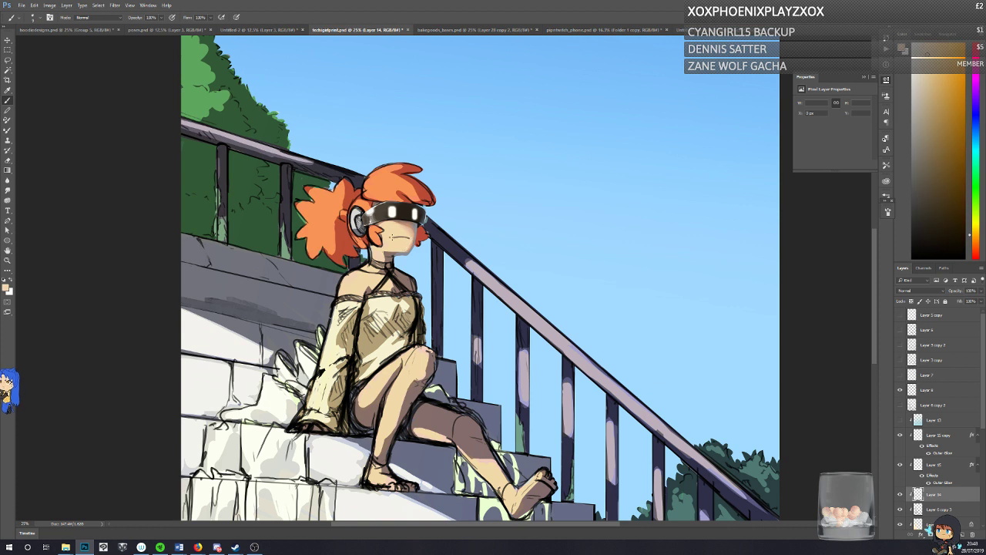
alt+click(401, 218)
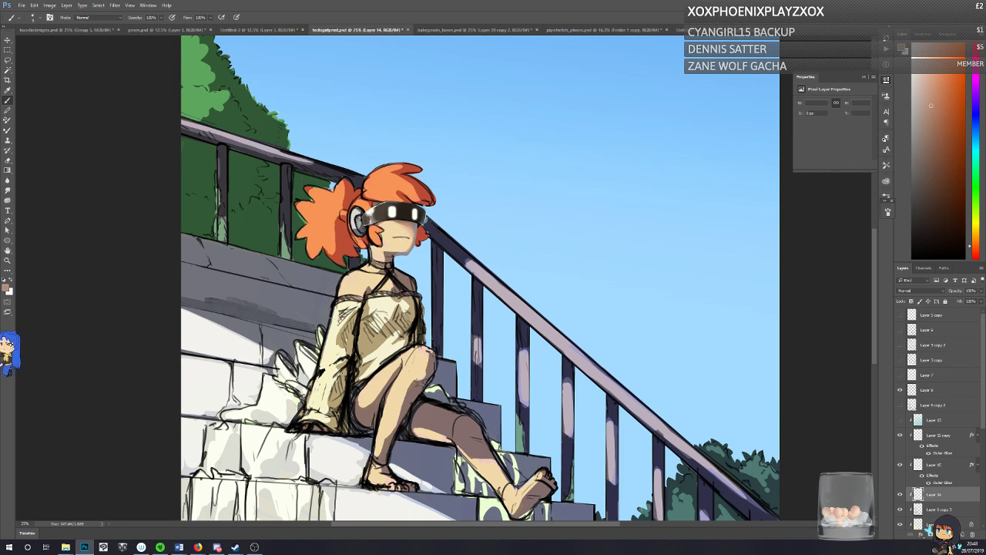
Step: Touch up the headphone, the visor and the skin around the mouth with sampled dark, skin and off-white tones
right_click(371, 214)
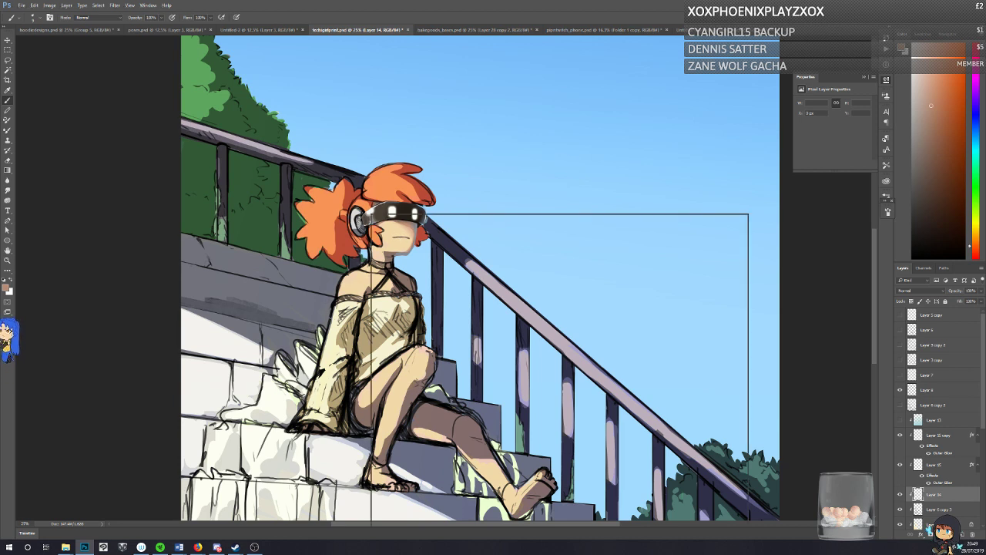
alt+click(361, 221)
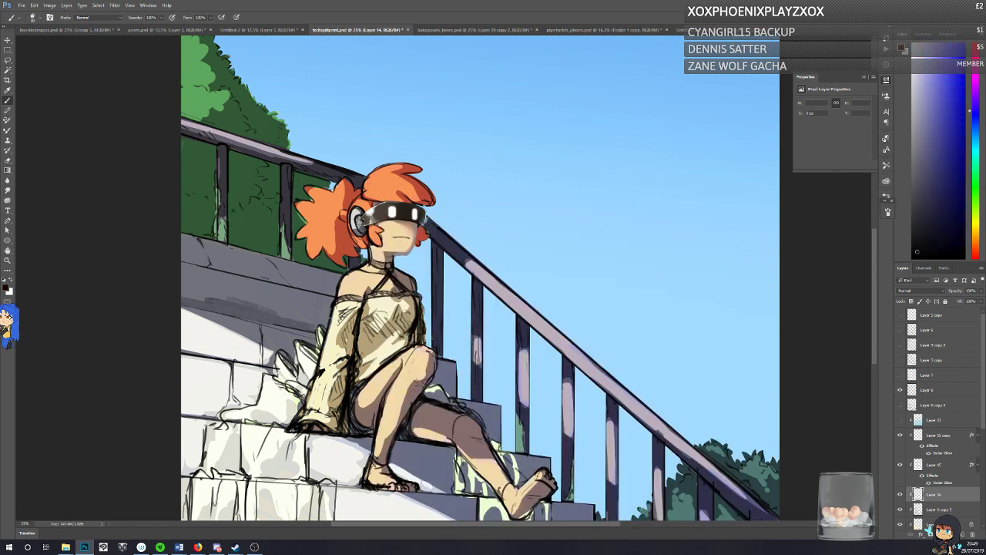
alt+click(409, 225)
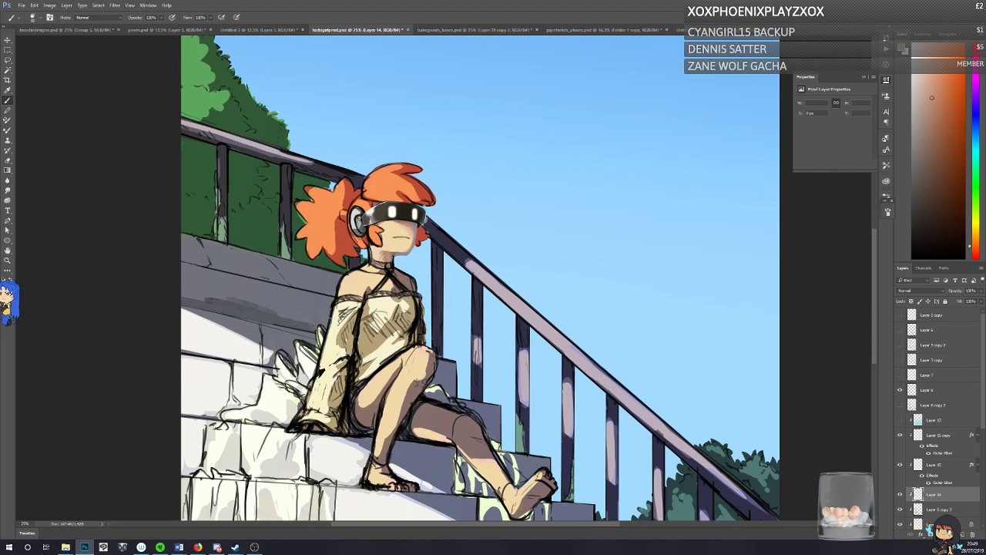
alt+click(388, 244)
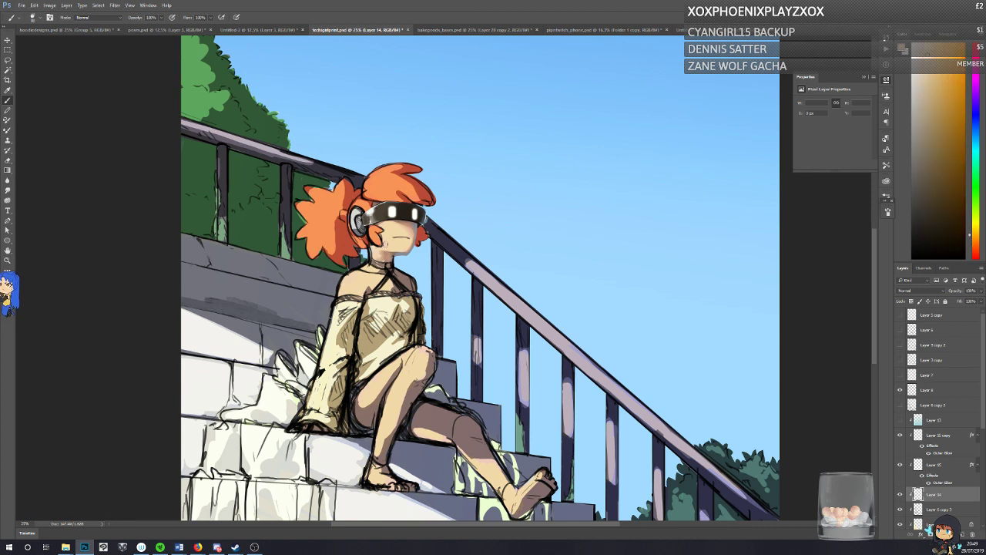
alt+click(392, 211)
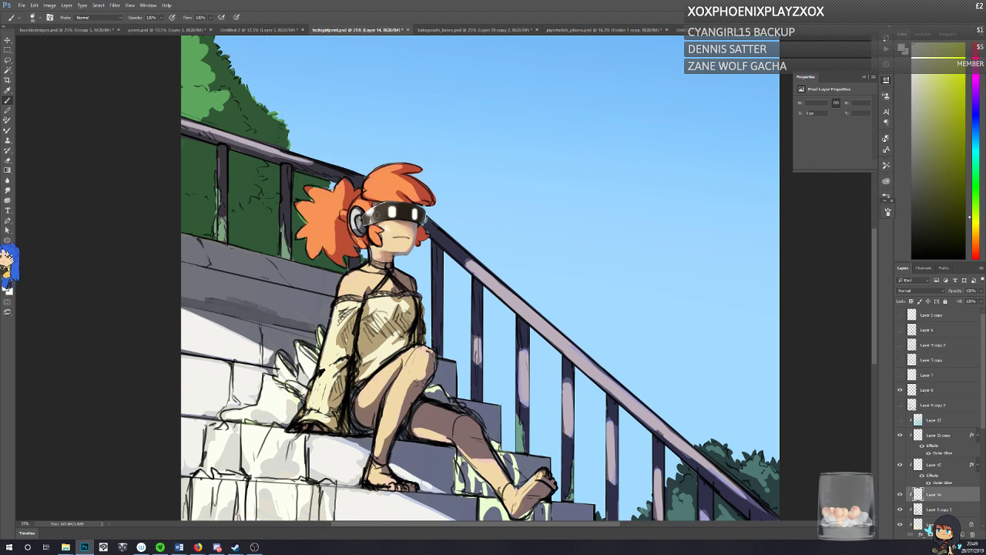
key(ctrl+t)
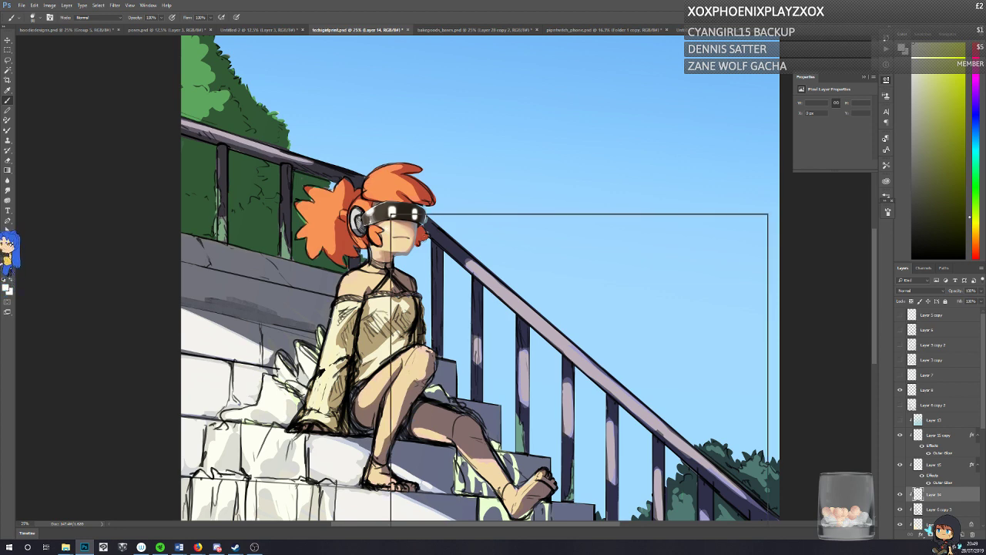
click(389, 227)
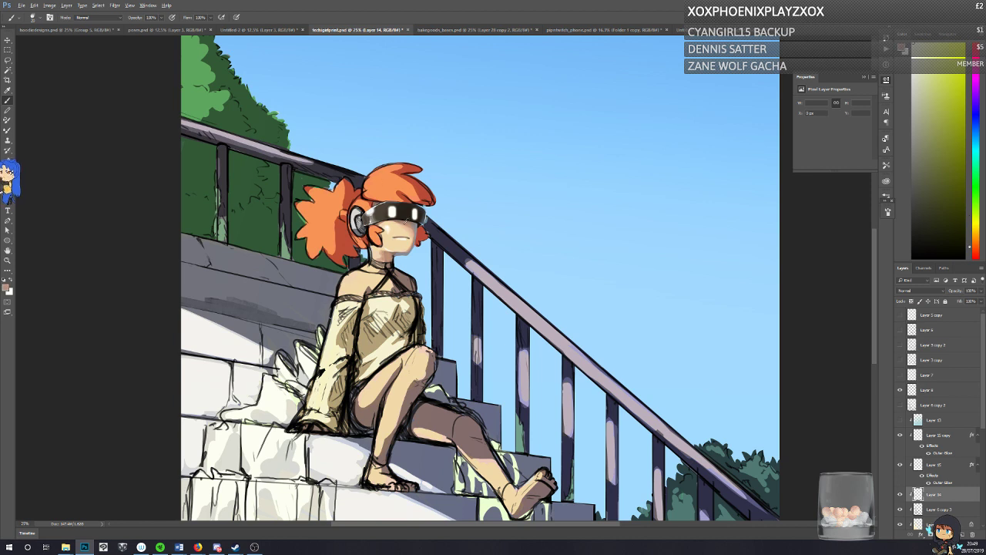
Step: Refine the cheek, jaw and headphone with sampled skin, brown and grey tones, and save the illustration
alt+click(391, 191)
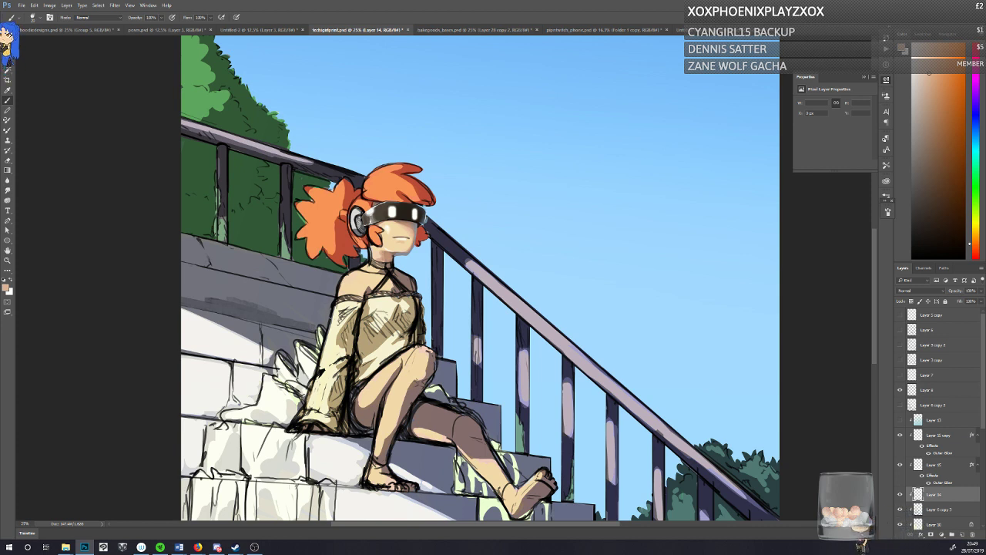
alt+click(403, 245)
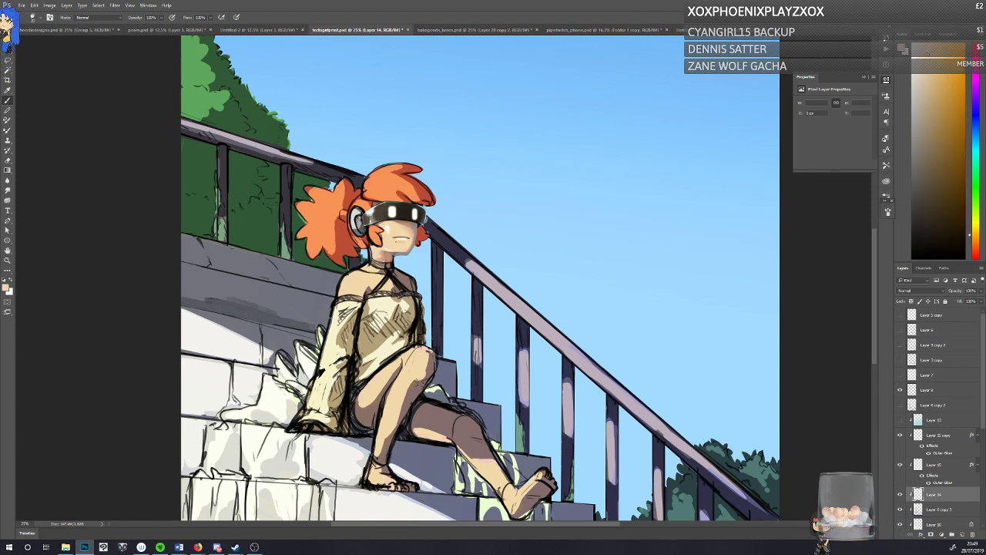
alt+click(396, 243)
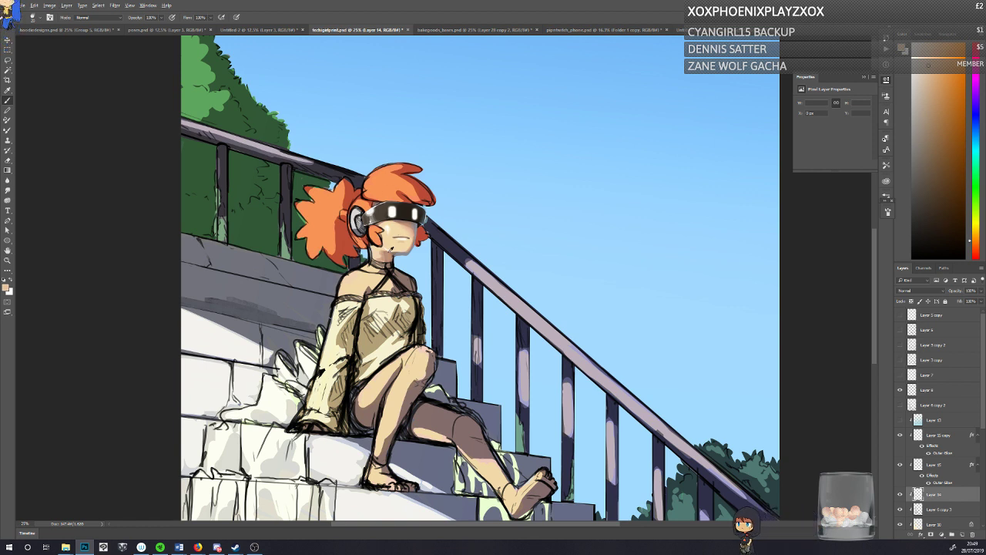
alt+click(383, 245)
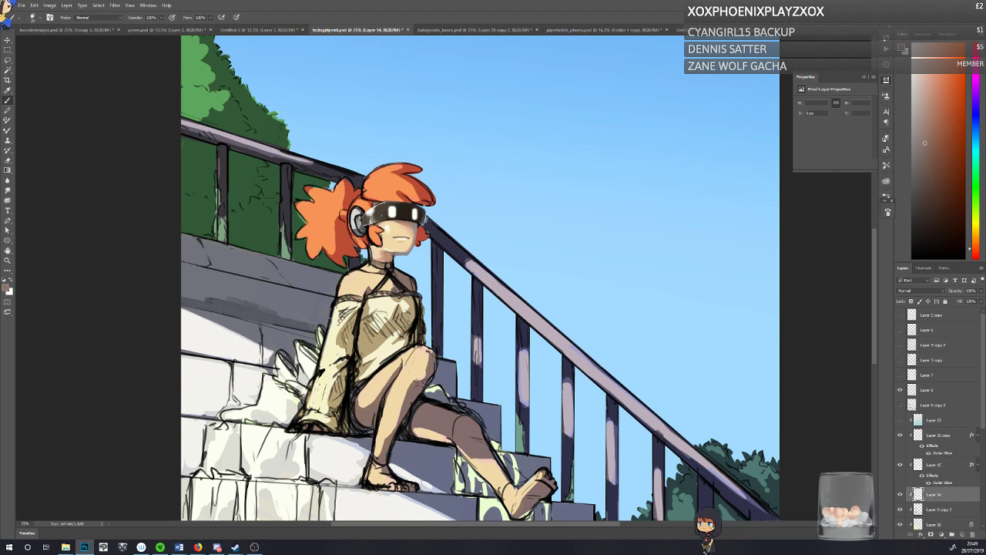
alt+click(360, 222)
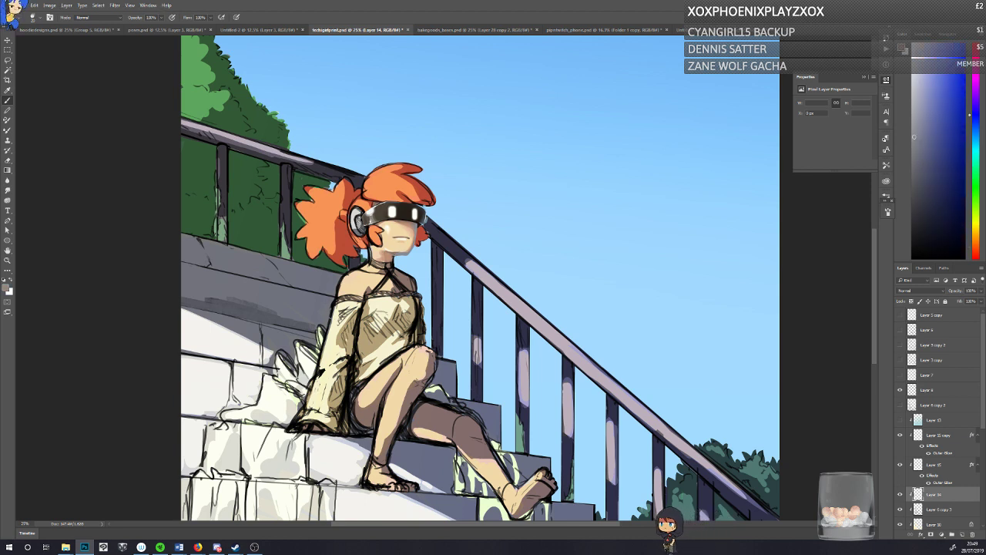
alt+click(391, 253)
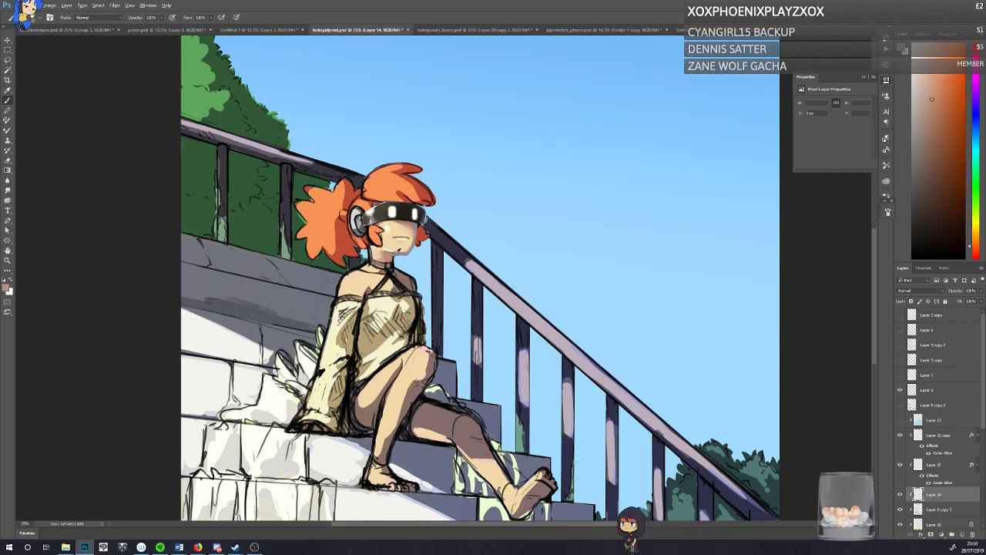
alt+click(360, 223)
alt+click(392, 213)
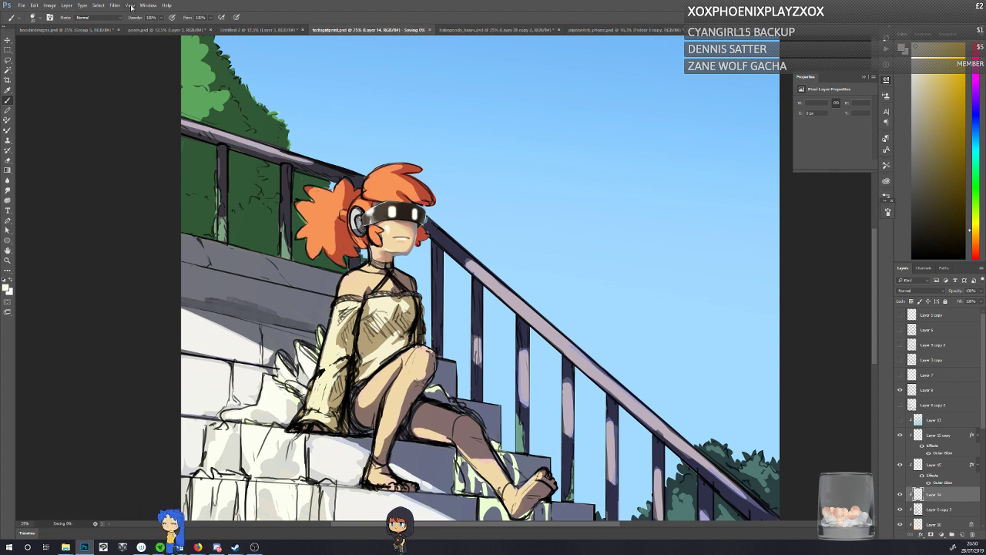
key(ctrl+s)
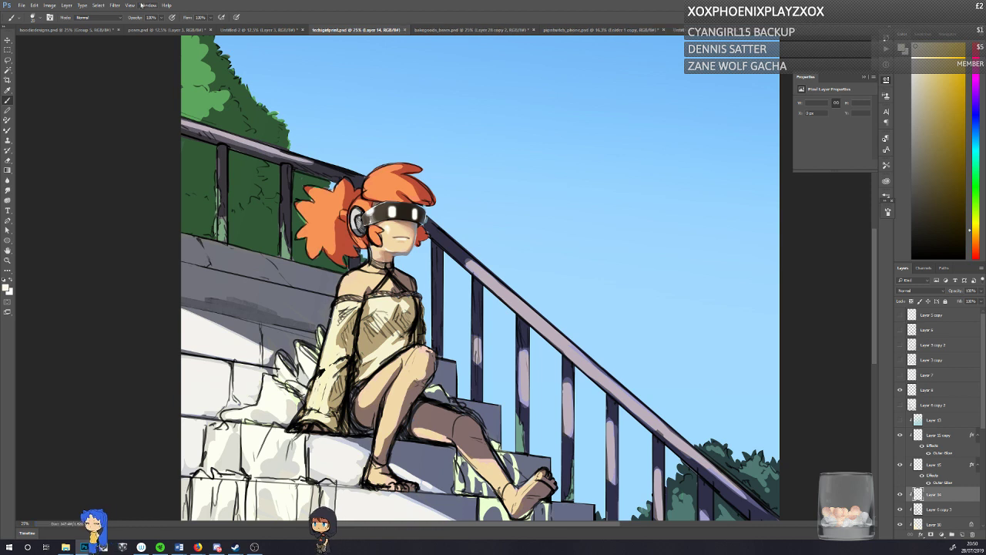
Step: Open a second window of the same illustration document
click(146, 5)
mouse_move(153, 16)
click(263, 157)
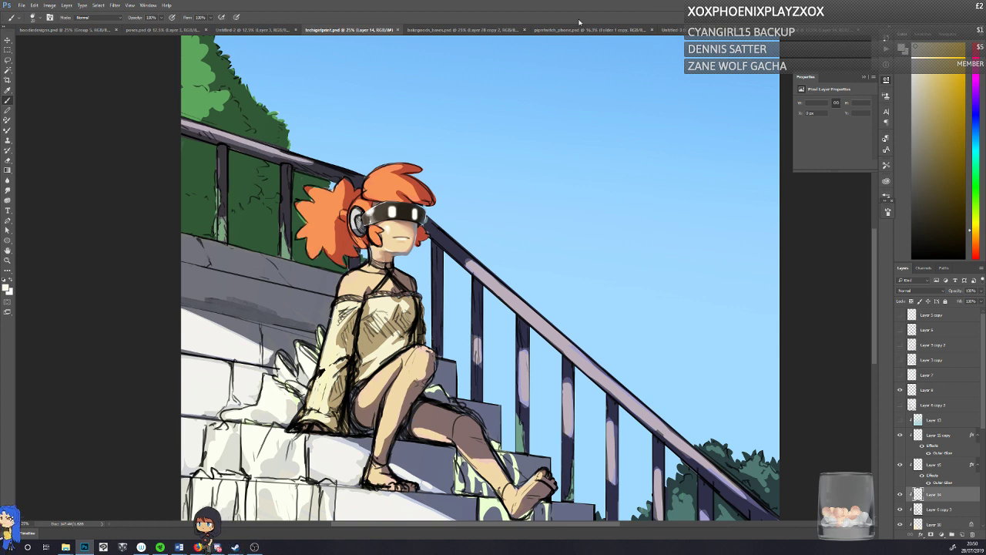
Step: Close the phone-case cat document and the baked-goods animals document without saving their changes
click(647, 30)
click(650, 30)
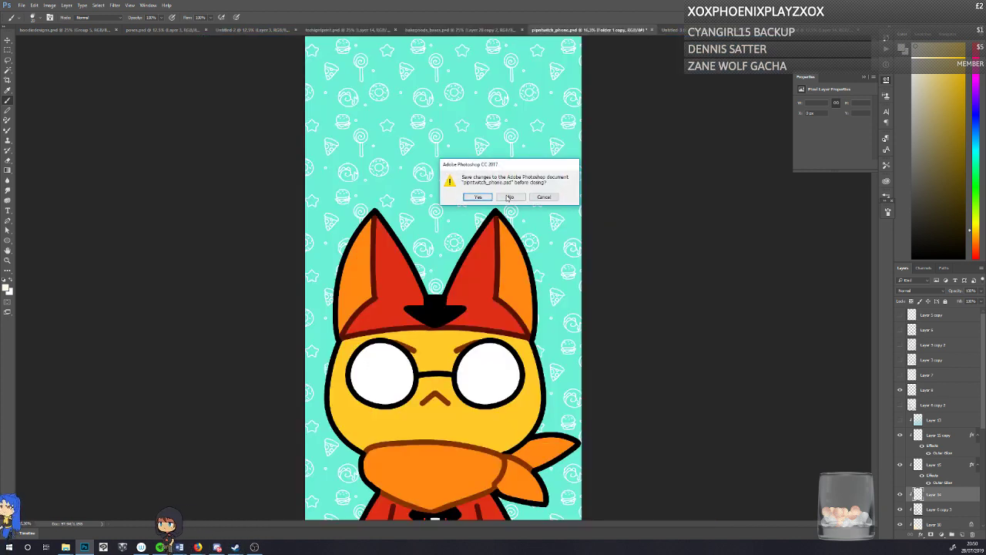
click(509, 196)
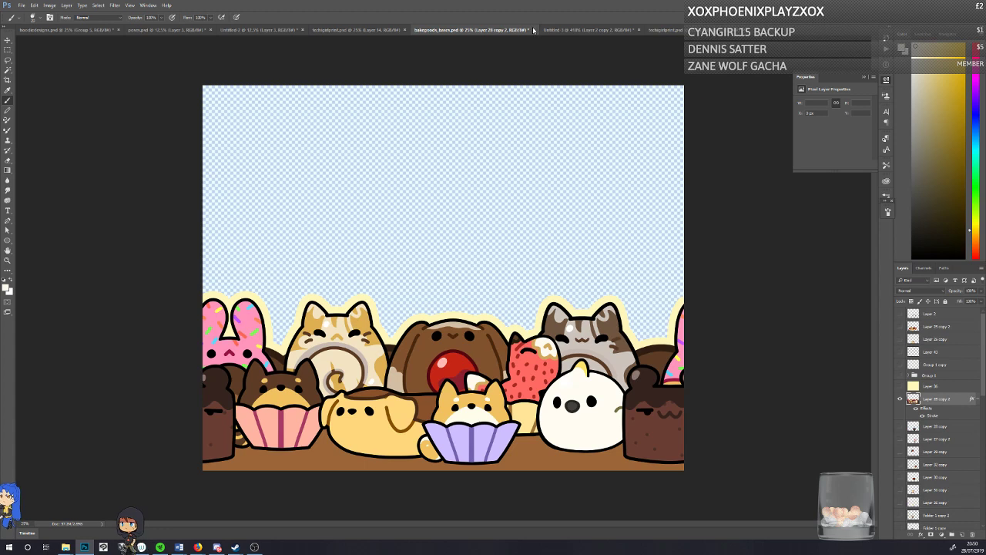
click(533, 30)
click(509, 198)
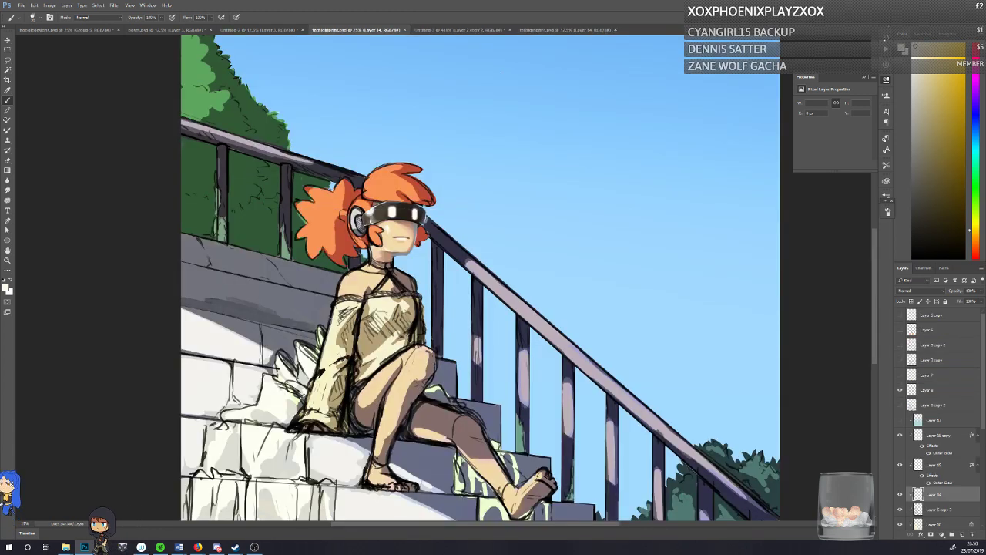
Step: Zoom the illustration's second window out to 6.25% and float it over the sky as a small preview
click(531, 30)
key(z)
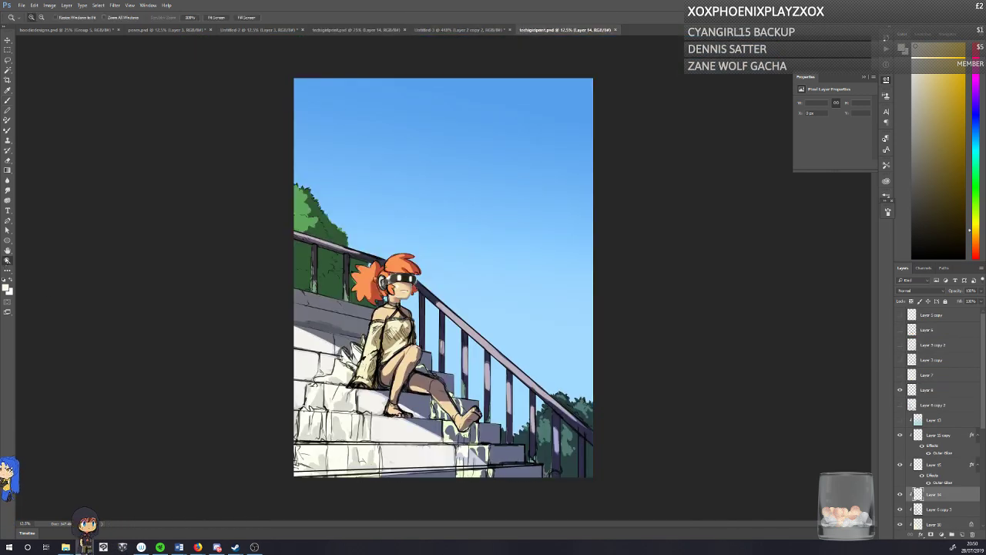
alt+click(382, 291)
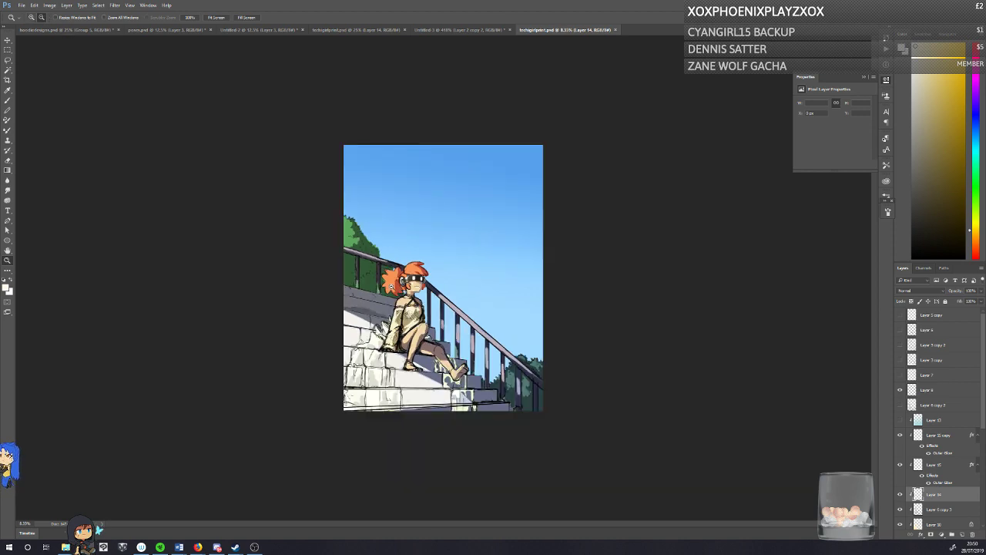
alt+click(360, 211)
drag(524, 31, 611, 119)
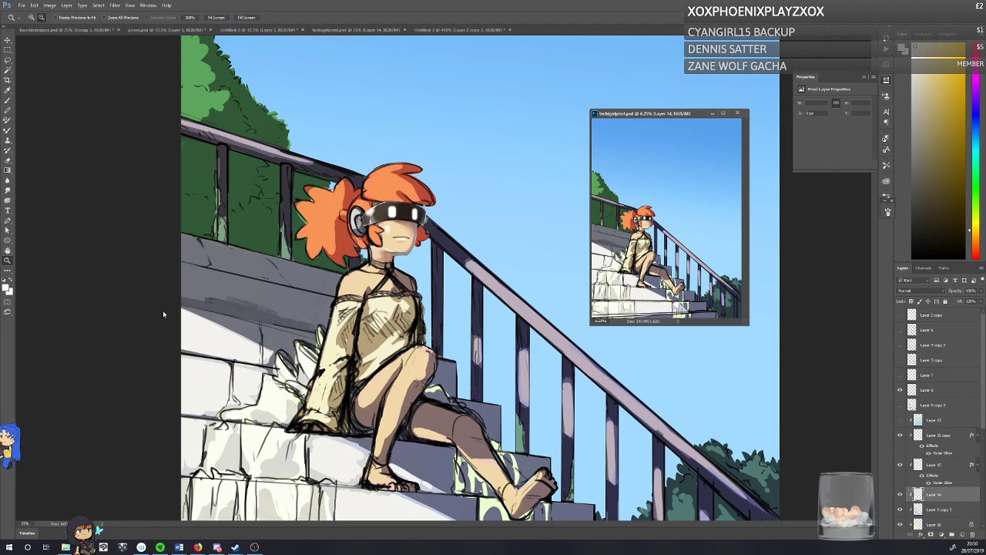
Step: Return to the main window with the Brush and compare the artwork with Layer 14 hidden and shown
click(7, 100)
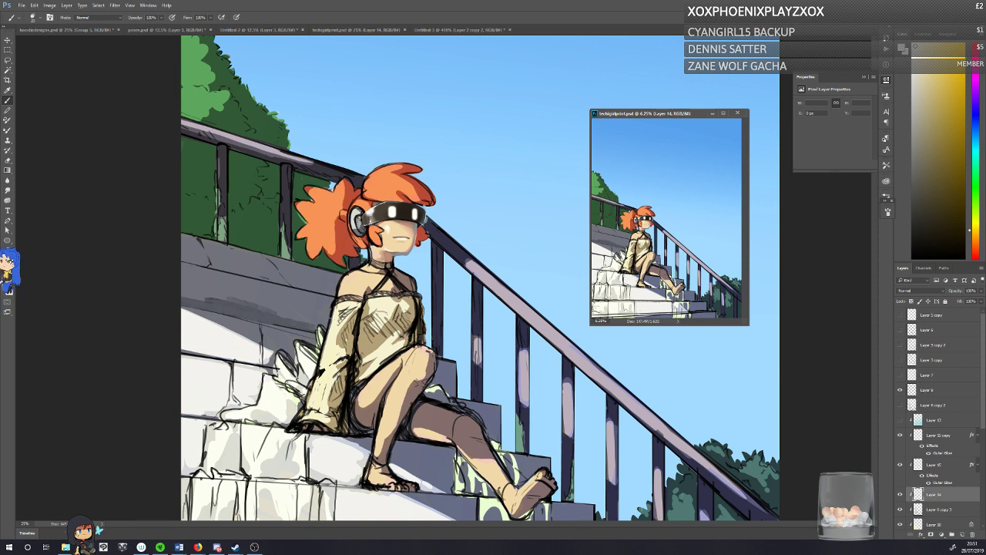
click(126, 293)
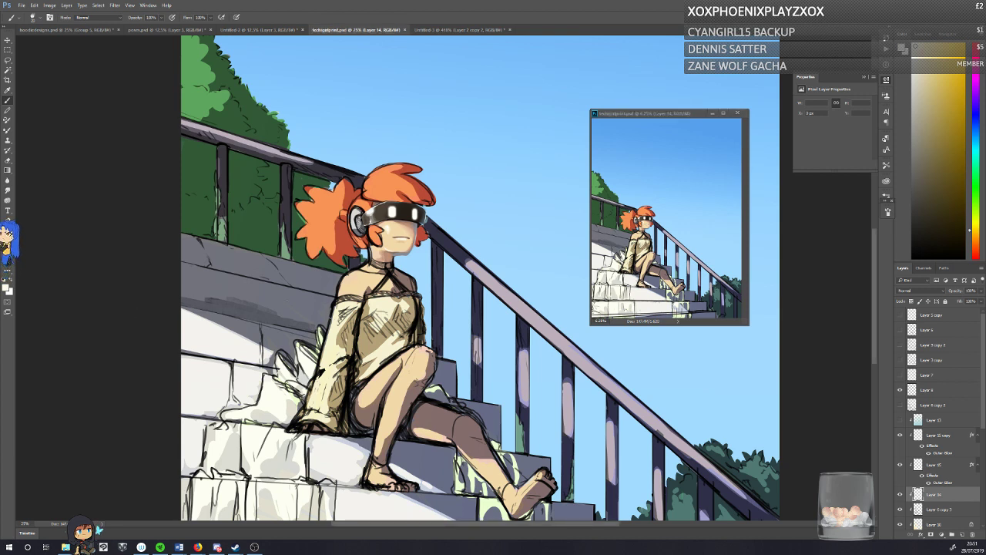
click(900, 497)
click(900, 496)
click(900, 496)
click(900, 496)
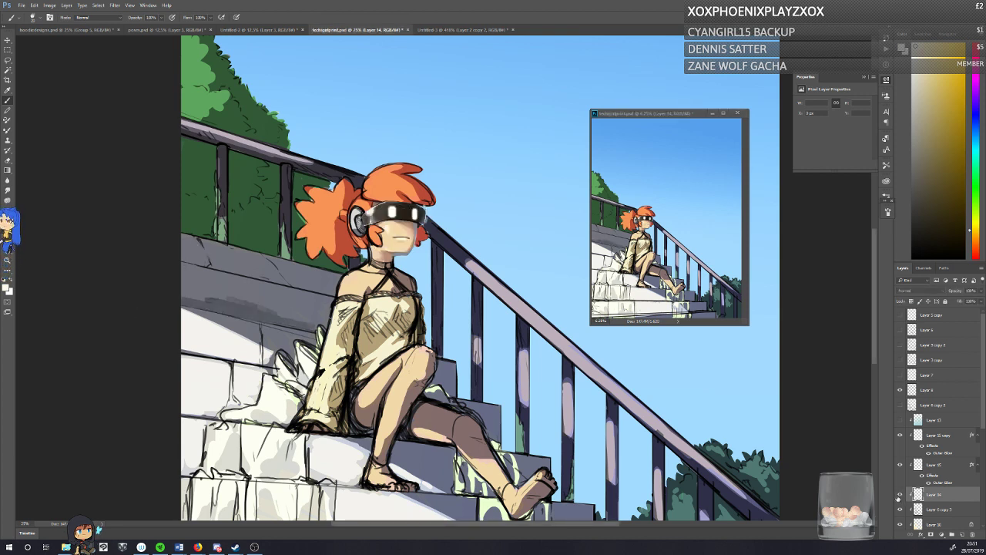
click(899, 497)
click(900, 495)
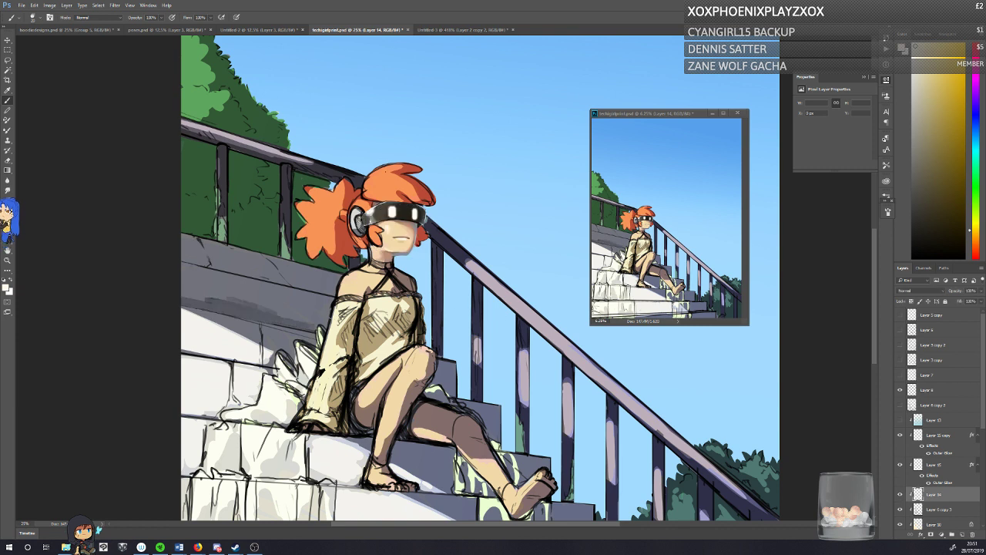
Step: Shade the selected visor band with sampled grey and dark brown tones, and clear the selection
alt+click(370, 212)
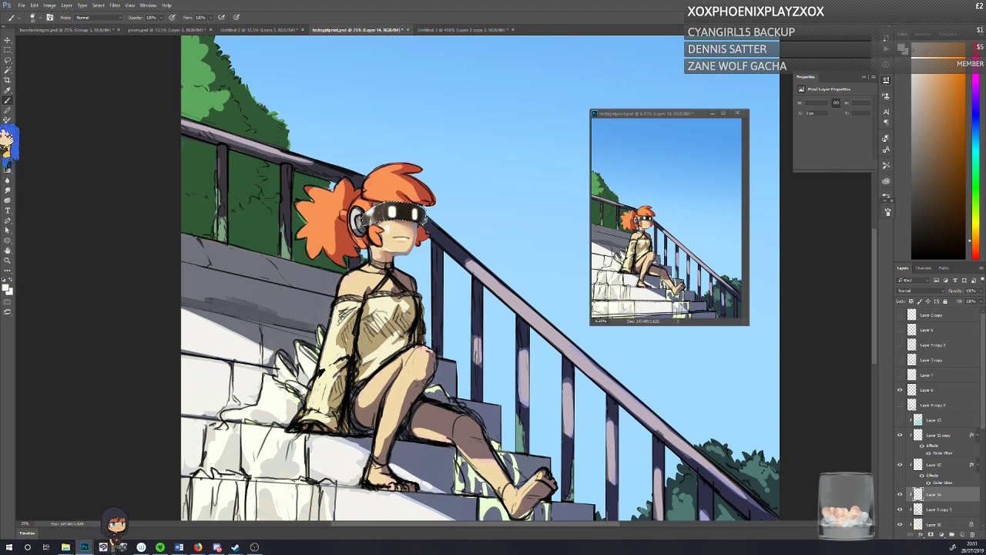
alt+click(379, 214)
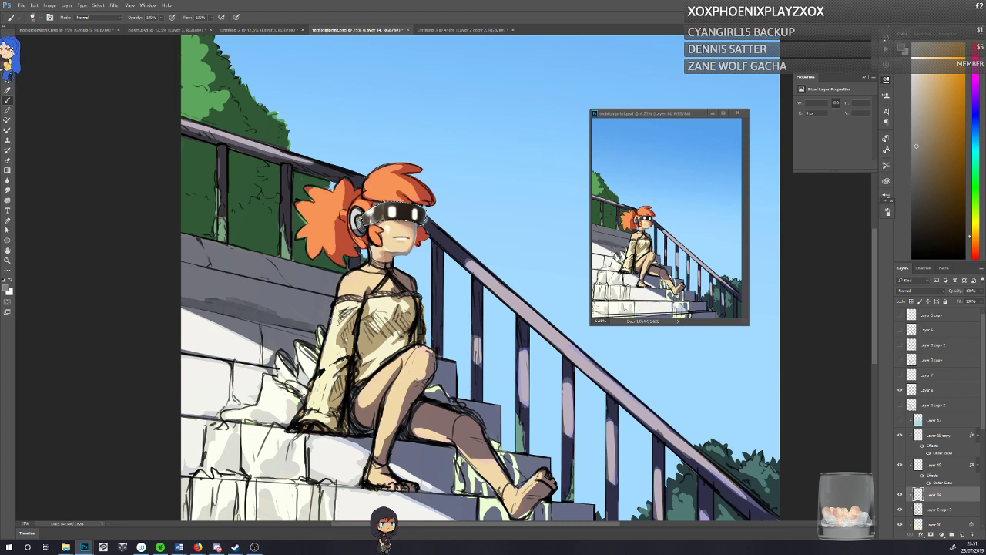
alt+click(378, 216)
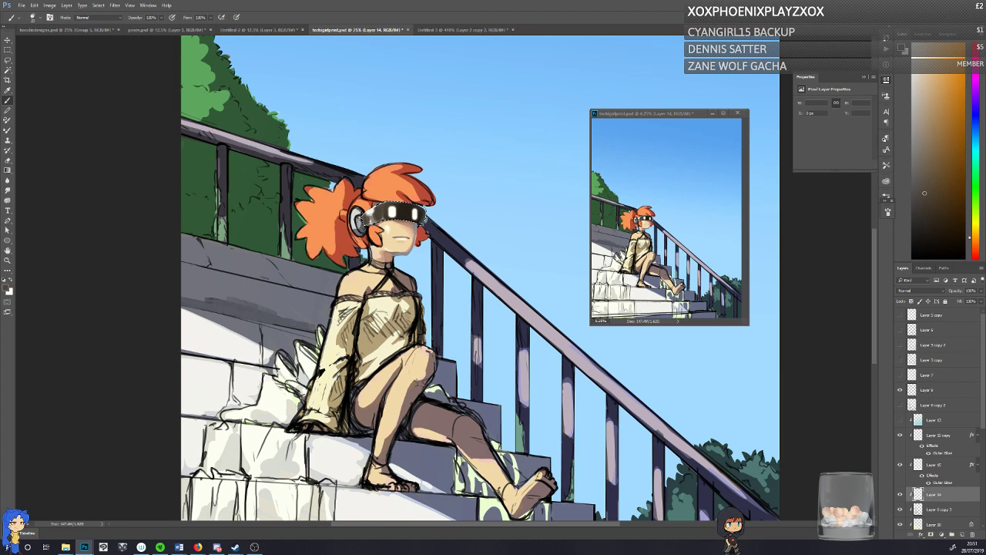
click(926, 199)
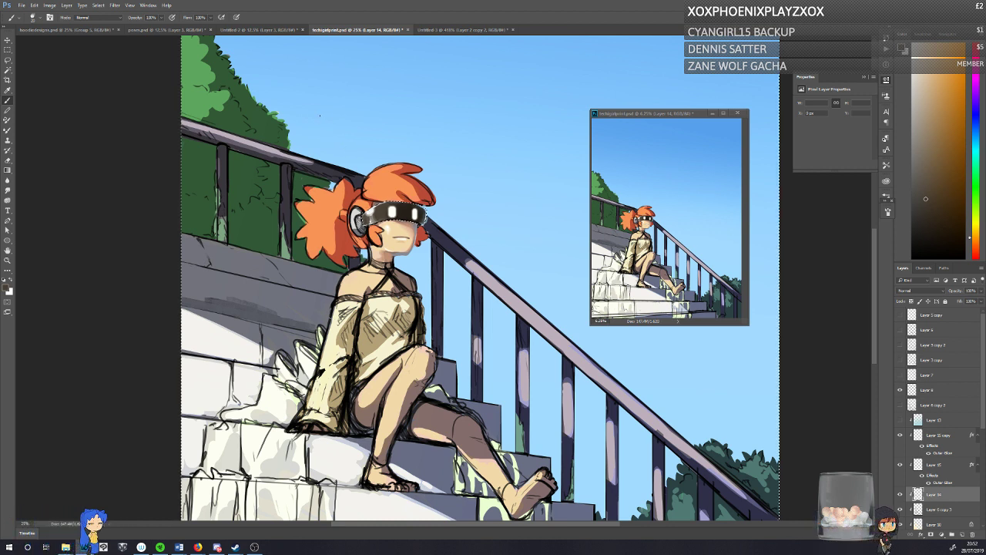
key(ctrl+a)
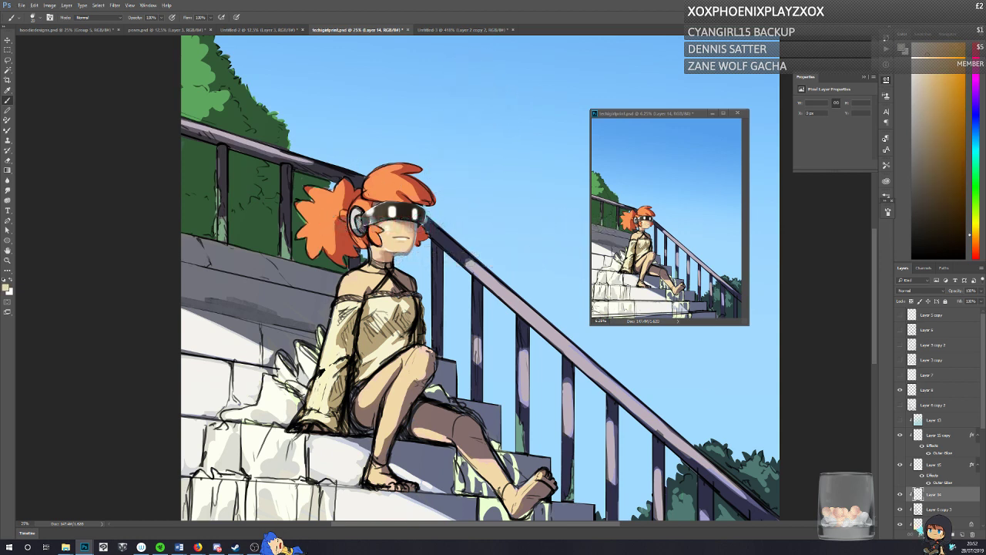
Step: Pick a muted blue-violet foreground colour and paint it into the shadow along the girl's jaw
alt+click(379, 185)
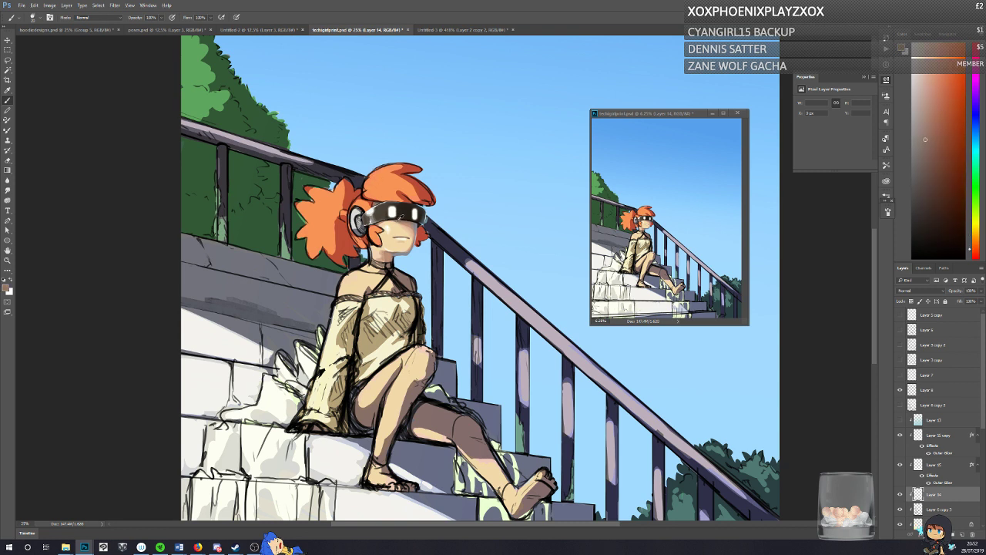
click(6, 289)
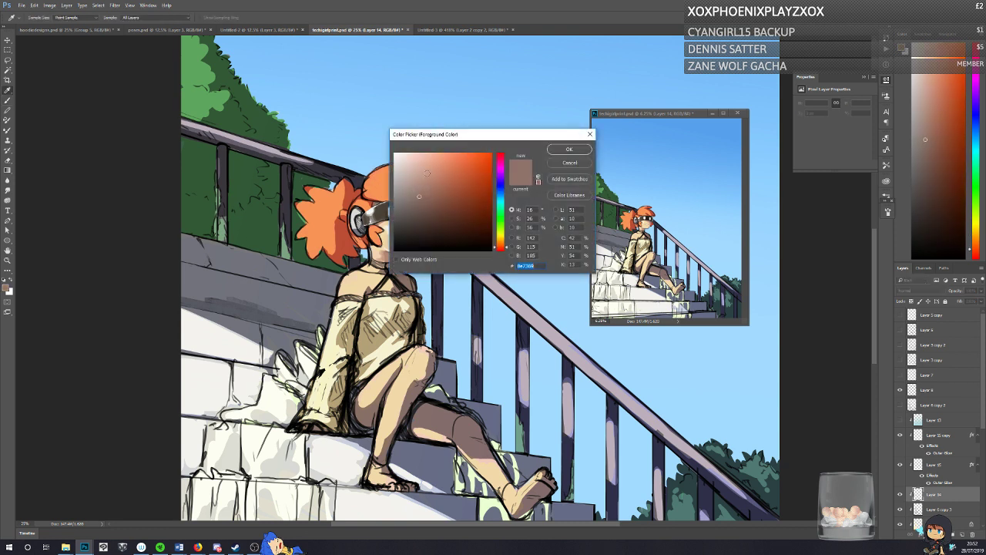
click(496, 183)
click(569, 149)
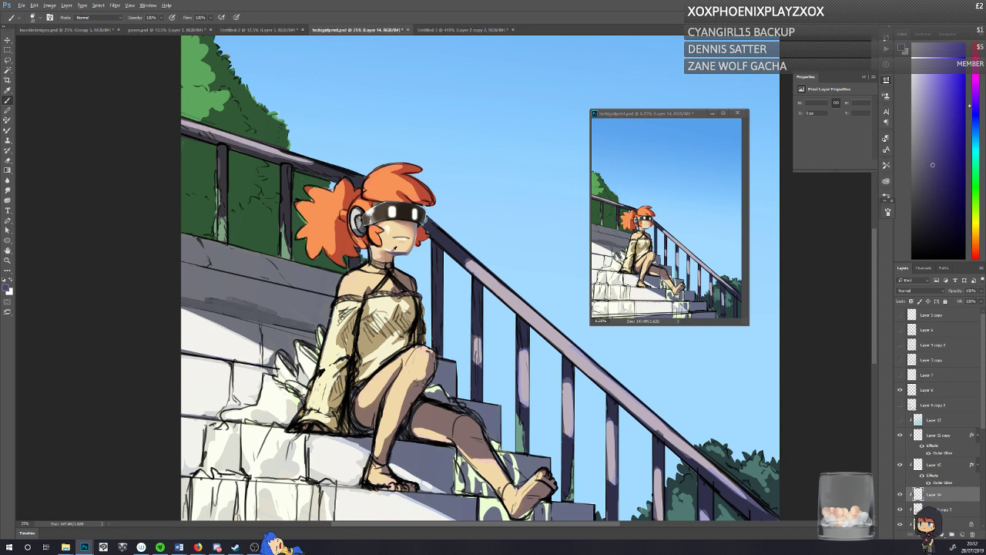
alt+click(396, 253)
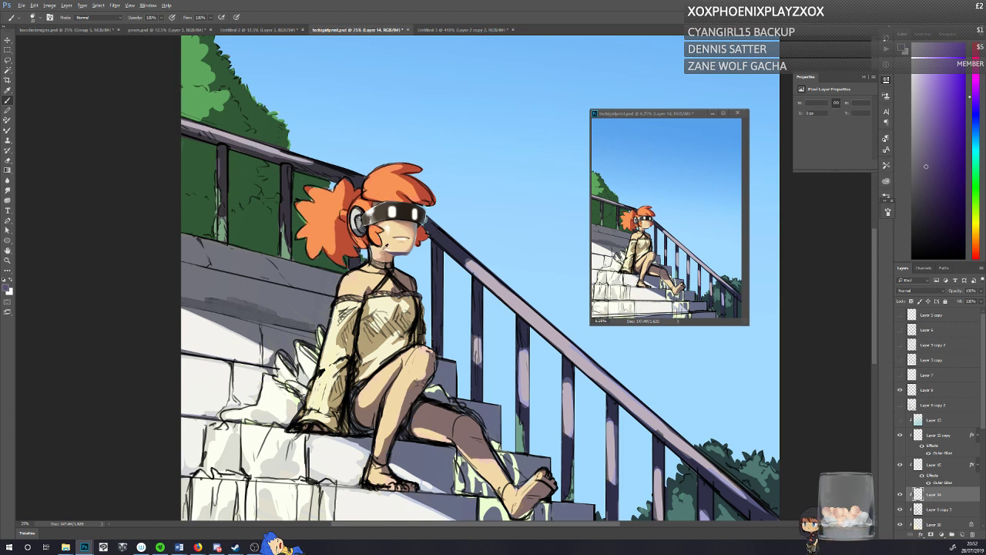
Step: Blend the shadow along the girl's jaw and chin with sampled brown, reddish-grey and violet tones, and save the illustration
alt+click(386, 246)
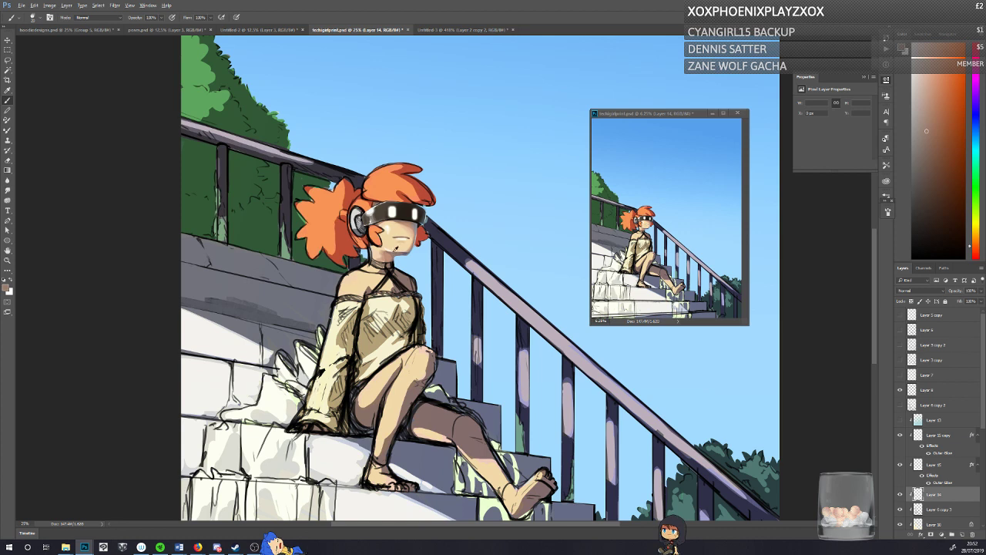
alt+click(398, 250)
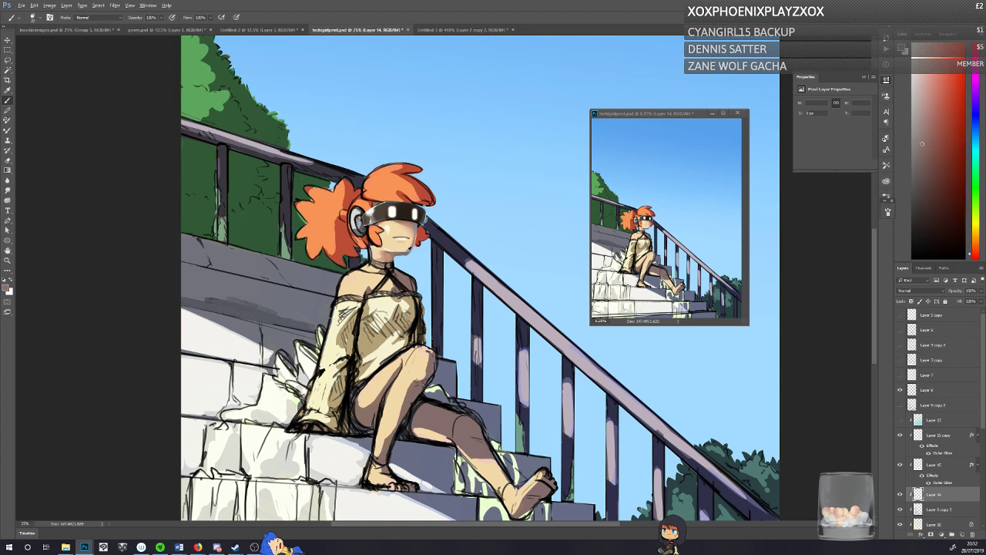
alt+click(409, 250)
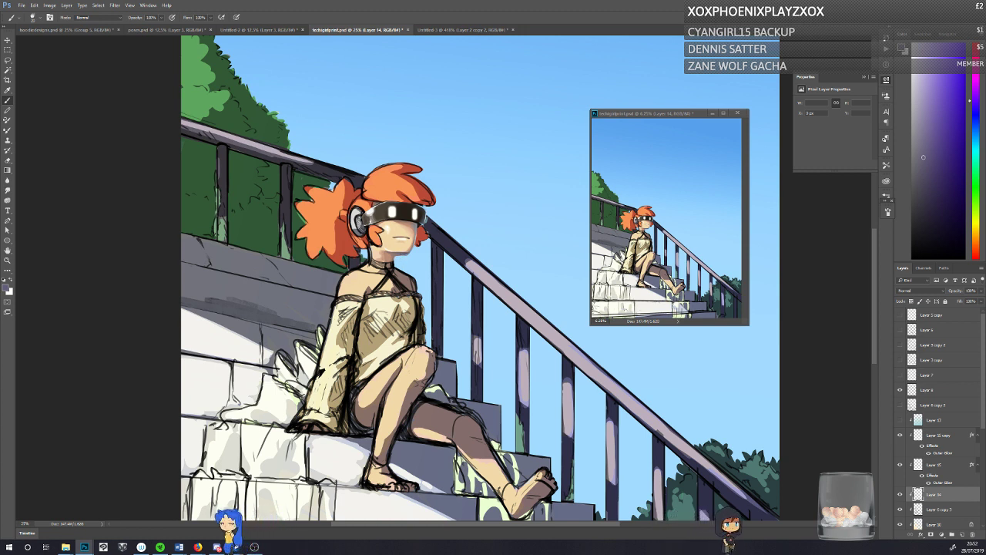
key(ctrl+s)
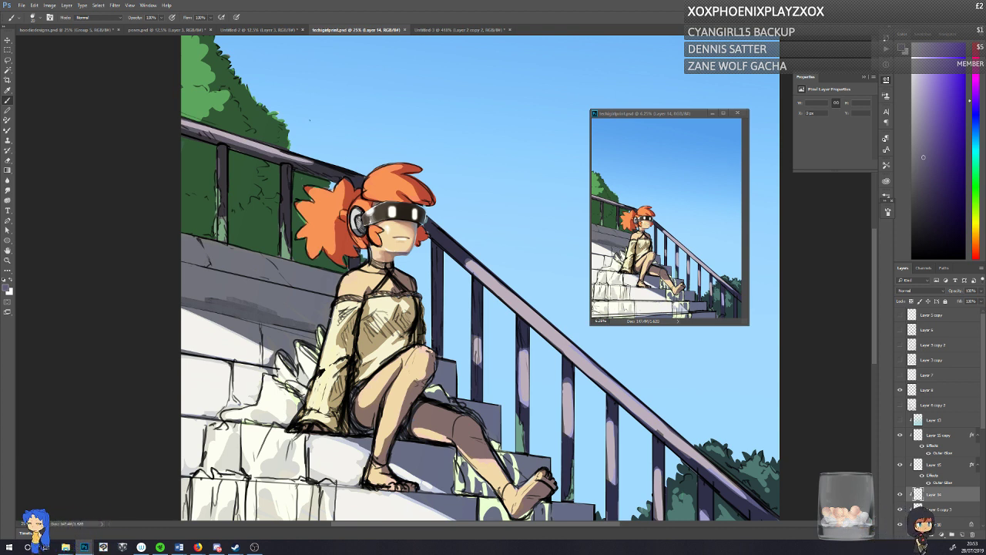
Step: Touch up the corner of the jaw beside the hair with orange and skin tones sampled from the artwork
alt+click(385, 190)
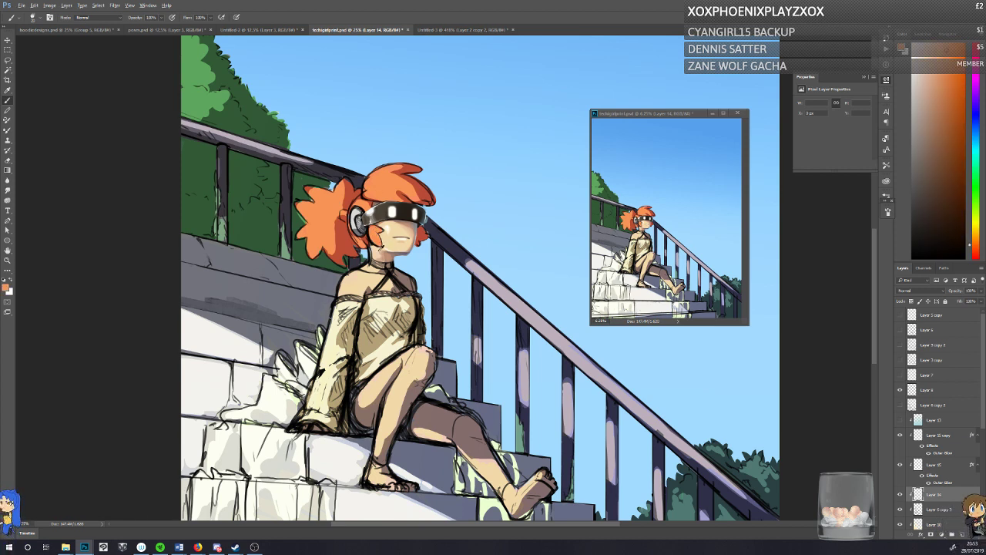
alt+click(381, 248)
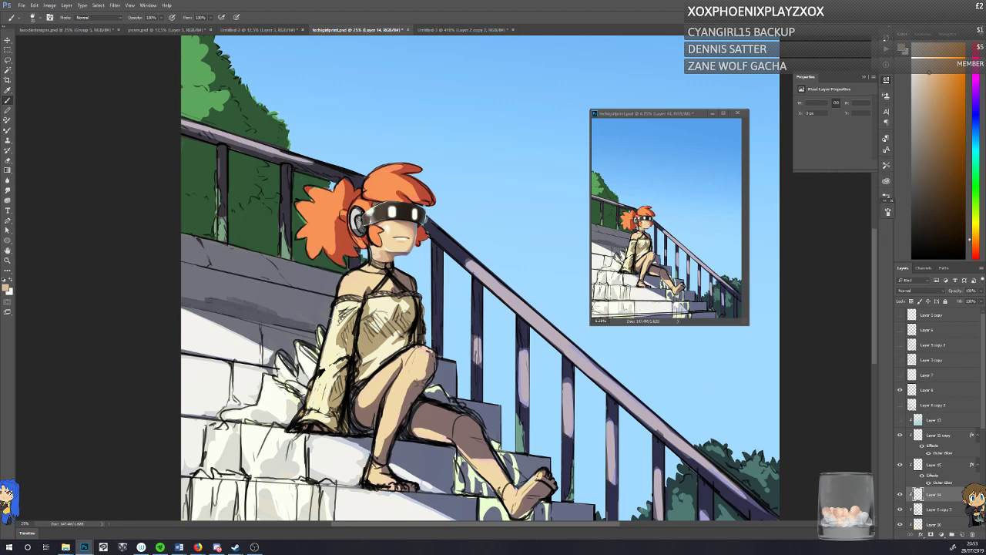
right_click(379, 216)
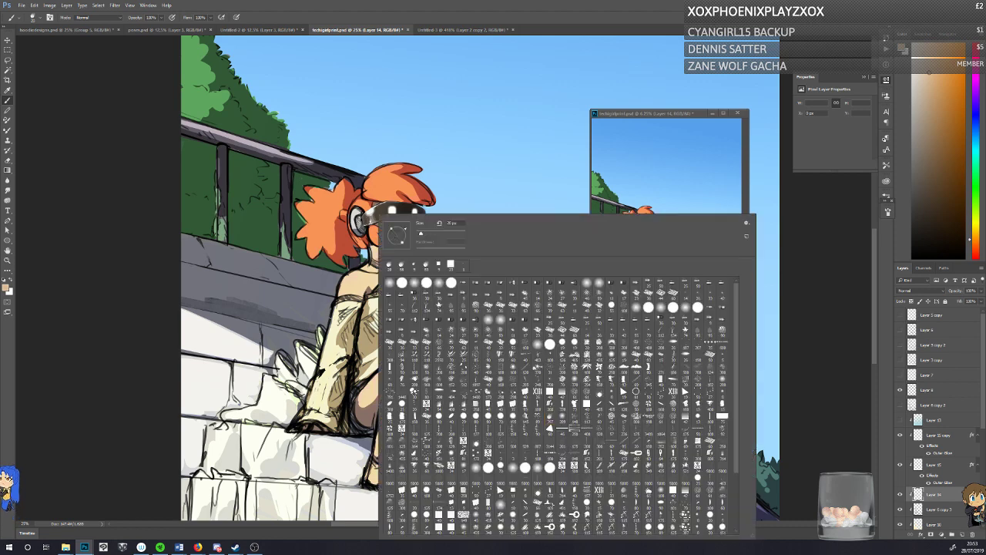
alt+click(376, 254)
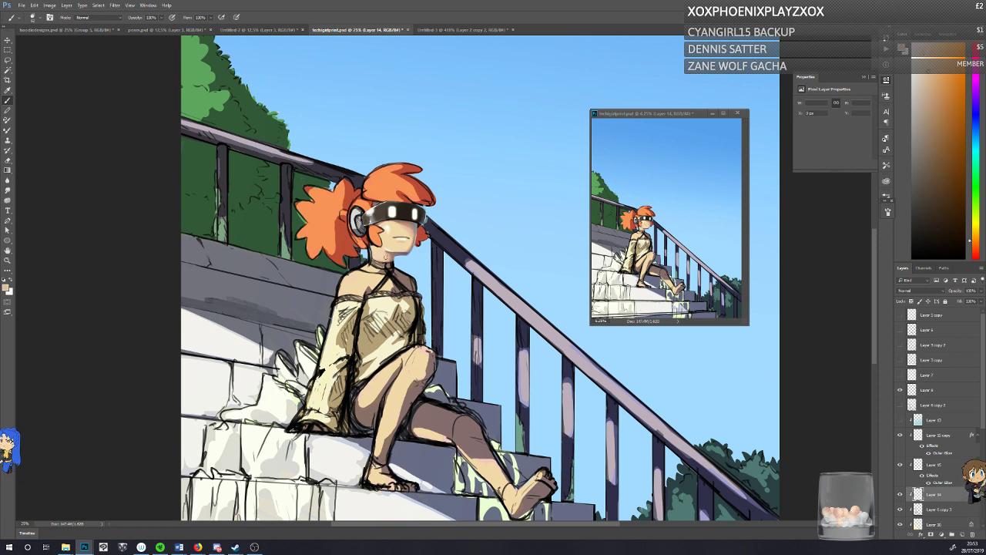
alt+click(395, 252)
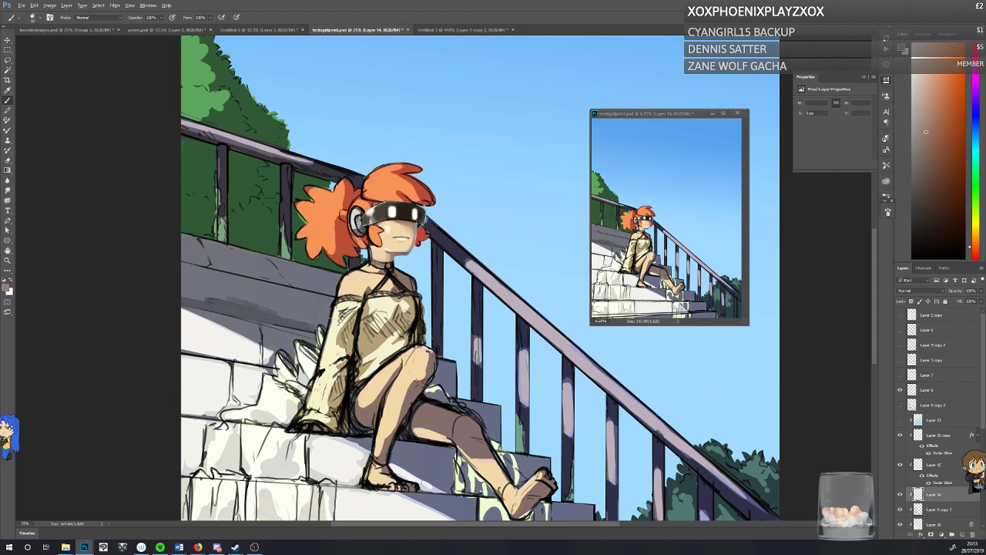
Step: Paint a grey tone sampled from the visor and muted pink tones into the shadow beneath the jaw
alt+click(401, 211)
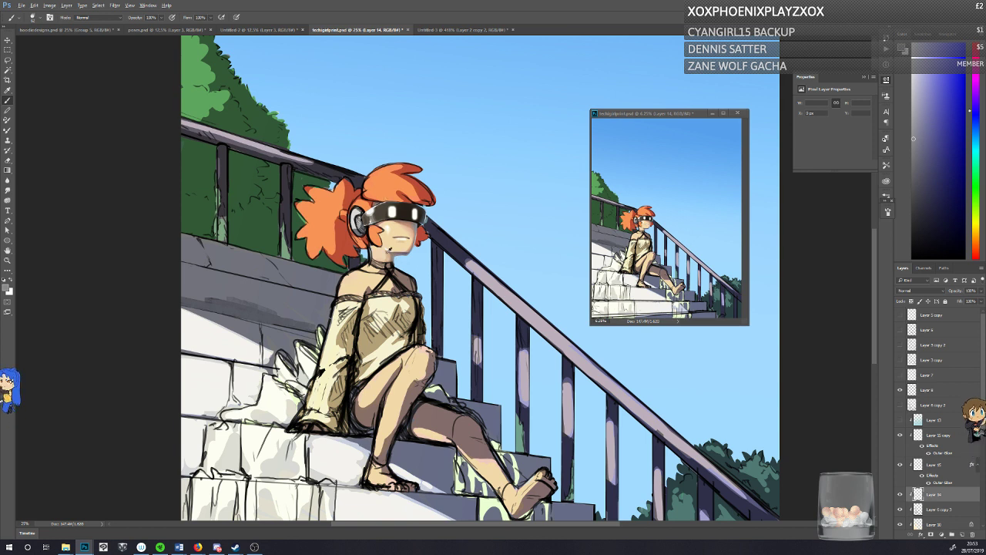
alt+click(384, 255)
alt+click(386, 252)
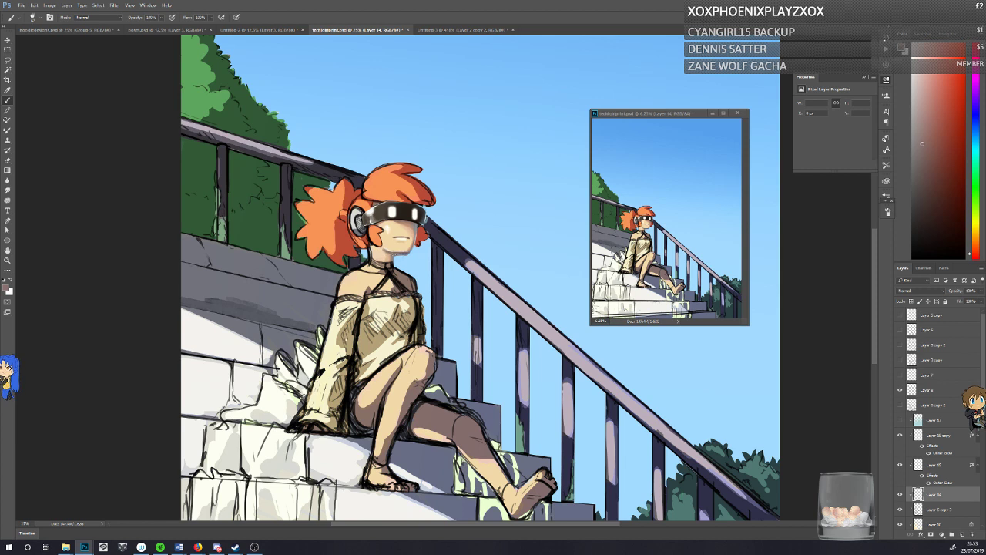
alt+click(392, 253)
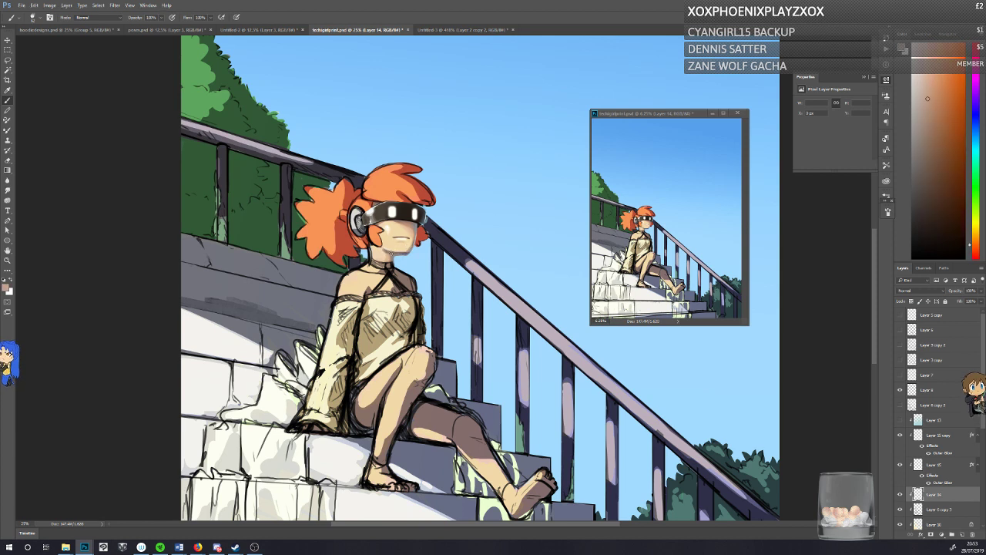
alt+click(402, 250)
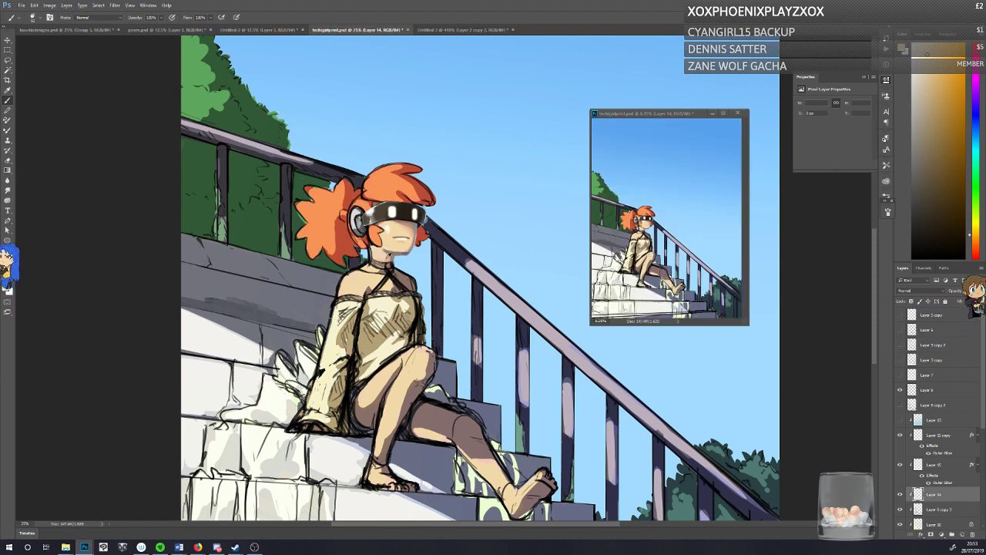
Step: Smooth the transition between the chin and upper neck using sampled tan and brown skin tones
alt+click(388, 255)
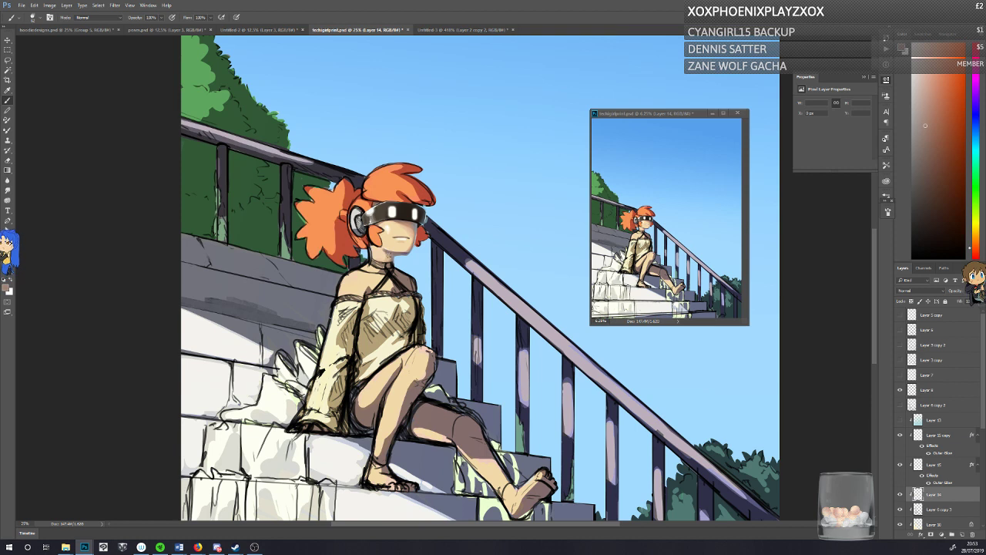
alt+click(385, 254)
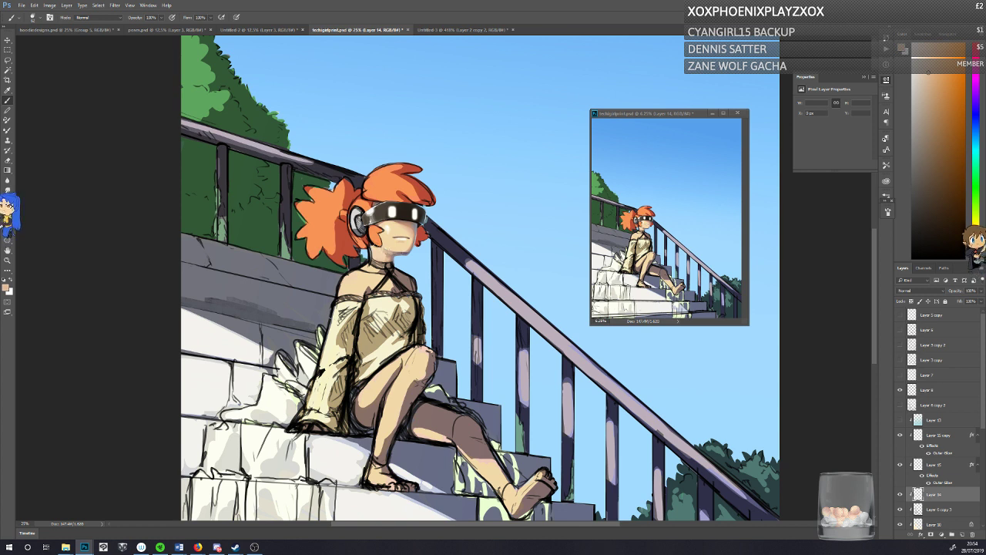
alt+click(391, 248)
alt+click(391, 254)
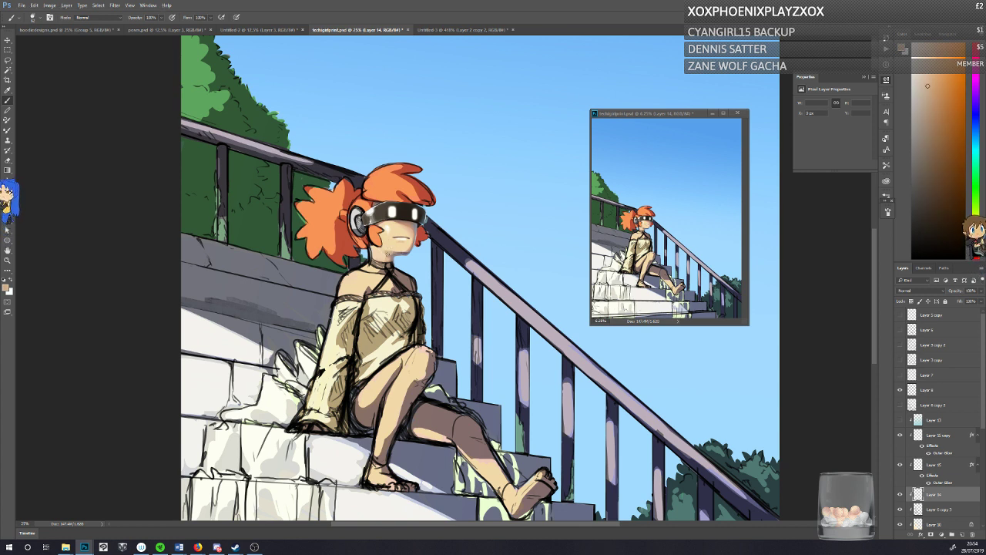
alt+click(391, 254)
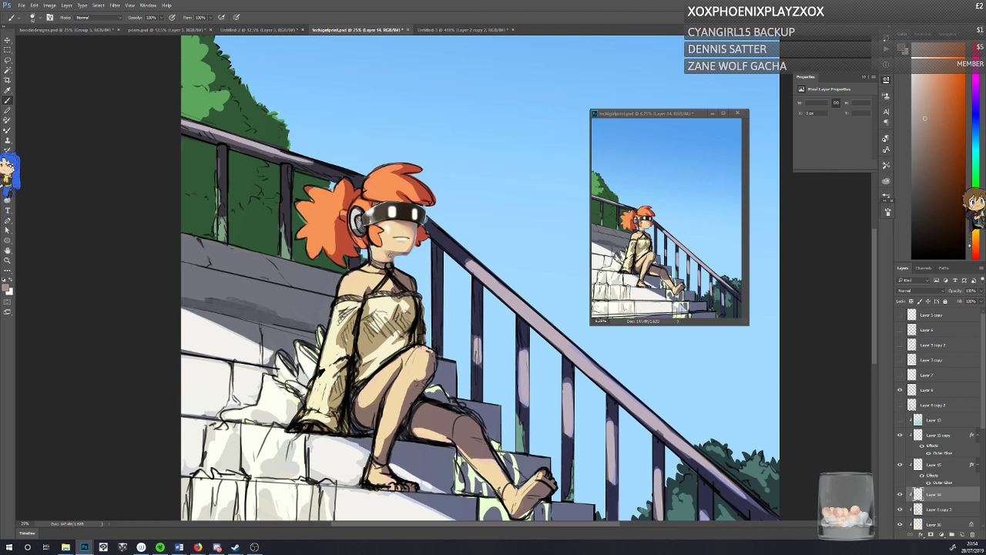
alt+click(389, 255)
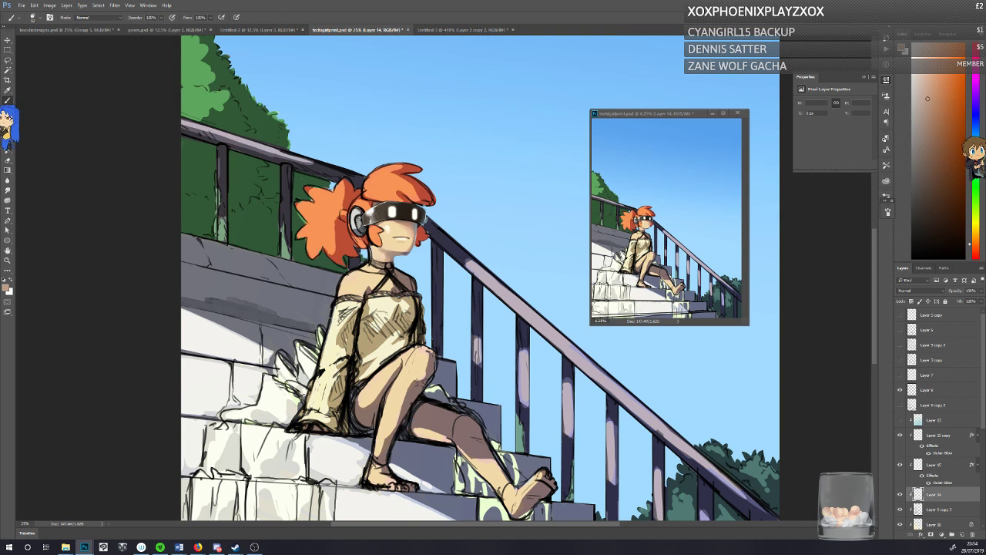
alt+click(407, 251)
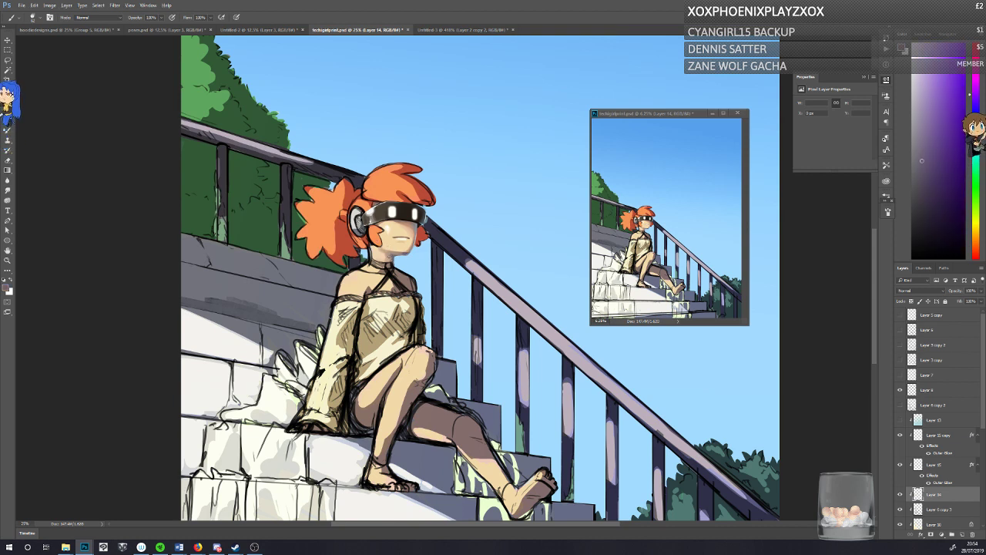
Step: Blend the rear jaw and the cheek beside the hair with sampled skin, pale peach and near-white tones
alt+click(380, 251)
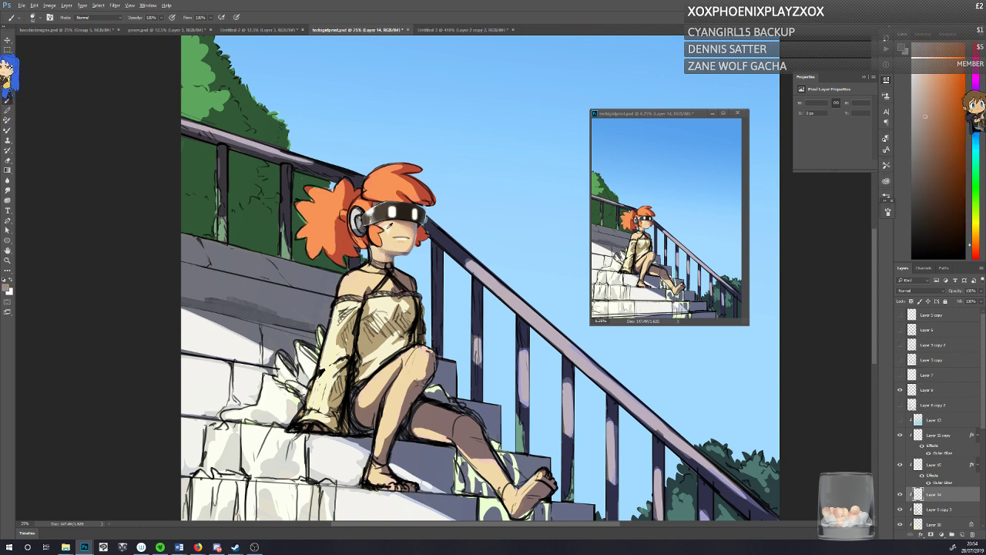
alt+click(382, 256)
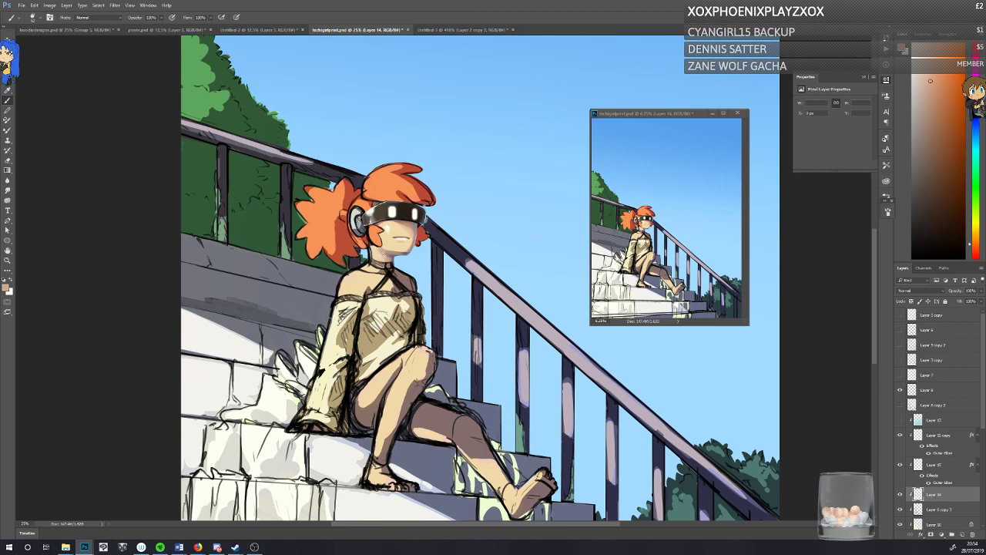
alt+click(382, 259)
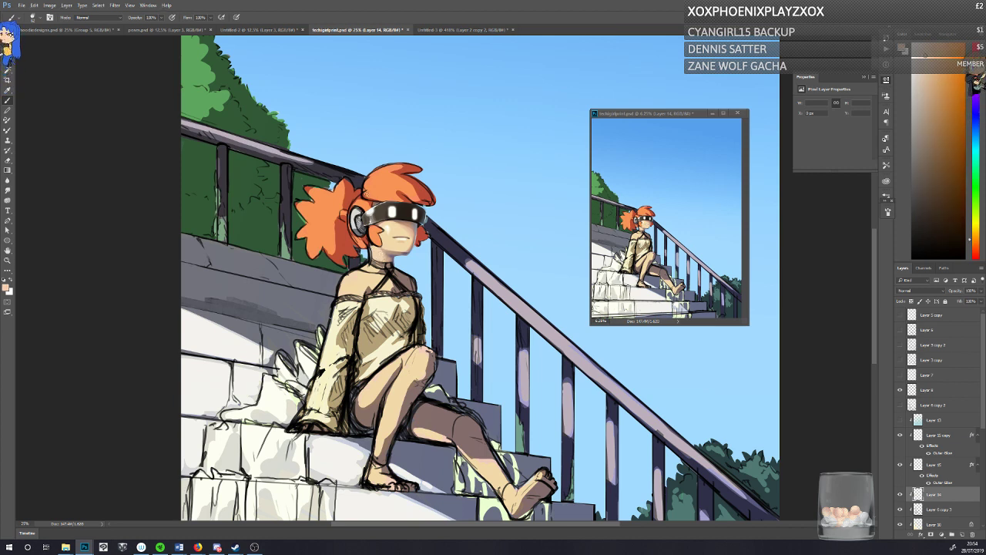
alt+click(378, 257)
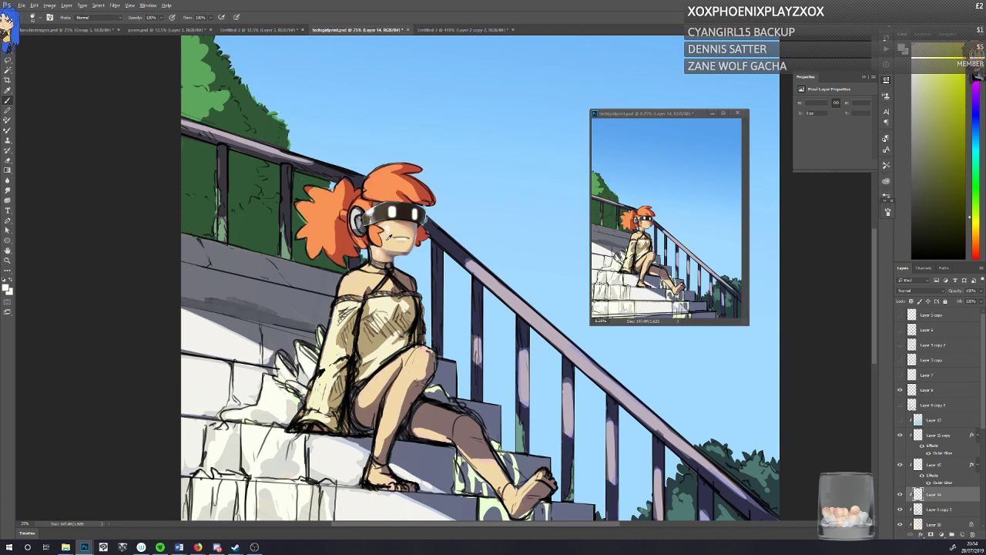
alt+click(389, 234)
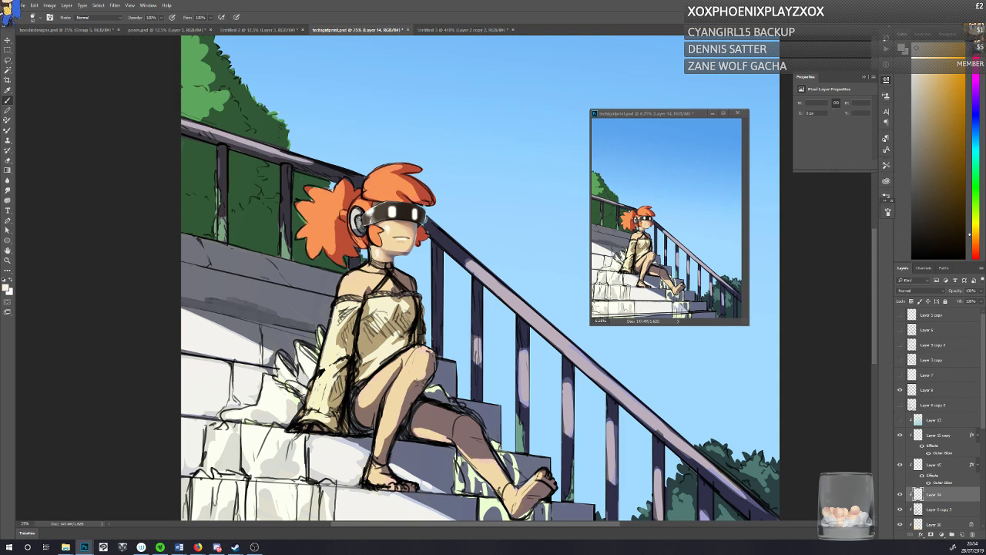
alt+click(376, 244)
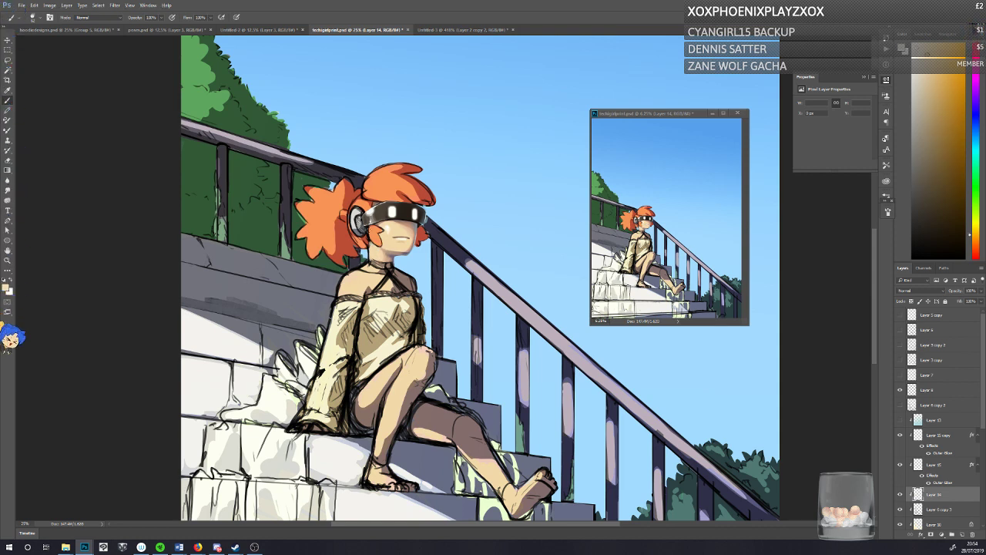
Step: Refine the shadow under the chin with sampled brown, blue-grey and light skin tones, and save the illustration
alt+click(389, 251)
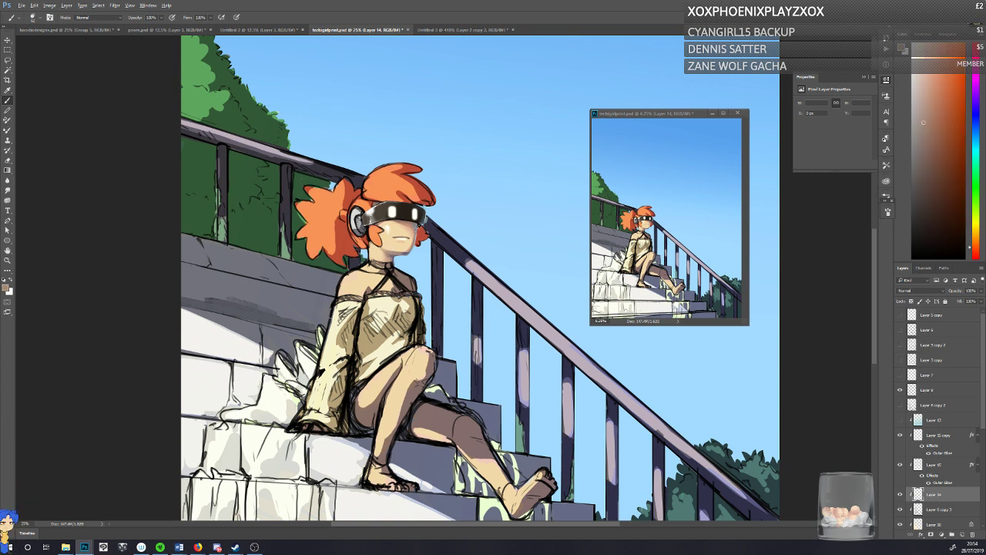
alt+click(396, 254)
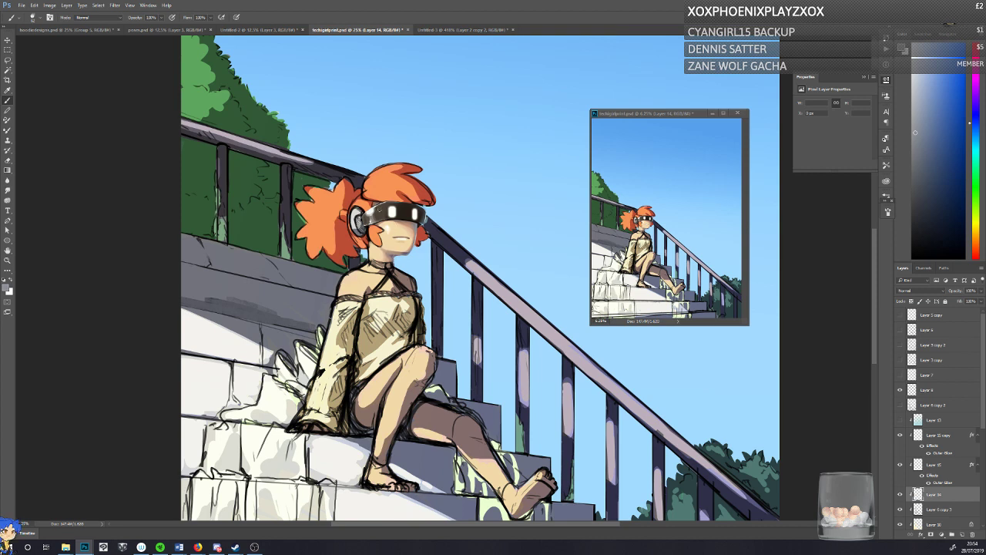
key(ctrl+s)
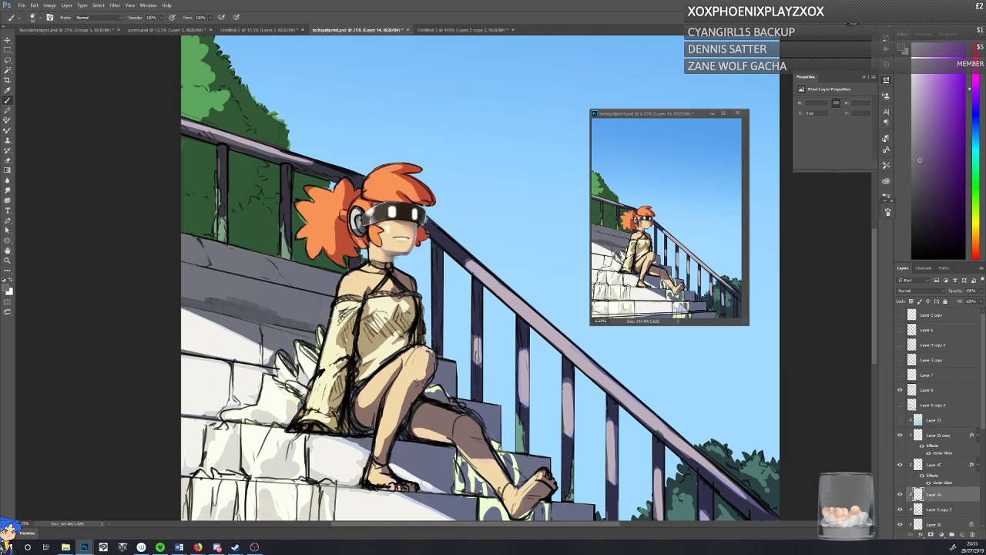
alt+click(385, 248)
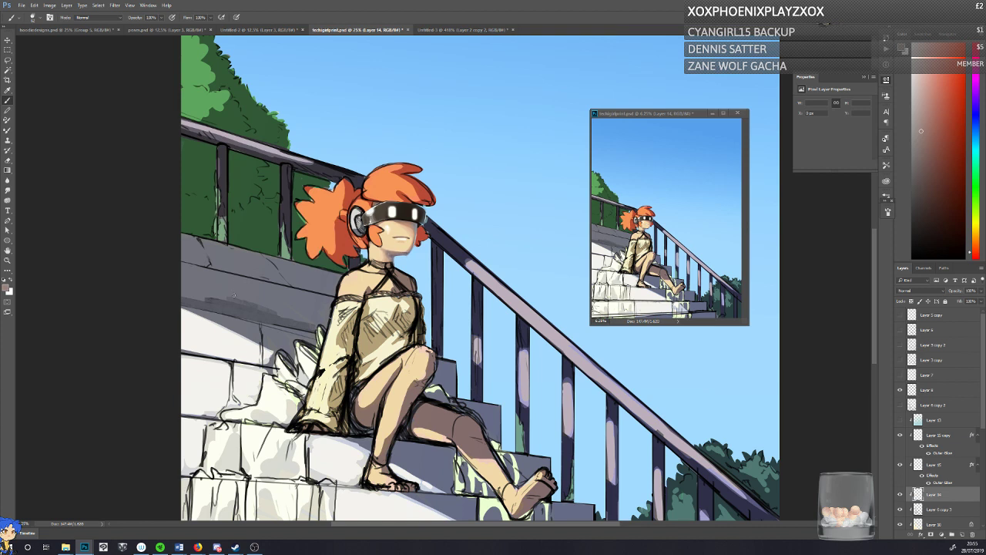
alt+click(385, 250)
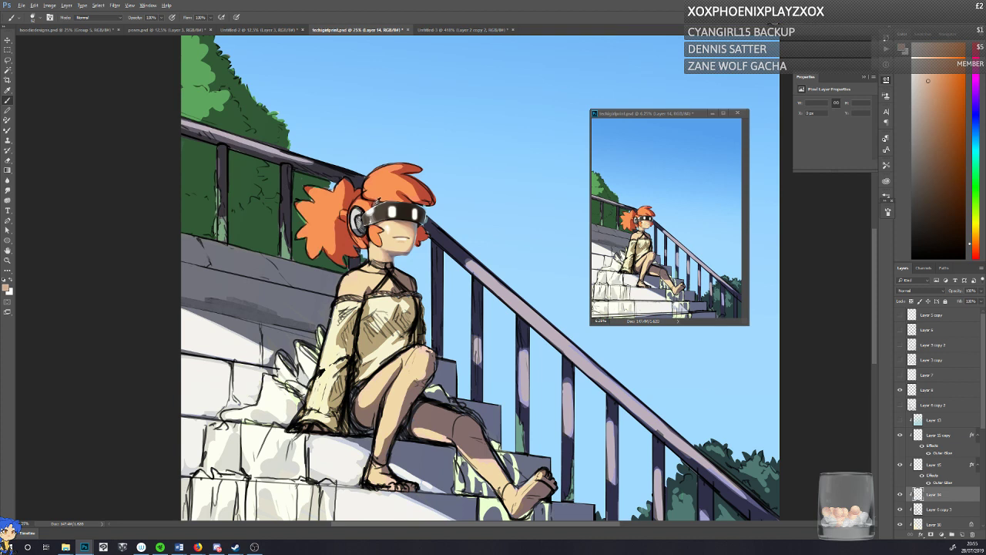
Step: Shift the foreground colour to a pale yellow and paint a highlight on the crown of the girl's orange hair
alt+click(376, 203)
click(7, 286)
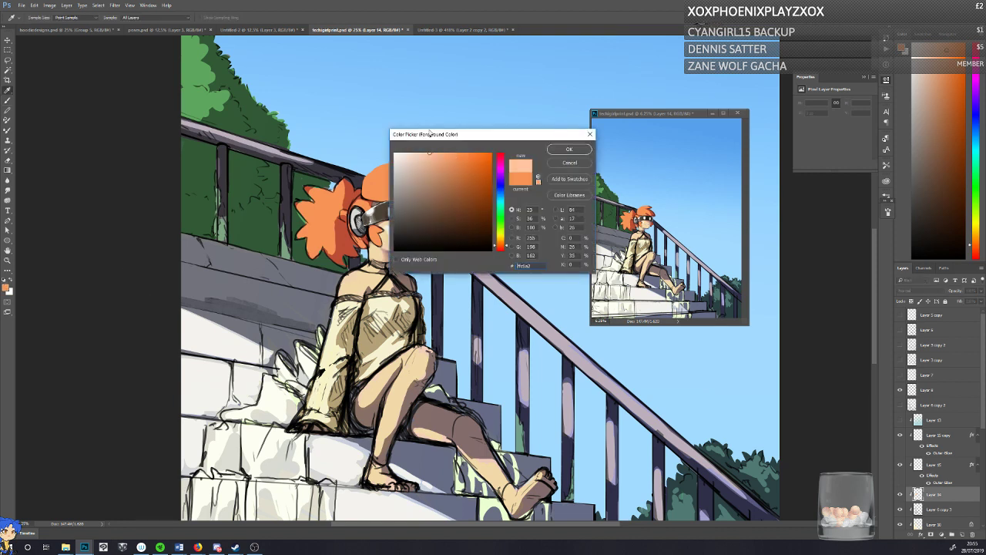
drag(500, 245, 499, 238)
click(569, 149)
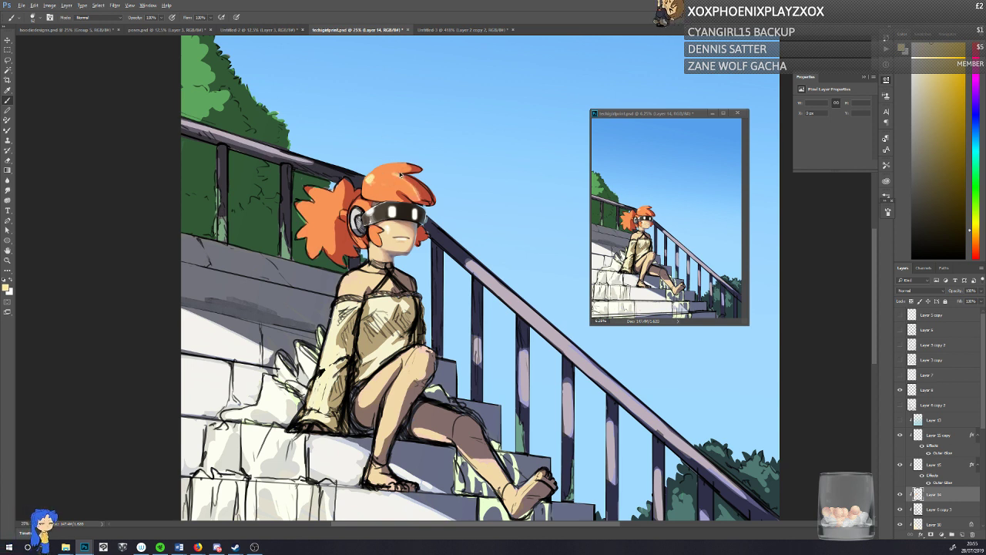
Step: Sample the orange of the girl's fringe and set the foreground colour to a redder orange with hue 17, #fc7945
alt+click(417, 186)
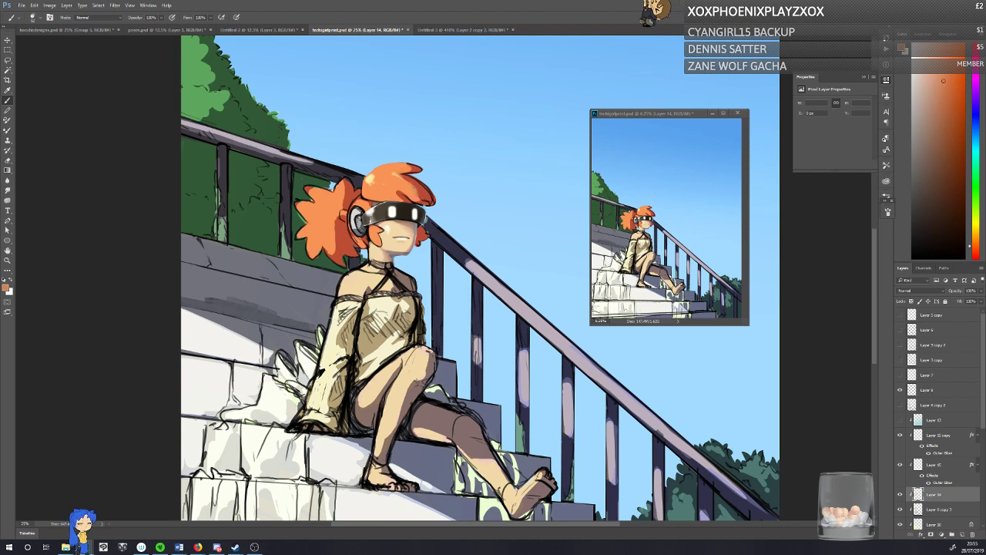
click(6, 288)
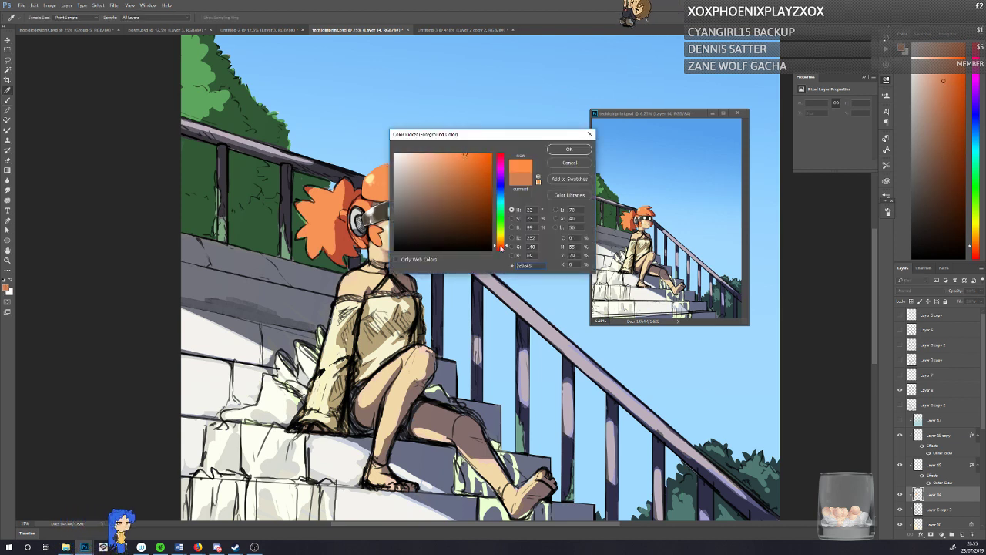
click(501, 246)
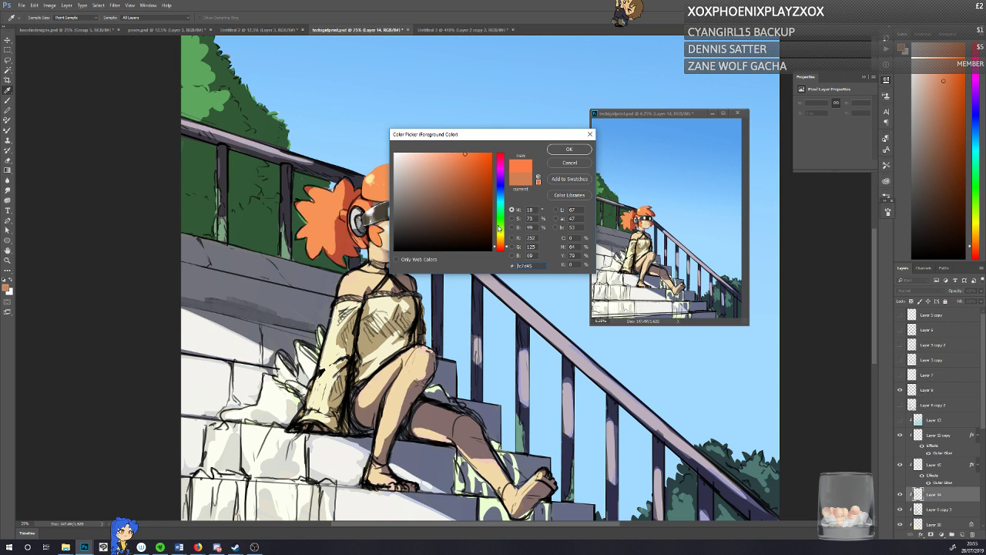
click(569, 148)
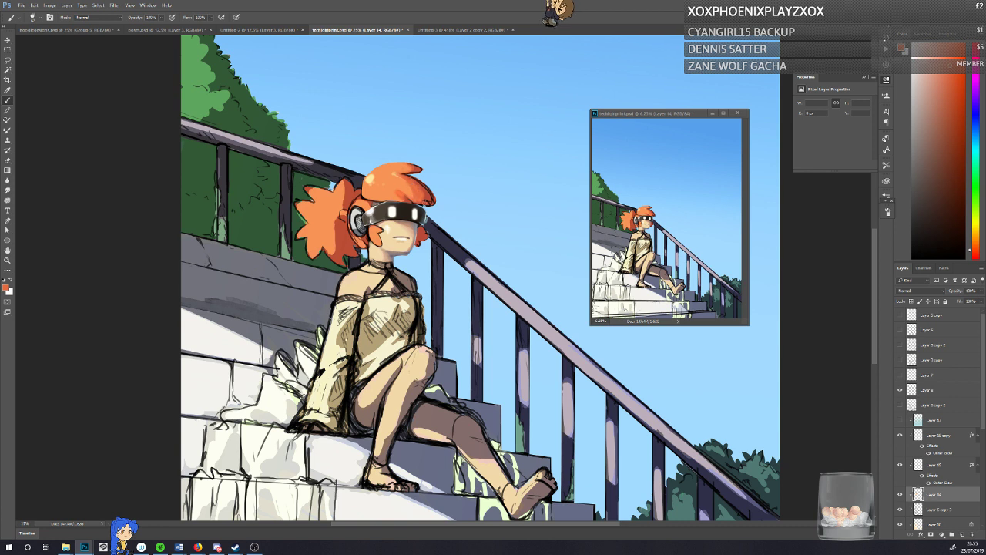
Step: Refine the fringe and the tuft on the crown with sampled red and orange hair tones, and save the illustration
alt+click(420, 201)
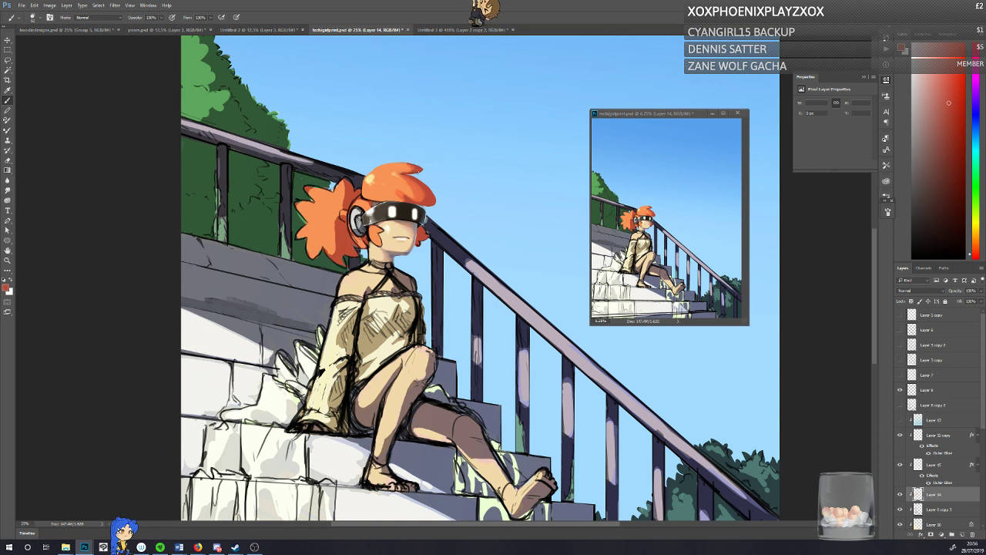
alt+click(394, 168)
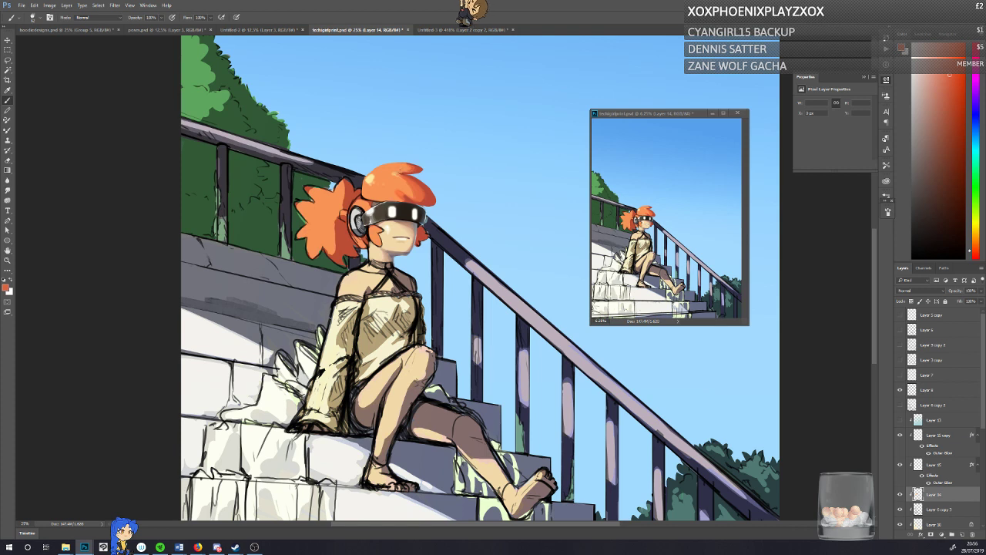
alt+click(398, 168)
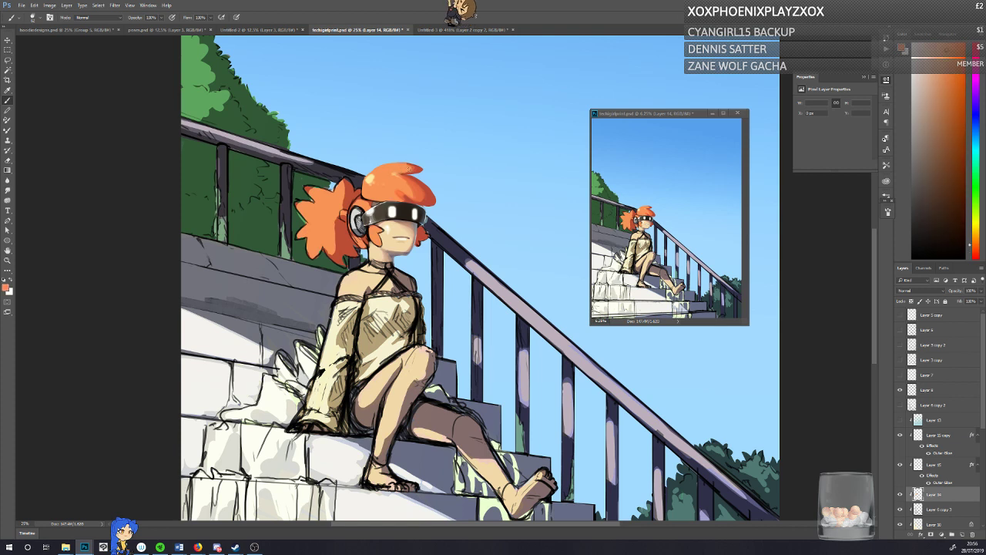
key(ctrl+s)
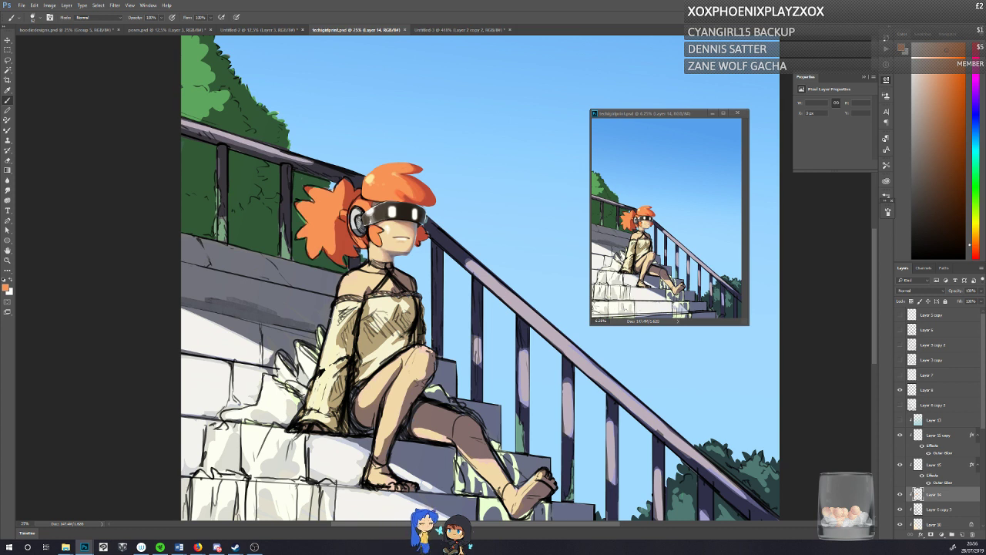
Step: Touch up the edges of the ponytail, crown and fringe with sampled foliage green, hair orange, sky blue and red tones
alt+click(303, 182)
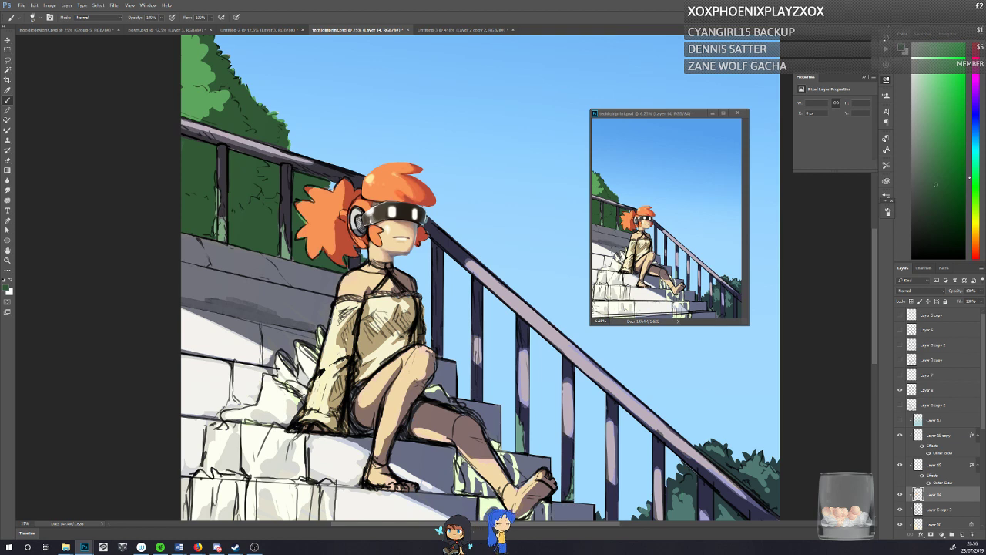
alt+click(385, 167)
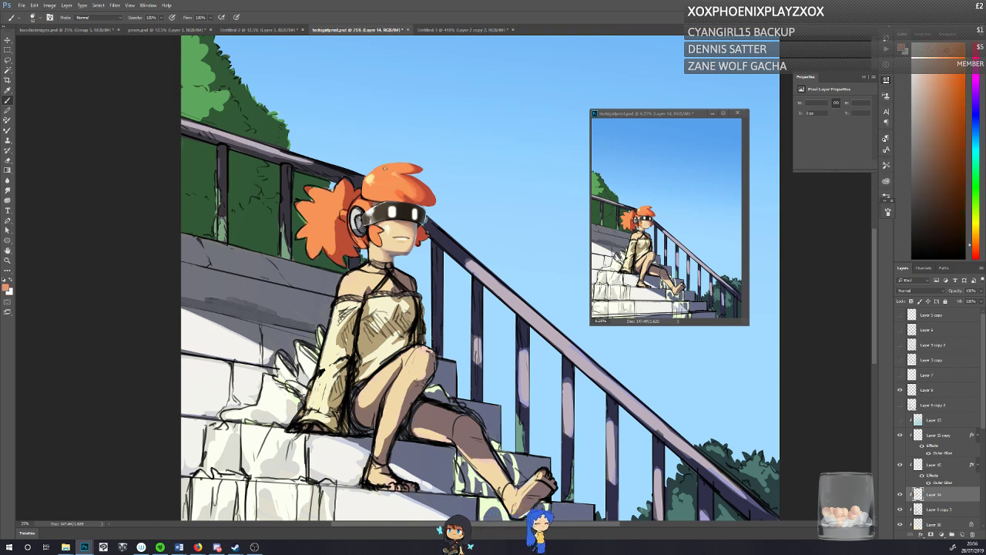
alt+click(391, 179)
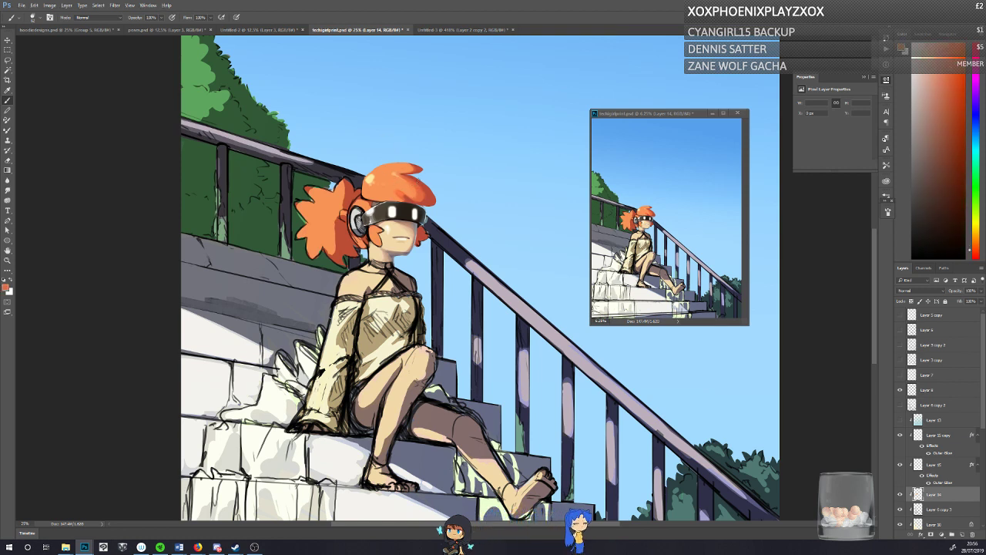
alt+click(437, 212)
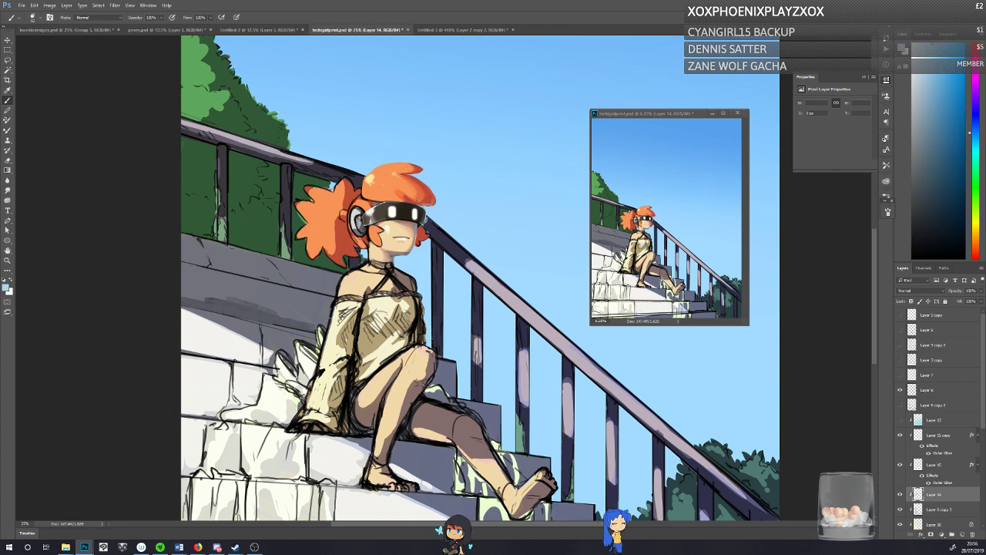
alt+click(433, 198)
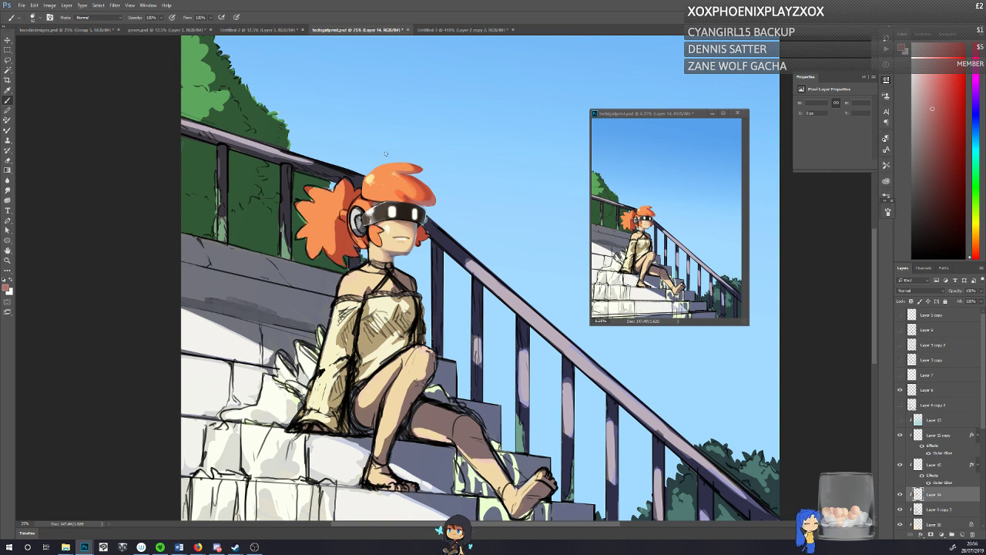
alt+click(426, 186)
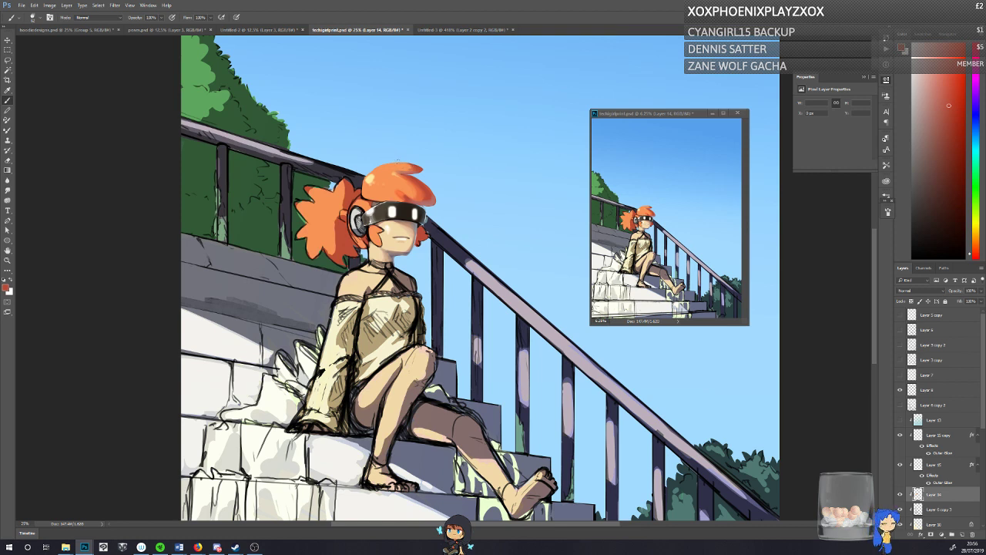
Step: Blend the tuft on the crown and the fringe above the visor with sampled orange, red and dusty pink tones
alt+click(406, 168)
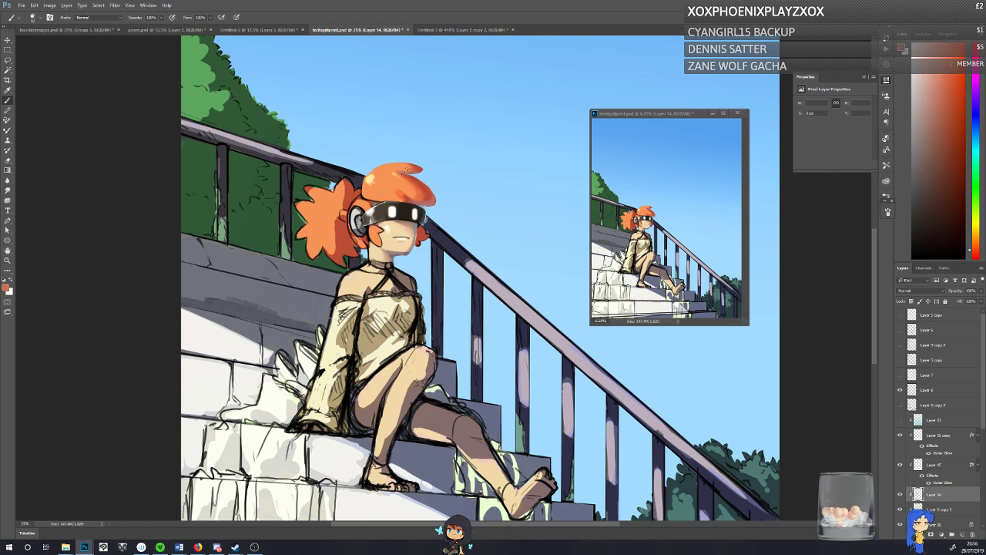
alt+click(406, 166)
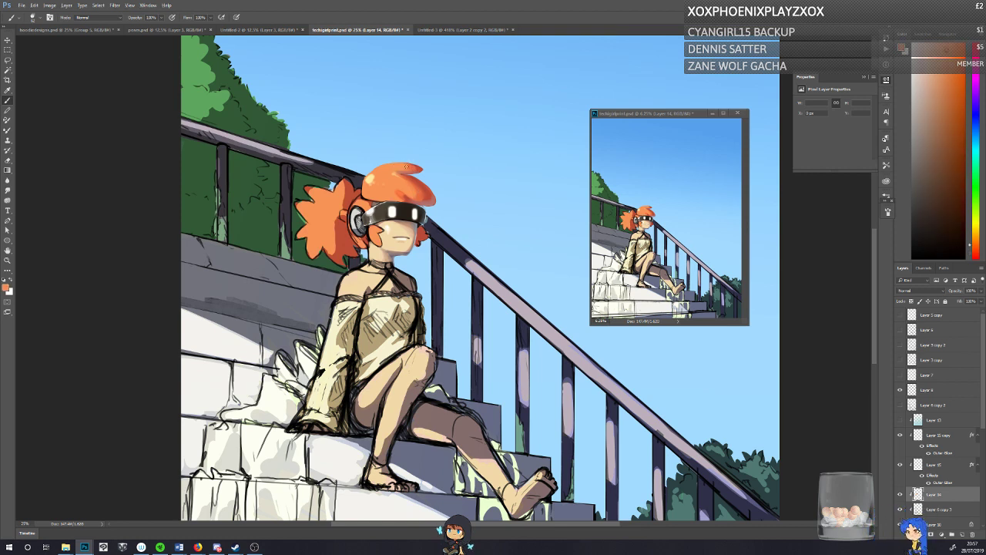
alt+click(418, 163)
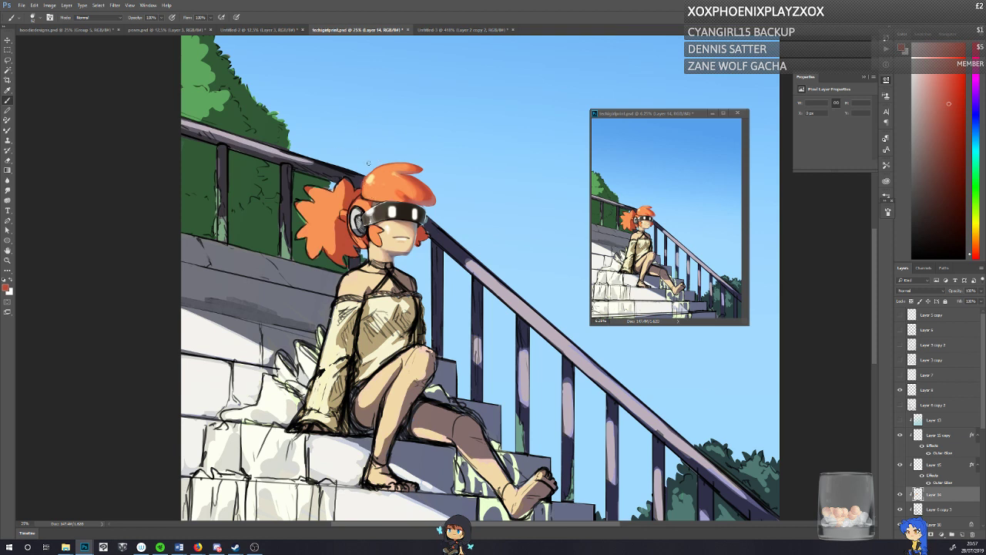
alt+click(398, 192)
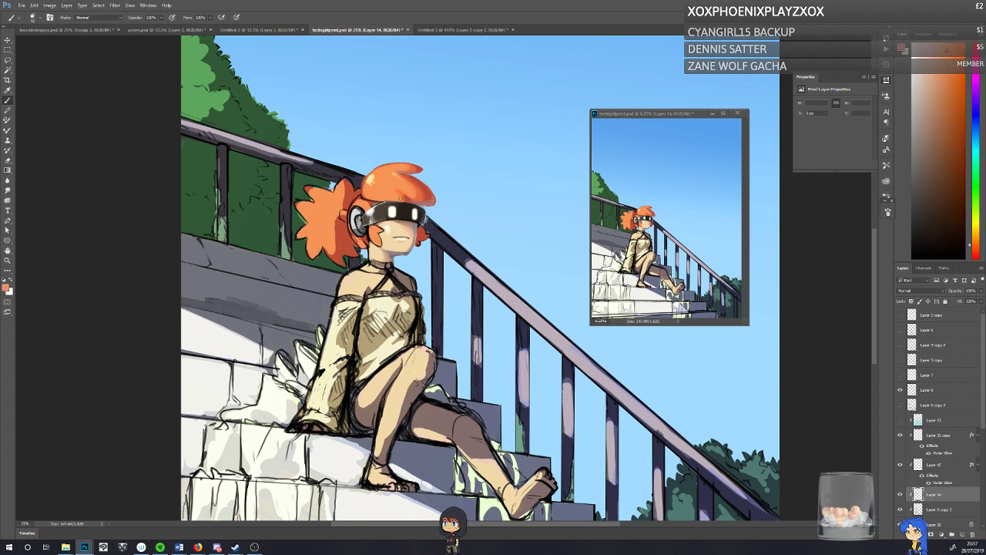
alt+click(398, 187)
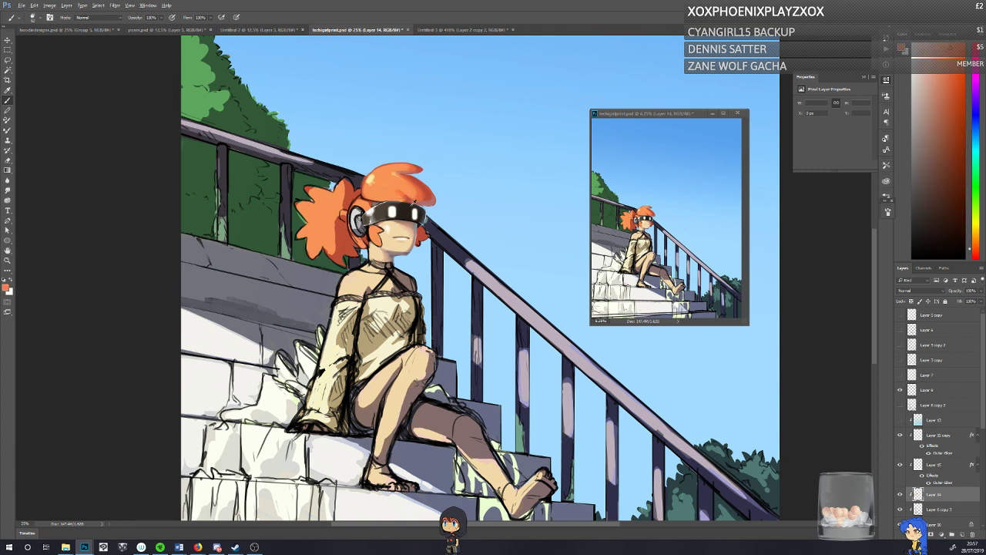
alt+click(422, 198)
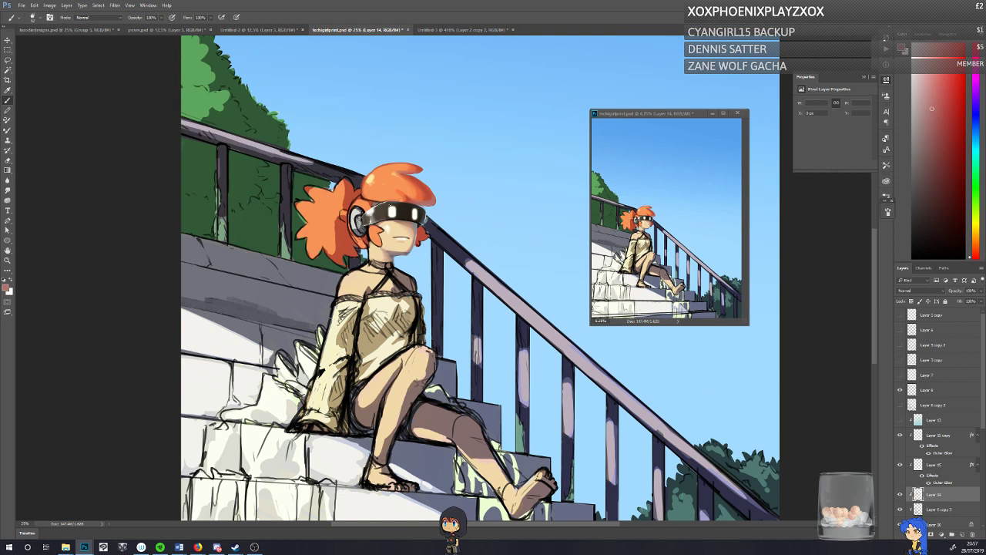
alt+click(401, 188)
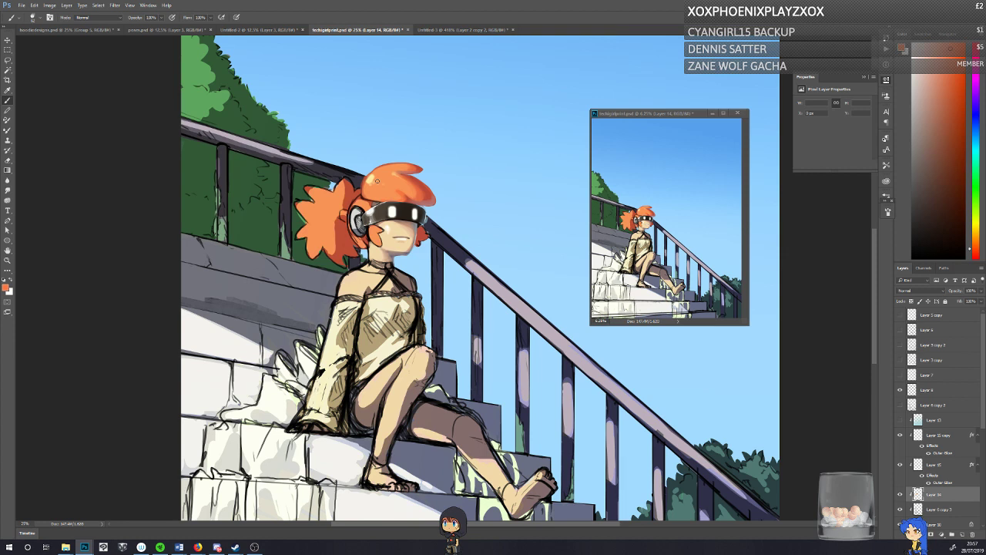
Step: Retouch the handrail behind the girl's ponytail with sampled dark and pale purple tones
alt+click(361, 179)
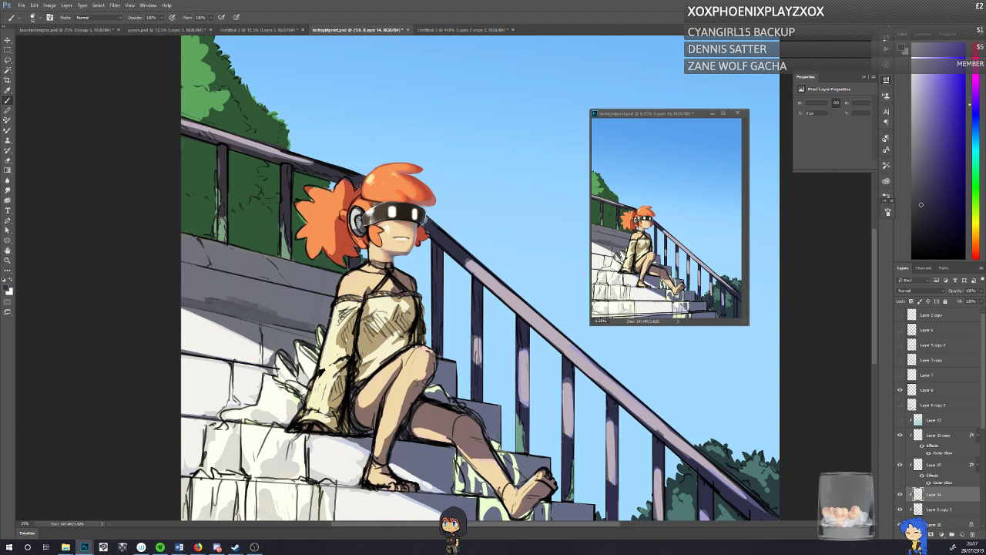
drag(357, 177, 288, 153)
key(ctrl+z)
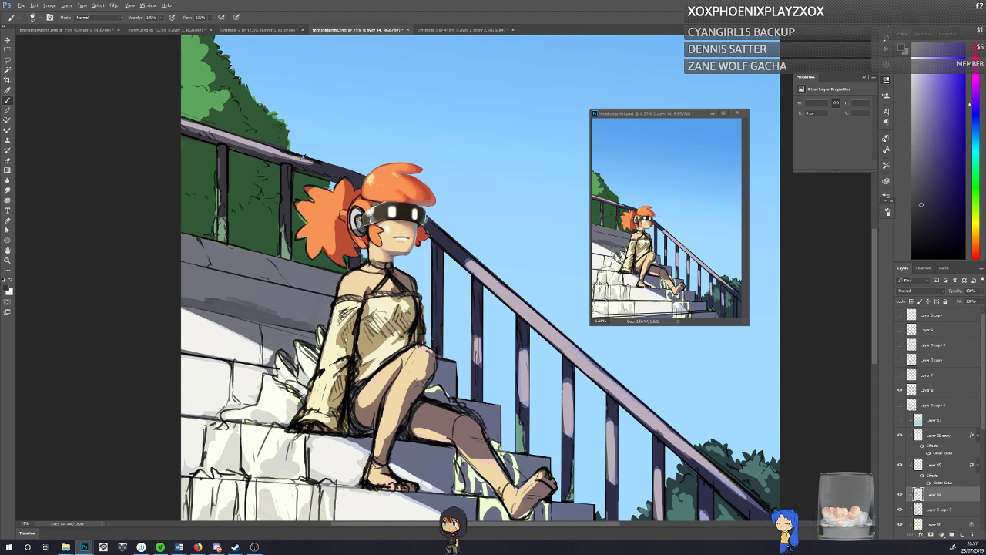
alt+click(303, 158)
mouse_move(312, 161)
mouse_down()
mouse_move(323, 165)
mouse_move(250, 143)
mouse_move(295, 157)
mouse_up()
alt+click(241, 139)
mouse_move(268, 146)
mouse_down()
mouse_move(307, 159)
mouse_move(177, 116)
mouse_move(264, 143)
mouse_up()
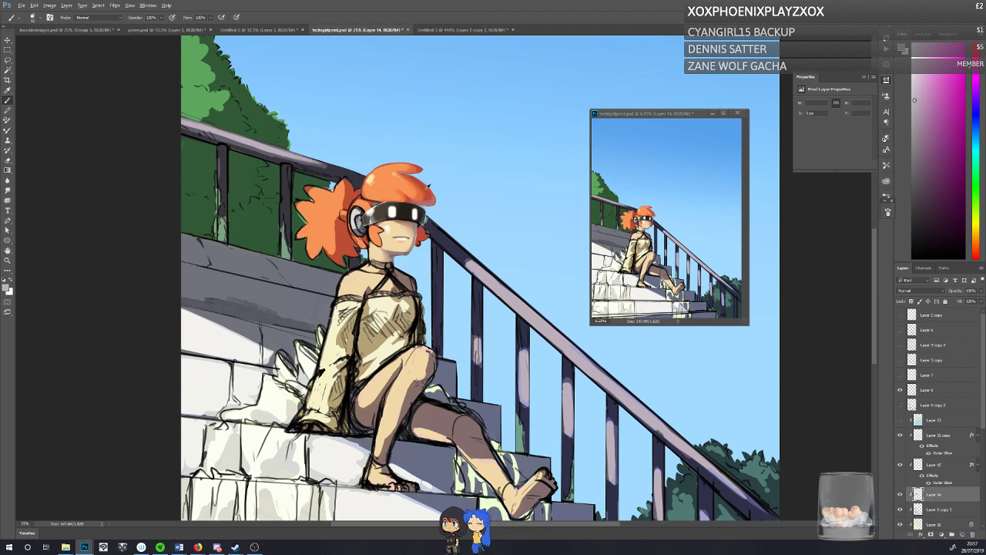
Step: Sample the dark red of the hair shading and shift the foreground colour to a deeper crimson
alt+click(356, 194)
click(5, 287)
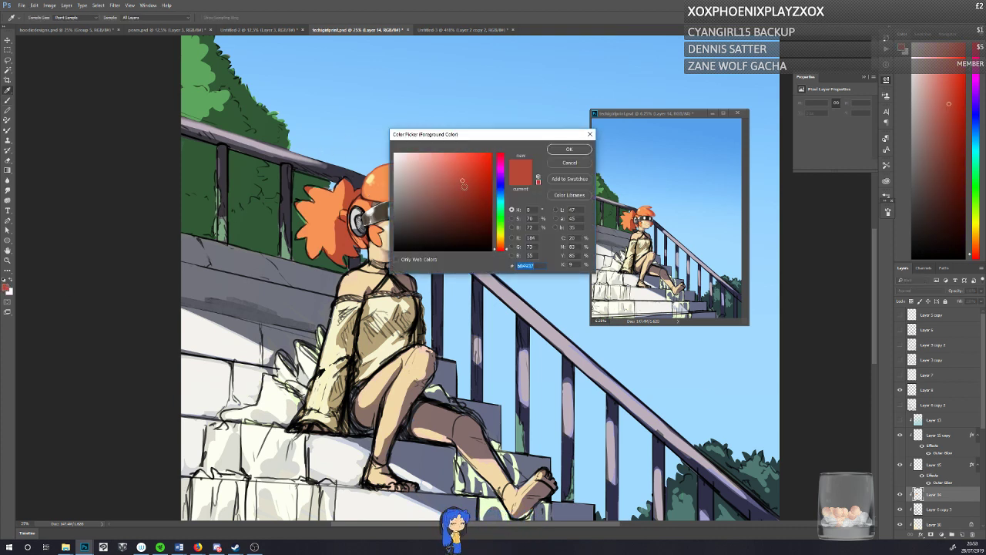
click(473, 197)
drag(474, 197, 476, 197)
click(498, 250)
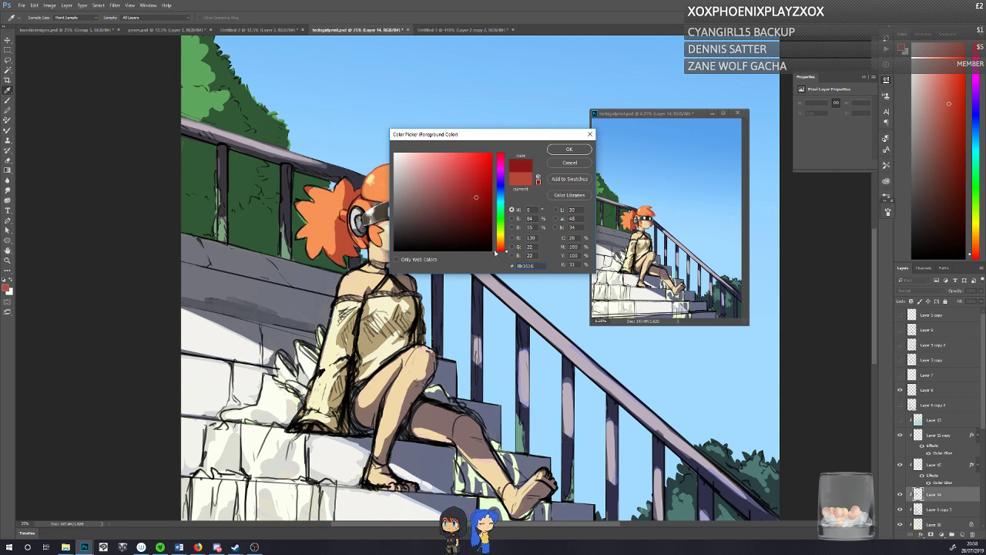
click(498, 158)
click(563, 151)
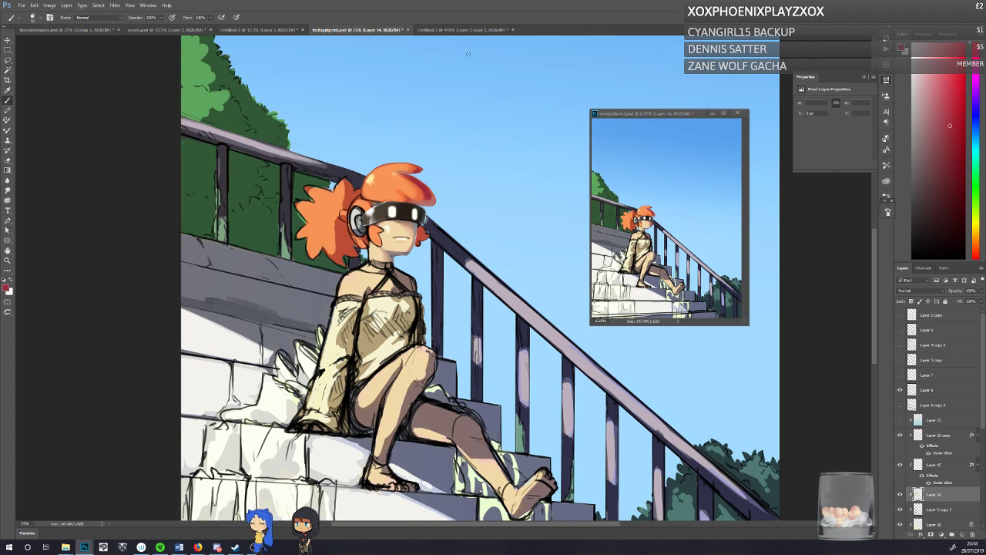
Step: Apply a custom sGray proof to the small preview window and return to the Brush tool
click(130, 5)
mouse_move(146, 7)
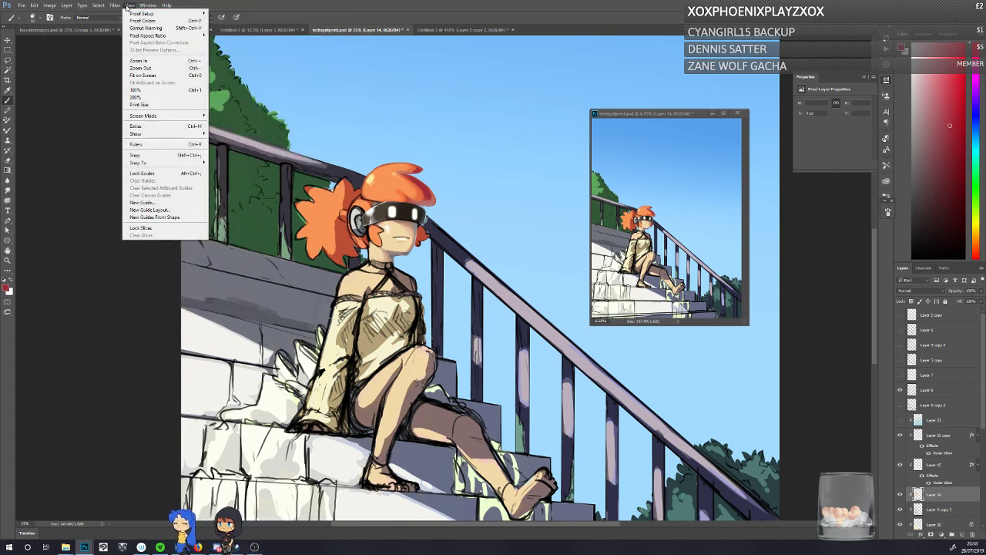
click(608, 113)
click(115, 6)
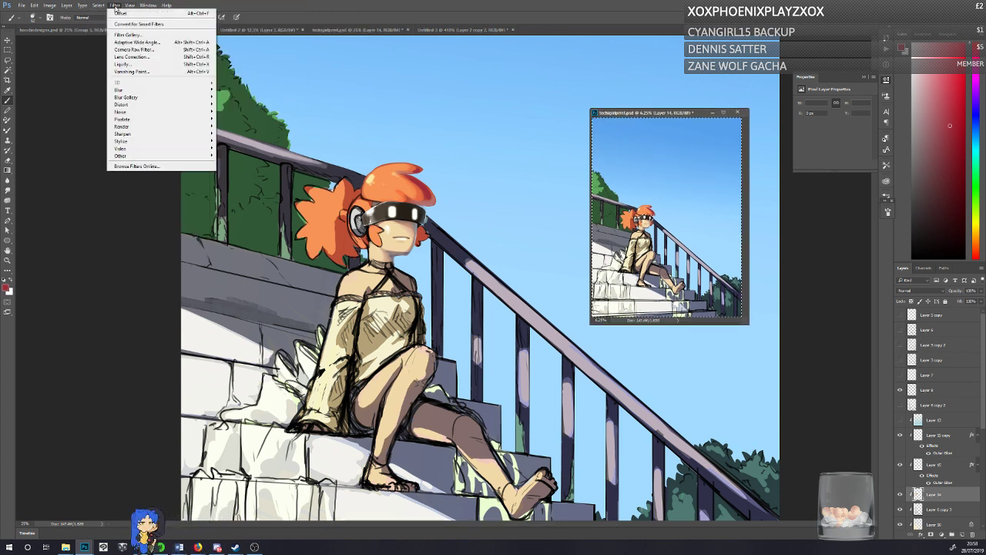
mouse_move(130, 6)
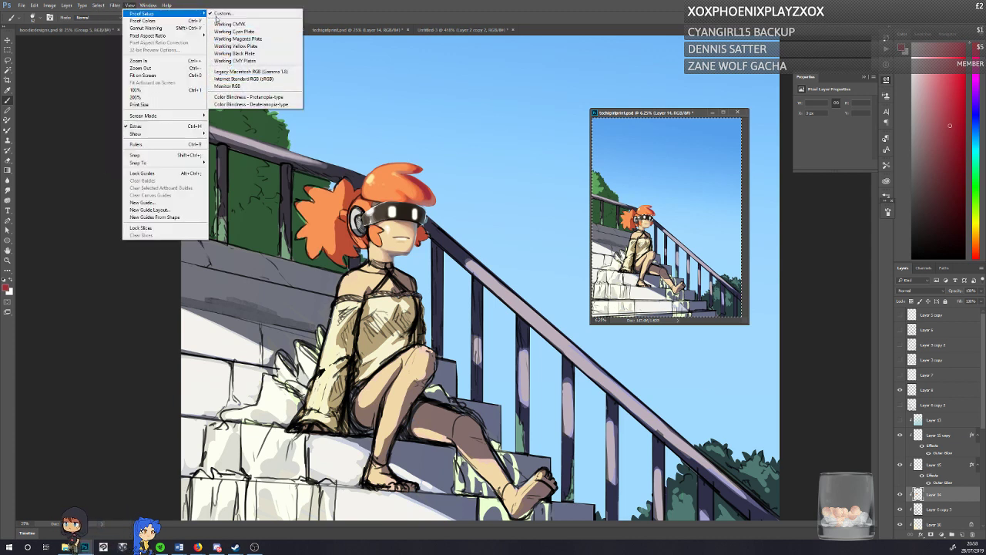
click(221, 15)
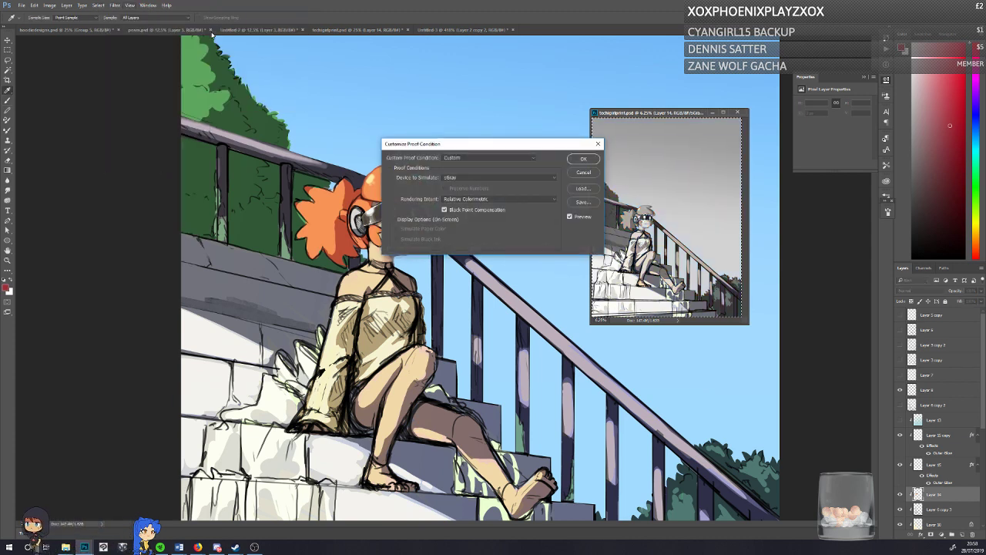
click(446, 157)
click(448, 165)
click(450, 177)
click(451, 178)
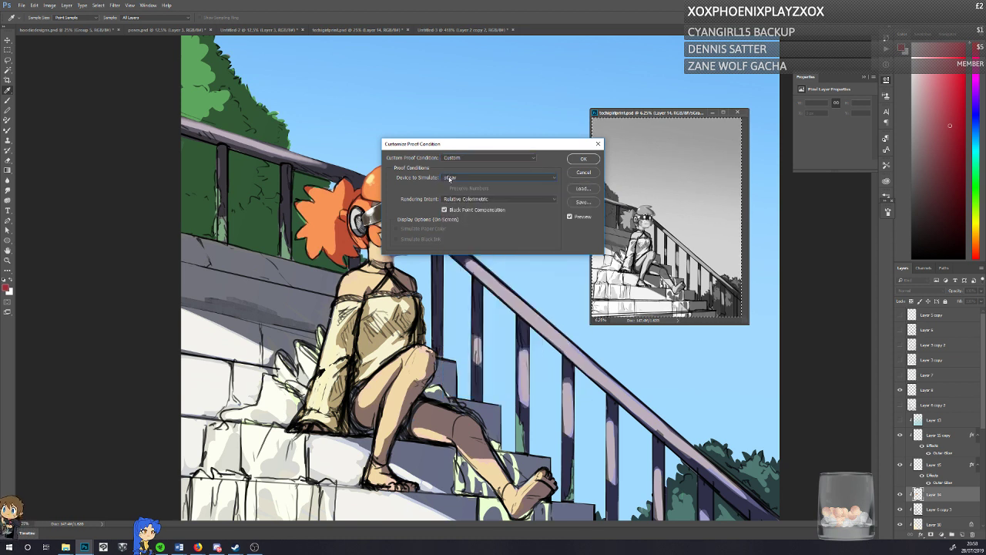
click(583, 159)
key(b)
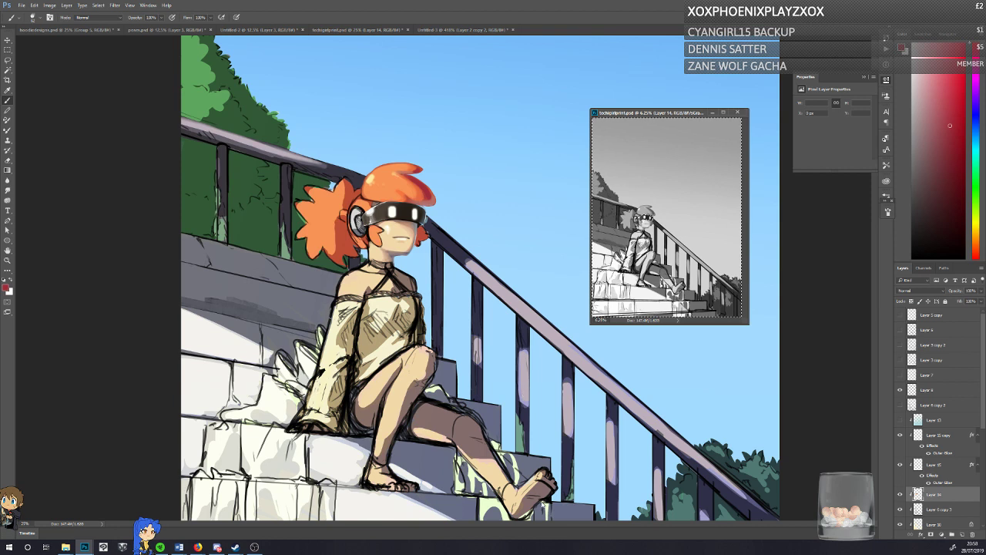
Step: Set the foreground colour to a muted purple with hue 270, saturation 42% and brightness 50%, and save the illustration
click(81, 336)
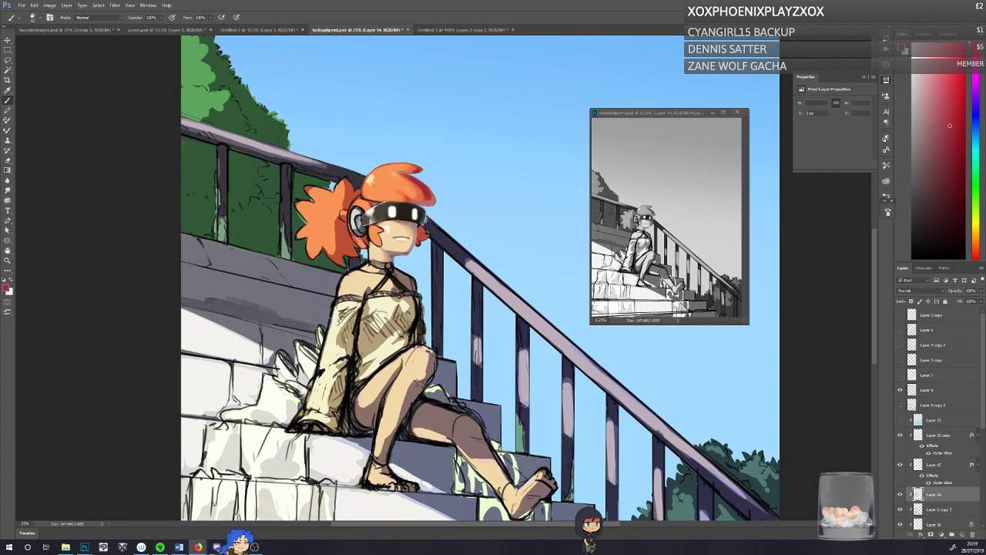
alt+click(396, 252)
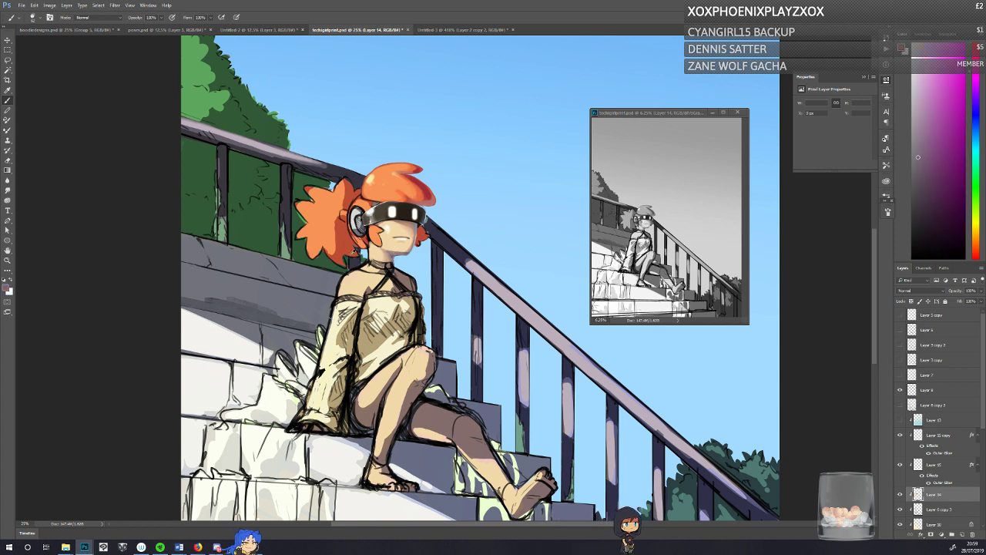
click(8, 289)
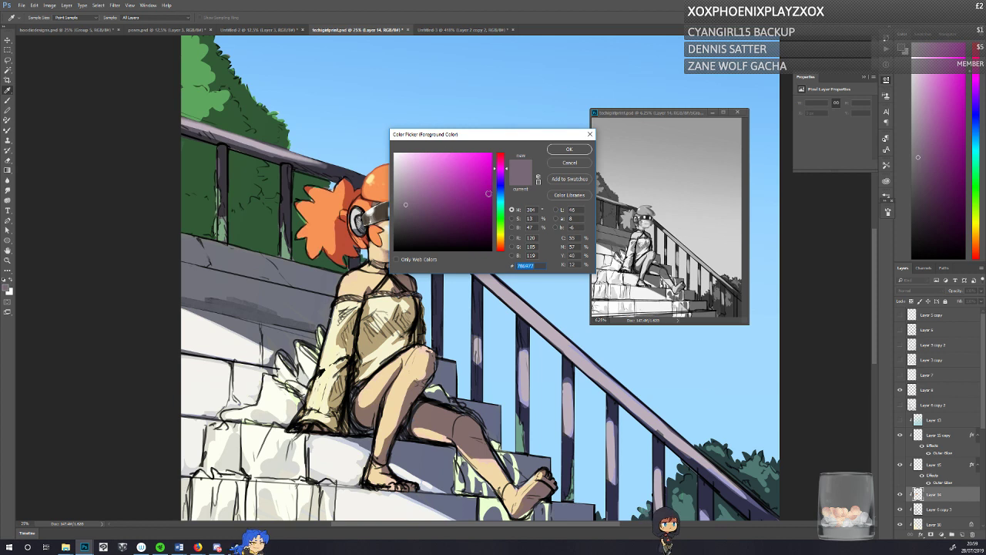
click(500, 178)
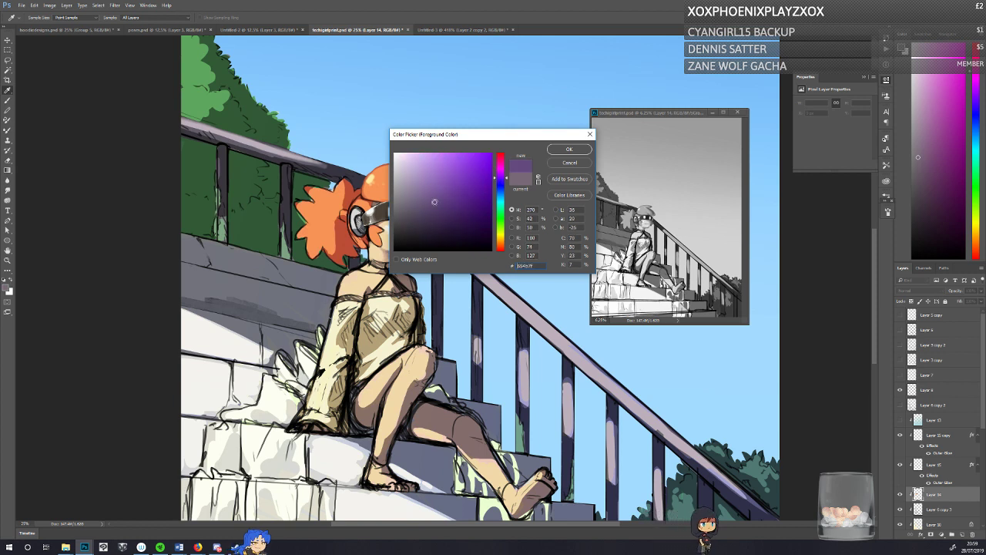
click(570, 149)
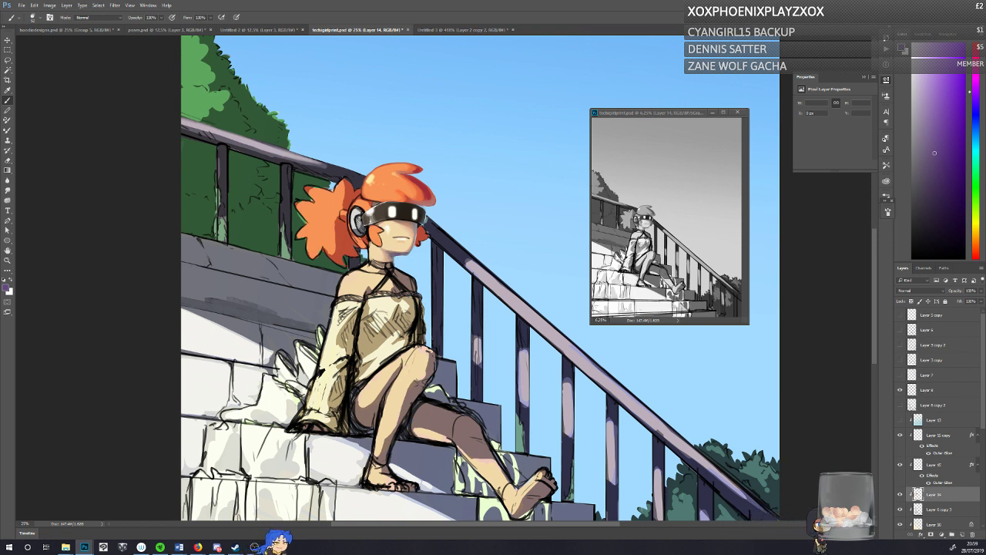
key(ctrl+s)
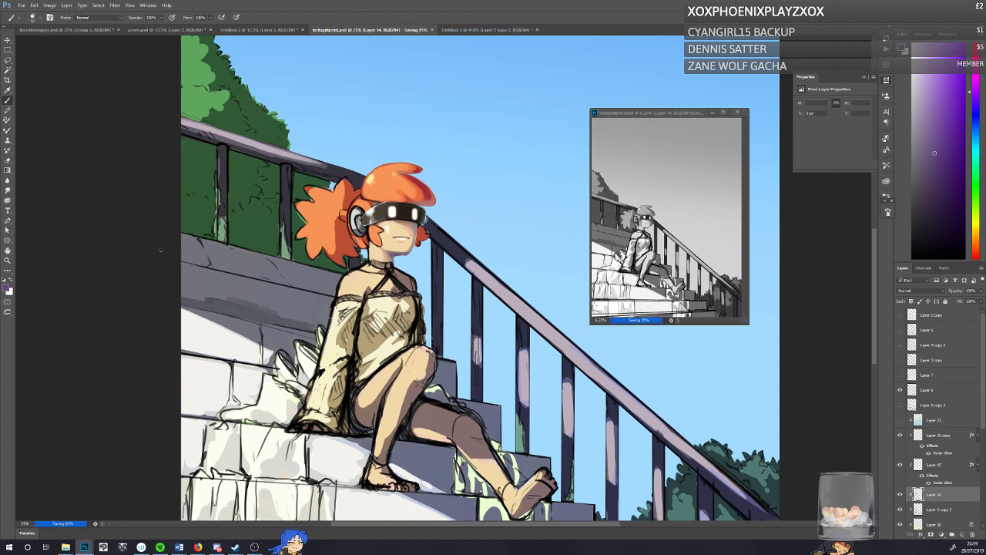
Step: Open acceptance.png, try circling the embracing figures with purple brush strokes, and close the sketch without the marks
mouse_move(66, 547)
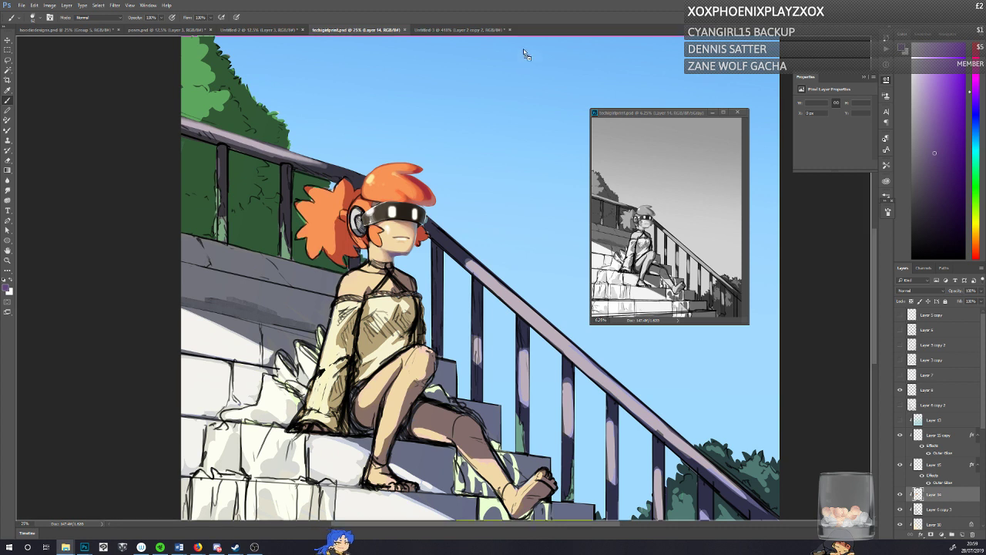
drag(524, 52, 545, 32)
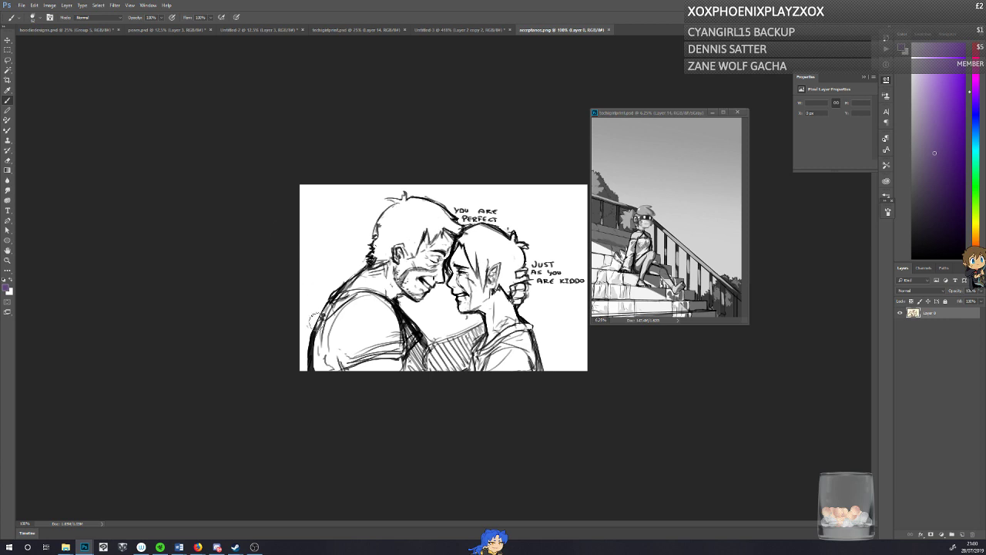
mouse_move(312, 317)
mouse_down()
mouse_move(562, 207)
mouse_move(308, 219)
mouse_move(574, 231)
mouse_up()
key(ctrl+z)
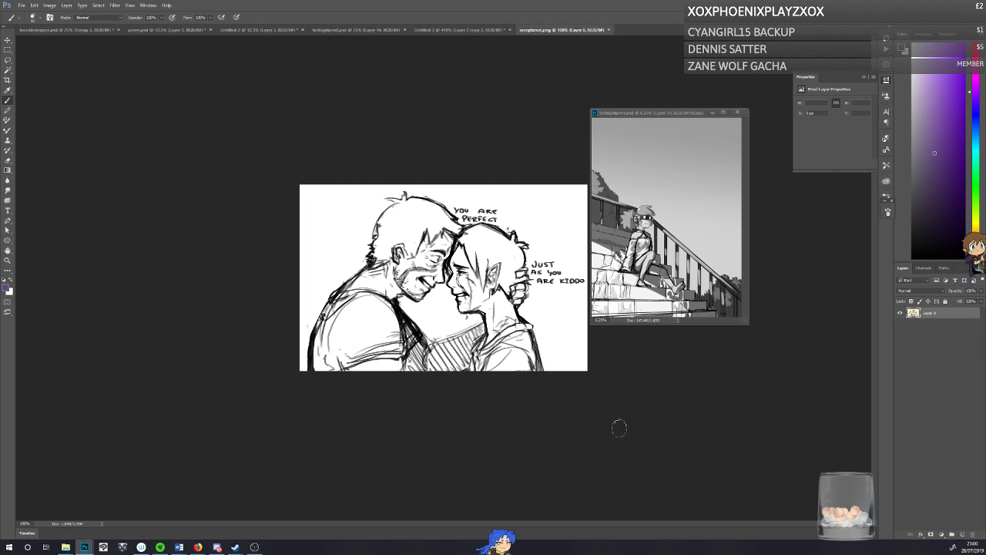
mouse_move(335, 250)
mouse_down()
mouse_move(339, 204)
mouse_move(315, 279)
mouse_move(466, 239)
mouse_up()
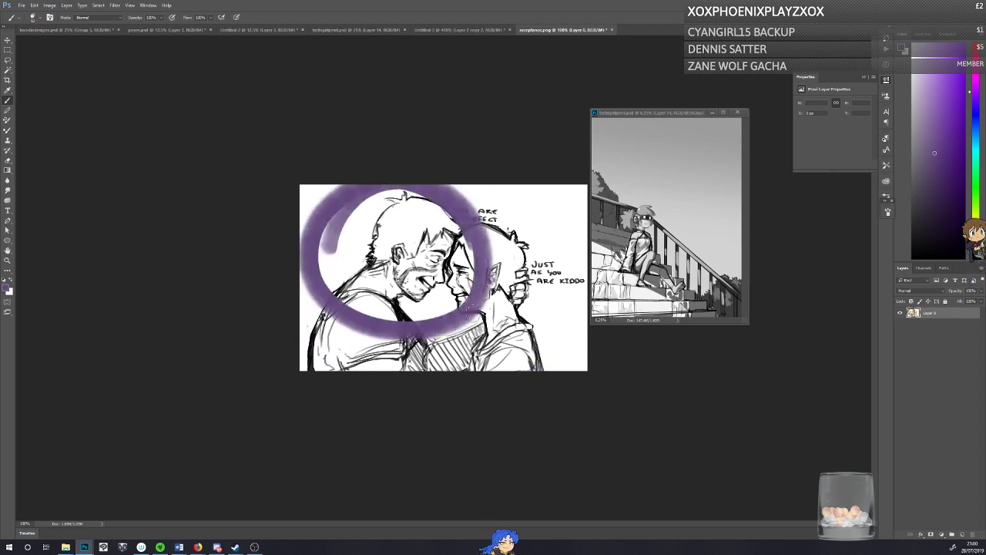
key(ctrl+z)
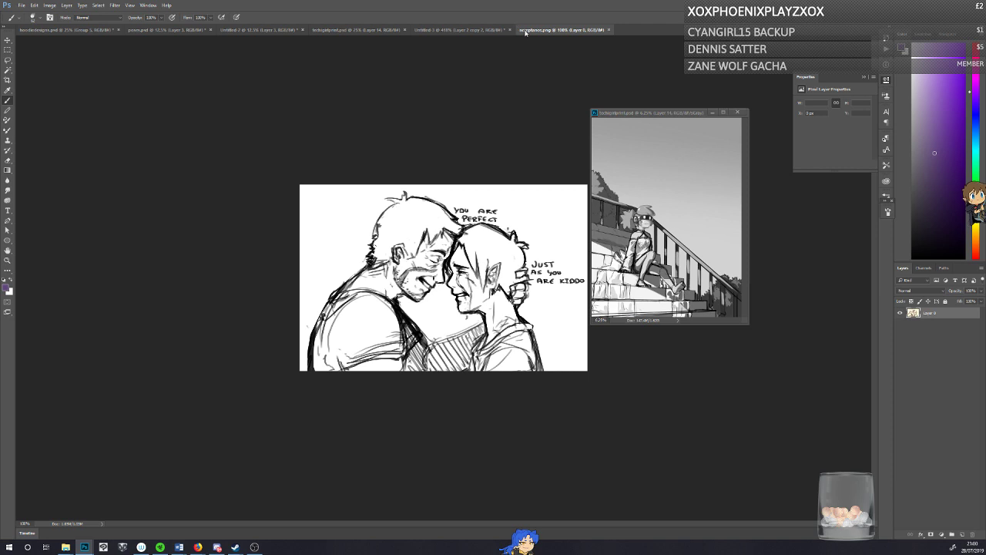
click(609, 30)
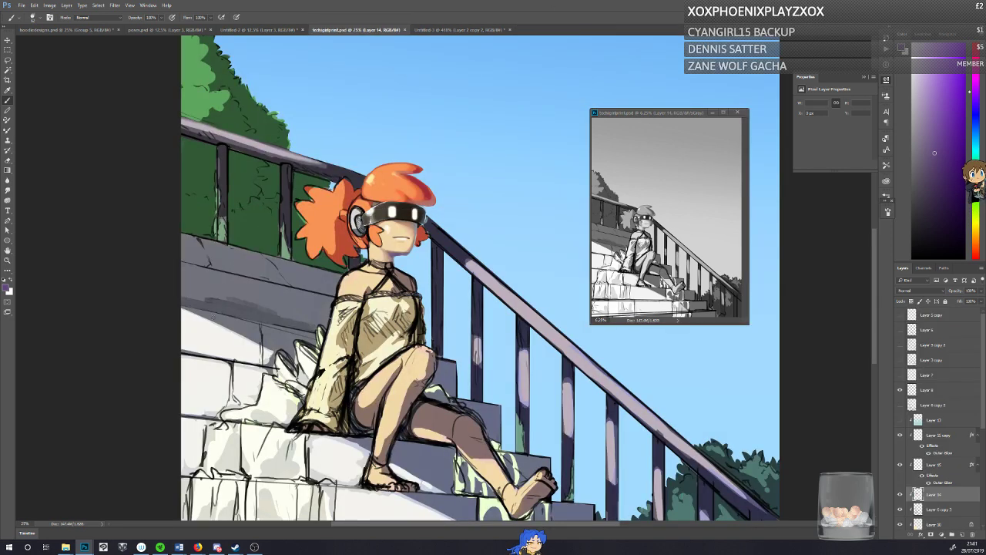
Step: Compare the girl's face and hair with and without the painting on Layer 14
click(899, 495)
click(900, 495)
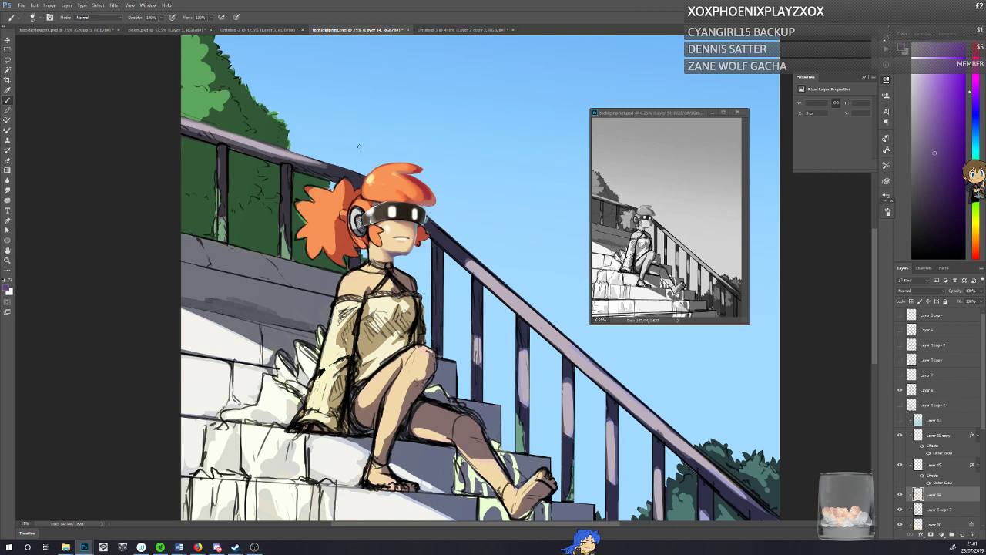
key(x)
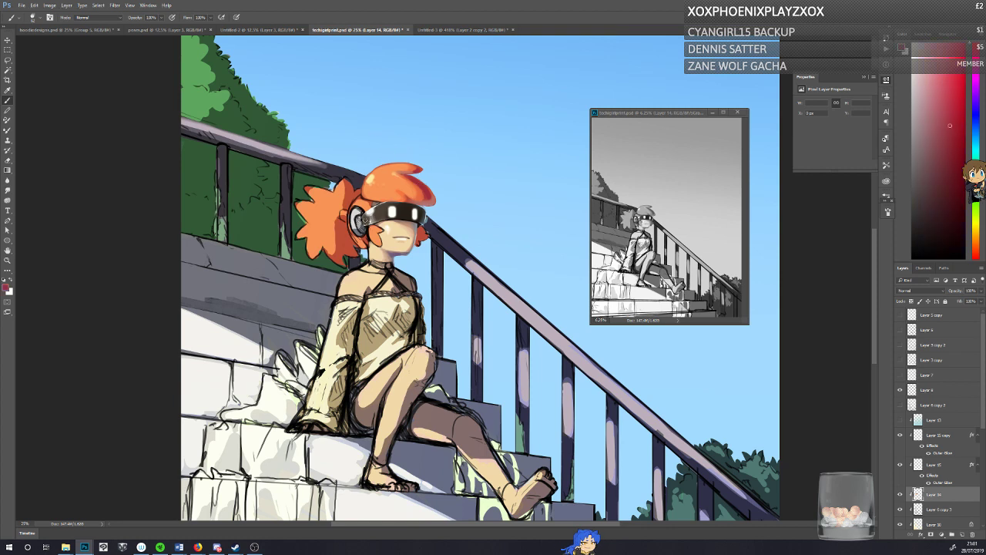
click(901, 496)
click(900, 497)
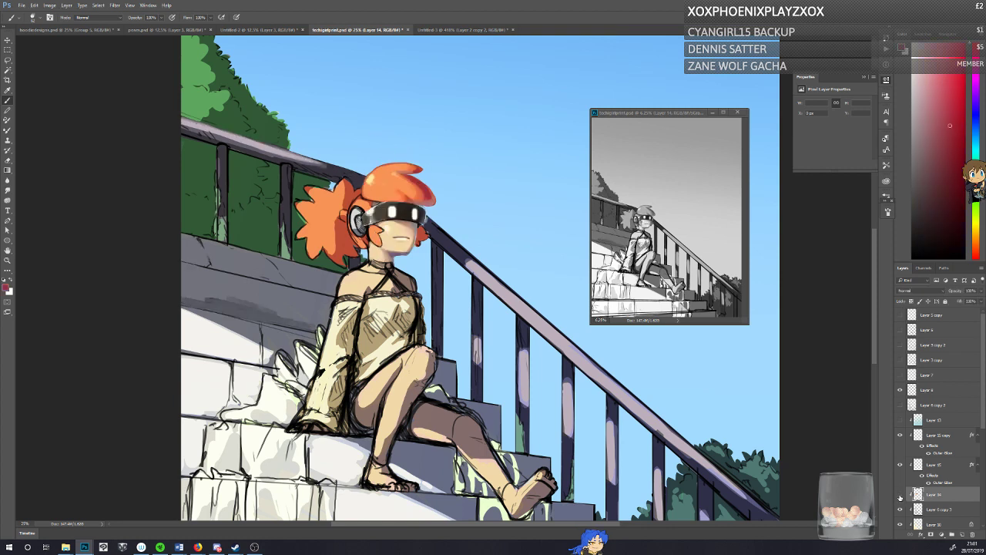
click(901, 497)
click(900, 497)
click(901, 497)
click(900, 497)
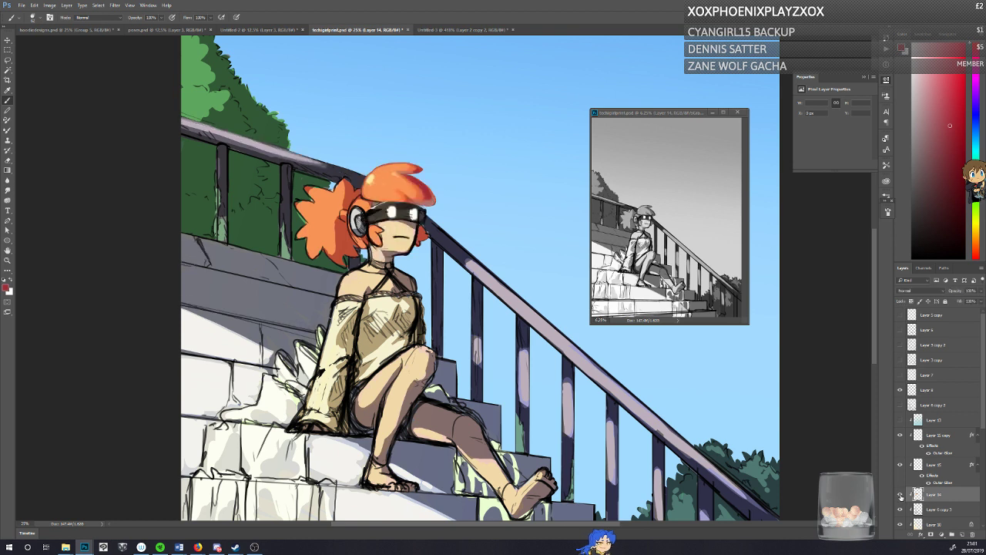
click(900, 497)
click(901, 496)
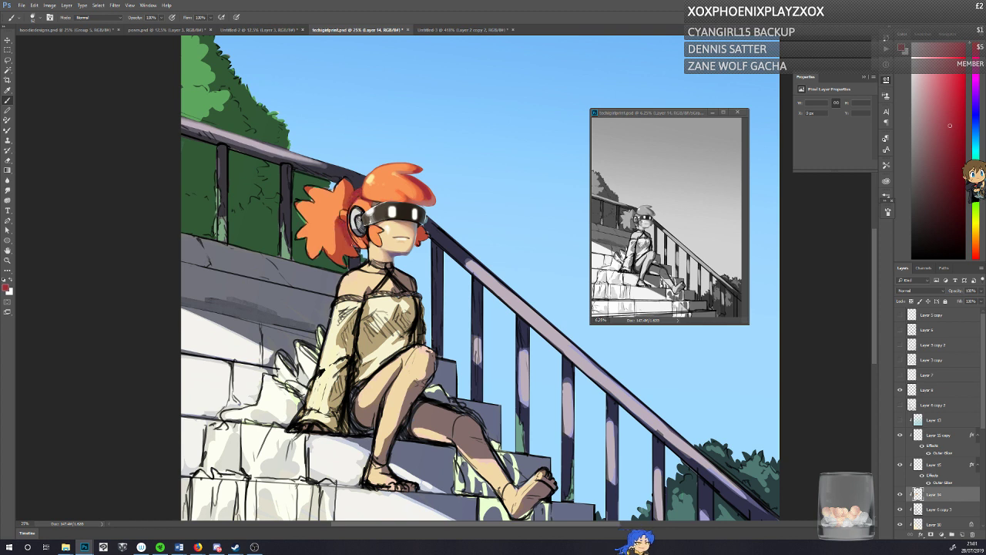
Step: Paint a small pale grey connector with dark shading behind the girl's headphone at the ponytail's base, and save the illustration
alt+click(357, 210)
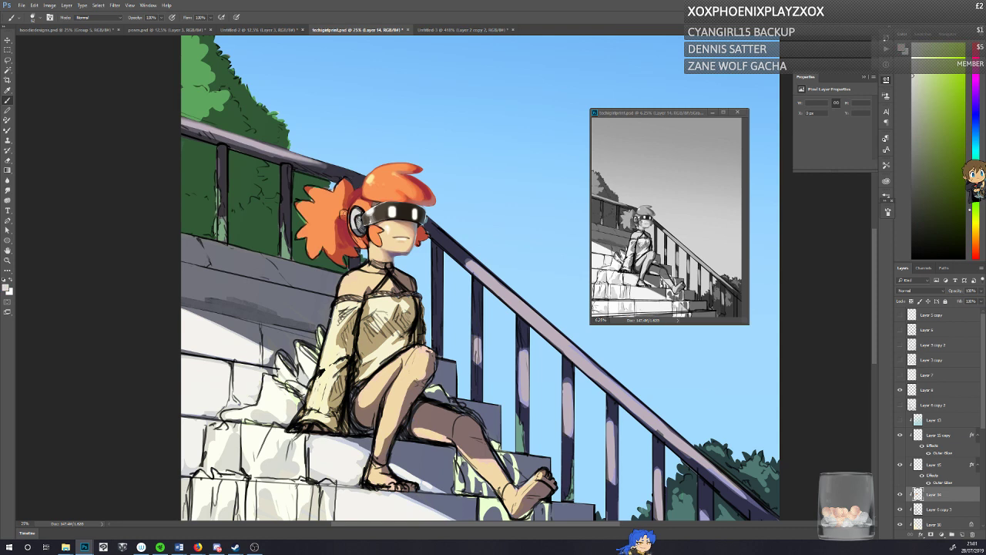
drag(345, 212, 343, 216)
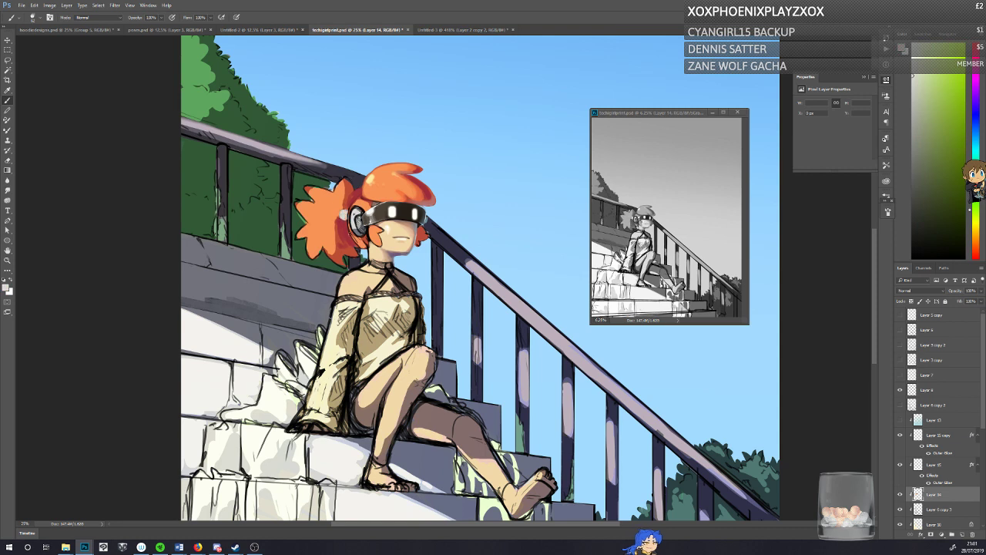
right_click(353, 200)
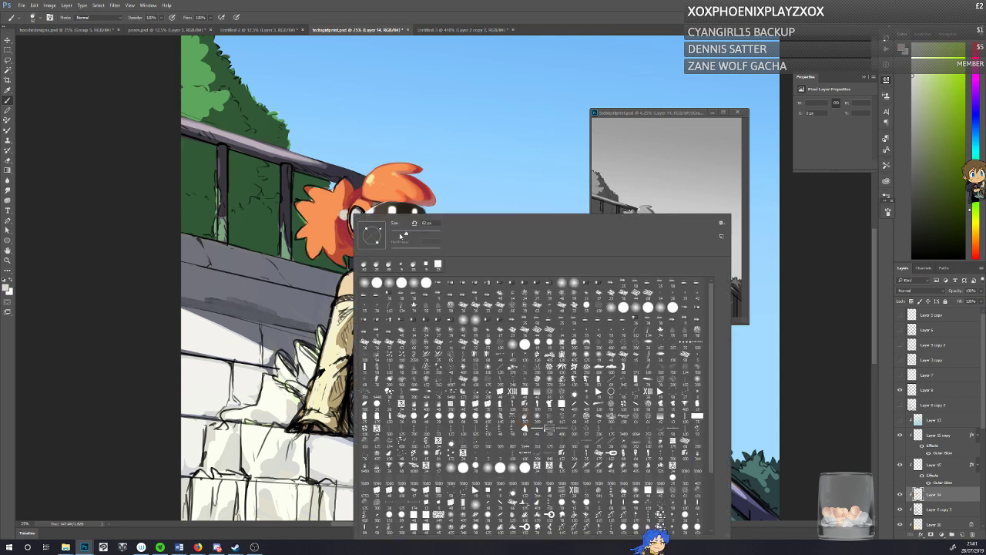
alt+click(333, 167)
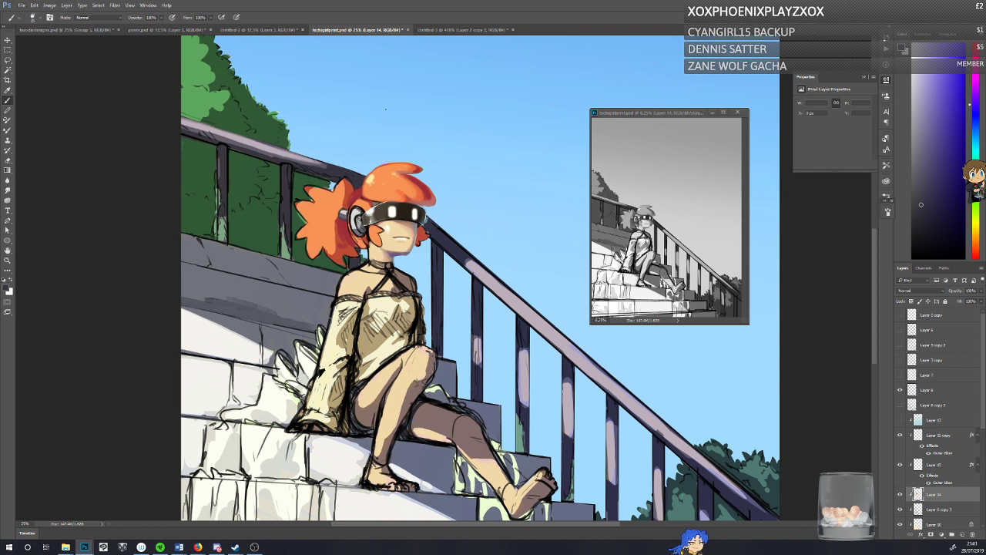
key(ctrl+s)
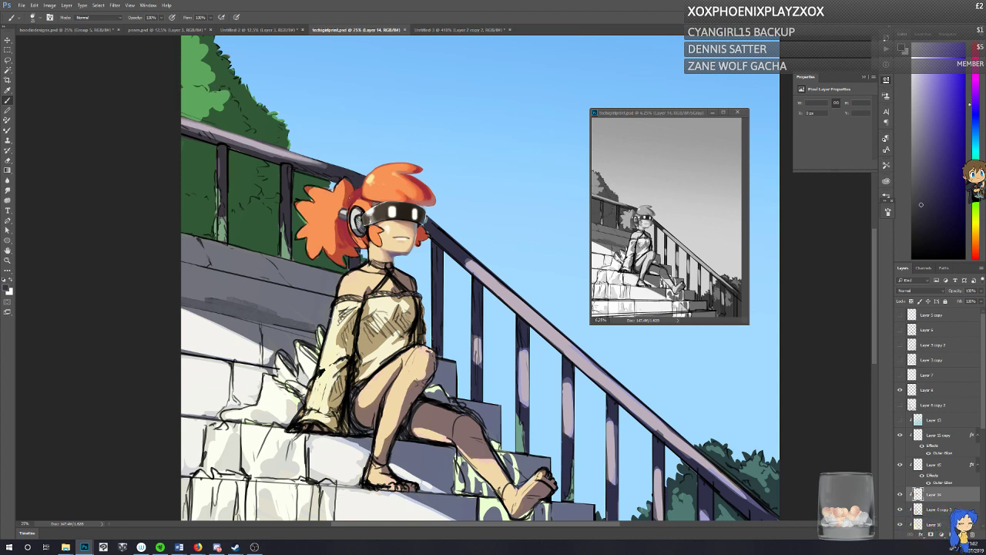
click(899, 495)
click(900, 495)
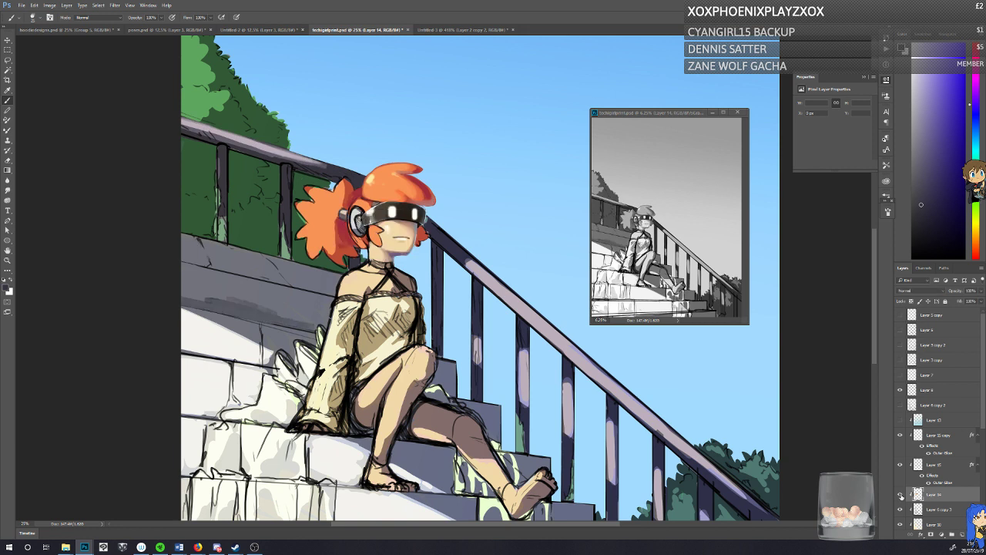
Step: Retouch the shading of the girl's ponytail and fringe on Layer 14 with sampled crimson, muted red and orange tones
alt+click(344, 232)
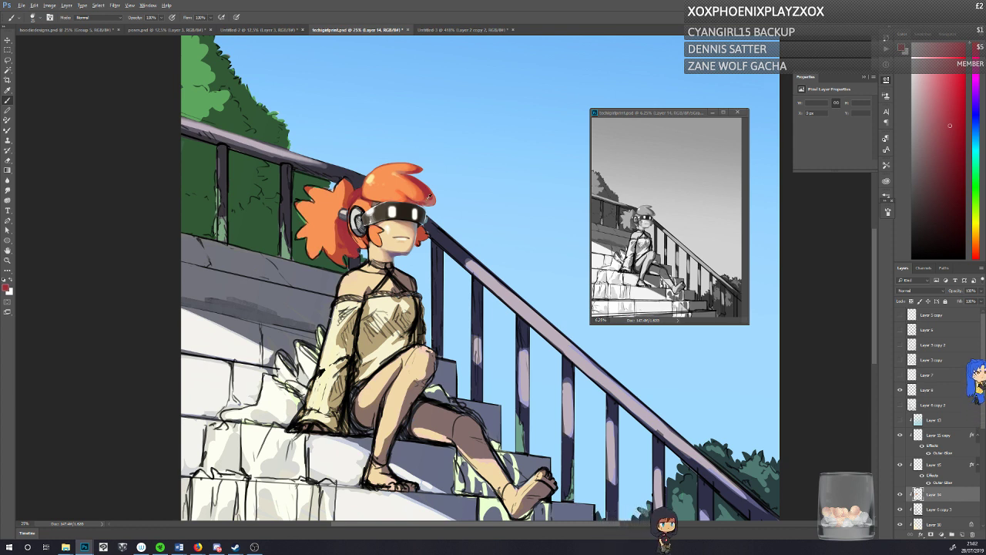
alt+click(429, 199)
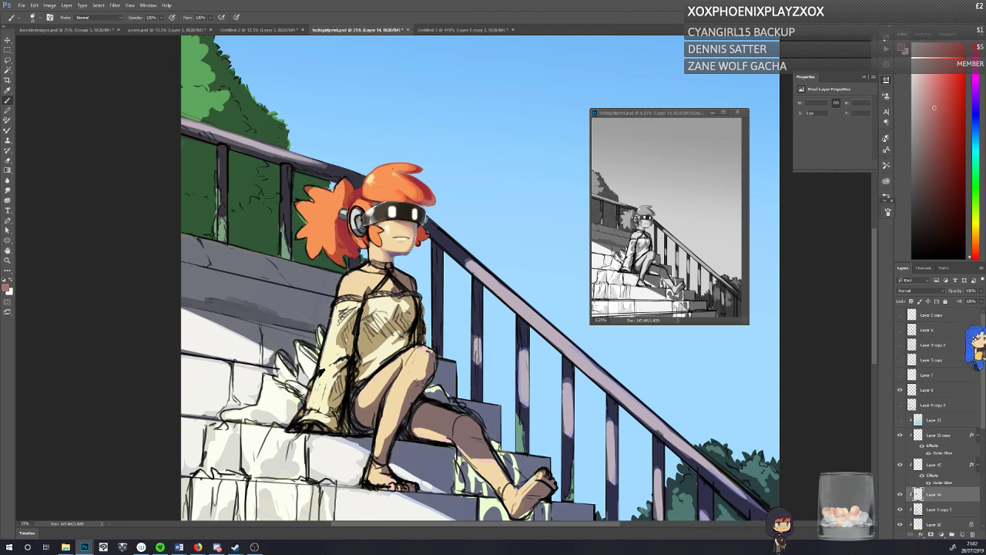
alt+click(397, 170)
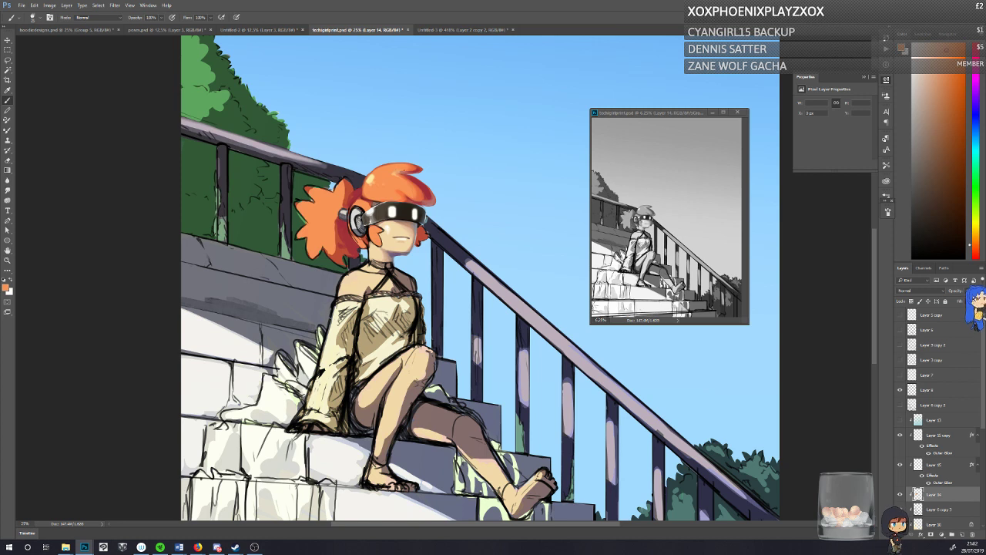
alt+click(409, 168)
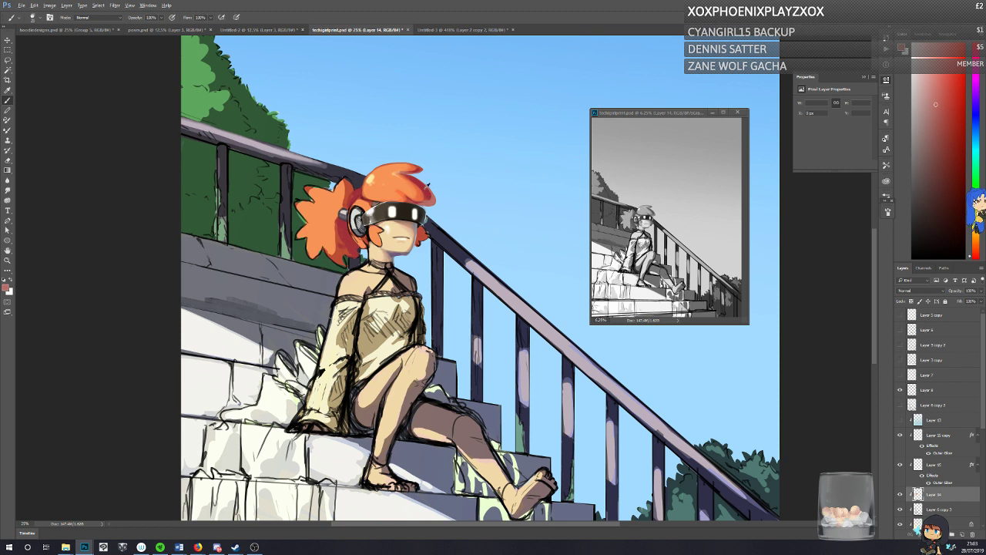
alt+click(420, 198)
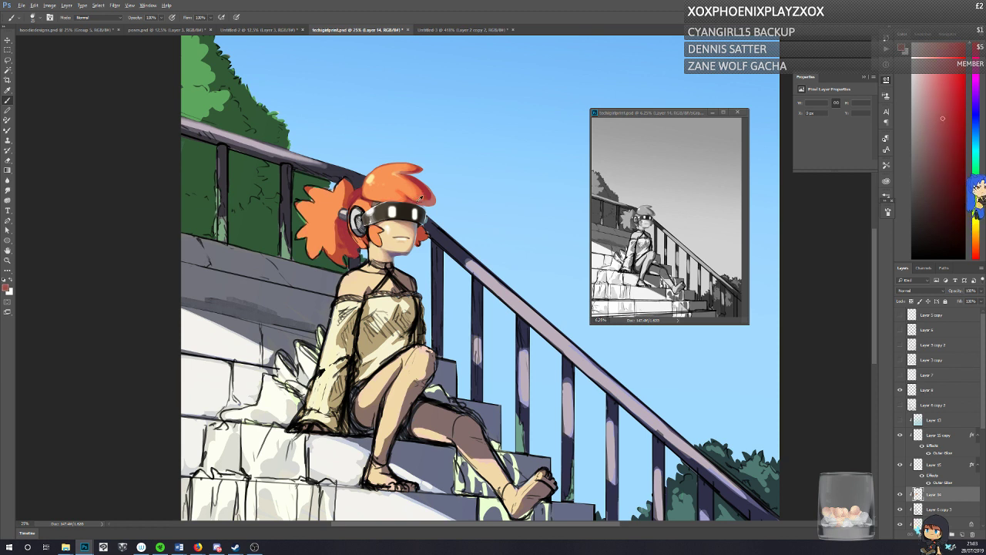
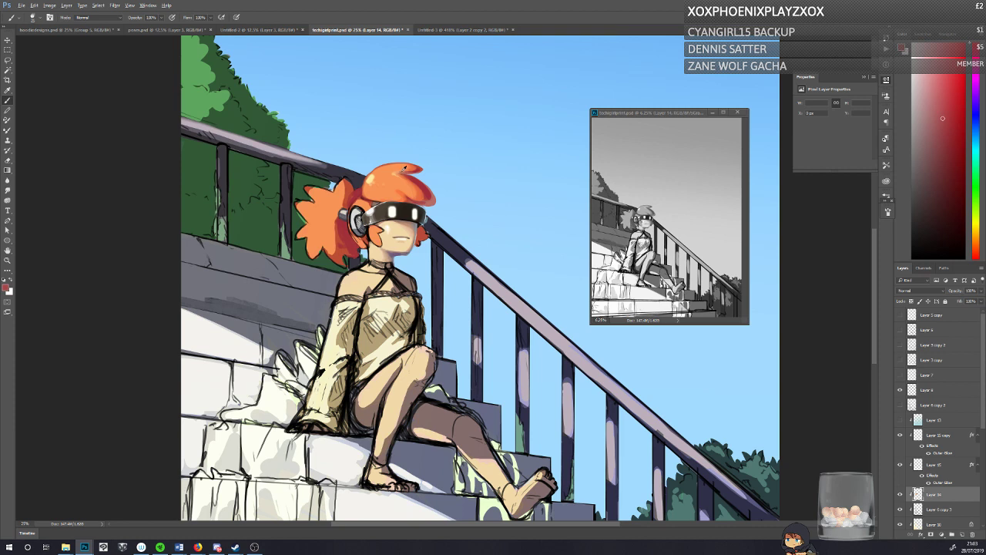
Step: Sample the orange of the hair and compare the artwork with Layer 14 hidden and shown
alt+click(404, 169)
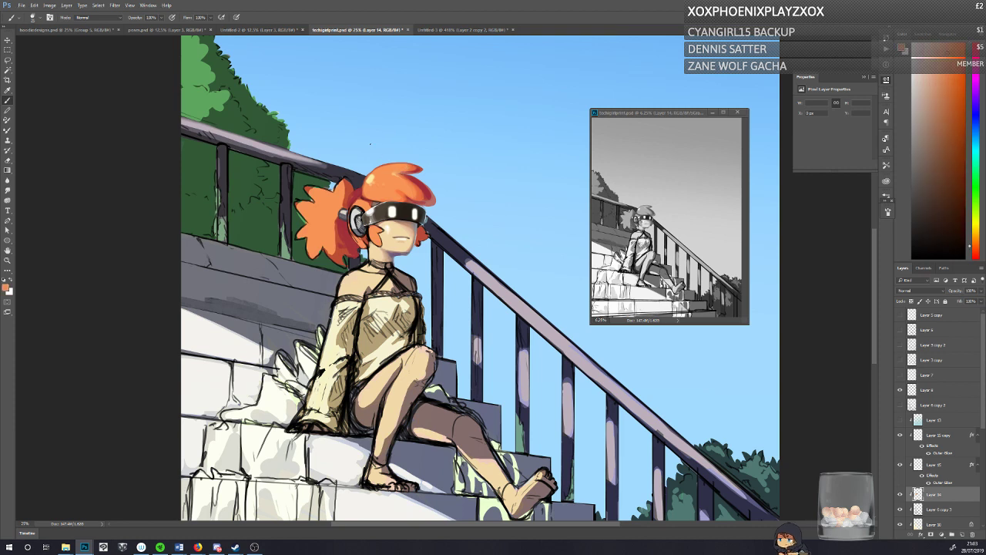
click(900, 494)
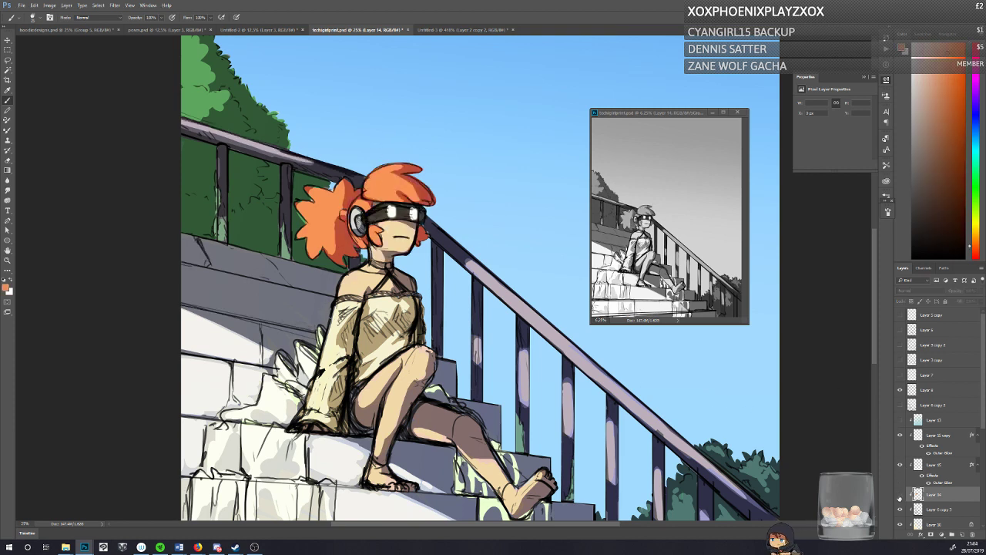
click(900, 494)
click(900, 494)
click(899, 493)
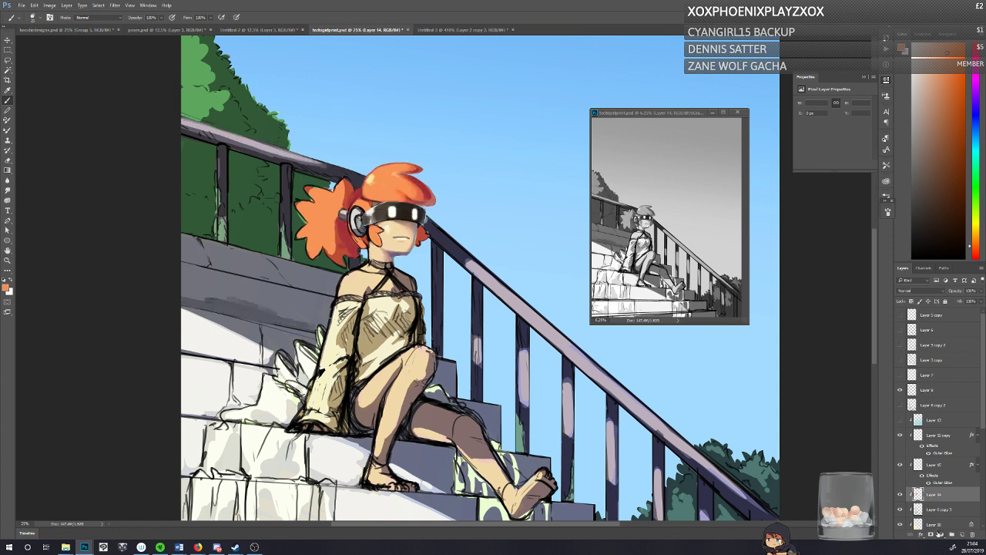
Step: Add a clipped Brightness/Contrast adjustment layer directly above Layer 14 and raise its contrast
click(940, 533)
click(936, 398)
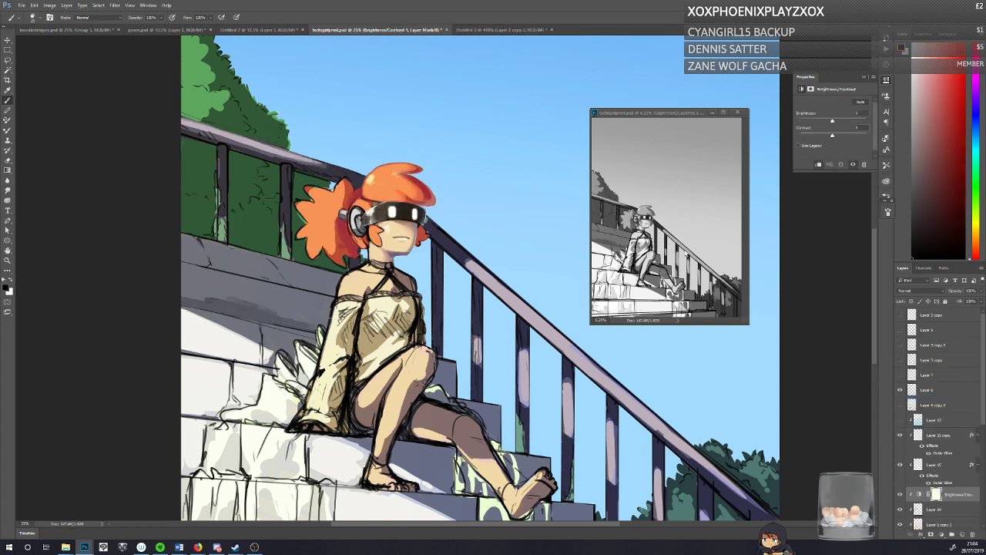
drag(832, 135, 845, 134)
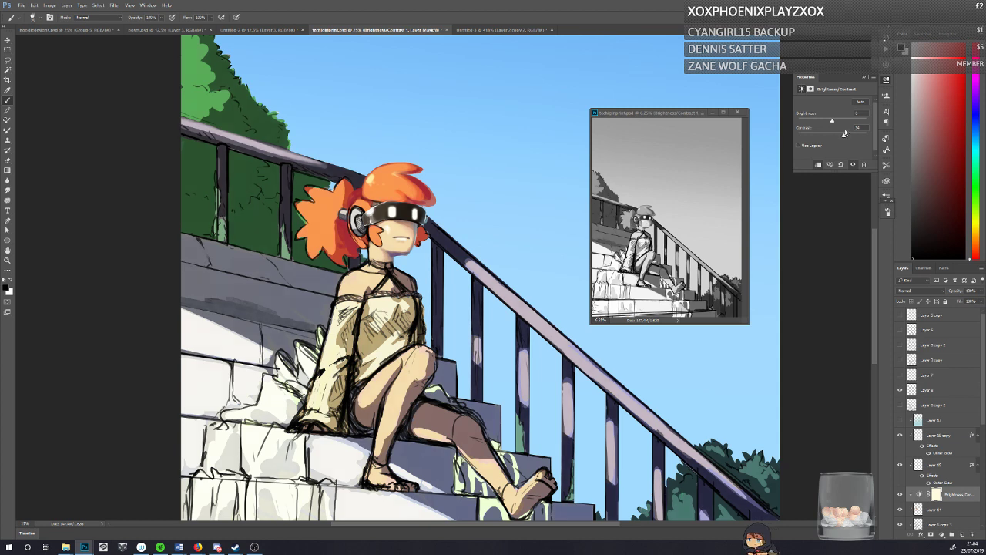
Step: Compare the artwork with the Brightness/Contrast adjustment layer hidden and shown
click(899, 495)
click(899, 496)
click(899, 496)
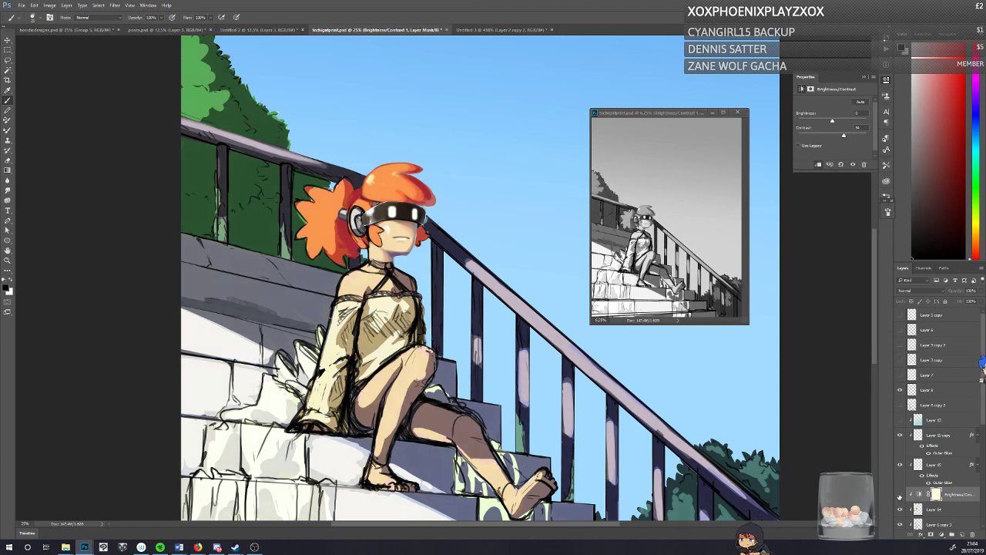
click(899, 496)
click(899, 496)
click(900, 496)
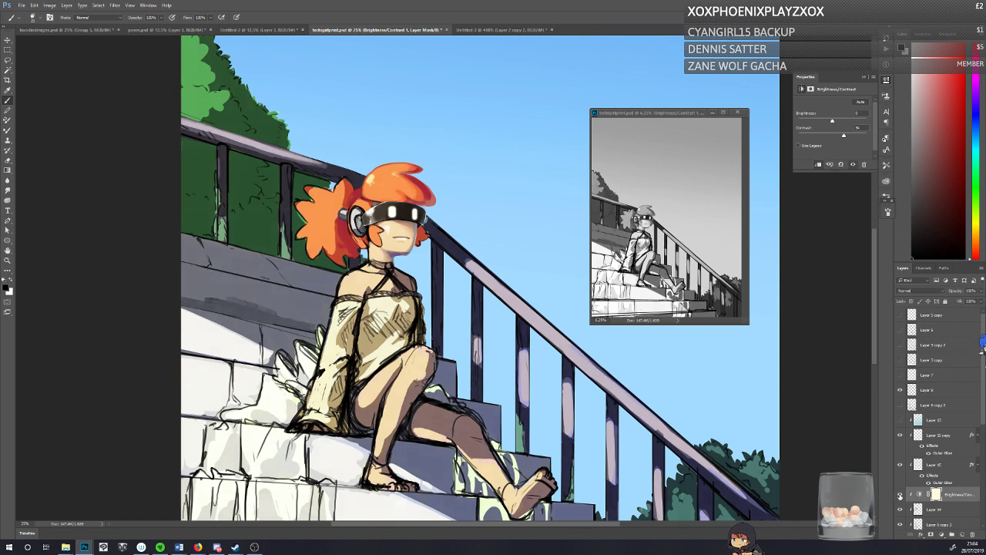
click(899, 496)
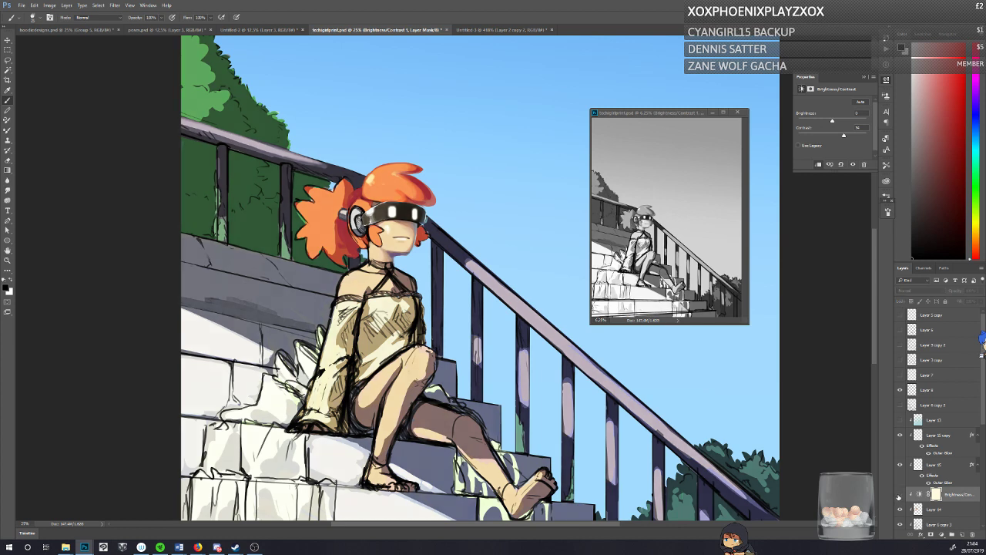
click(899, 497)
click(899, 496)
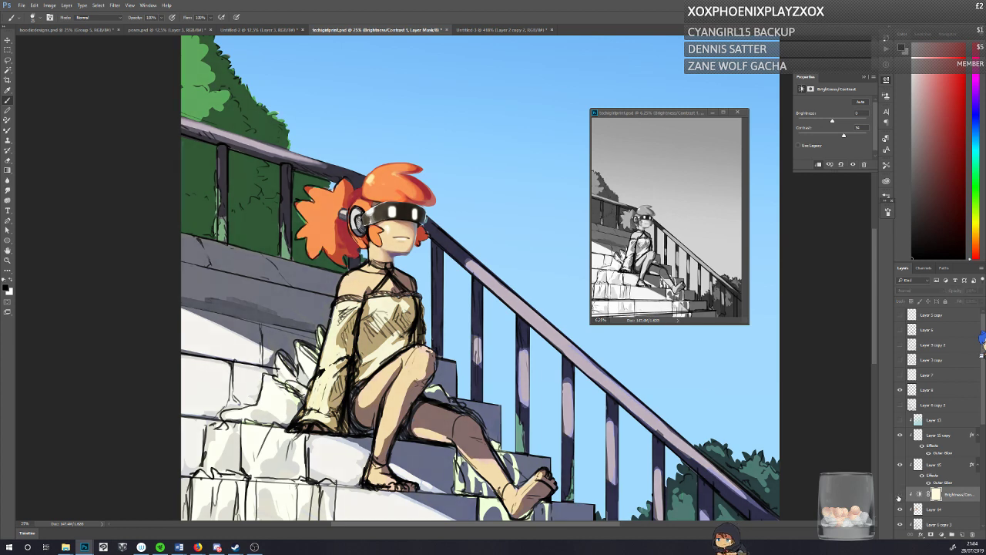
click(899, 496)
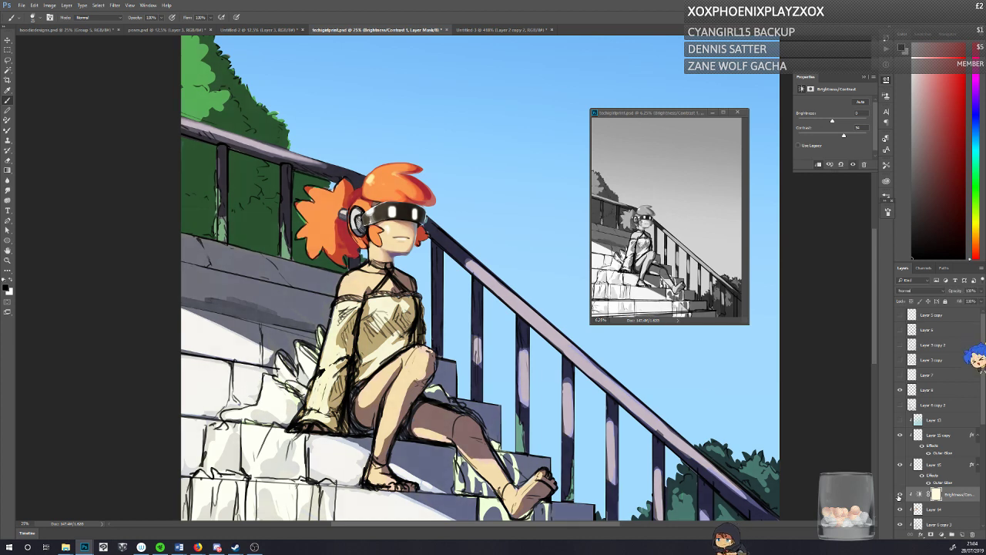
Step: Lower the adjustment layer's brightness to -12 and reduce its contrast slightly
click(829, 121)
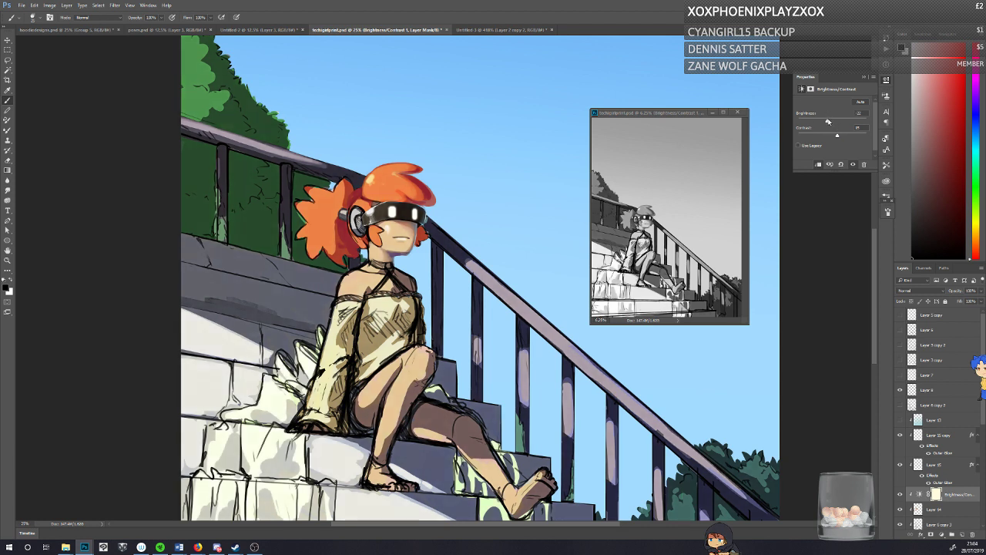
drag(829, 121, 833, 121)
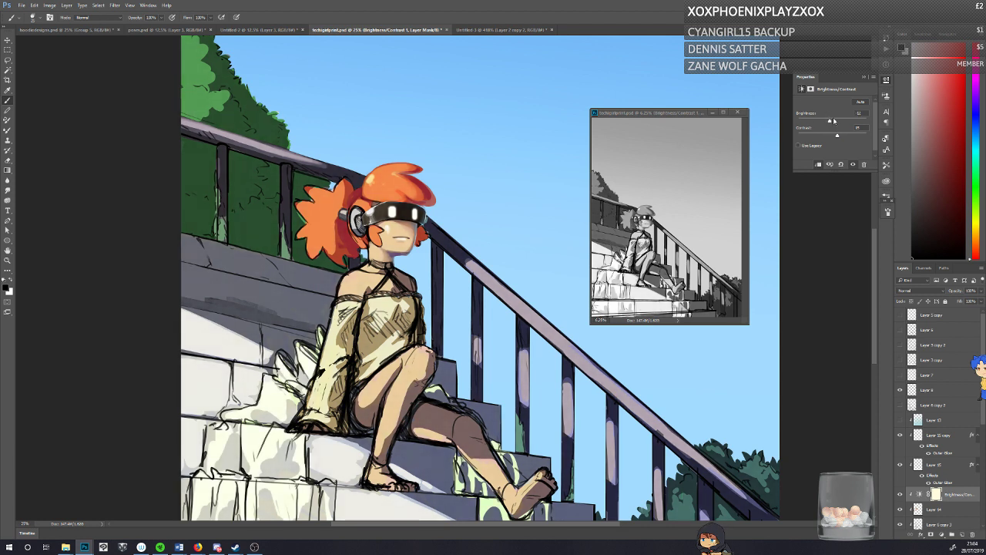
Step: Check the revised brightness and contrast by repeatedly hiding and showing the adjustment layer
click(900, 495)
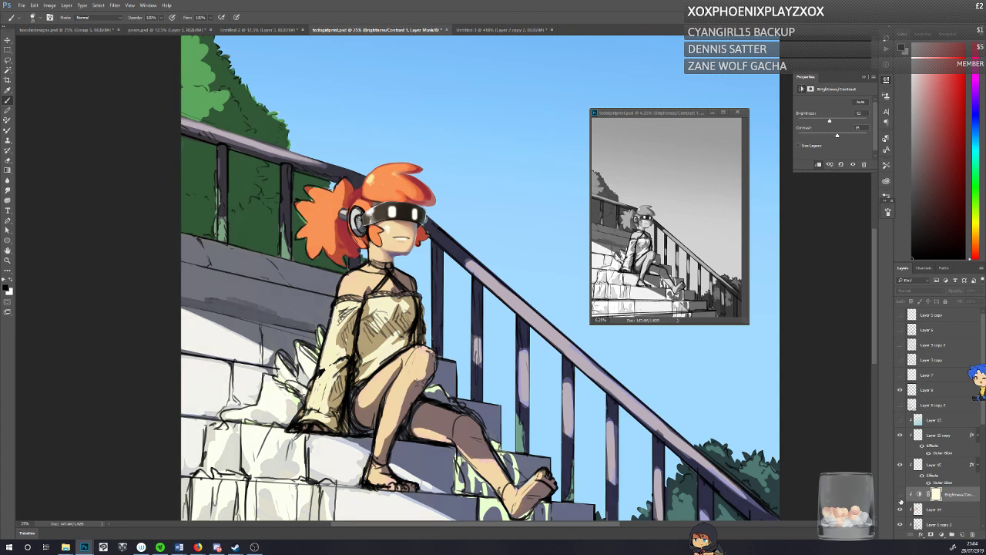
click(900, 499)
click(902, 501)
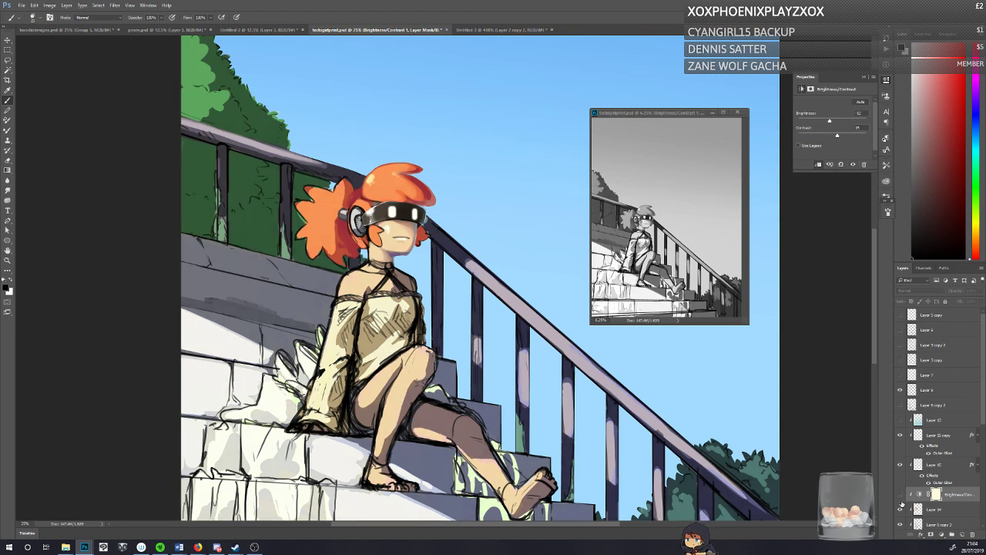
click(901, 502)
key(x)
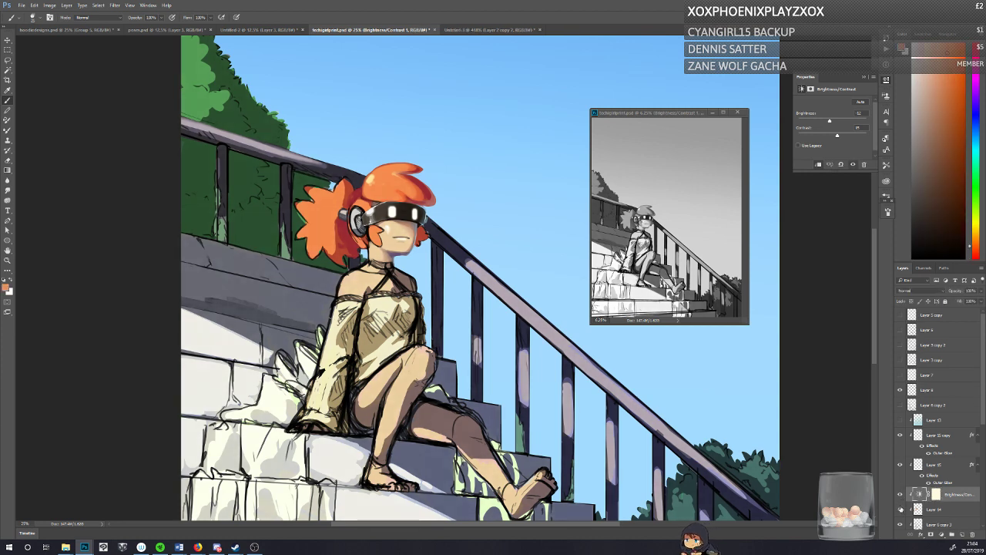
click(901, 497)
click(901, 498)
click(900, 499)
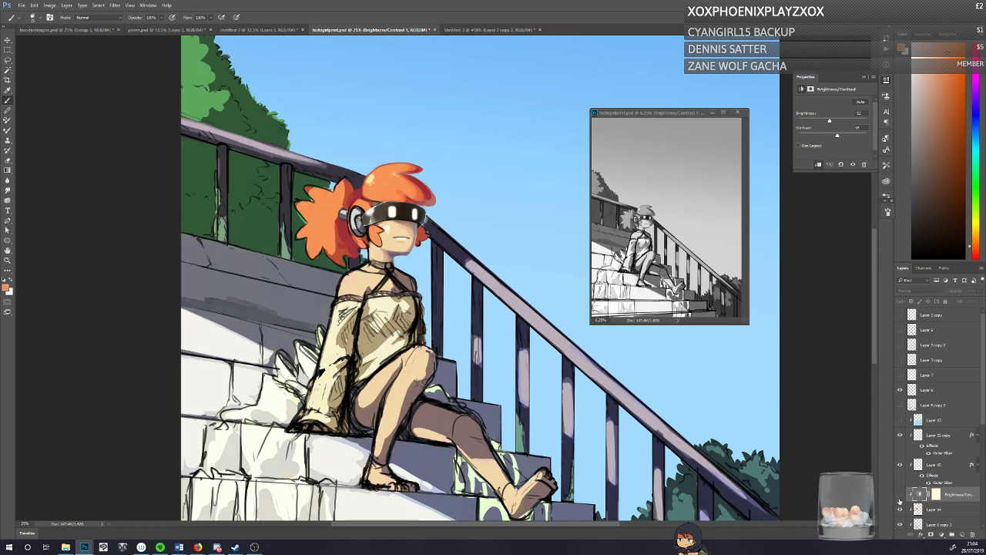
click(900, 499)
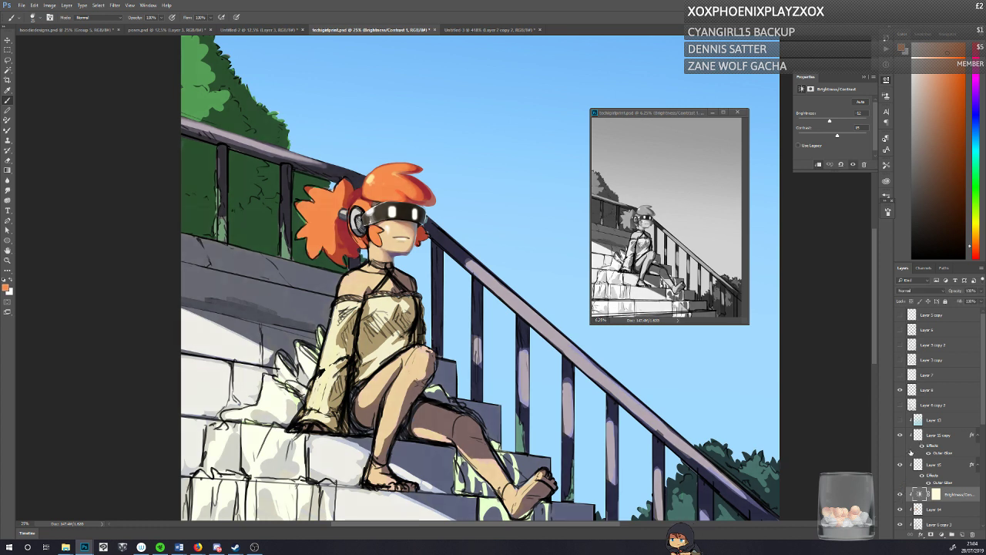
Step: Return the adjustment's brightness to 0 with the layer left visible, and save the document
drag(830, 121, 833, 122)
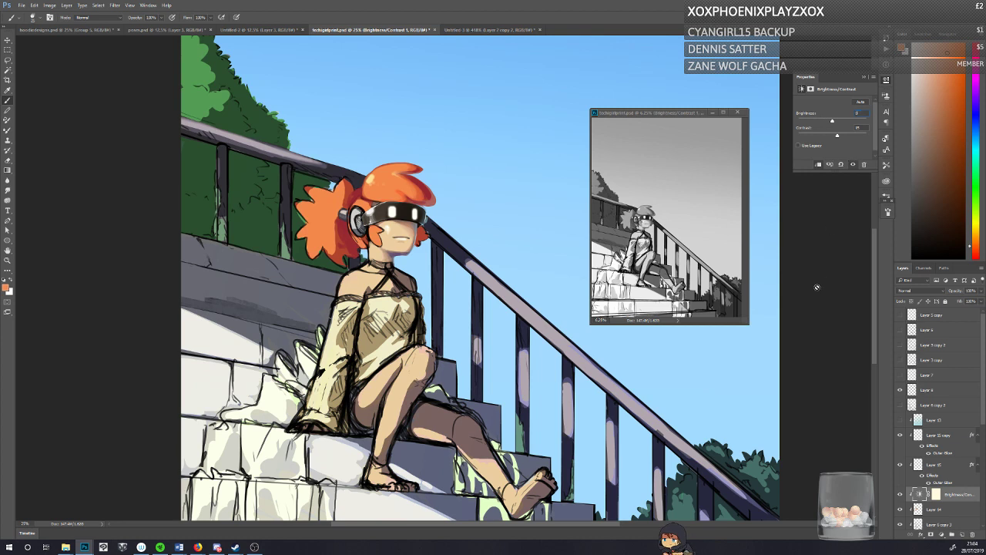
click(899, 496)
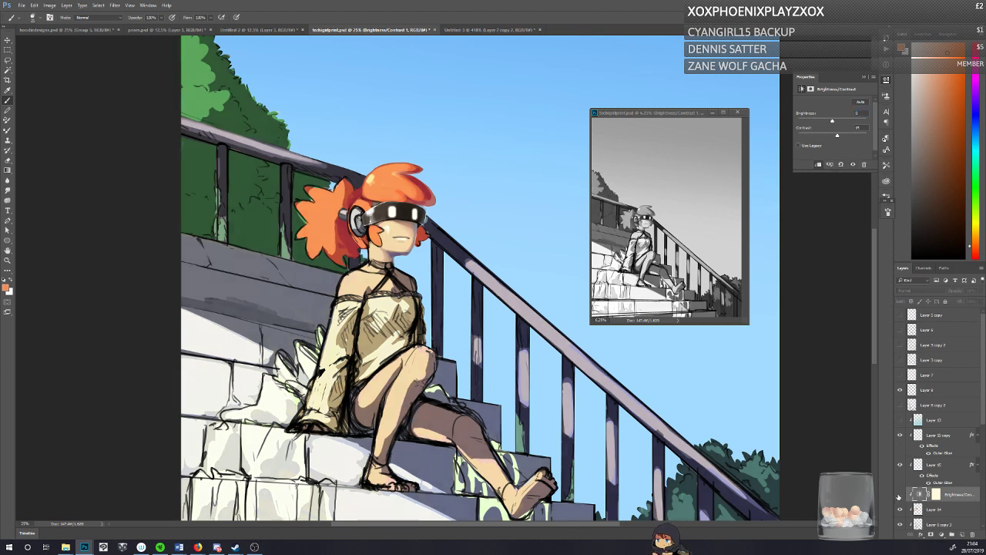
click(899, 497)
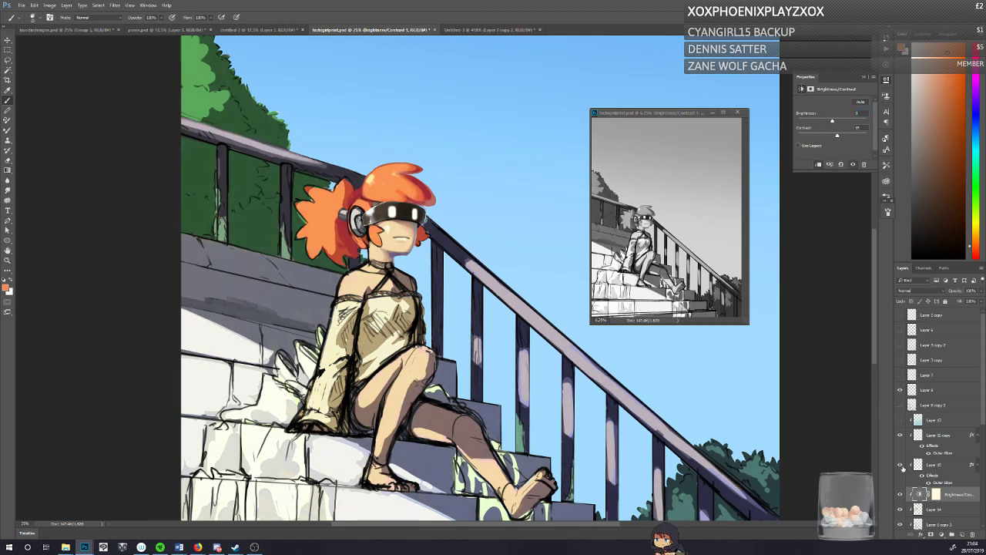
key(ctrl+s)
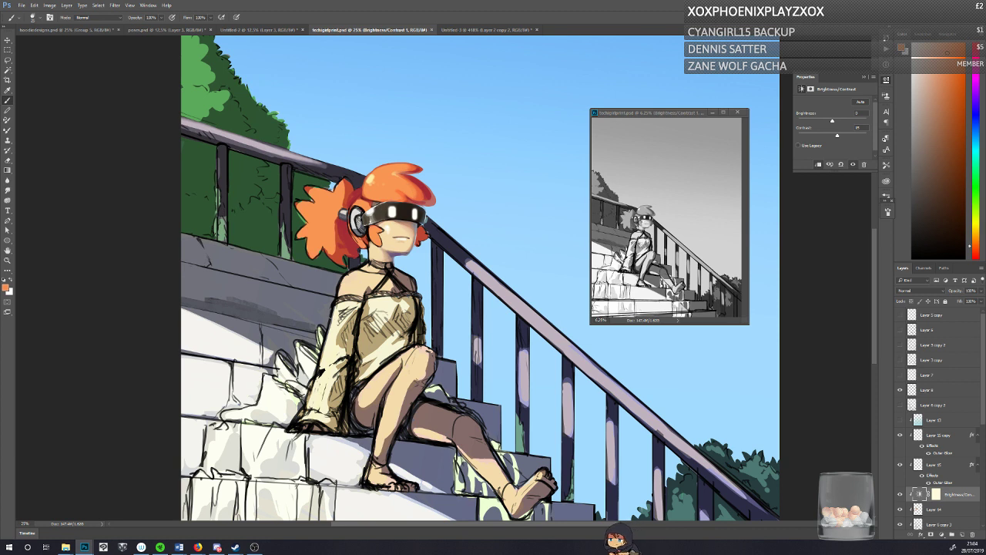
Step: Create a new clipped layer above the Brightness/Contrast adjustment and start dark red shading on the lower ponytail beside the headphone
click(962, 534)
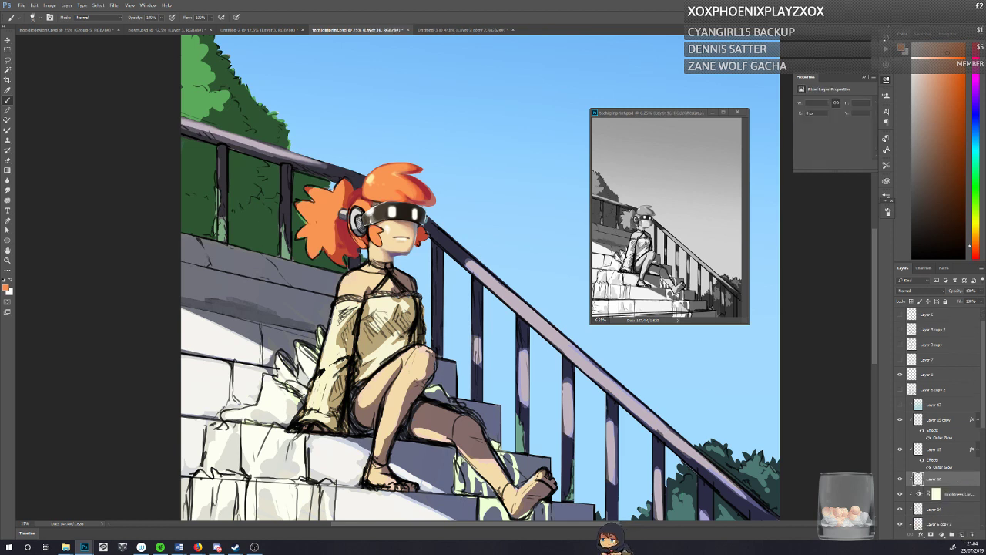
drag(356, 240, 353, 247)
alt+click(353, 245)
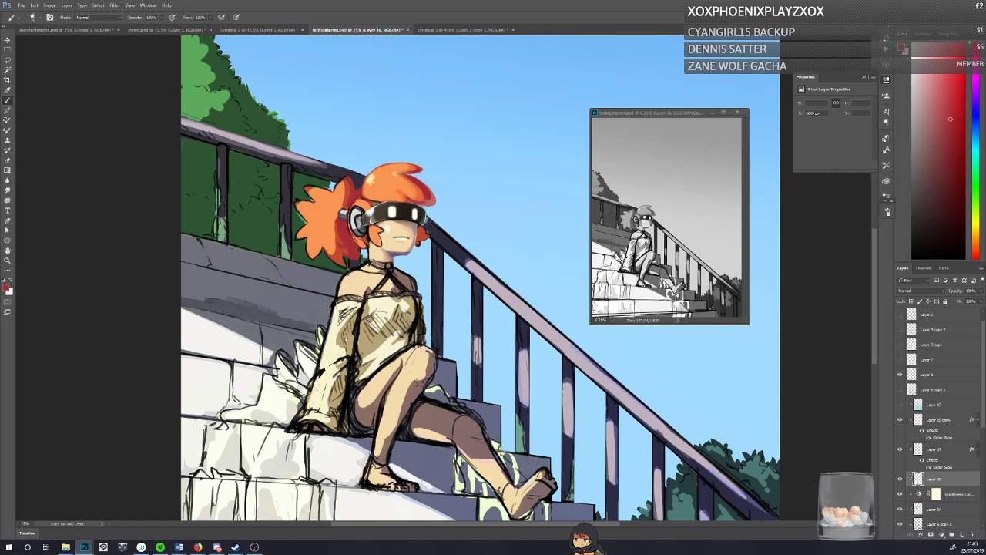
Step: Refine the hair shading with a sampled muted red and a more saturated red, and save the document
alt+click(435, 204)
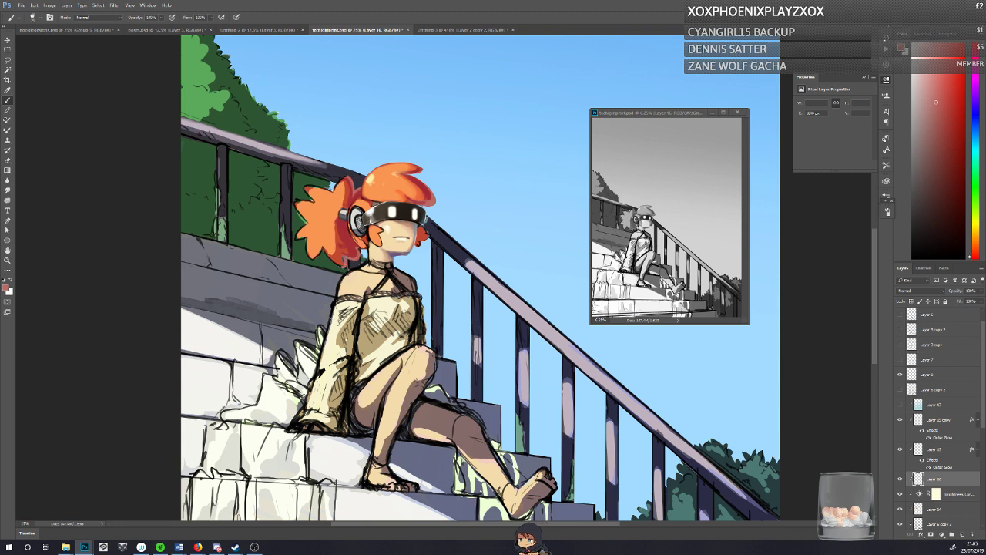
click(952, 97)
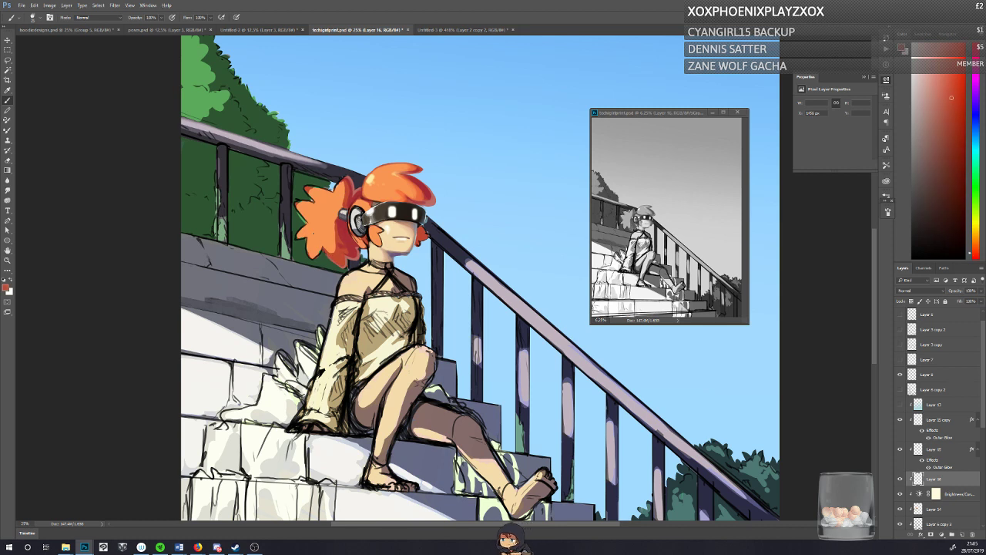
key(ctrl+s)
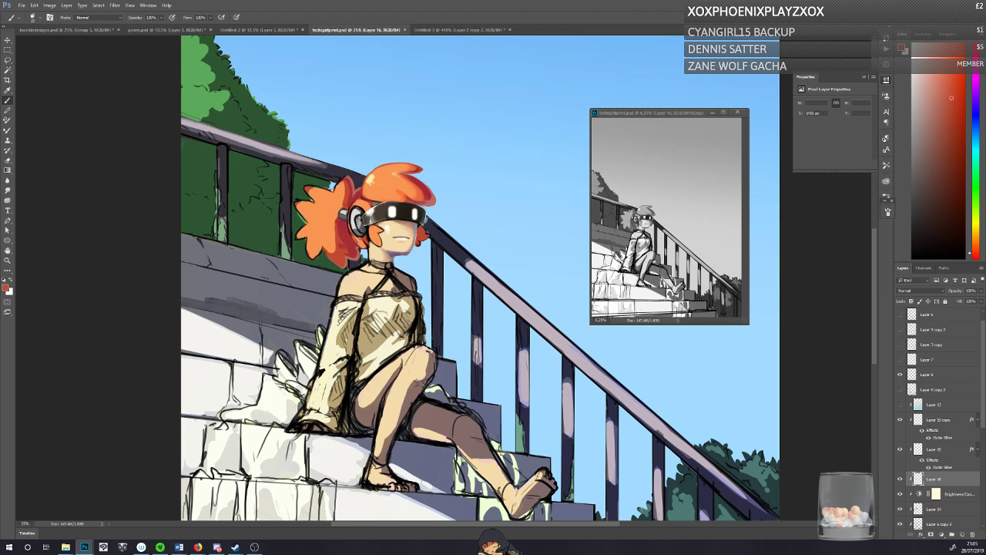
key(alt+Tab)
key(alt+Tab)
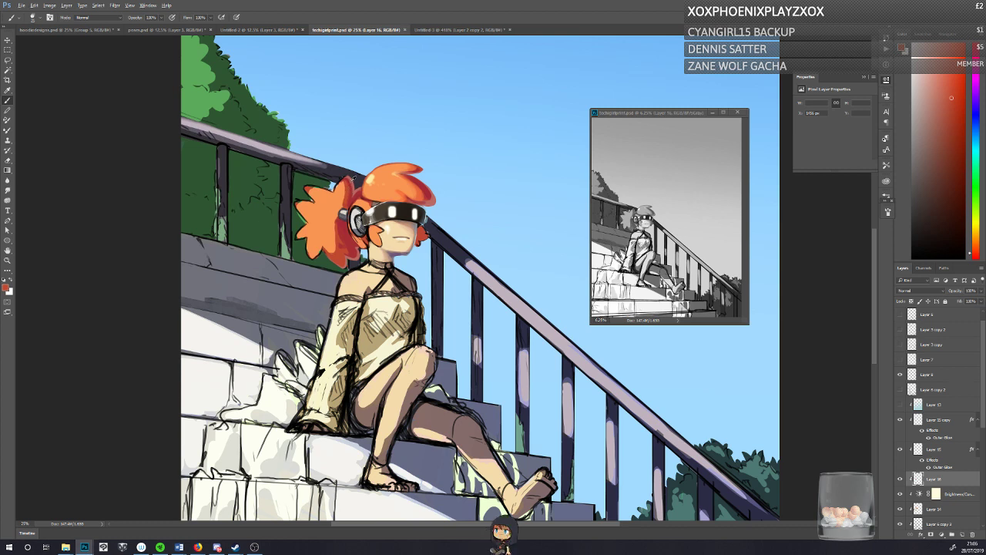
Step: Touch up the top of the ponytail and the front tuft with reds sampled from the hair
alt+click(353, 180)
drag(352, 179, 354, 186)
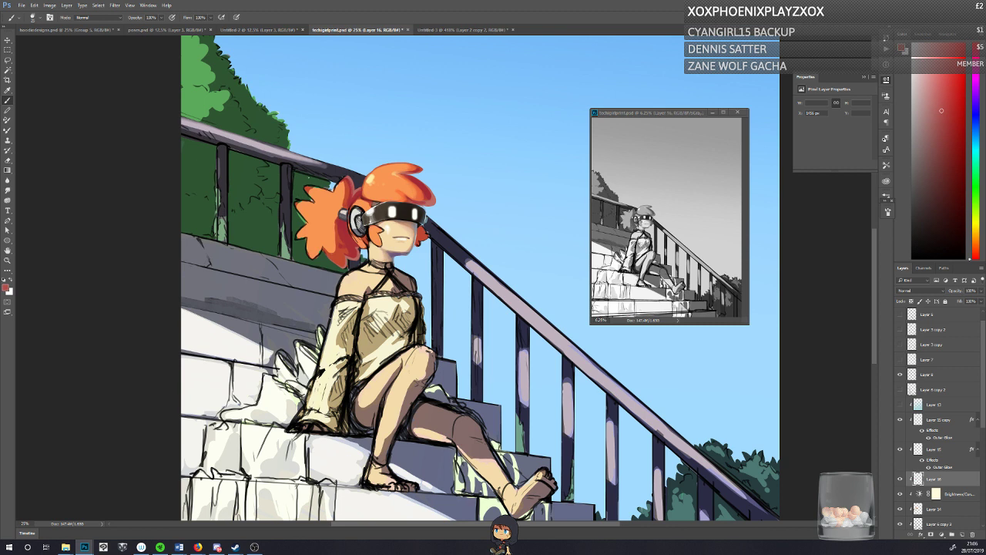
alt+click(414, 174)
alt+click(416, 171)
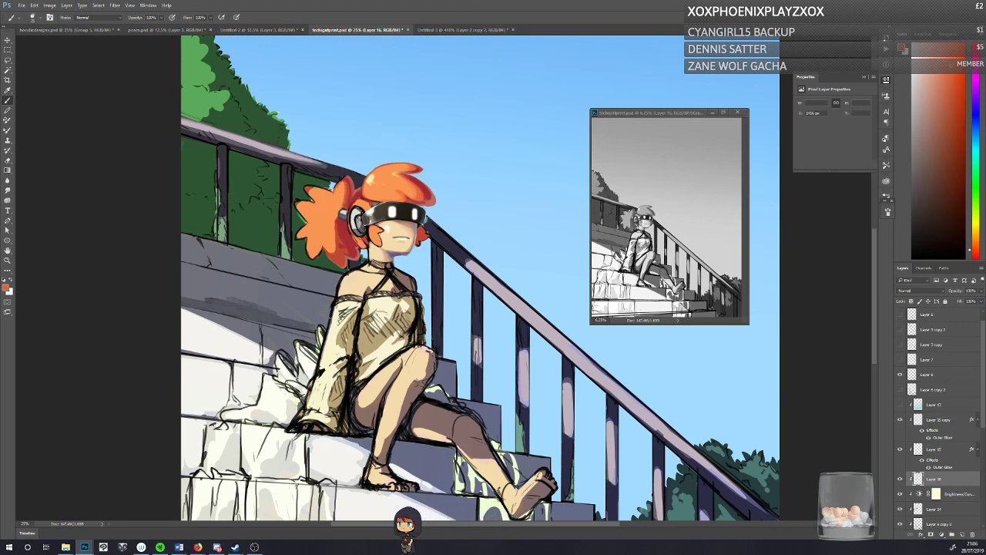
alt+click(349, 180)
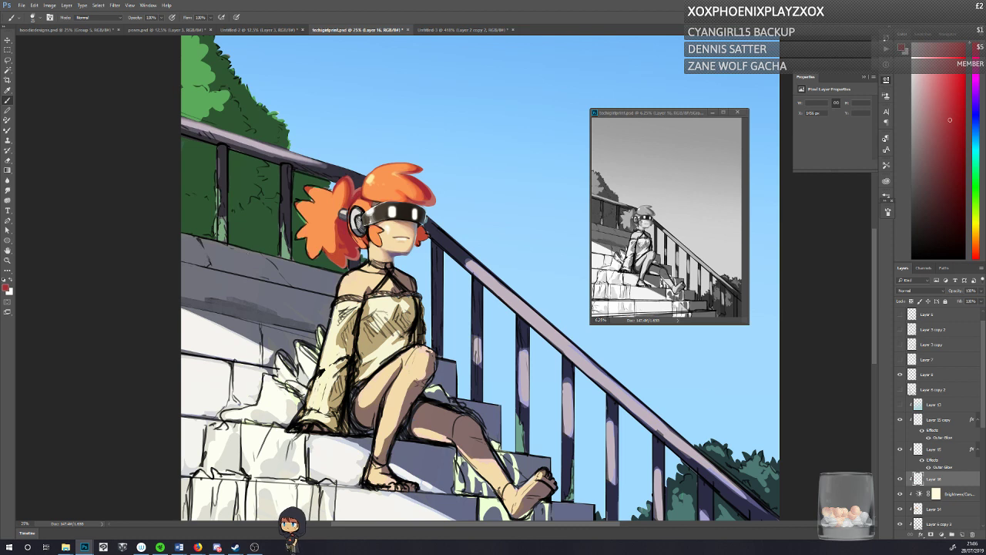
alt+click(347, 176)
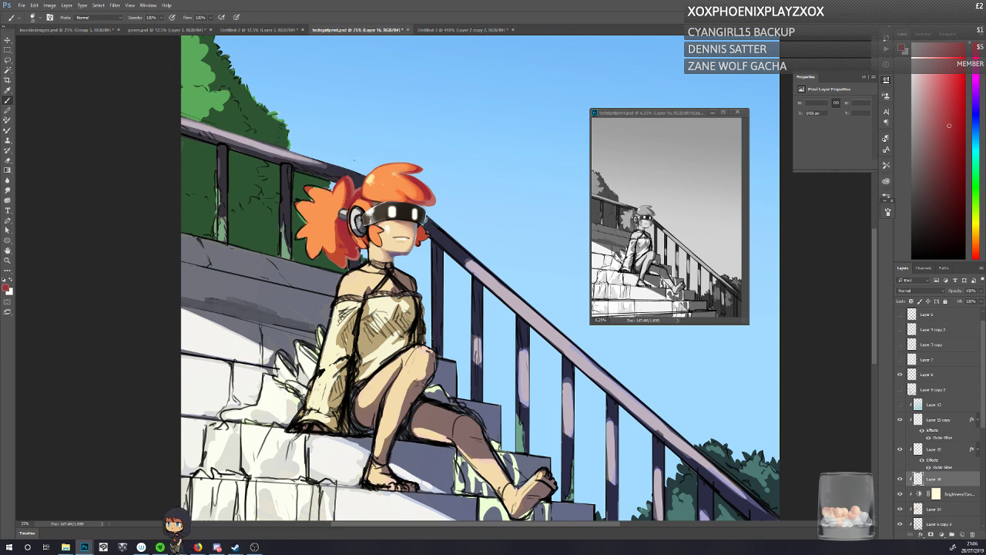
Step: Shift a pale tone sampled from the headphone toward yellow, and darken the headphone's side knob with a dark tone from the visor
alt+click(345, 211)
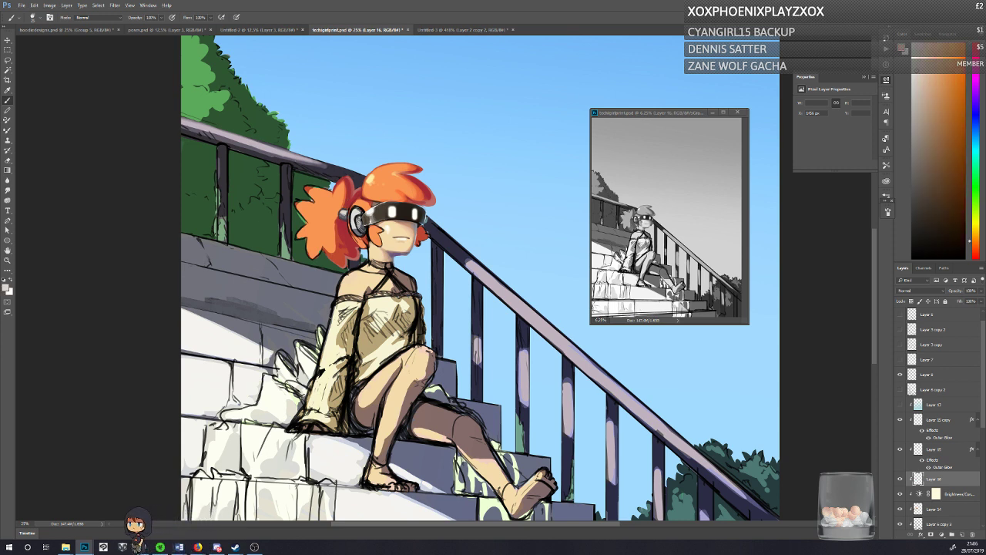
click(5, 288)
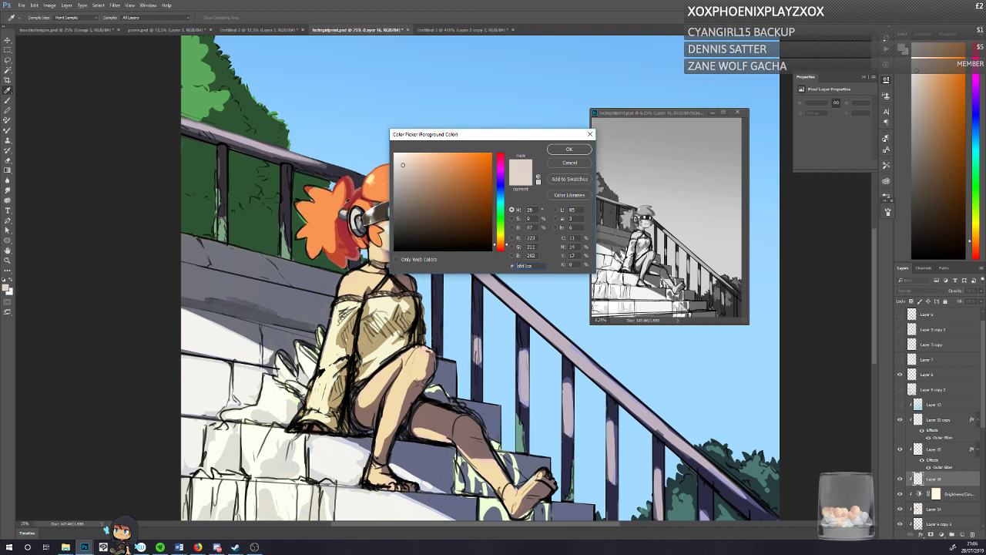
click(499, 234)
click(569, 148)
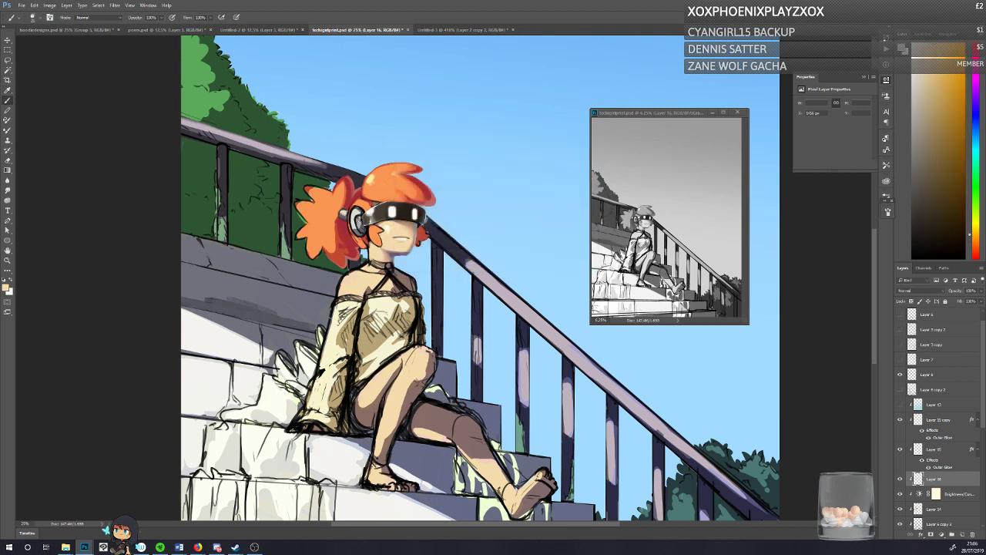
alt+click(379, 214)
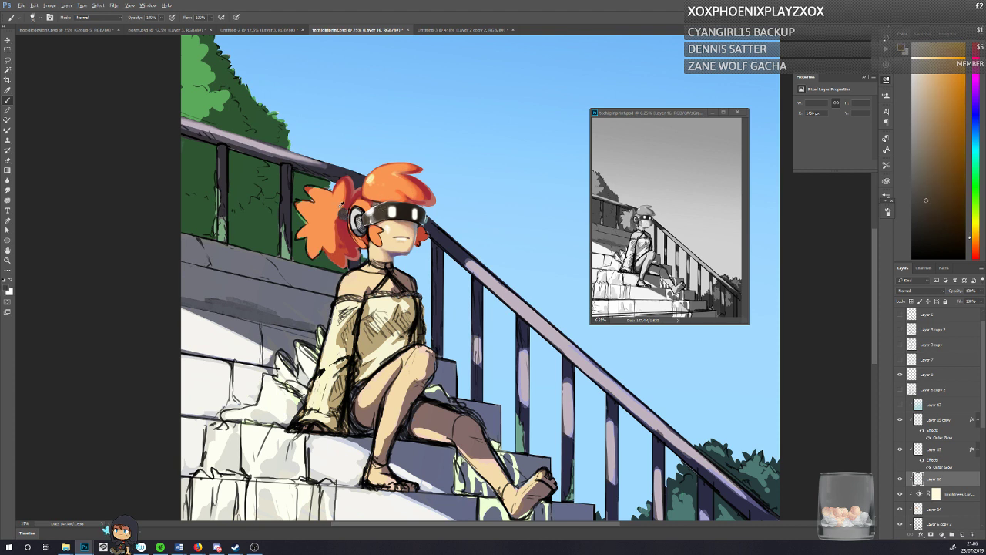
Step: Touch up the ponytail behind the headphone with a sampled red and an orange-red, and save the document
alt+click(345, 203)
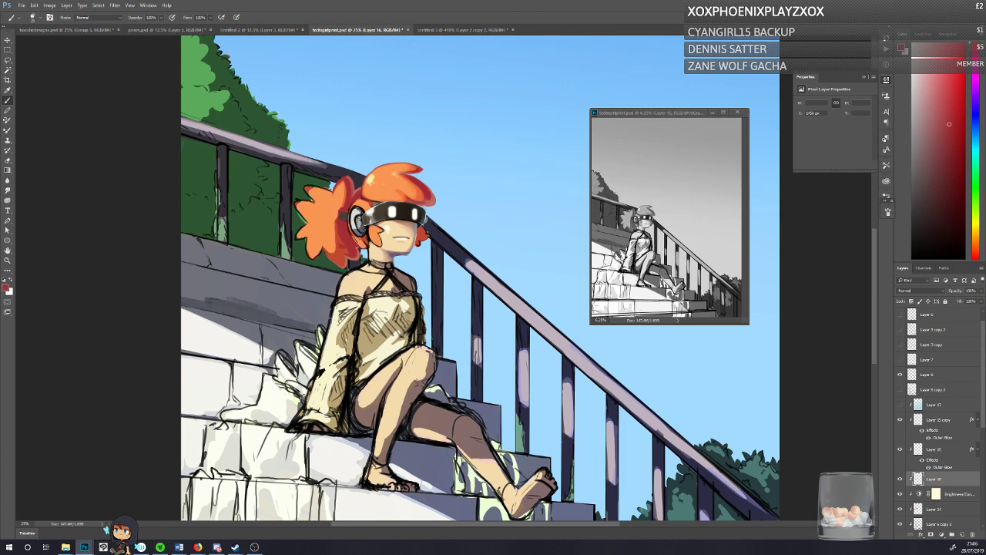
alt+click(339, 204)
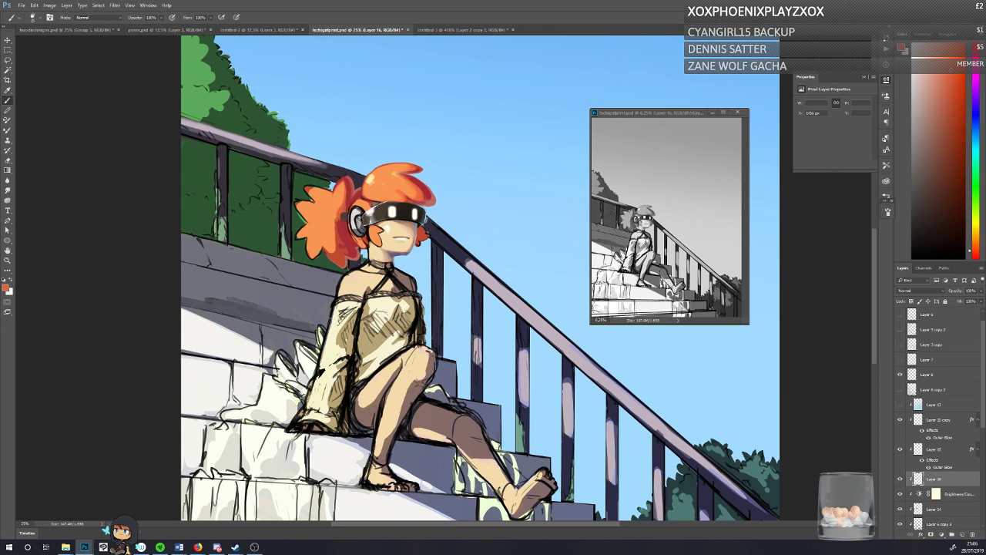
key(ctrl+s)
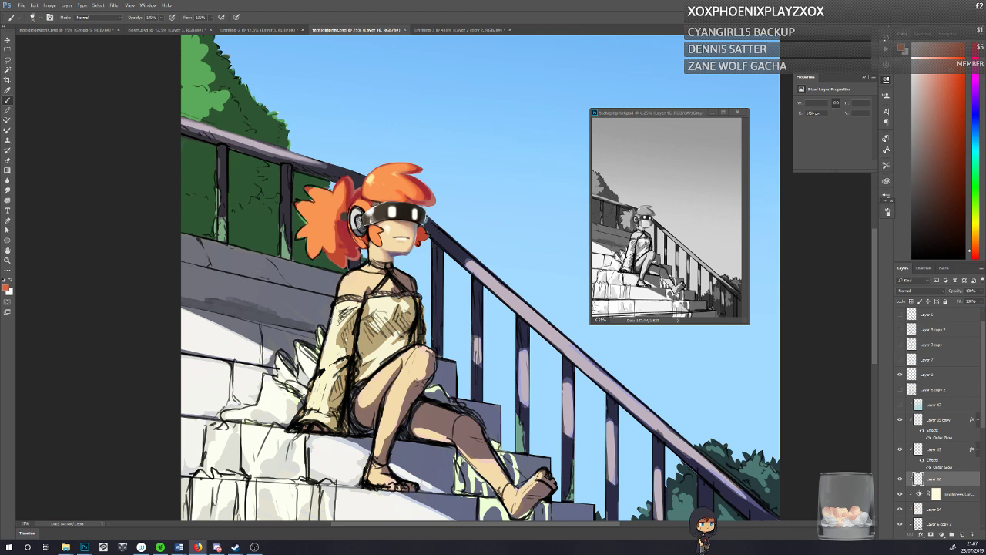
Step: Refine the ponytail's shading near the headphone with crimson and orange tones sampled from the hair
alt+click(333, 198)
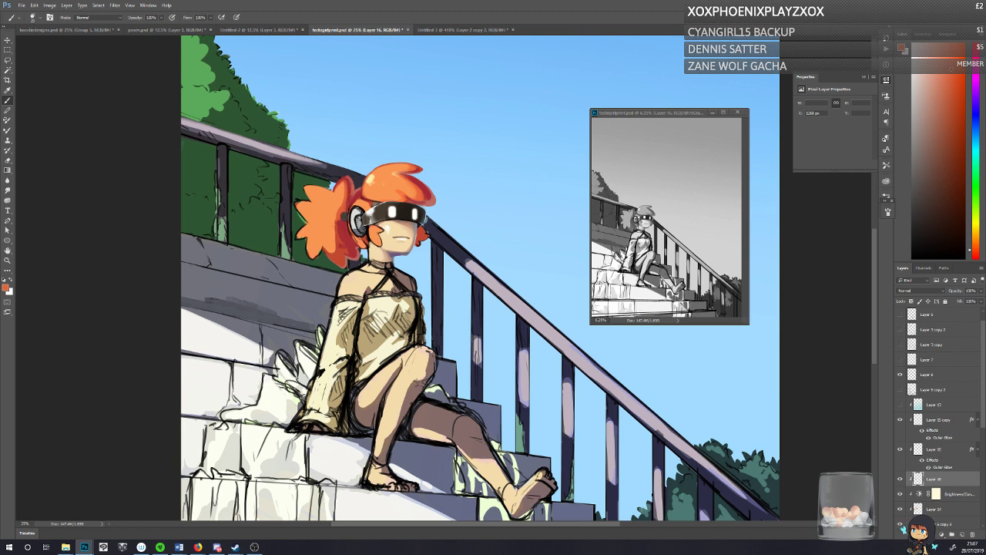
alt+click(351, 186)
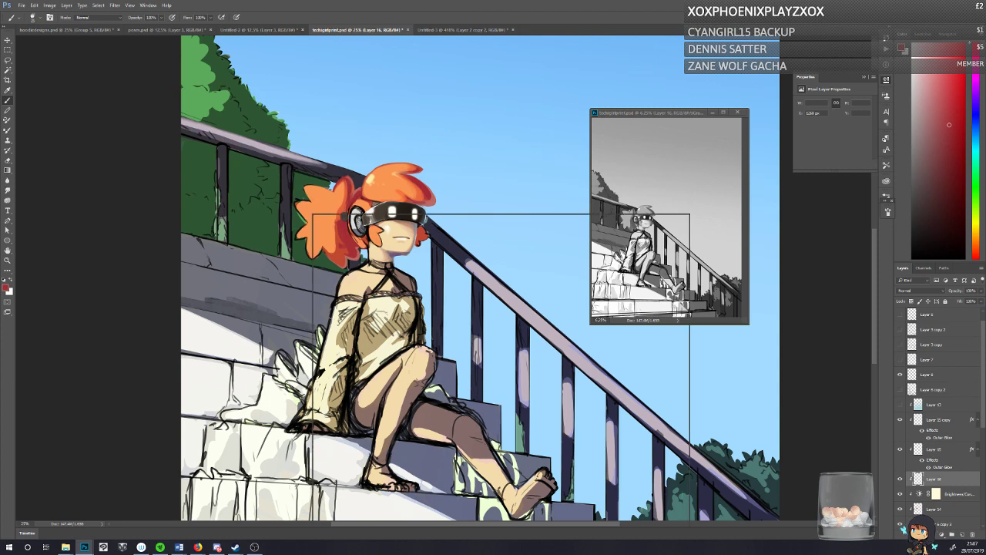
right_click(355, 237)
alt+click(321, 200)
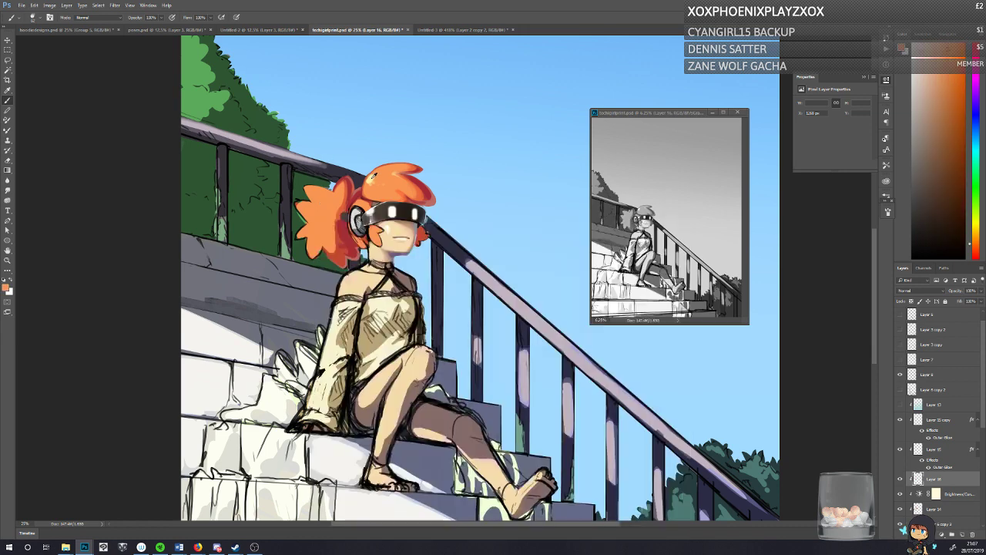
Step: Paint a pale yellow highlight on the crown of the hair and blend its edges with a sampled orange
alt+click(372, 181)
drag(329, 214, 705, 524)
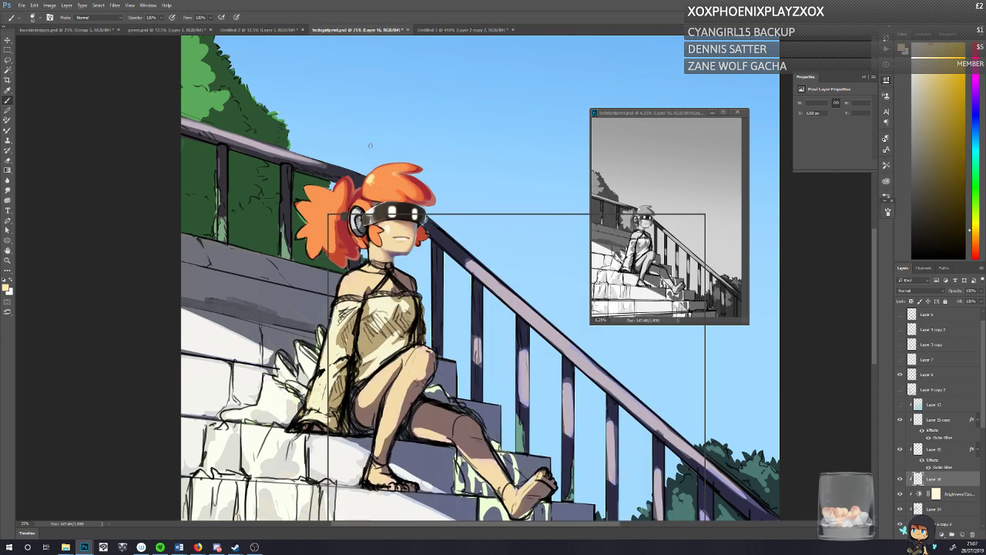
key(Escape)
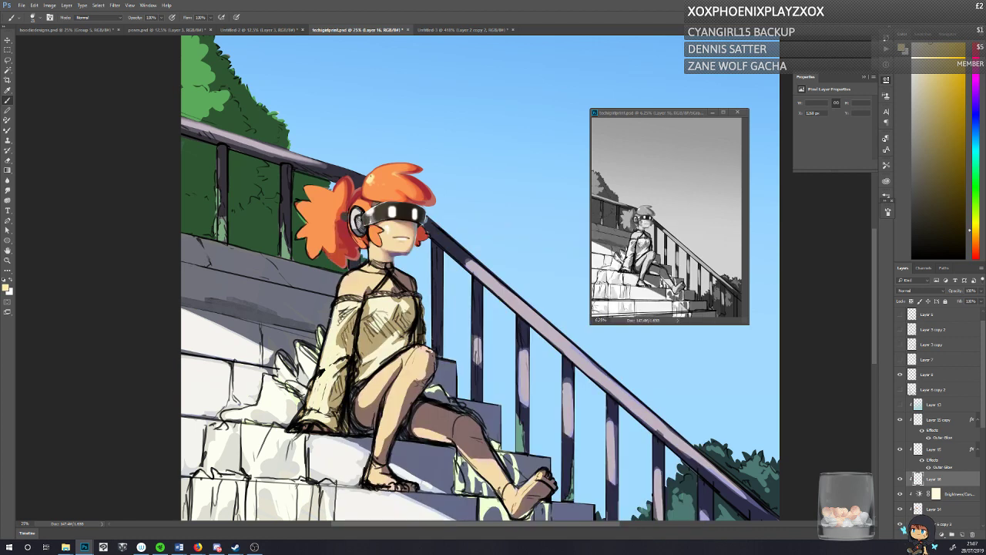
alt+click(369, 178)
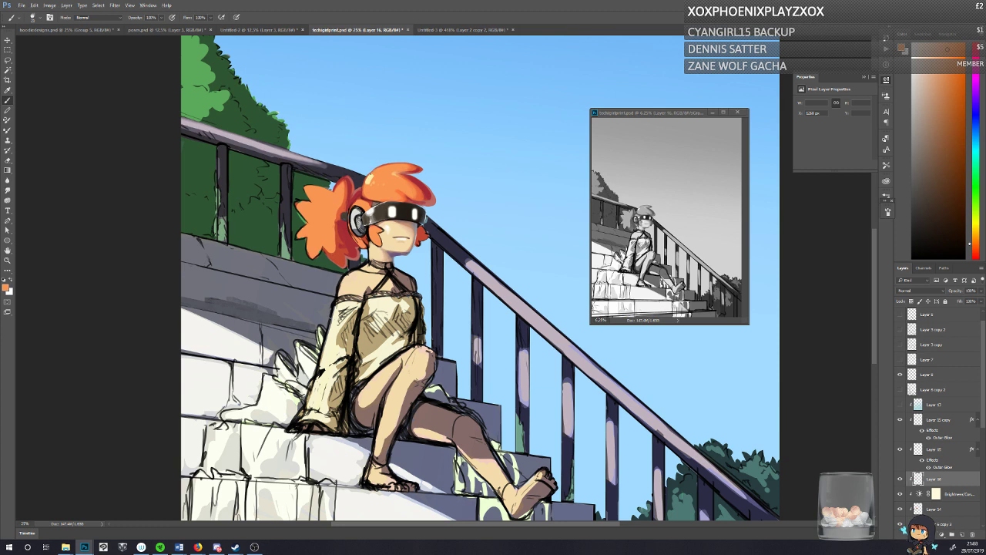
key(x)
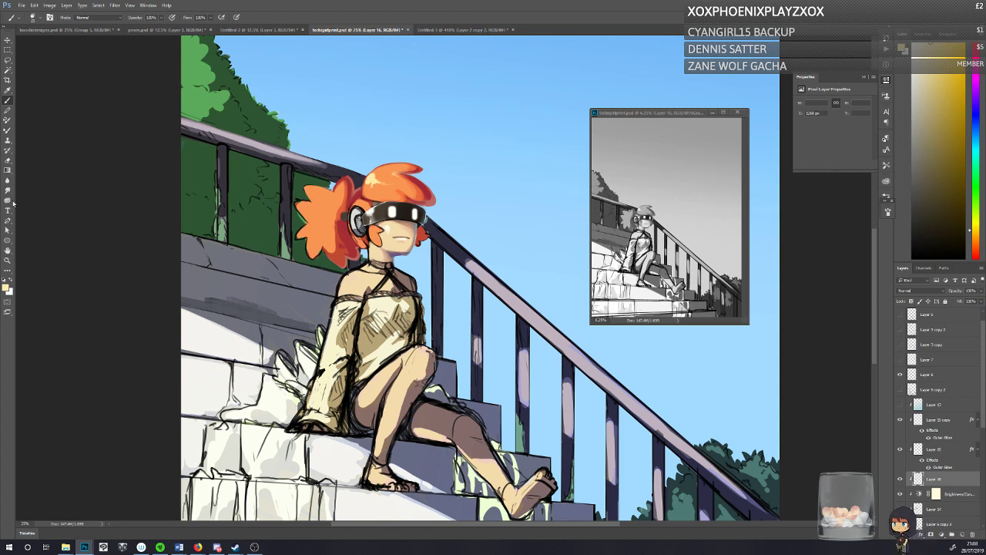
Step: Rework the hair around the highlight with crimson and orange, and return the brush to the pale yellow highlight colour
click(7, 169)
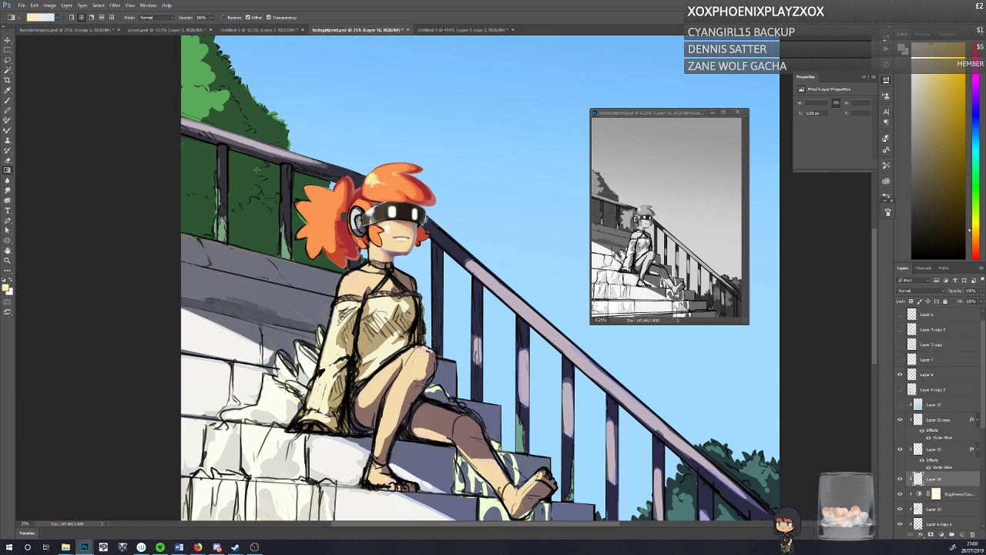
click(7, 101)
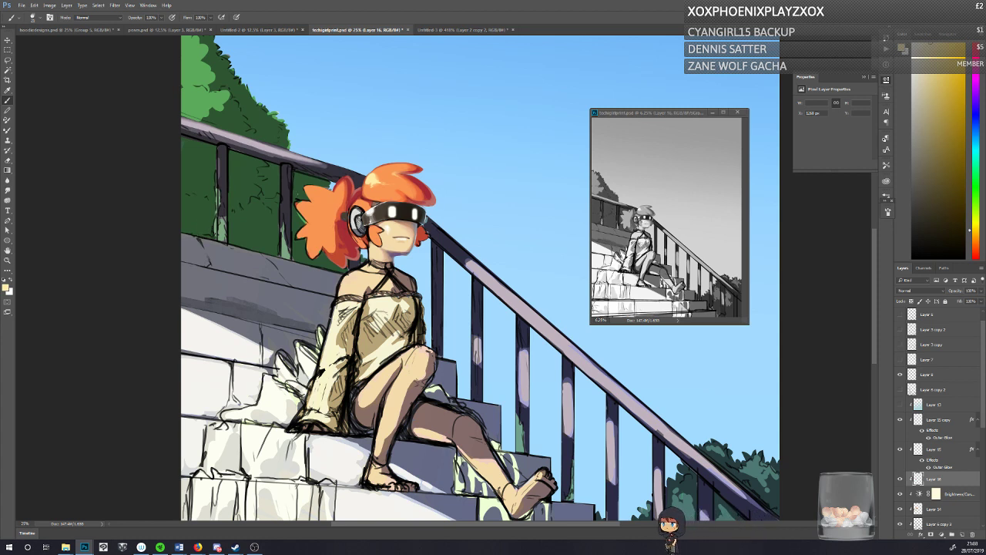
key(x)
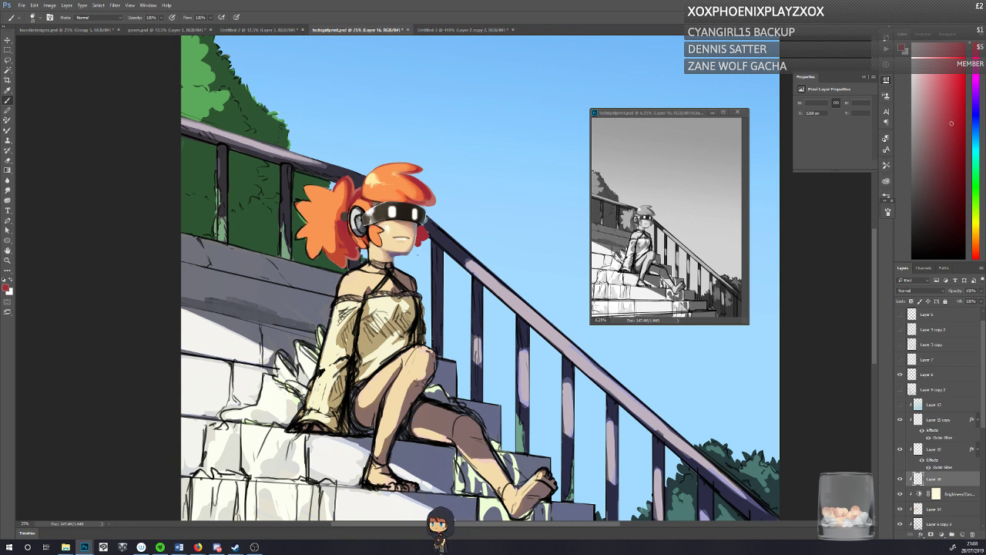
alt+click(375, 188)
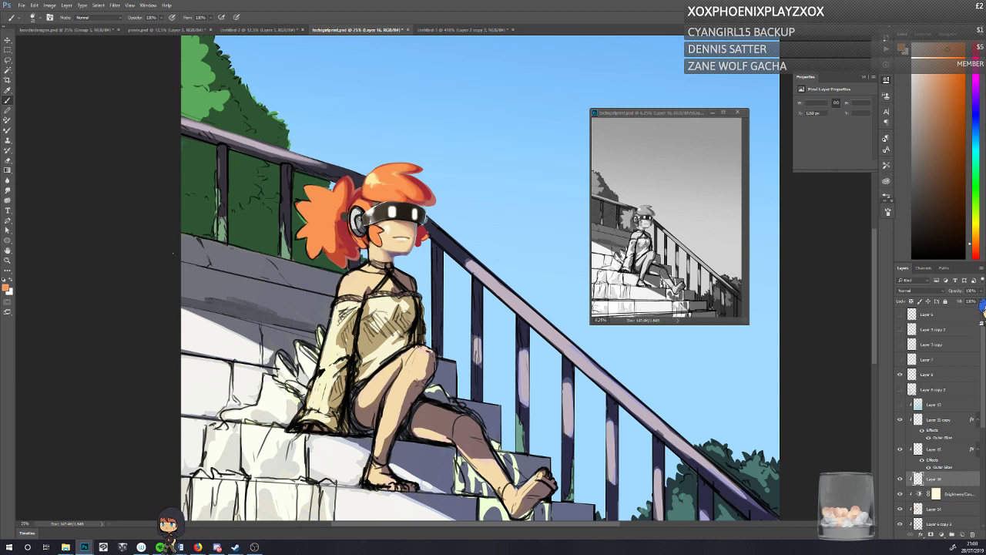
click(7, 170)
alt+click(370, 179)
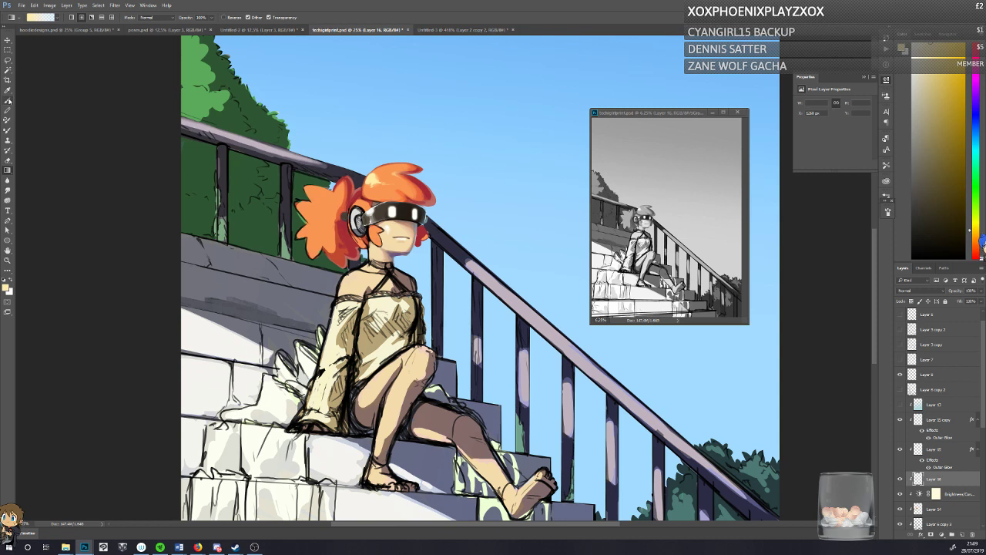
key(b)
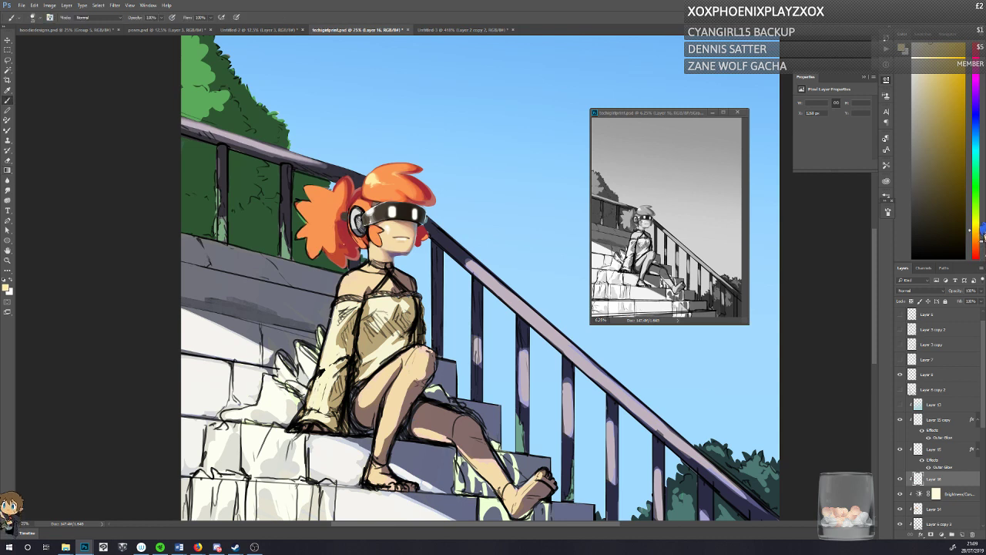
Step: Compare the painting with Layer 16 and Layer 14 each hidden and shown
click(899, 479)
click(899, 480)
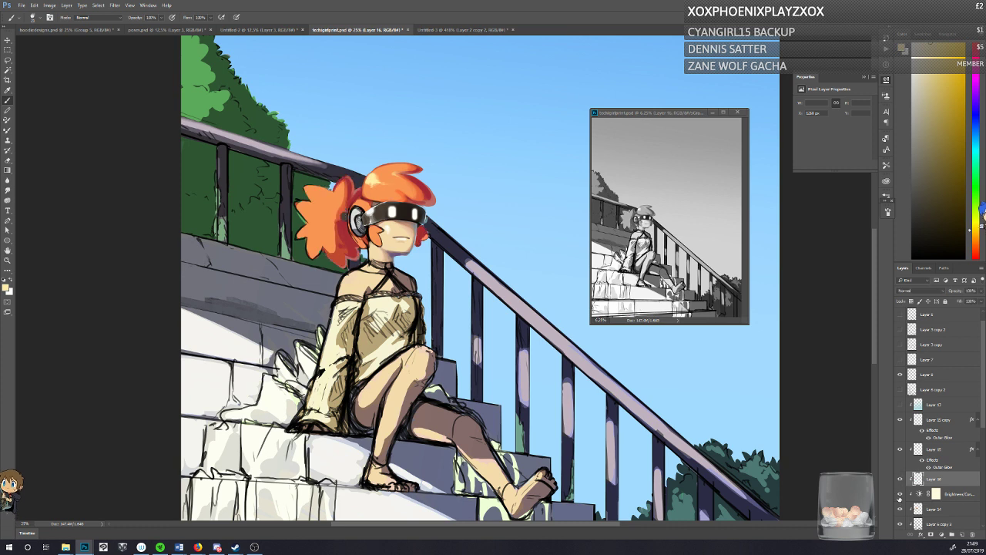
click(899, 510)
click(900, 510)
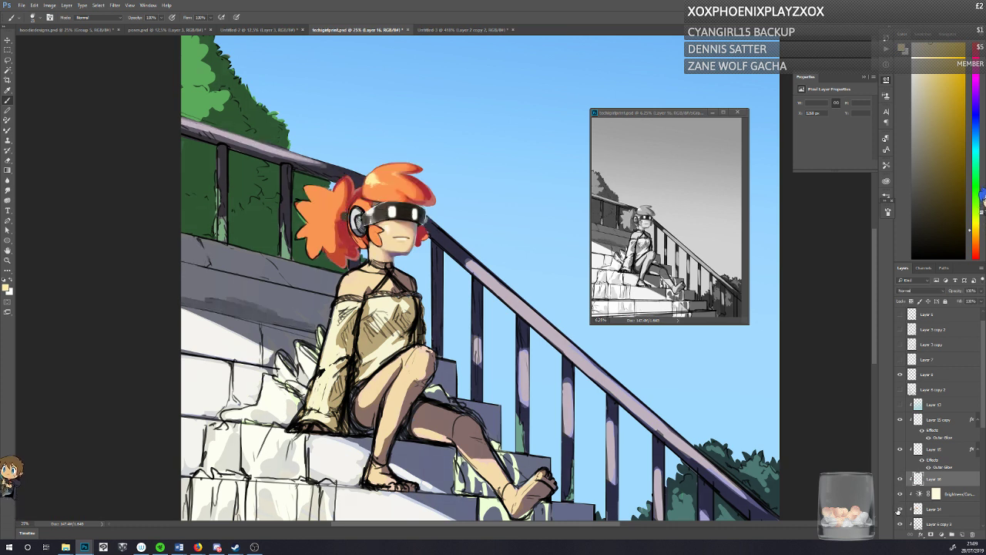
click(899, 510)
click(899, 509)
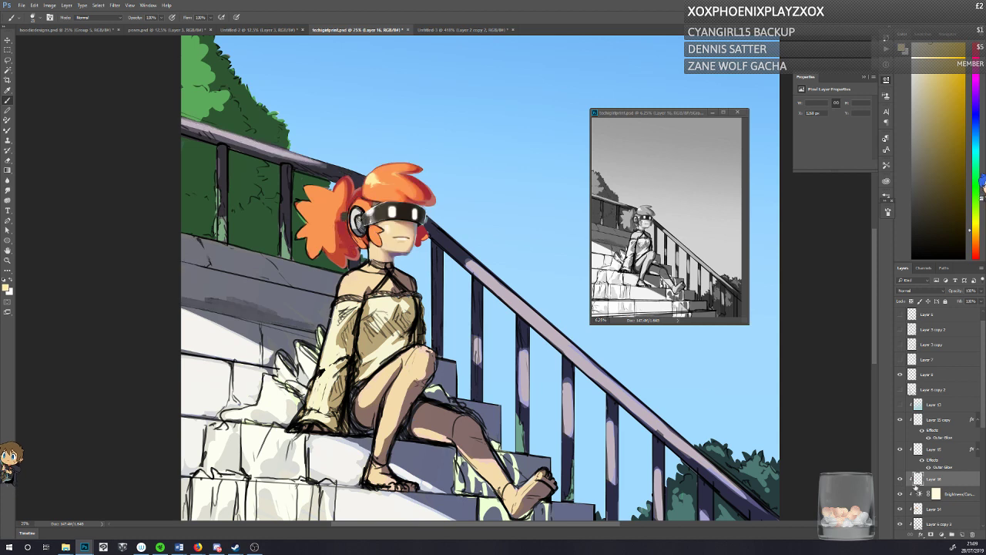
Step: Try merging Layer 16 down through Layer 14 and compare the character with the merged layer hidden and shown
shift+click(933, 509)
key(ctrl+e)
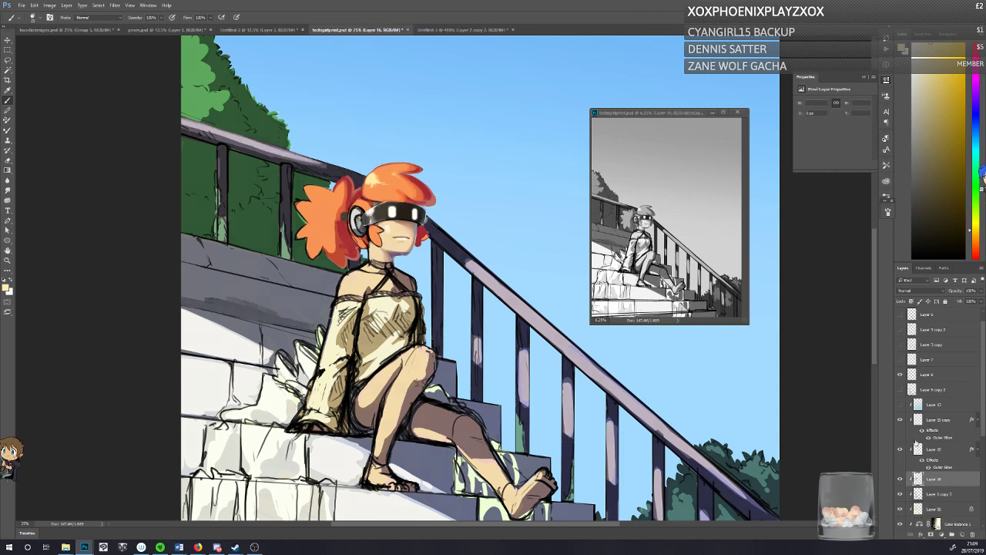
click(900, 479)
click(900, 479)
click(900, 481)
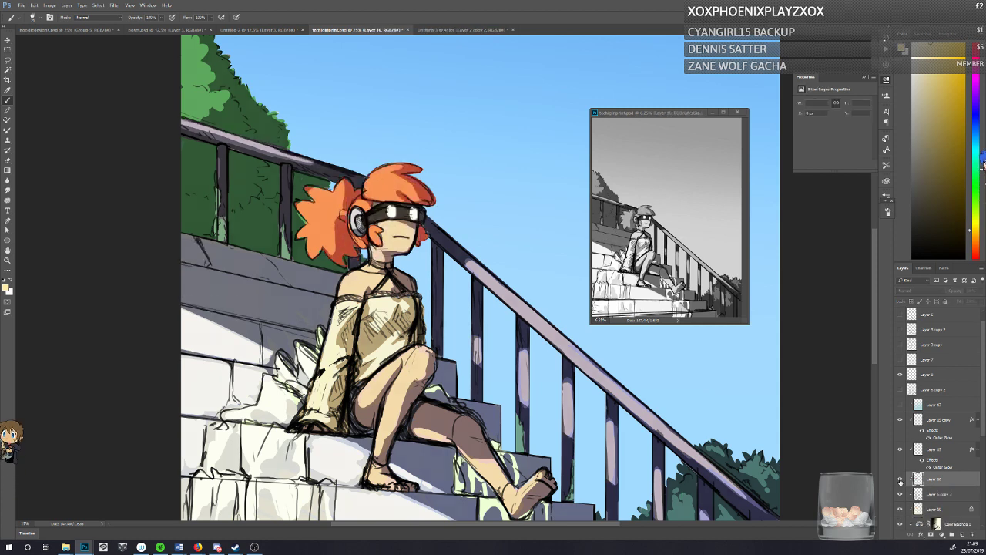
click(900, 481)
key(ctrl+z)
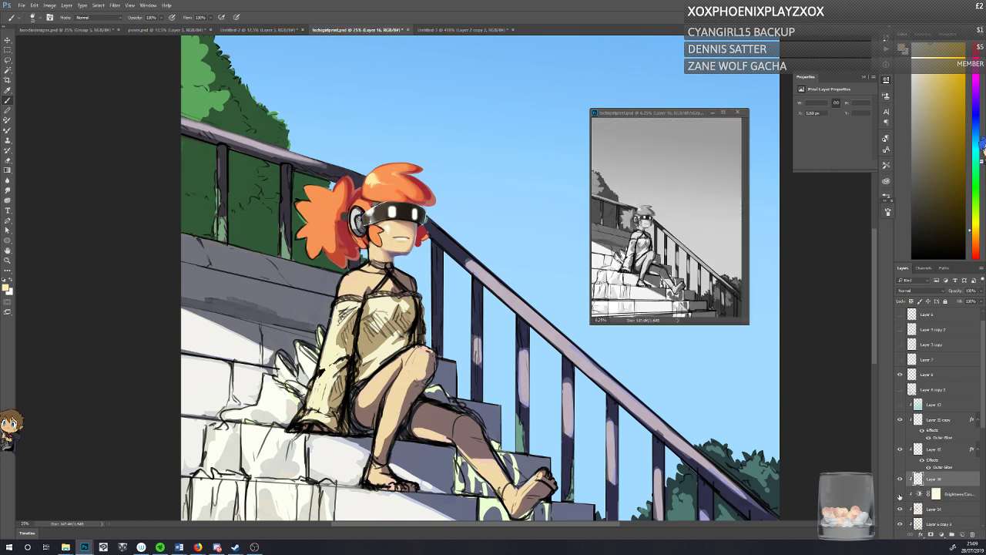
Step: Undo the repeated layer merge, make Layer 16 the only active layer and save the document
shift+click(920, 498)
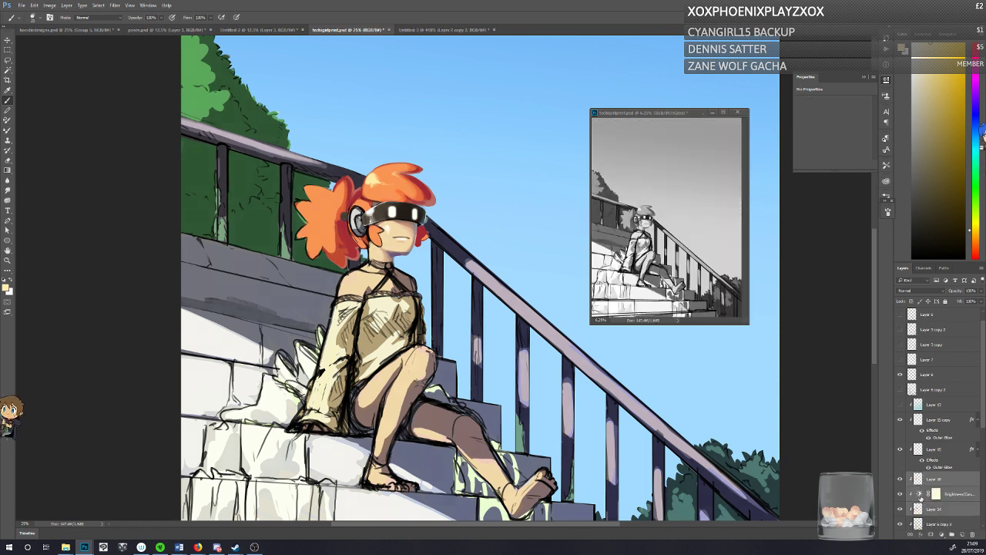
key(ctrl+e)
key(ctrl+z)
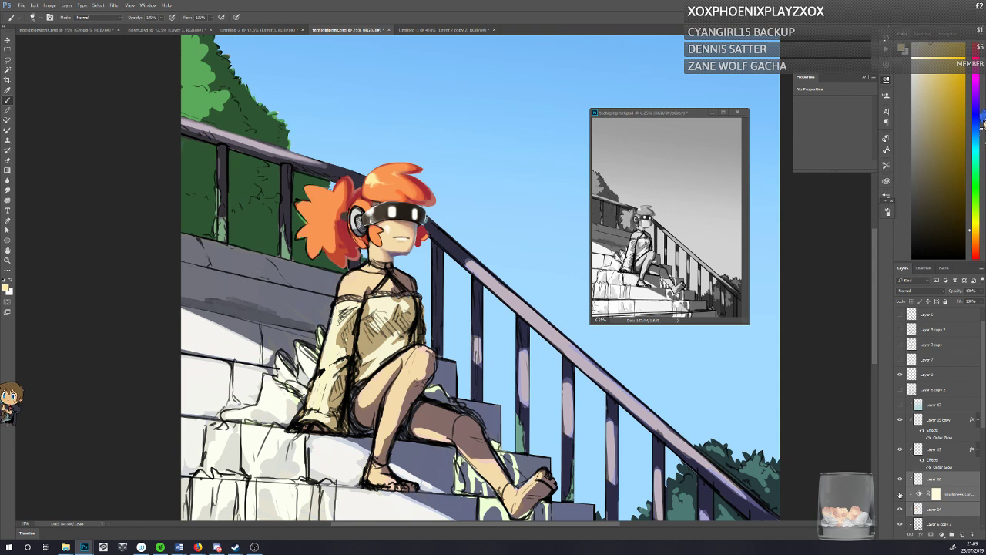
click(935, 480)
key(ctrl+s)
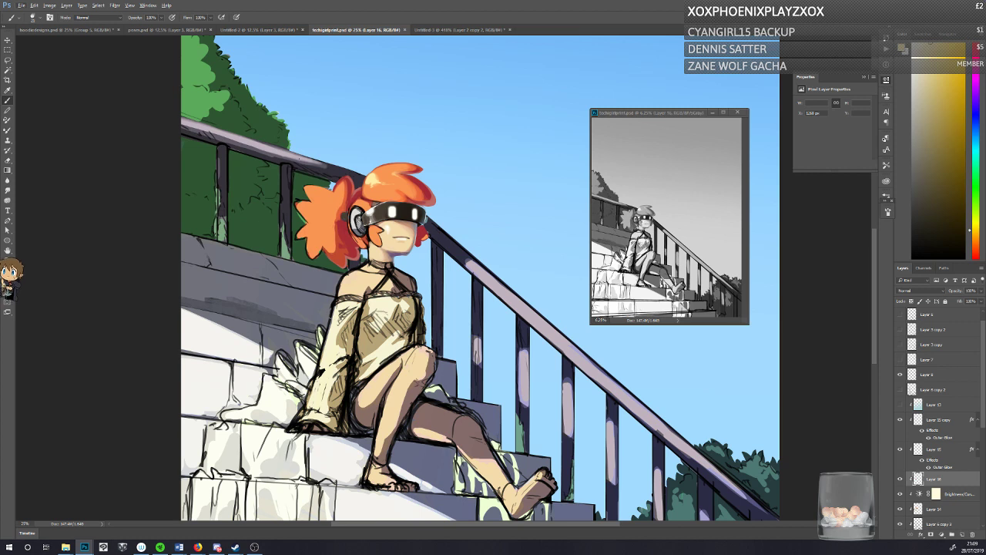
Step: Refine the hair around the crown highlight with an orange sampled from the hair
alt+click(393, 169)
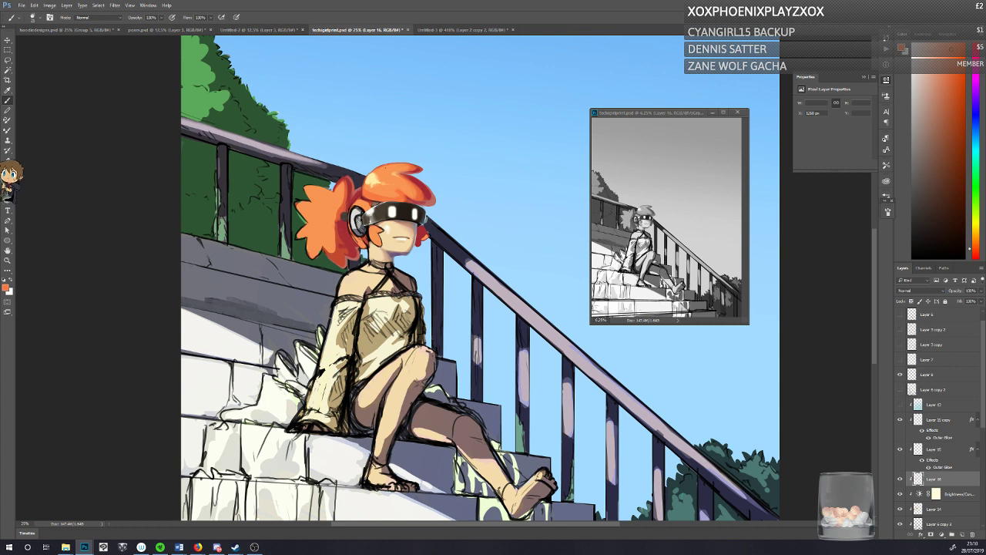
right_click(378, 170)
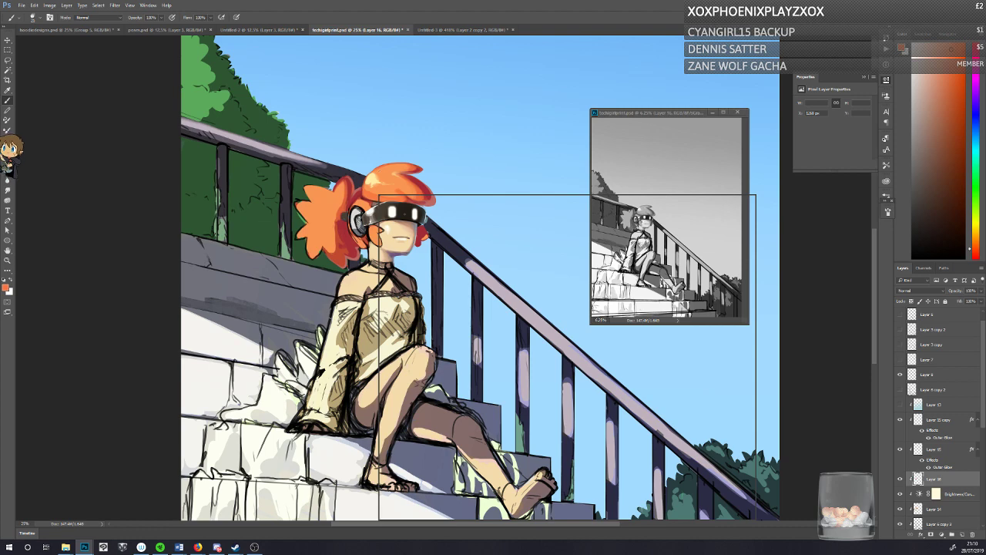
click(378, 167)
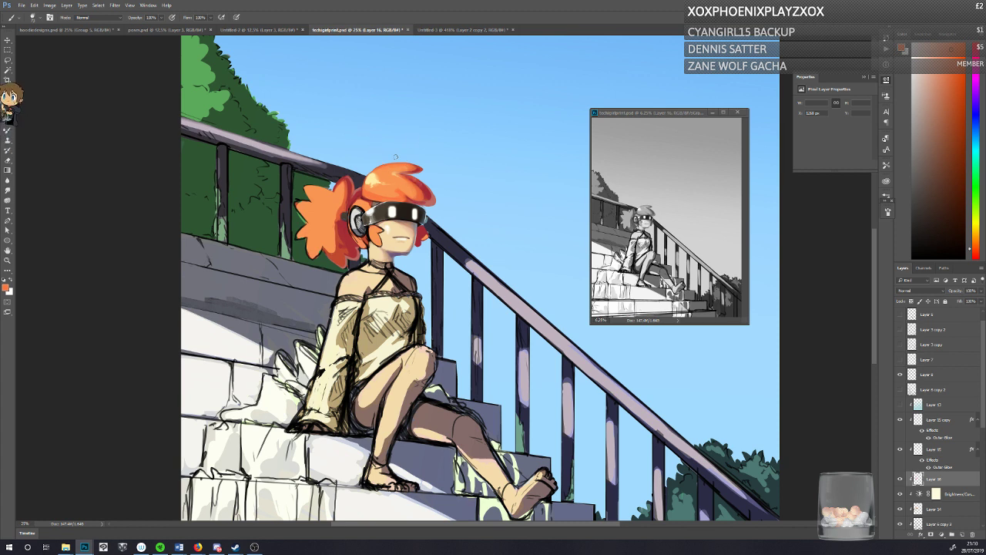
Step: Refine the shading on the front tuft with red and orange-red tones sampled from the hair
alt+click(418, 181)
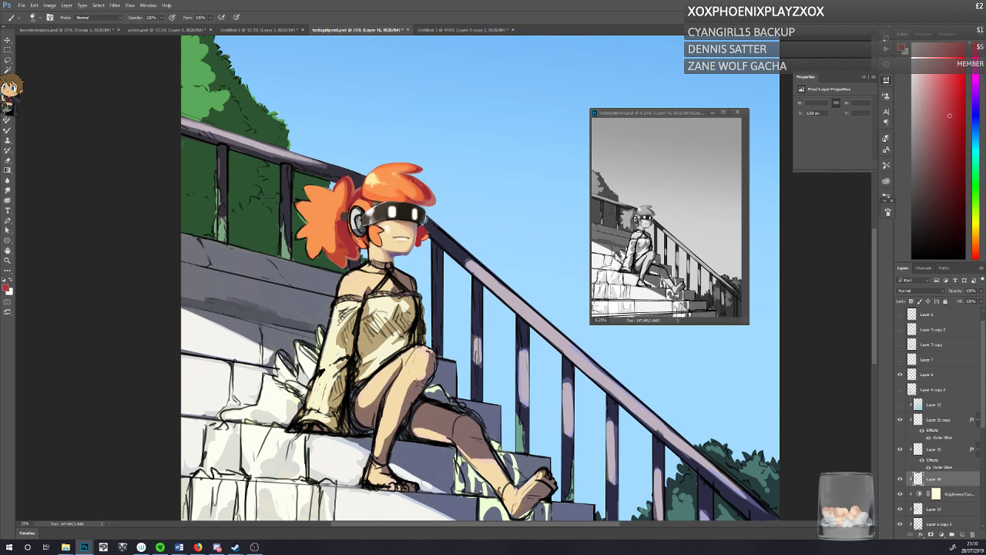
alt+click(417, 184)
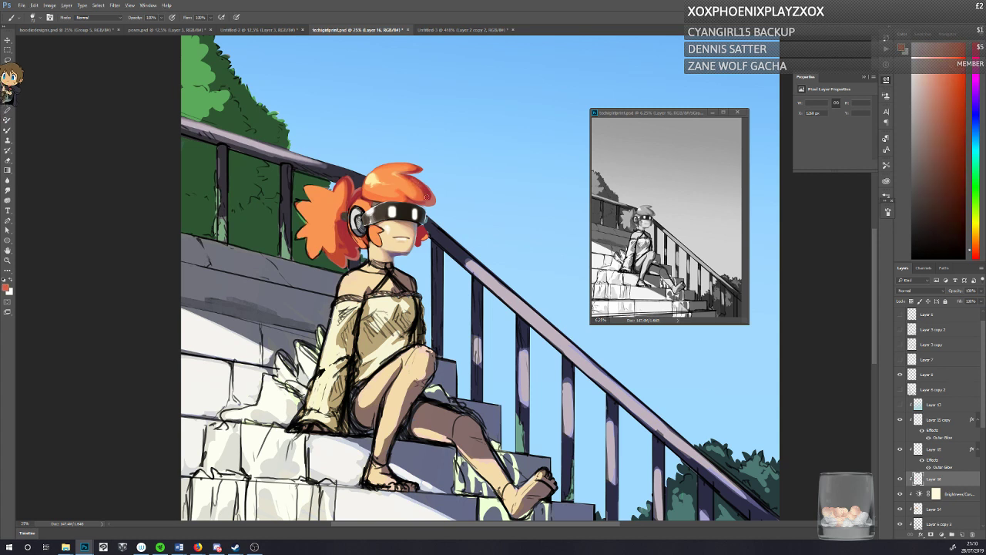
alt+click(423, 187)
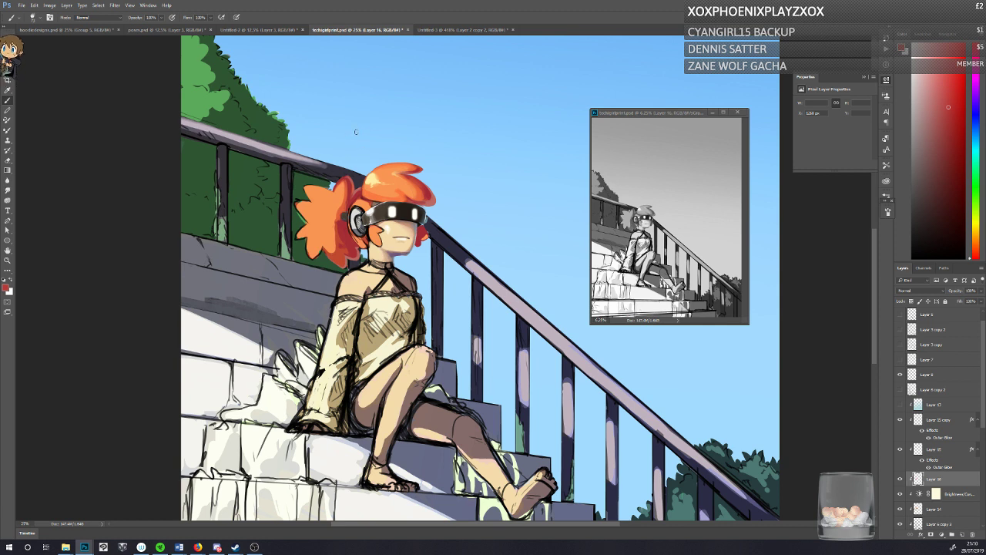
Step: Refine the front tuft's shading with red, orange-red and orange tones sampled from the hair, and save the document
alt+click(400, 187)
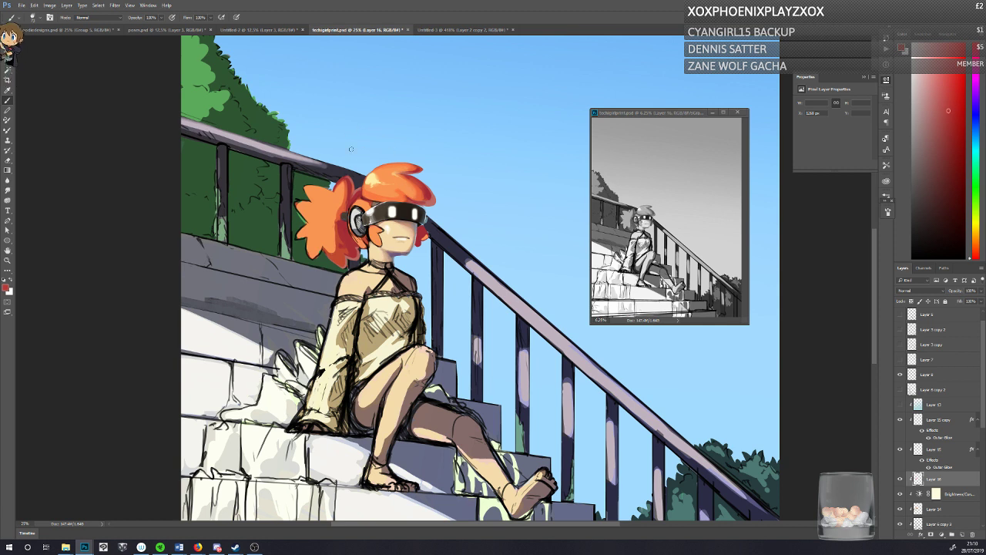
right_click(406, 239)
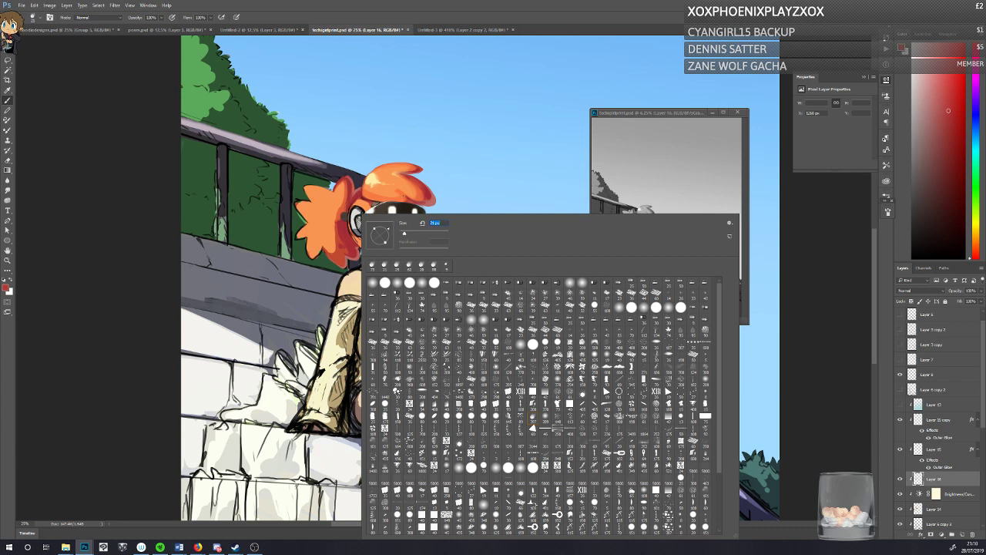
click(409, 198)
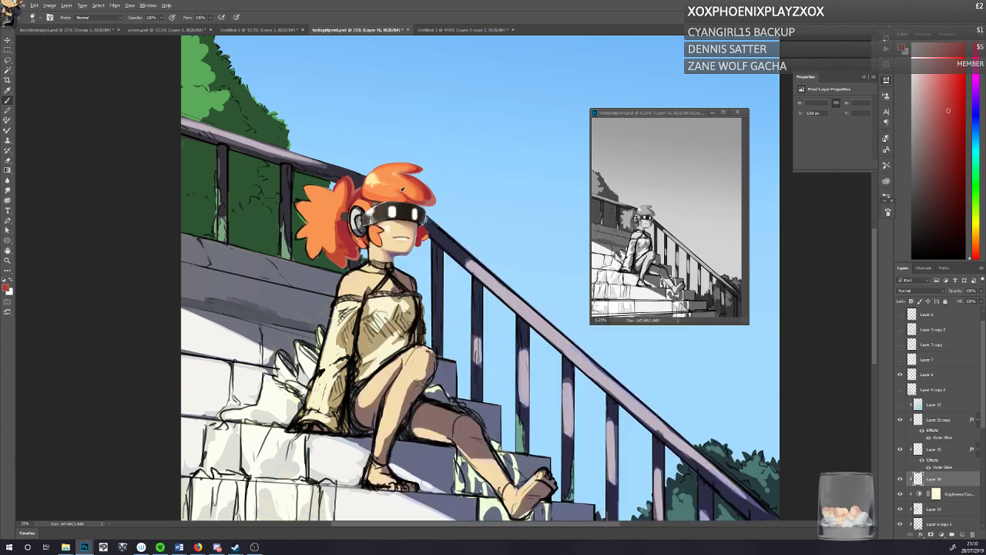
alt+click(408, 194)
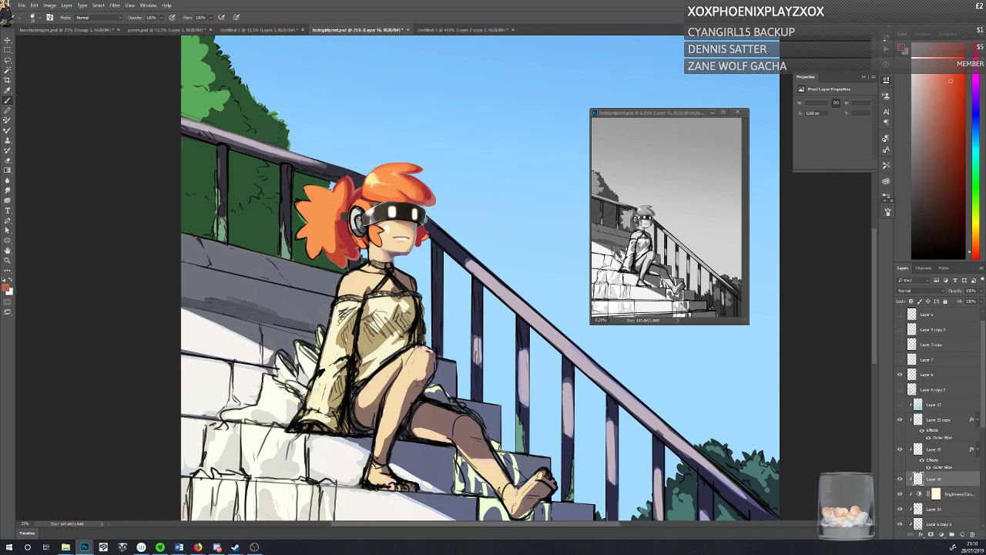
alt+click(411, 192)
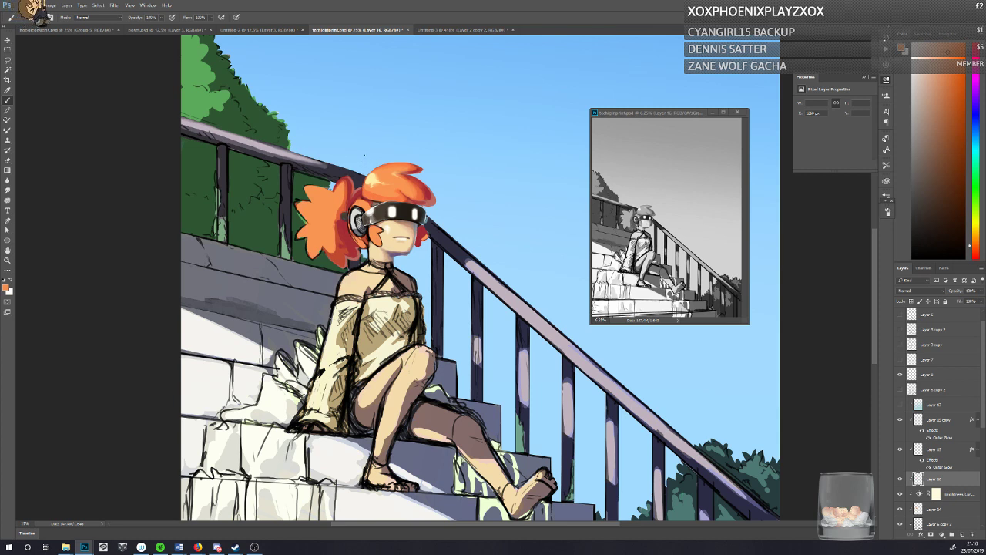
alt+click(409, 199)
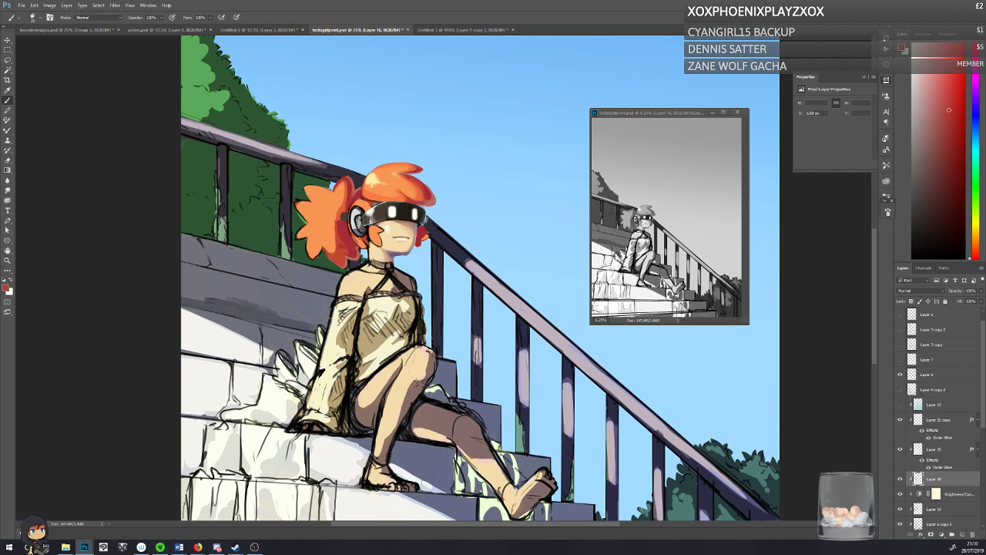
alt+click(363, 176)
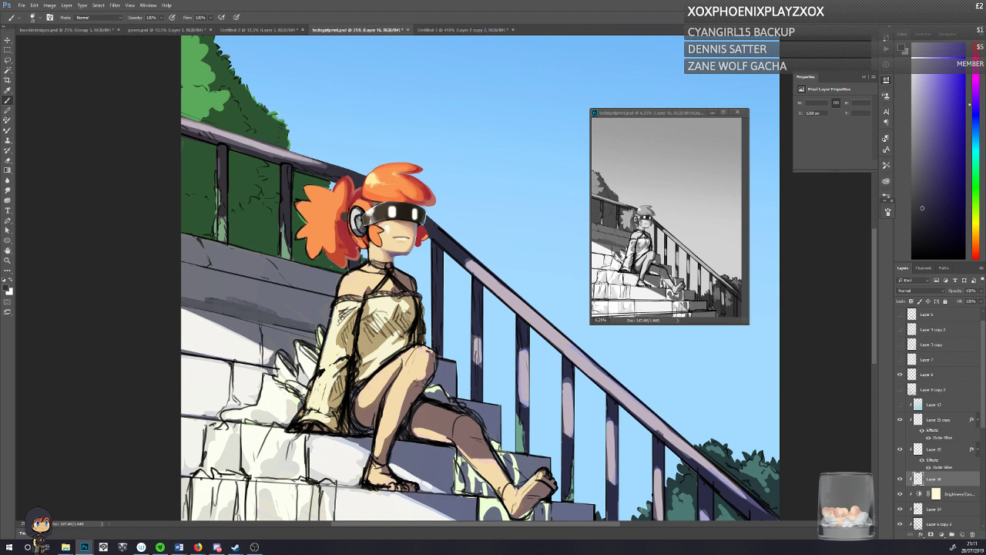
key(ctrl+s)
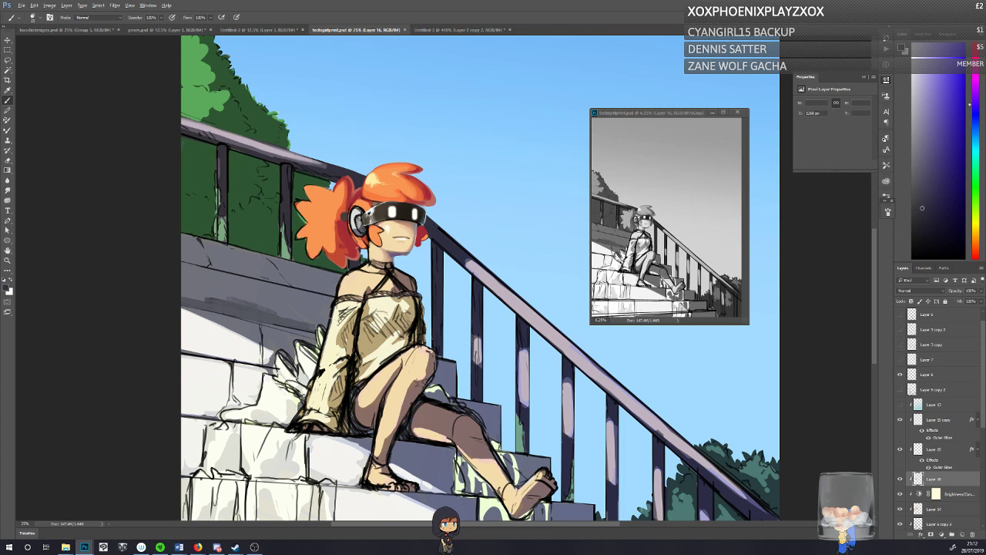
Step: Touch up the front edge of the visor with dark tones sampled from the headset
alt+click(369, 215)
alt+click(399, 208)
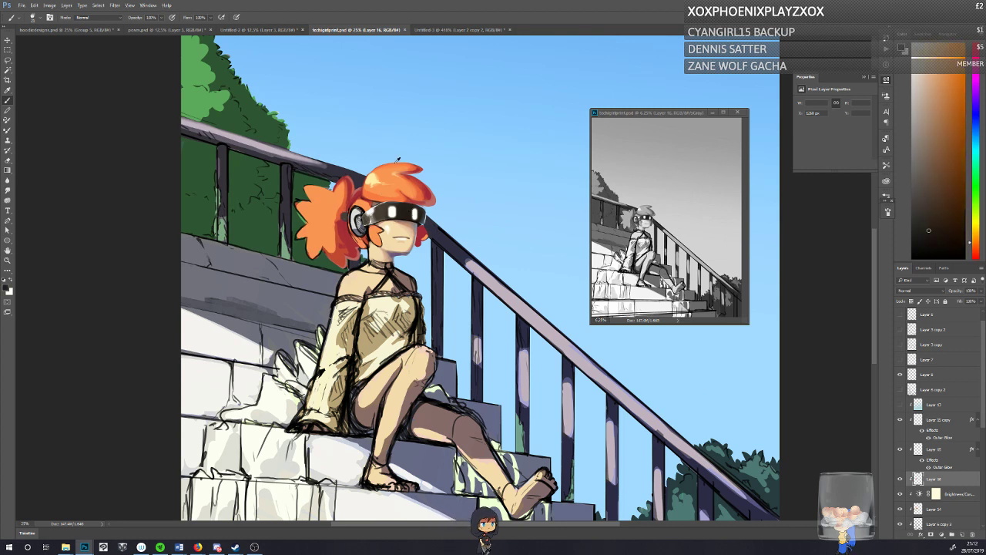
alt+click(421, 219)
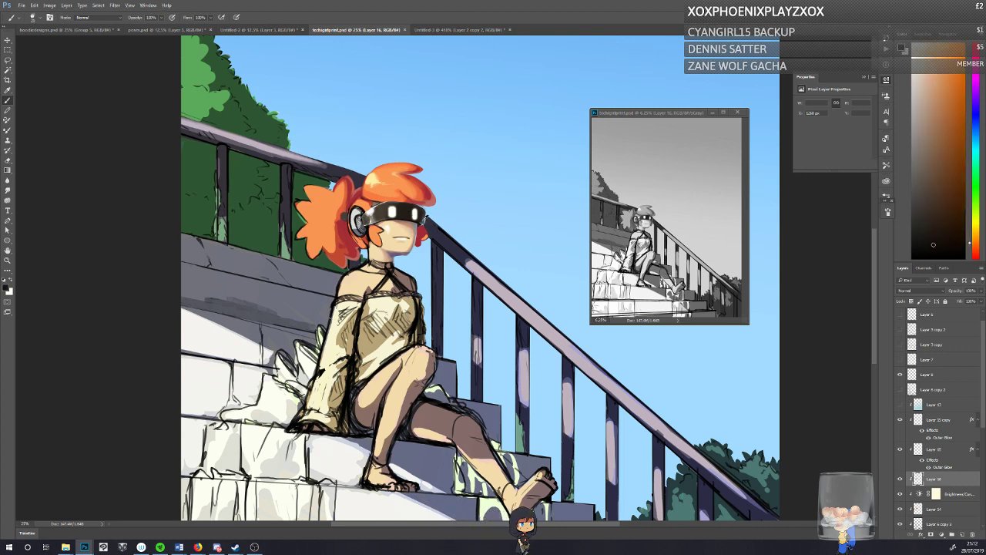
alt+click(424, 220)
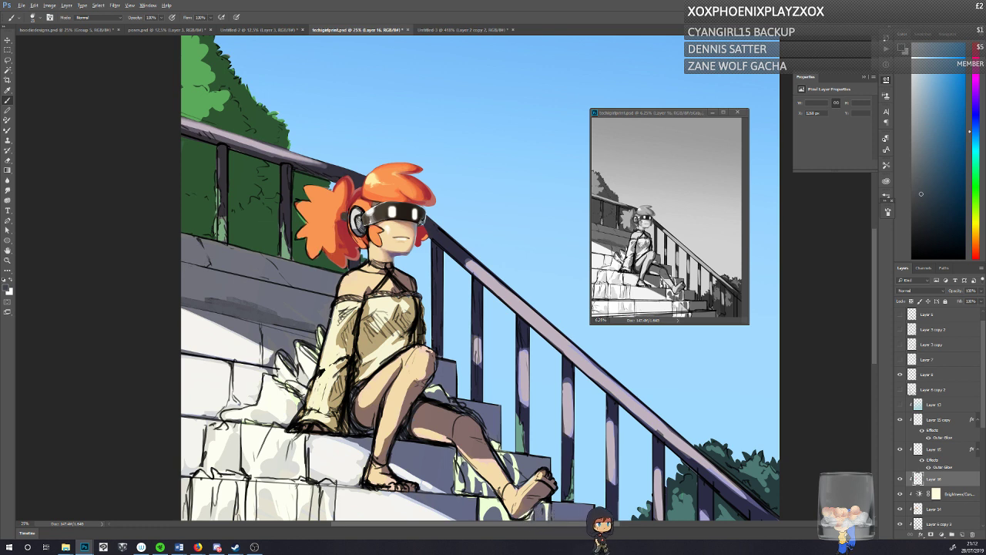
alt+click(416, 218)
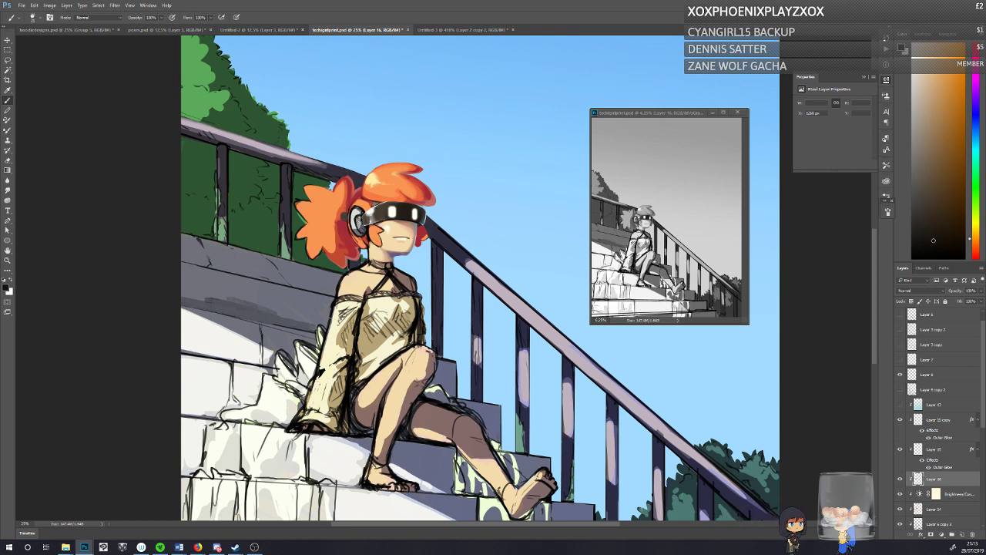
Step: Sample the pale yellow hair highlight and lighten it to near-white cream as the foreground colour
alt+click(377, 183)
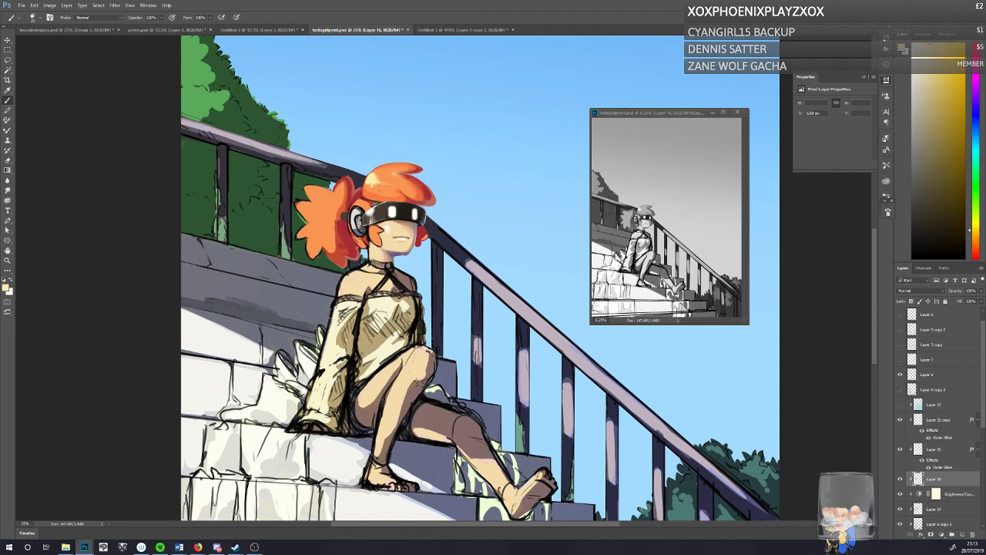
click(6, 288)
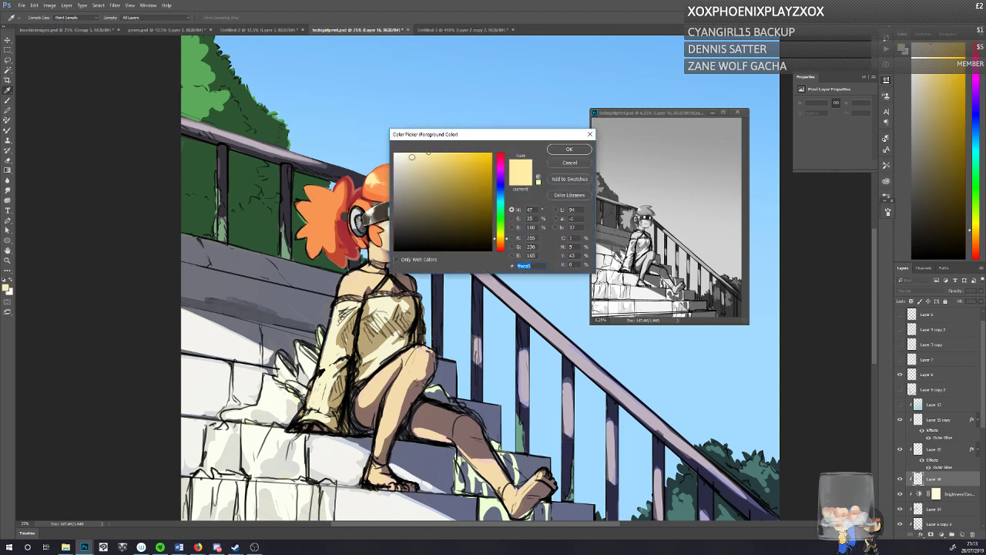
click(570, 150)
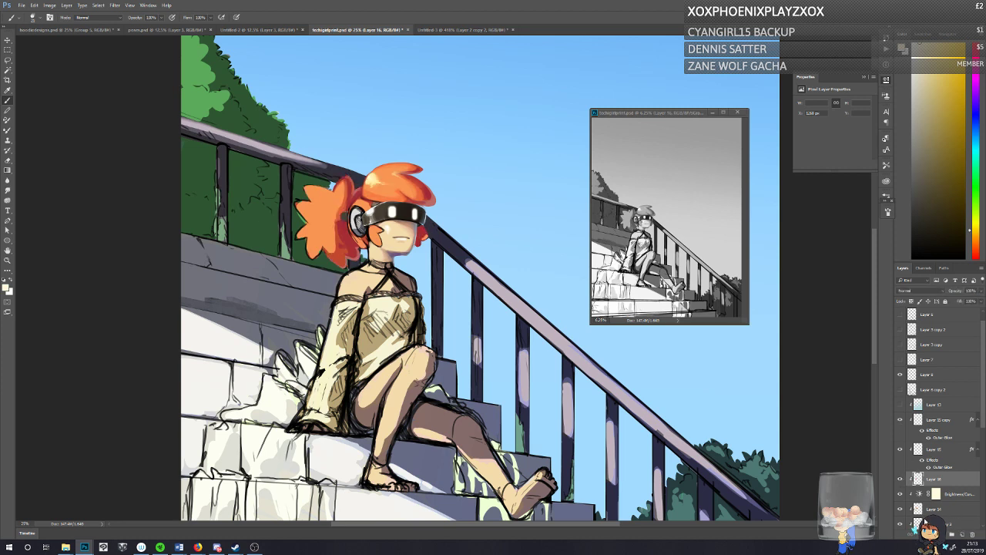
Step: Add a Hue/Saturation adjustment above Layer 16 and shift its hue until the hair turns pink
click(942, 534)
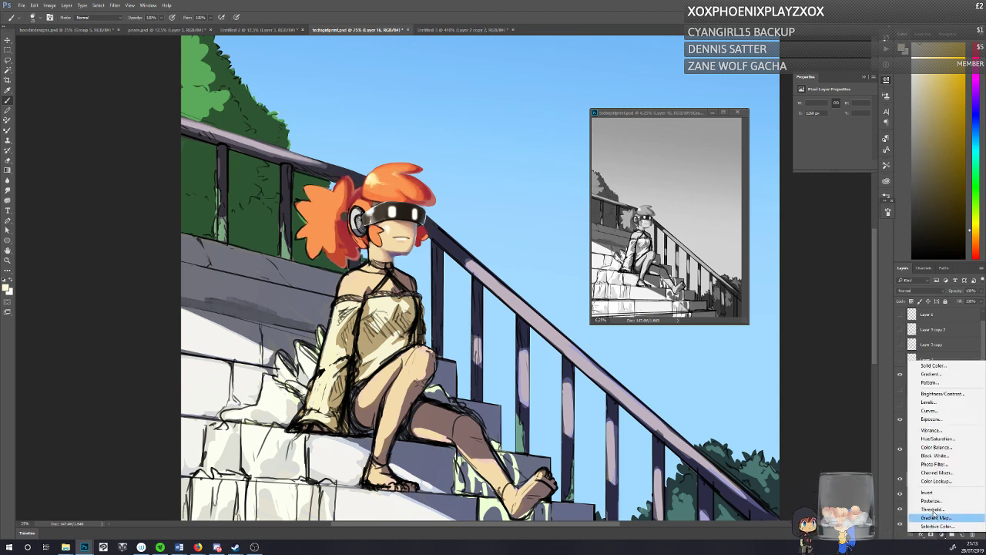
click(937, 439)
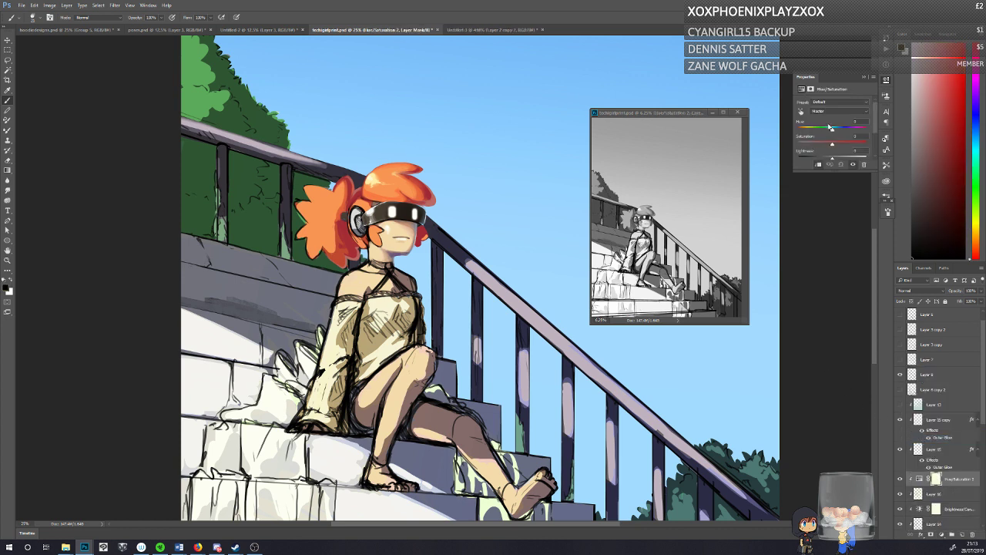
drag(831, 128, 866, 126)
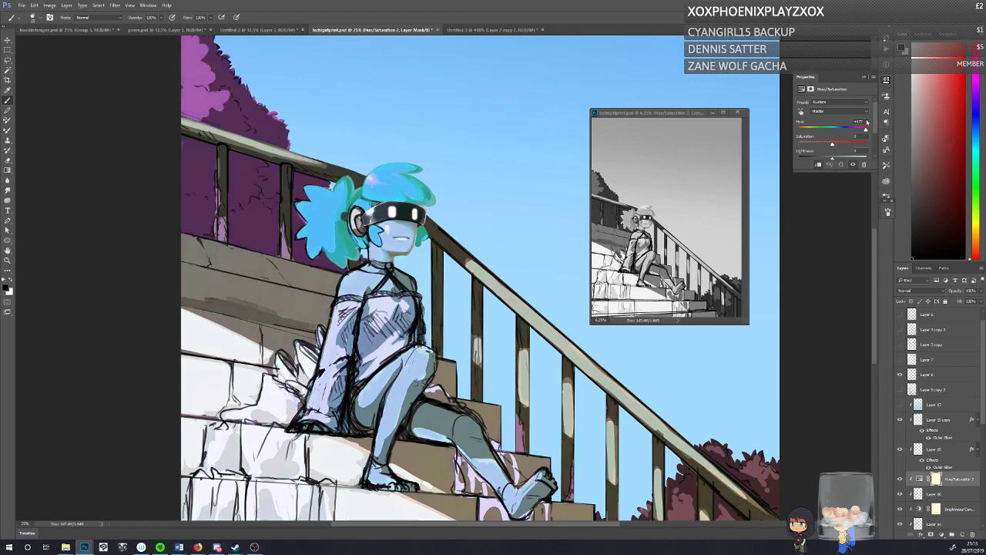
click(802, 131)
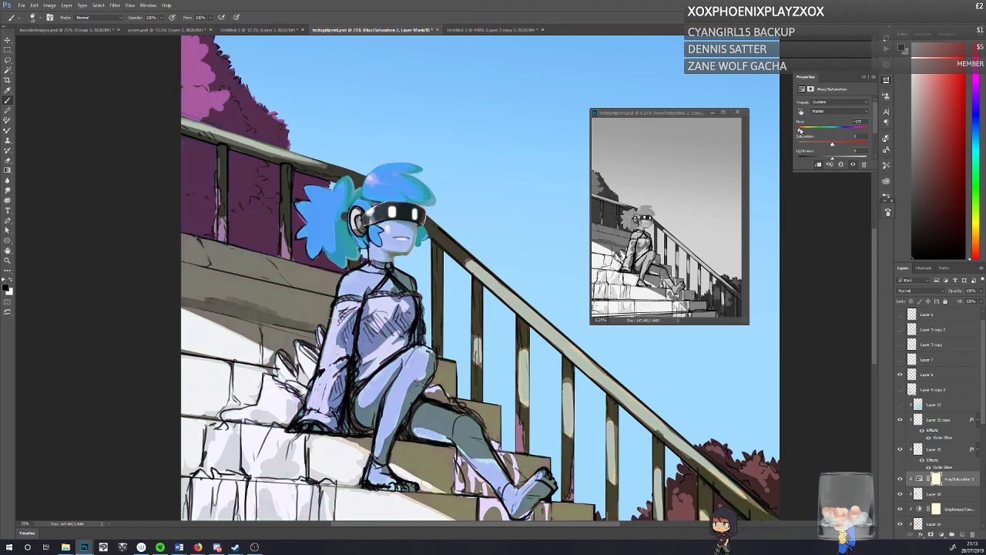
click(804, 129)
drag(803, 129, 807, 129)
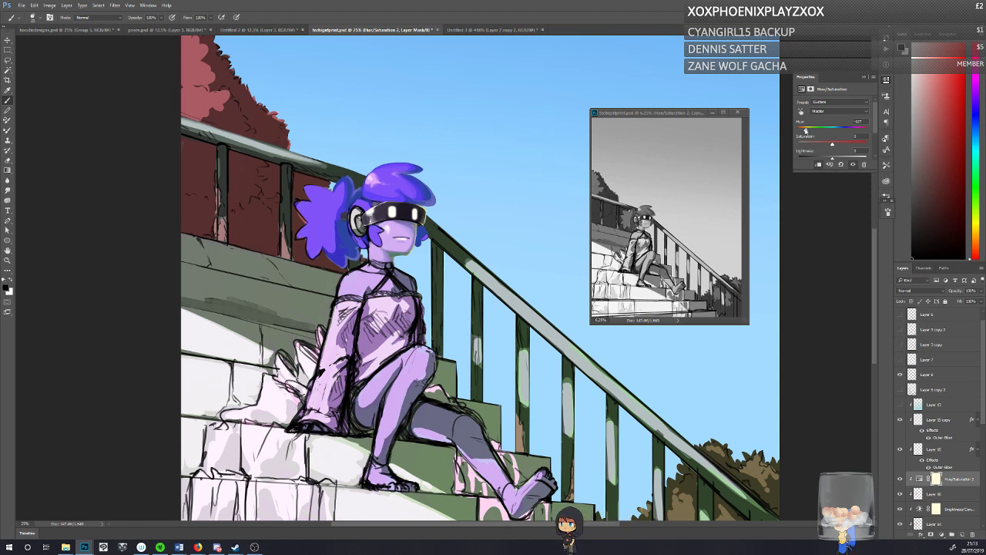
drag(806, 130, 821, 127)
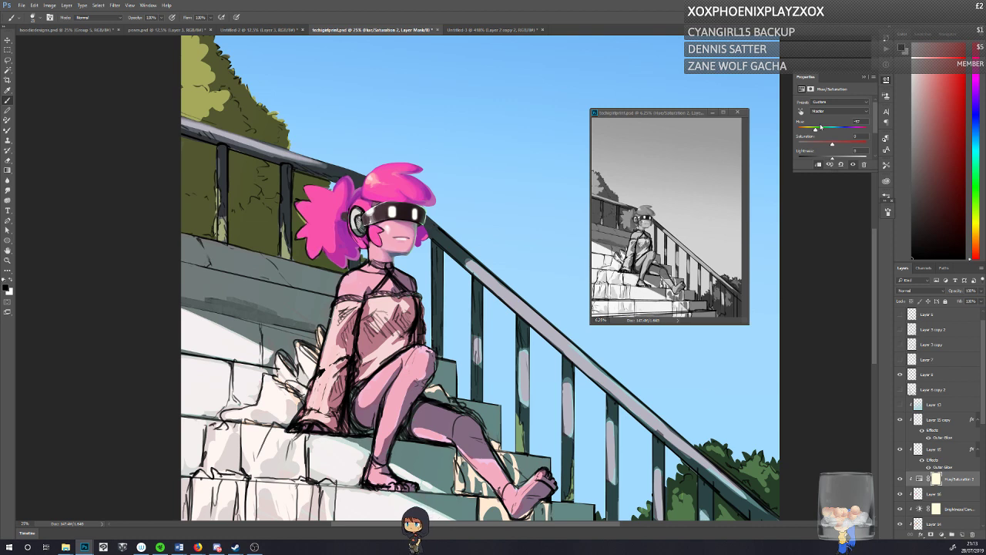
Step: Mask the Hue/Saturation adjustment to the hair by lassoing it and filling the inverse selection with black, and compare it hidden and shown
key(l)
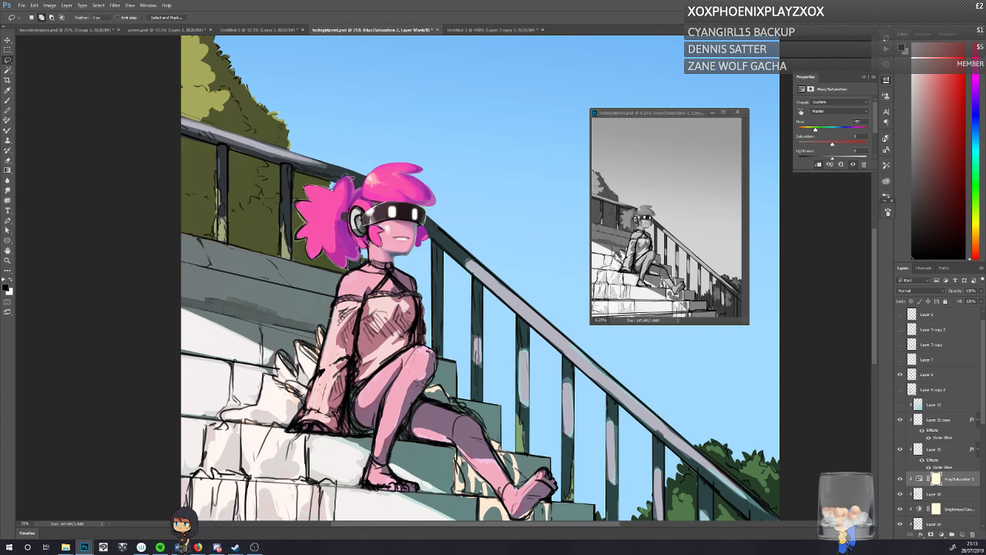
mouse_move(363, 168)
mouse_down()
mouse_move(460, 208)
mouse_move(429, 216)
mouse_move(433, 238)
mouse_move(416, 248)
mouse_move(407, 223)
mouse_move(377, 225)
mouse_up()
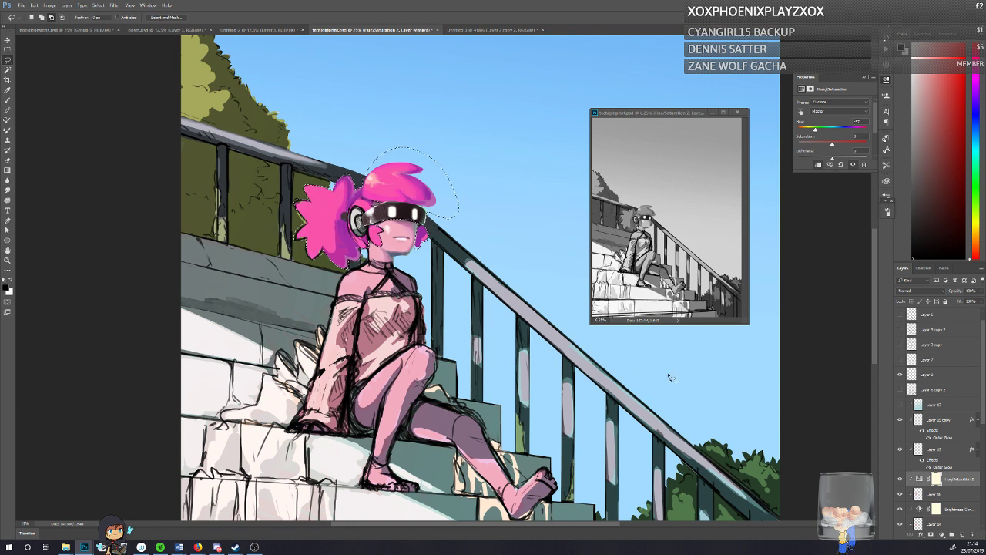
click(8, 171)
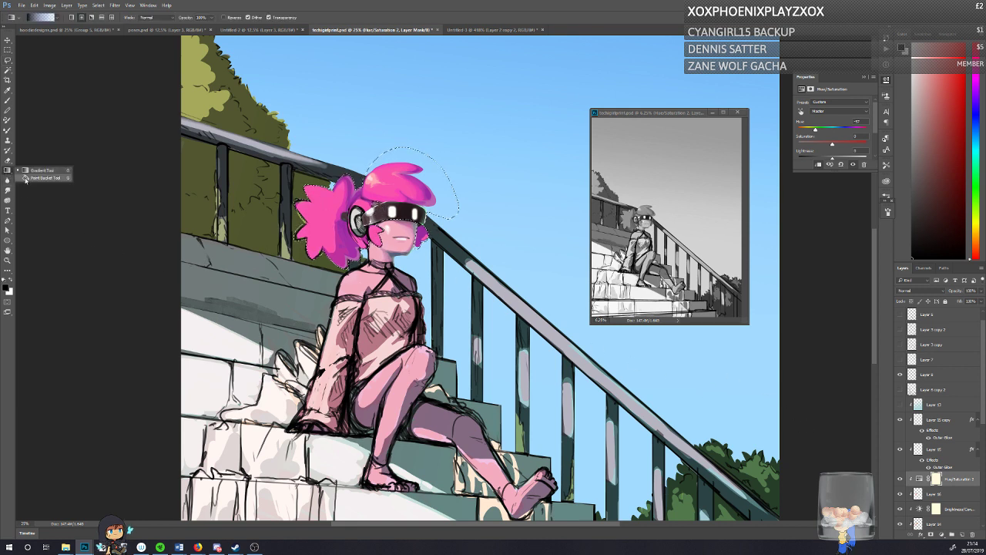
click(30, 178)
key(ctrl+shift+i)
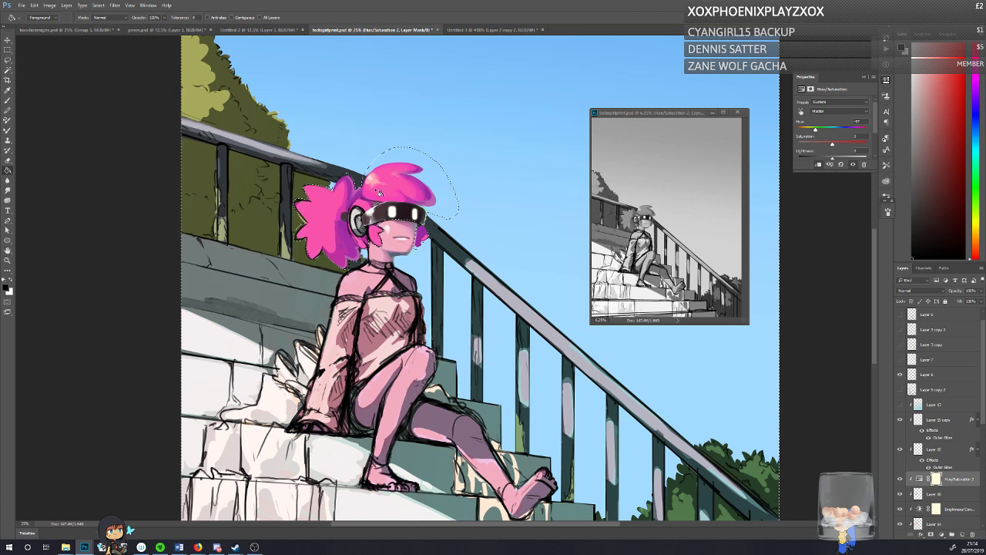
click(318, 228)
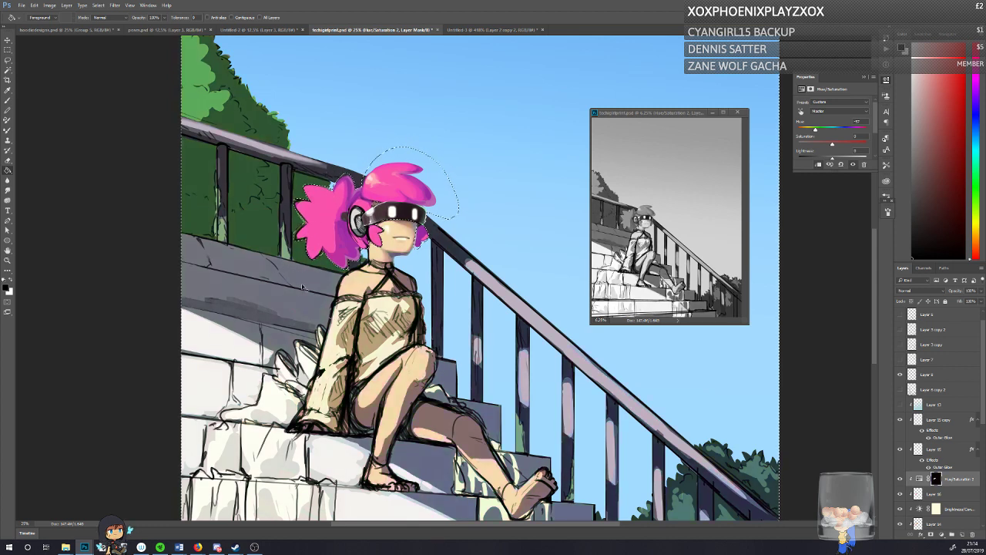
key(ctrl+d)
click(900, 478)
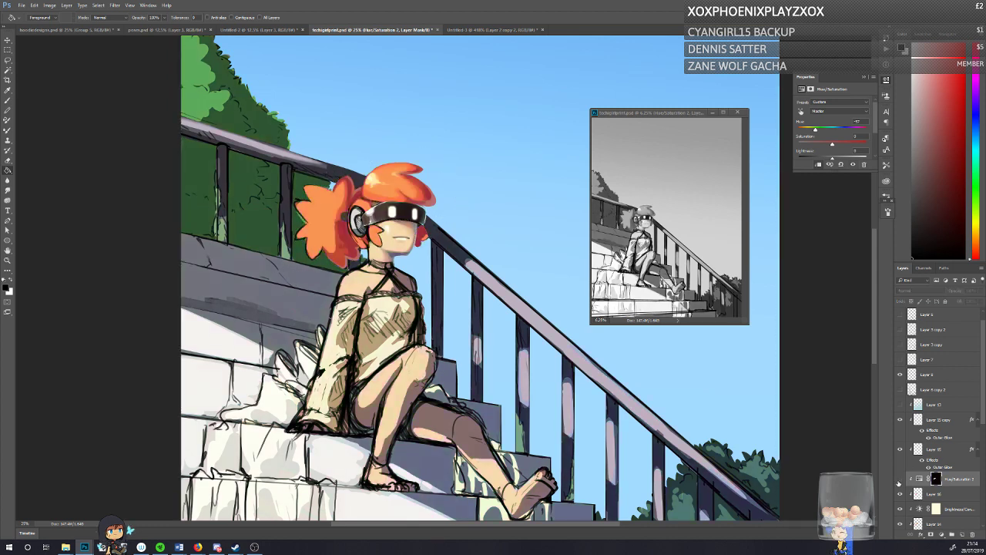
click(900, 478)
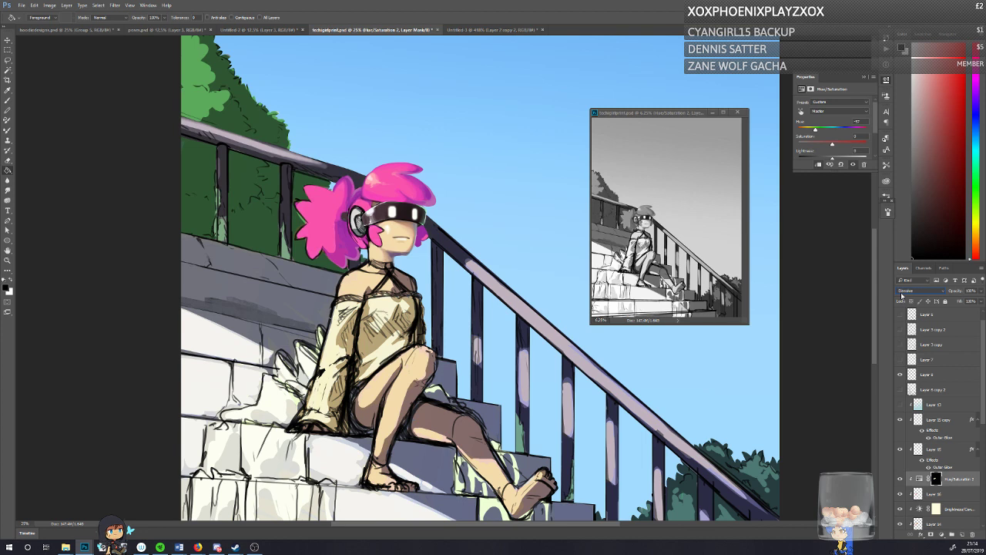
Step: Set the Hue/Saturation adjustment's blend mode to Overlay and compare the hair with the adjustment hidden and shown
scroll(902, 296, down, 1)
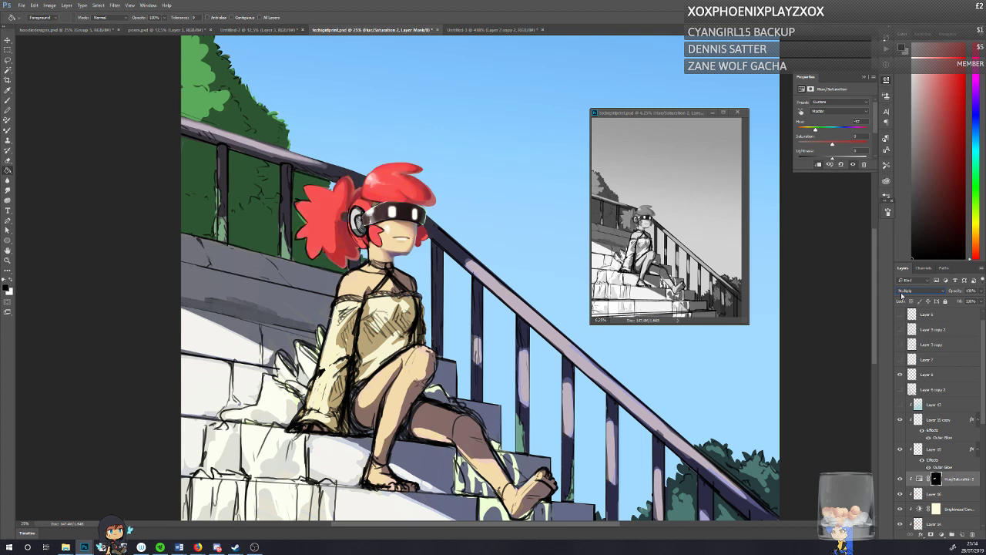
scroll(902, 295, down, 3)
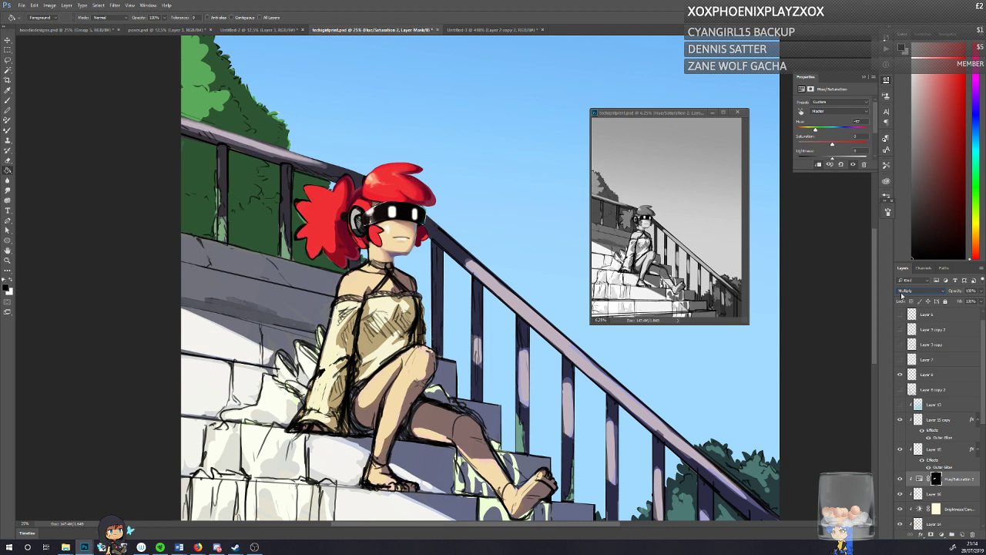
scroll(902, 296, down, 1)
scroll(902, 296, down, 5)
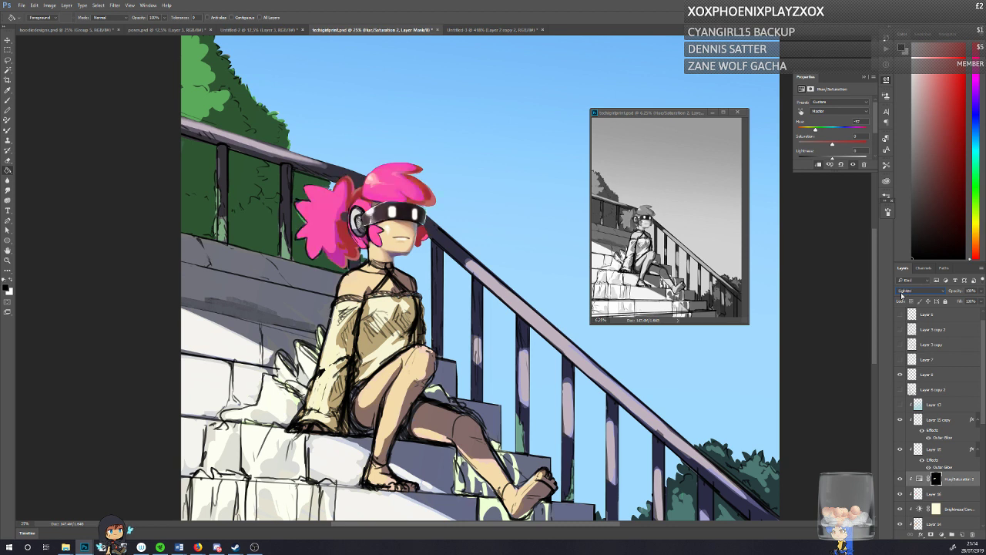
scroll(902, 296, down, 3)
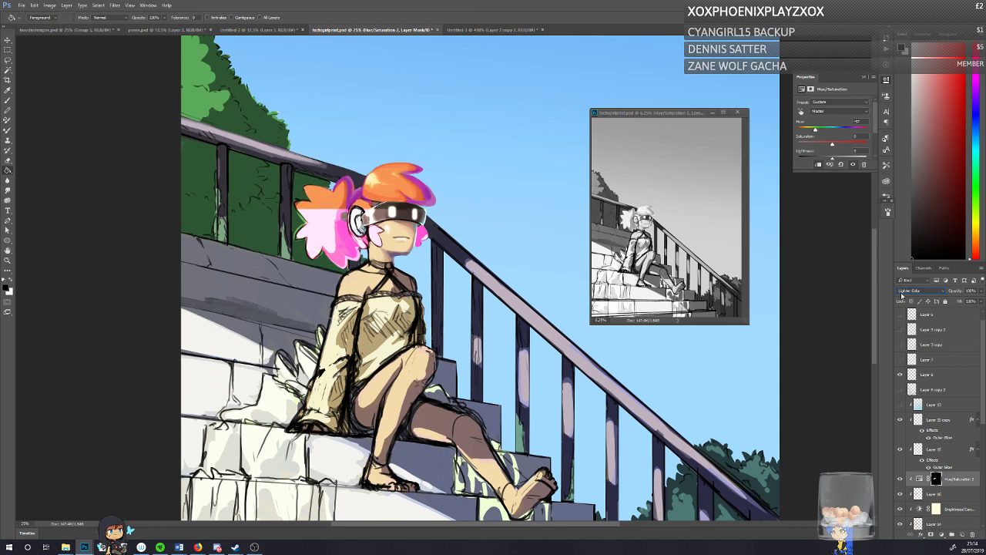
scroll(902, 296, down, 1)
scroll(902, 296, up, 1)
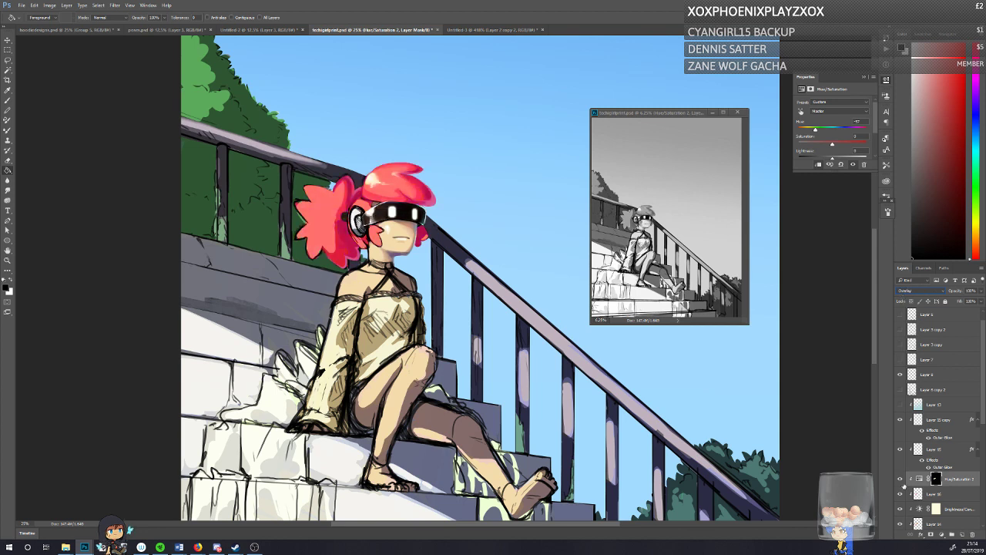
click(900, 478)
click(900, 478)
click(900, 478)
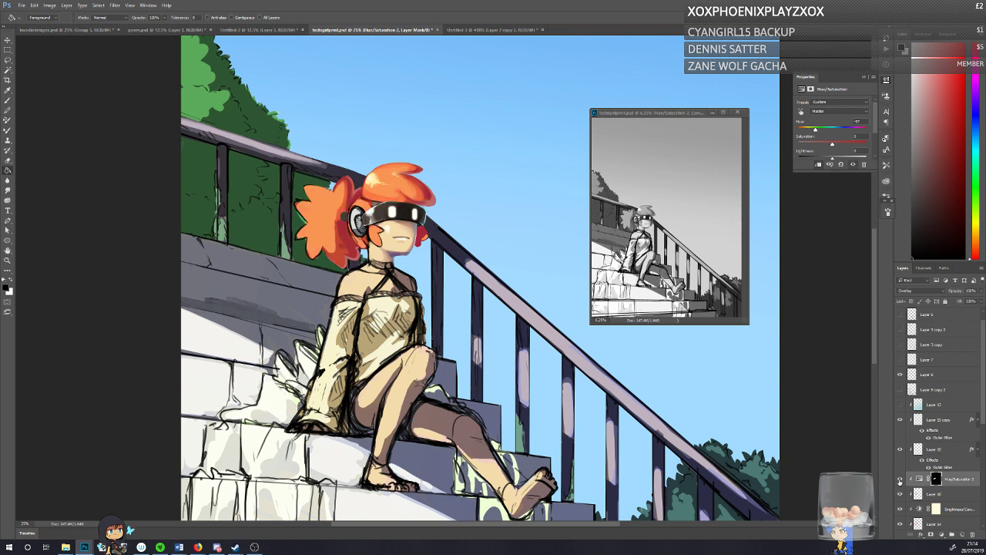
click(900, 478)
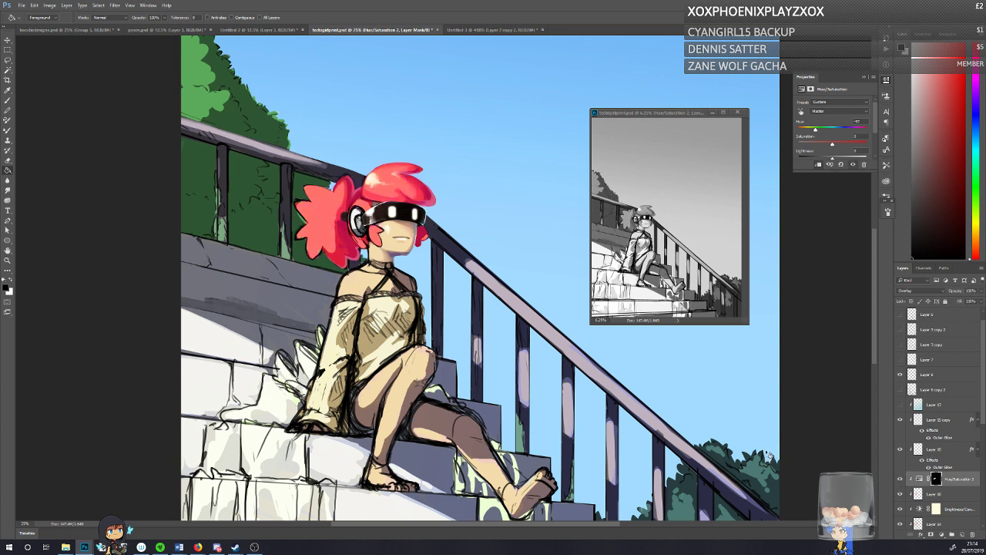
Step: Target the Hue/Saturation adjustment's mask, make white the foreground colour, switch to the Gradient tool and save the document
click(7, 161)
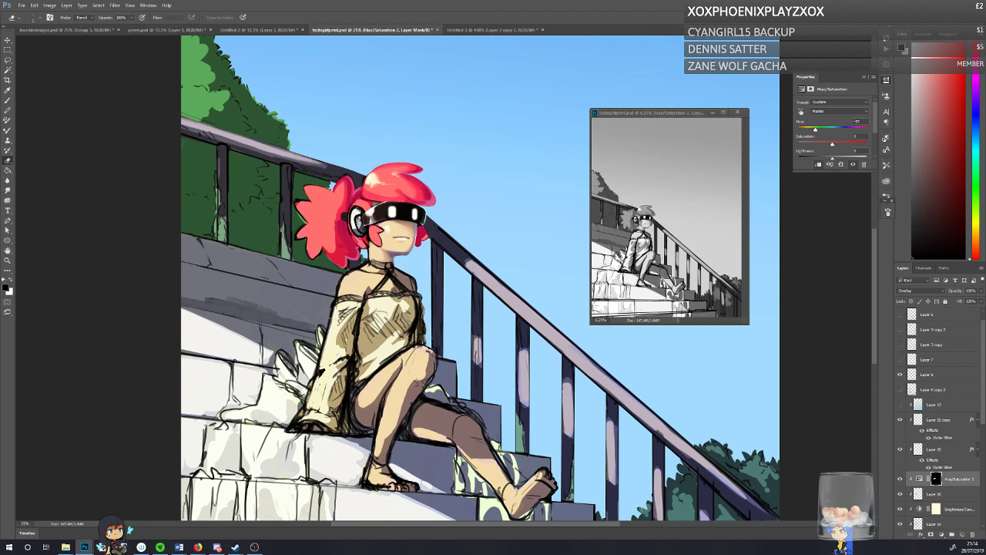
click(7, 103)
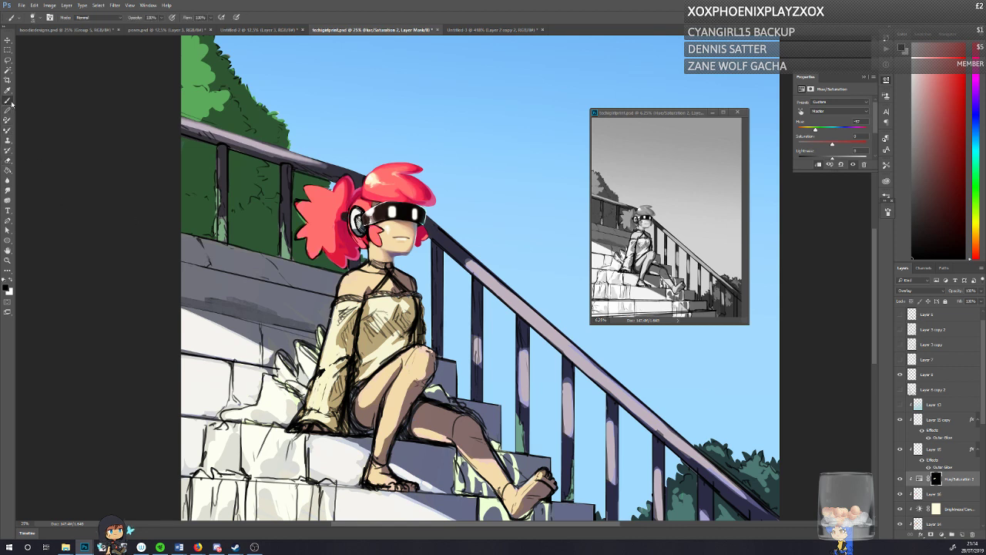
click(936, 479)
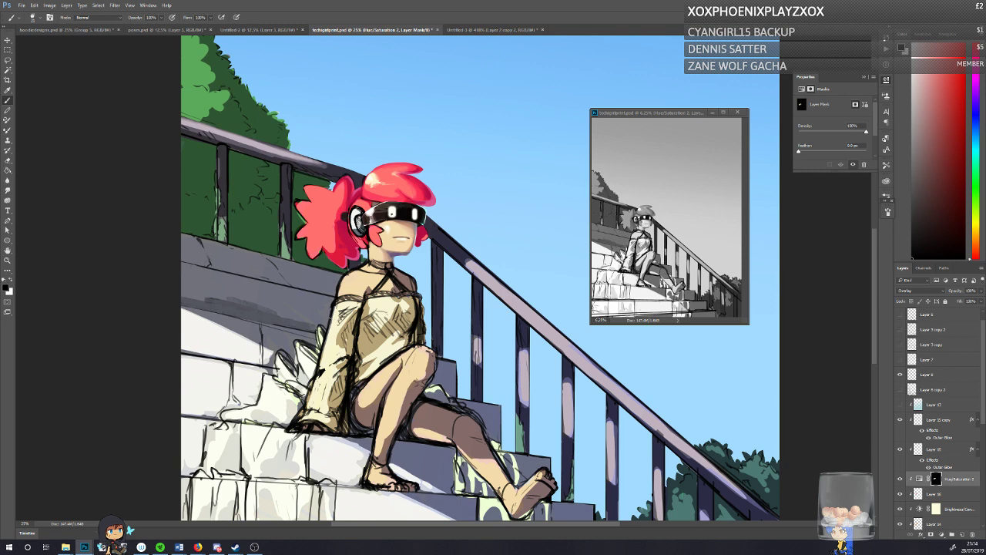
right_click(385, 212)
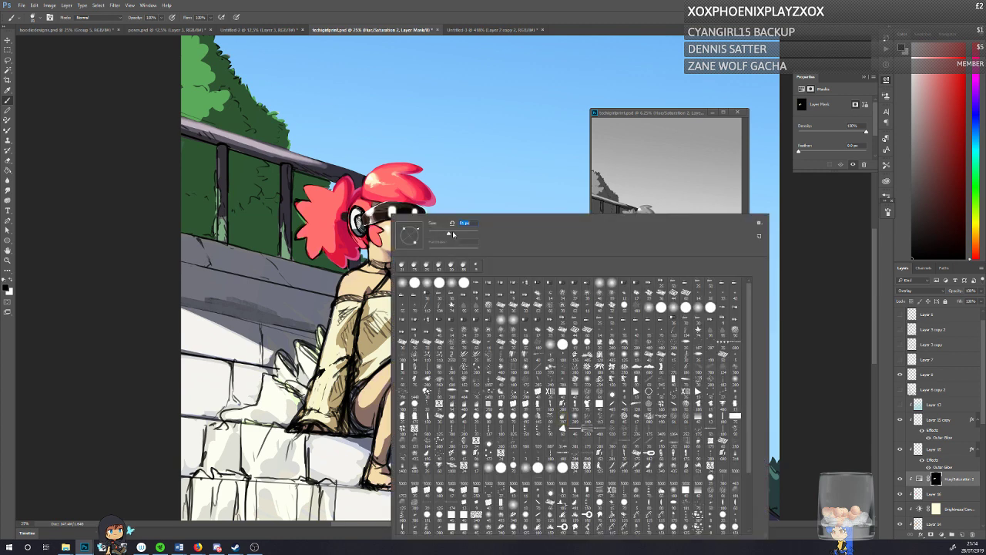
click(113, 255)
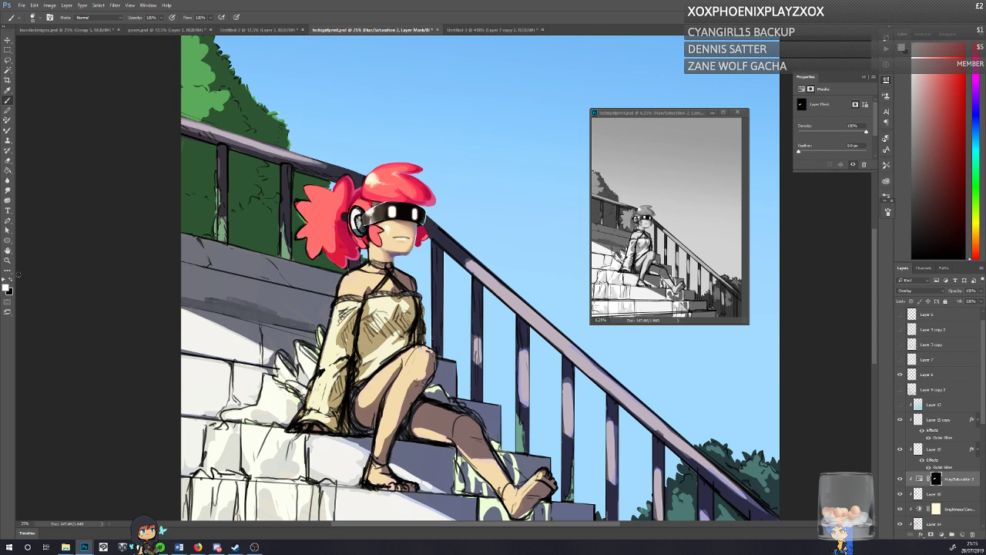
click(9, 170)
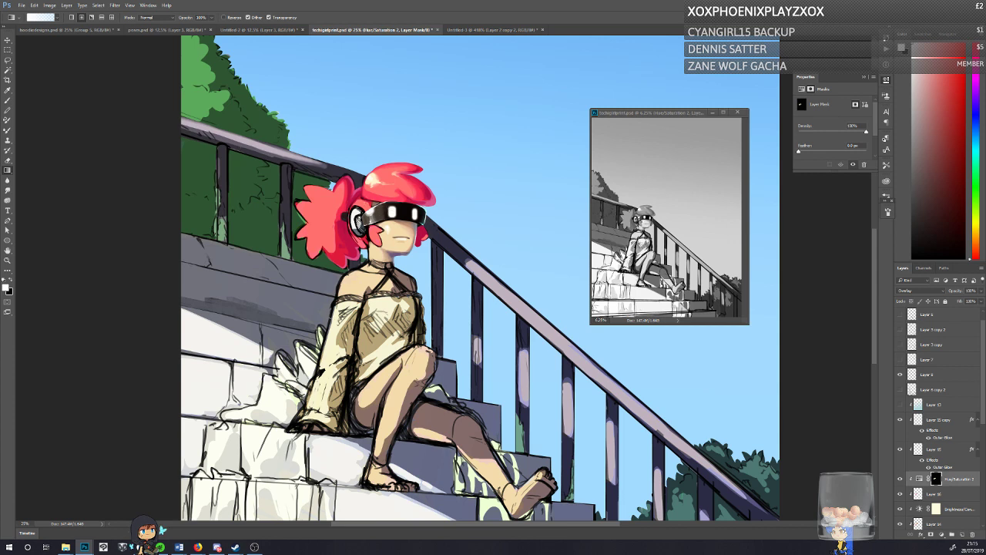
key(ctrl+s)
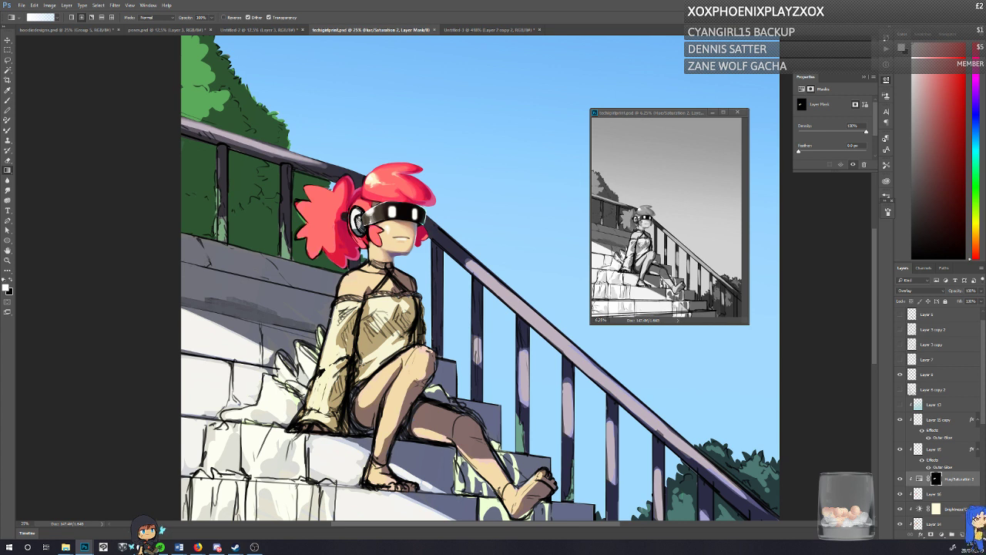
Step: Compare the artwork with the Hue/Saturation adjustment, Layer 16 and Layer 14 each hidden and shown
click(899, 481)
click(899, 481)
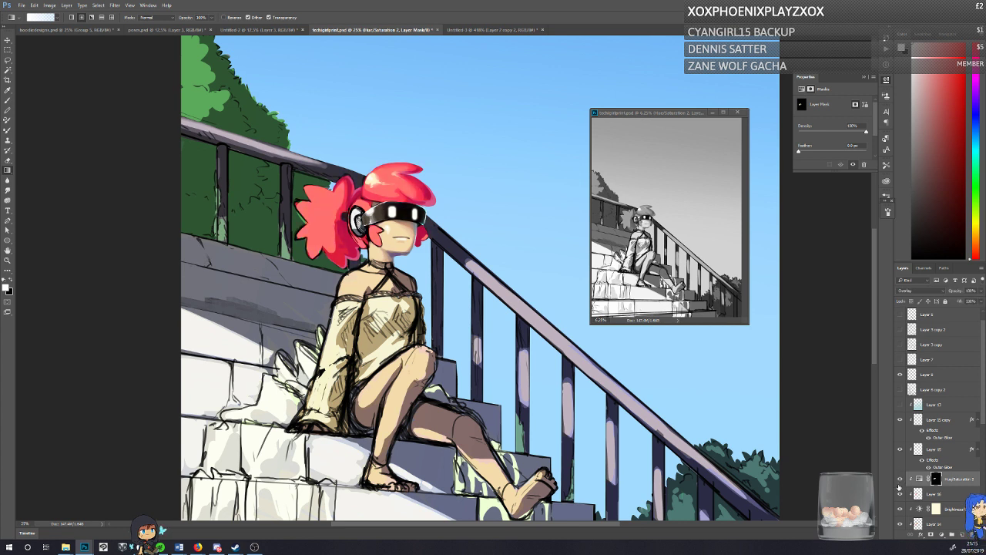
click(899, 494)
click(899, 494)
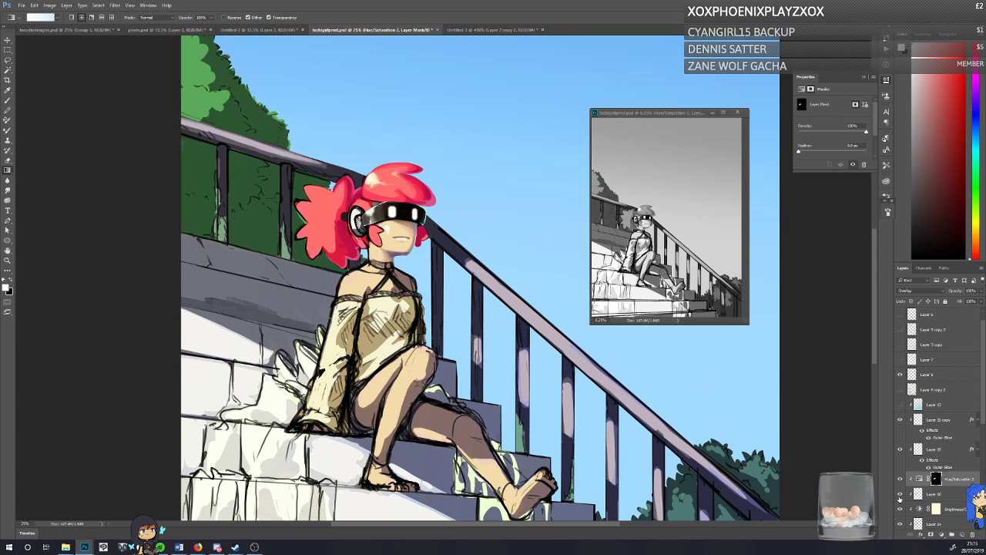
click(899, 522)
click(898, 522)
click(899, 522)
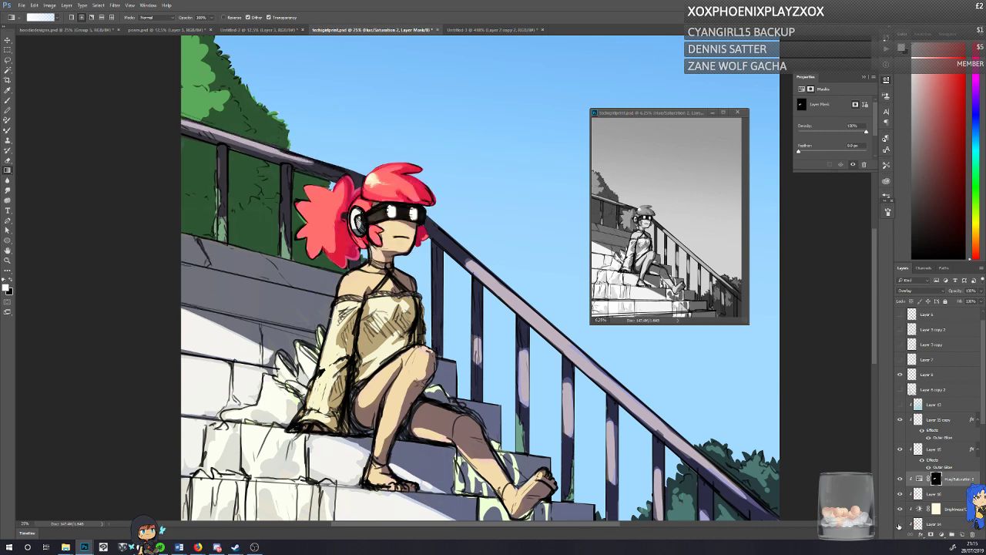
click(898, 522)
click(899, 479)
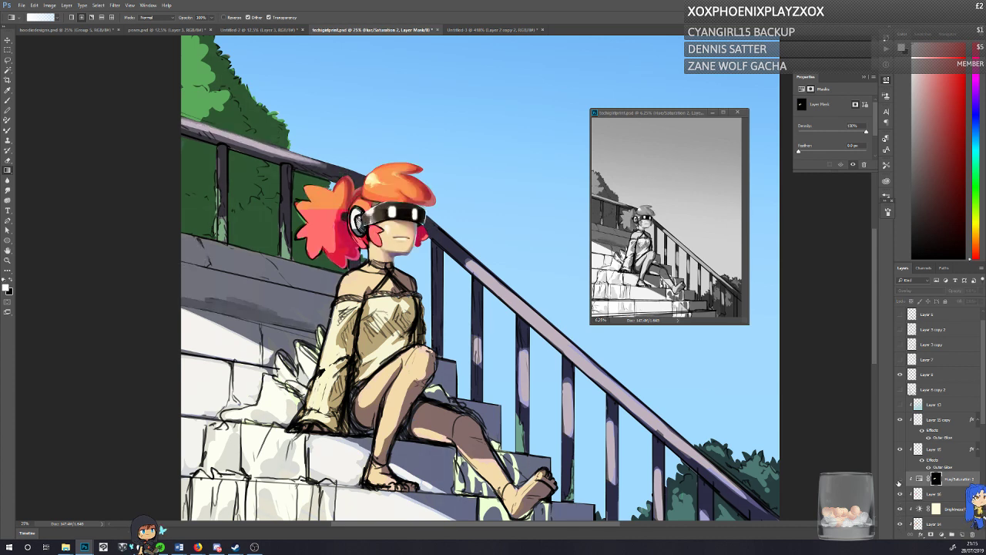
click(899, 478)
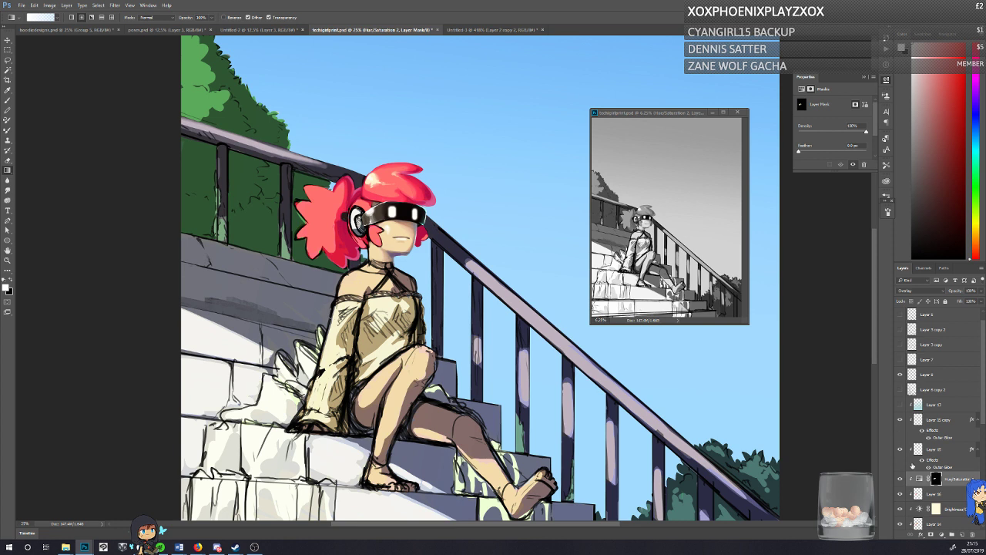
Step: Add a new layer above the Hue/Saturation adjustment for painting with the Brush tool, and save the document
click(961, 534)
click(7, 100)
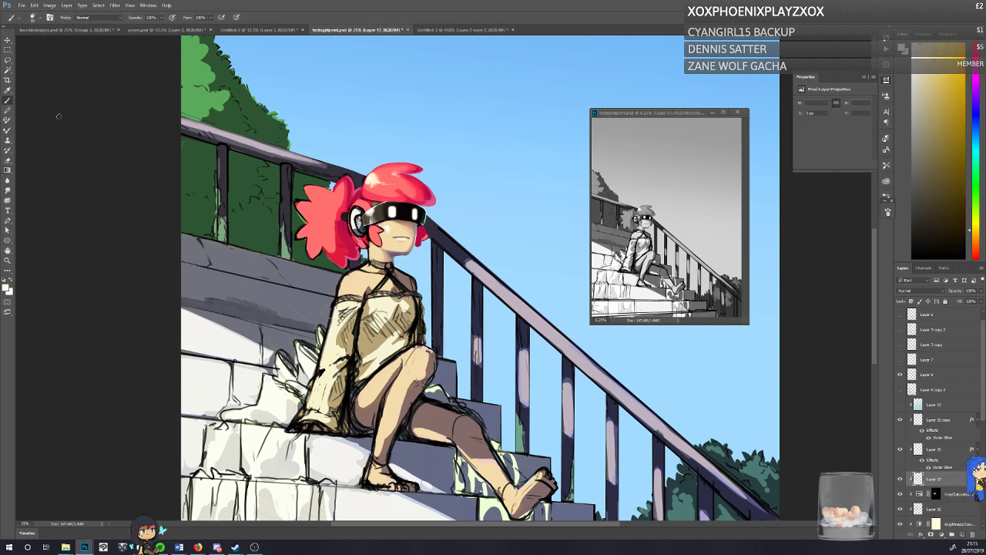
key(ctrl+s)
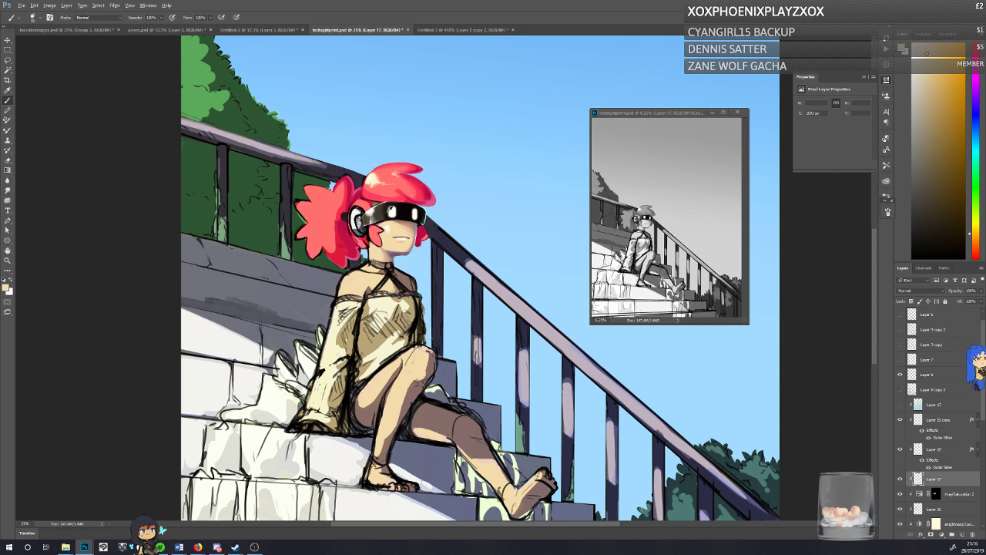
Step: Sample the pink-red from the hair, paint a trim along the dress's upper edge, and touch up the chest area around it
alt+click(411, 177)
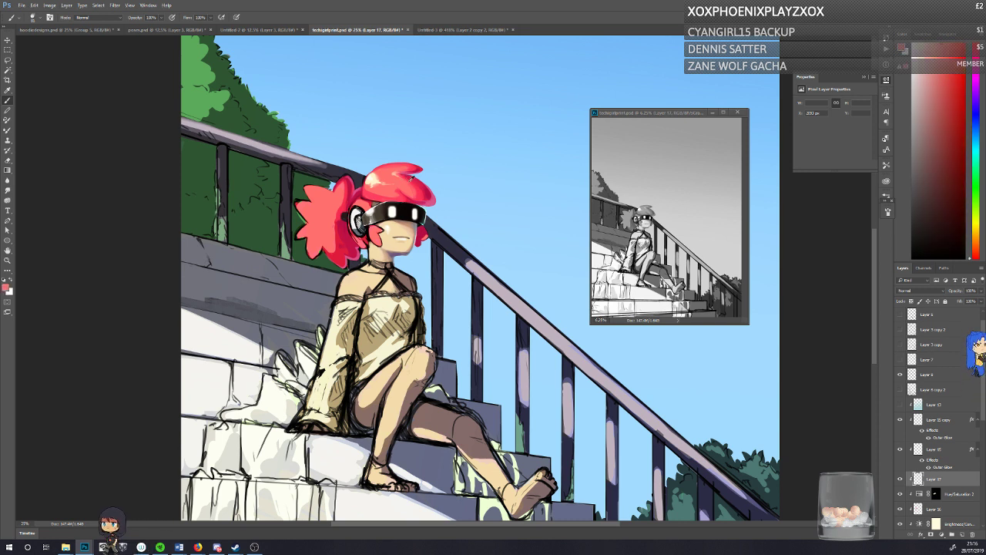
mouse_move(365, 294)
mouse_down()
mouse_move(421, 300)
mouse_move(395, 293)
mouse_move(412, 291)
mouse_up()
alt+click(395, 287)
alt+click(386, 271)
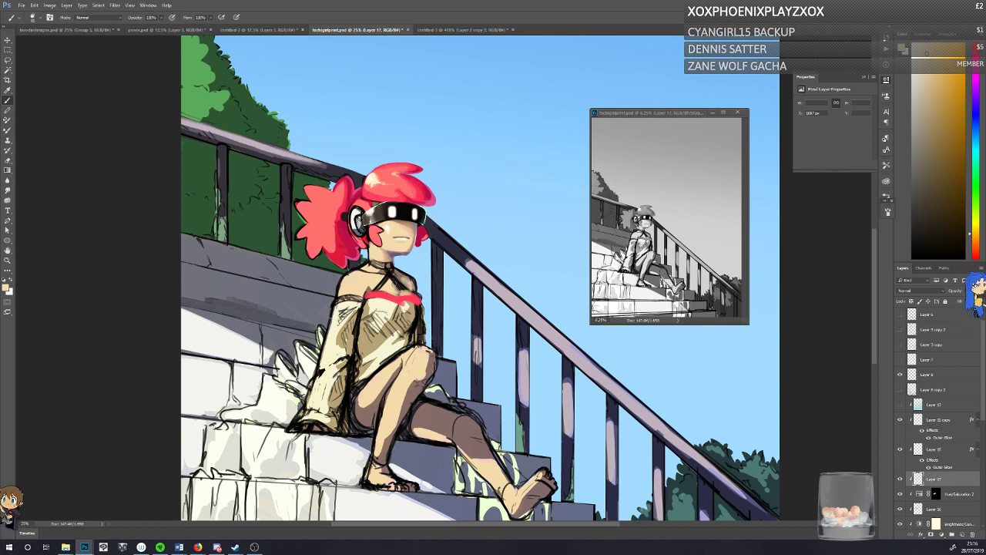
alt+click(391, 308)
mouse_move(398, 306)
mouse_down()
mouse_move(385, 327)
mouse_move(396, 313)
mouse_up()
alt+click(384, 315)
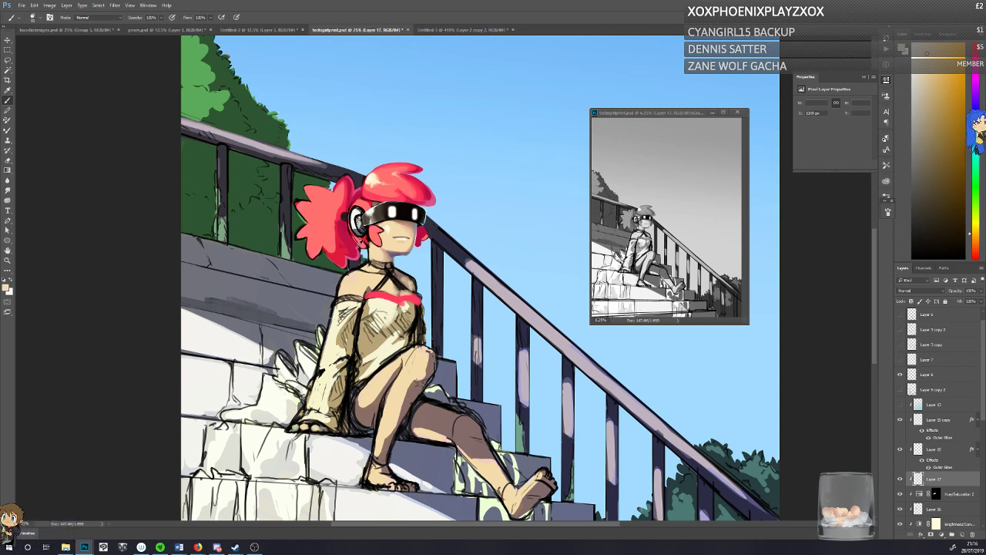
Step: Sample the visor's white and nearby skin and shadow tones, and paint highlights and shading on the character's bare shoulder
alt+click(392, 211)
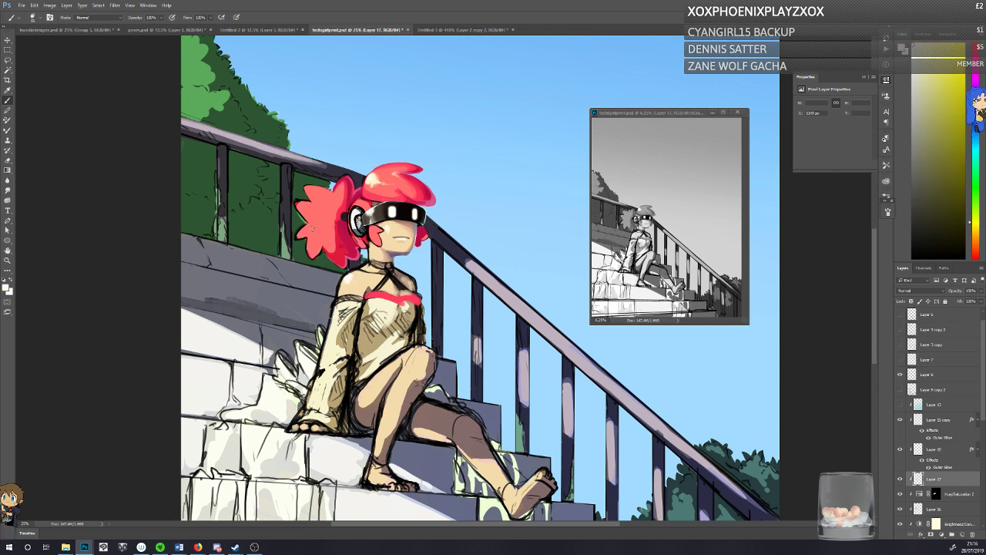
alt+click(345, 285)
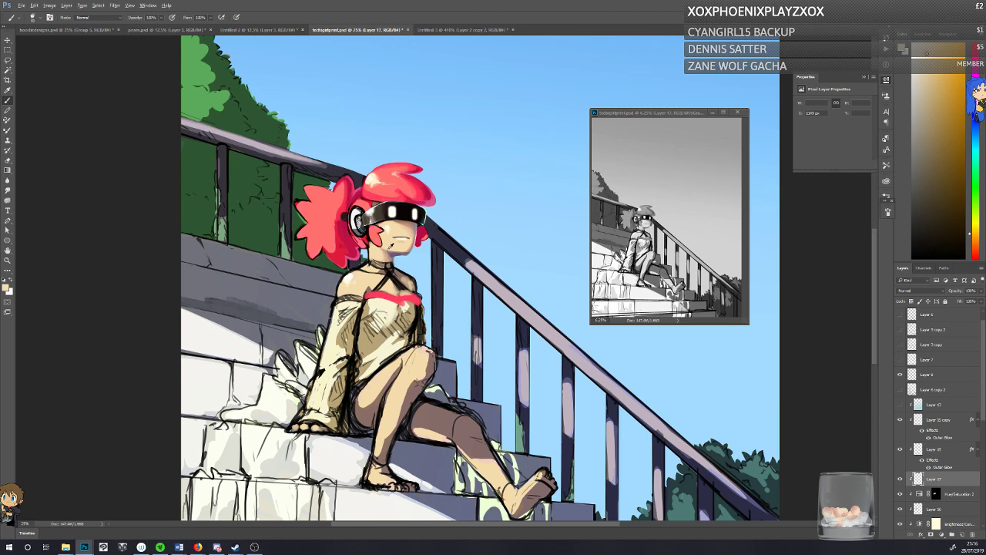
alt+click(390, 245)
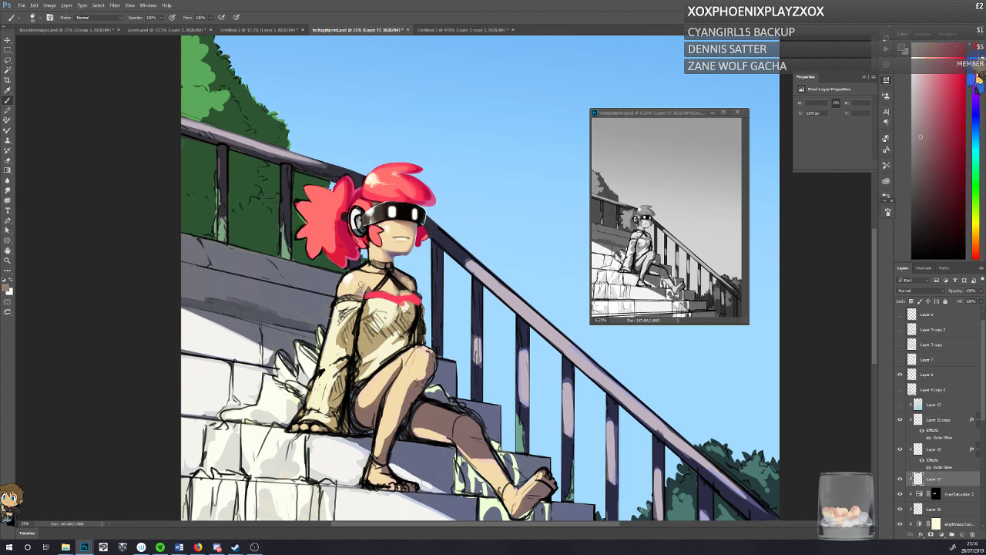
alt+click(358, 275)
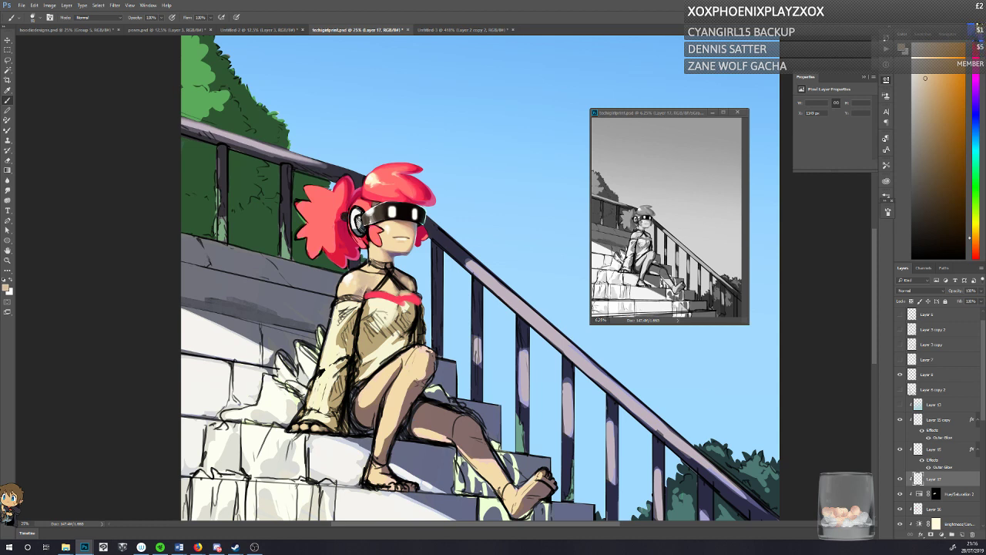
alt+click(380, 231)
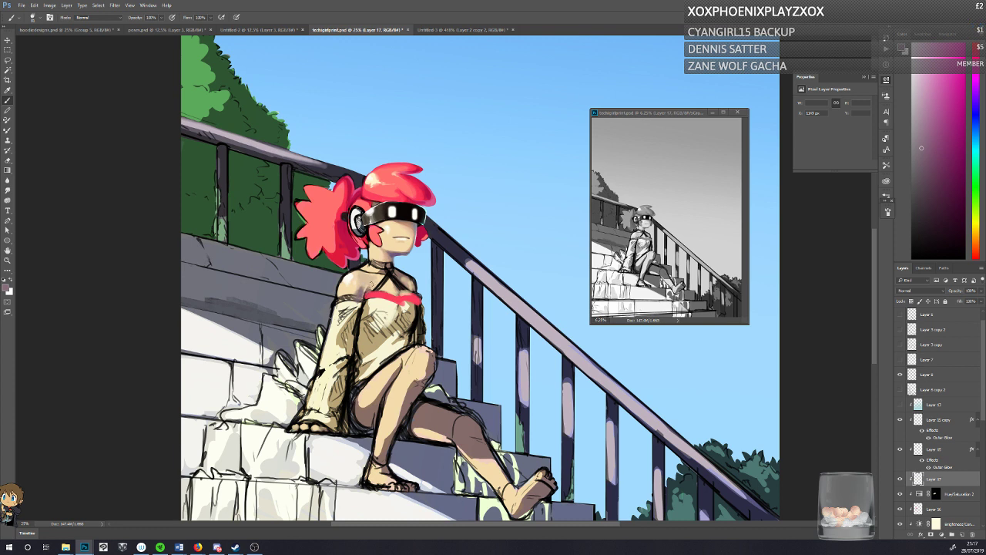
alt+click(372, 284)
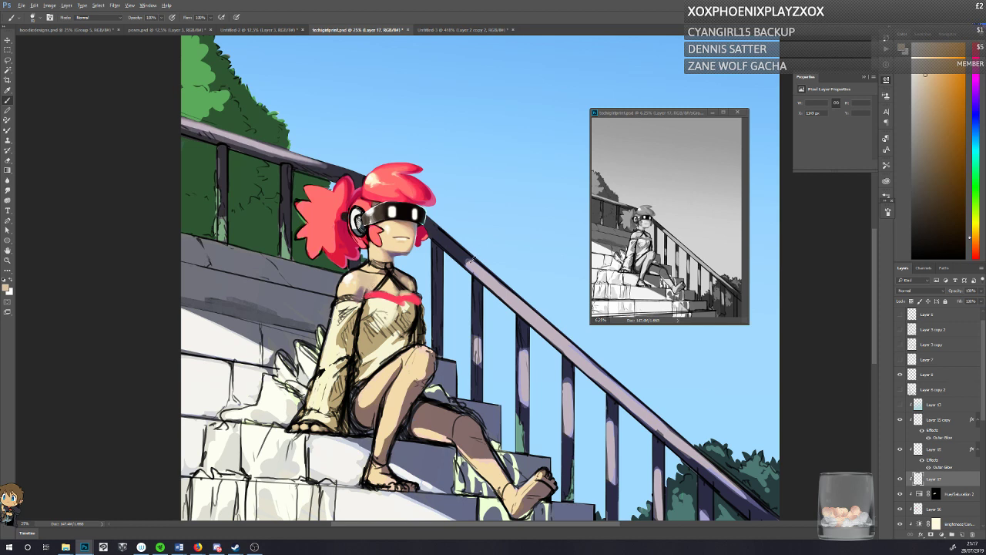
Step: Sample the railing's purples and the hair's pinks and touch up the area where the hair meets the railing
alt+click(469, 257)
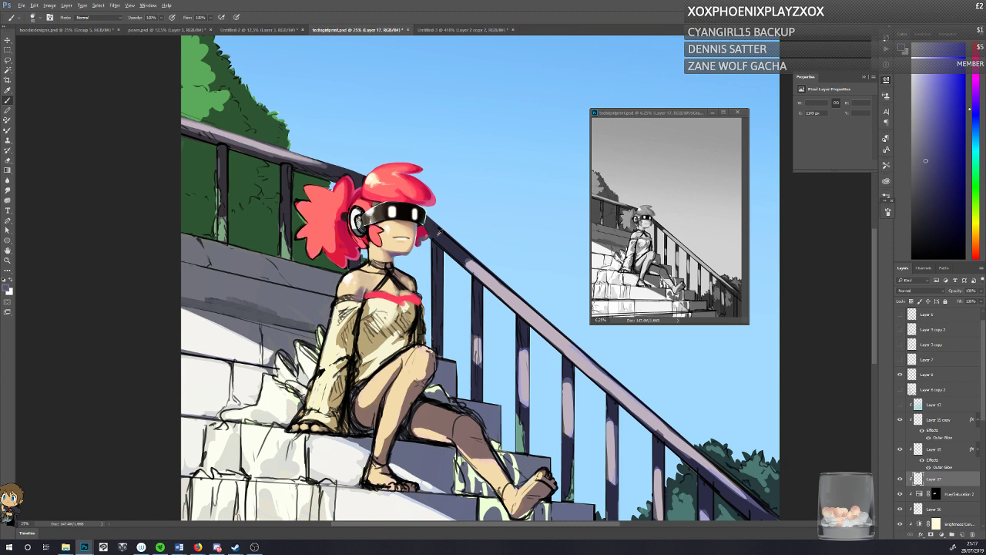
alt+click(437, 235)
alt+click(423, 232)
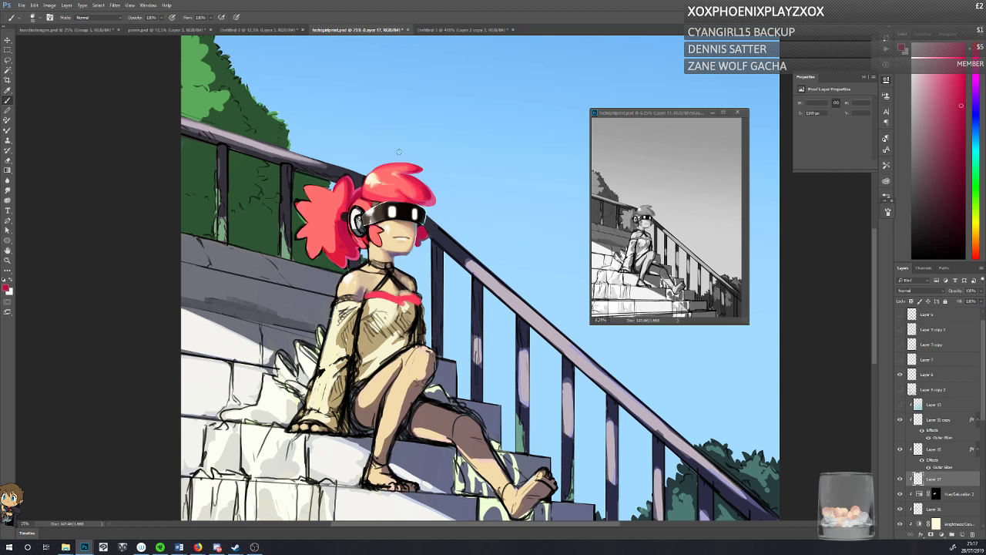
alt+click(436, 231)
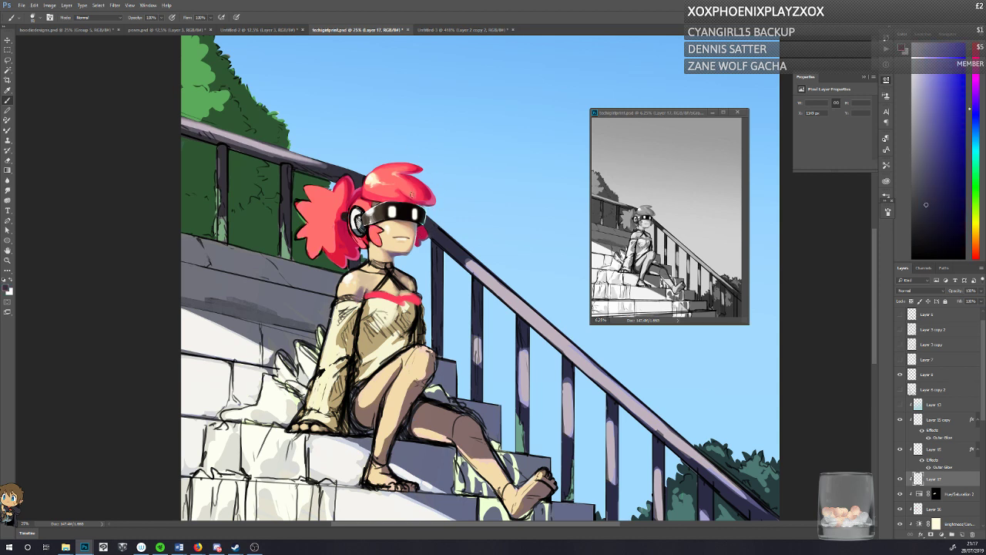
alt+click(433, 199)
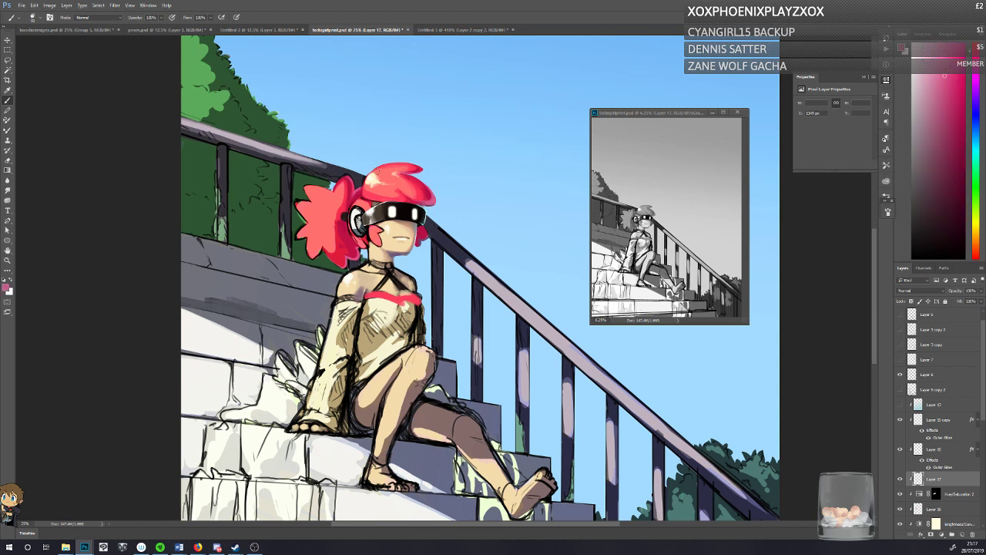
alt+click(432, 213)
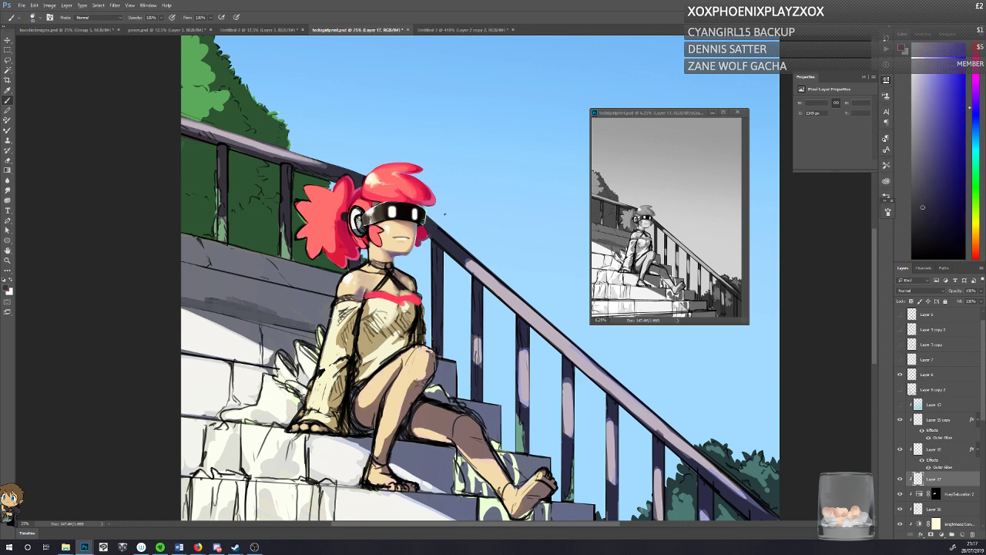
Step: Adjust the brush size and refine the tip of the fringe above the visor with sampled colours
right_click(445, 214)
drag(484, 234, 490, 234)
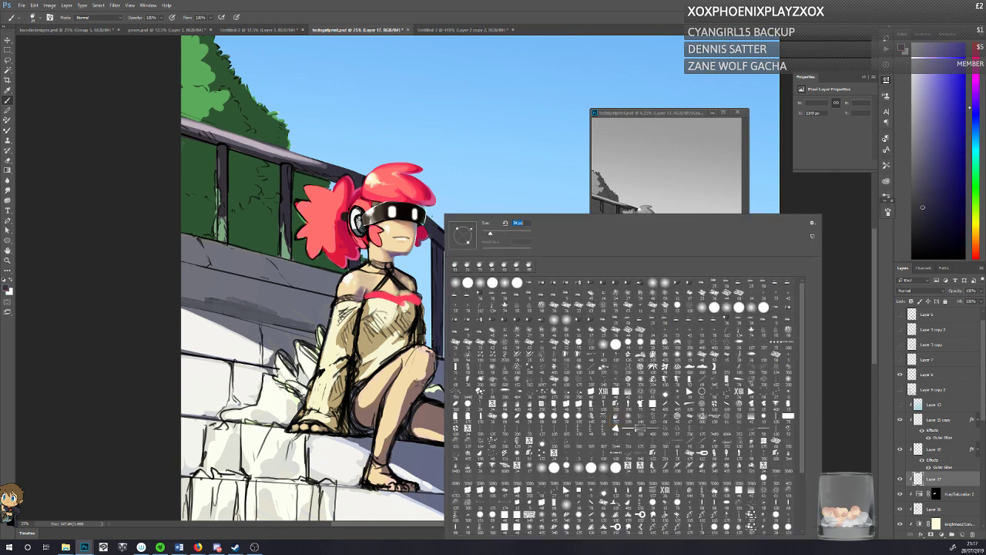
click(440, 204)
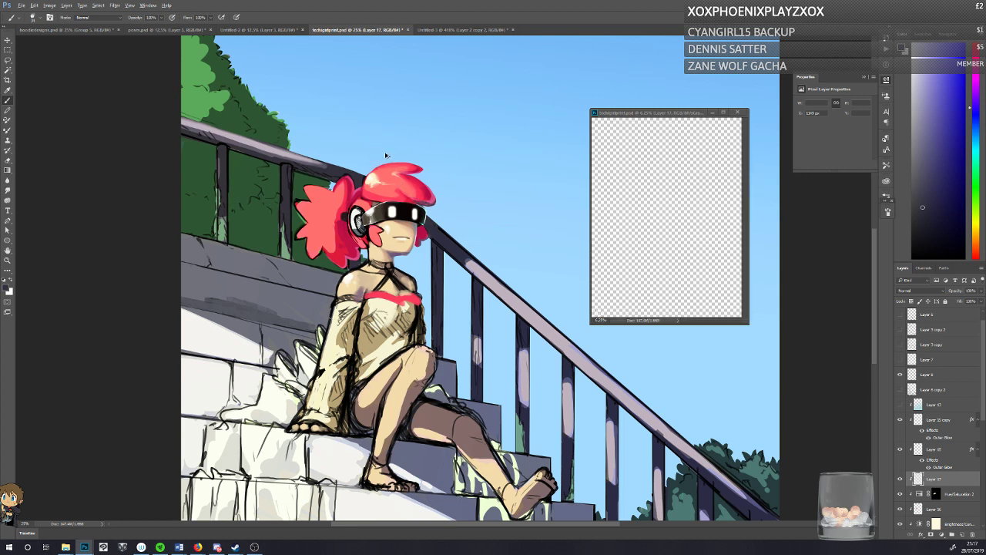
alt+click(436, 198)
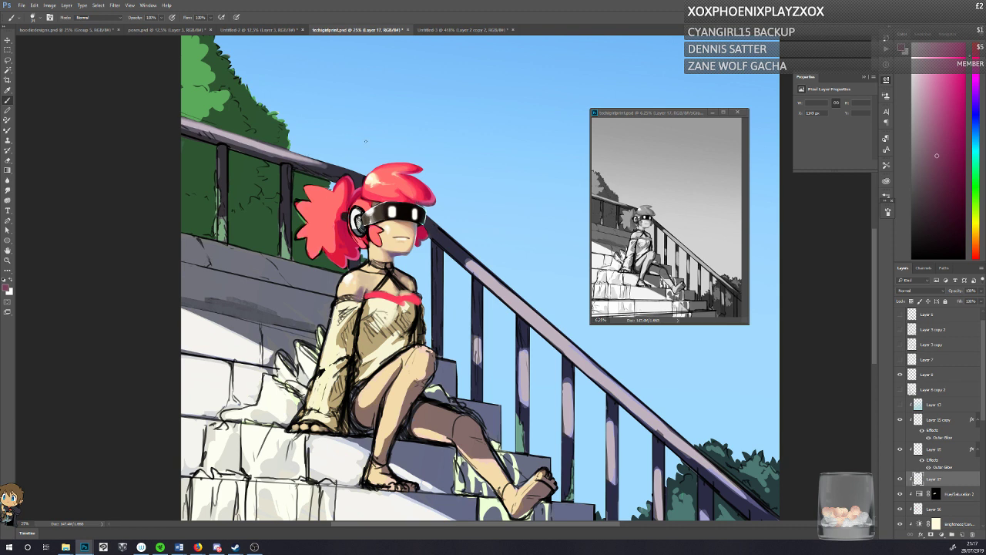
Step: Sample the fringe's near-white cream highlight, paint a matching highlight with a soft gradient glow on the ponytail, and save the document
alt+click(372, 179)
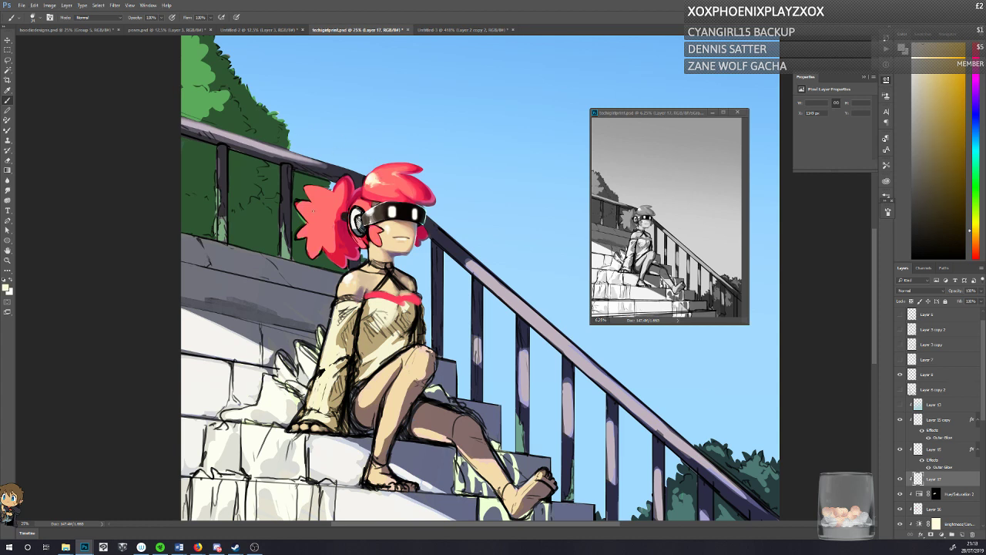
drag(312, 206, 316, 212)
click(7, 169)
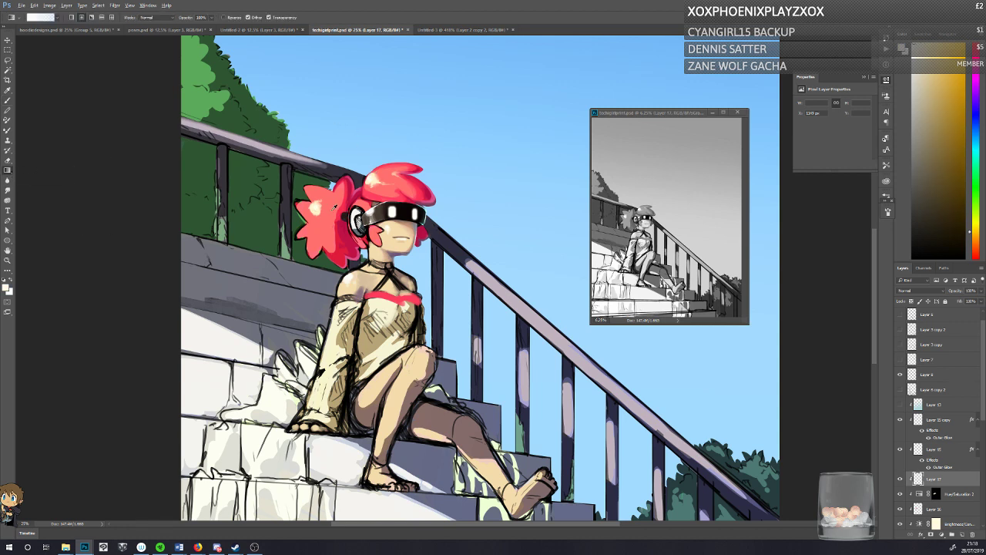
mouse_move(315, 210)
mouse_down()
mouse_move(325, 236)
mouse_move(319, 223)
mouse_up()
key(ctrl+z)
key(b)
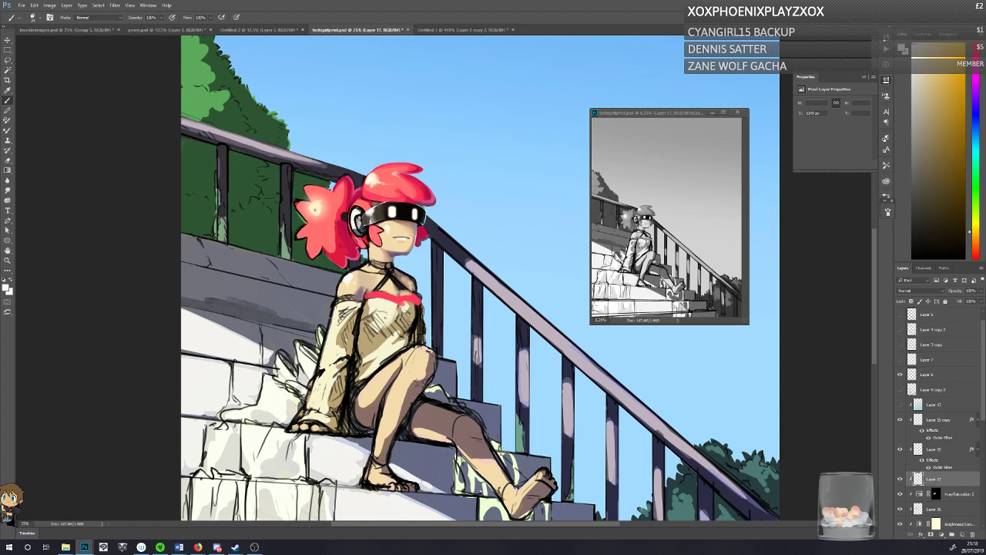
key(ctrl+s)
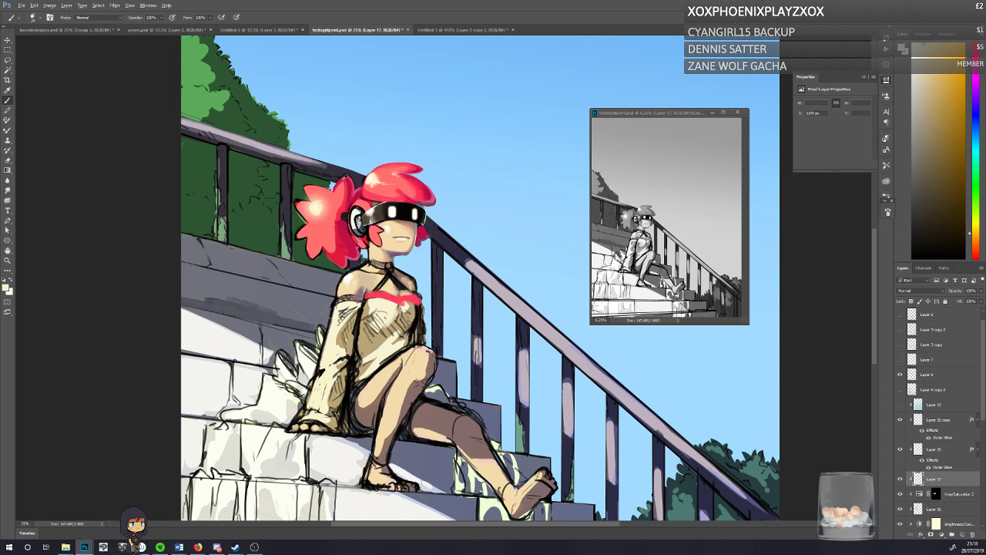
Step: Sample the hair pink, darken it to crimson and touch up the hair around the headphone with the visor's sampled dark tones
alt+click(347, 178)
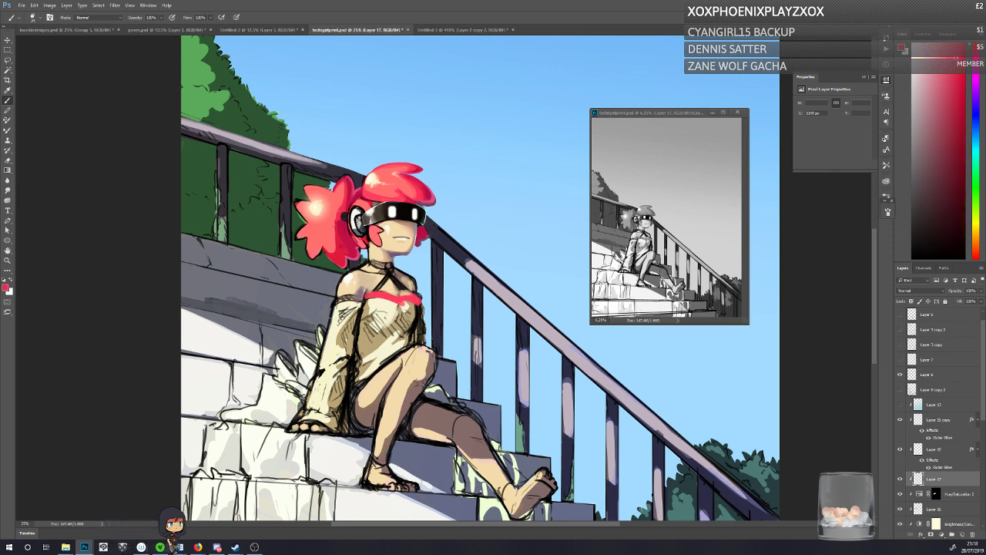
click(960, 104)
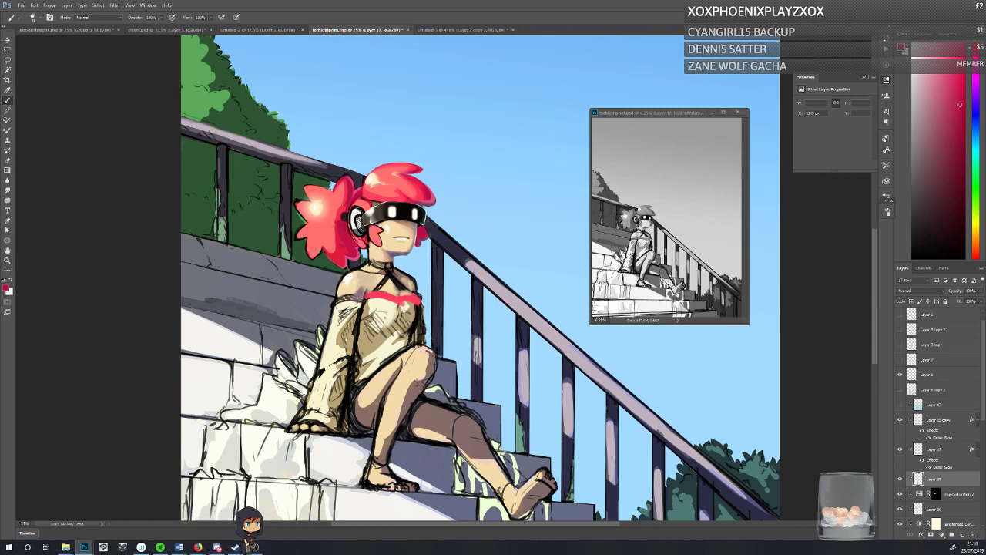
alt+click(377, 209)
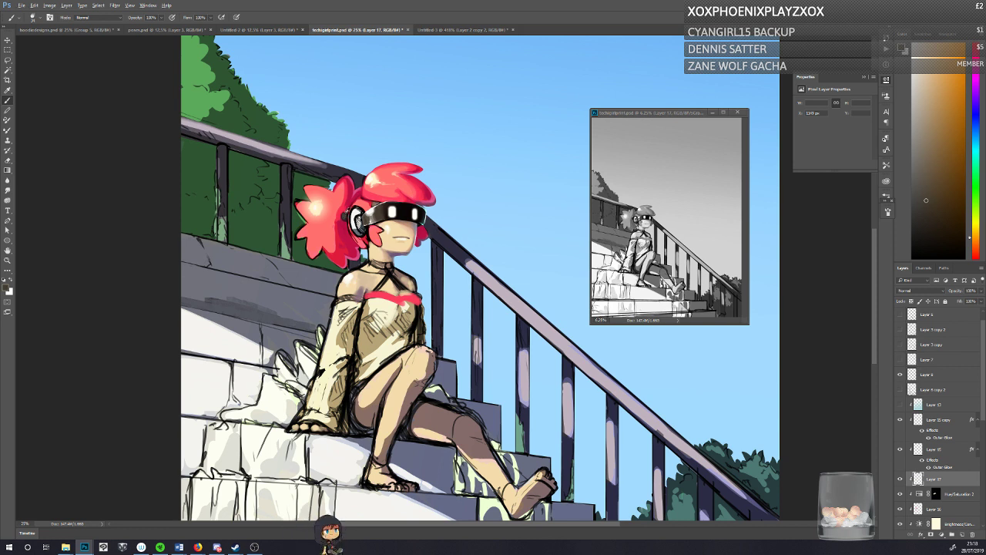
alt+click(350, 209)
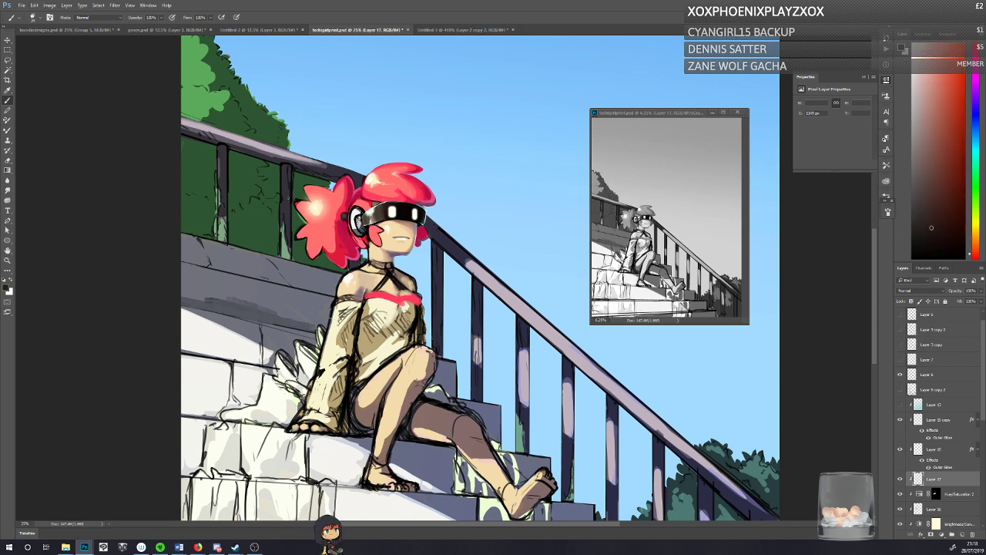
Step: Refine the upper edge of the ponytail against the bushes using sampled hair pinks, crimson and the background's dark green
alt+click(314, 192)
drag(322, 187, 303, 185)
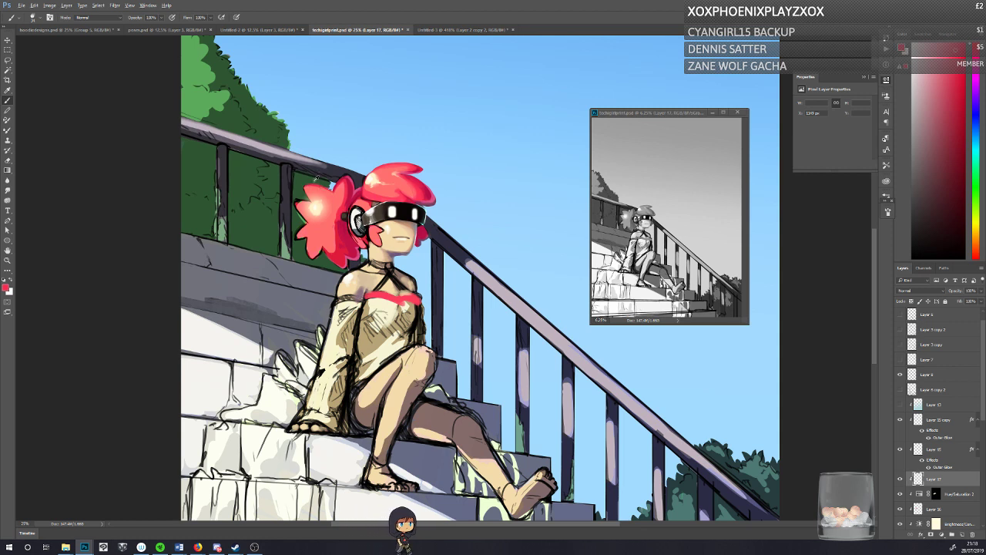
alt+click(322, 178)
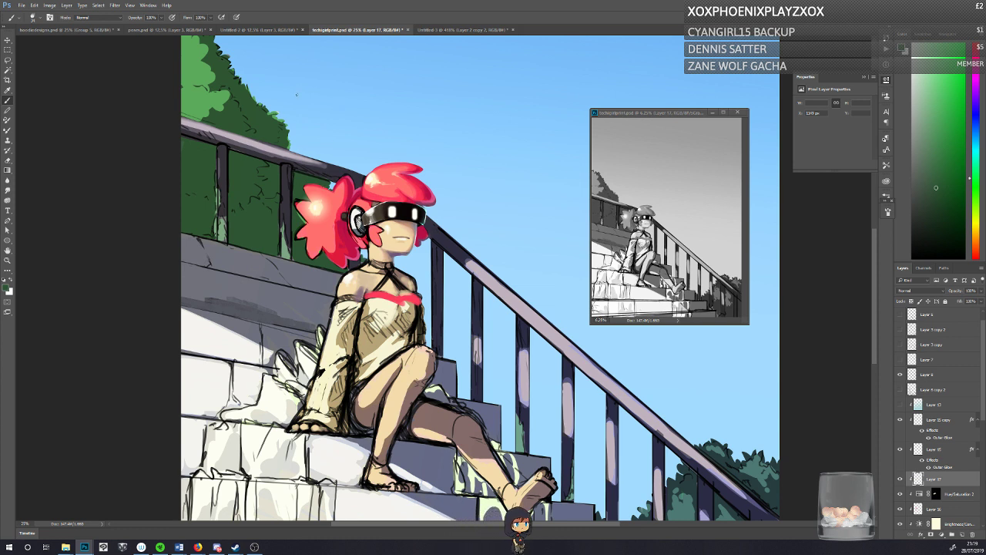
alt+click(343, 179)
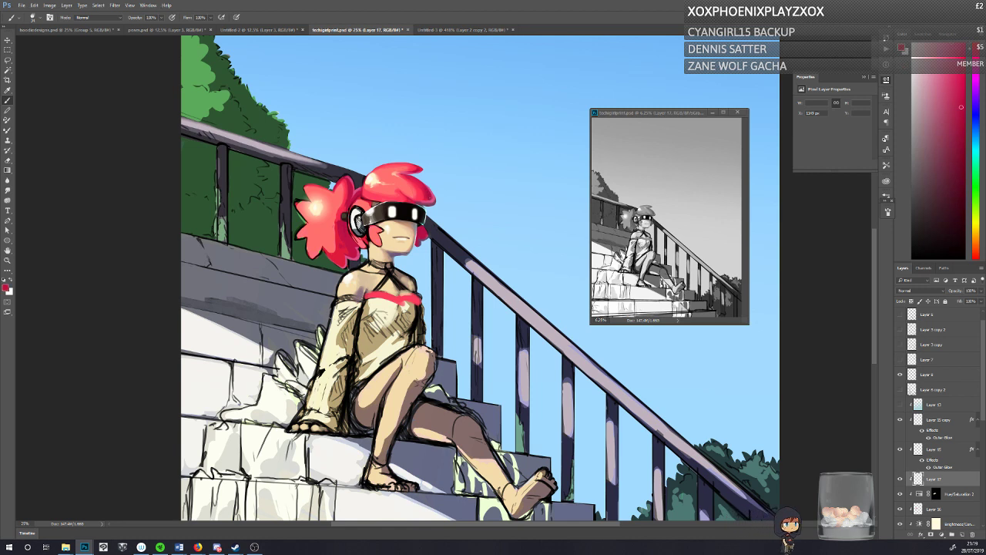
Step: Choose a dark magenta, blend it with the hair's crimson into the ponytail shadow behind the headphone, and save the document
click(6, 288)
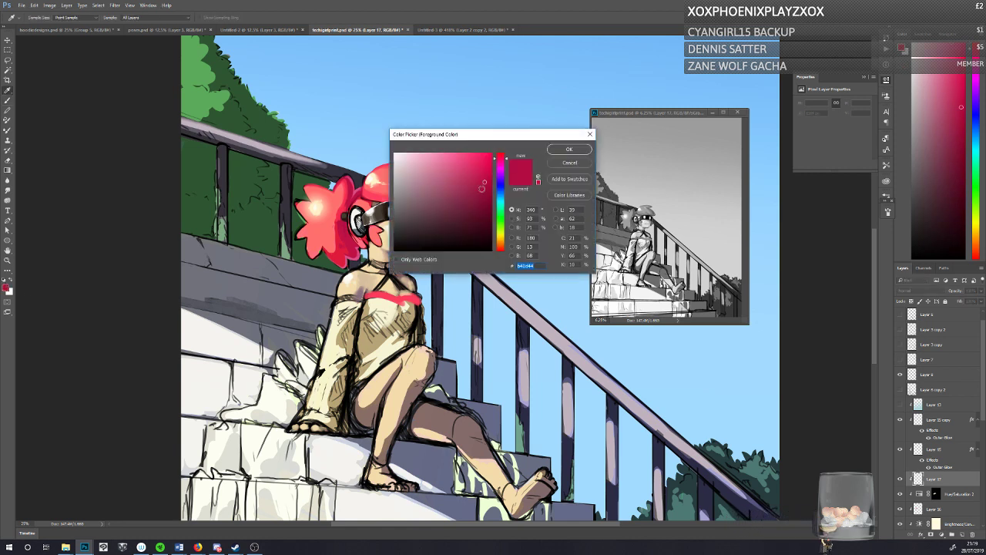
click(490, 215)
click(501, 161)
click(567, 150)
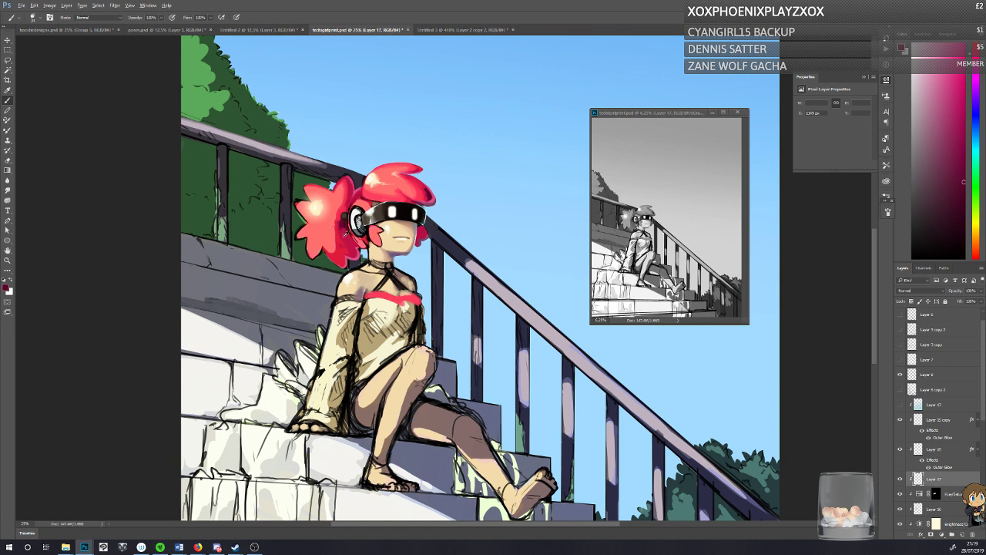
alt+click(345, 231)
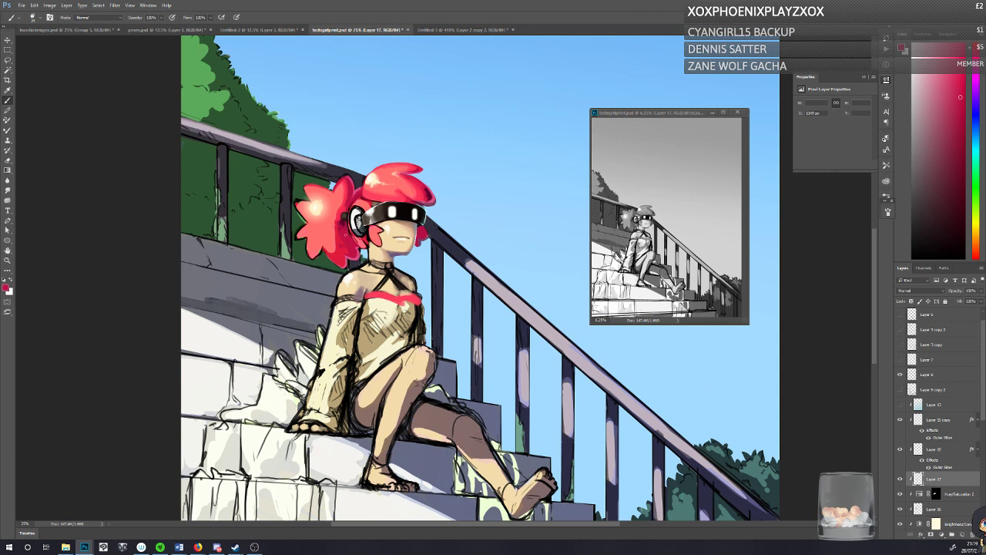
alt+click(346, 224)
alt+click(343, 218)
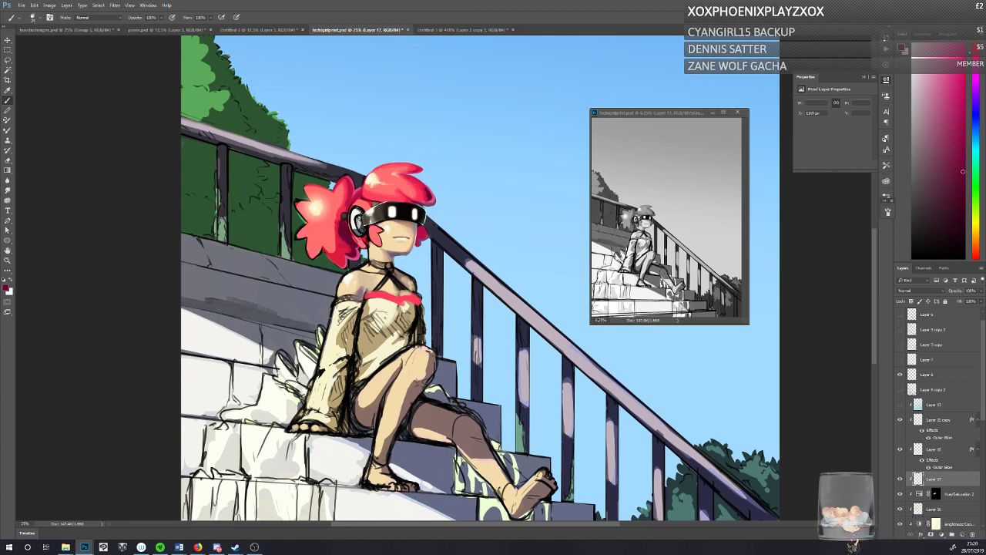
click(616, 207)
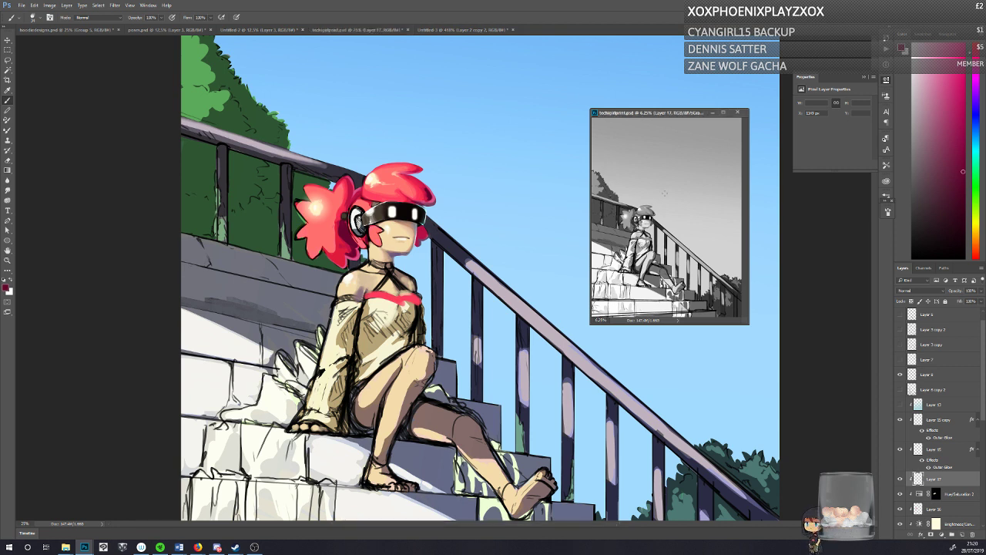
click(120, 210)
key(ctrl+s)
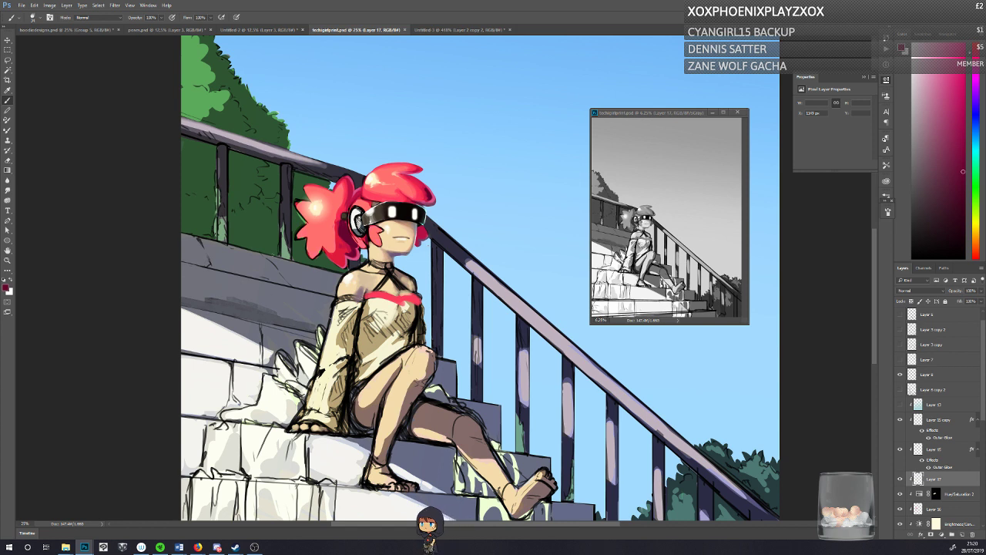
Step: Sample nearby skin tones to touch up the face below the visor, and pick up the coral pink of the fringe
alt+click(364, 272)
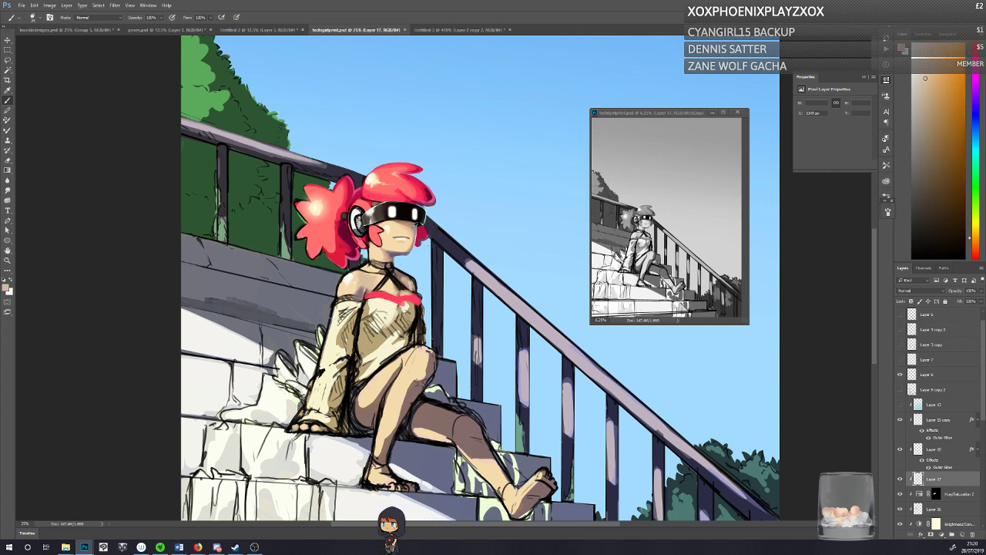
alt+click(413, 225)
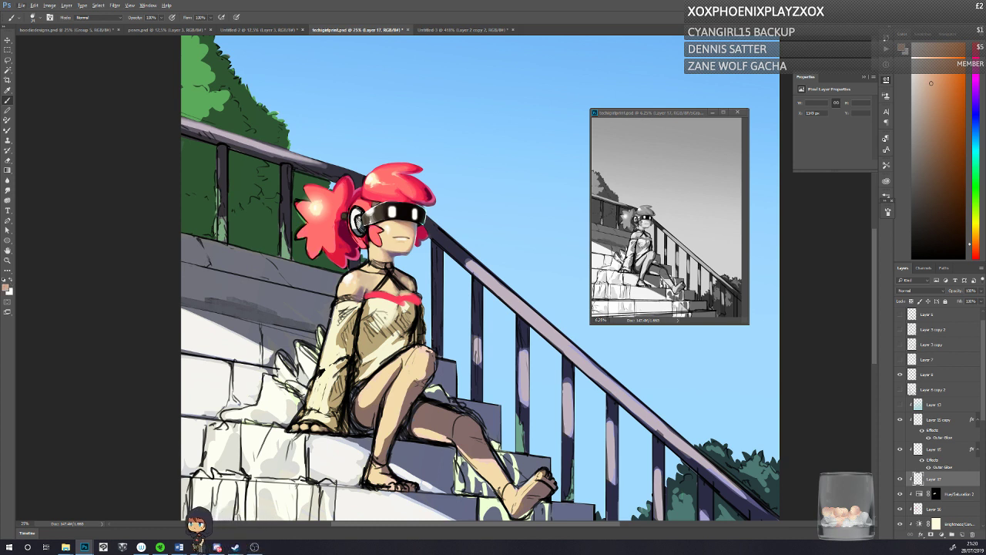
alt+click(379, 174)
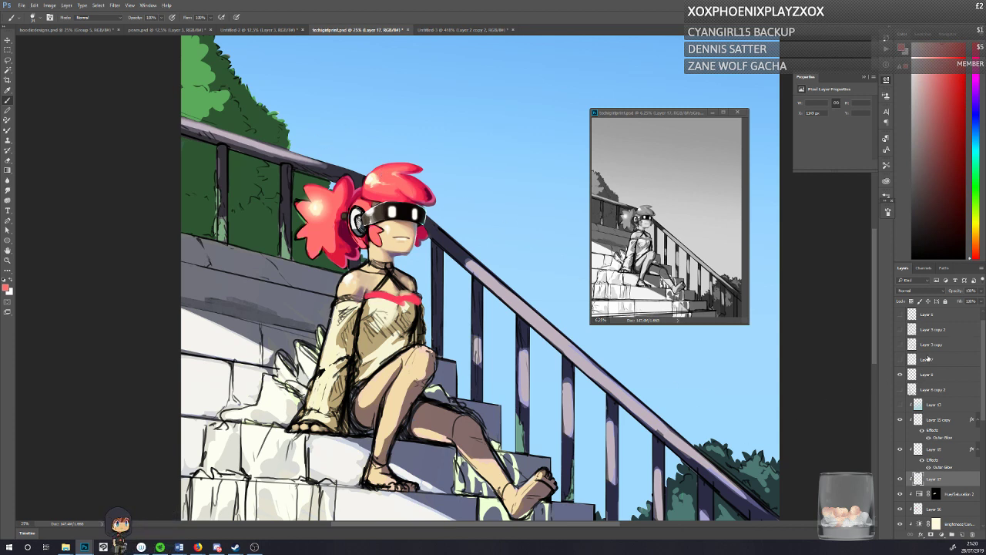
Step: Add a new layer above Layer 7 and scribble a coral-pink patch near the top of the sky
click(928, 358)
click(962, 534)
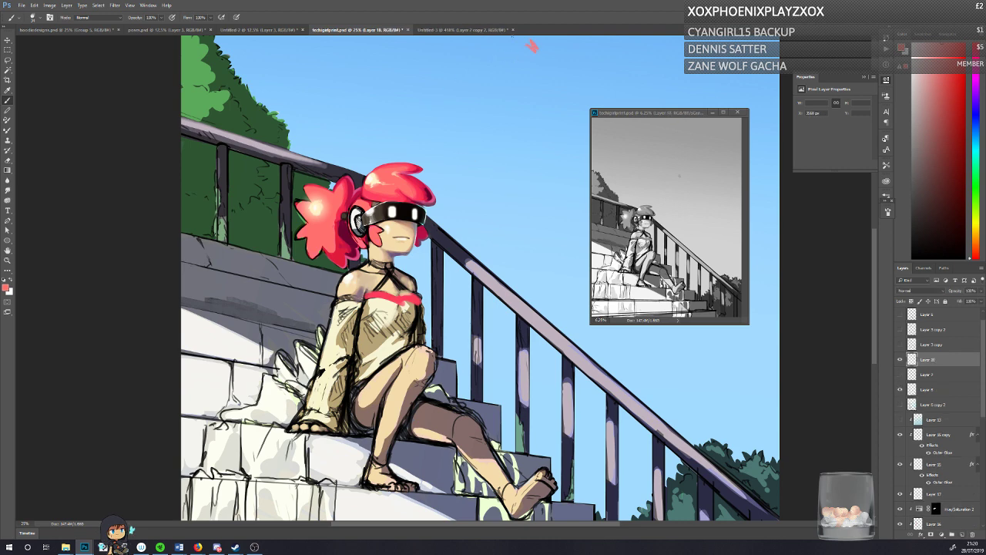
scroll(530, 113, up, 5)
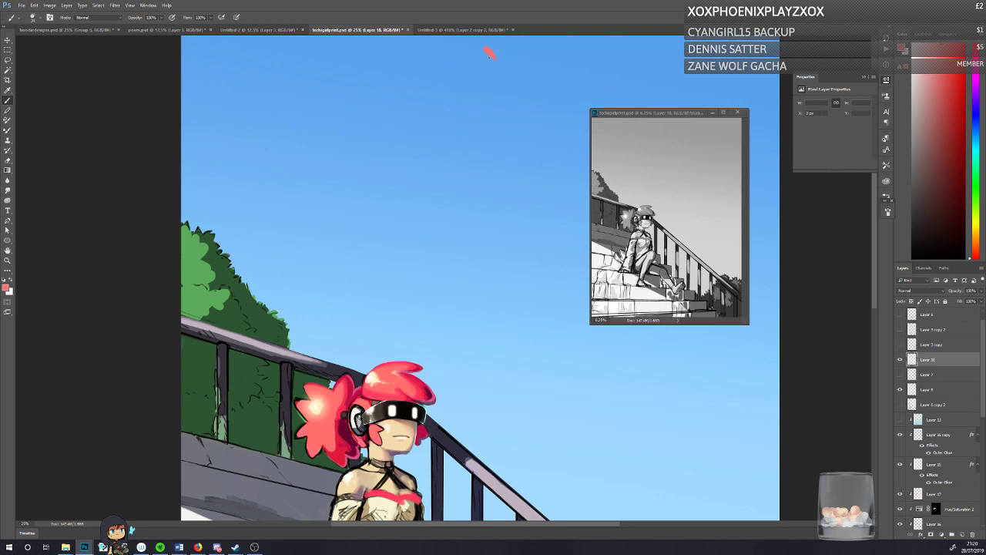
drag(489, 57, 484, 53)
scroll(860, 250, up, 1)
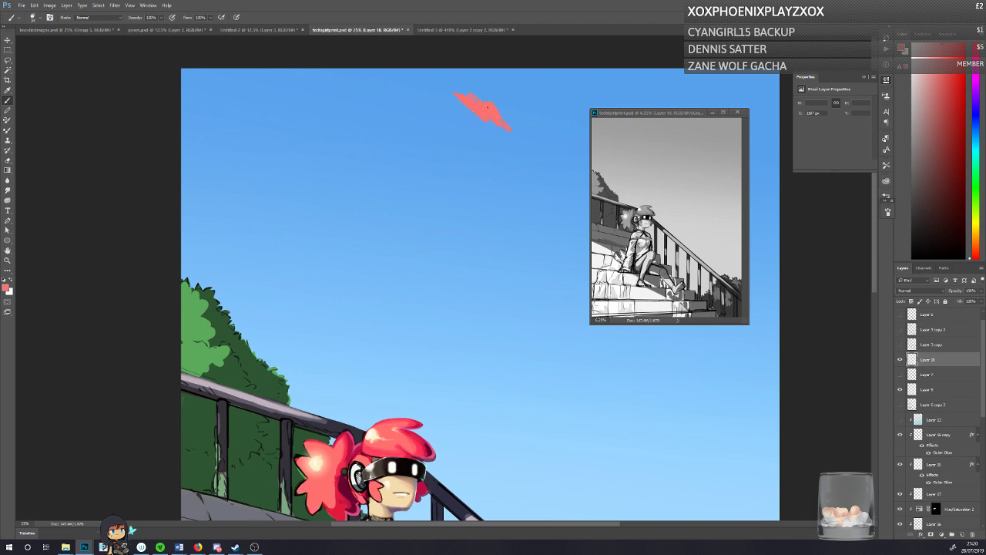
click(659, 125)
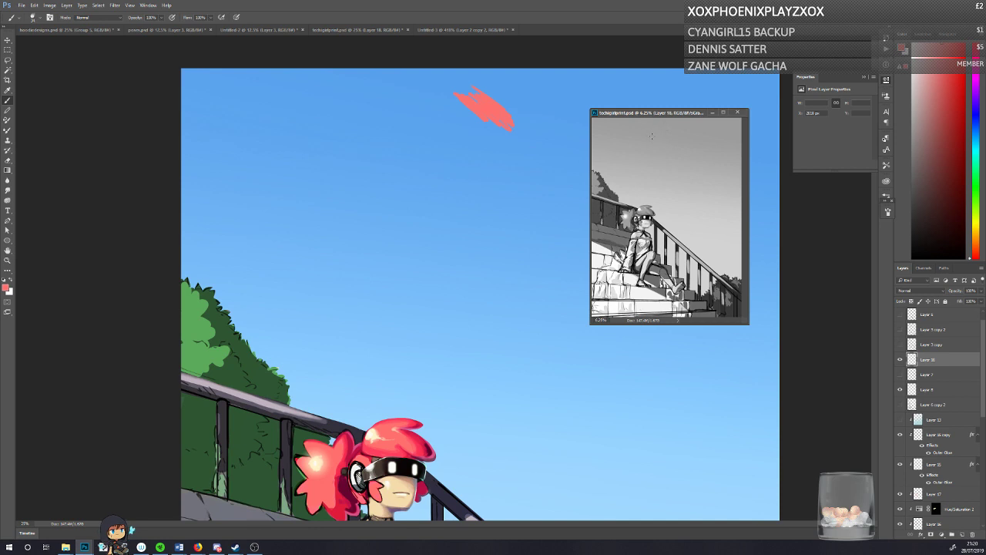
click(478, 101)
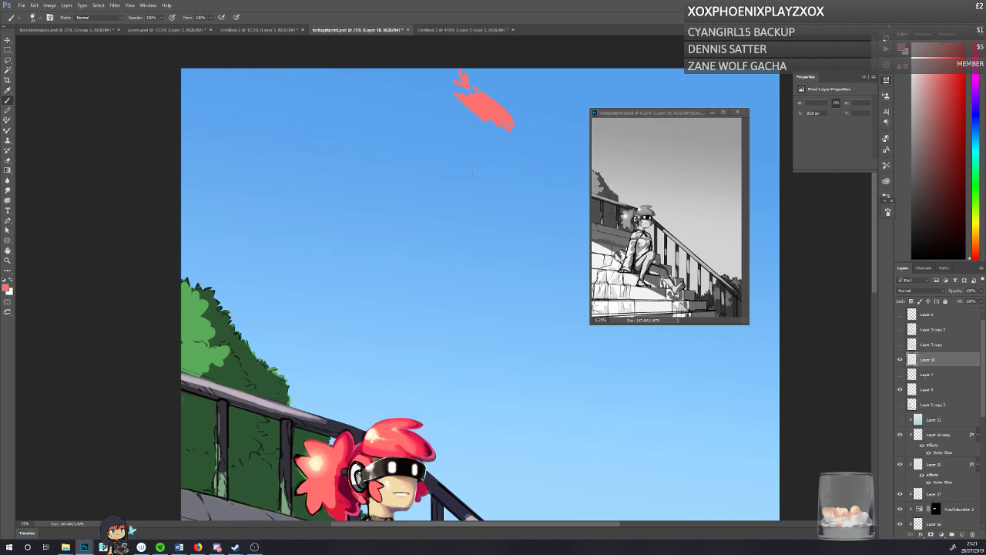
Step: Clear the coral-pink scribble from the sky on the new layer and return to the character
key(Delete)
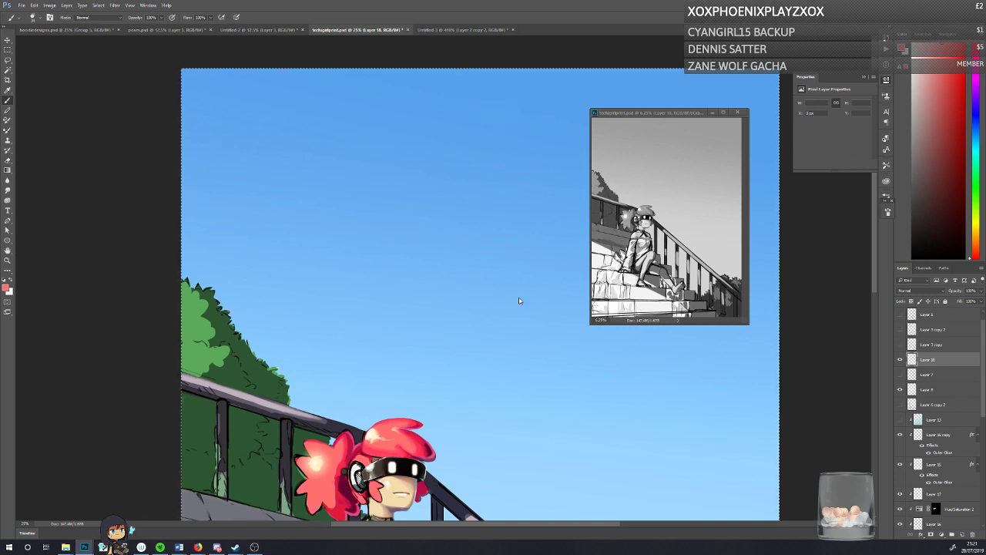
scroll(520, 300, down, 5)
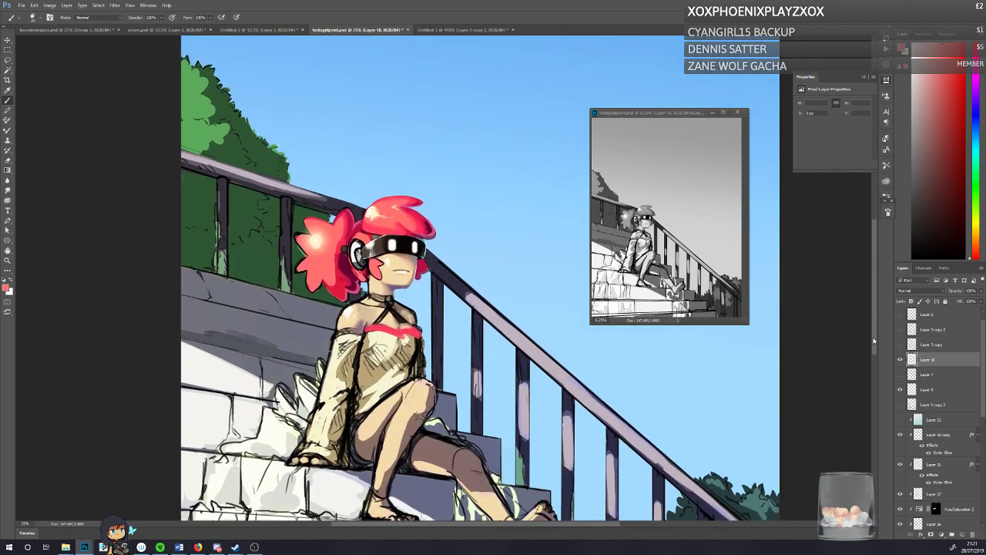
scroll(871, 352, down, 1)
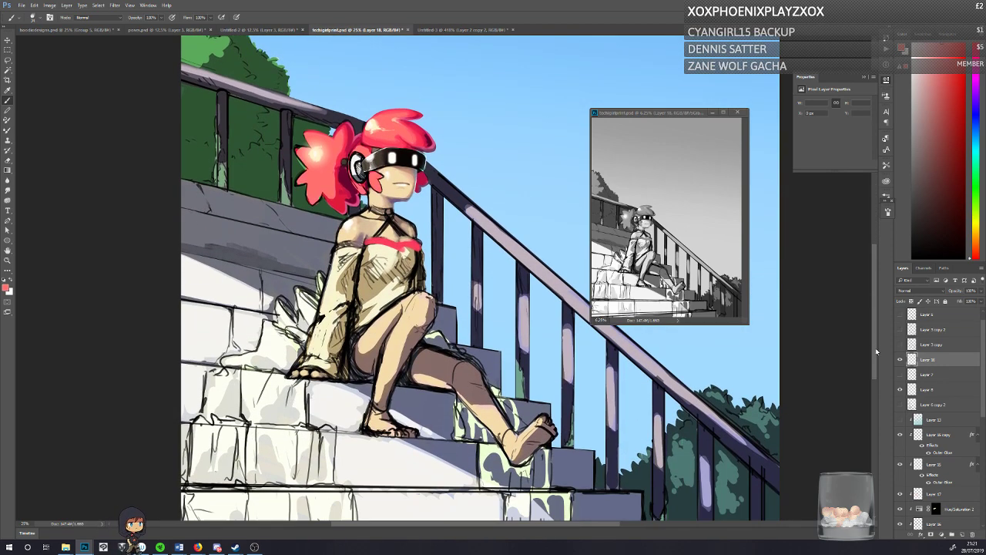
Step: Compare the painting with and without Layer 17 and the Hue/Saturation 2 adjustment by toggling their visibility
click(899, 360)
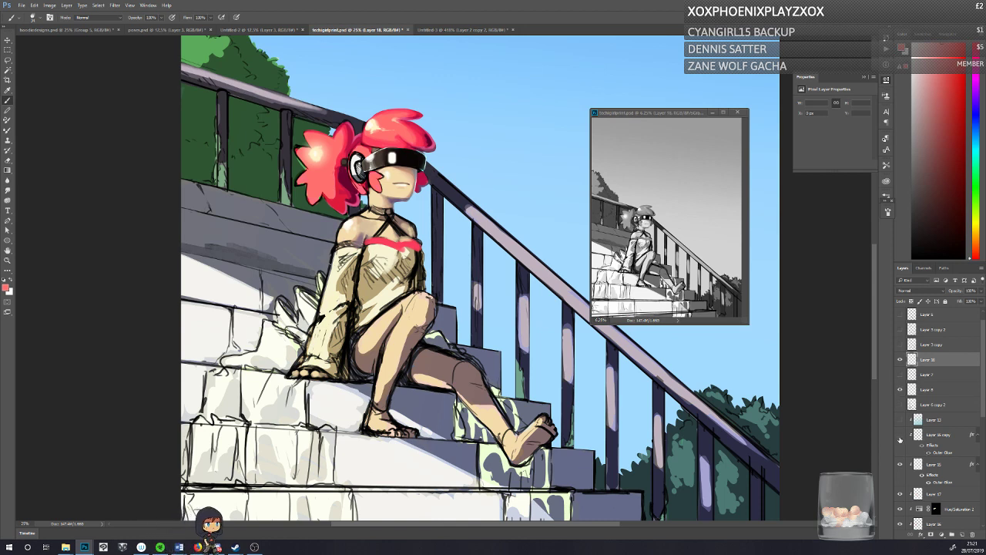
click(900, 494)
click(900, 495)
click(900, 510)
click(900, 509)
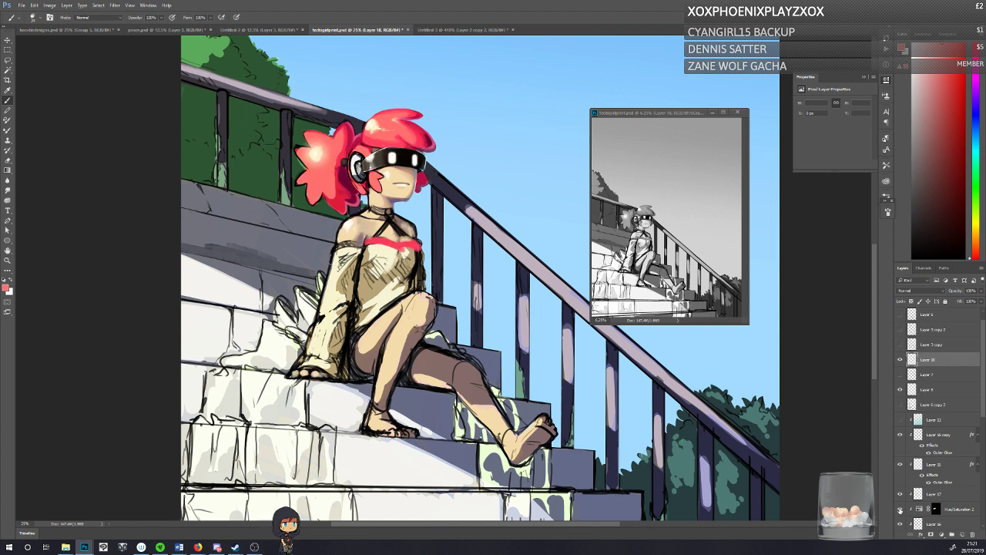
click(899, 495)
click(899, 495)
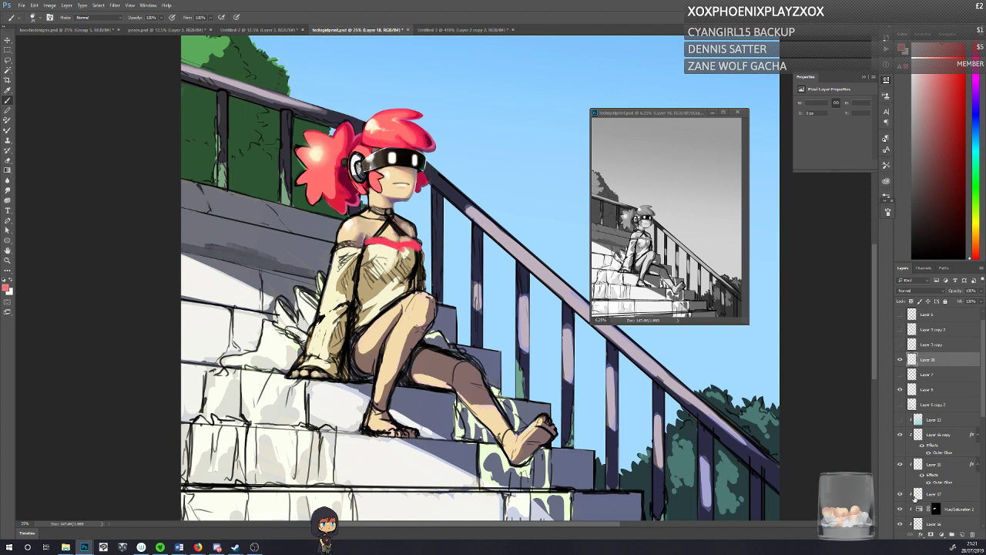
click(899, 495)
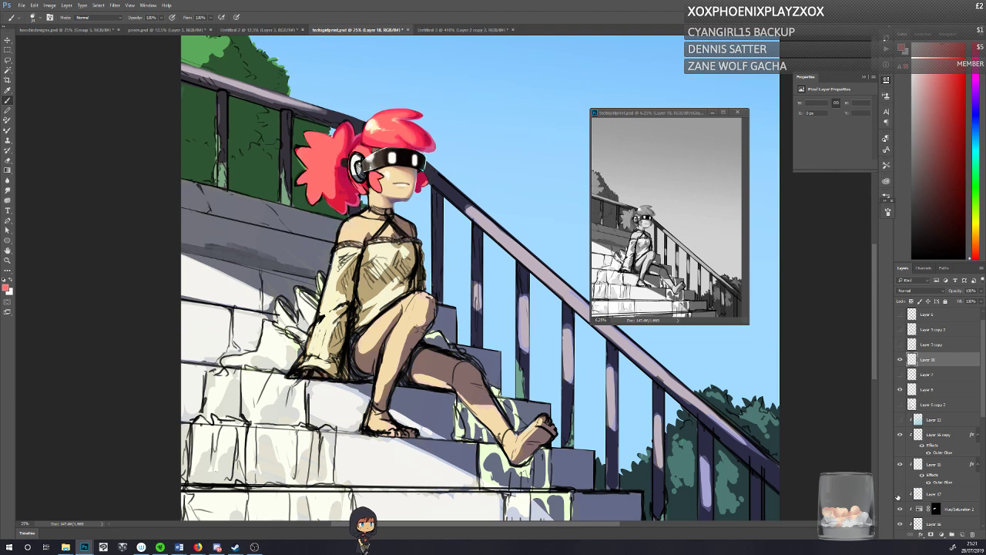
click(899, 496)
click(899, 496)
click(899, 495)
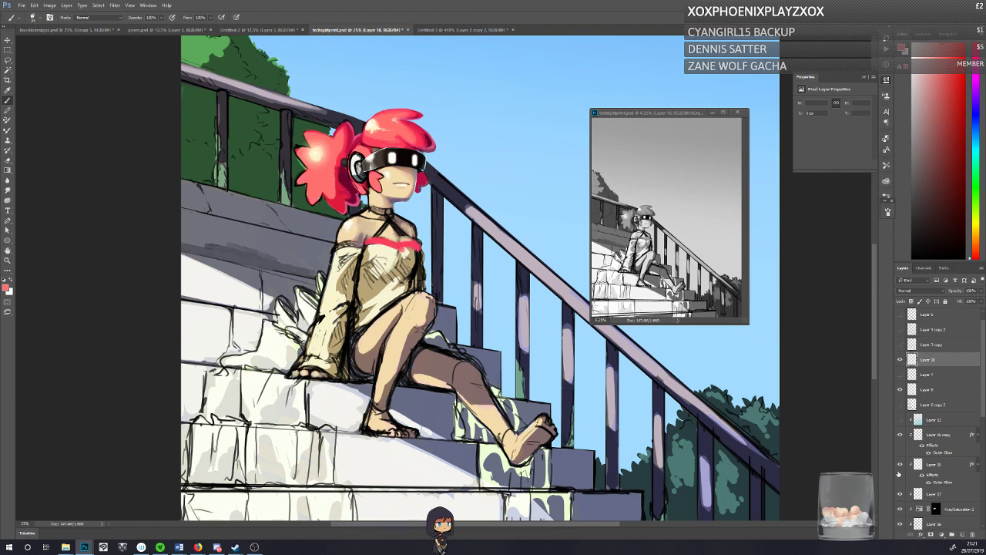
click(899, 497)
click(899, 497)
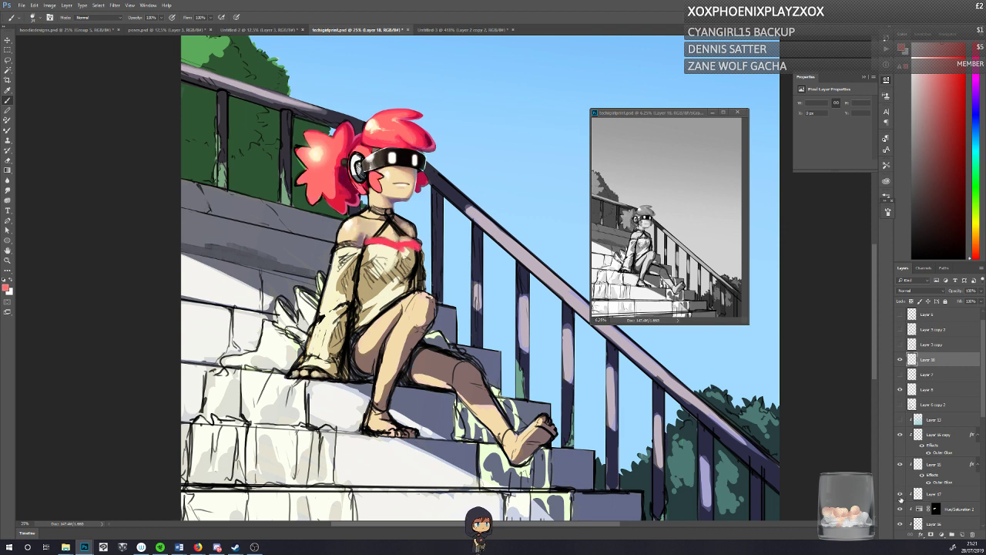
Step: On Layer 17, add sampled pale blue below the headphone and refine the hair with sampled dark magenta, crimson and cream tones
click(930, 495)
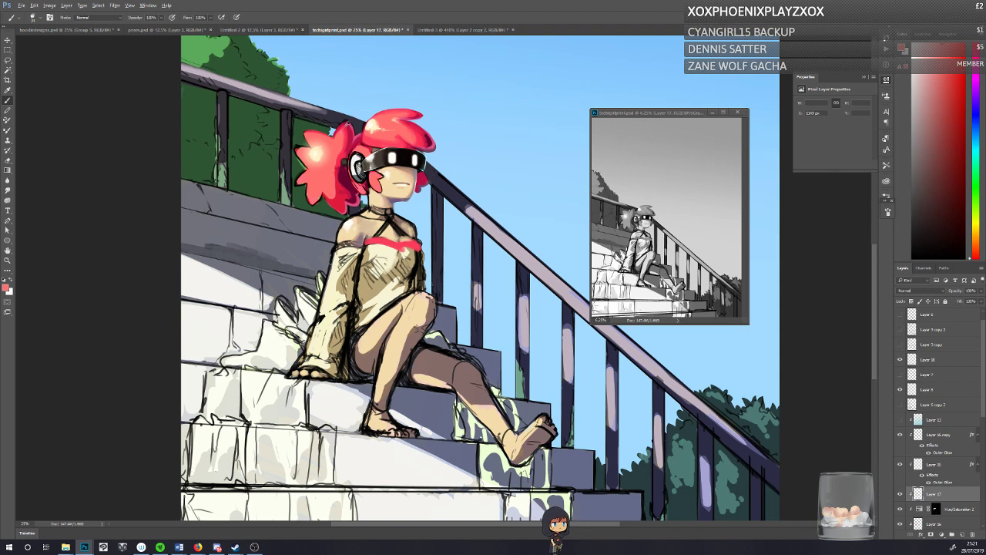
alt+click(449, 158)
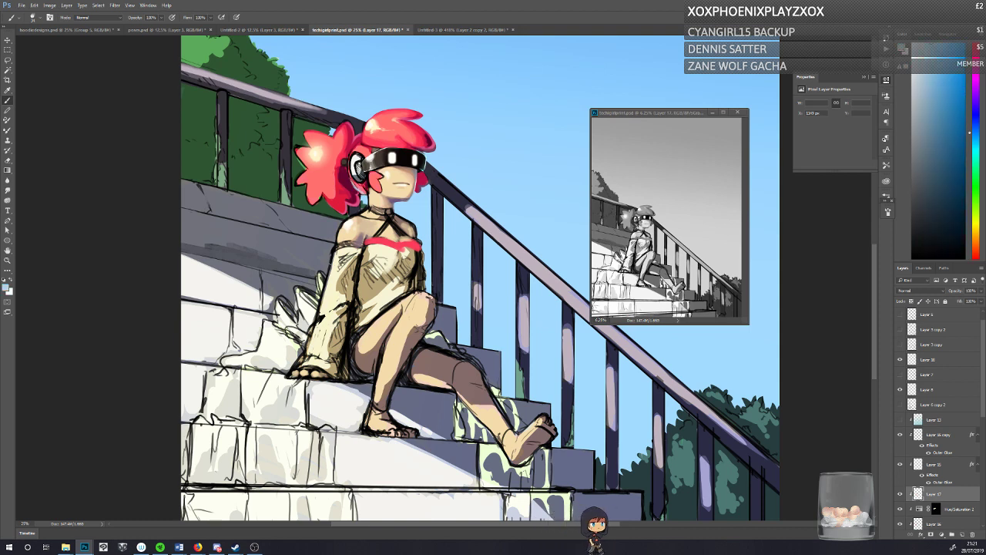
drag(359, 184, 367, 189)
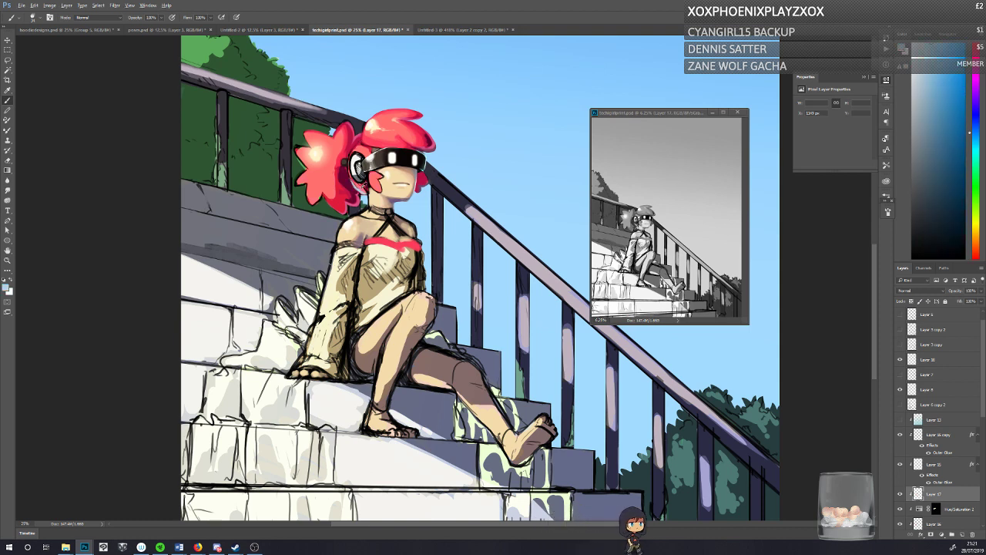
alt+click(353, 184)
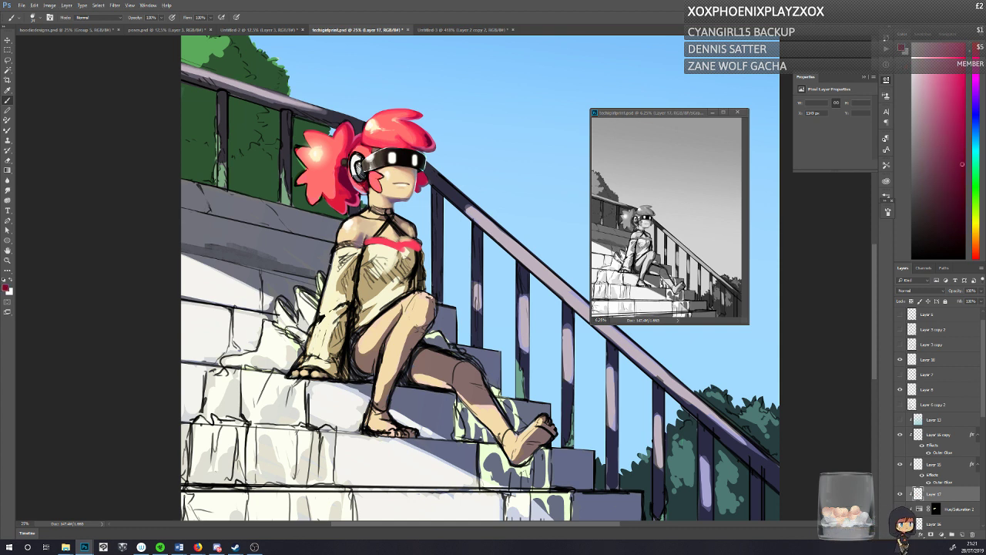
alt+click(369, 131)
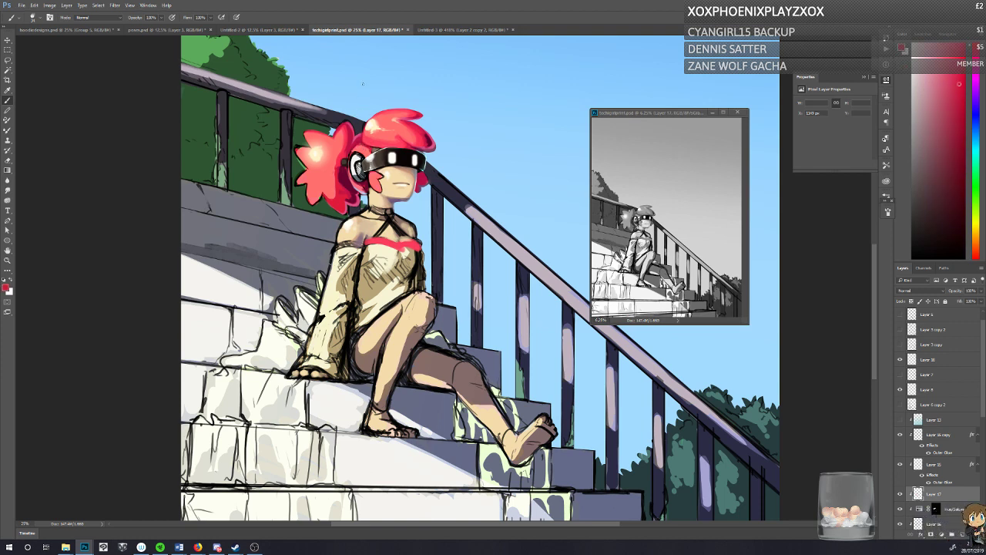
alt+click(376, 115)
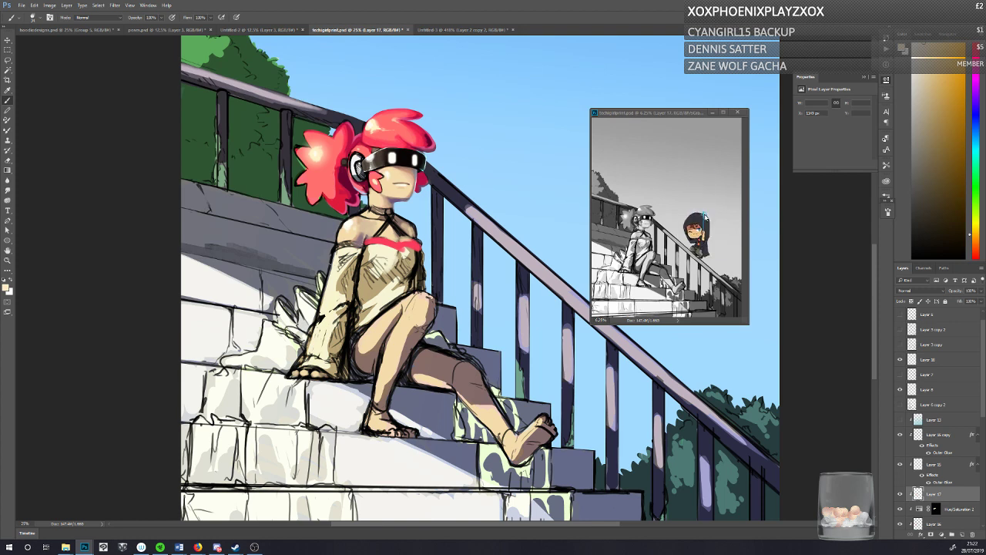
Step: On Layer 17, refine the fringe and the side locks beside the face with sampled coral-red and dark magenta hair tones
alt+click(323, 161)
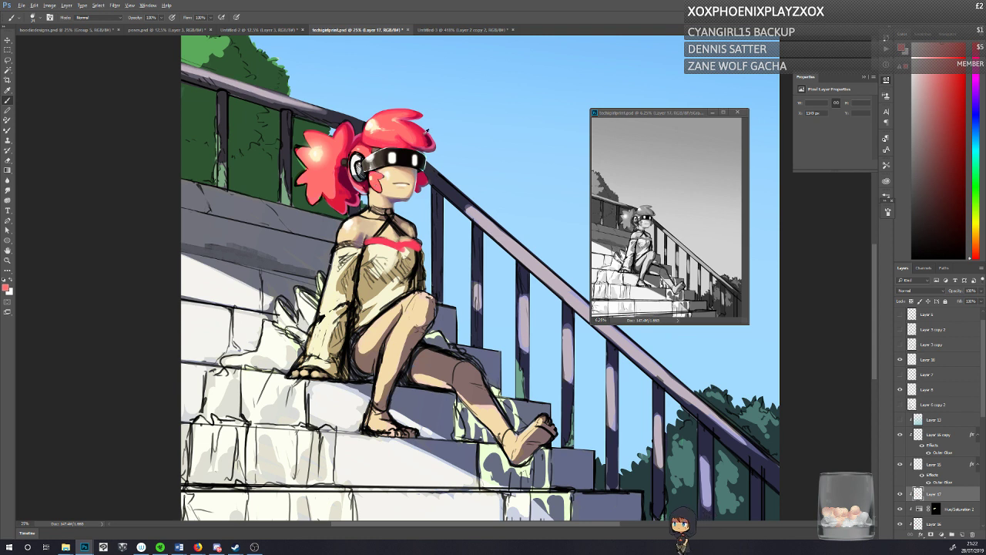
alt+click(428, 136)
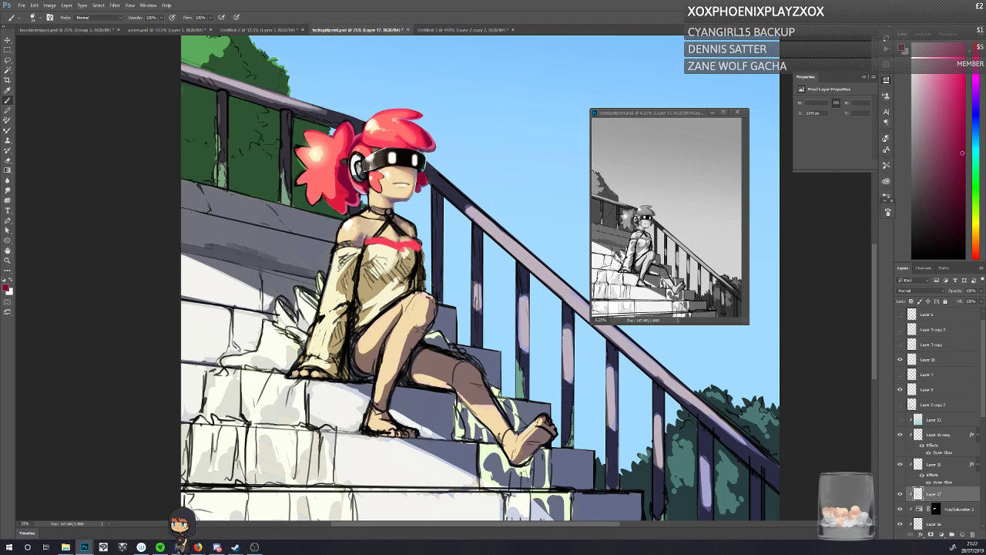
alt+click(422, 182)
alt+click(390, 113)
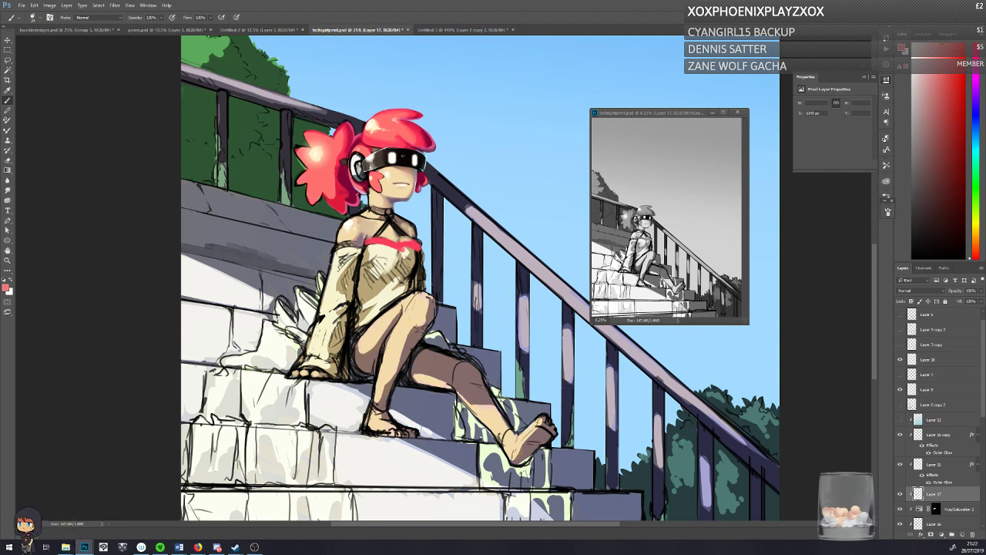
alt+click(418, 188)
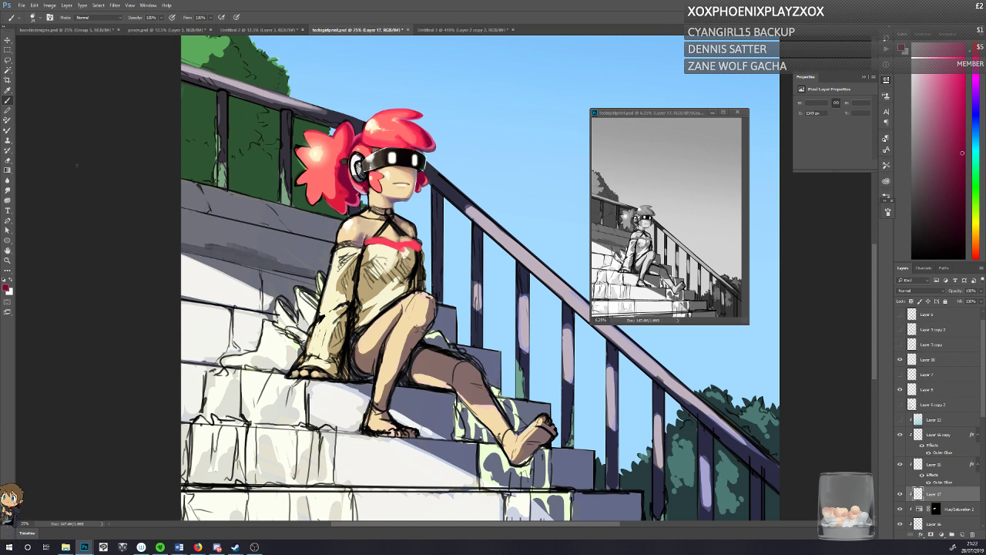
Step: Lasso the hair locks beside the face, shade them with gradients of sampled hair colours, deselect and save the document
click(8, 59)
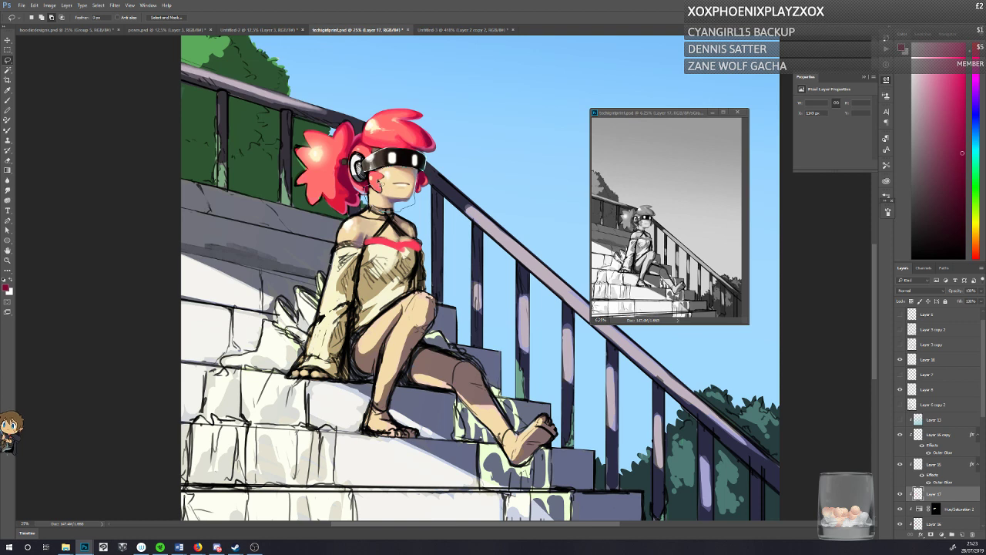
click(11, 171)
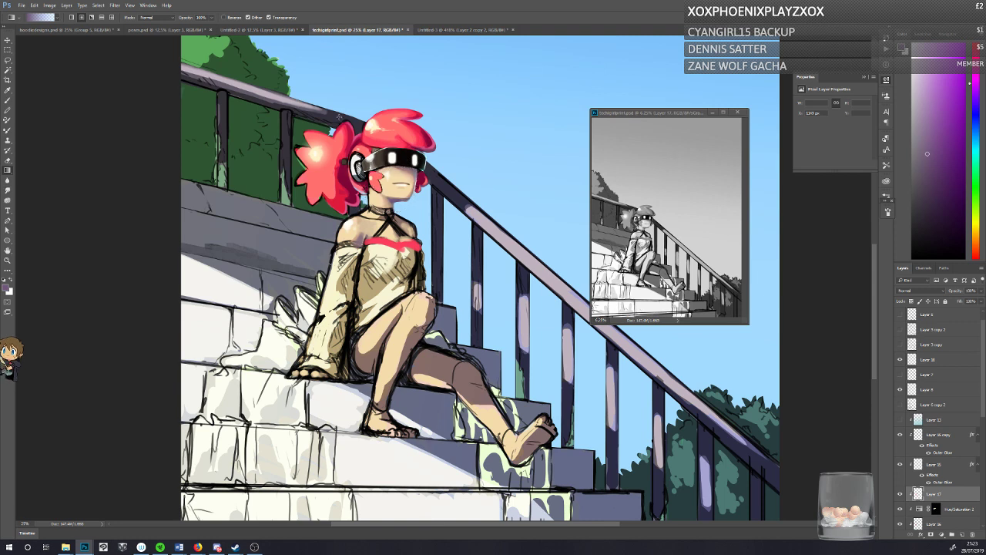
key(ctrl+z)
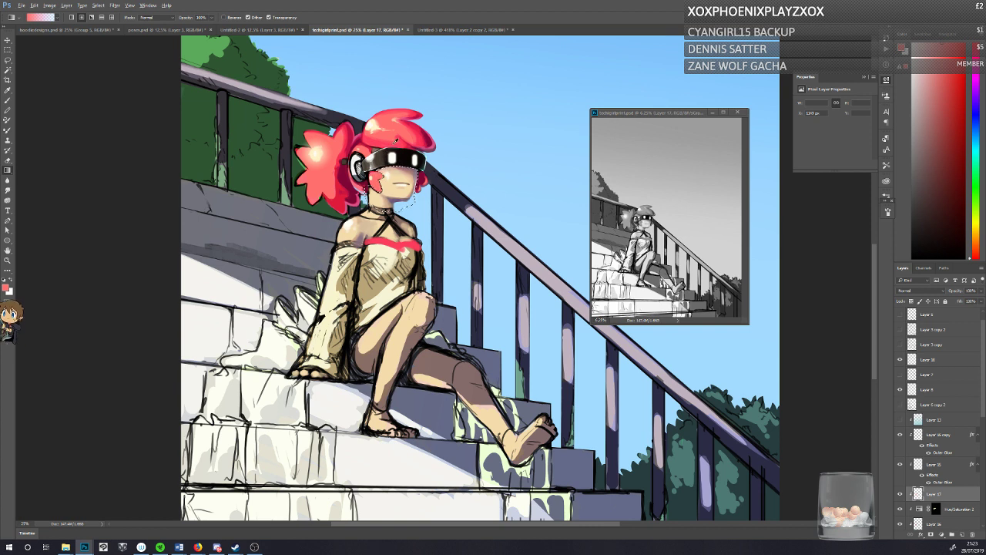
alt+click(379, 161)
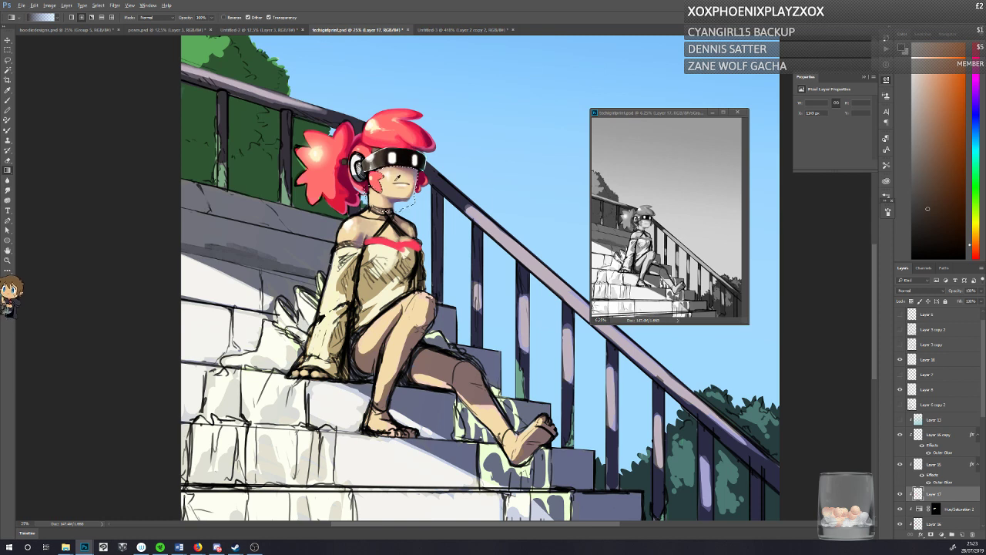
alt+click(423, 180)
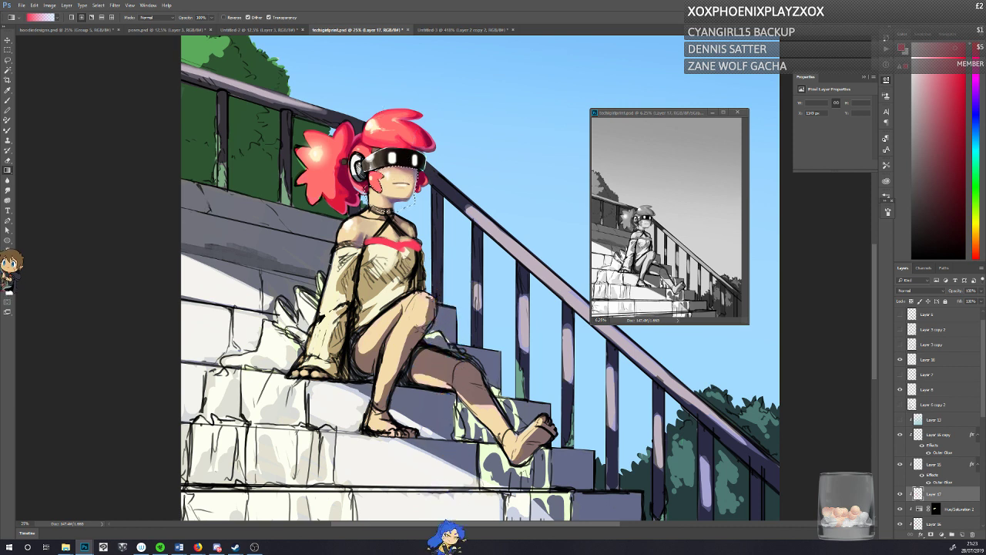
drag(387, 212, 378, 120)
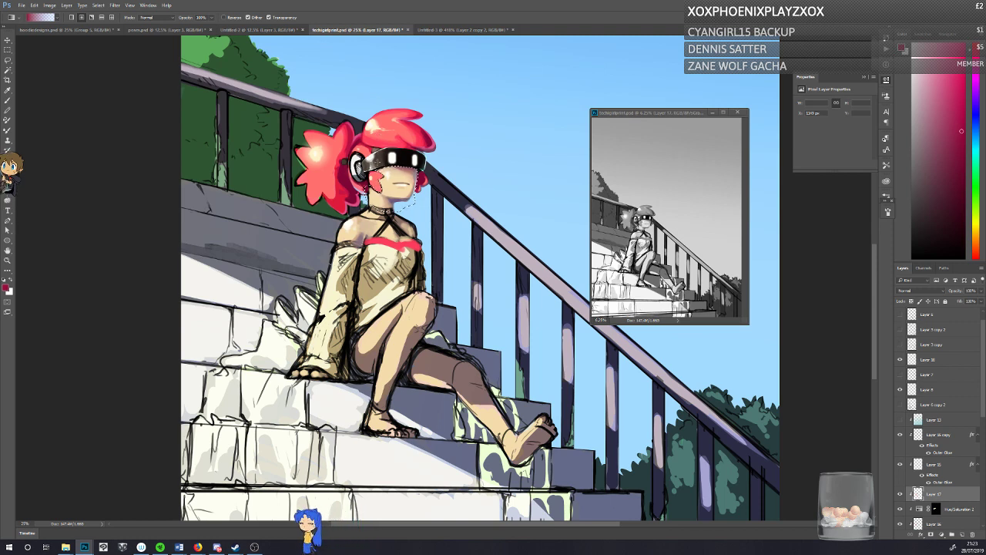
key(ctrl+d)
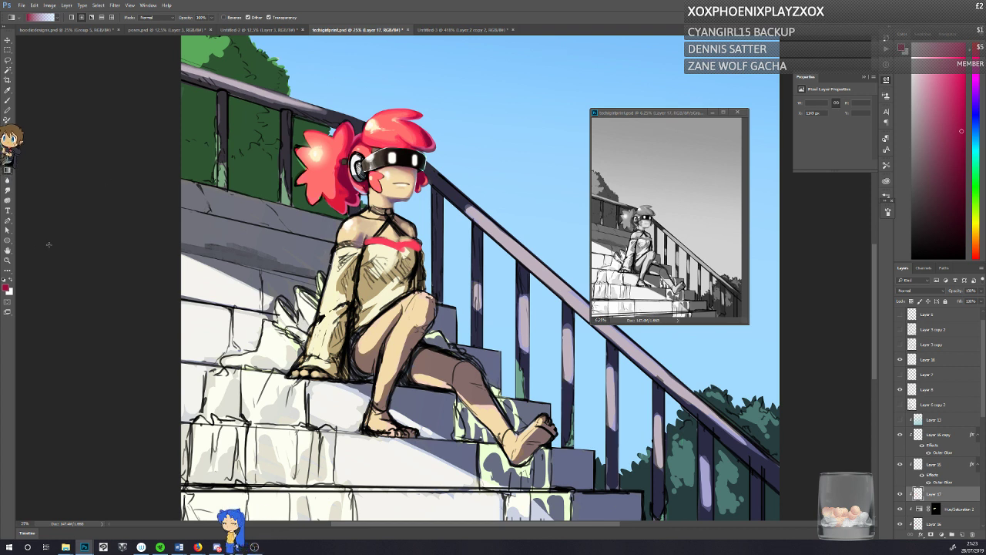
key(ctrl+s)
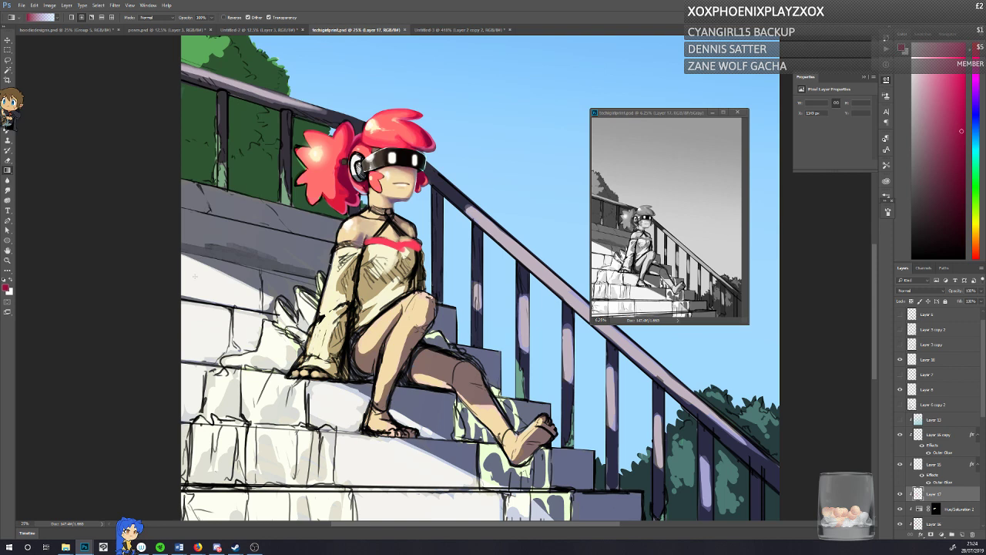
Step: On Layer 5, clean up the ponytail's edge using the Eraser in Brush mode
key(e)
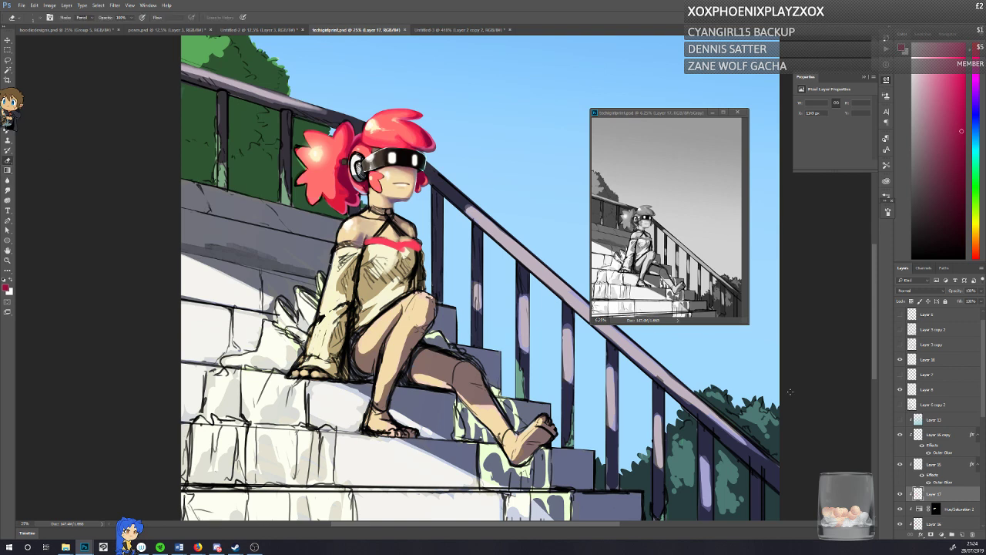
scroll(933, 447, down, 3)
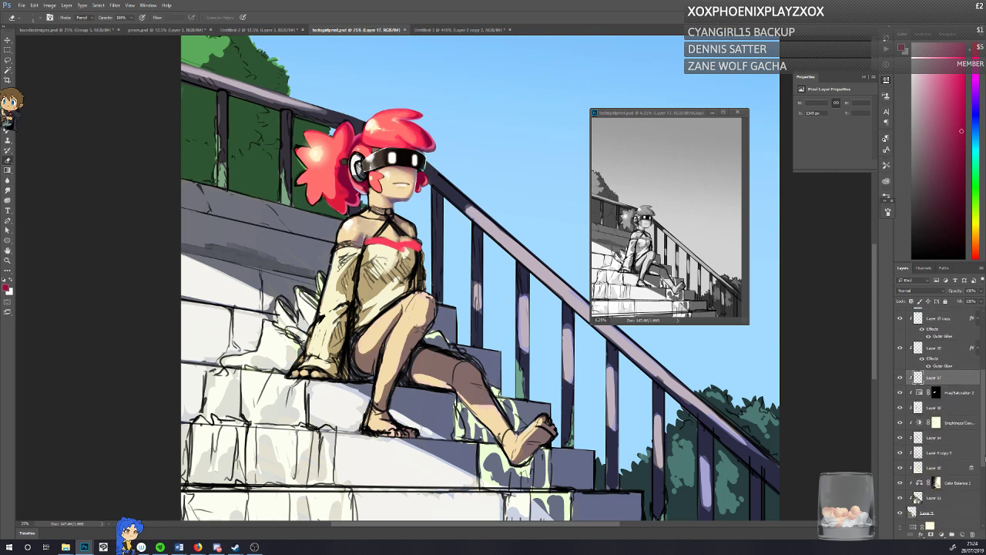
click(919, 494)
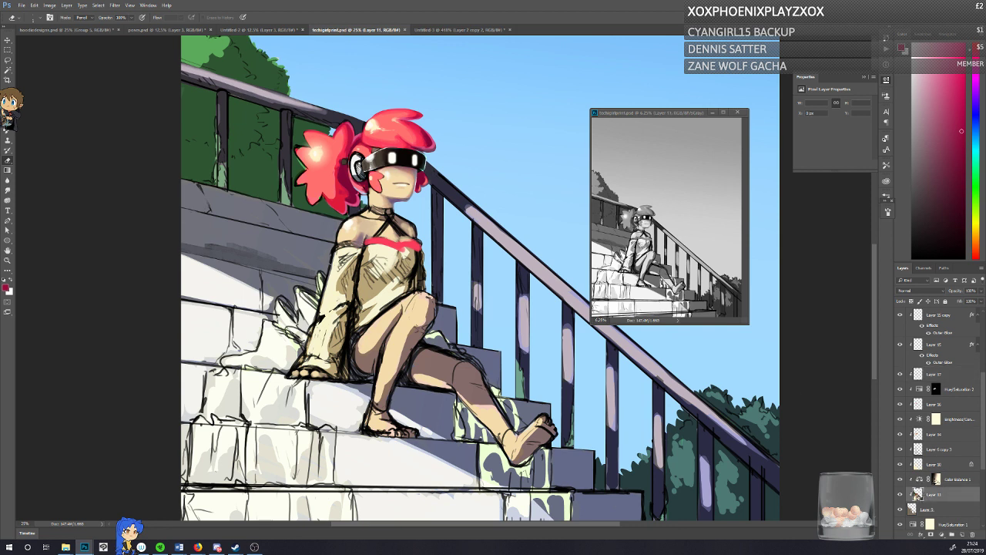
click(911, 508)
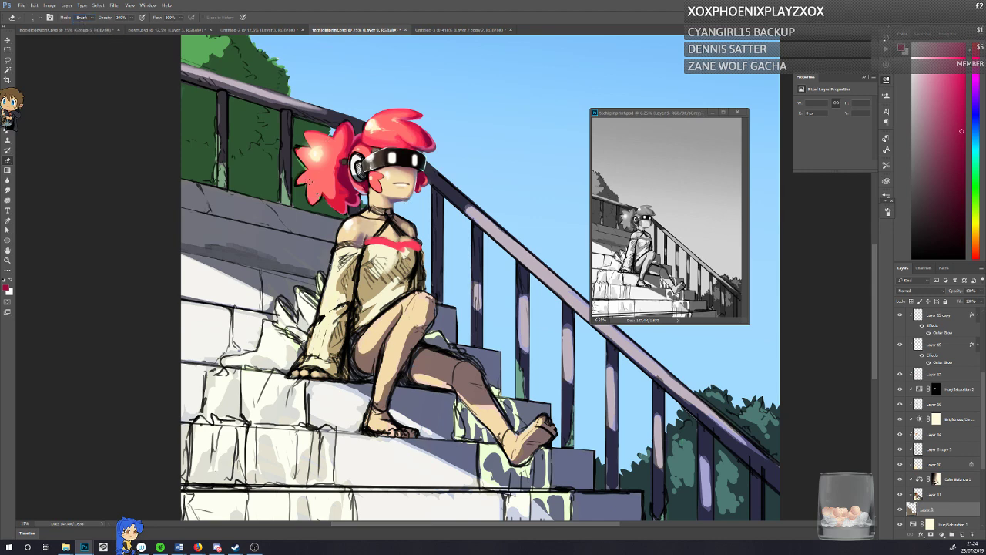
right_click(310, 182)
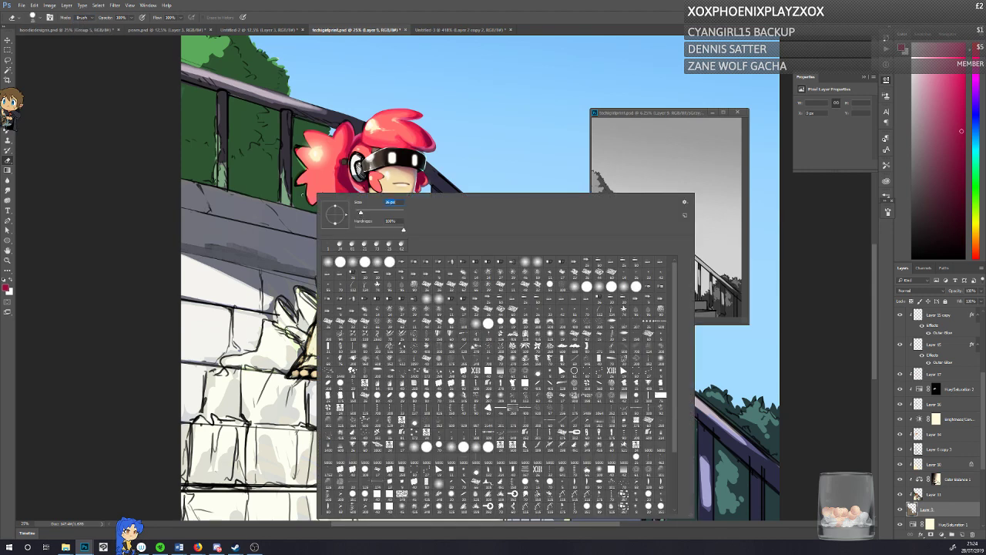
click(138, 180)
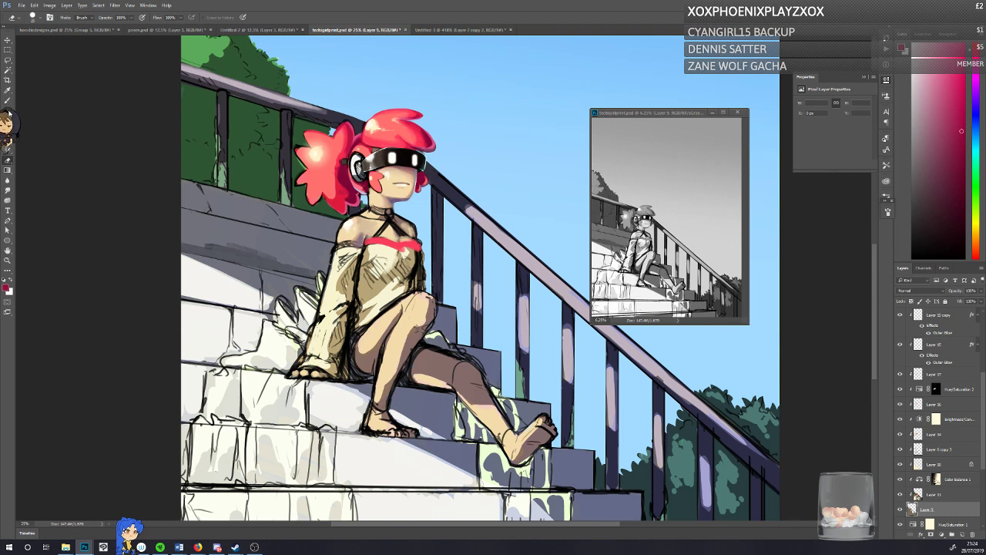
Step: Return to Layer 17, compare its visibility, and touch up the shoulder and neckline with sampled skin and coral-pink tones
key(b)
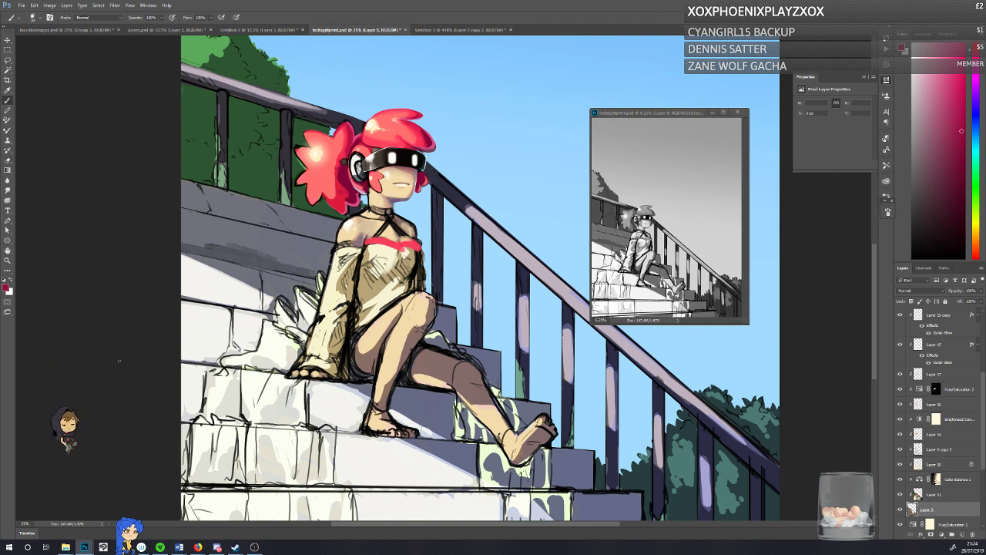
click(917, 372)
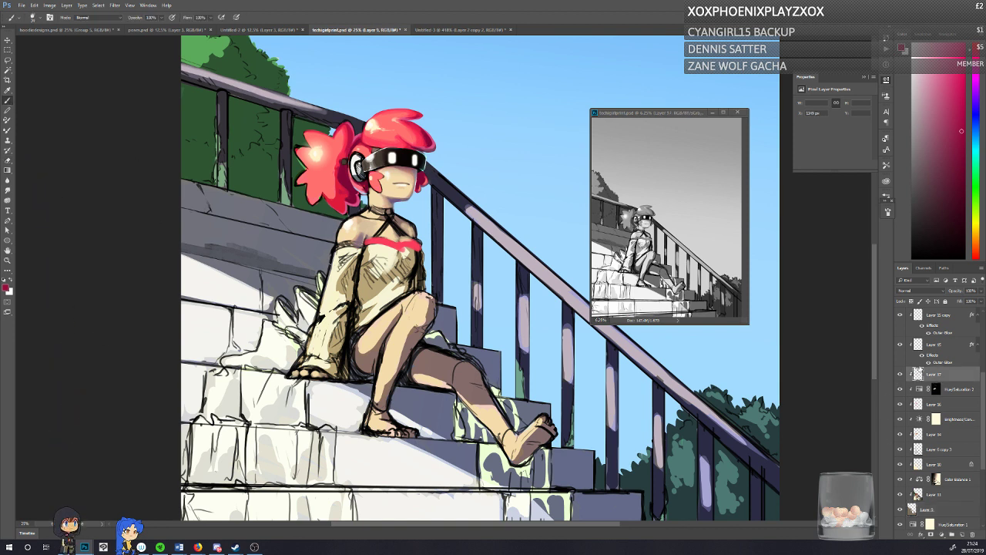
click(899, 374)
click(899, 375)
alt+click(355, 216)
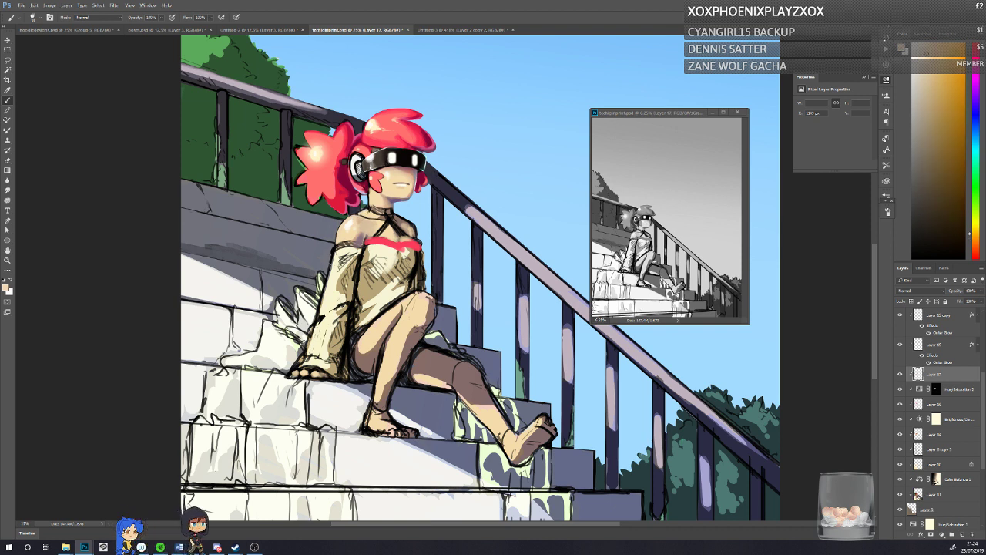
alt+click(378, 243)
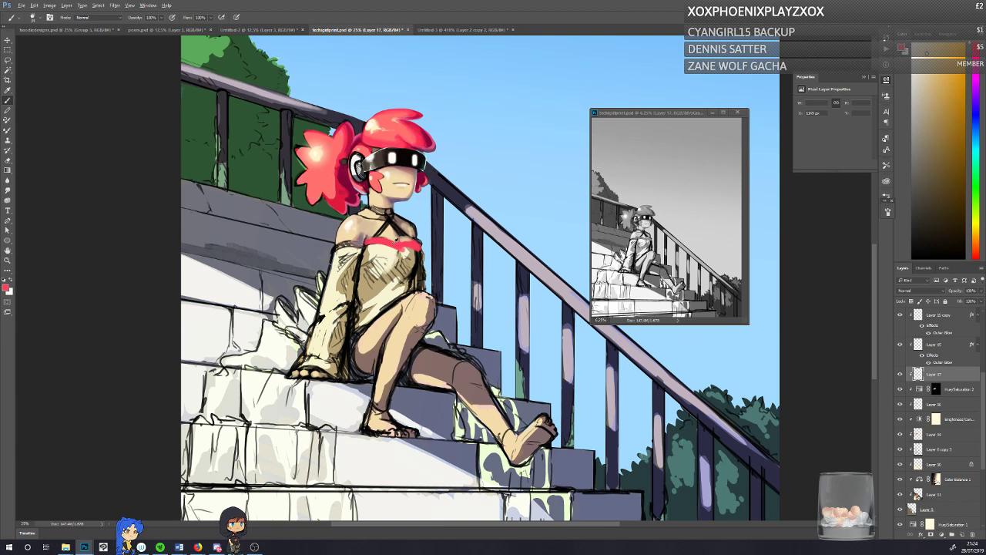
Step: Paint the choker around the neck as a solid band using sampled black and dark brown tones
alt+click(364, 127)
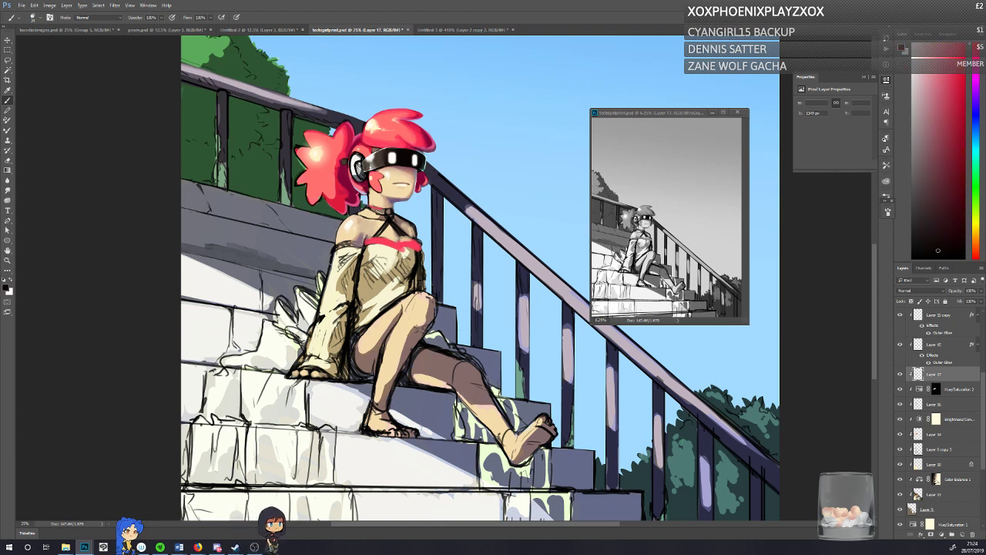
drag(368, 204, 394, 209)
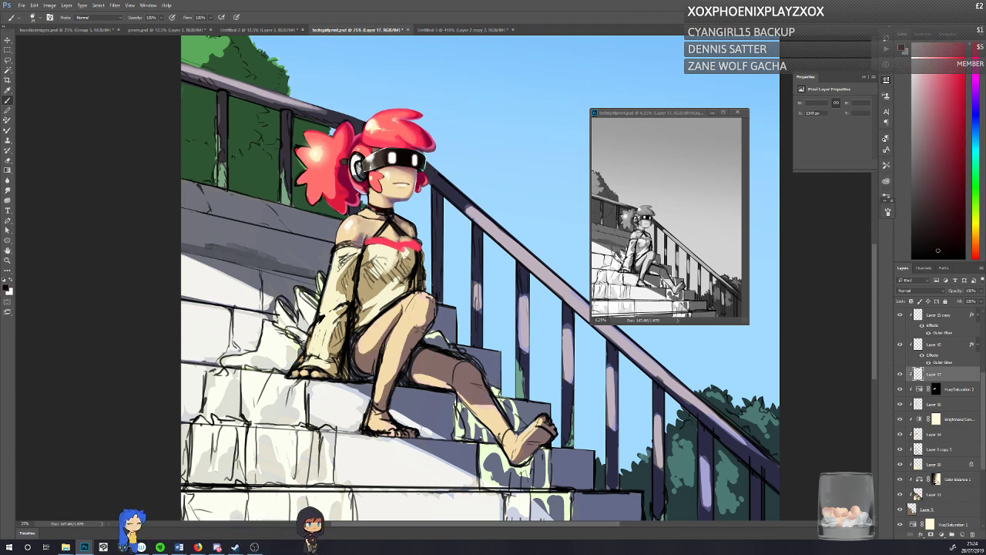
alt+click(381, 210)
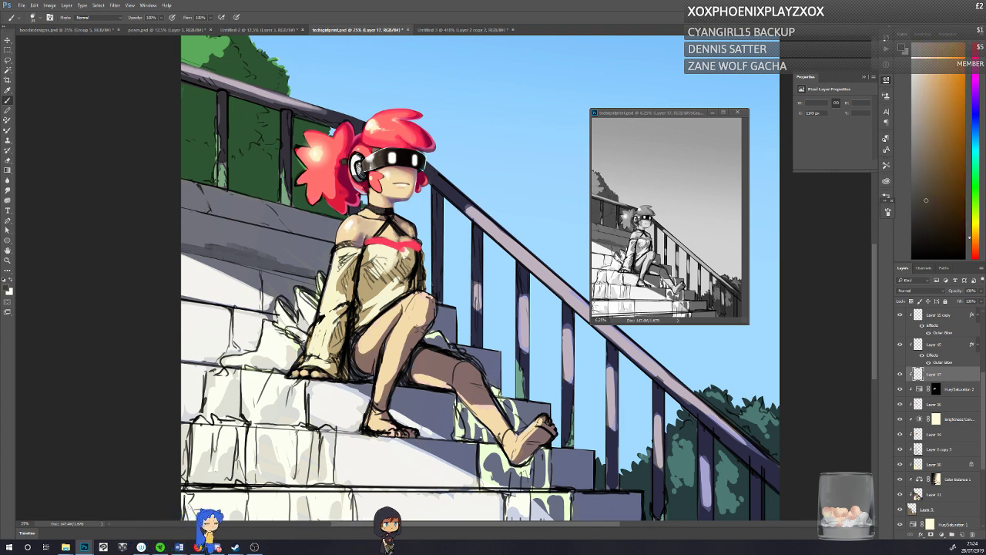
alt+click(381, 210)
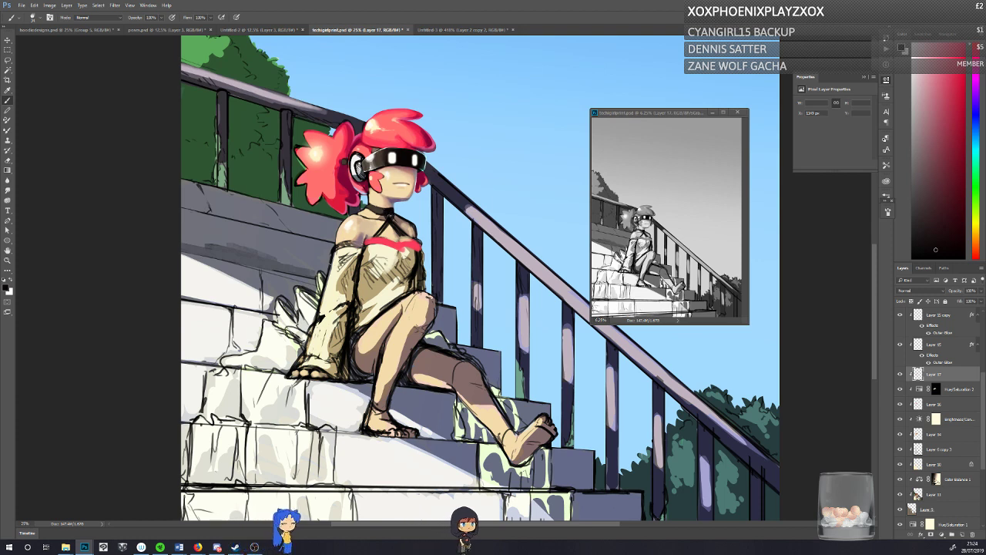
alt+click(388, 213)
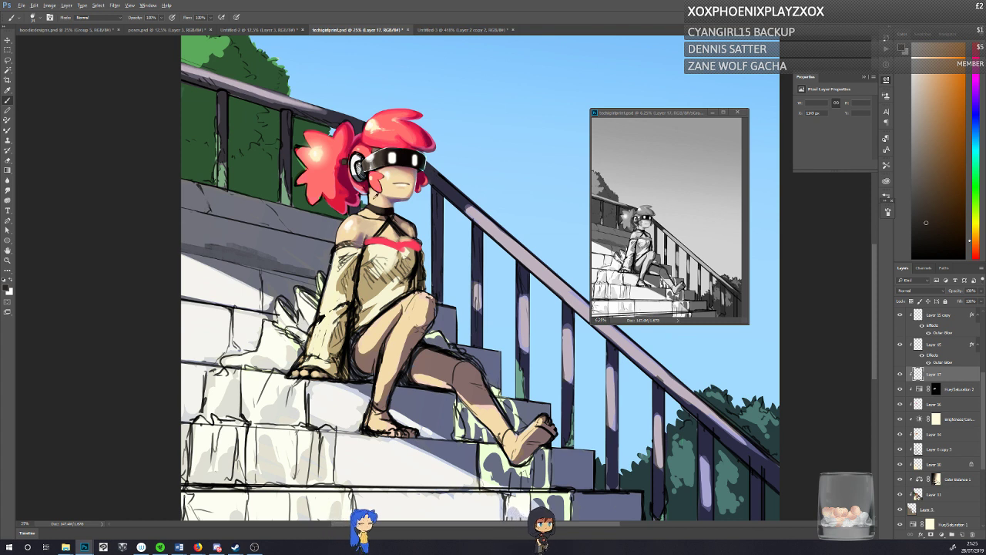
alt+click(381, 209)
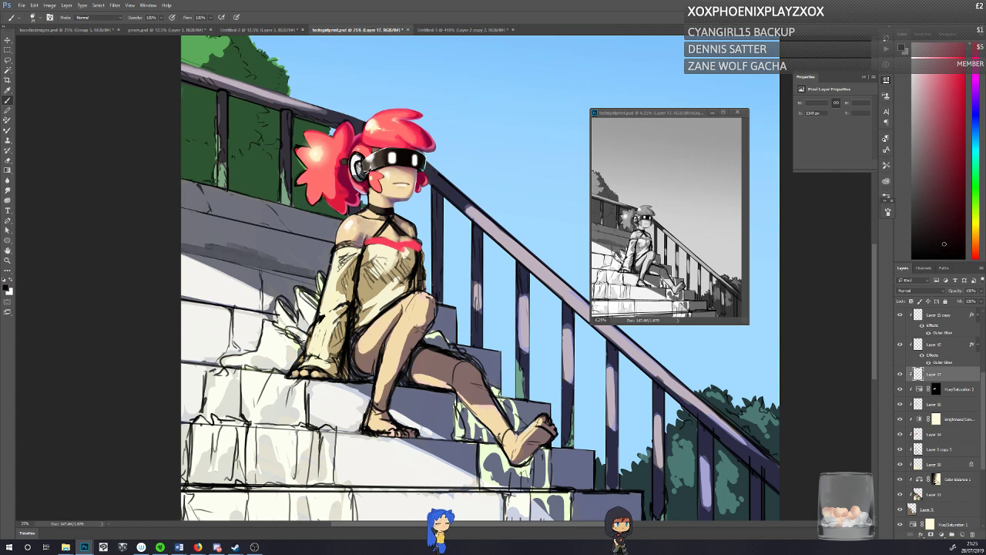
Step: Clean up the neck and the area below the ponytail with sampled dark green, cream and tan skin tones
alt+click(365, 206)
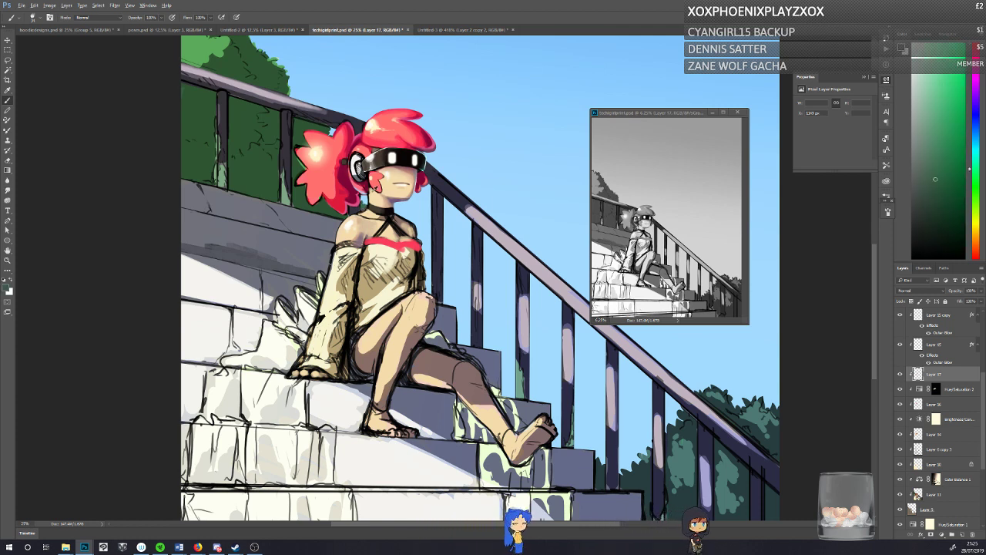
alt+click(382, 204)
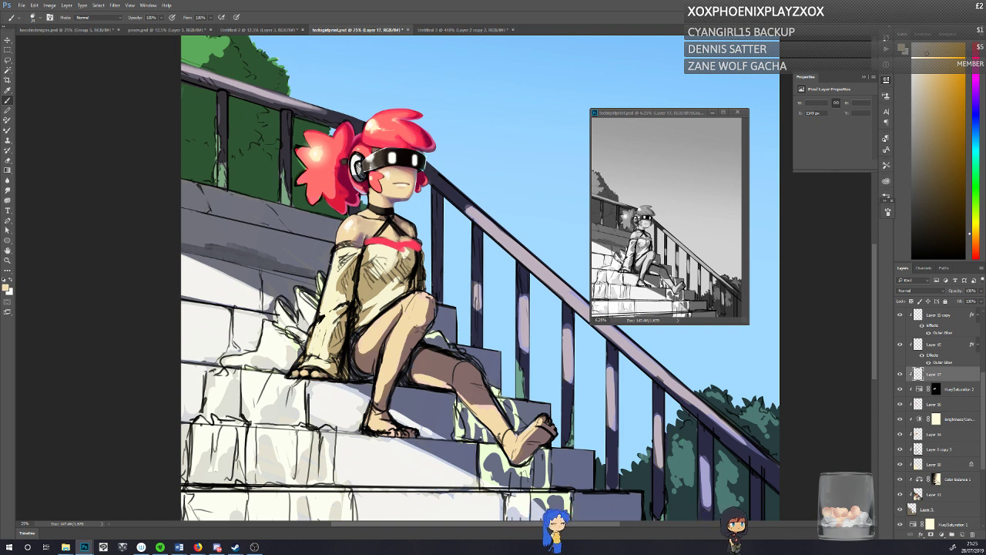
alt+click(441, 369)
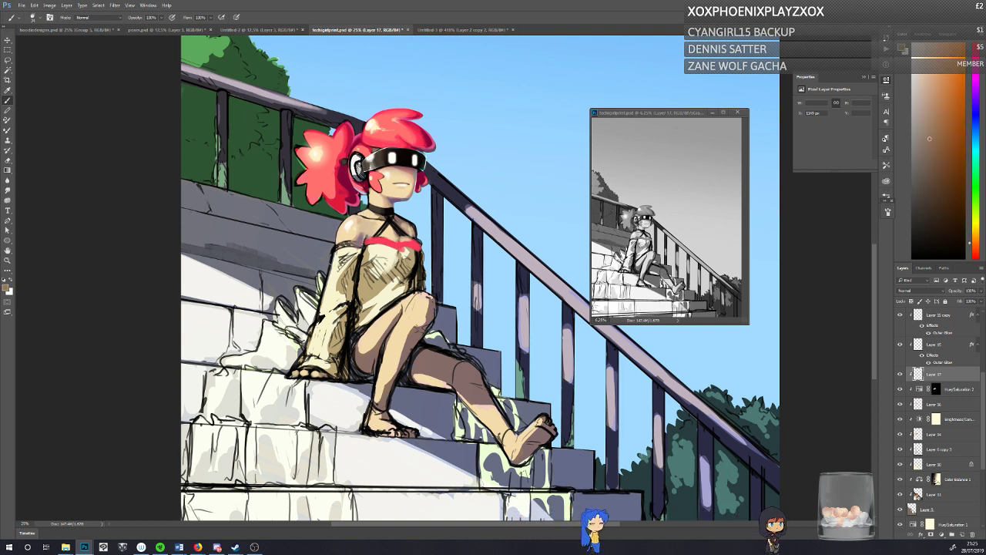
alt+click(375, 344)
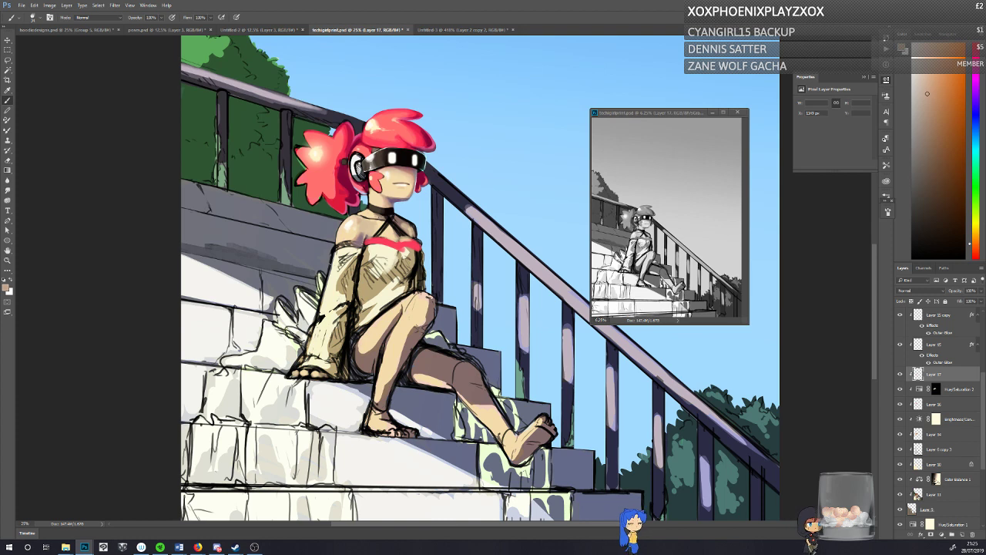
Step: Add a coral-red gem with a white highlight to the front of the choker and reinforce its straps in black
alt+click(396, 243)
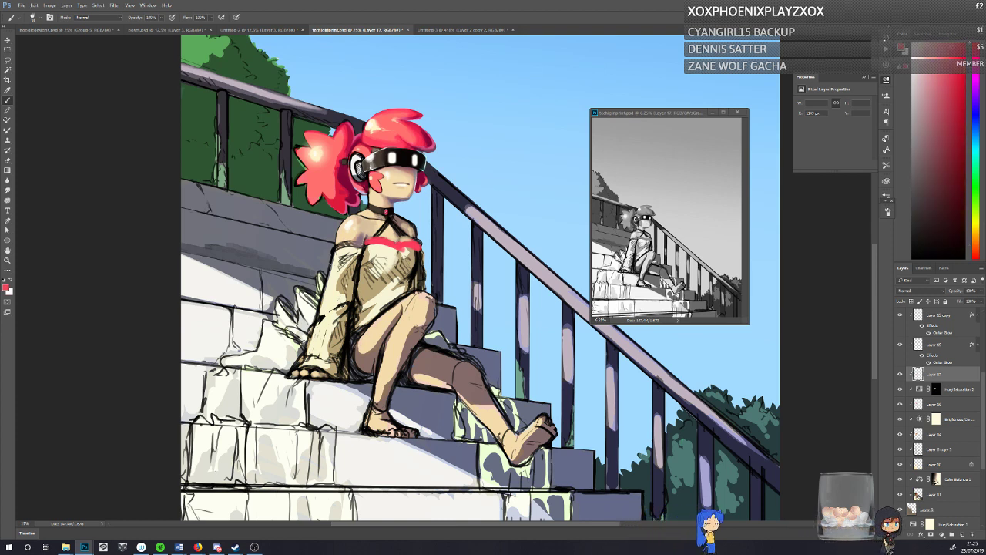
alt+click(279, 342)
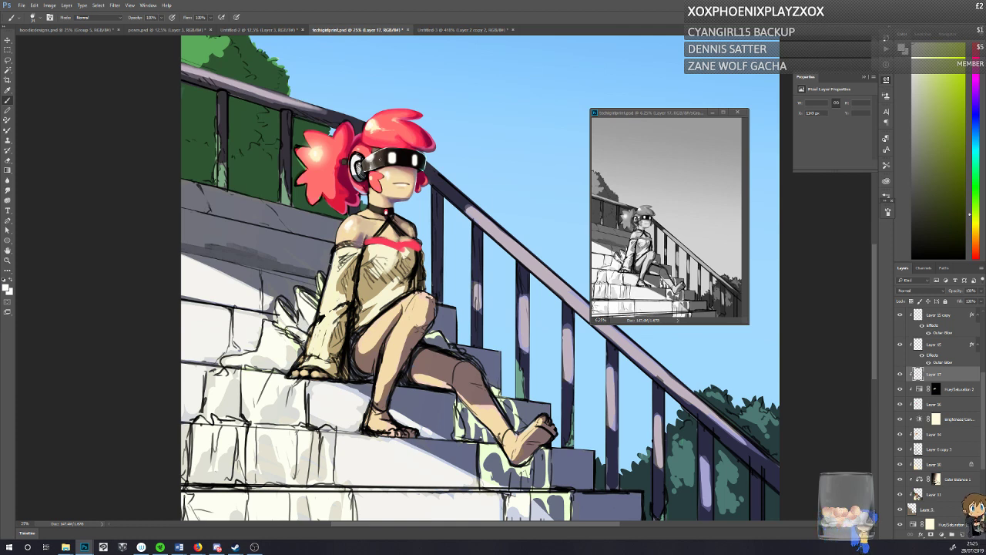
key(x)
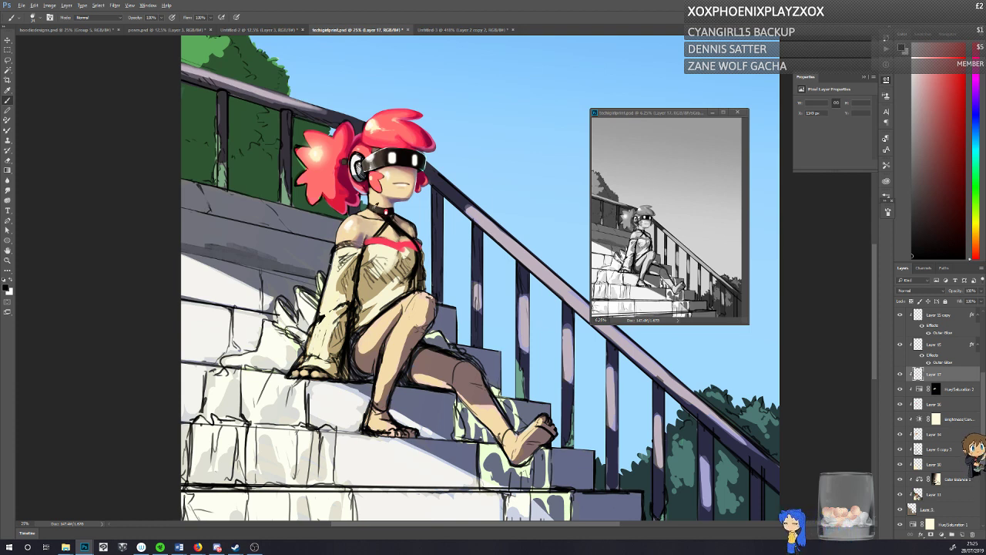
Step: Refine the choker and the start of its crossed straps with sampled black and light skin tones
alt+click(376, 163)
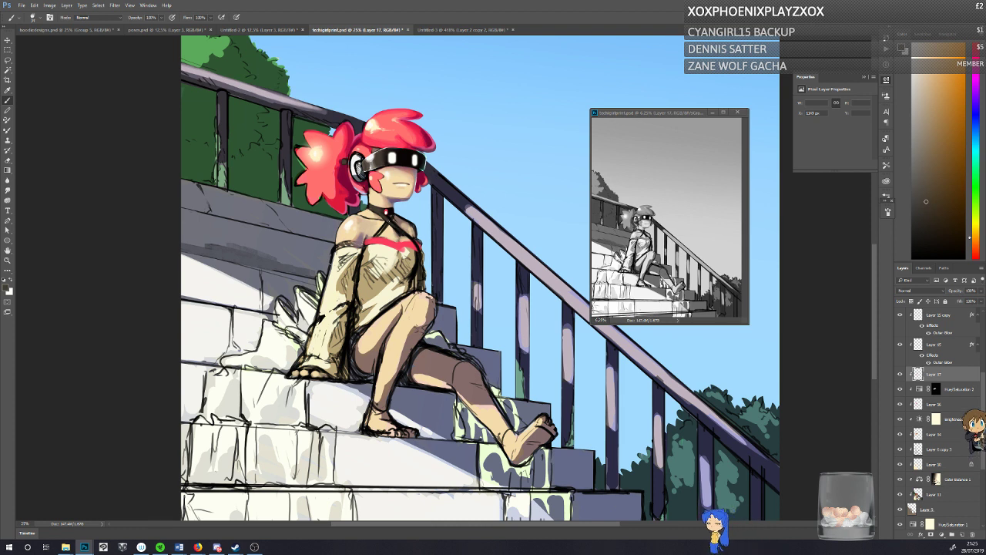
alt+click(380, 160)
alt+click(393, 211)
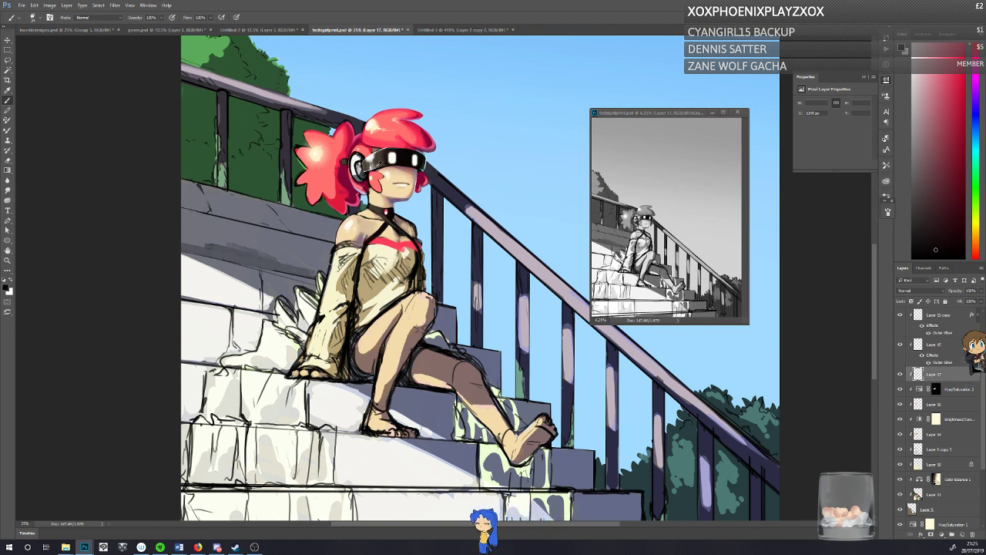
alt+click(395, 230)
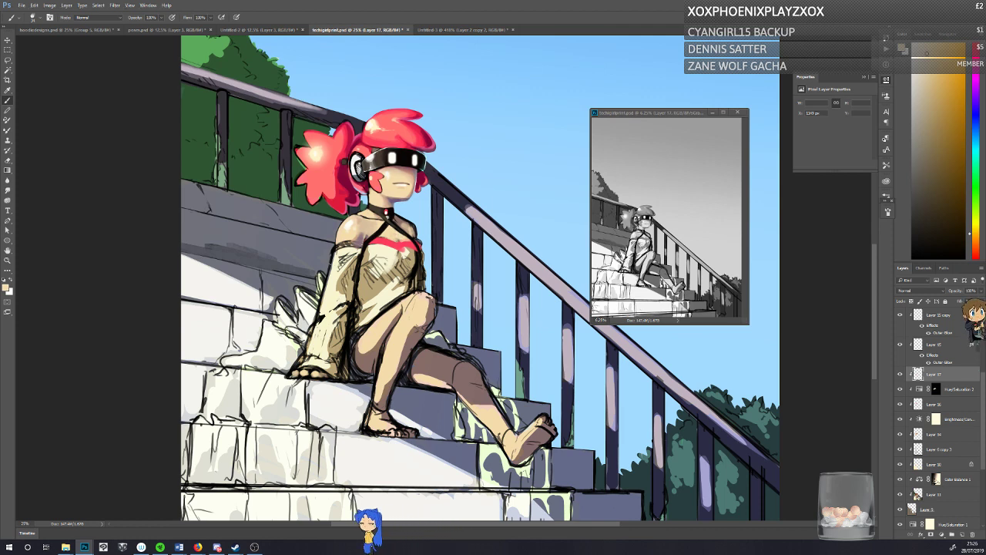
alt+click(389, 215)
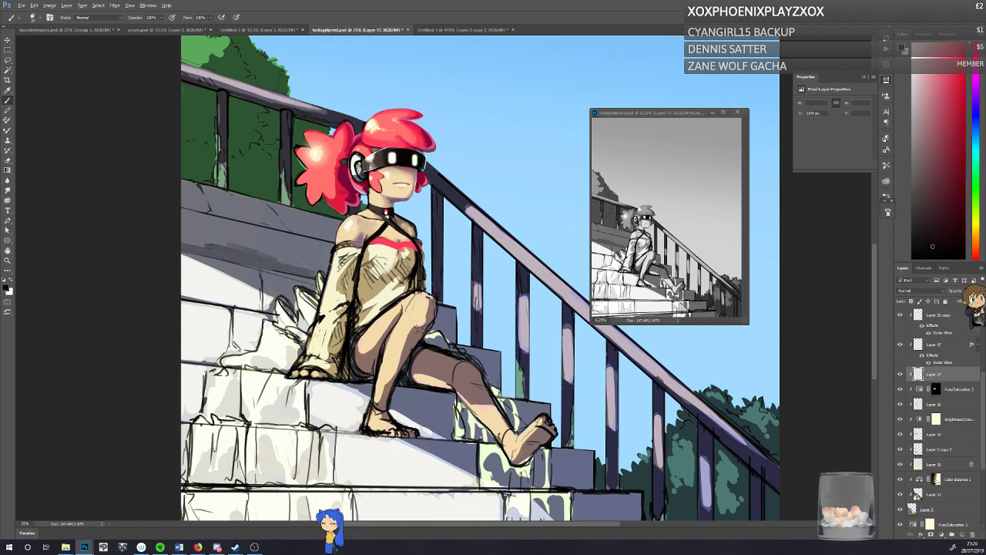
drag(389, 215, 392, 220)
alt+click(391, 218)
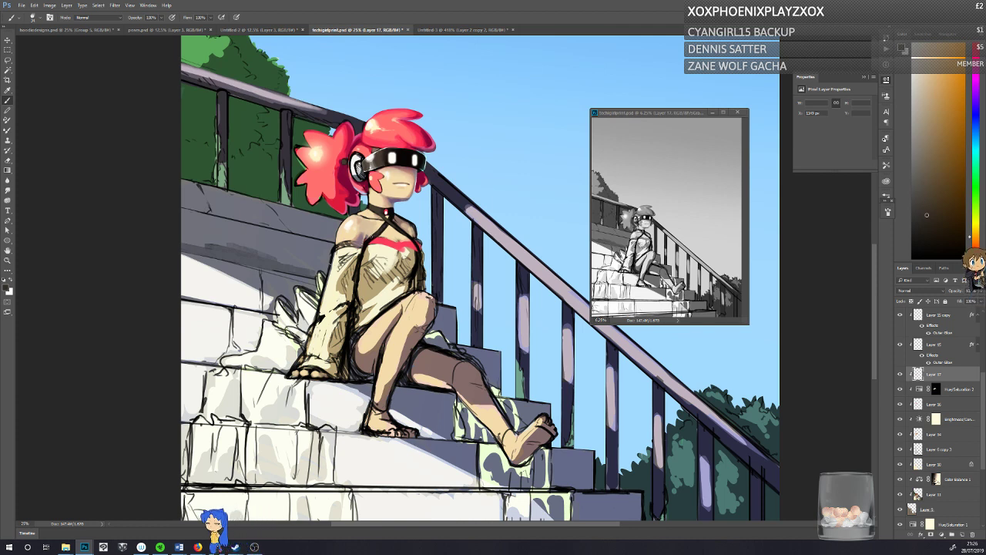
Step: Touch up the skin beside the choker strap with sampled reddish-brown and tan tones, and save the painting
drag(399, 216, 404, 219)
alt+click(401, 217)
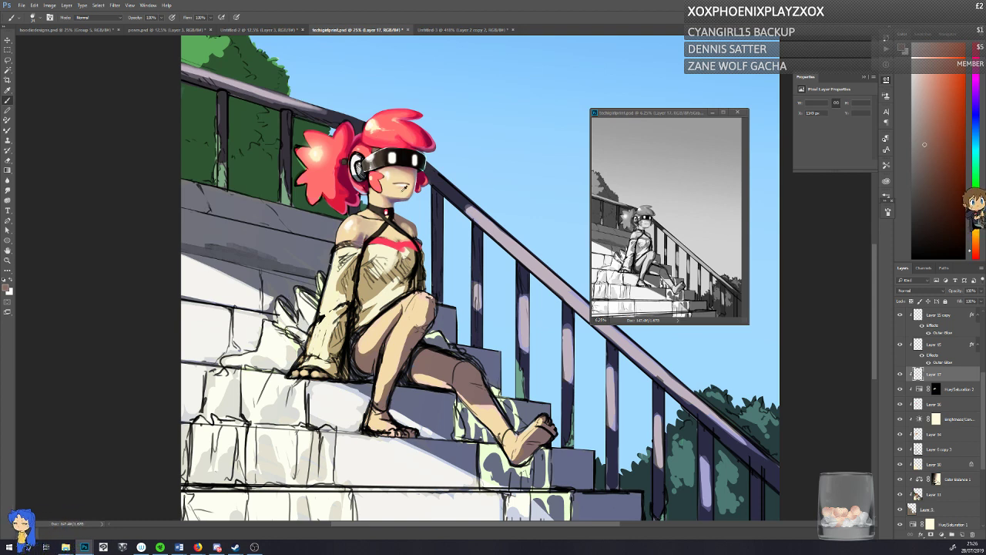
alt+click(401, 224)
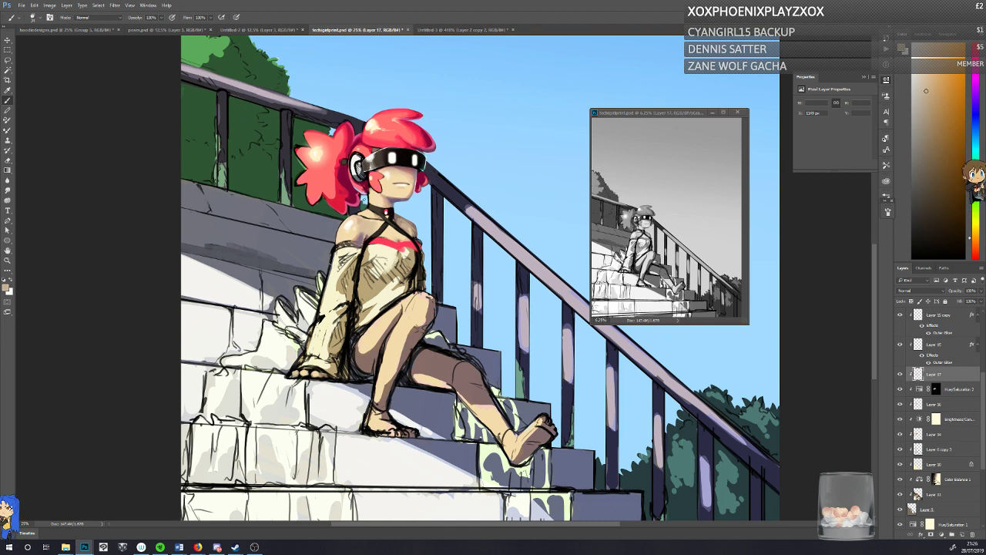
key(ctrl+s)
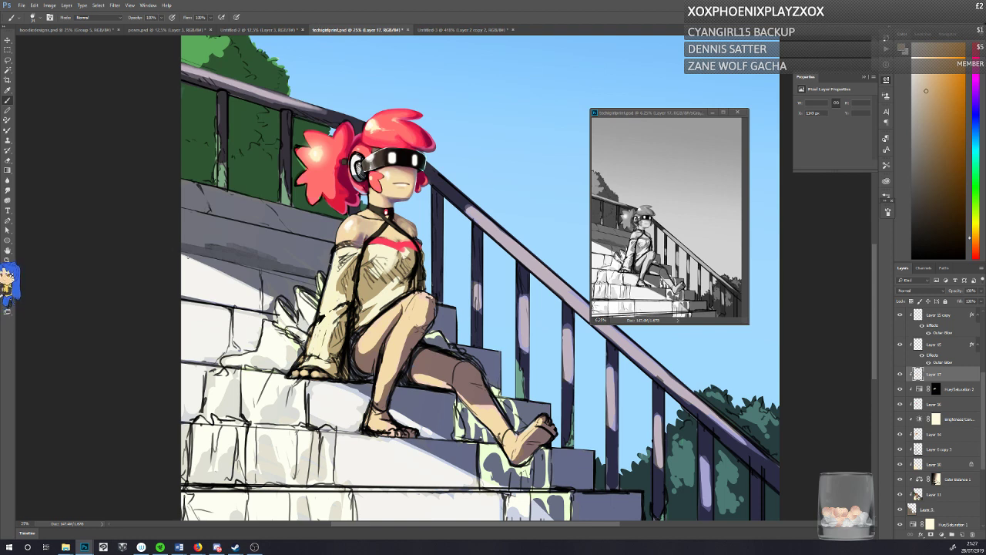
Step: Retouch the dress's neckline trim and the skin above it with sampled cream, coral-red and mauve tones
alt+click(384, 241)
alt+click(385, 248)
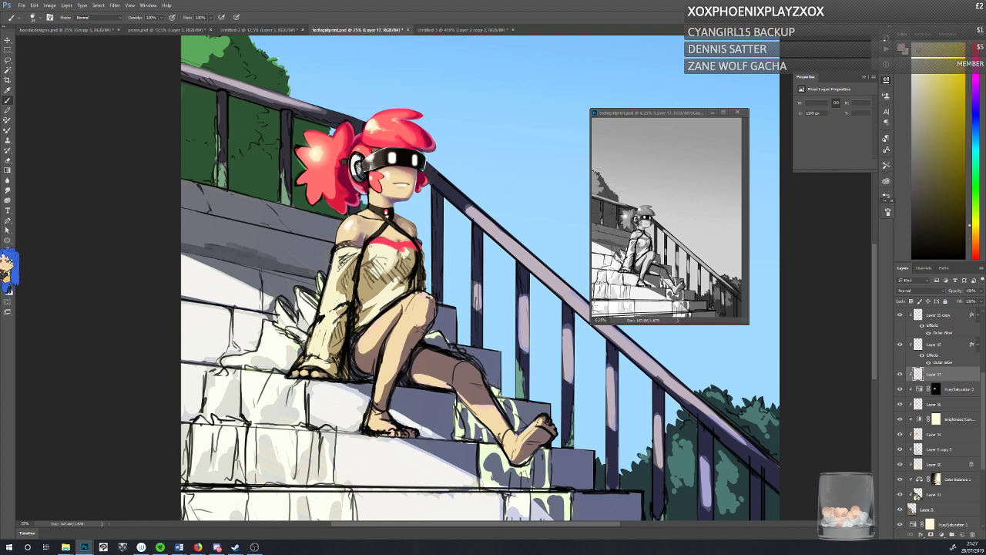
alt+click(382, 241)
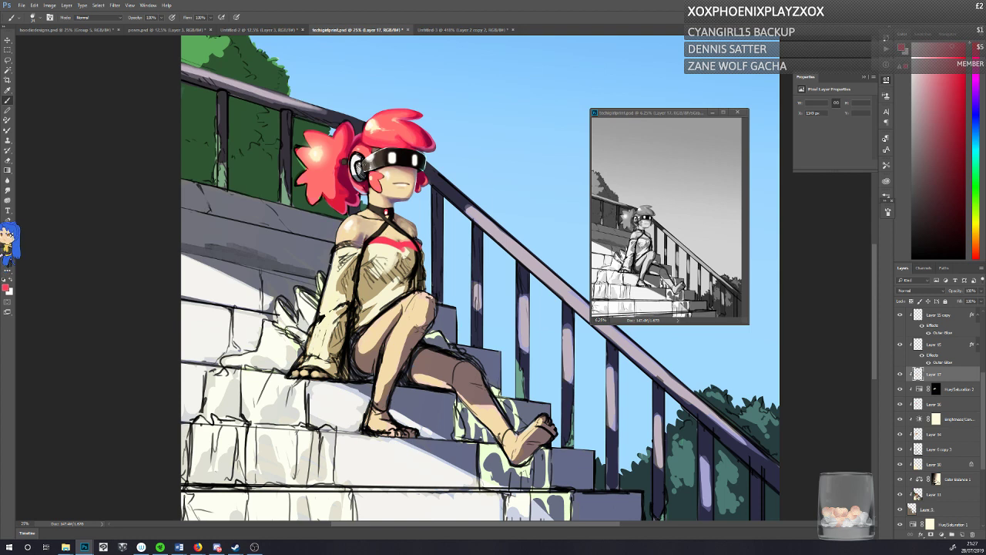
alt+click(386, 233)
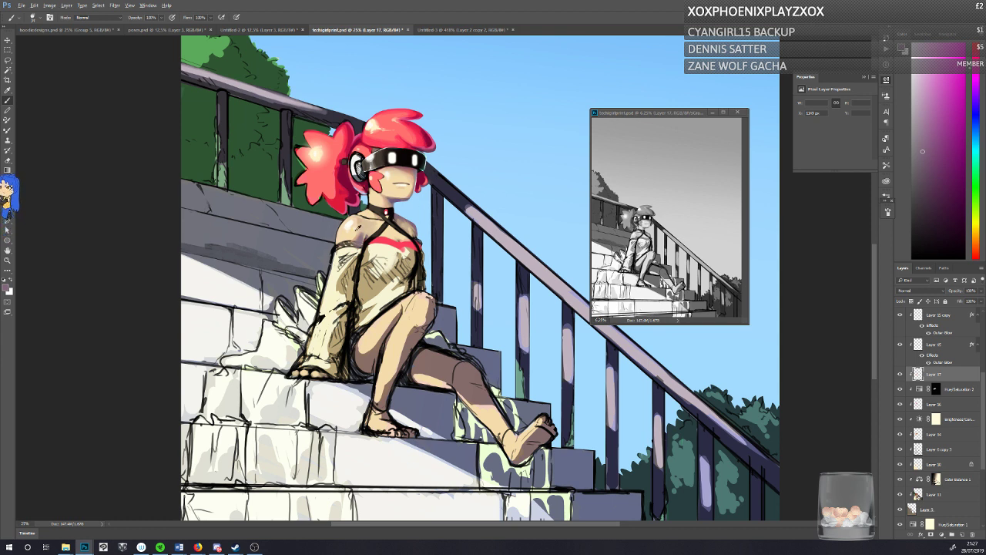
Step: Blend the shoulder and the base of the neck with sampled muted pink, peach and tan skin tones
alt+click(360, 228)
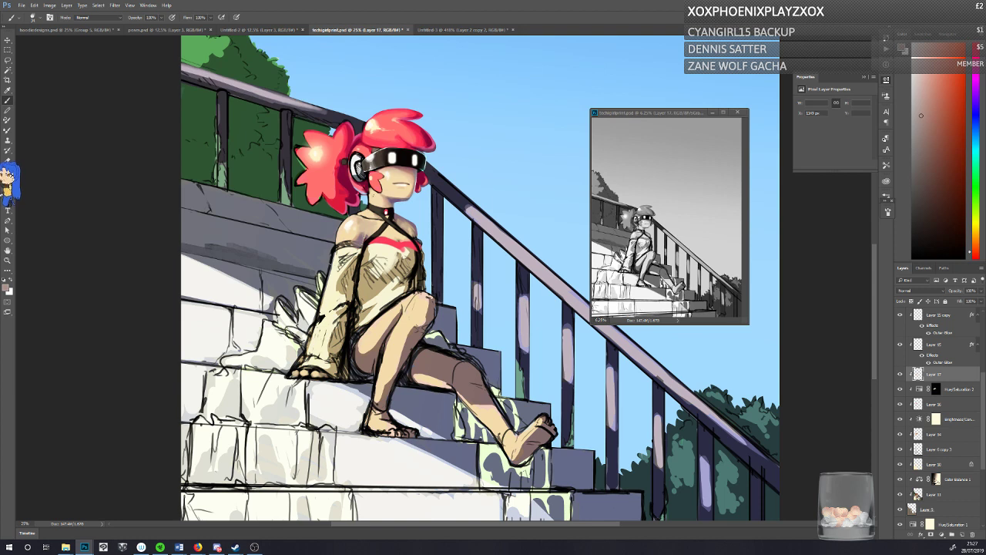
alt+click(356, 235)
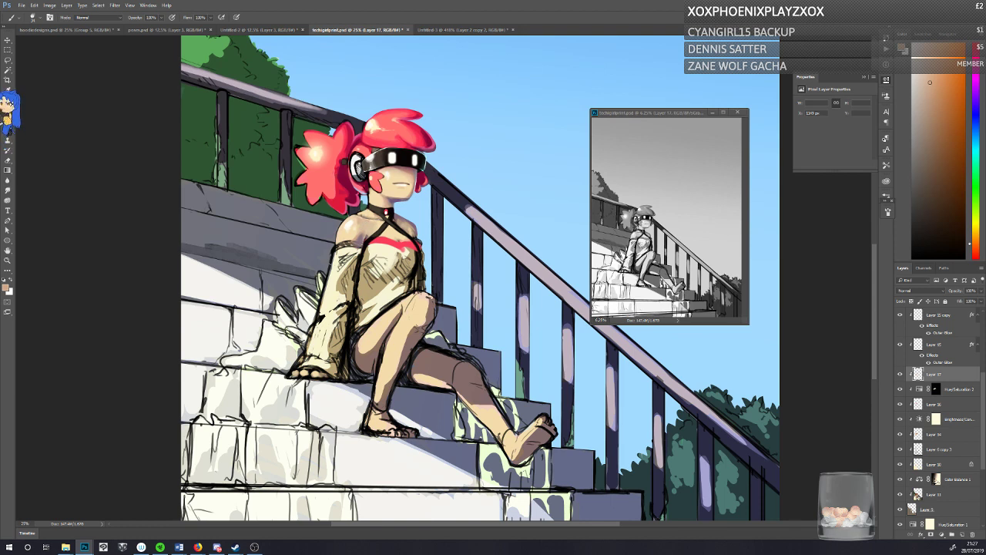
alt+click(364, 233)
alt+click(356, 216)
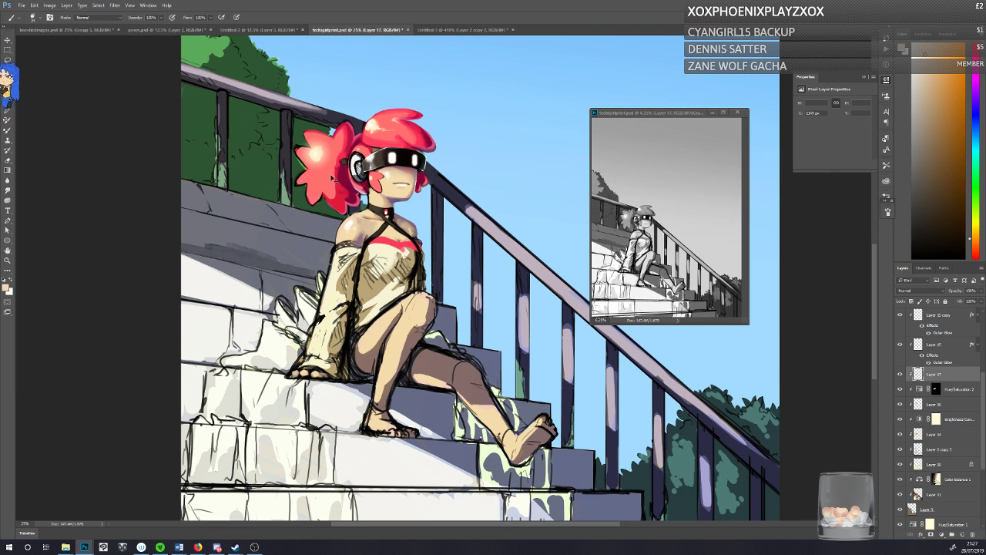
alt+click(367, 216)
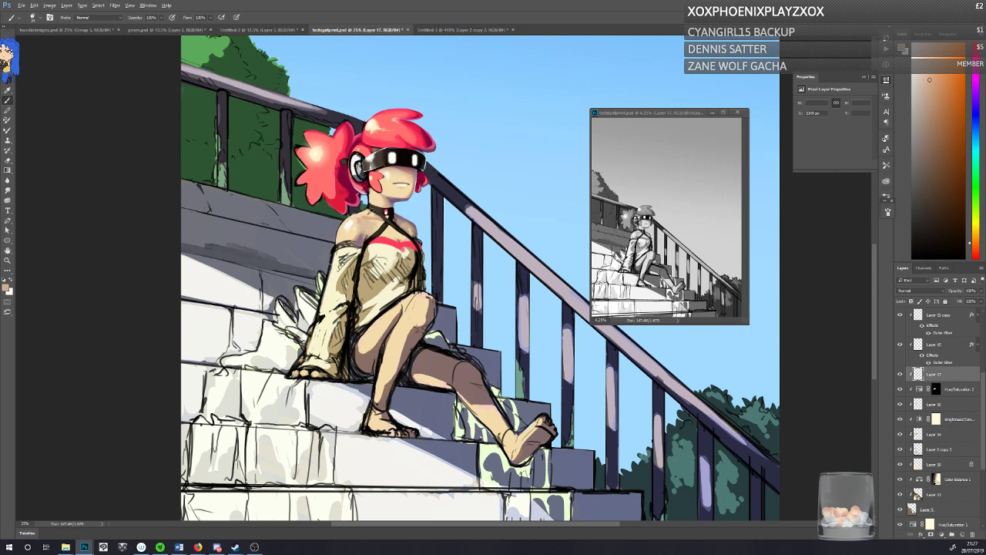
alt+click(363, 217)
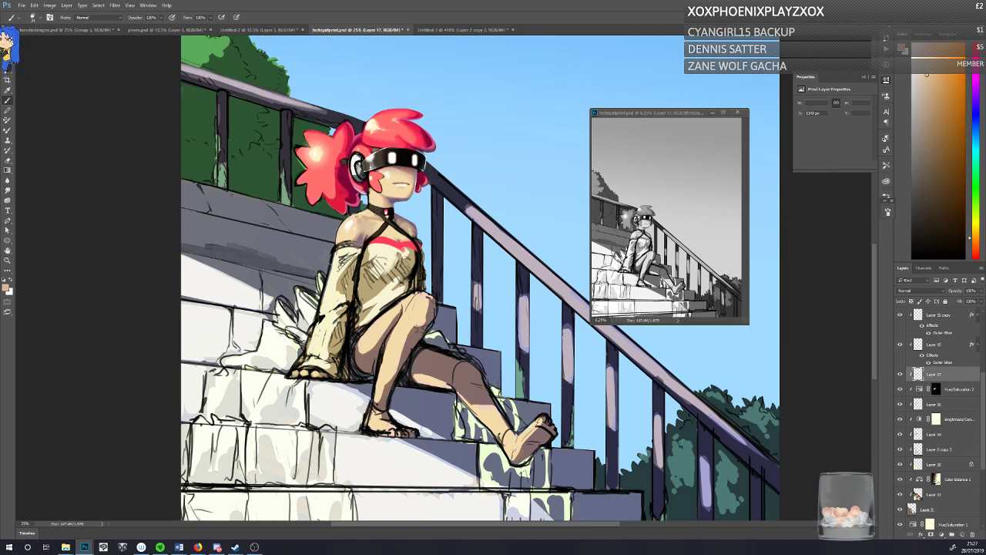
alt+click(370, 212)
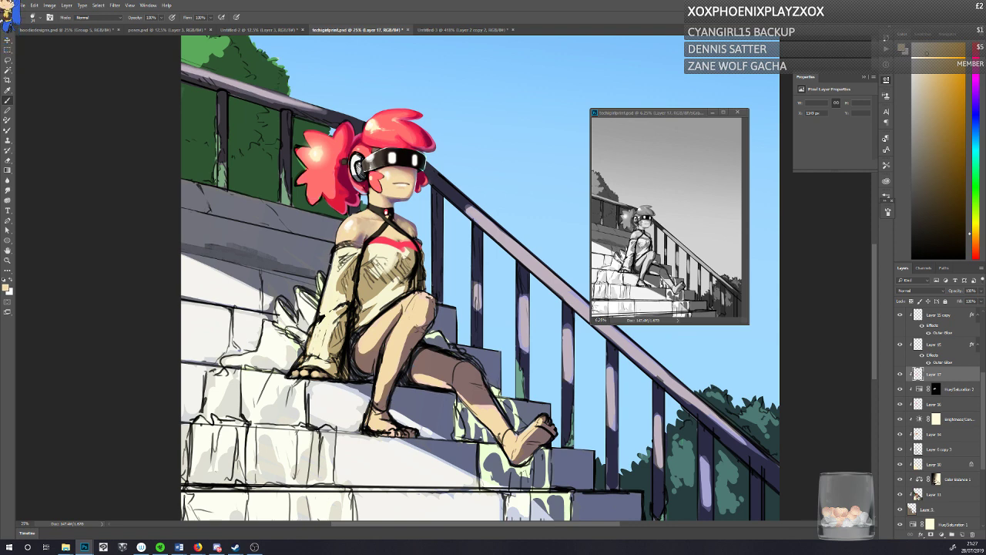
Step: Switch to a finer brush, touch up the skin around the choker and shade its gem with dark crimson
right_click(430, 235)
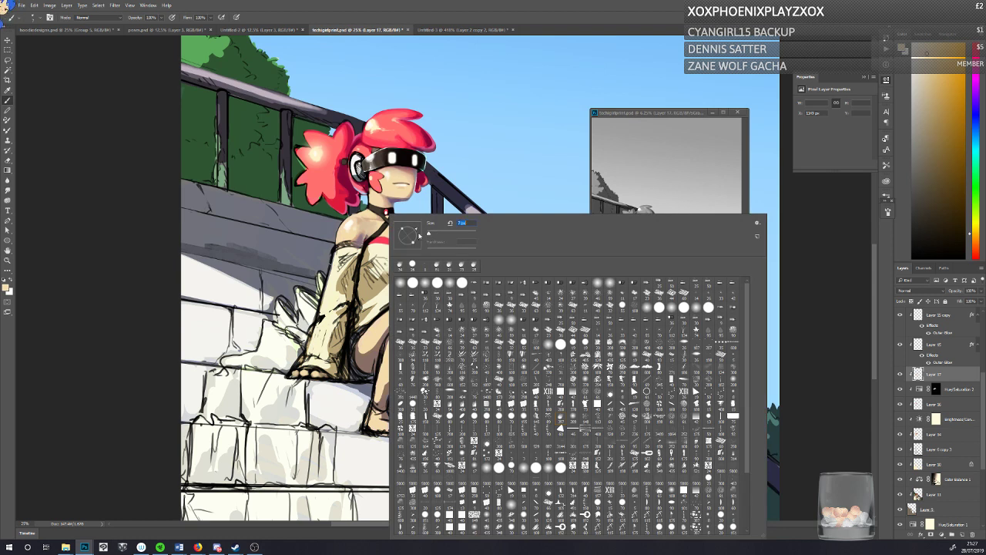
alt+click(379, 217)
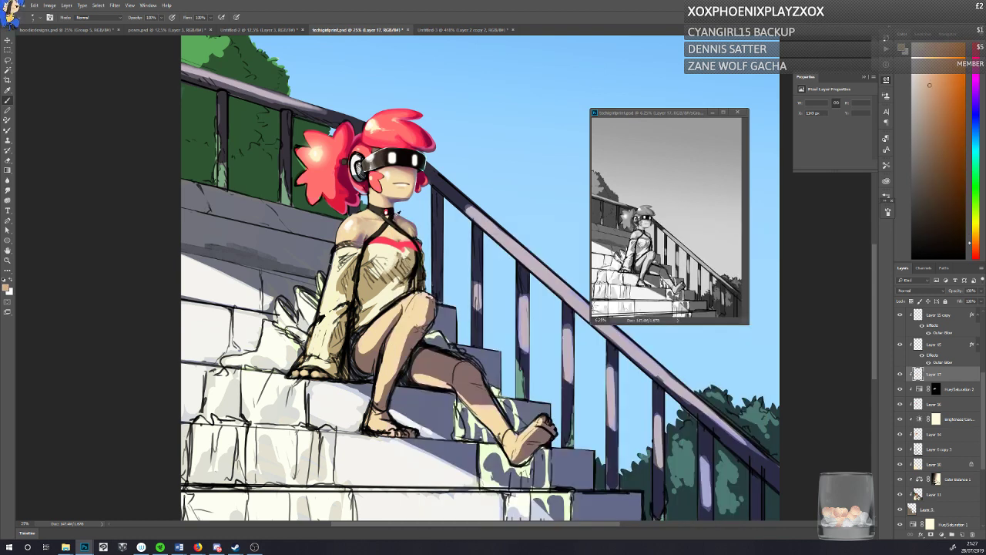
alt+click(395, 216)
alt+click(395, 200)
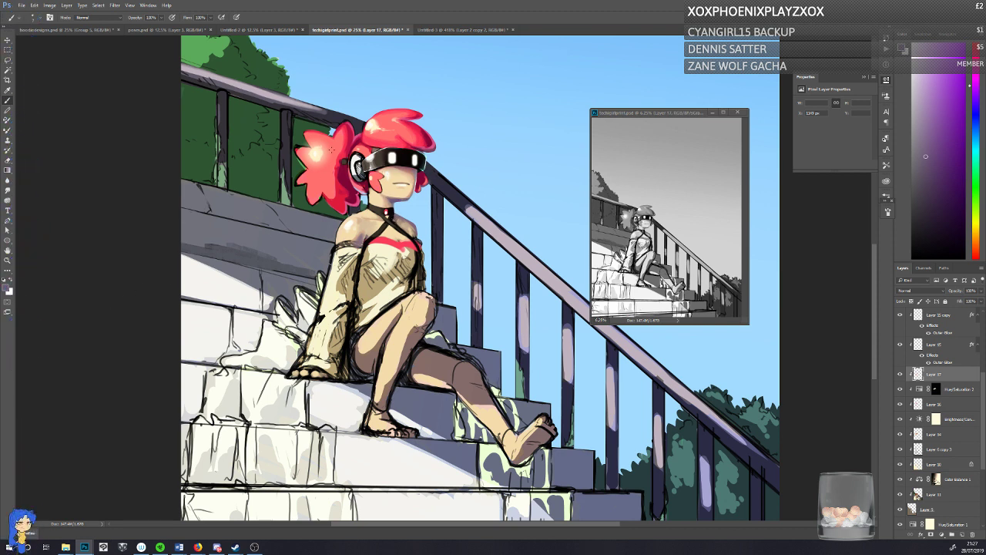
alt+click(357, 140)
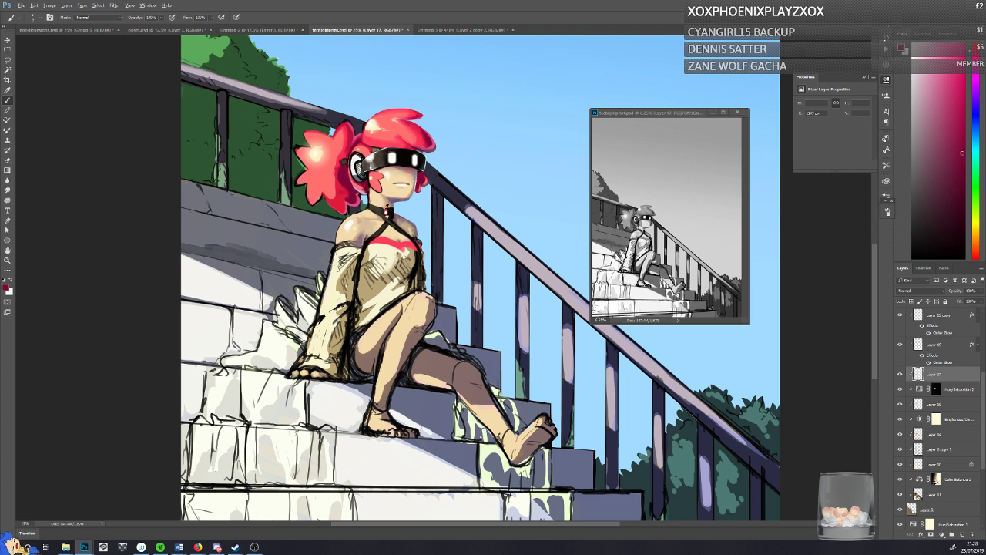
alt+click(385, 213)
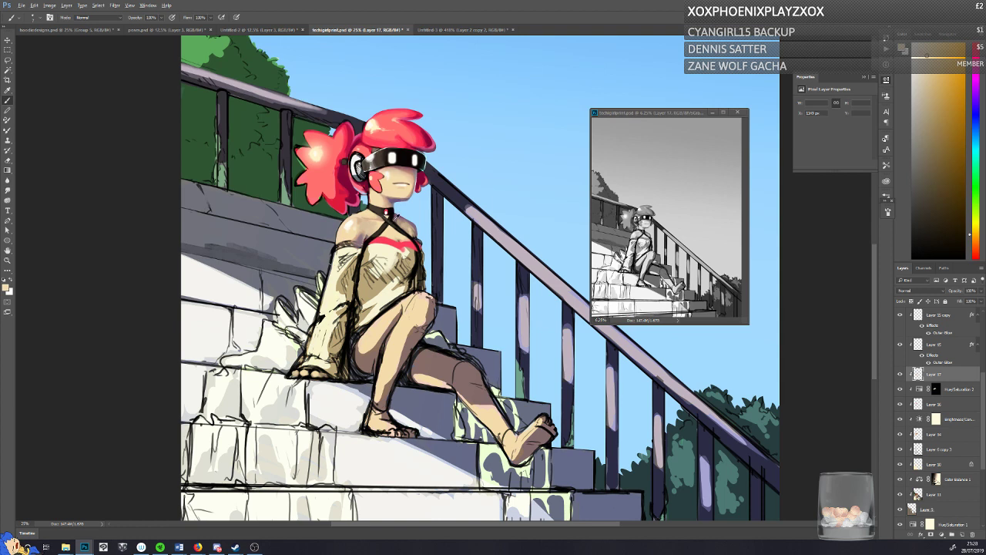
Step: Clean up the crossed straps below the choker with sampled brown and near-black tones, and save the painting
alt+click(389, 216)
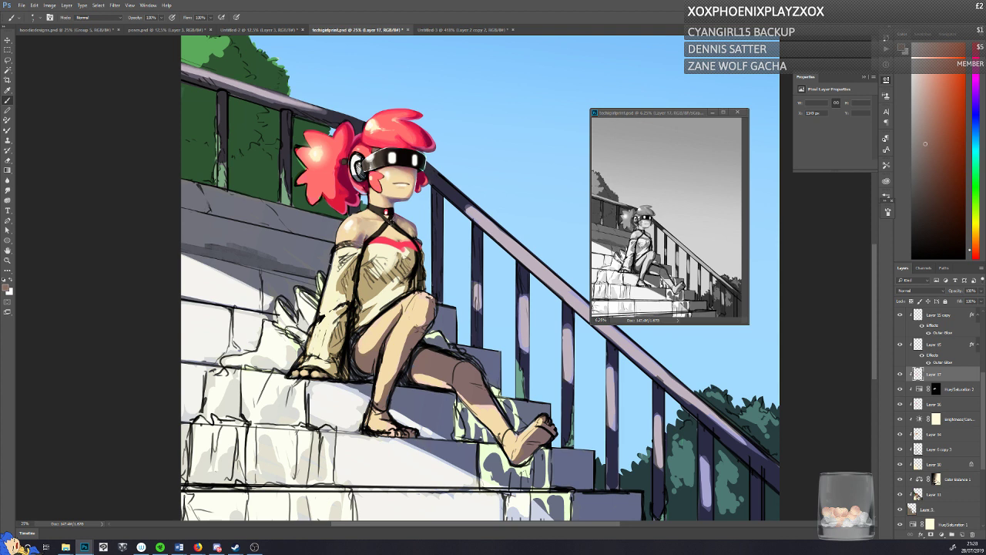
drag(402, 230, 395, 224)
click(929, 244)
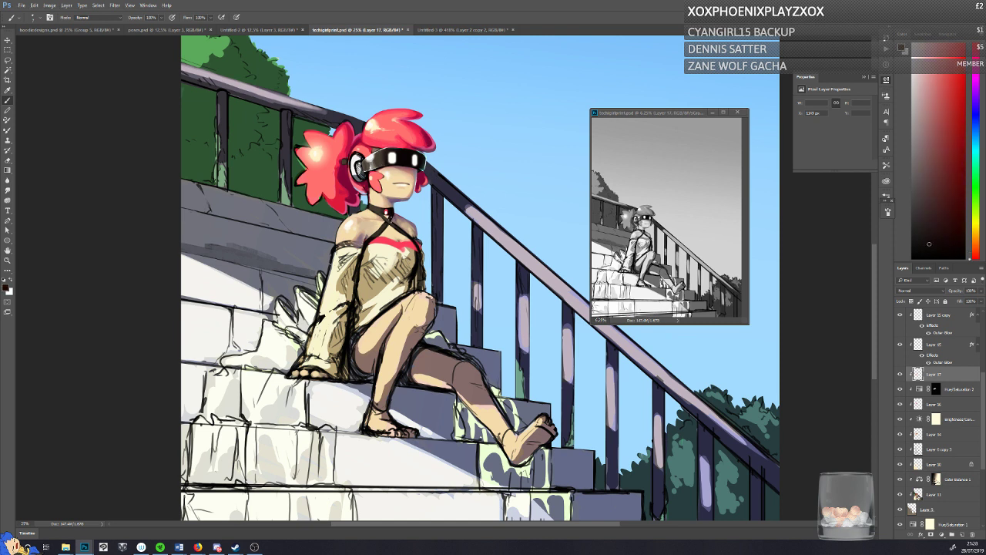
alt+click(395, 223)
key(ctrl+s)
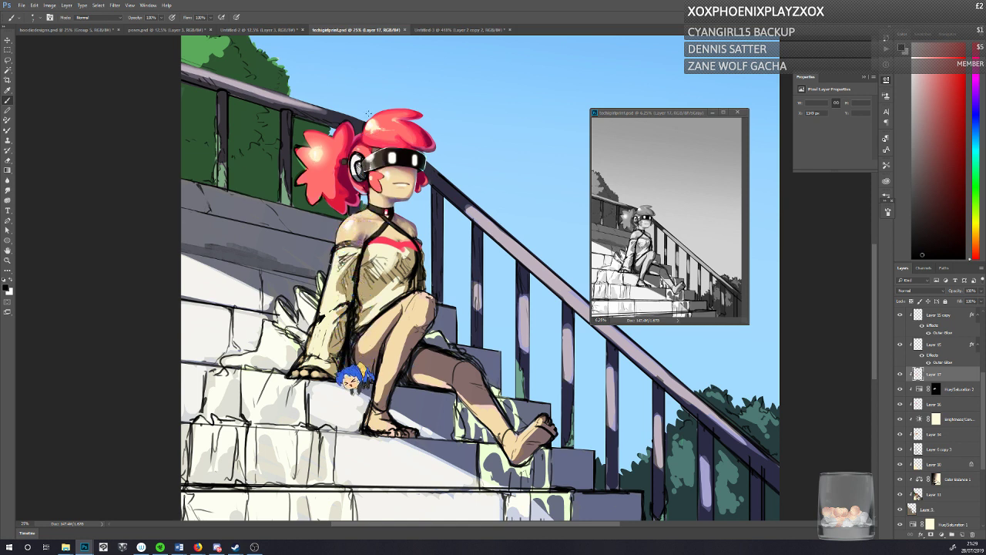
Step: Refine the hair above the headset and beside the ponytail with sampled crimson and coral-red tones
alt+click(359, 204)
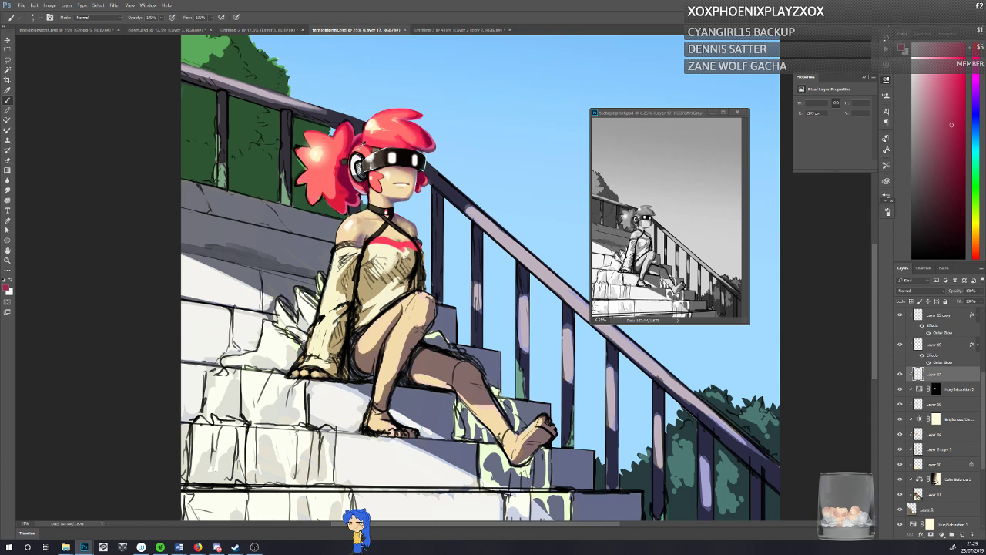
alt+click(368, 145)
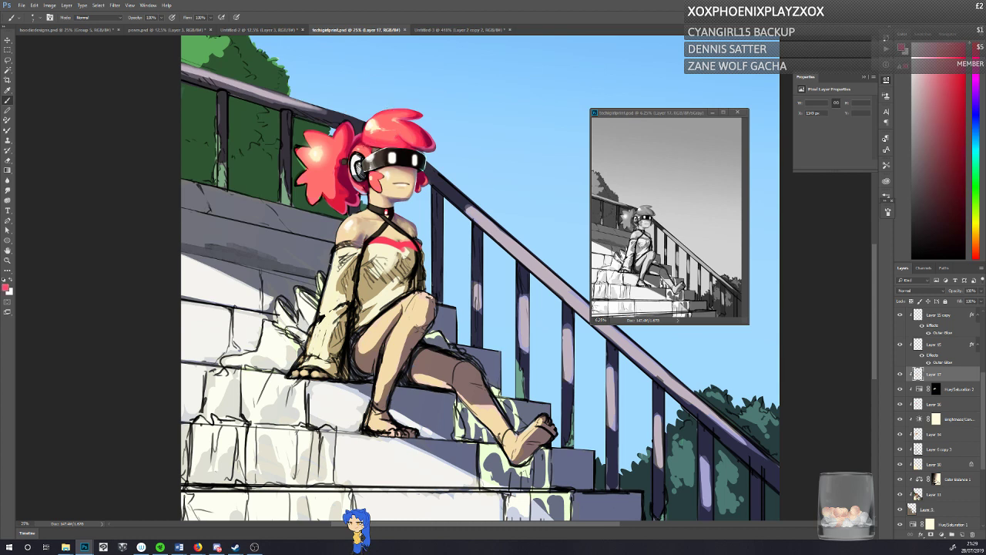
drag(367, 136, 364, 146)
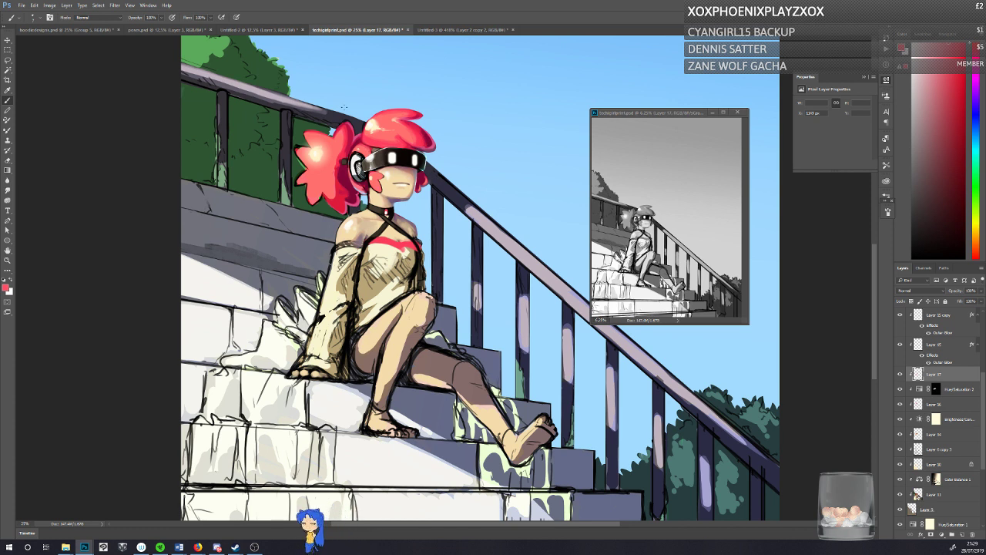
Step: Deepen the fringe's shadow edge above the visor with sampled dark crimson tones, and save the painting
alt+click(429, 135)
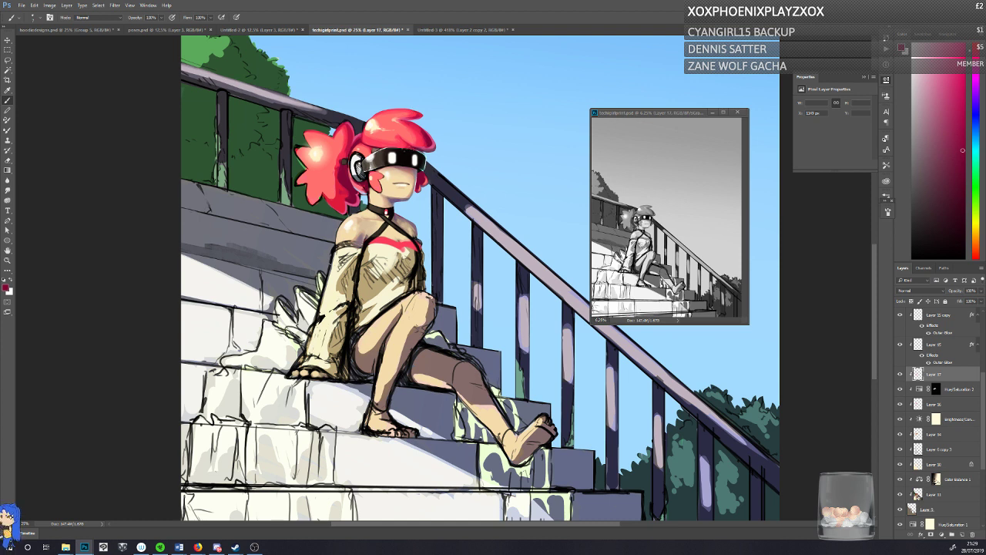
alt+click(414, 148)
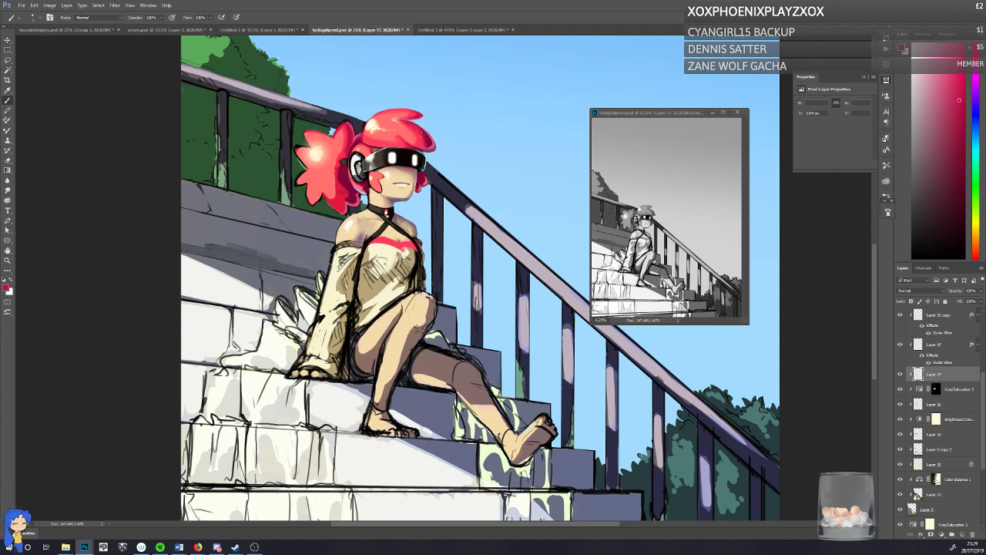
alt+click(423, 136)
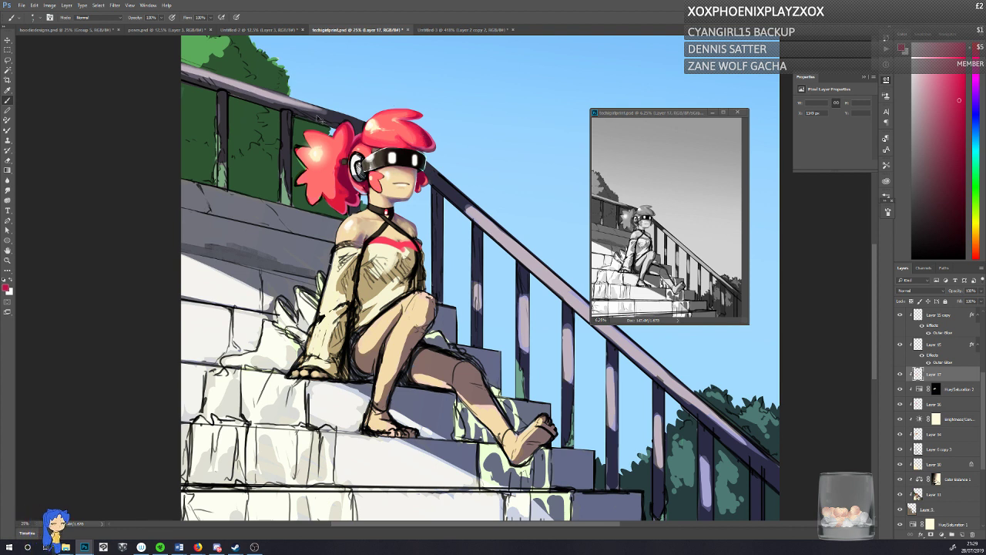
key(ctrl+s)
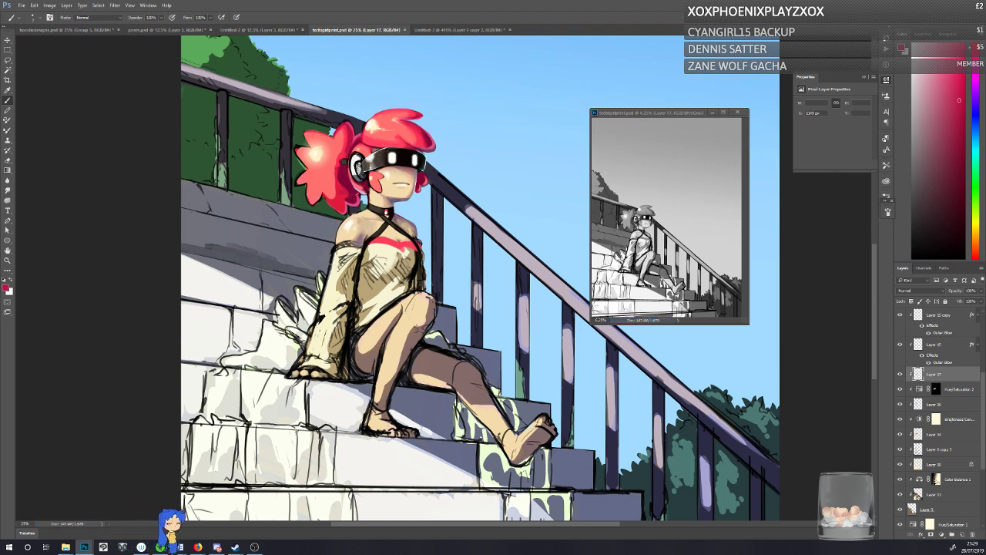
Step: Paint a small sampled cream touch on the dress just below the coral-red neckline trim, and save the painting
alt+click(404, 249)
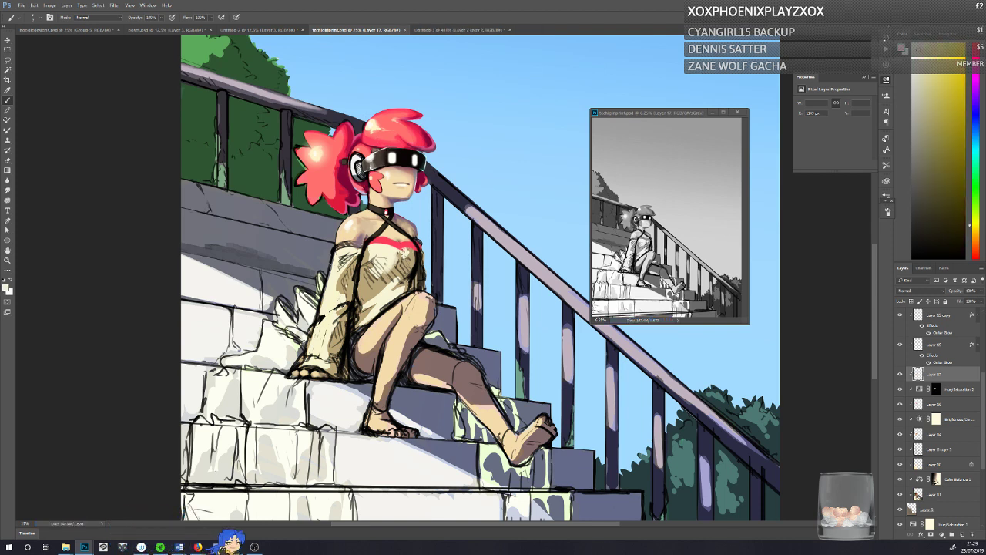
drag(401, 248, 404, 252)
key(ctrl+s)
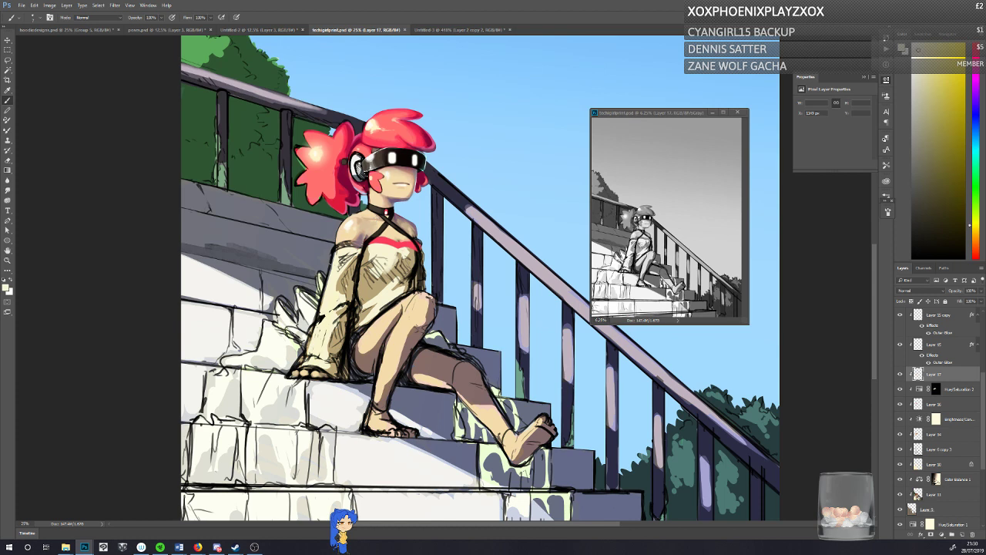
Step: Erase a short strip along the back of the neck on the character's base layer
click(923, 509)
click(7, 160)
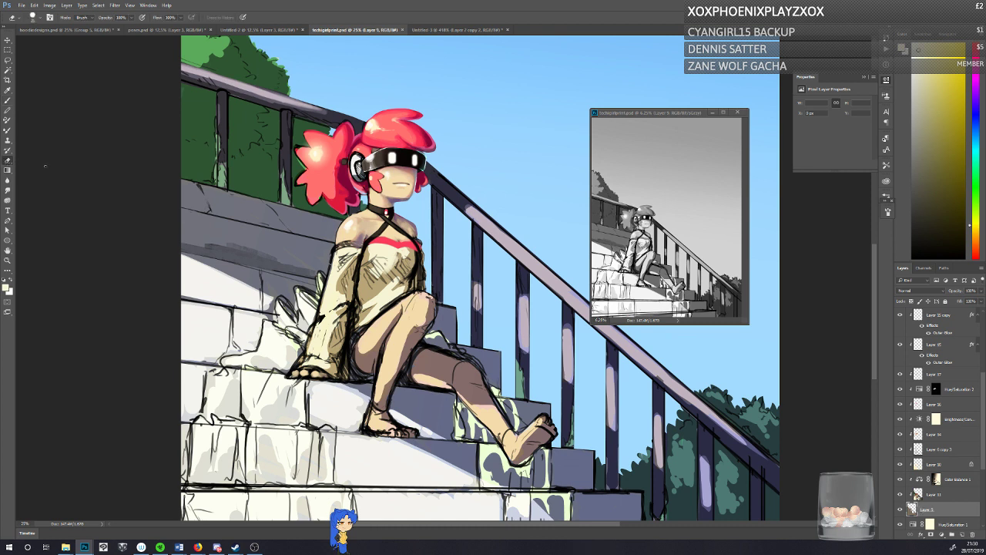
drag(367, 195, 368, 204)
Step: Compare the visibility of Layer 14, make it the active layer, and save the painting
click(899, 436)
click(898, 435)
click(919, 434)
key(ctrl+s)
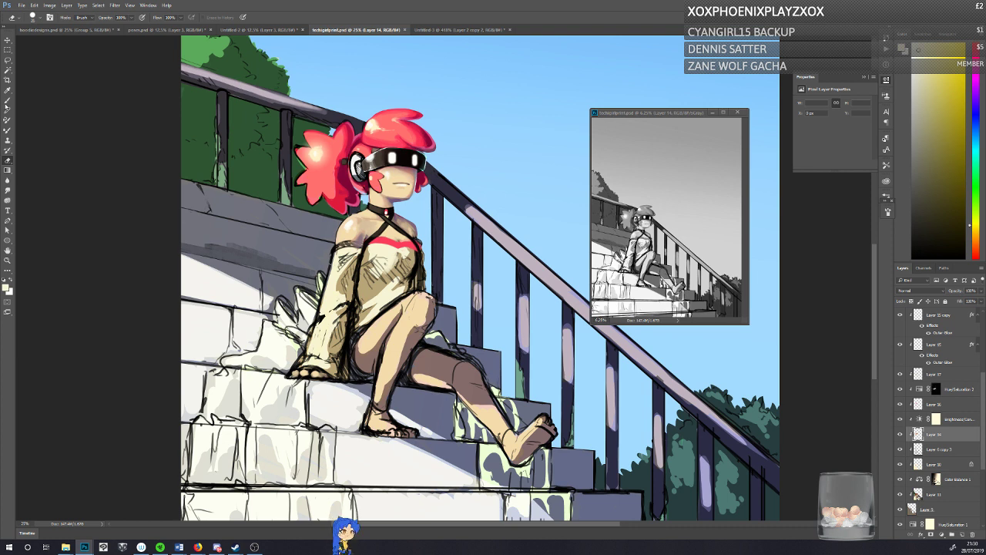
Step: Sample a crimson from the hair and paint a small darker shadow touch at the hair's edge just above the visor
click(7, 101)
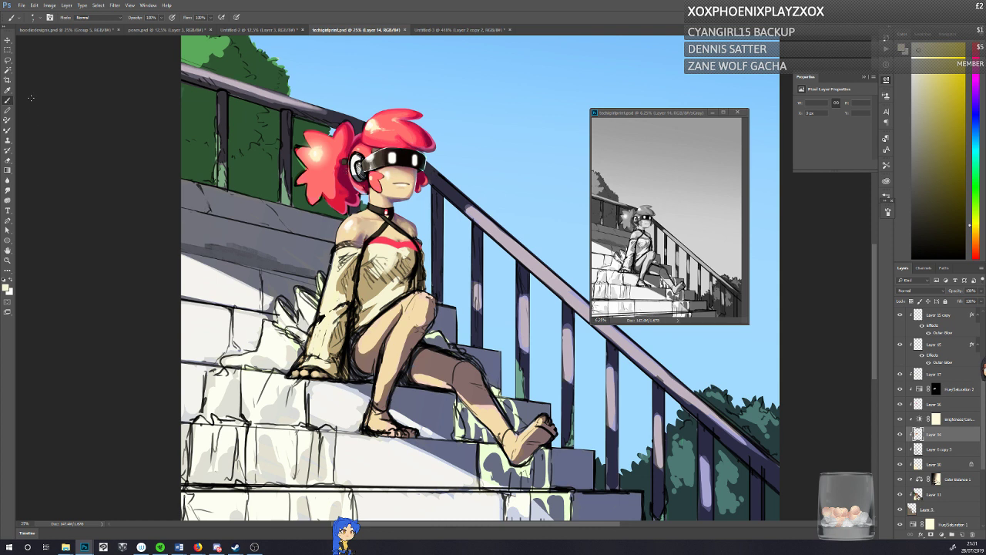
alt+click(372, 147)
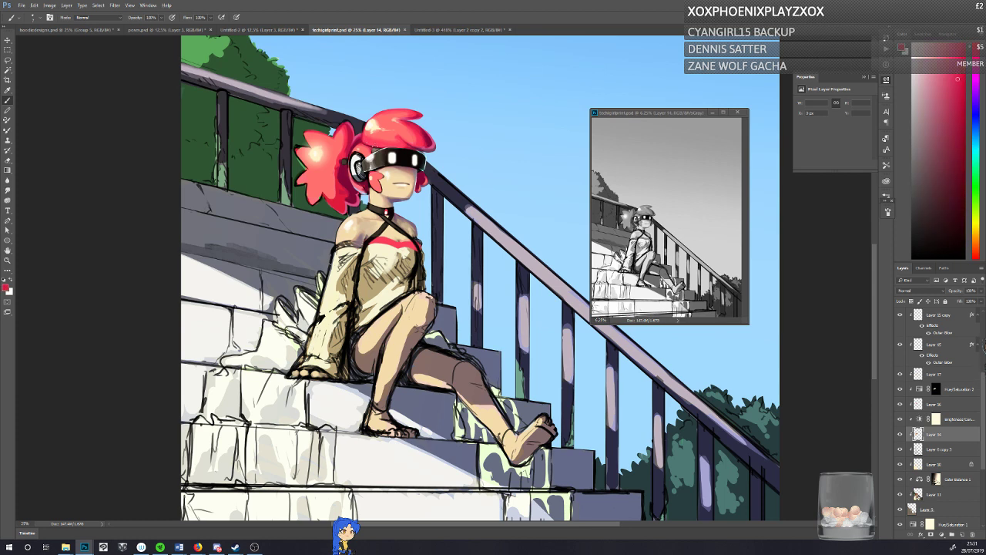
drag(371, 145, 368, 151)
alt+click(429, 139)
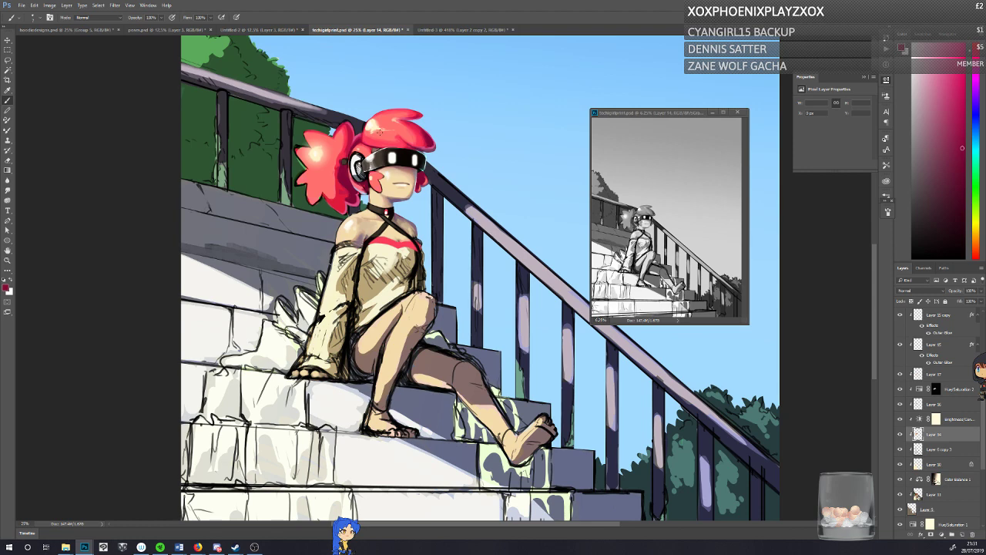
right_click(429, 138)
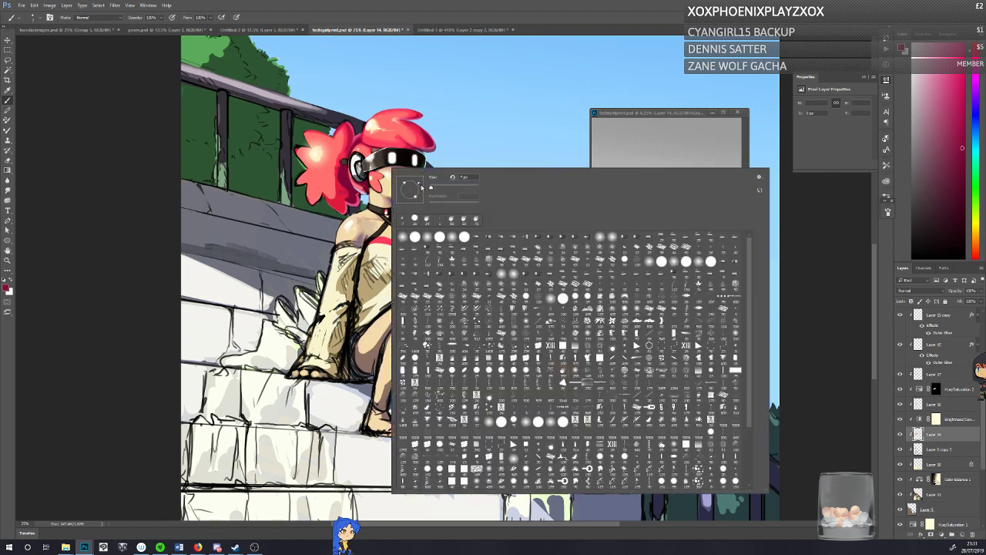
key(Escape)
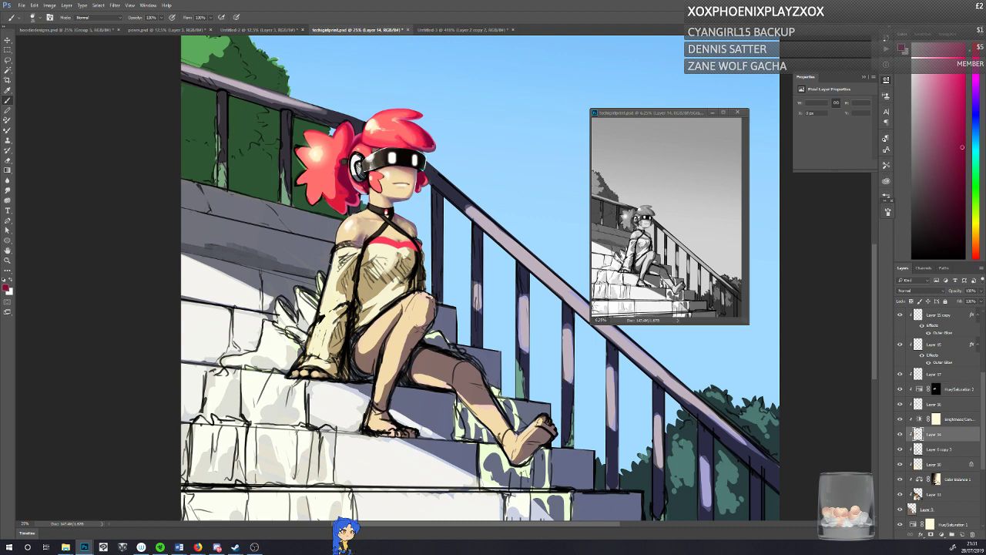
Step: Compare the visibility of Layer 16 and make Layer 17 the active layer
click(900, 406)
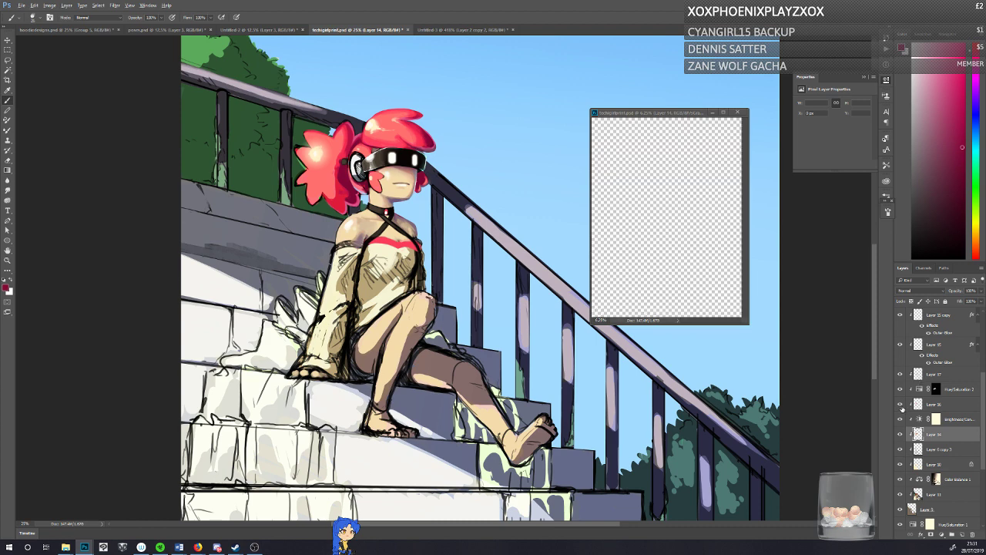
click(900, 406)
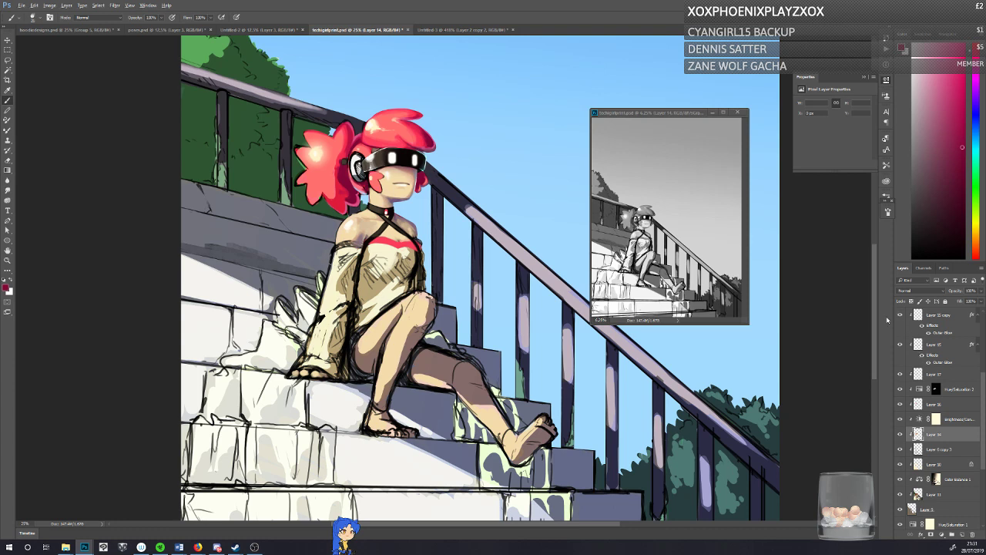
click(934, 374)
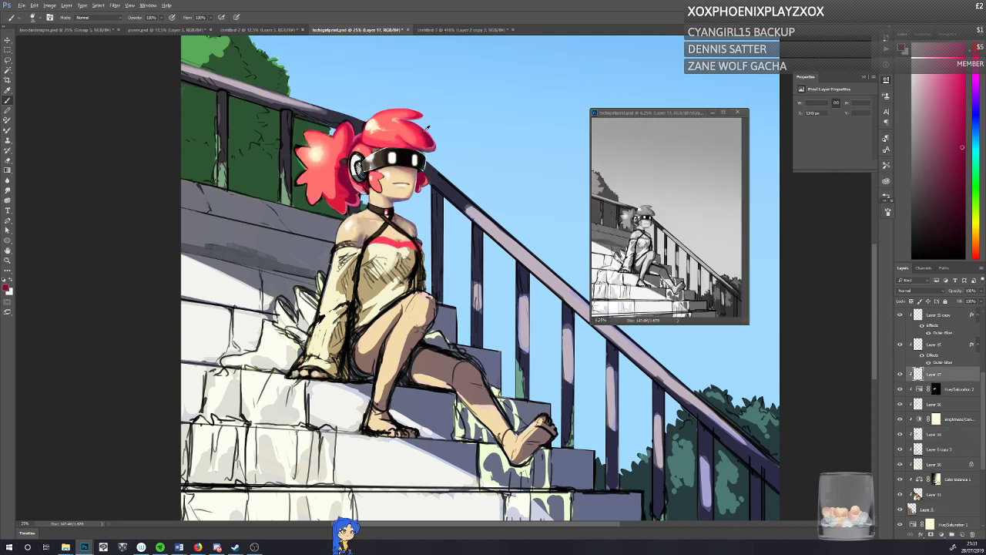
Step: Paint small dark crimson touches on the fringe tip, the front hair lock and the ponytail's inner edge, and save the painting
alt+click(427, 137)
alt+click(433, 146)
alt+click(435, 148)
alt+click(426, 136)
alt+click(427, 175)
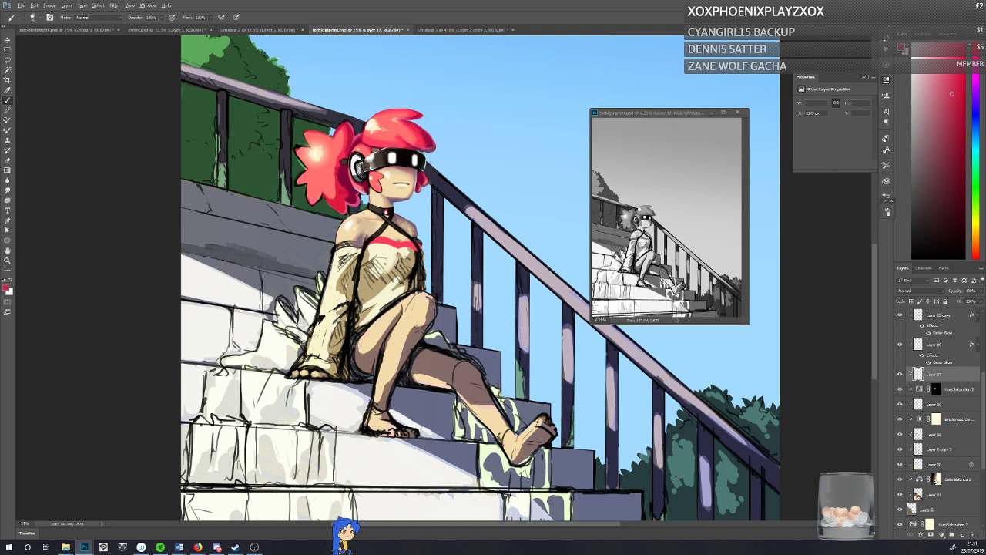
alt+click(351, 198)
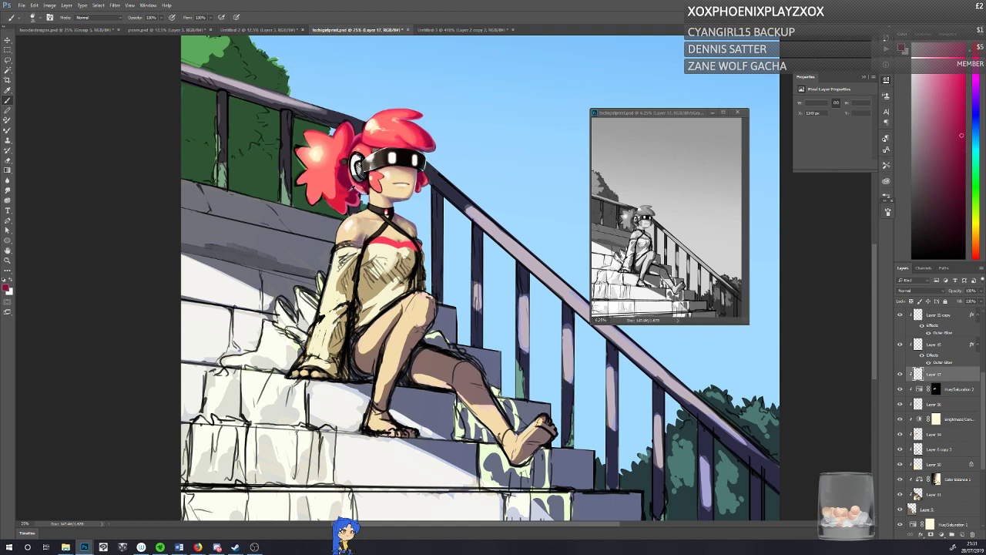
alt+click(351, 189)
key(ctrl+s)
mouse_move(550, 431)
mouse_down()
mouse_move(201, 308)
mouse_move(553, 277)
mouse_move(177, 383)
mouse_up()
key(ctrl+z)
Step: Outline a freehand Lasso selection around the pale highlight on the upper outer part of the ponytail
click(7, 61)
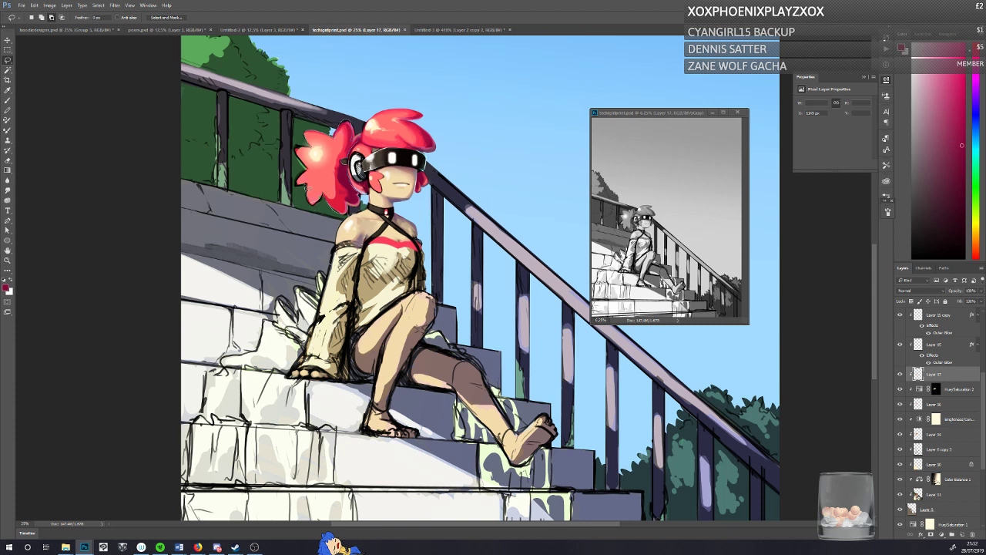
mouse_move(302, 180)
mouse_down()
mouse_move(308, 161)
mouse_move(299, 138)
mouse_up()
key(ctrl+d)
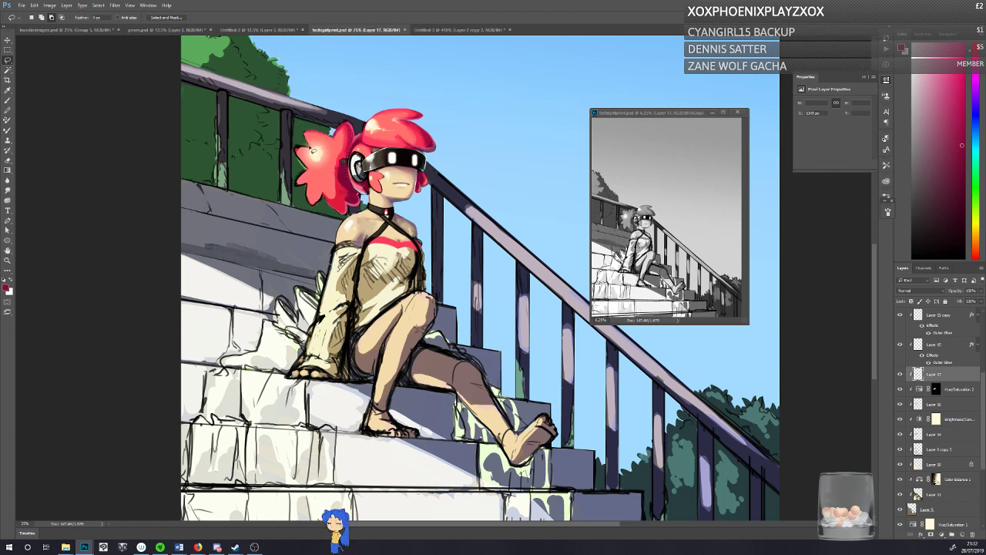
mouse_move(304, 133)
mouse_down()
mouse_move(340, 141)
mouse_move(339, 158)
mouse_move(307, 155)
mouse_up()
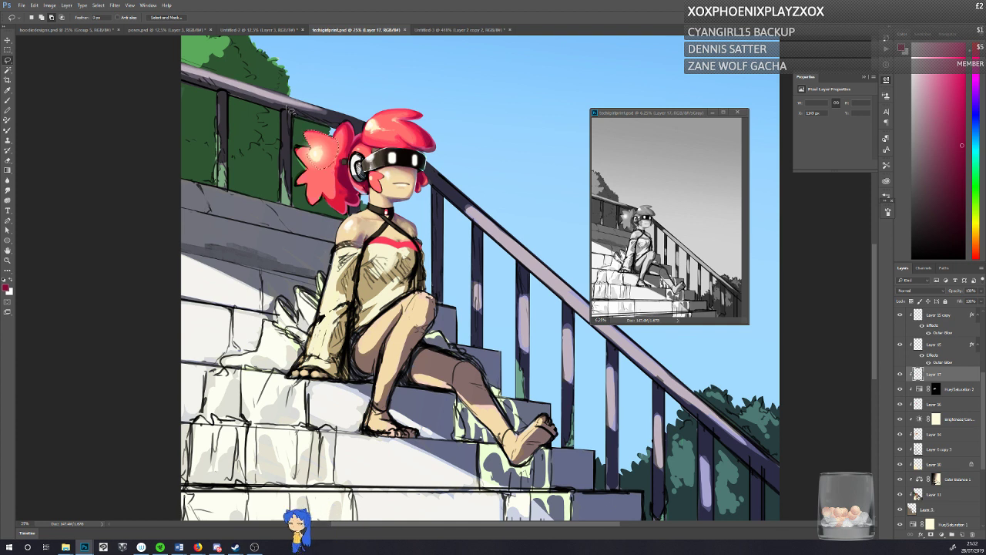
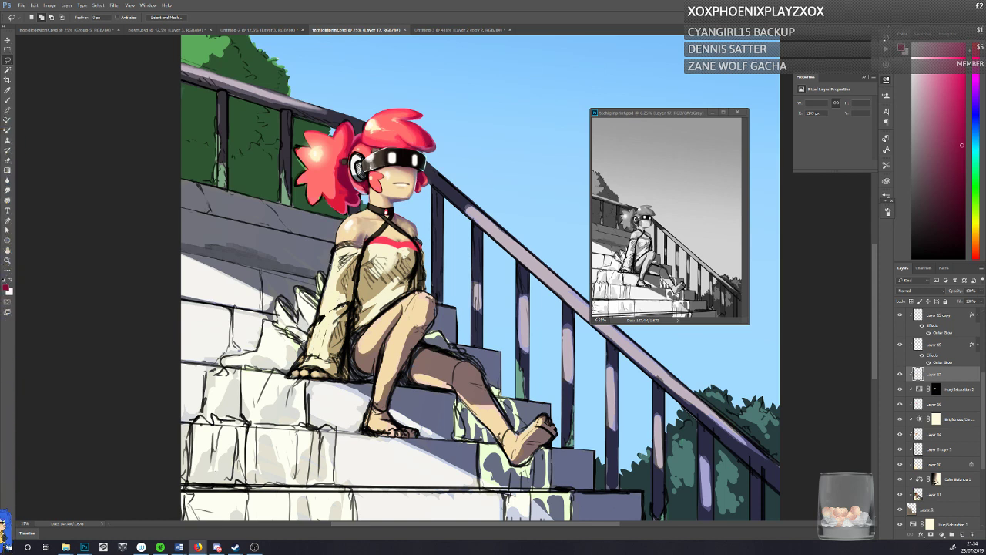
Step: Brush sampled crimson and red tones into the selected ponytail's inner side beside the headphone
click(99, 328)
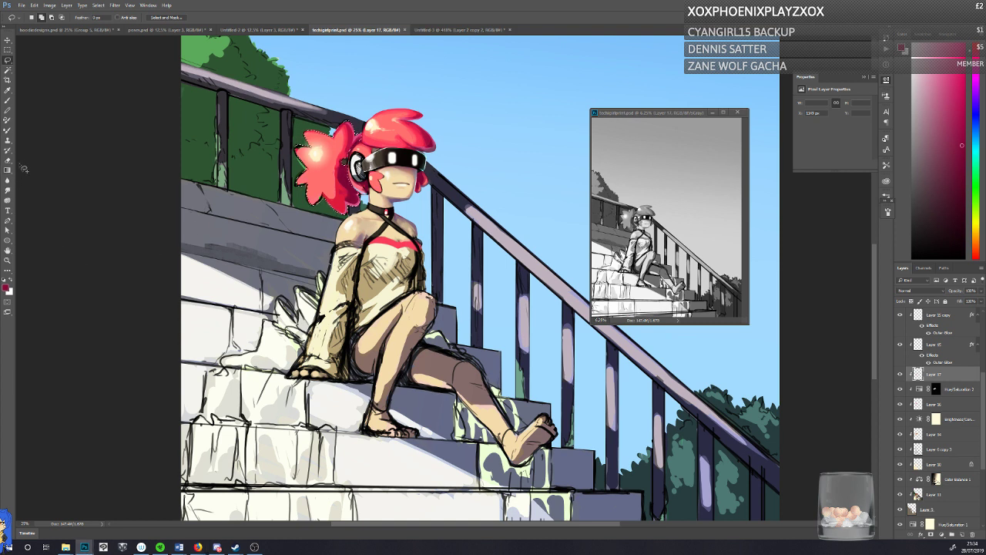
click(8, 101)
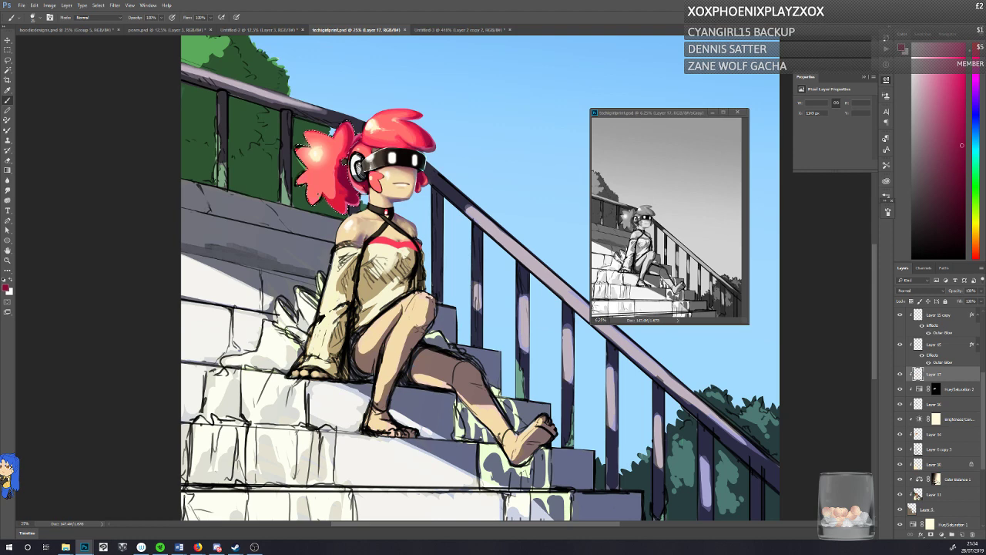
right_click(353, 211)
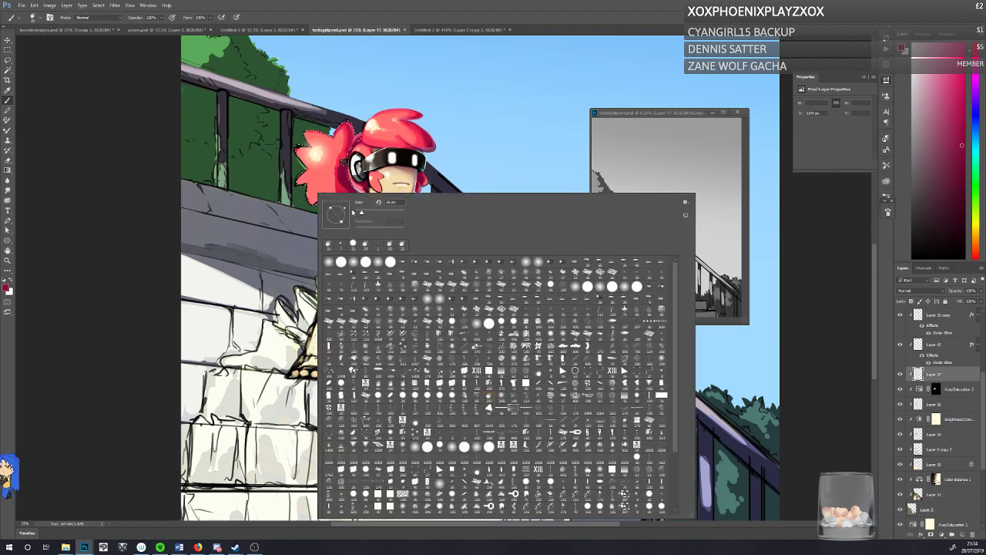
click(336, 149)
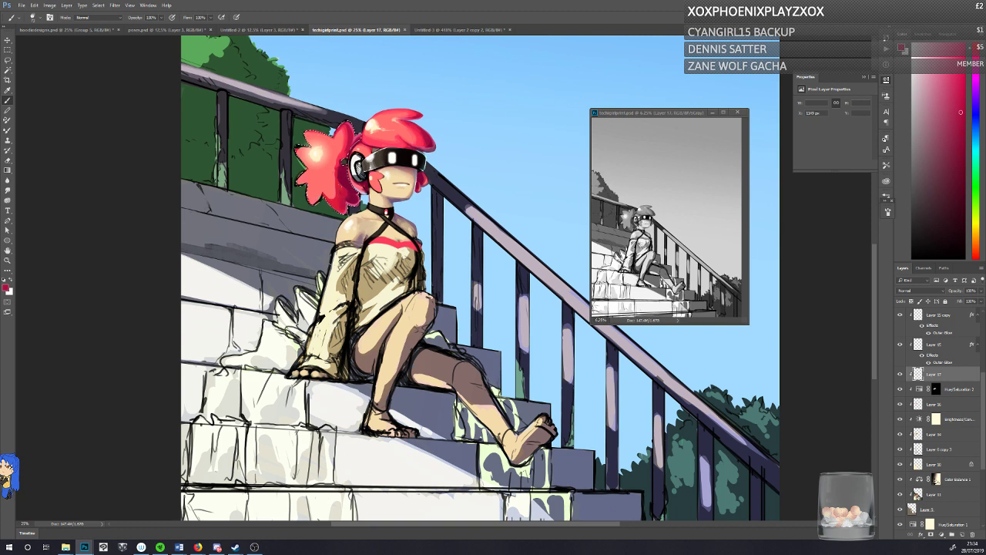
drag(345, 161, 343, 163)
alt+click(342, 164)
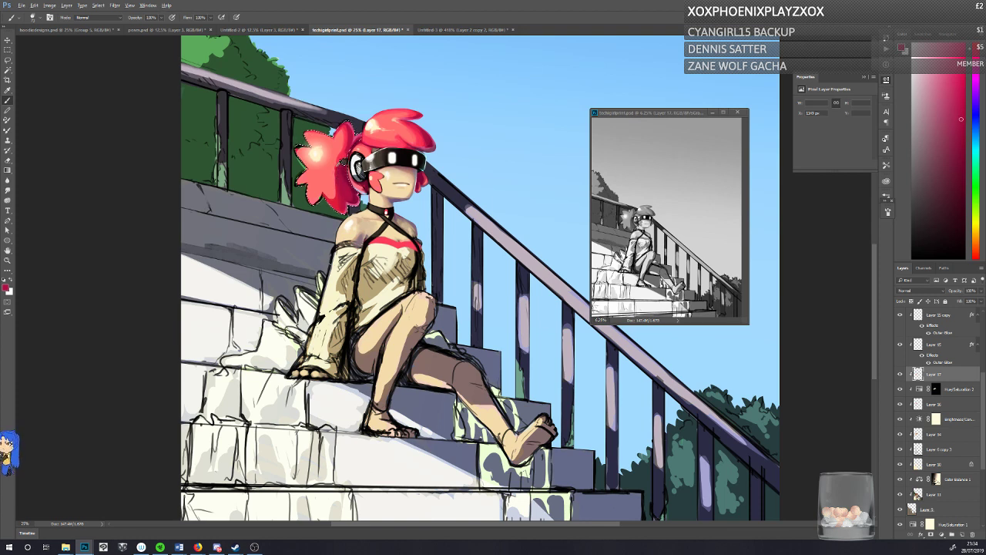
alt+click(339, 171)
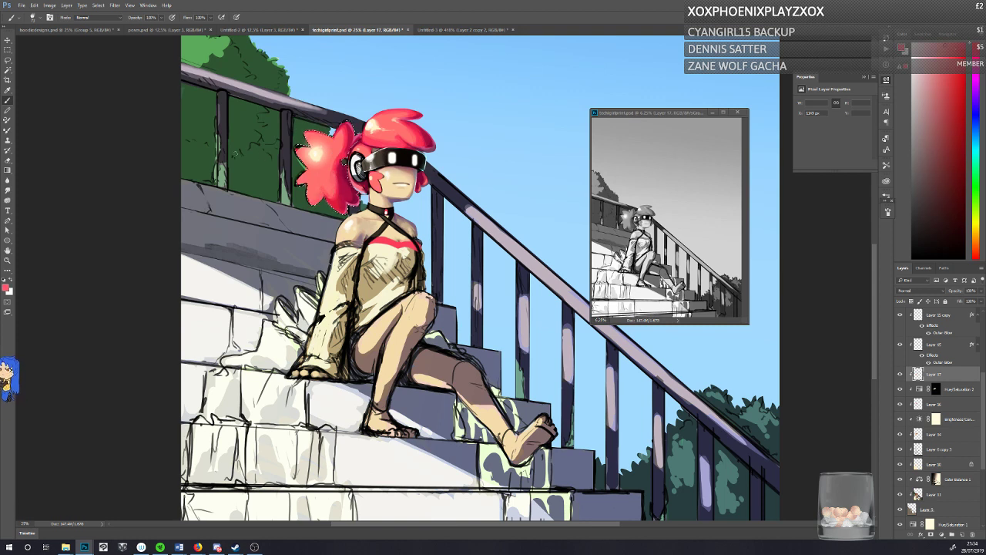
Step: Blend Gradient fills in sampled red, cream and salmon tones across the selected ponytail and its highlight
key(g)
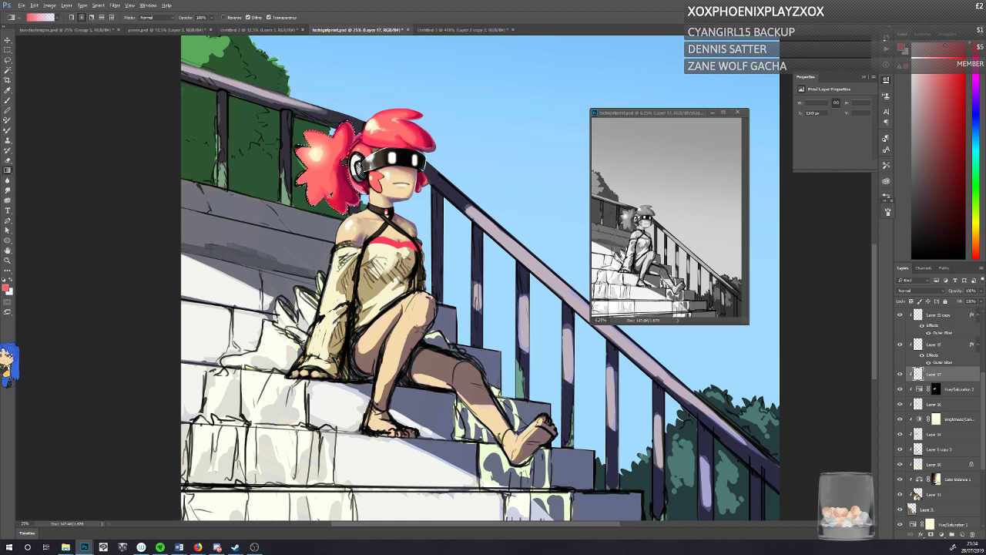
alt+click(332, 194)
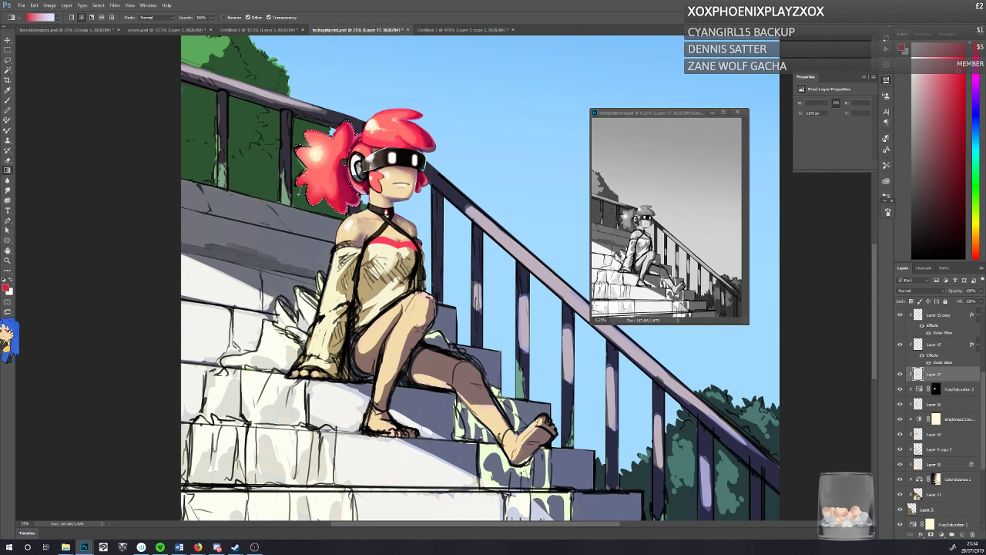
alt+click(327, 171)
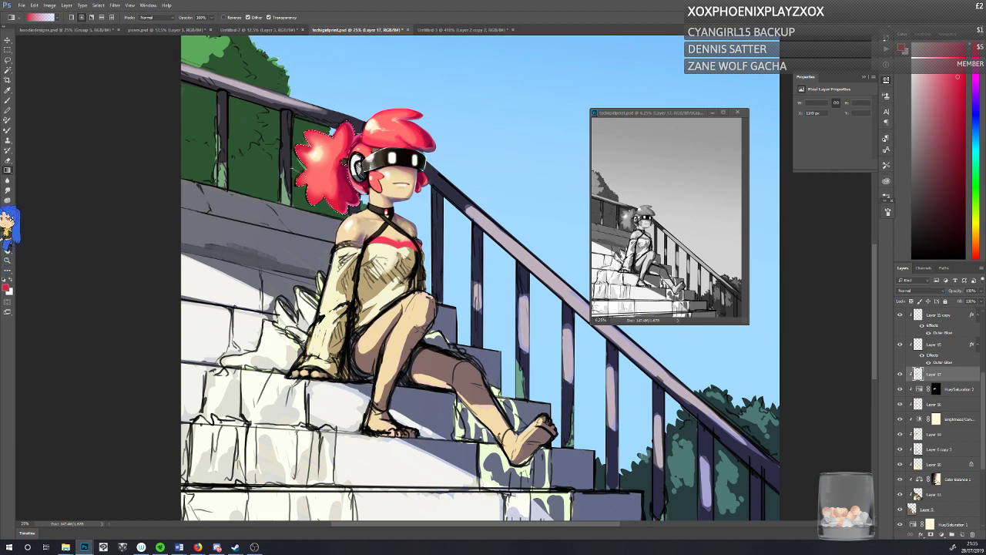
alt+click(312, 153)
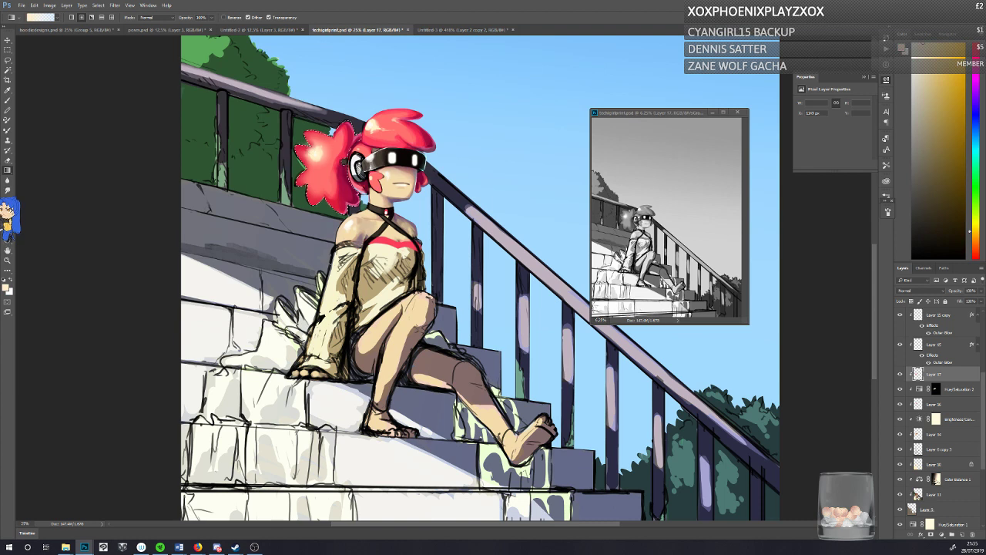
alt+click(327, 157)
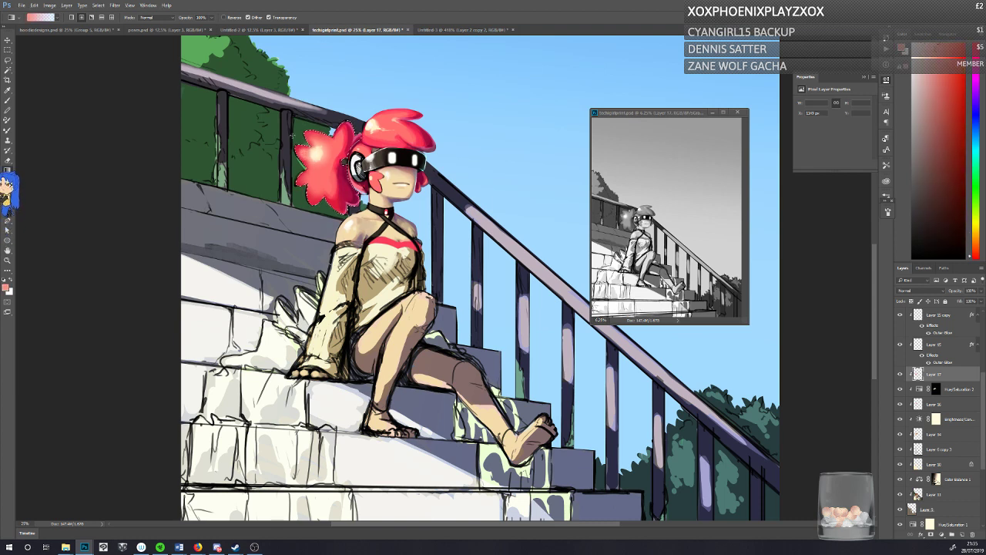
Step: Deselect the ponytail, touch up its upper outer lobe with a sampled red brush, and save the painting
key(b)
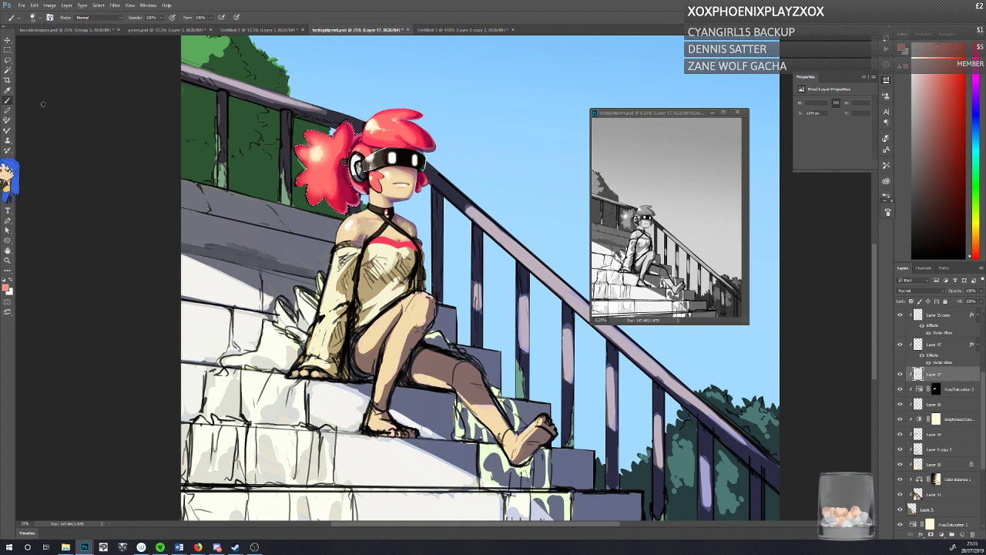
key(ctrl+d)
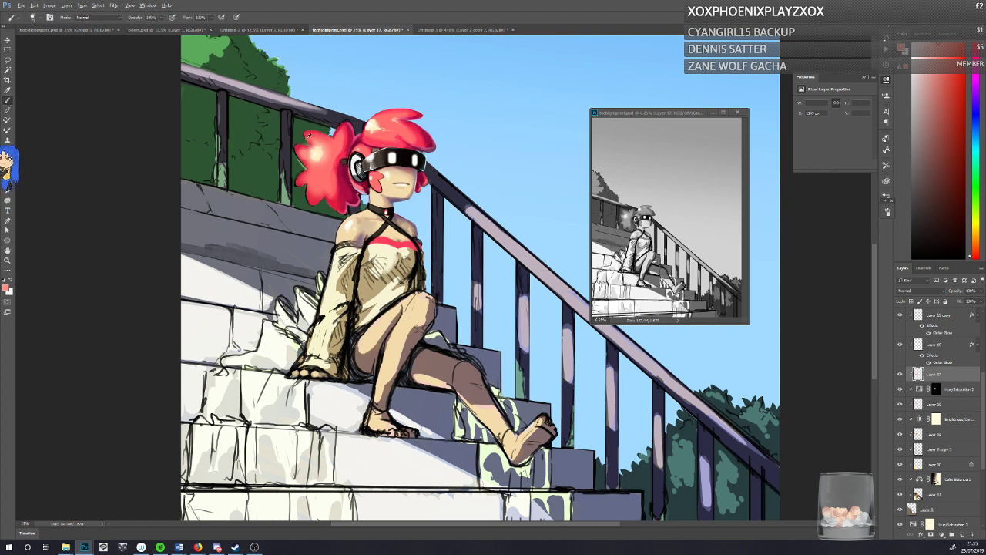
alt+click(305, 146)
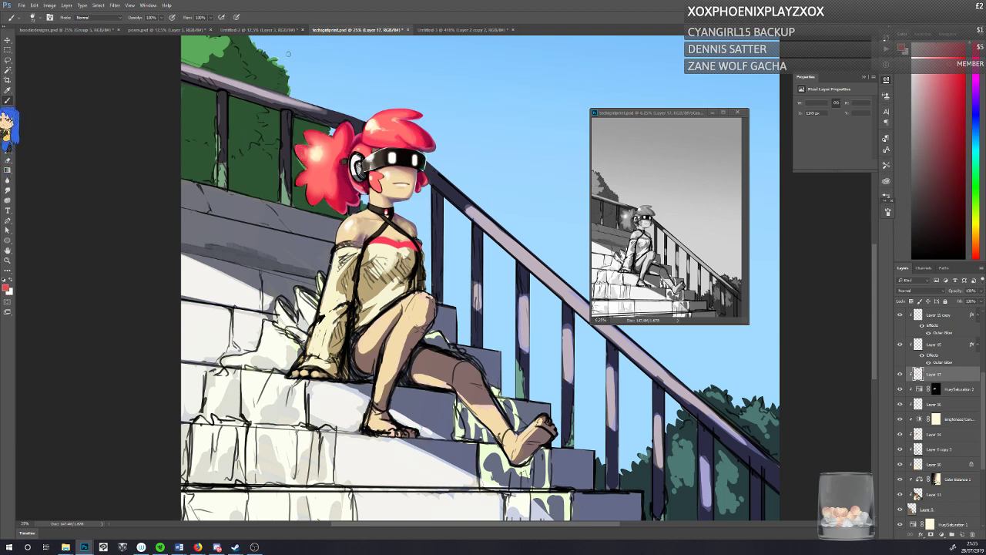
key(ctrl+s)
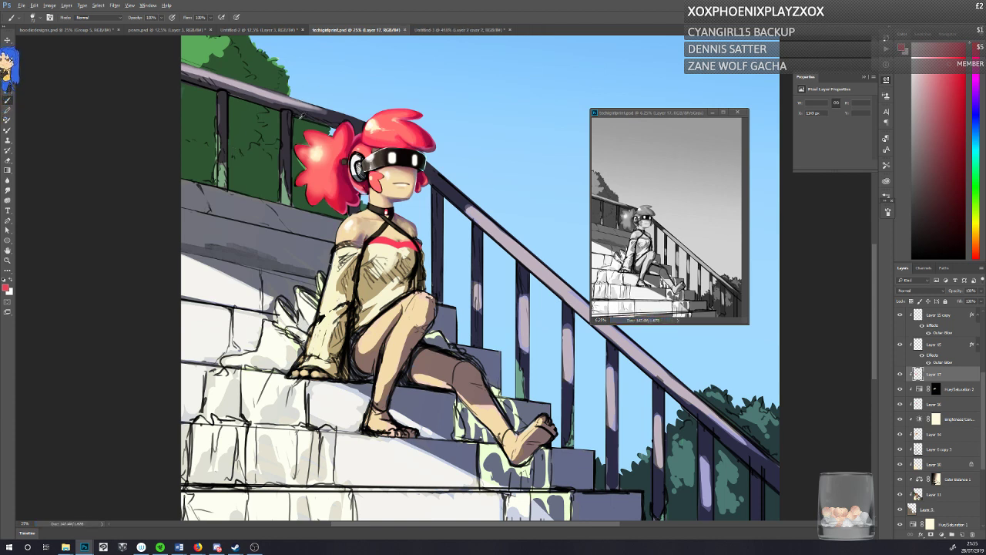
Step: Sample pale pink and coral tones and brush them around the highlight on the ponytail's outer half
alt+click(312, 161)
drag(313, 155, 307, 168)
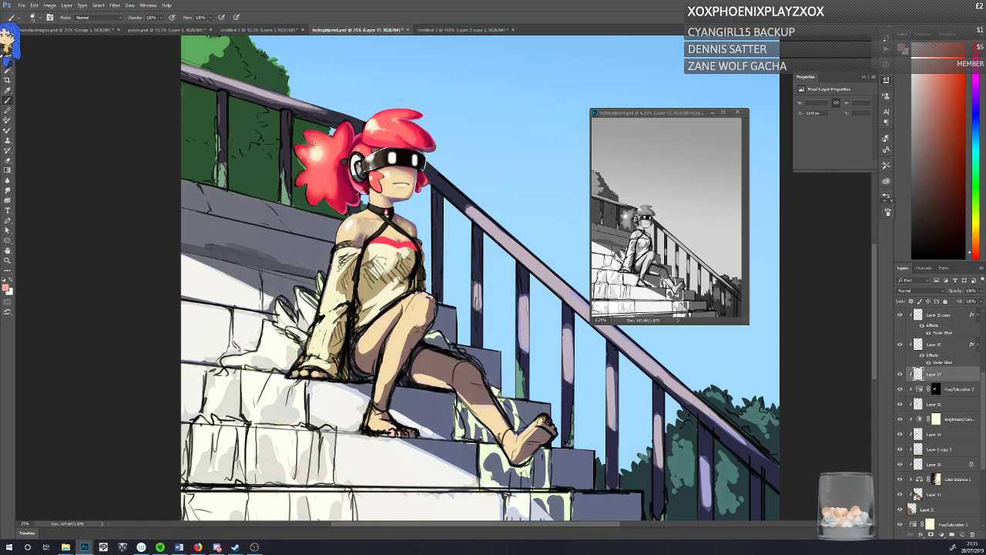
alt+click(318, 158)
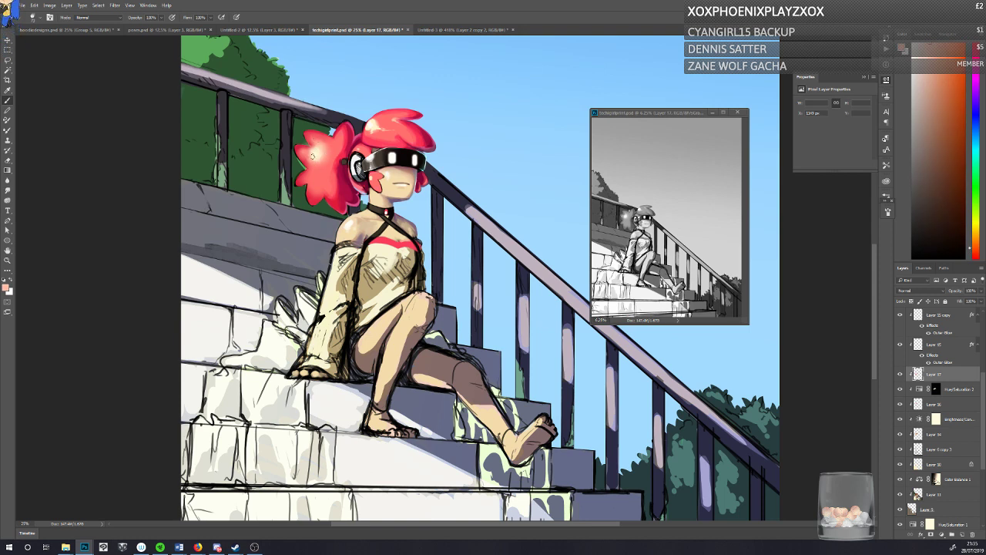
alt+click(318, 137)
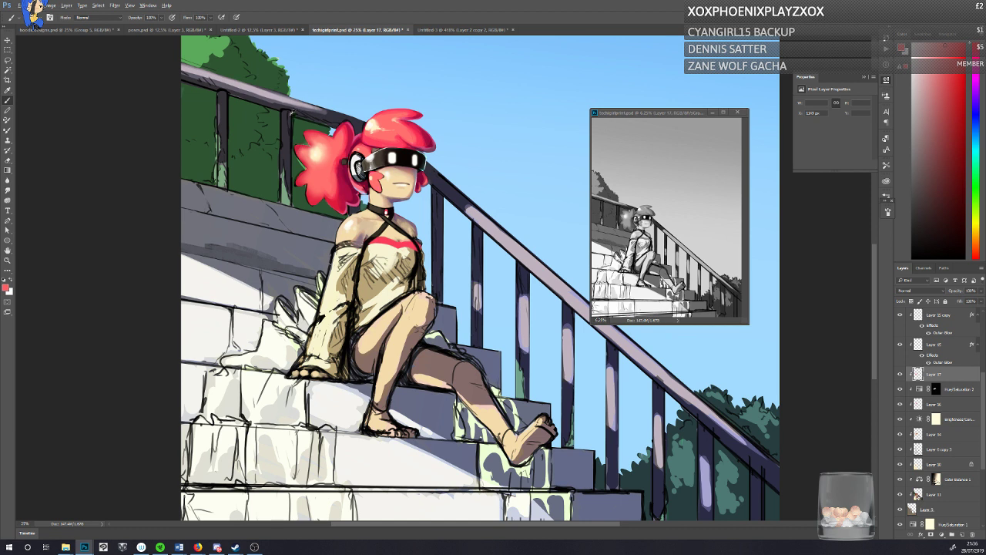
Step: Sample reds from the ponytail and fringe and touch up the ponytail's upper inner edge with deep crimson
alt+click(343, 178)
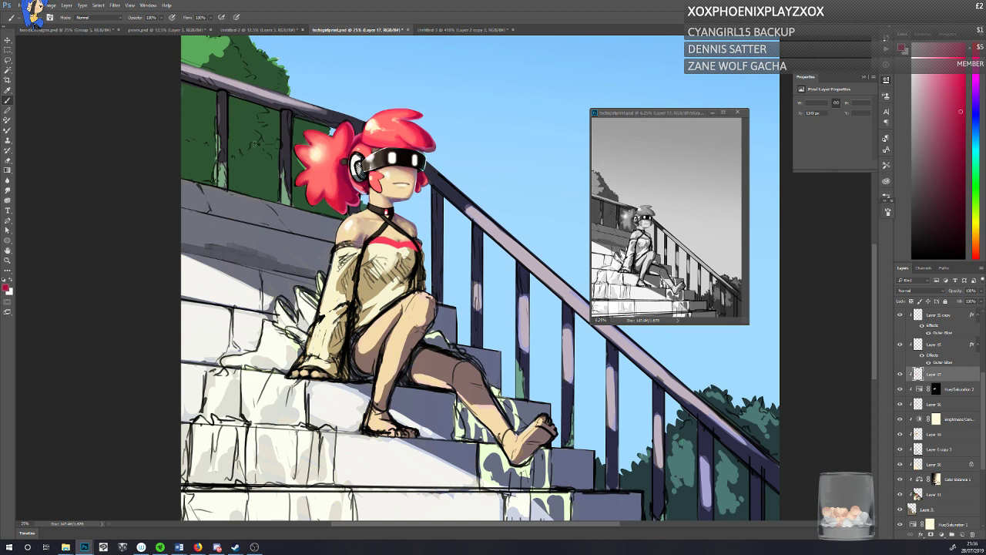
alt+click(413, 122)
alt+click(350, 125)
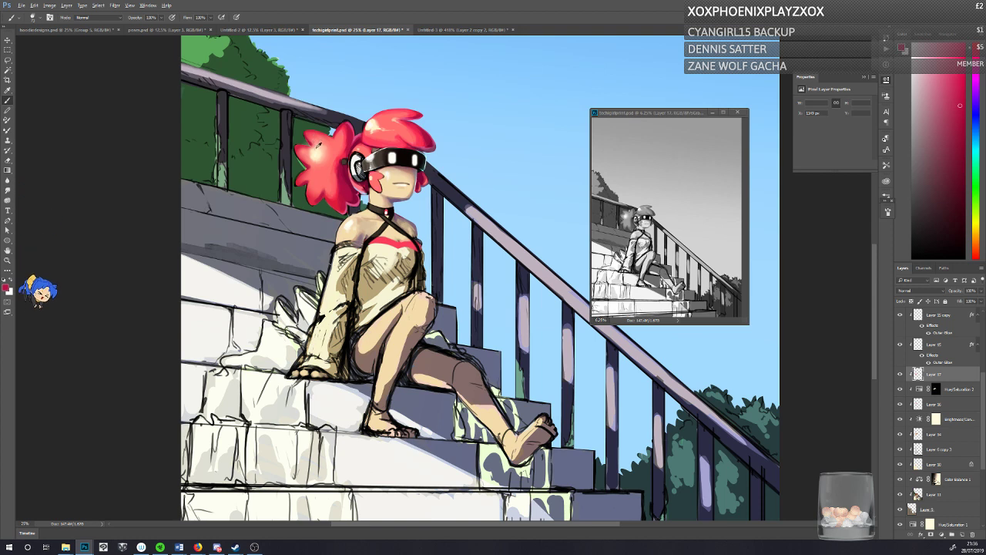
Step: Sample the cream highlight color and paint a larger, brighter glow at the ponytail's center
alt+click(315, 151)
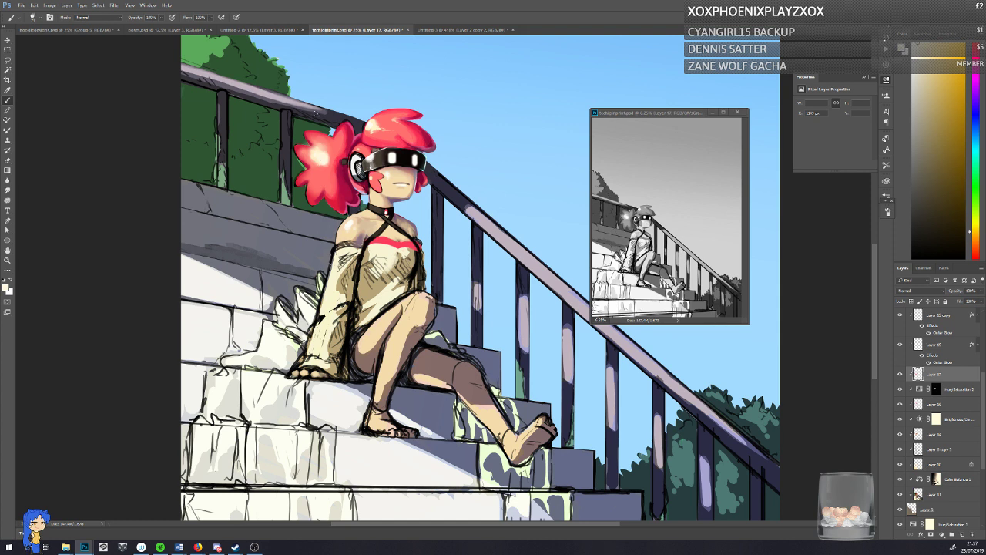
alt+click(317, 145)
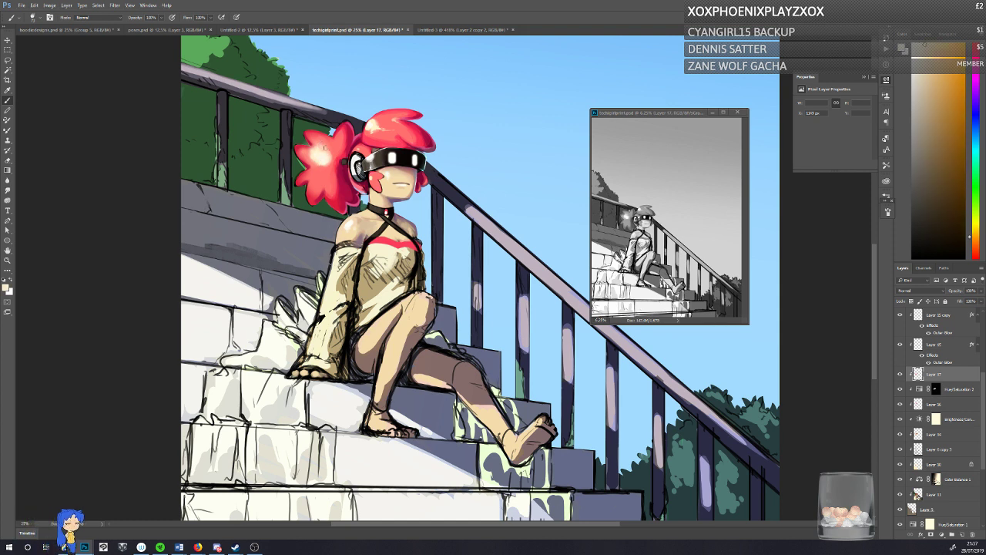
drag(325, 147, 330, 155)
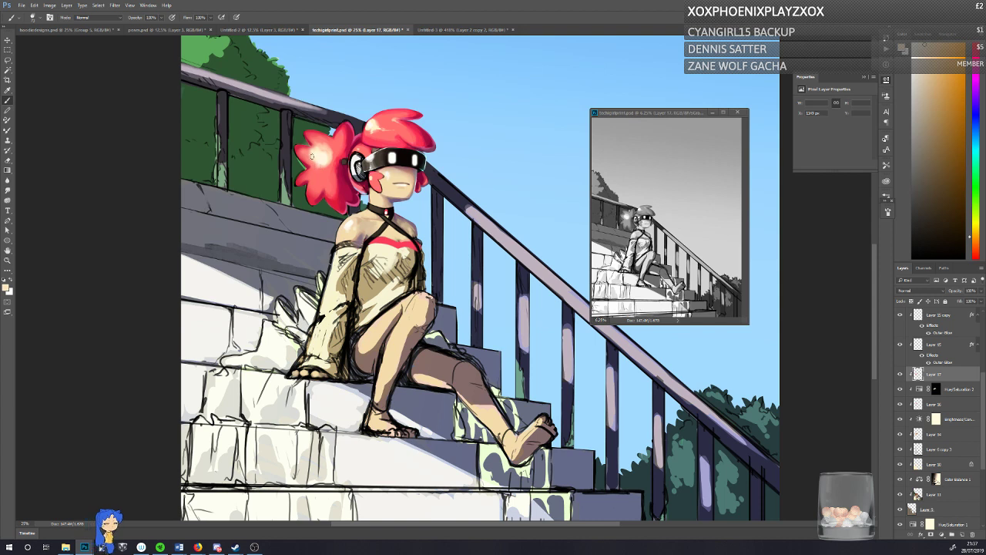
Step: Soften the outer side of the ponytail's highlight with sampled coral and red touches
alt+click(307, 150)
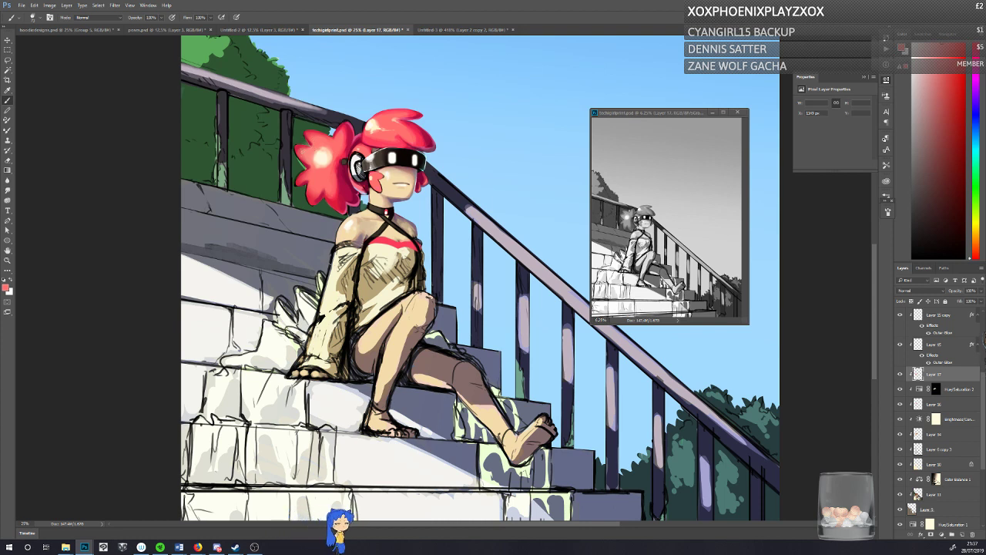
alt+click(300, 144)
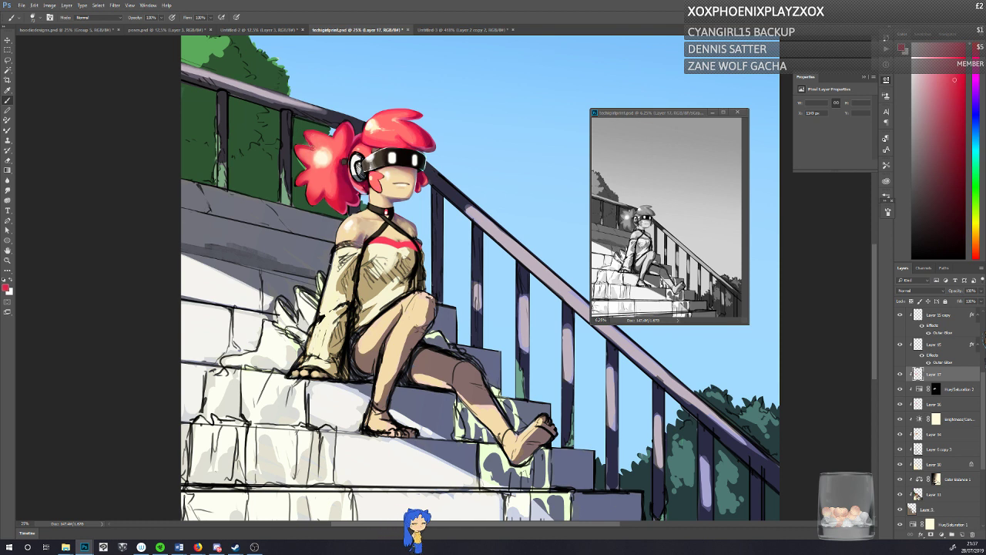
alt+click(304, 149)
alt+click(305, 149)
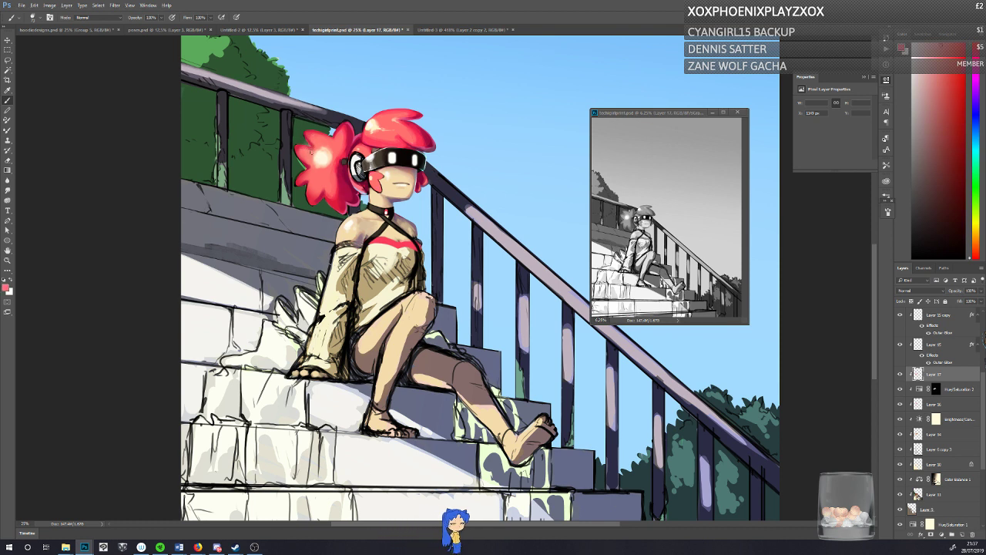
Step: Blend the rim of the ponytail's round highlight with sampled peach, salmon and cream tones
alt+click(319, 153)
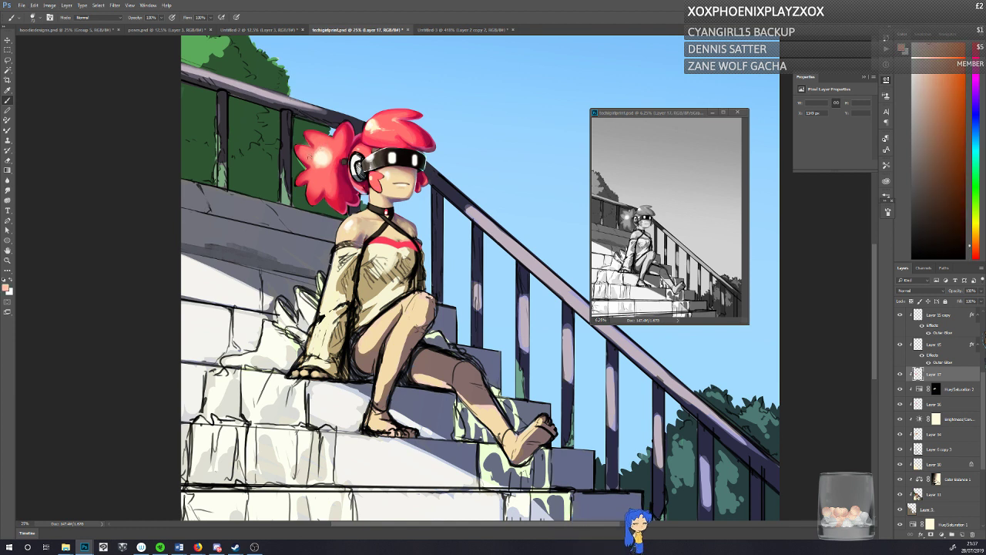
alt+click(312, 140)
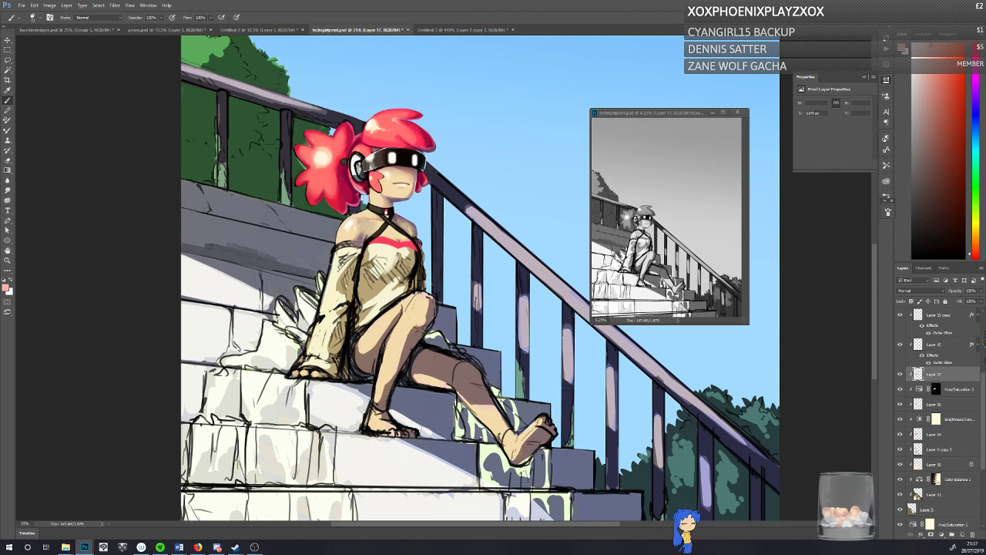
alt+click(321, 164)
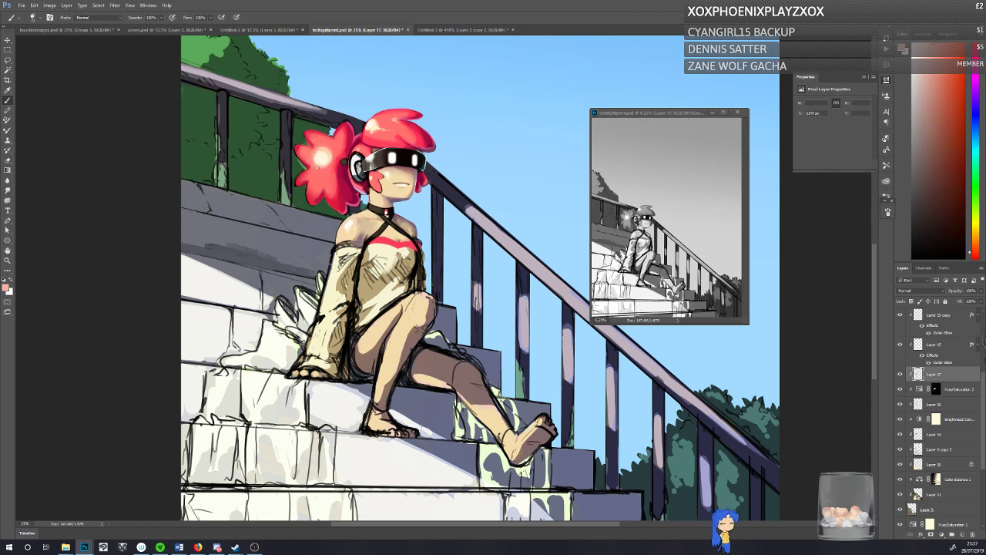
alt+click(323, 153)
click(323, 153)
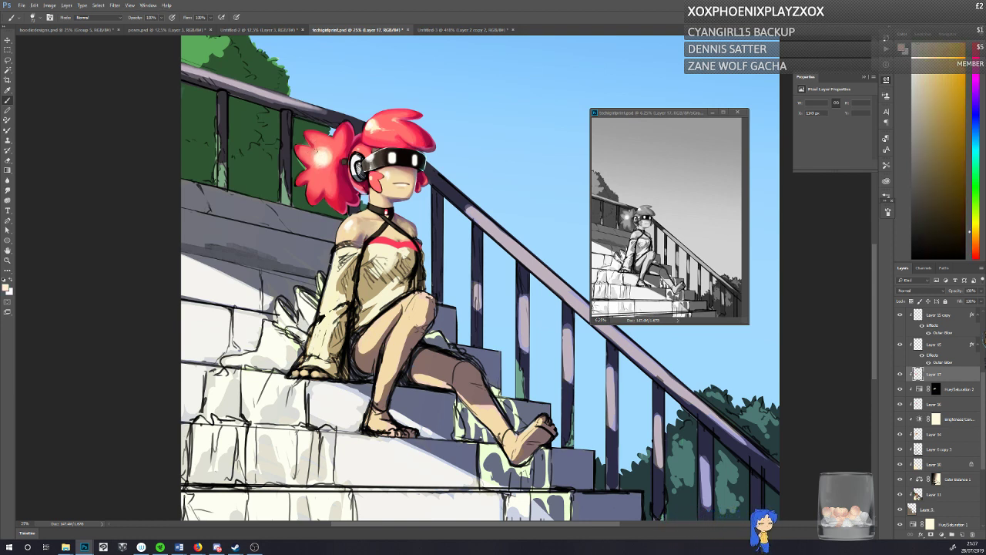
alt+click(321, 150)
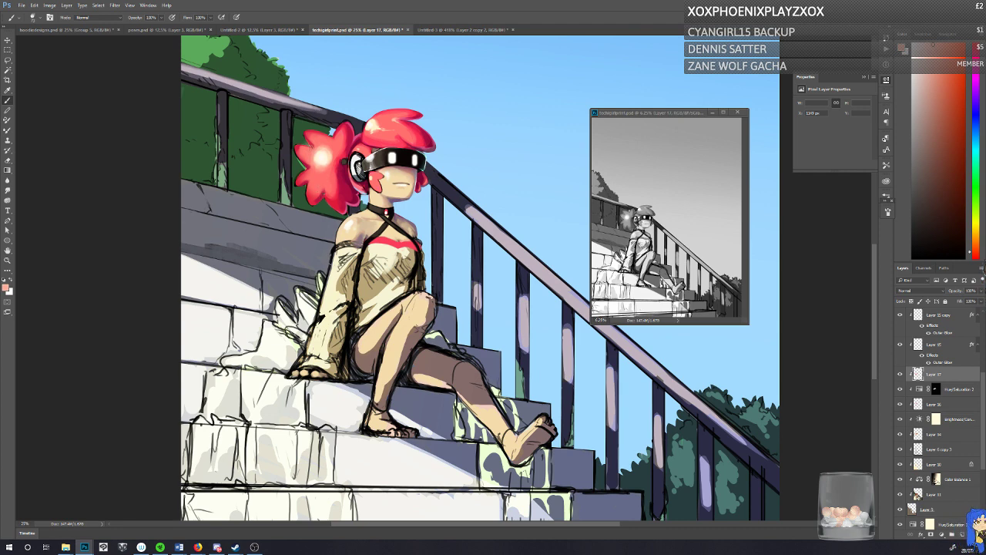
Step: Adjust the brush size and paint small cream highlight touches on the ponytail with the sampled highlight color
right_click(322, 193)
drag(366, 213, 362, 213)
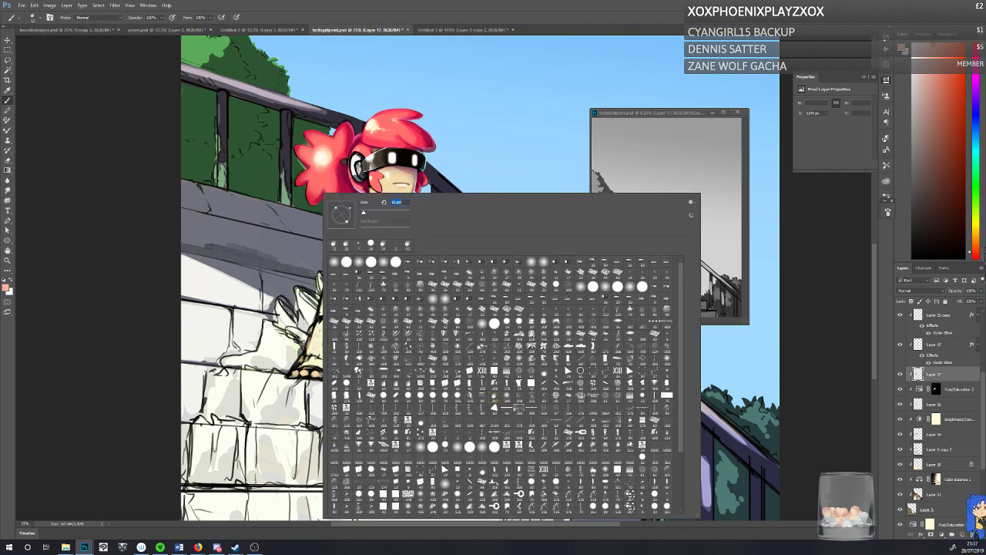
alt+click(322, 155)
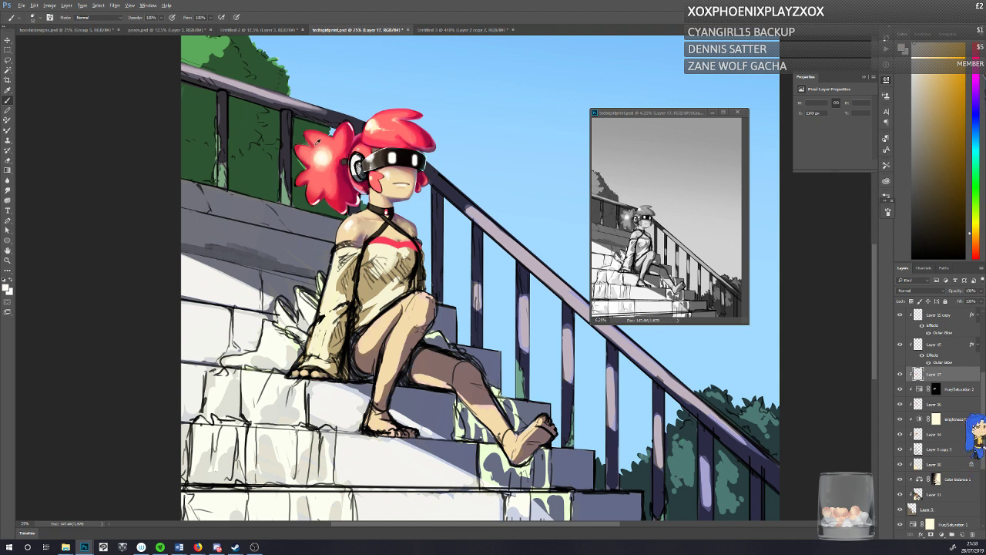
Step: Touch up the ponytail beside the headphone with a sampled dark crimson and save the painting
alt+click(344, 163)
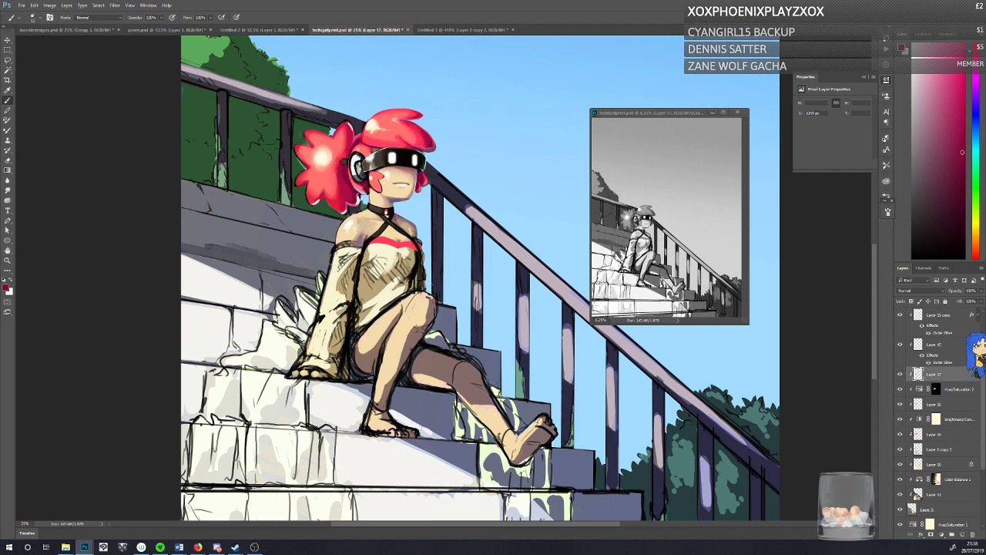
key(ctrl+s)
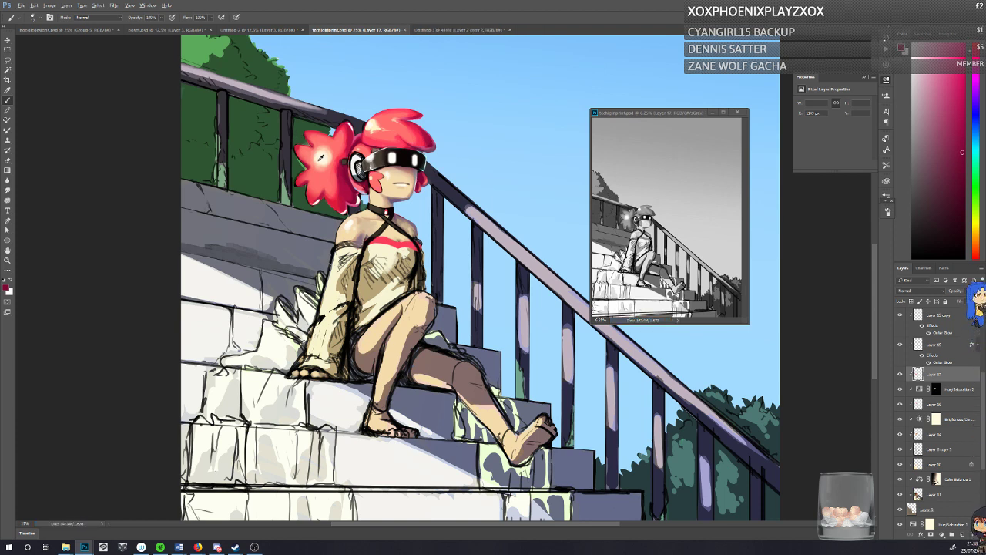
alt+click(320, 161)
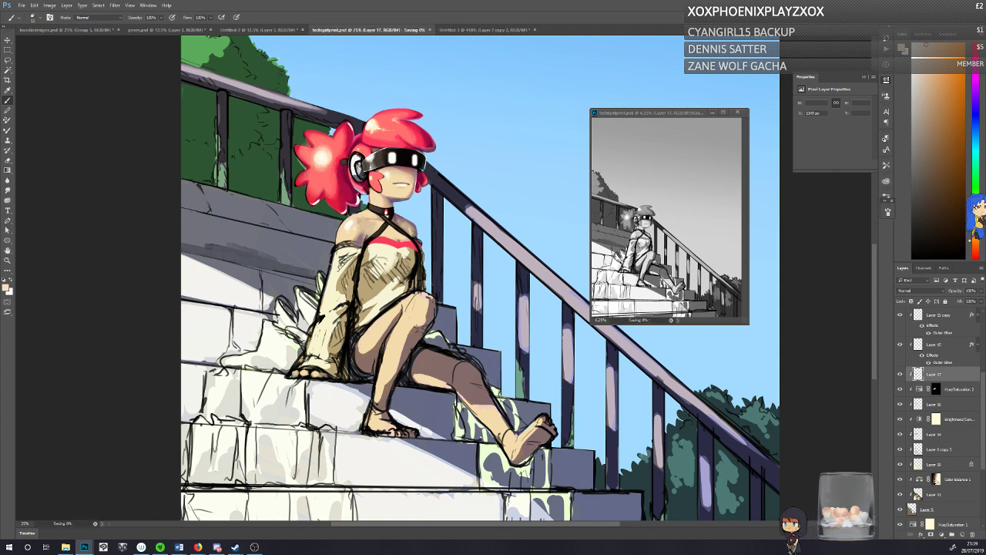
Step: Save the painting and retouch the ponytail's base beside the headphone with sampled crimson and dark brown
key(ctrl+s)
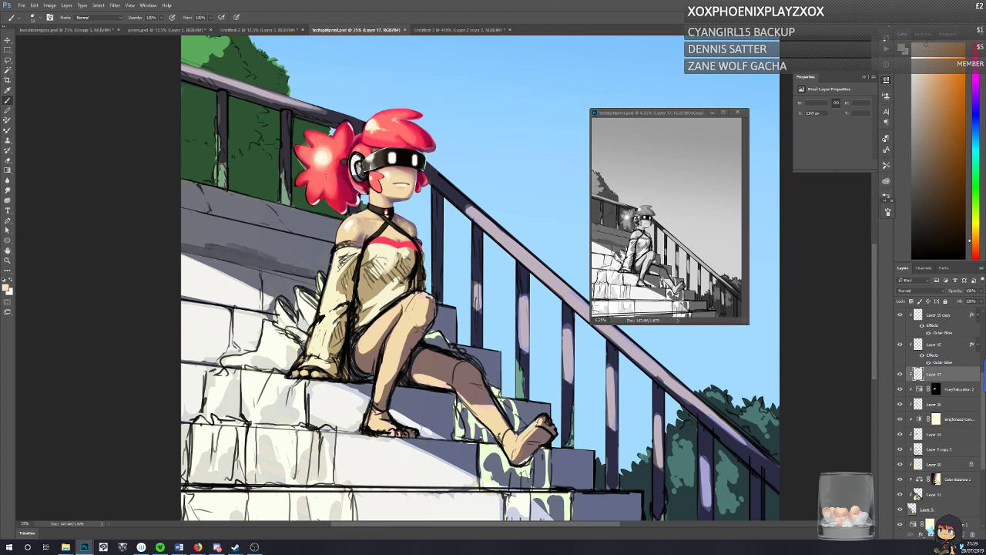
alt+click(349, 177)
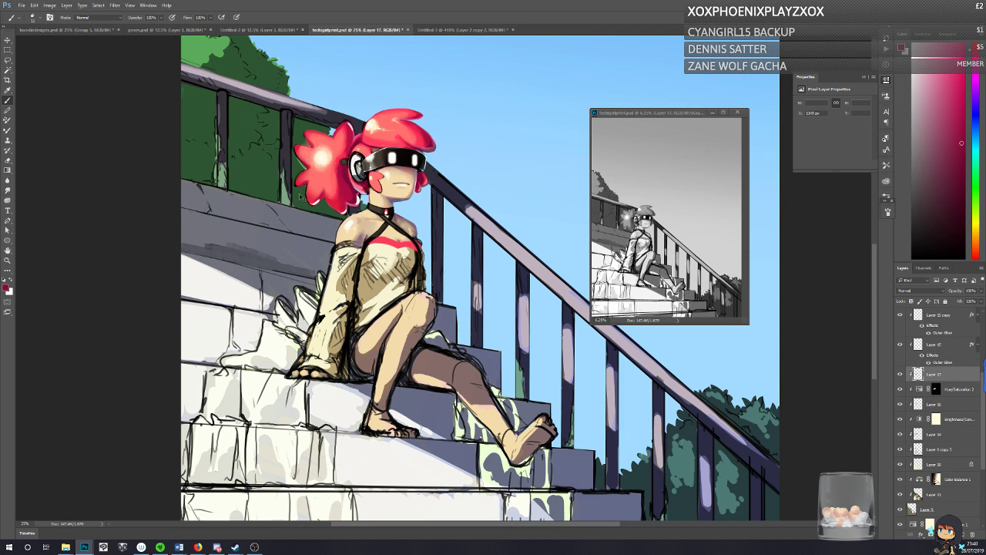
click(7, 170)
alt+click(347, 159)
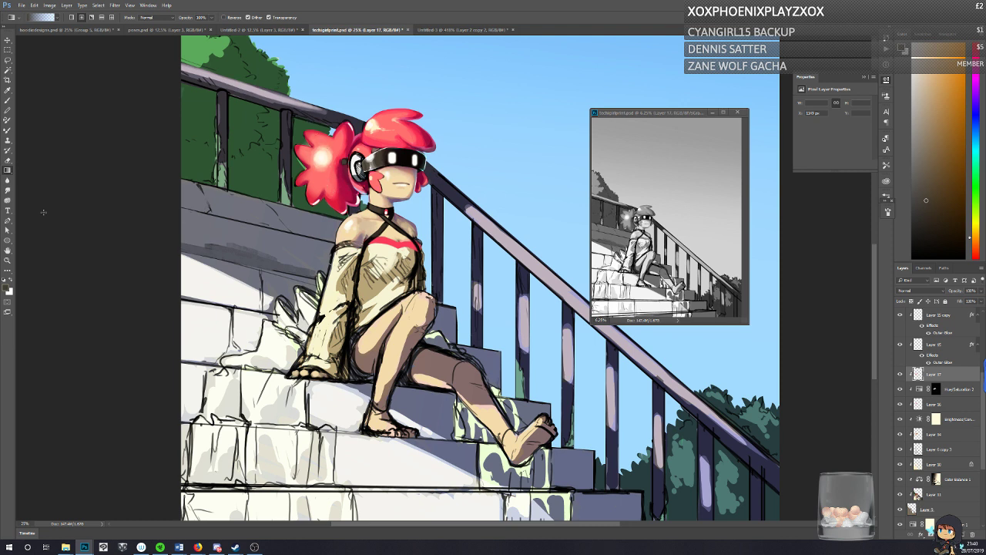
key(b)
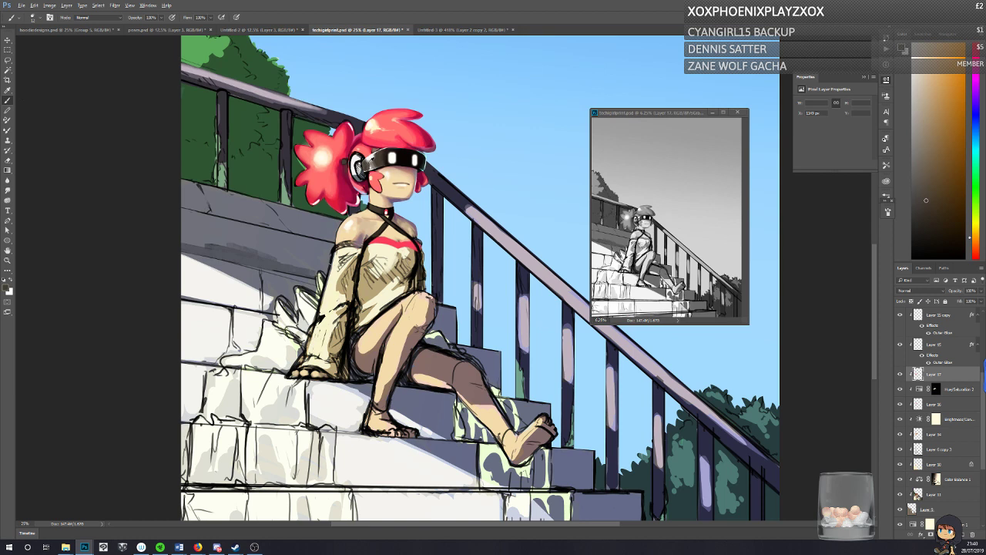
Step: Refine the headphone's edge with sampled grey-brown, light grey and near-black tones, save the painting, and resample the crimson beside it
alt+click(374, 162)
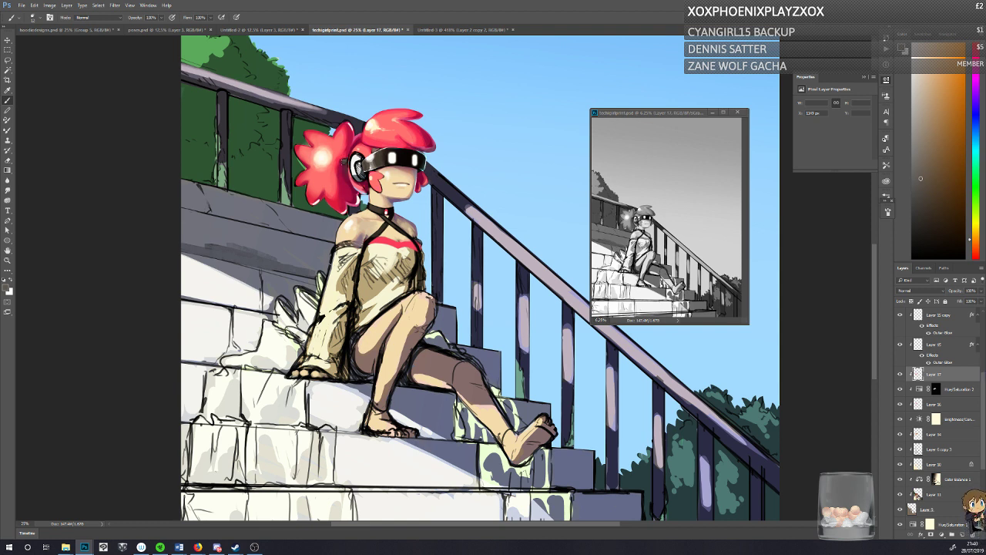
alt+click(370, 165)
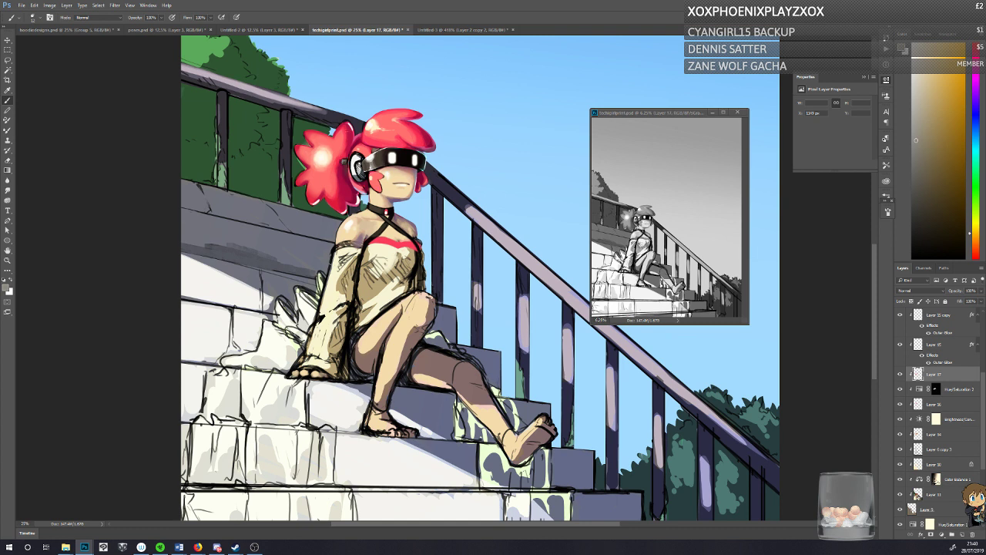
alt+click(348, 156)
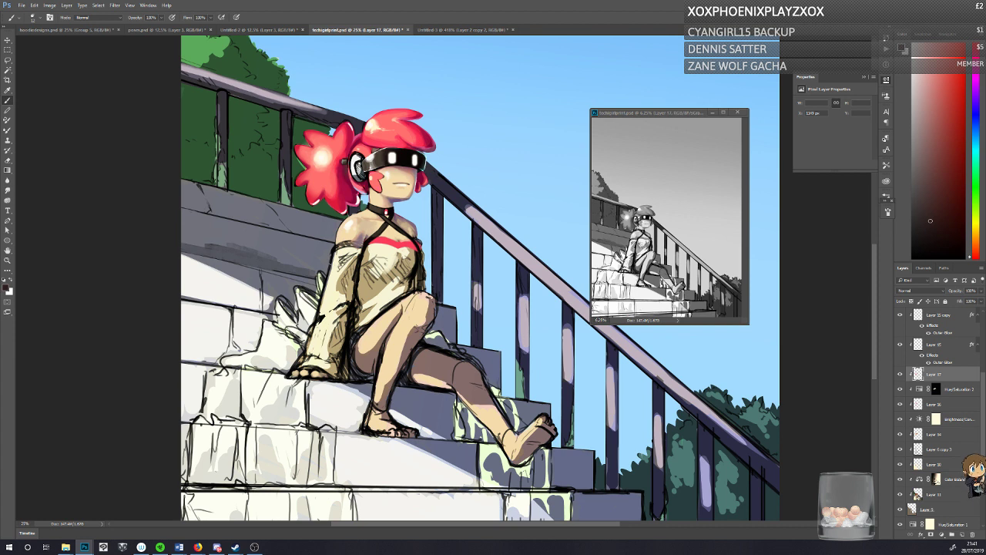
key(ctrl+s)
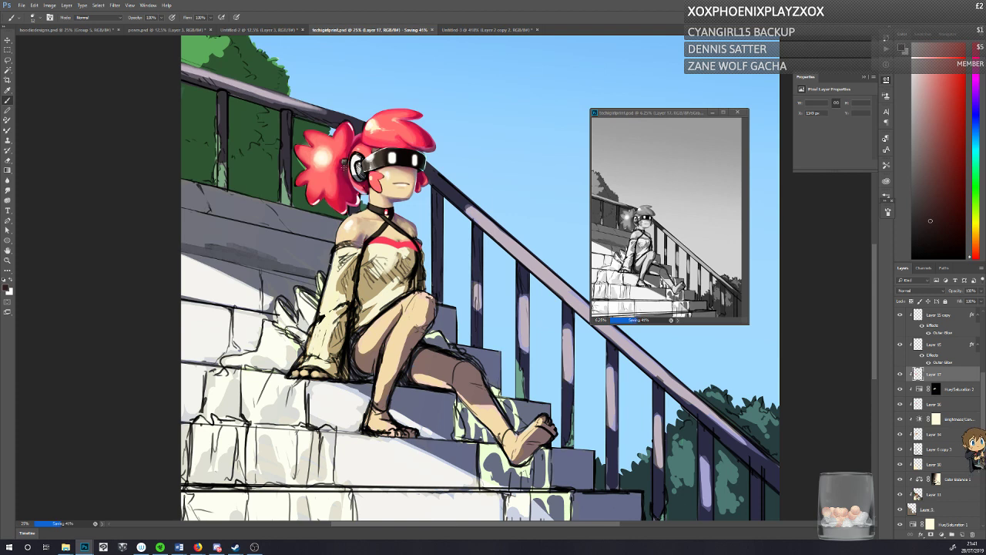
alt+click(345, 164)
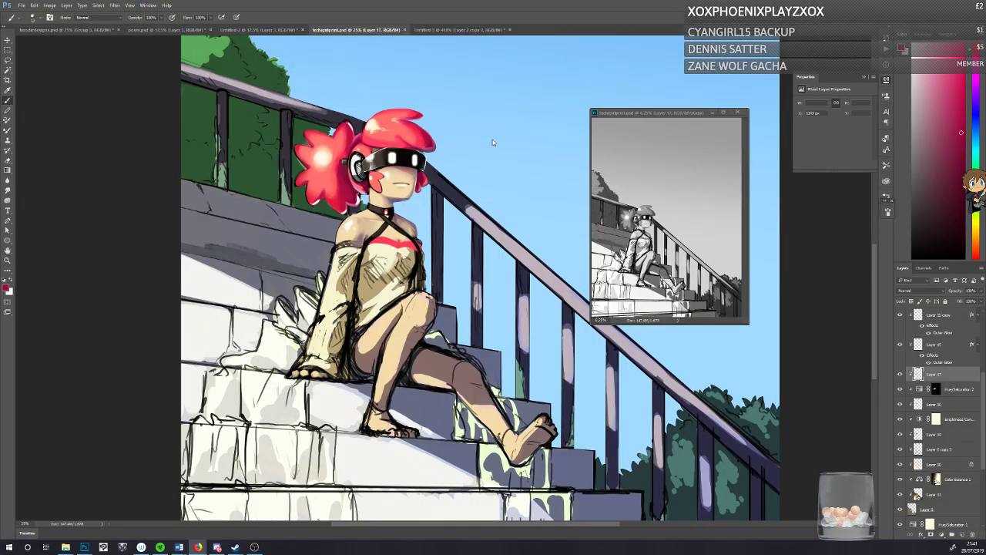
Step: Paste the copied picture of the hoodie's back into a new document with the default settings
key(ctrl+n)
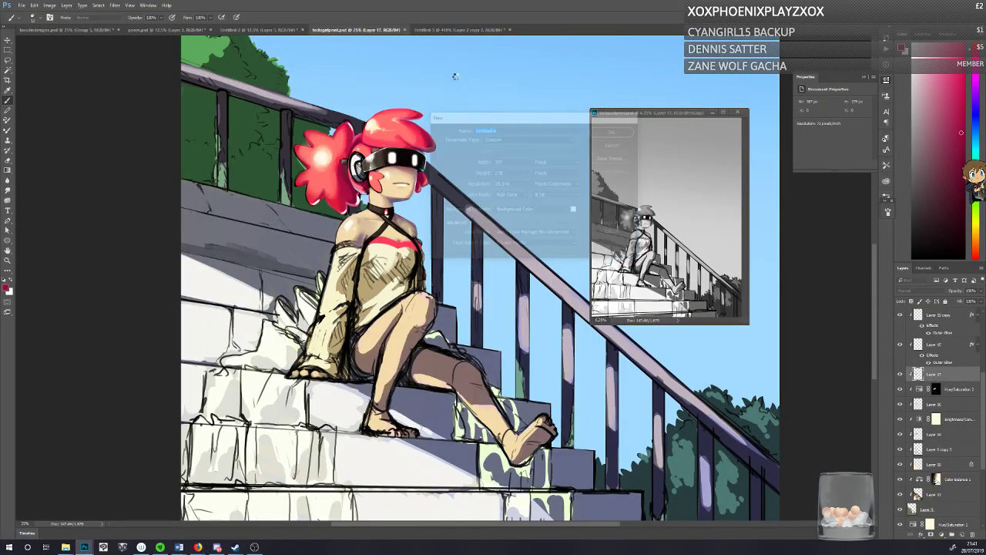
key(Return)
key(ctrl+v)
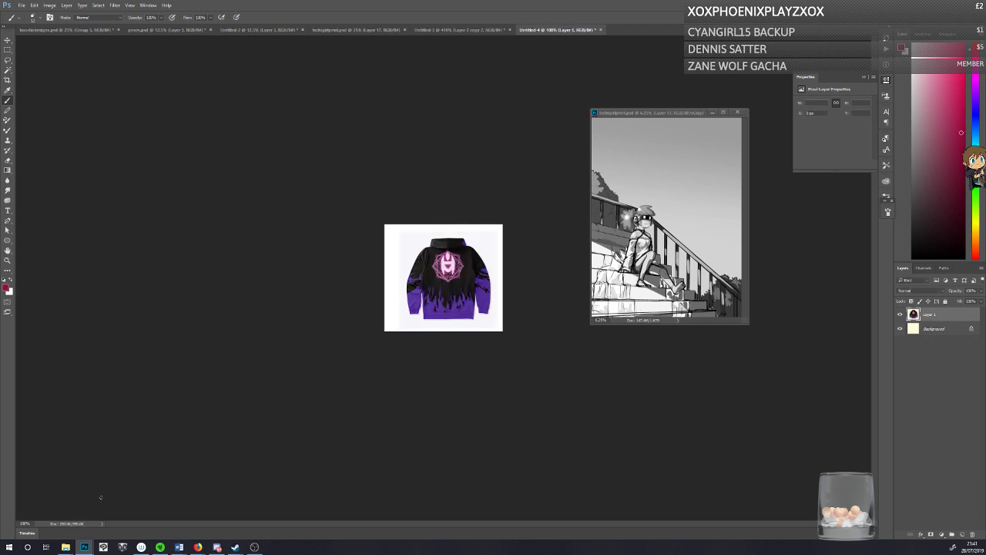
Step: Capture the hoodie's front picture from outside the painting and paste it into another new document
key(alt+Tab)
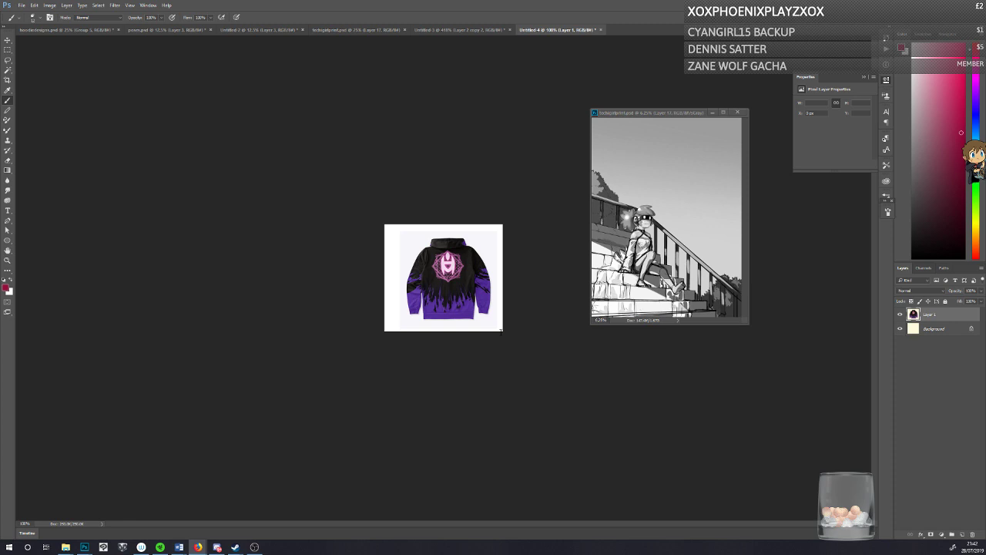
click(346, 317)
key(ctrl+n)
key(Return)
key(ctrl+v)
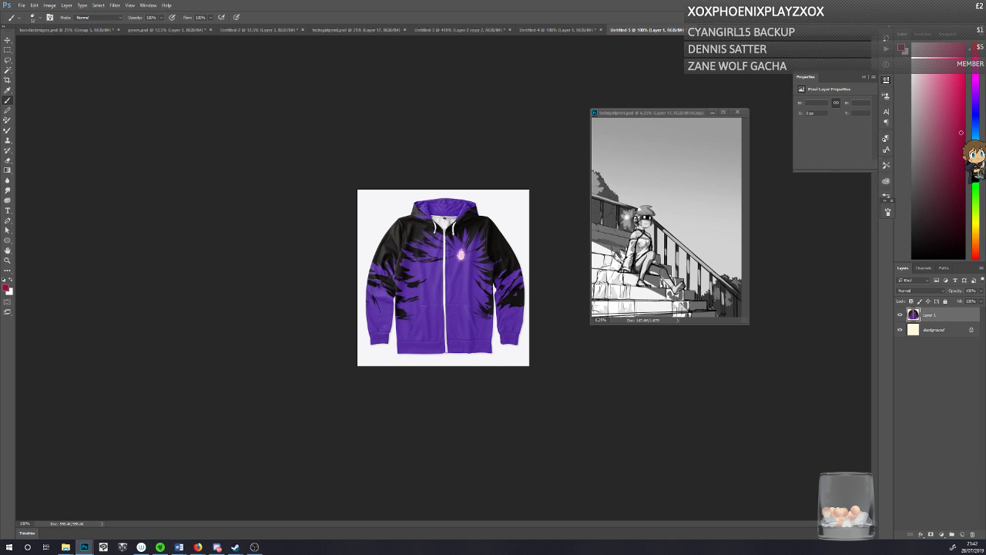
Step: Float the hoodie's back view in its own window beside the front view
key(alt+Tab)
drag(647, 29, 235, 200)
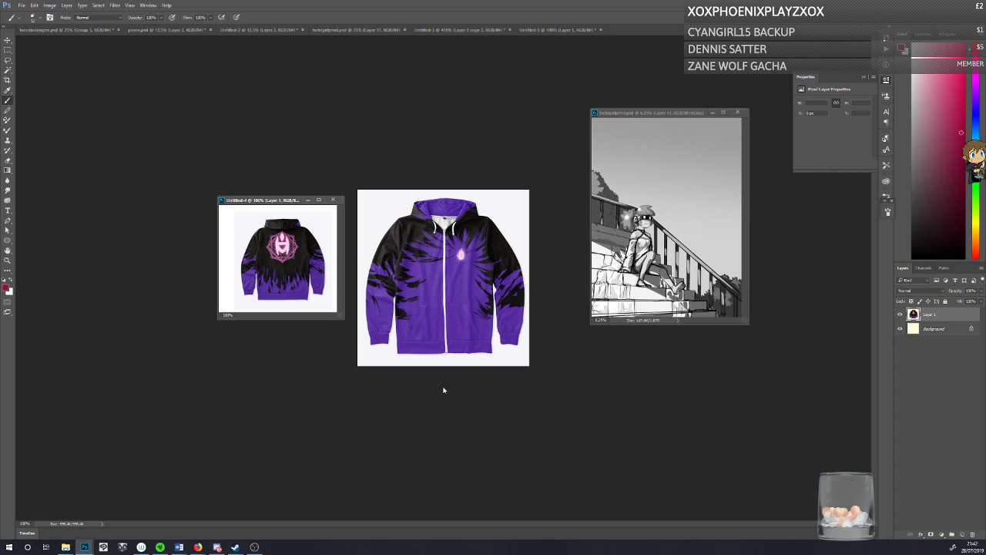
drag(255, 200, 256, 202)
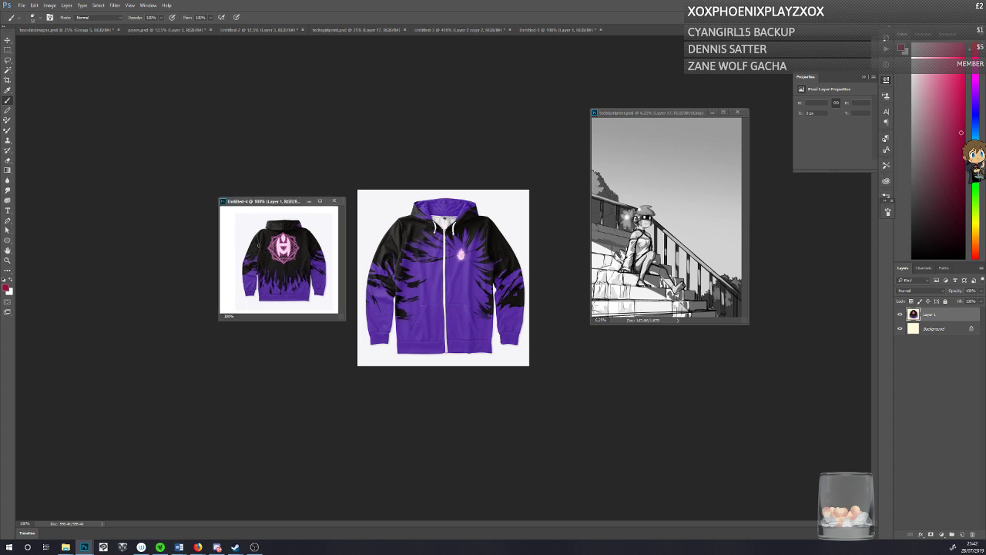
Step: Circle the emblem on the hoodie's back and mark the front view's hood with crimson strokes, undoing each mark
mouse_move(259, 256)
mouse_down()
mouse_move(265, 219)
mouse_move(312, 231)
mouse_move(304, 255)
mouse_move(281, 271)
mouse_up()
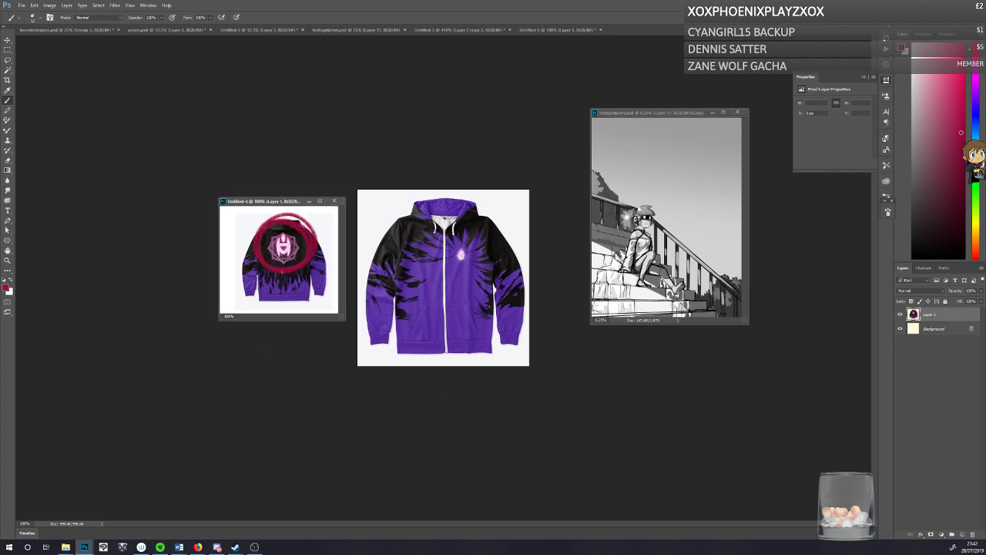
key(ctrl+z)
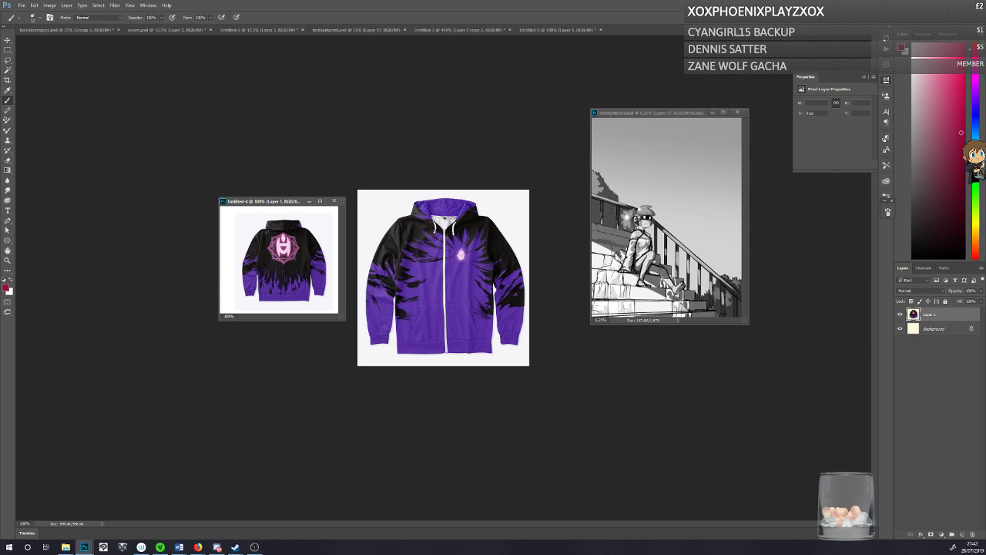
mouse_move(256, 244)
mouse_down()
mouse_move(244, 258)
mouse_move(251, 231)
mouse_move(266, 225)
mouse_up()
key(ctrl+z)
click(429, 206)
mouse_move(427, 210)
mouse_down()
mouse_move(471, 209)
mouse_move(411, 211)
mouse_move(425, 220)
mouse_up()
key(ctrl+z)
key(ctrl+z)
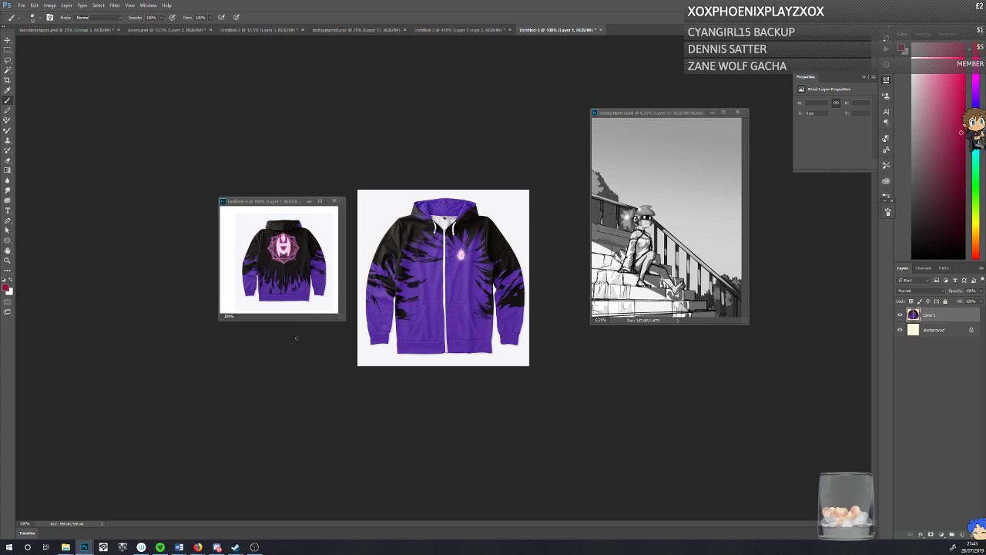
Step: Close both hoodie documents without saving them
click(333, 201)
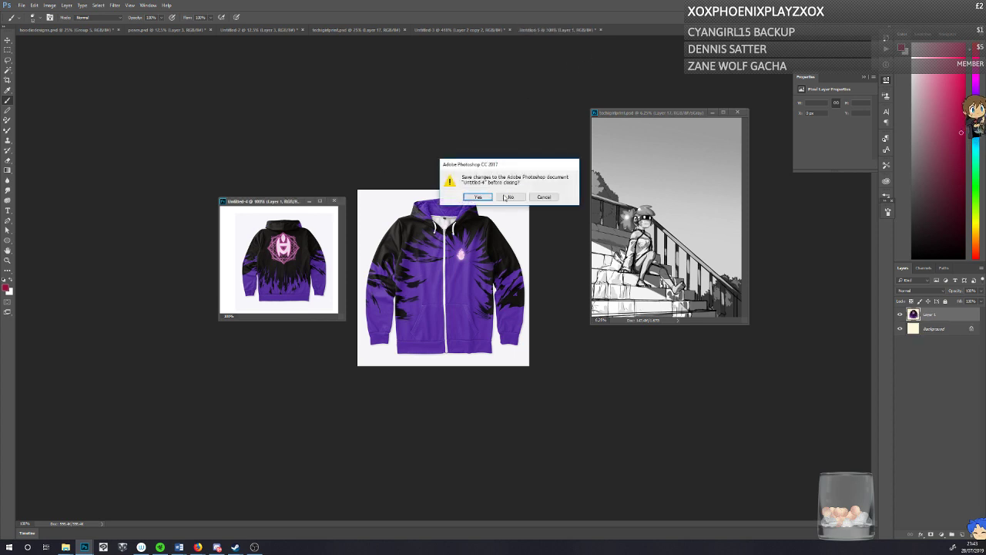
key(n)
click(595, 32)
click(600, 30)
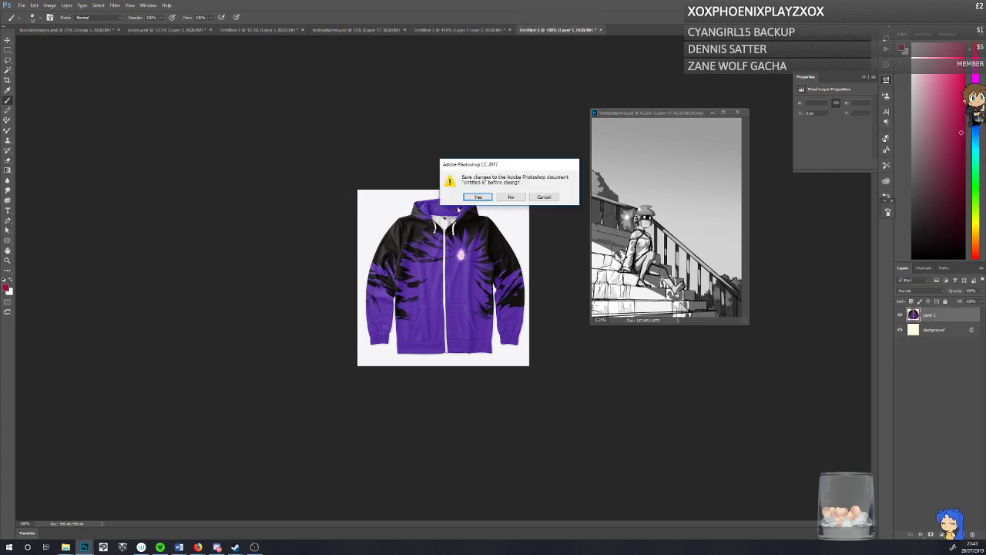
click(506, 197)
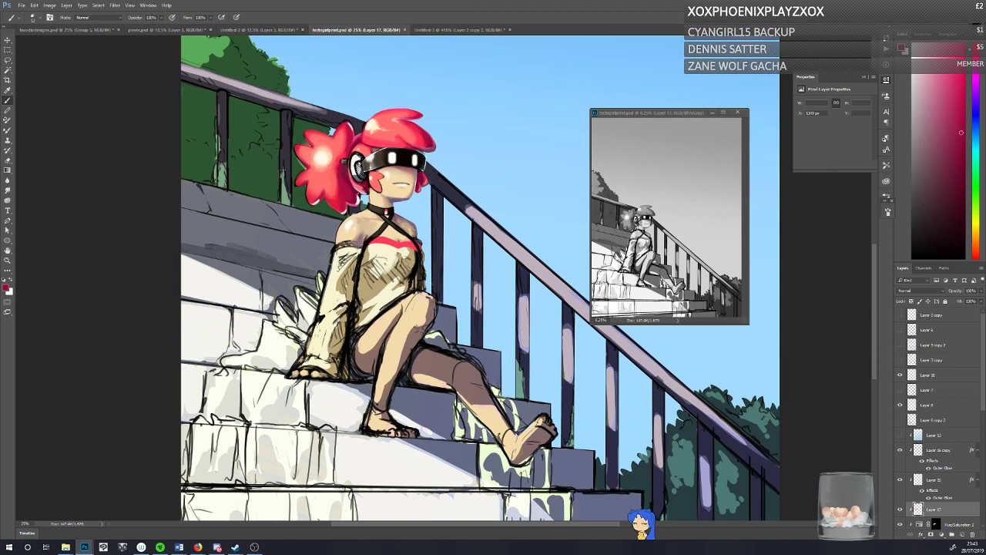
Step: Touch up the hair above the headphone on Layer 17 with a sampled pink and save the painting
click(900, 510)
click(900, 510)
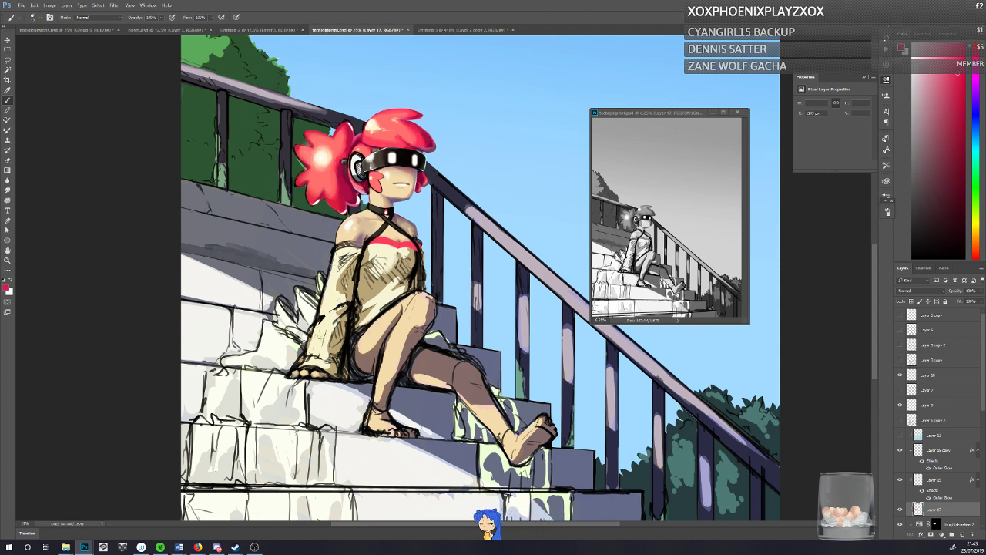
alt+click(362, 135)
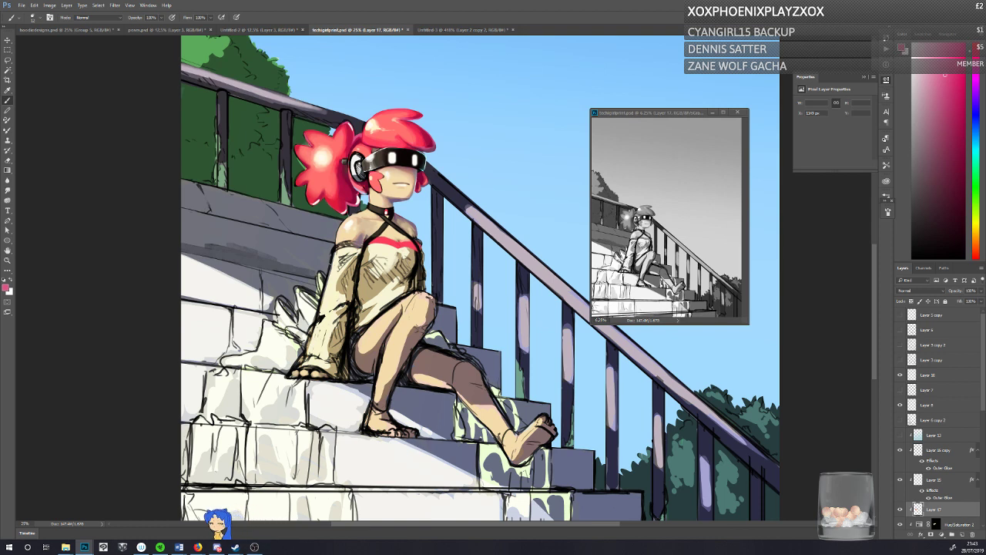
key(ctrl+s)
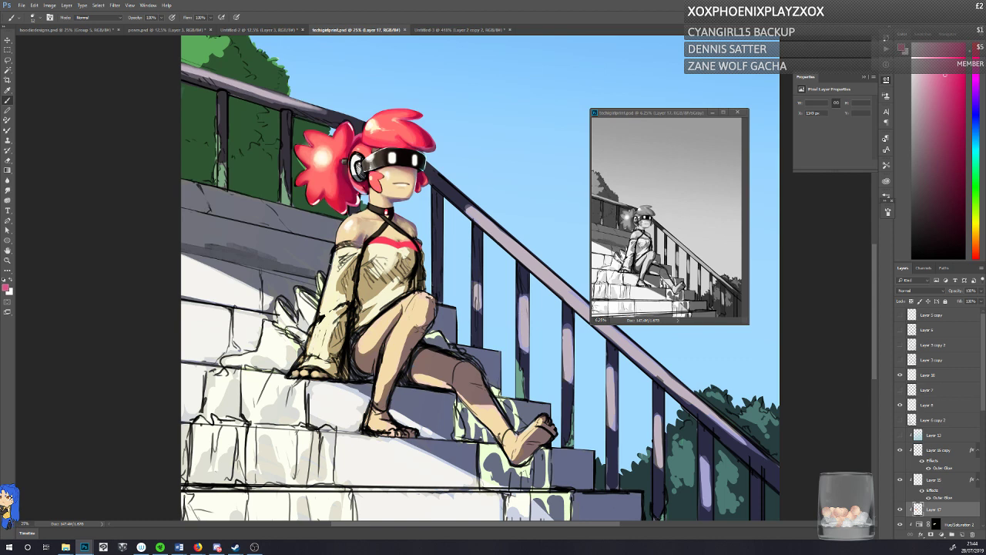
Step: Compare the painting with Layer 17 hidden and shown, and touch up the shoulder area with a sampled skin tone
click(898, 509)
click(898, 509)
click(899, 510)
click(899, 509)
alt+click(364, 228)
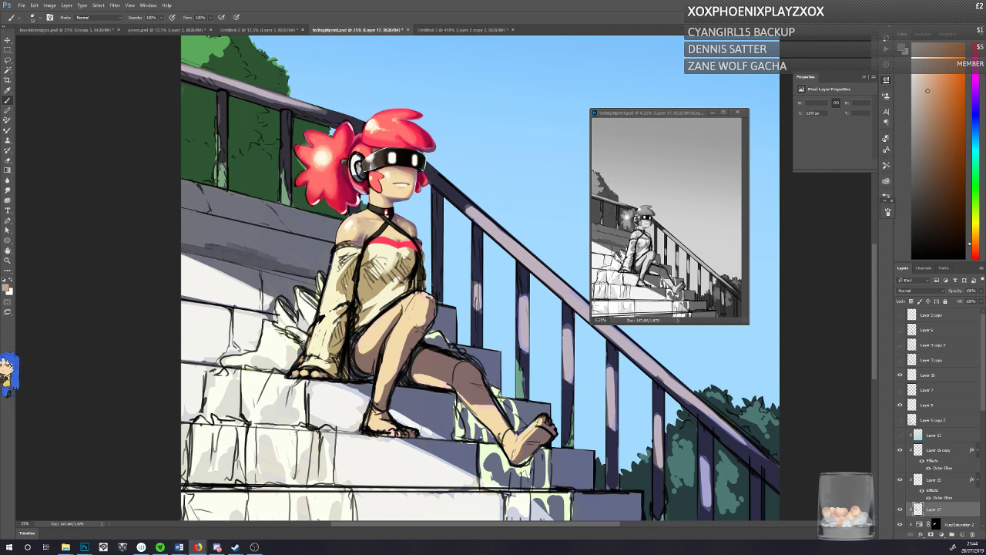
Step: Toggle Layer 17's visibility to check the rendering against the flat colors, and save the painting with the layer shown
click(899, 510)
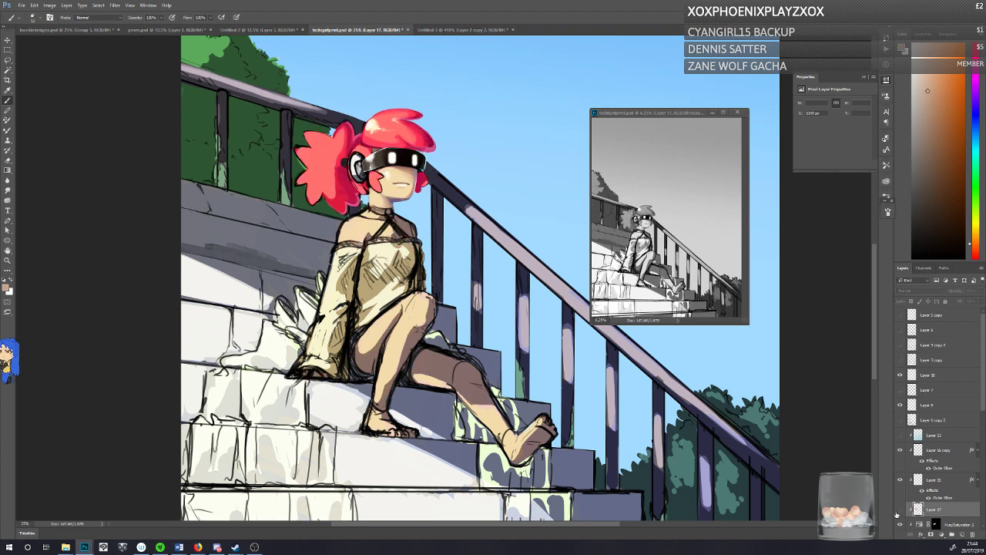
click(899, 510)
click(899, 510)
click(899, 510)
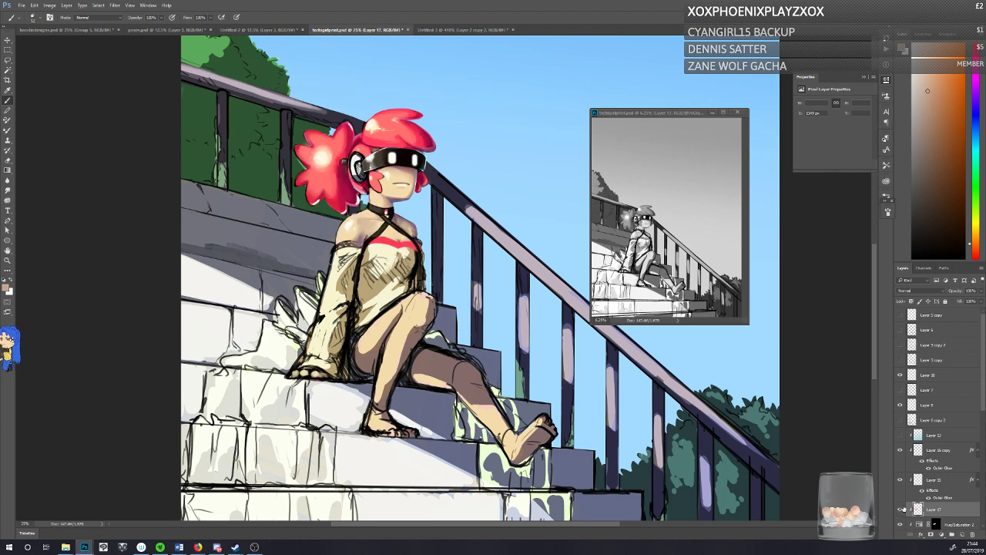
key(ctrl+s)
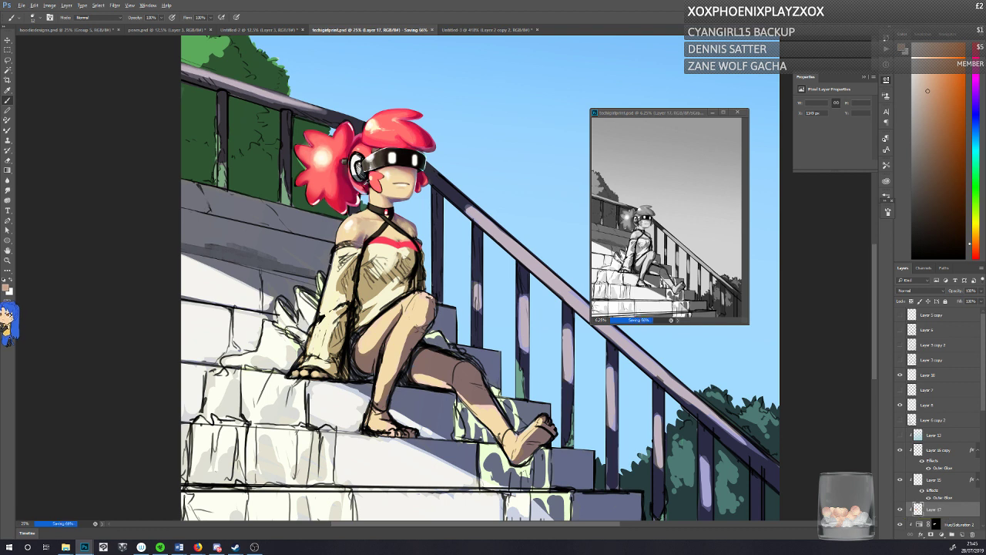
Step: Retouch the hair below the headphone with sampled dark crimson and pink, and save the painting
alt+click(365, 184)
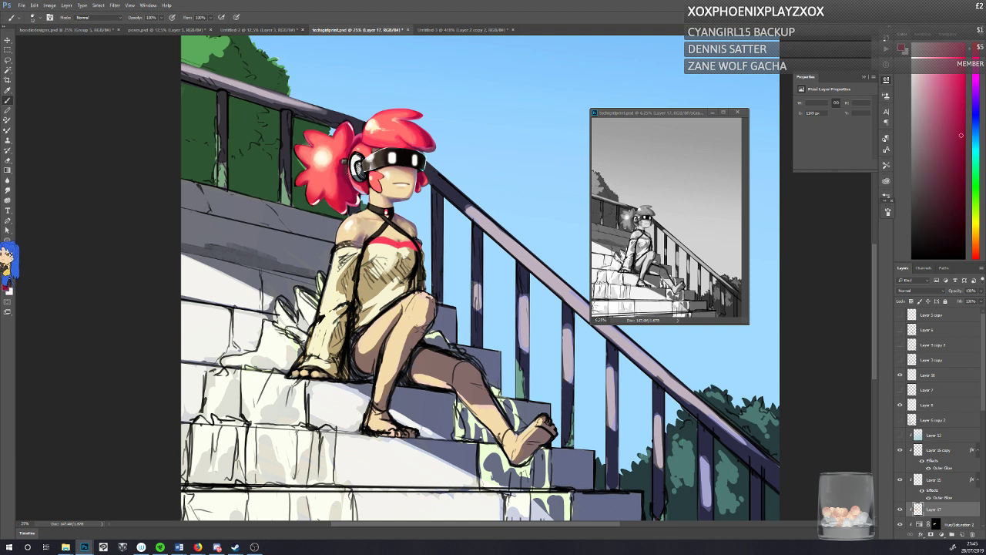
click(961, 135)
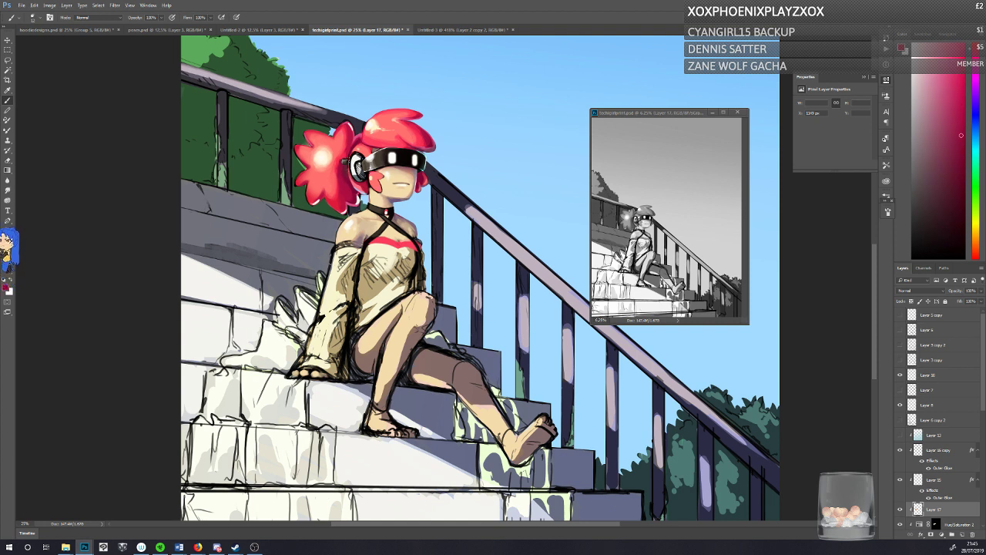
alt+click(357, 183)
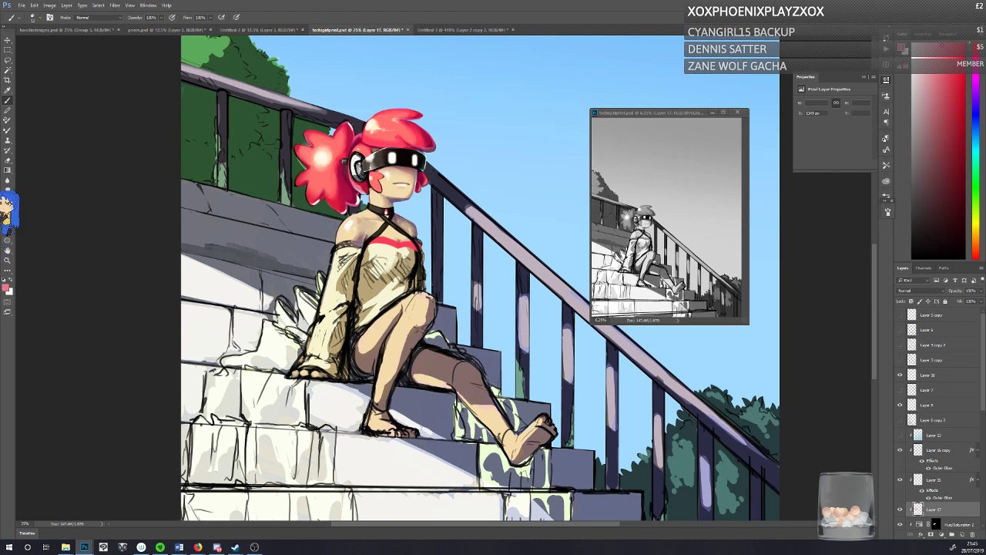
key(ctrl+s)
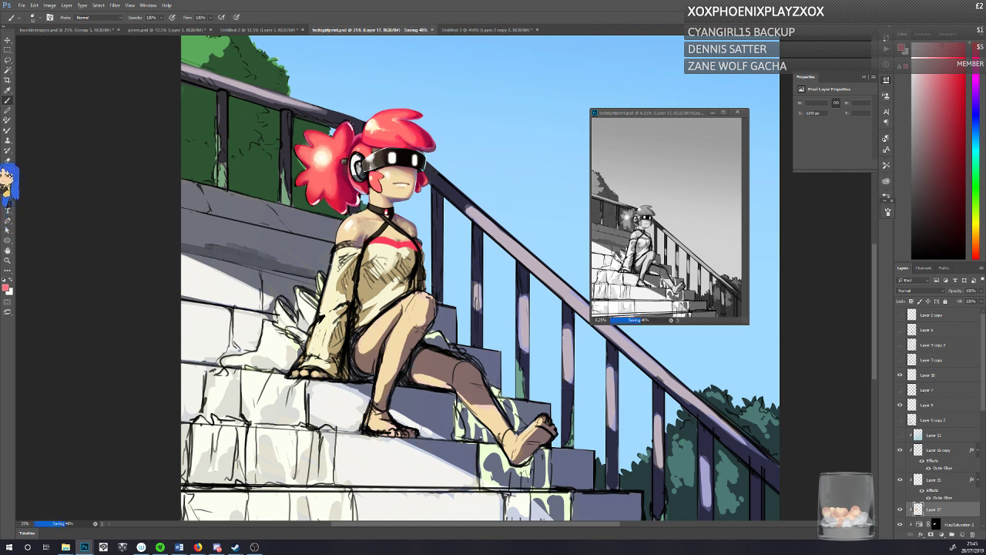
Step: Touch up the top of the hair with a sampled dark crimson and the ponytail's round highlight with a sampled cream
alt+click(369, 121)
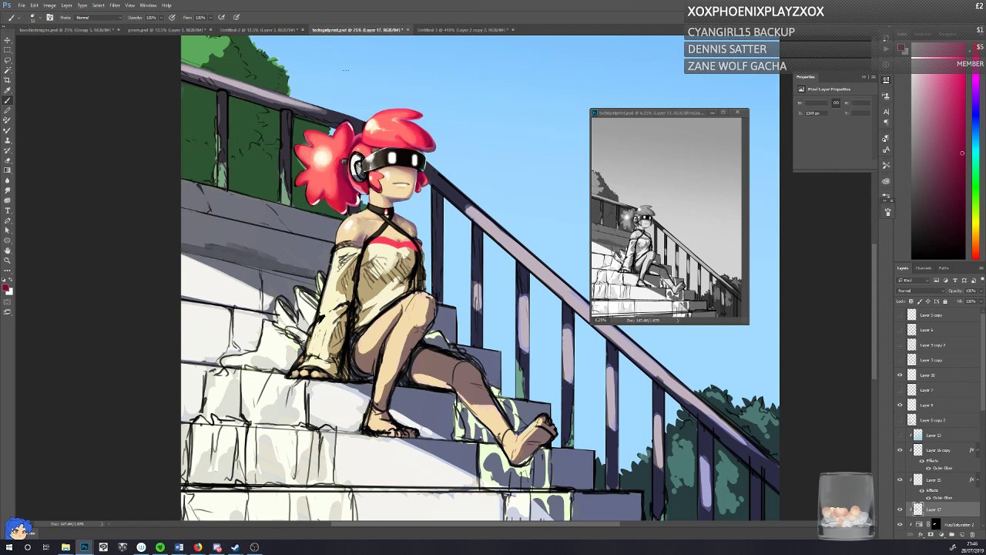
alt+click(316, 157)
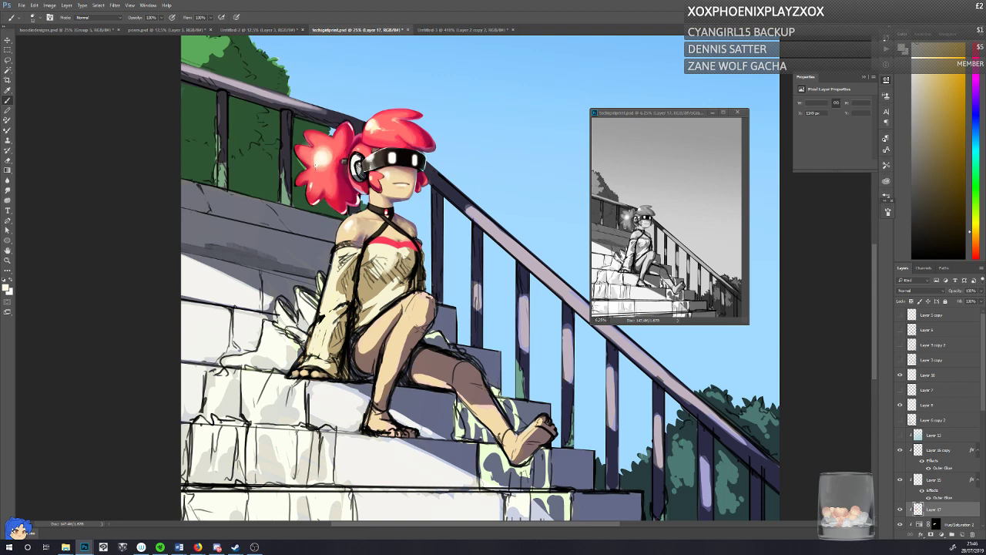
Step: Retouch the ponytail with a sampled red, save the painting, and touch up its lower edge near the neck with a dark navy
alt+click(311, 183)
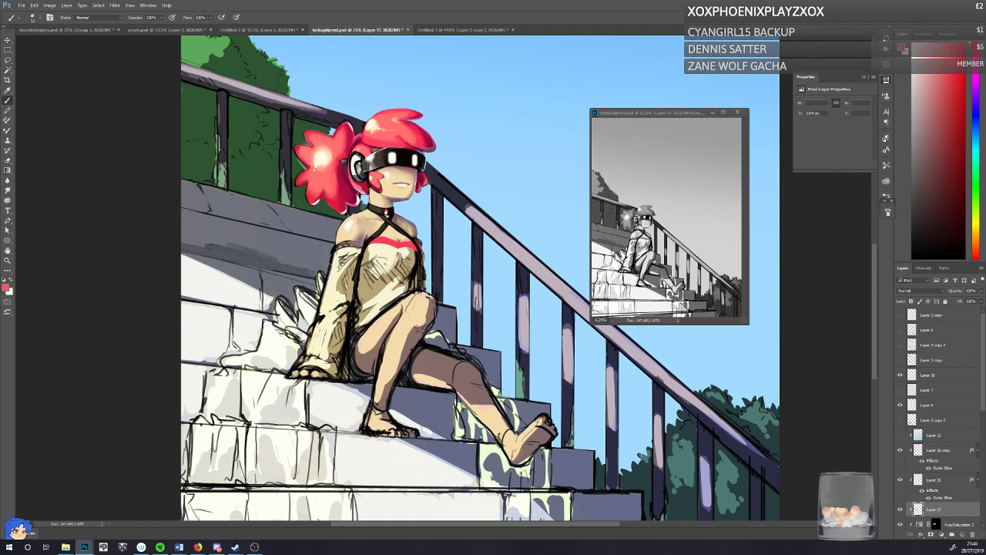
key(ctrl+s)
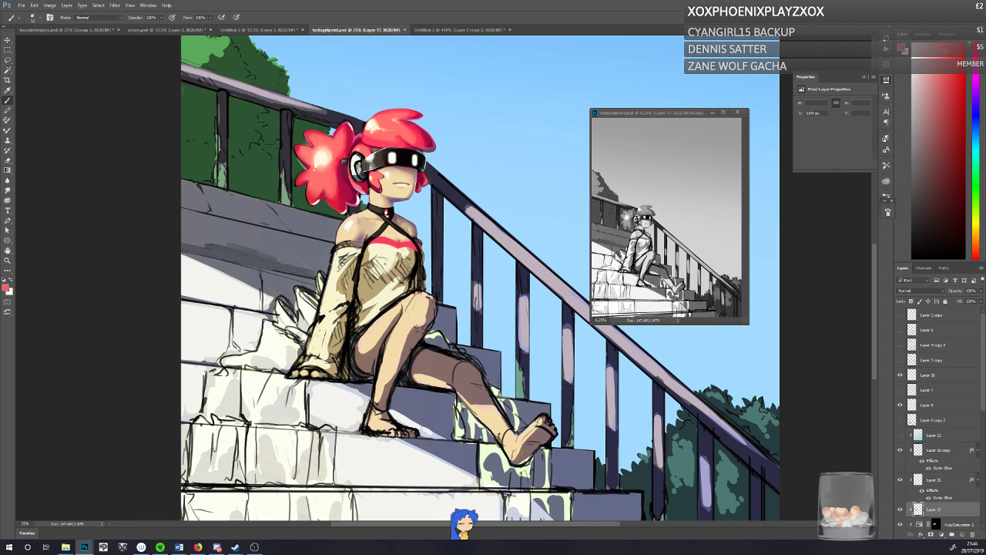
drag(356, 204, 351, 216)
alt+click(356, 208)
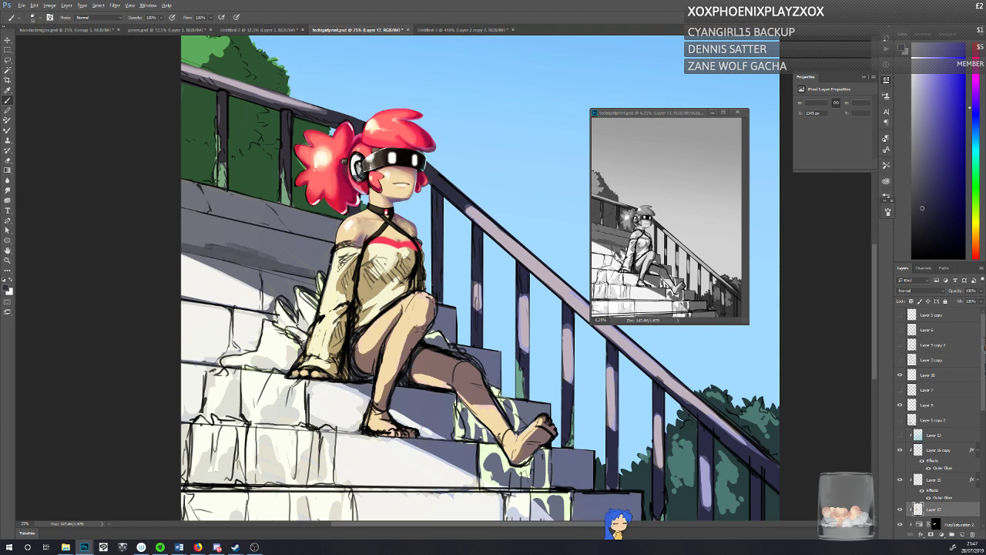
Step: Refine the hair lock between the headphone and the cheek with crimson and red tones sampled from the hair
alt+click(362, 147)
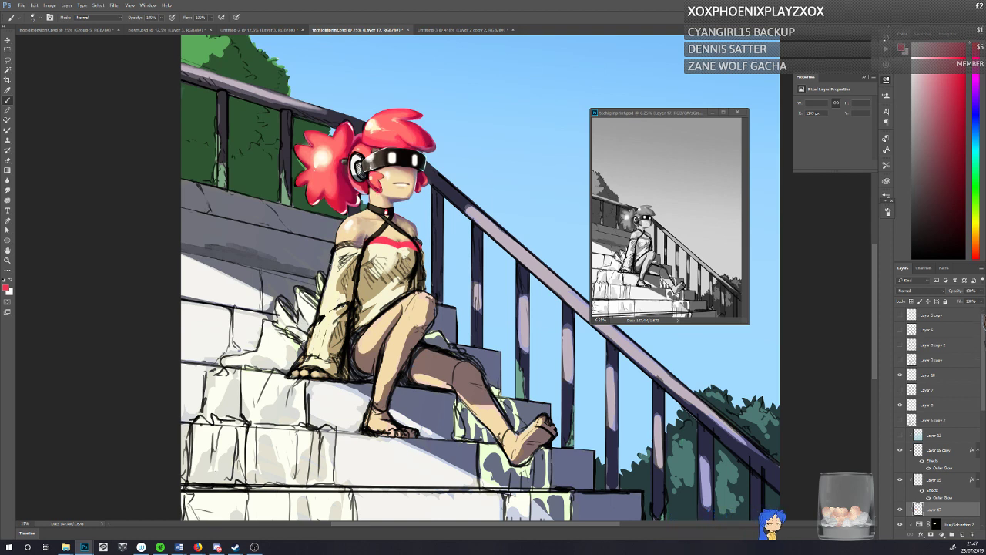
alt+click(376, 182)
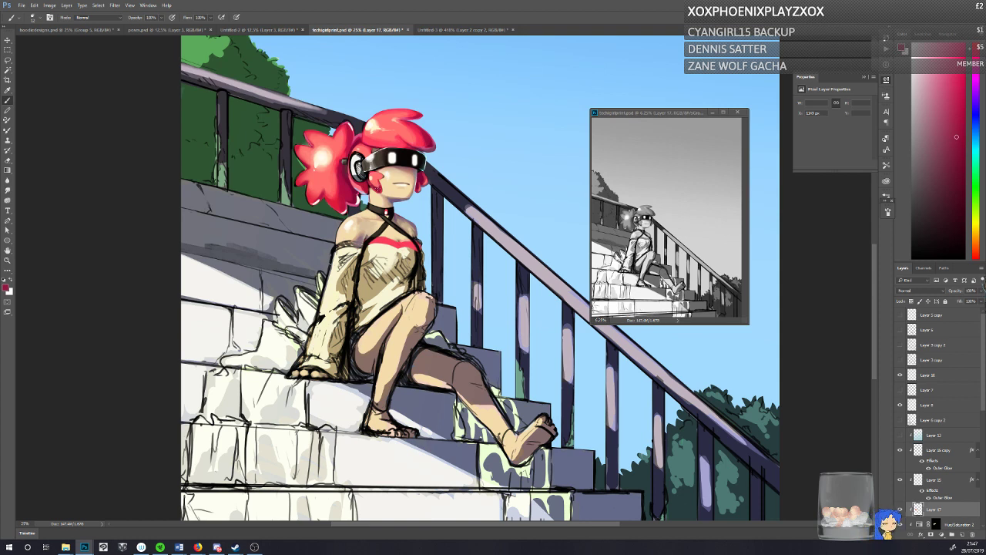
alt+click(374, 179)
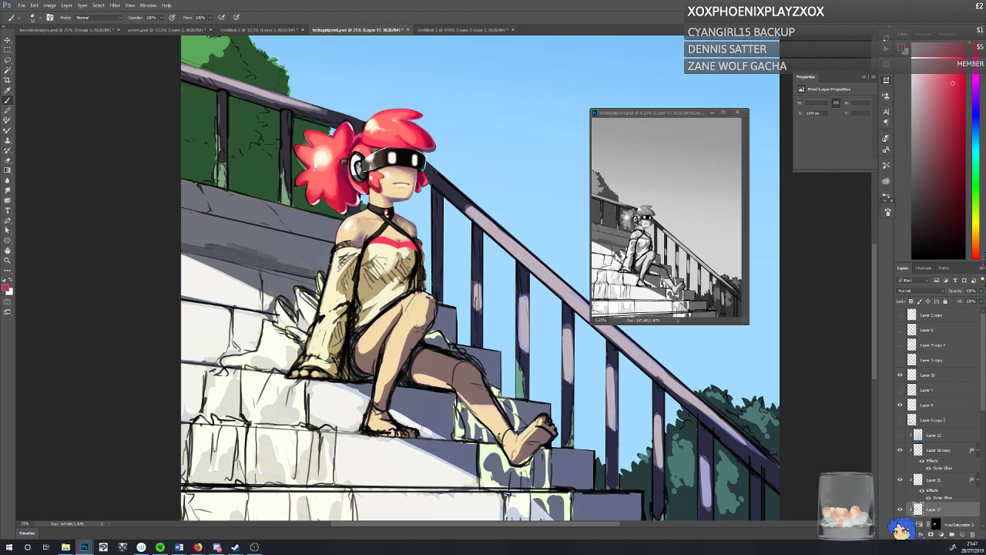
alt+click(398, 136)
alt+click(378, 185)
alt+click(376, 179)
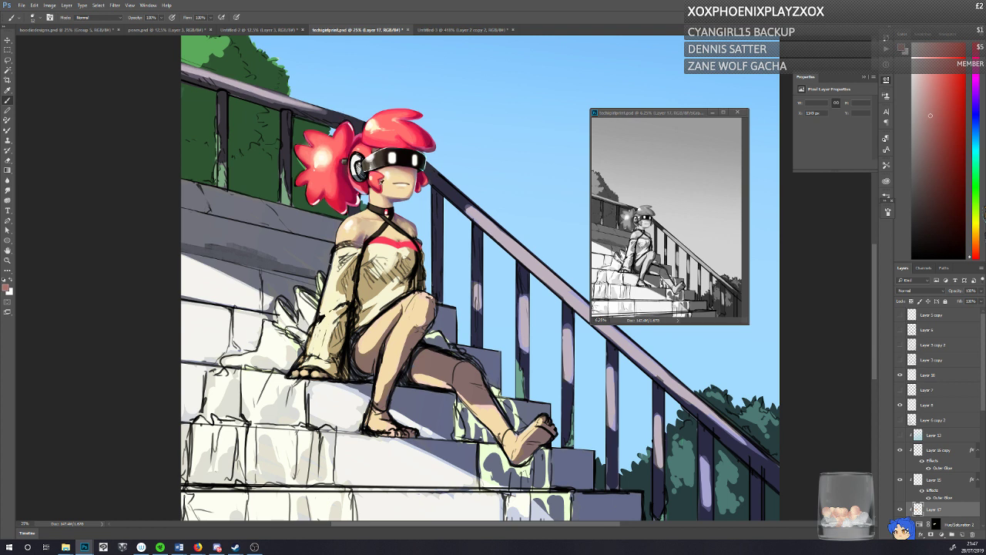
alt+click(381, 187)
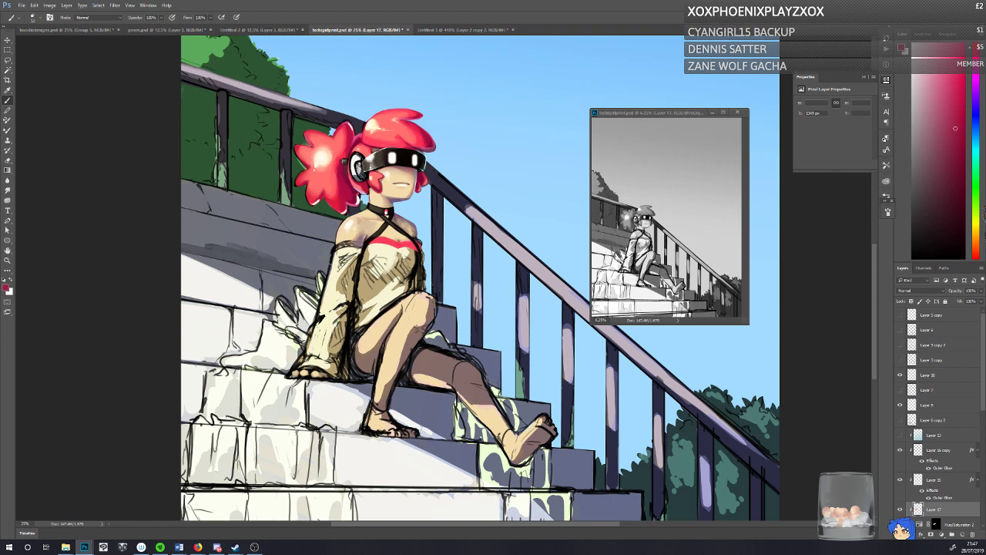
alt+click(393, 182)
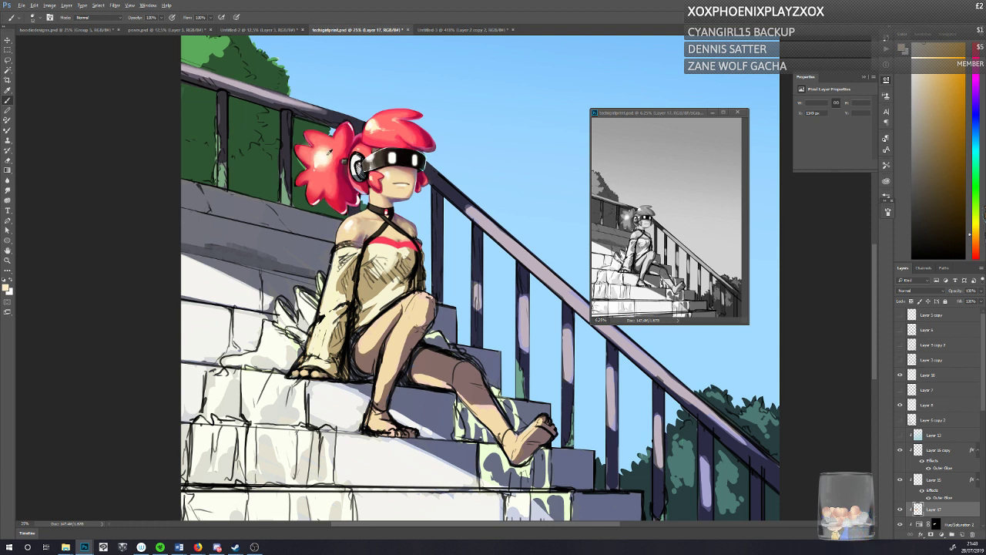
Step: Set the foreground color to a light orange, RGB 255, 155, 111
click(6, 288)
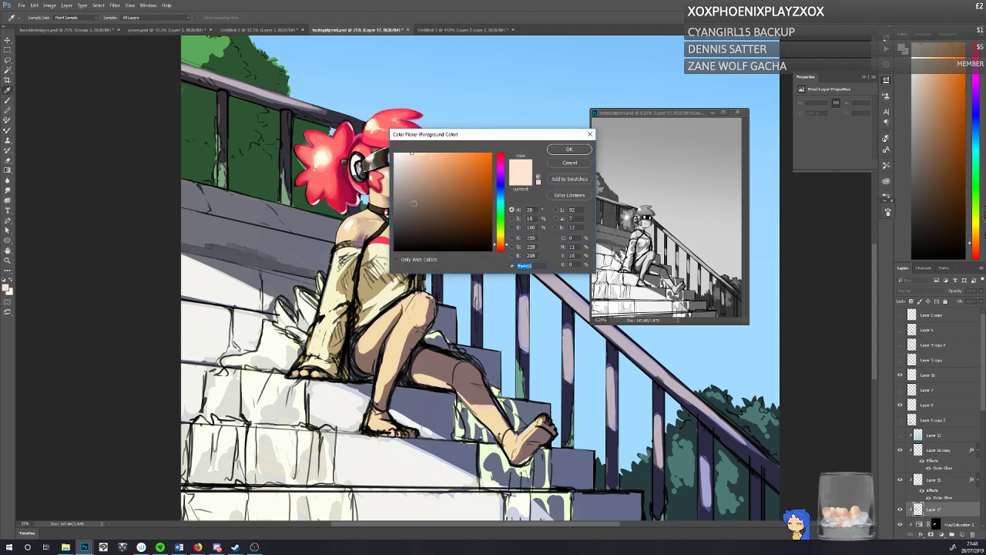
click(423, 153)
click(501, 240)
click(569, 149)
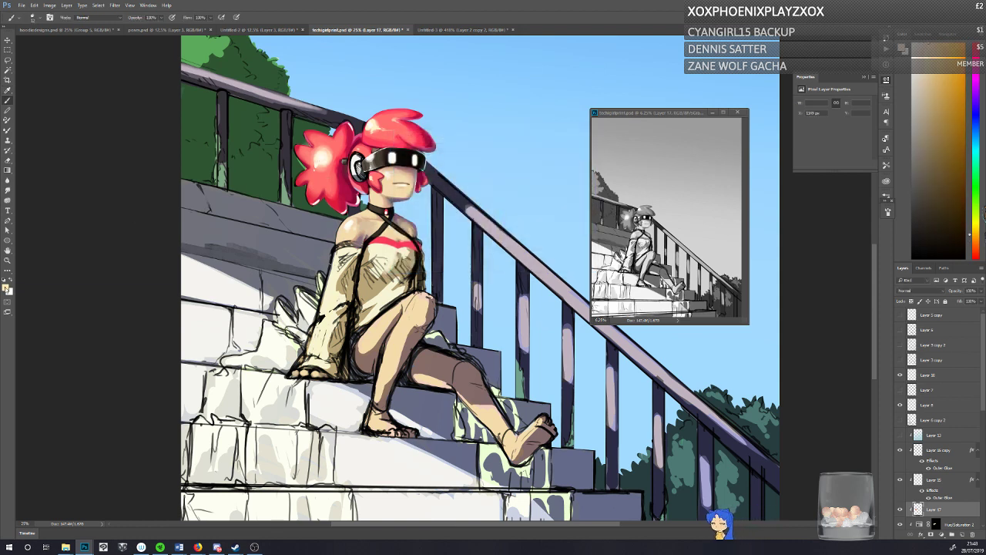
click(6, 289)
click(327, 141)
click(499, 248)
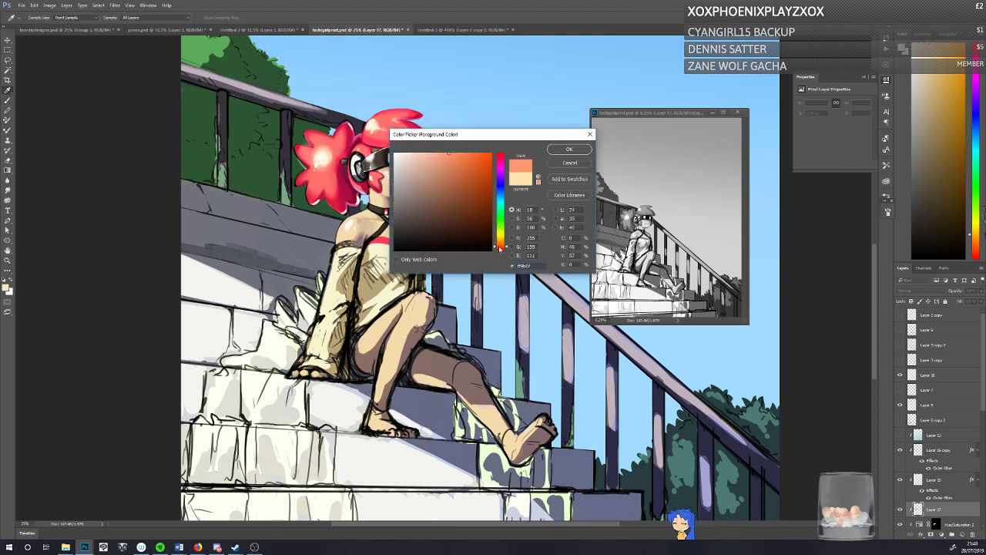
click(569, 150)
Step: Try a light orange gradient over the ponytail's highlight on Layer 17, and undo it
click(8, 171)
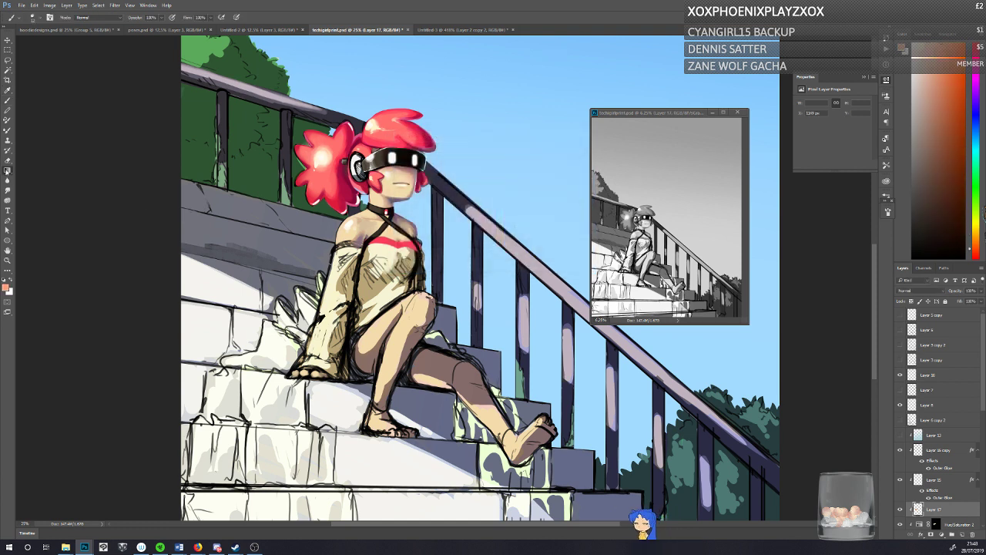
click(32, 169)
mouse_move(322, 158)
mouse_down()
mouse_move(323, 198)
mouse_move(321, 176)
mouse_move(305, 163)
mouse_up()
key(ctrl+z)
key(ctrl+z)
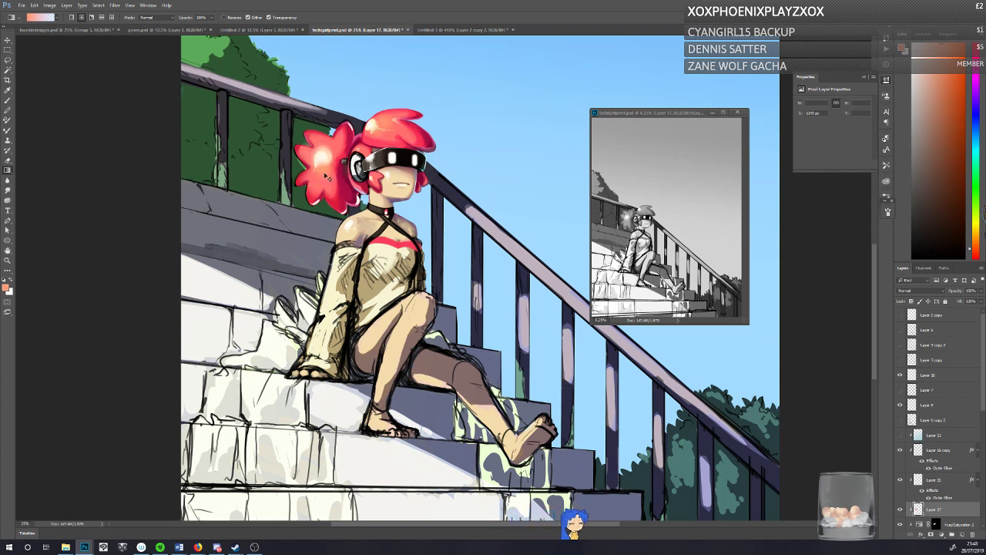
Step: Save the painting and select Layer 6 copy 2
key(ctrl+s)
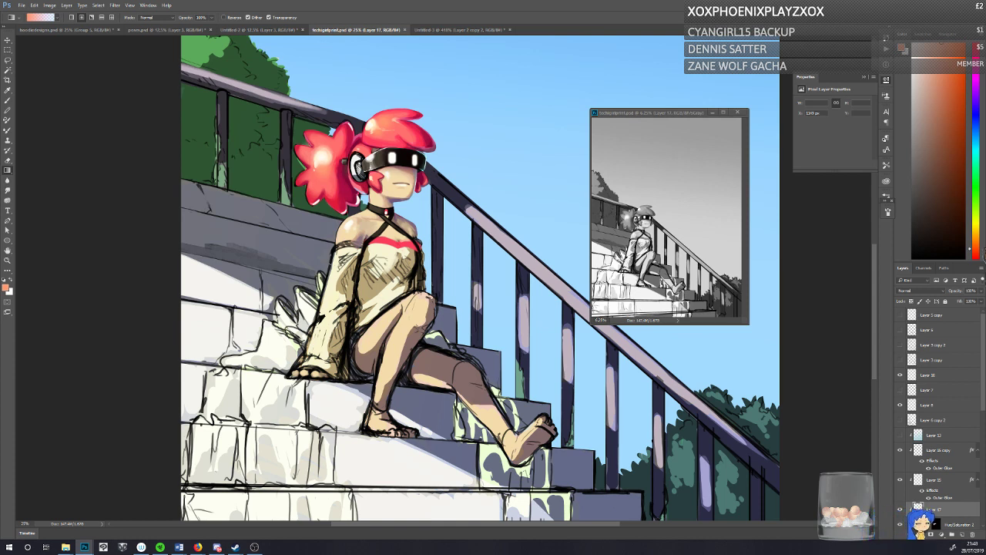
click(926, 421)
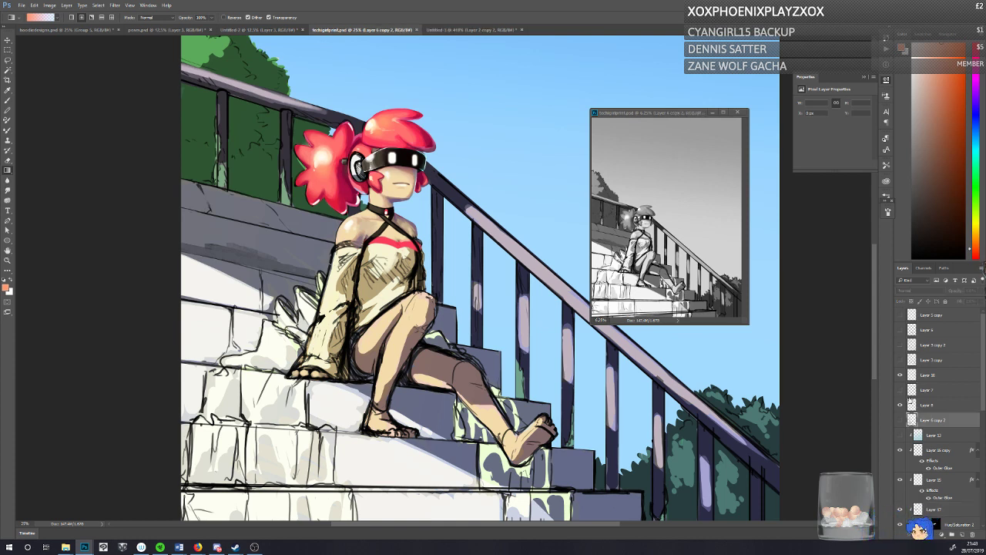